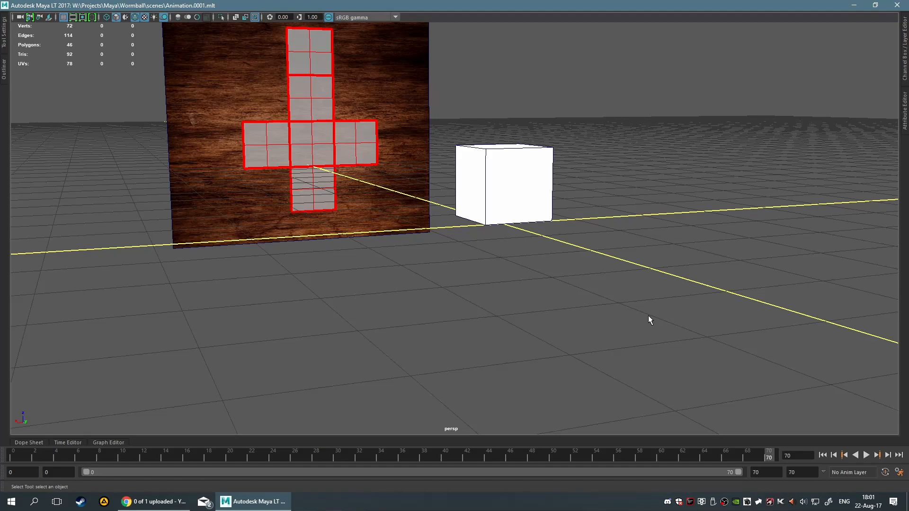
Open the UV Editor, dock it beside the perspective viewport, and make the two panes about equally wide
{"action": "left_click_drag", "start_coordinate": [768, 458], "coordinate": [800, 481]}
{"action": "key", "text": "space"}
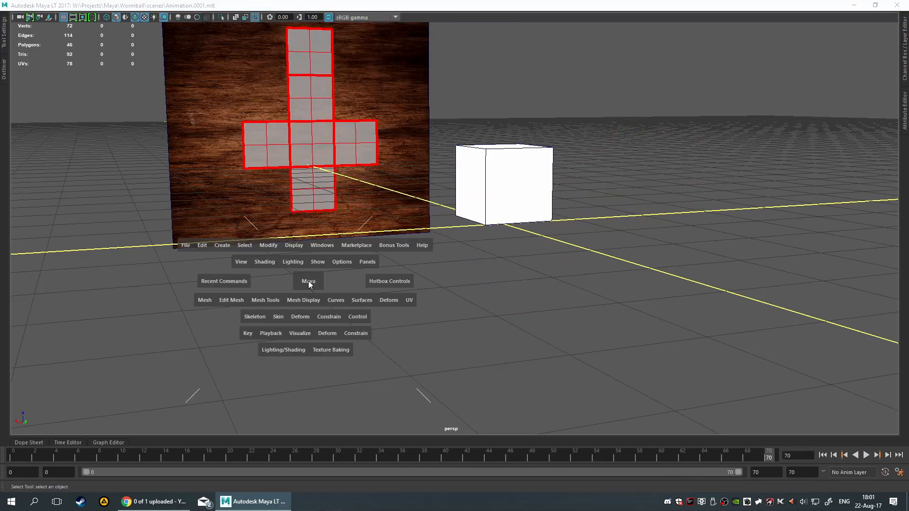
{"action": "left_click", "coordinate": [411, 303]}
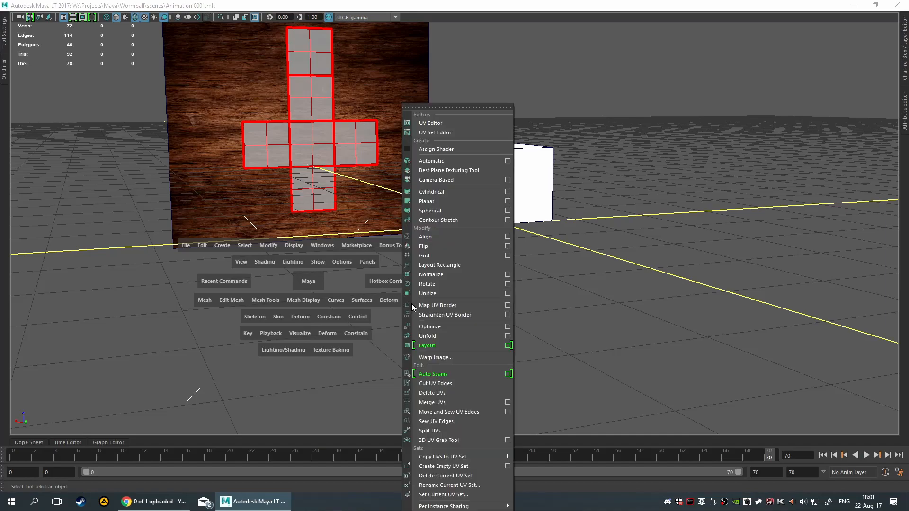
{"action": "left_click", "coordinate": [451, 120]}
{"action": "left_click_drag", "start_coordinate": [256, 94], "coordinate": [783, 100]}
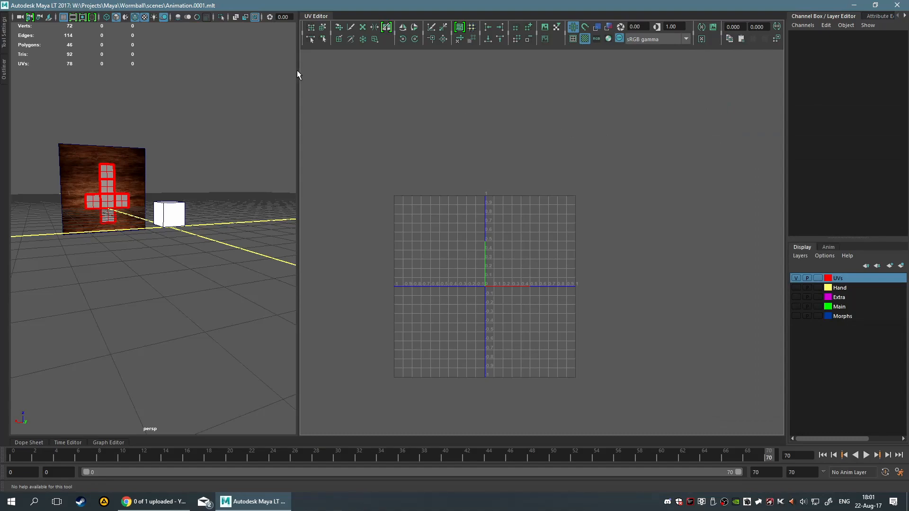
{"action": "left_click_drag", "start_coordinate": [298, 71], "coordinate": [407, 74]}
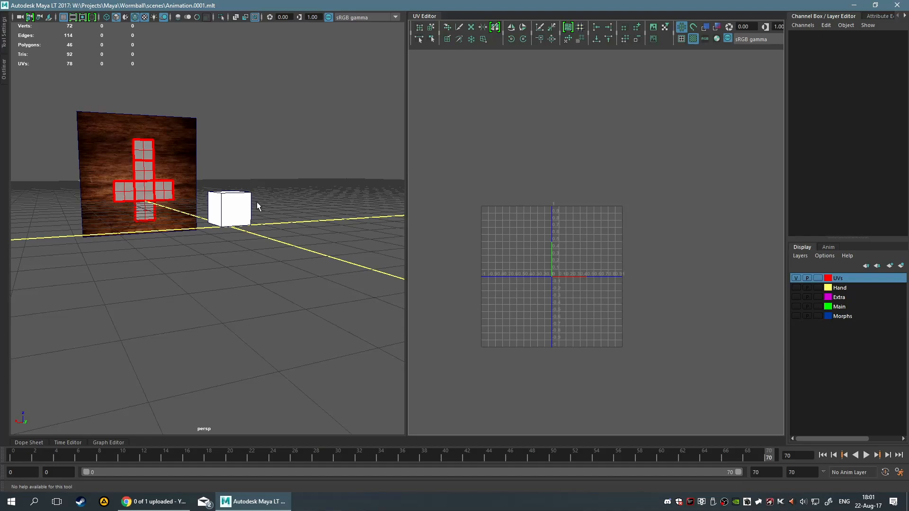
Select the white cube at the origin to view its UV layout, and clear the selection
{"action": "scroll", "coordinate": [296, 220], "scroll_direction": "down", "scroll_amount": 6}
{"action": "left_click_drag", "start_coordinate": [297, 220], "coordinate": [164, 255], "text": "alt"}
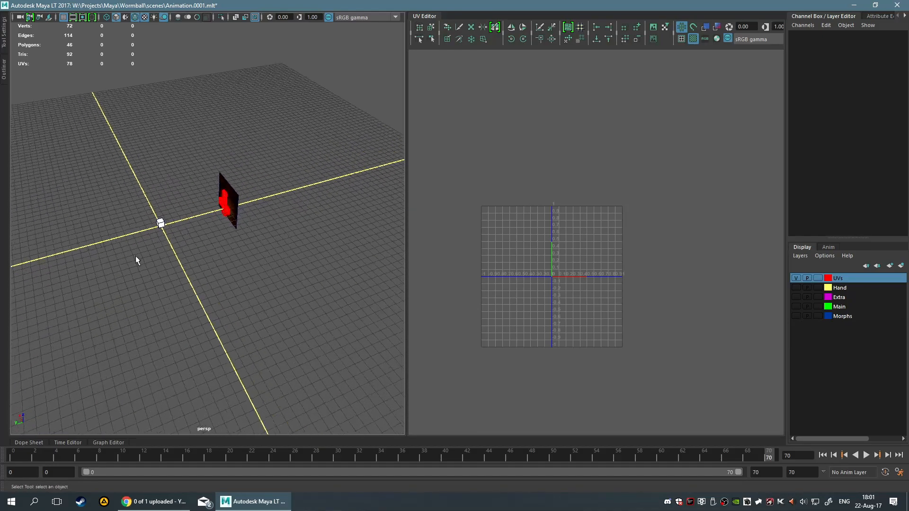
{"action": "middle_click_drag", "start_coordinate": [153, 226], "coordinate": [189, 254], "text": "alt"}
{"action": "scroll", "coordinate": [358, 188], "scroll_direction": "up", "scroll_amount": 5}
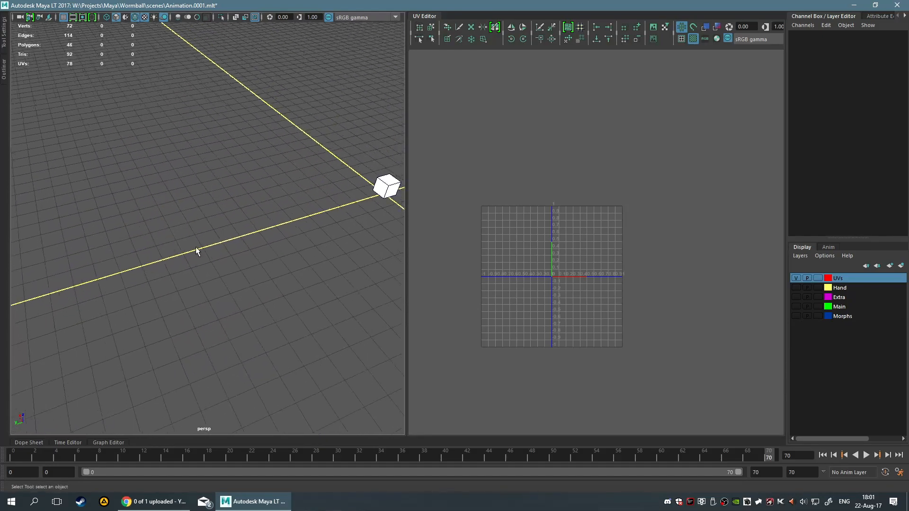
{"action": "left_click", "coordinate": [386, 193]}
{"action": "middle_click_drag", "start_coordinate": [332, 260], "coordinate": [179, 275], "text": "alt"}
{"action": "scroll", "coordinate": [174, 278], "scroll_direction": "up", "scroll_amount": 6}
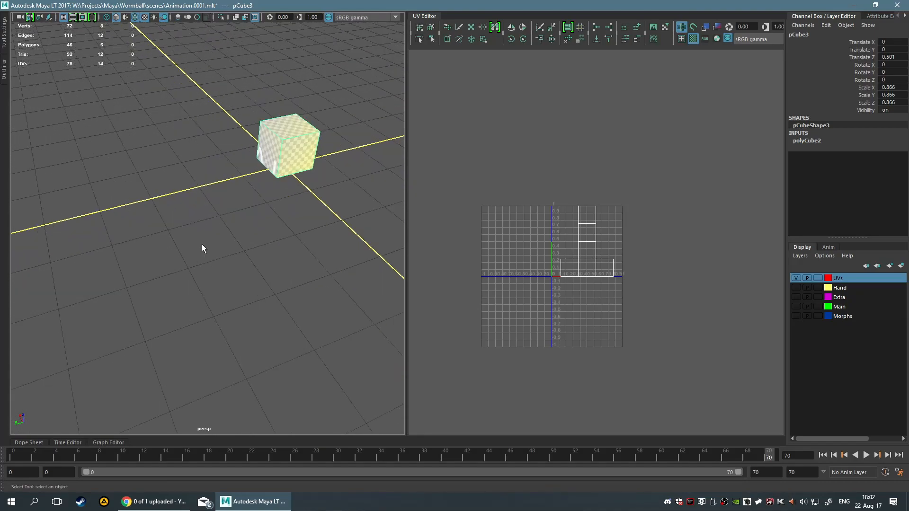
{"action": "key", "text": "f"}
{"action": "left_click_drag", "start_coordinate": [246, 250], "coordinate": [240, 286], "text": "alt"}
{"action": "scroll", "coordinate": [239, 286], "scroll_direction": "down", "scroll_amount": 8}
{"action": "left_click", "coordinate": [122, 239]}
Create a new polygon cube and move it along the Y axis to about 13.66, away from the existing cube
{"action": "middle_click_drag", "start_coordinate": [121, 240], "coordinate": [350, 213], "text": "alt"}
{"action": "mouse_move", "coordinate": [154, 210]}
{"action": "right_mouse_down", "text": "shift"}
{"action": "mouse_move", "coordinate": [109, 221]}
{"action": "mouse_move", "coordinate": [105, 210]}
{"action": "mouse_move", "coordinate": [154, 226]}
{"action": "right_mouse_up", "text": "shift"}
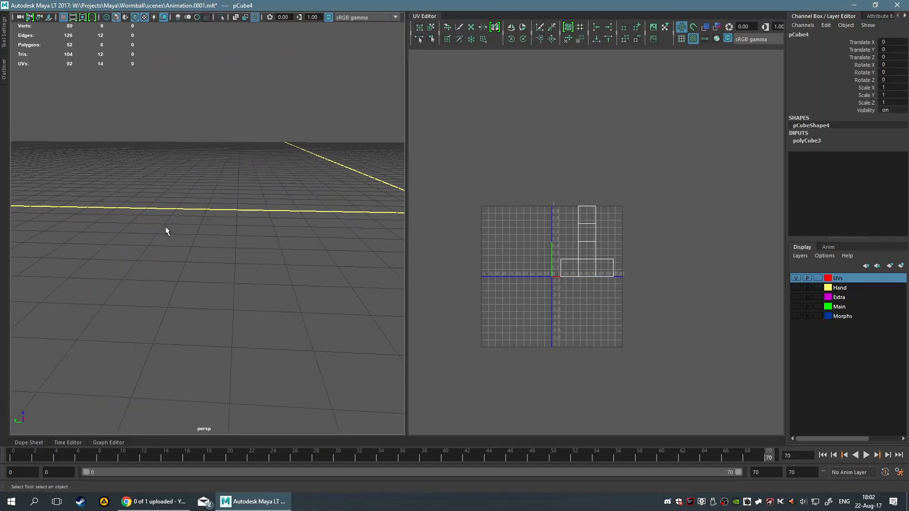
{"action": "left_click_drag", "start_coordinate": [154, 226], "coordinate": [317, 251], "text": "alt"}
{"action": "key", "text": "w"}
{"action": "left_click_drag", "start_coordinate": [243, 224], "coordinate": [142, 239]}
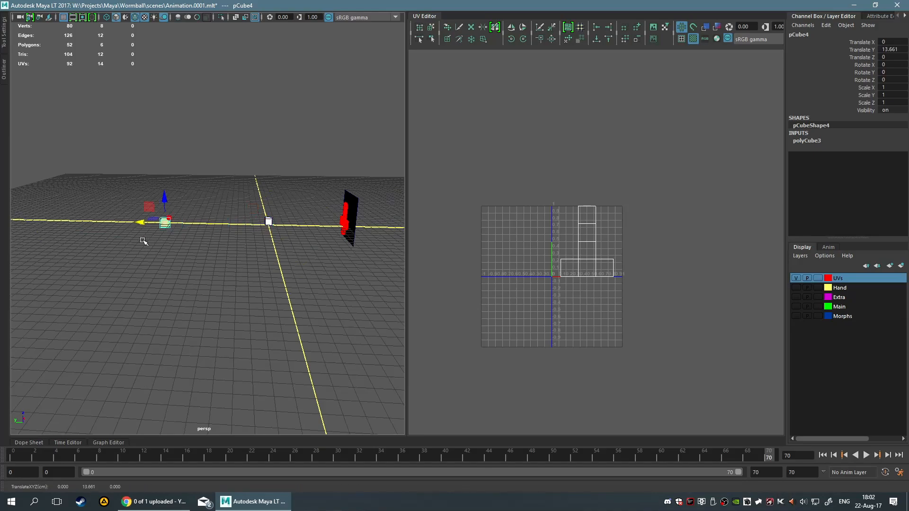
Examine the new cube and its UV layout from several sides, comparing the surface with and without the checker map
{"action": "key", "text": "f"}
{"action": "left_click_drag", "start_coordinate": [192, 270], "coordinate": [258, 264], "text": "alt"}
{"action": "scroll", "coordinate": [598, 278], "scroll_direction": "up", "scroll_amount": 5}
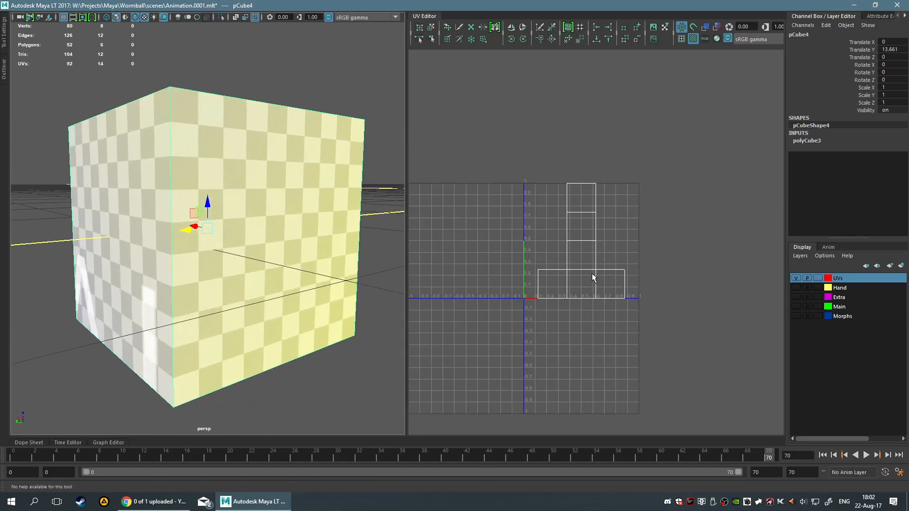
{"action": "middle_click_drag", "start_coordinate": [610, 189], "coordinate": [487, 212], "text": "alt"}
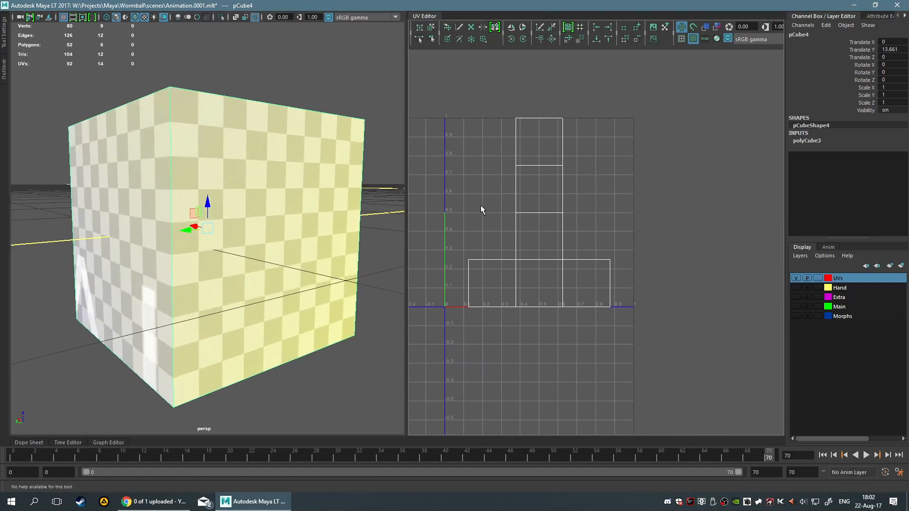
{"action": "left_click_drag", "start_coordinate": [227, 229], "coordinate": [186, 294], "text": "alt"}
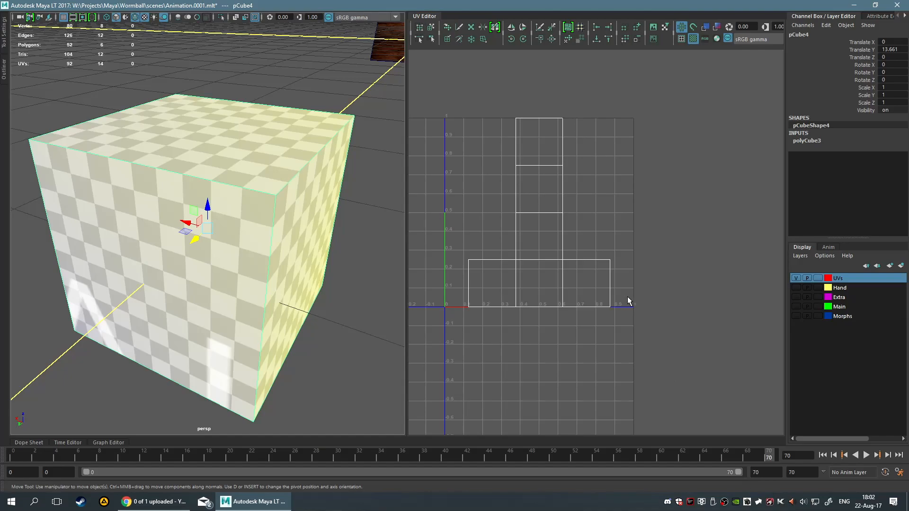
{"action": "left_click_drag", "start_coordinate": [211, 256], "coordinate": [193, 261], "text": "alt"}
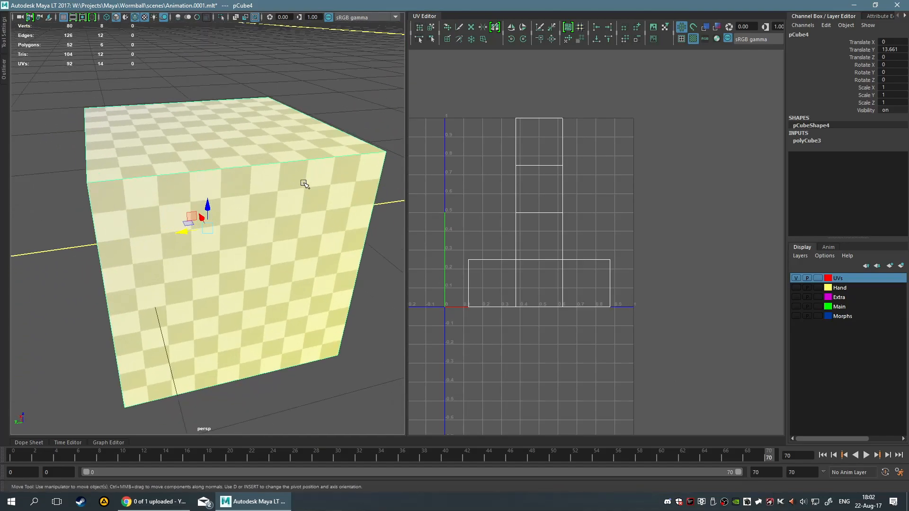
{"action": "left_click", "coordinate": [692, 39]}
{"action": "left_click_drag", "start_coordinate": [292, 175], "coordinate": [371, 146], "text": "alt"}
{"action": "scroll", "coordinate": [596, 142], "scroll_direction": "down", "scroll_amount": 4}
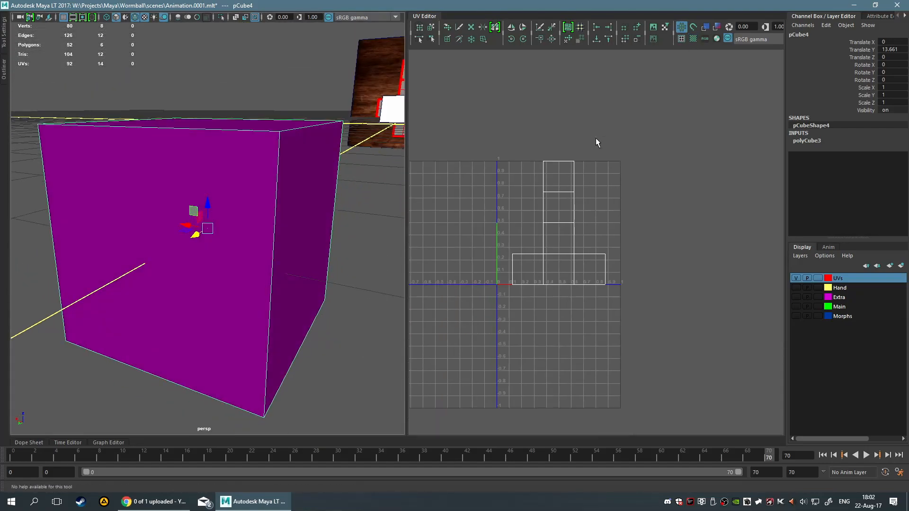
{"action": "left_click", "coordinate": [692, 40]}
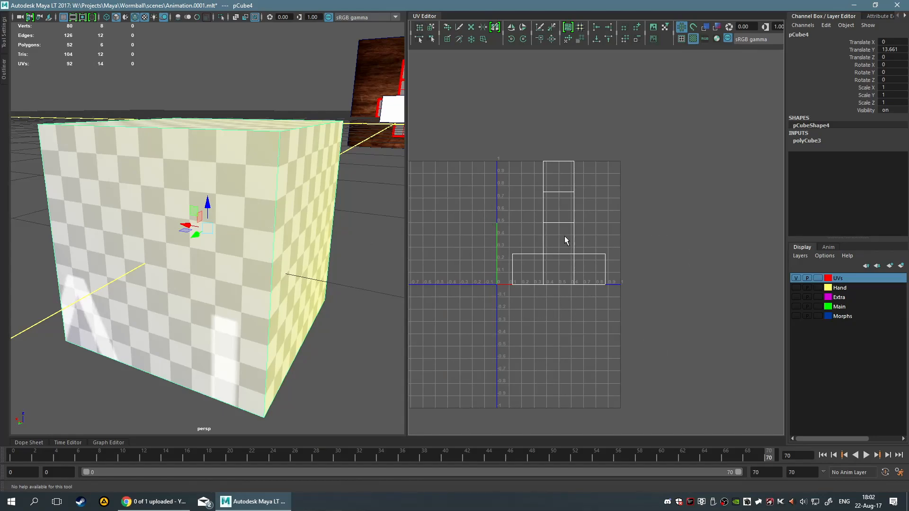
Try enlarging all of the new cube's UV faces together, and select its front face to locate it in the UV layout
{"action": "right_click_drag", "start_coordinate": [553, 226], "coordinate": [553, 254]}
{"action": "left_click_drag", "start_coordinate": [481, 149], "coordinate": [640, 328]}
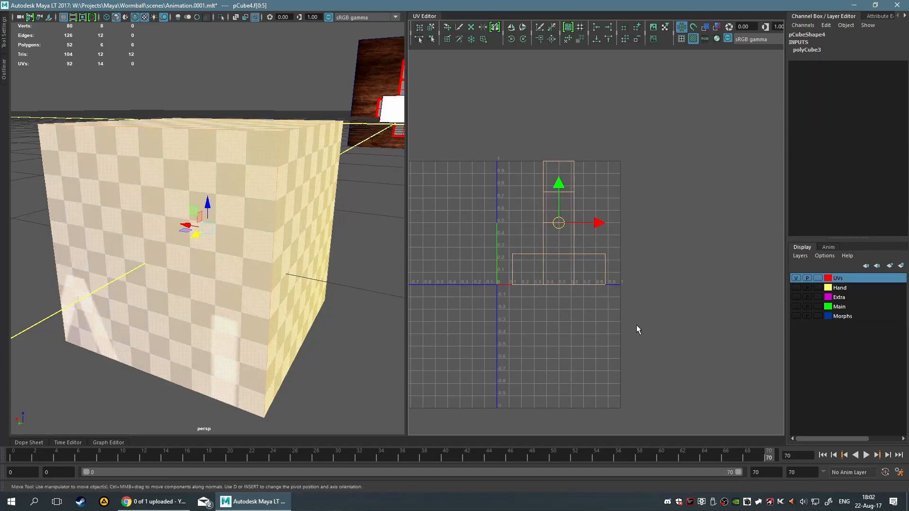
{"action": "key", "text": "r"}
{"action": "left_click_drag", "start_coordinate": [558, 223], "coordinate": [649, 211]}
{"action": "key", "text": "ctrl+z"}
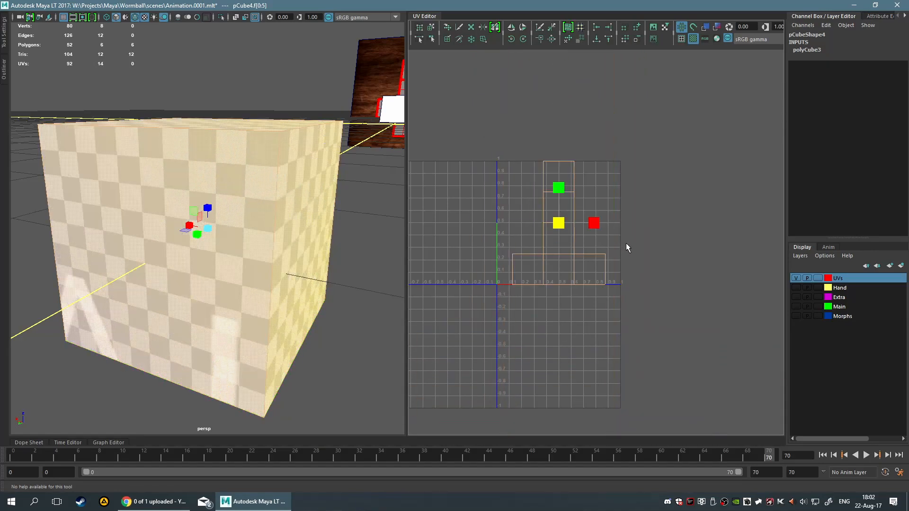
{"action": "left_click", "coordinate": [188, 232]}
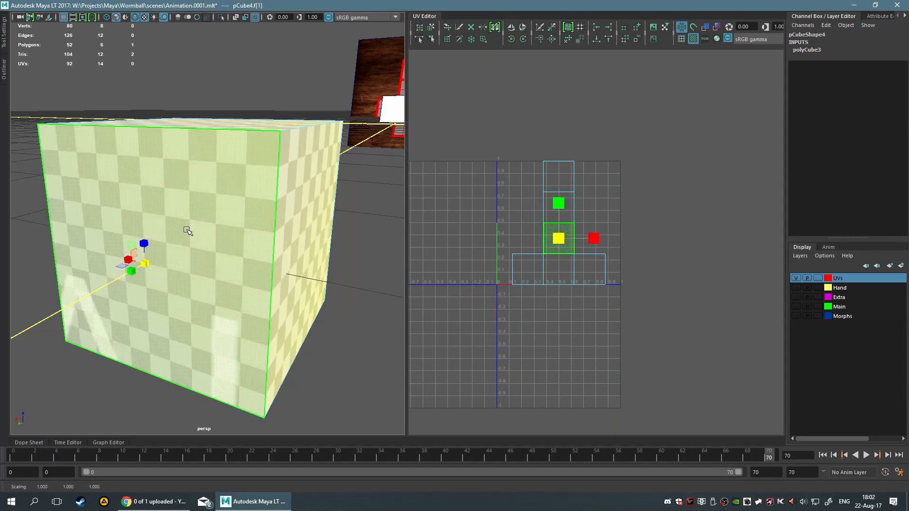
{"action": "left_click", "coordinate": [353, 255]}
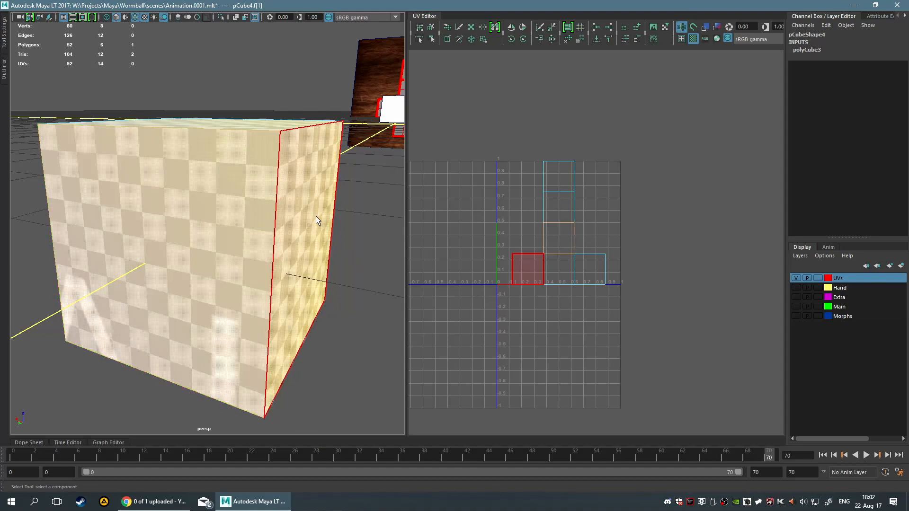
Return to object selection, assign the existing Wood material to the new cube, and keep the viewport in textured display
{"action": "key", "text": "F8"}
{"action": "right_click", "coordinate": [249, 234]}
{"action": "left_click", "coordinate": [223, 216]}
{"action": "right_click_drag", "start_coordinate": [224, 216], "coordinate": [226, 377]}
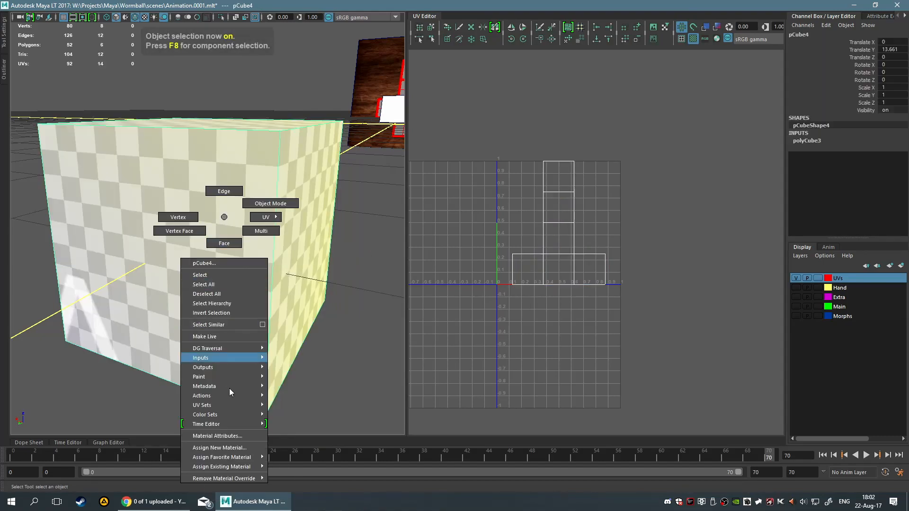
{"action": "mouse_move", "coordinate": [246, 466]}
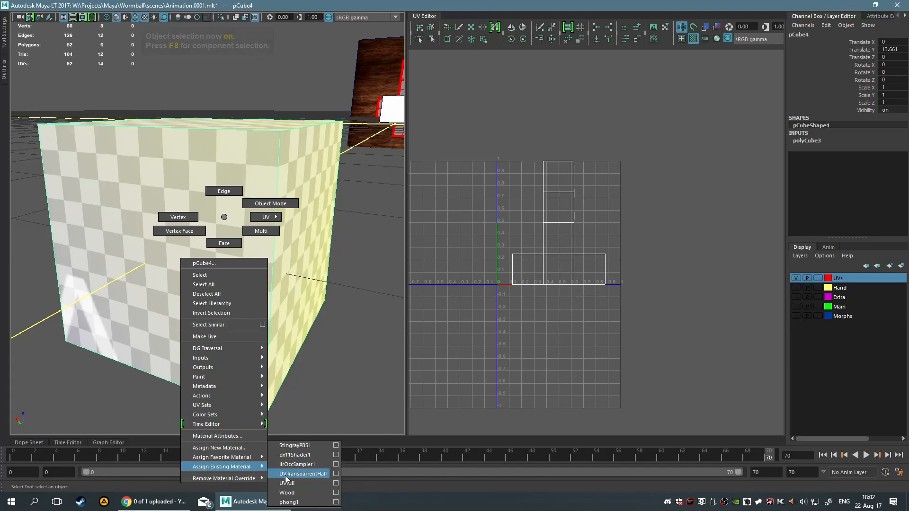
{"action": "left_click", "coordinate": [293, 483]}
{"action": "scroll", "coordinate": [299, 362], "scroll_direction": "down", "scroll_amount": 4}
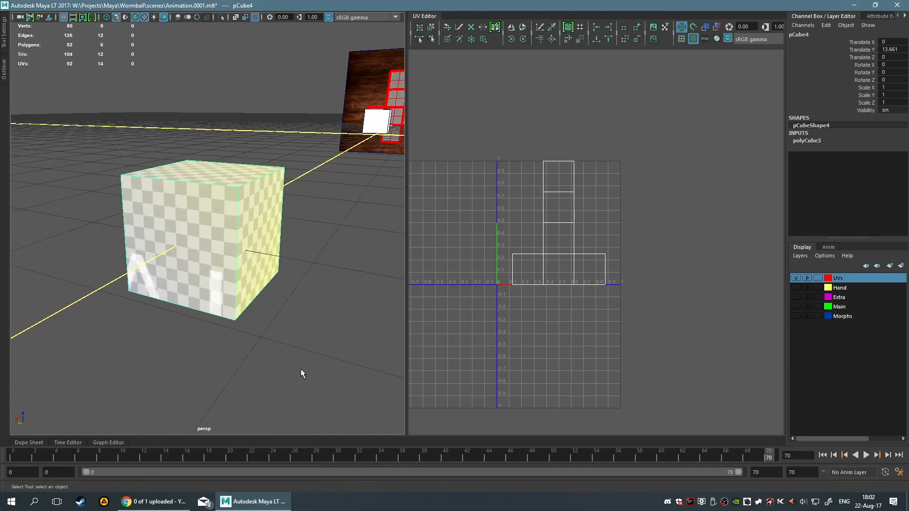
{"action": "key", "text": "4"}
{"action": "key", "text": "6"}
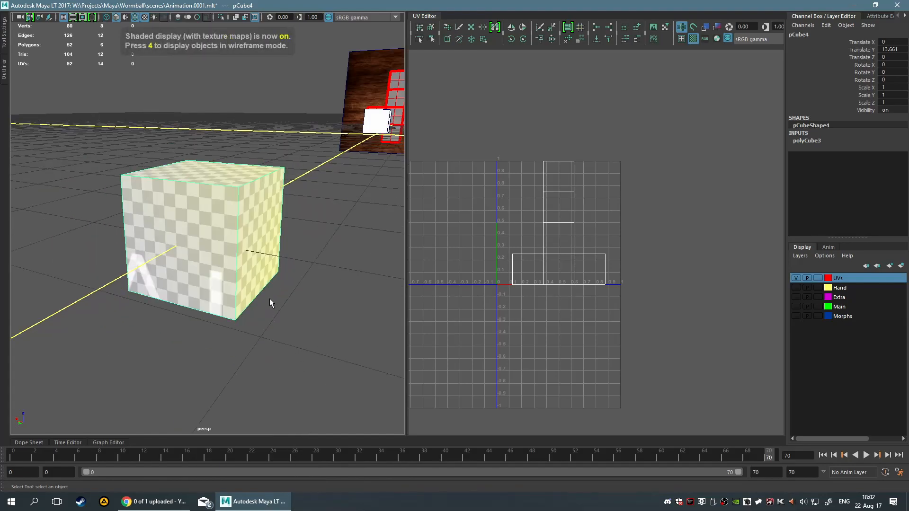
Show the texture image behind the UVs and compare the wood texture with the checker map
{"action": "left_click", "coordinate": [653, 27]}
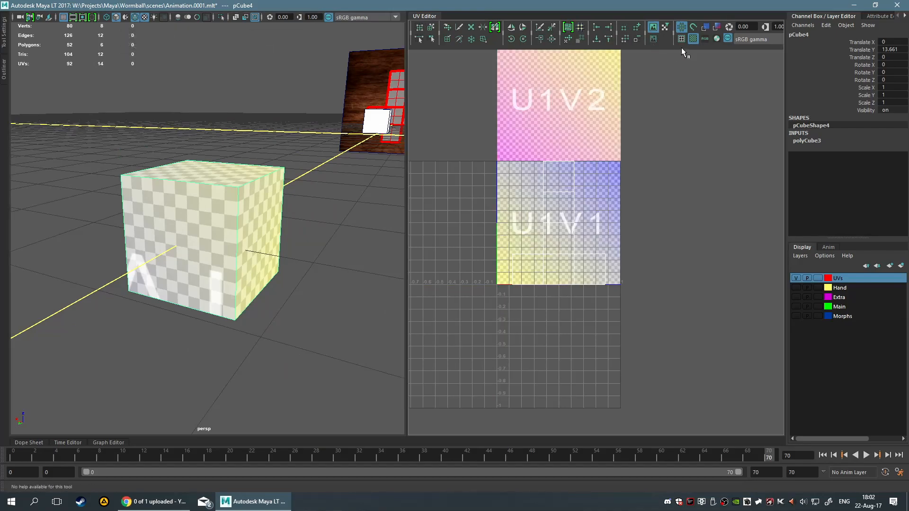
{"action": "left_click", "coordinate": [694, 40]}
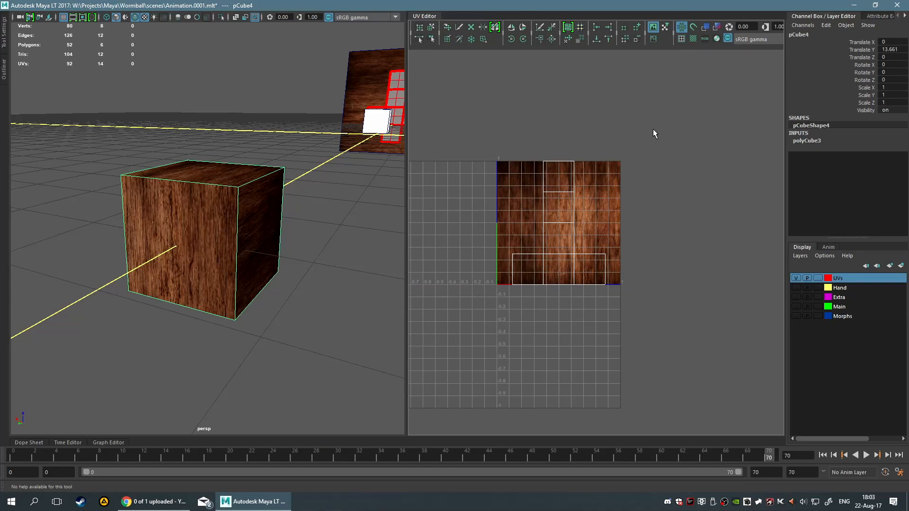
{"action": "left_click", "coordinate": [693, 40]}
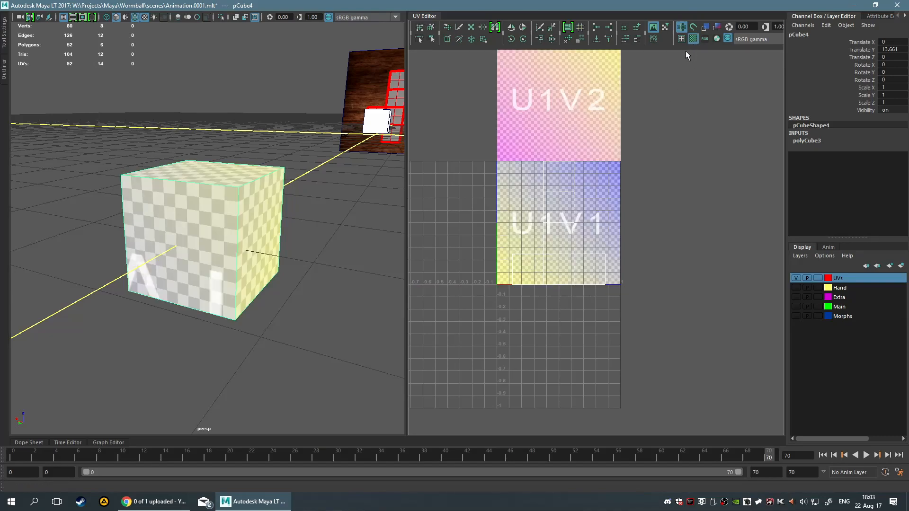
Examine the U1V1 and U1V2 tiles and where the cube's UV shell lies within the UV space
{"action": "scroll", "coordinate": [565, 135], "scroll_direction": "up", "scroll_amount": 2}
{"action": "scroll", "coordinate": [565, 136], "scroll_direction": "up", "scroll_amount": 2}
{"action": "middle_click_drag", "start_coordinate": [603, 177], "coordinate": [570, 251], "text": "alt"}
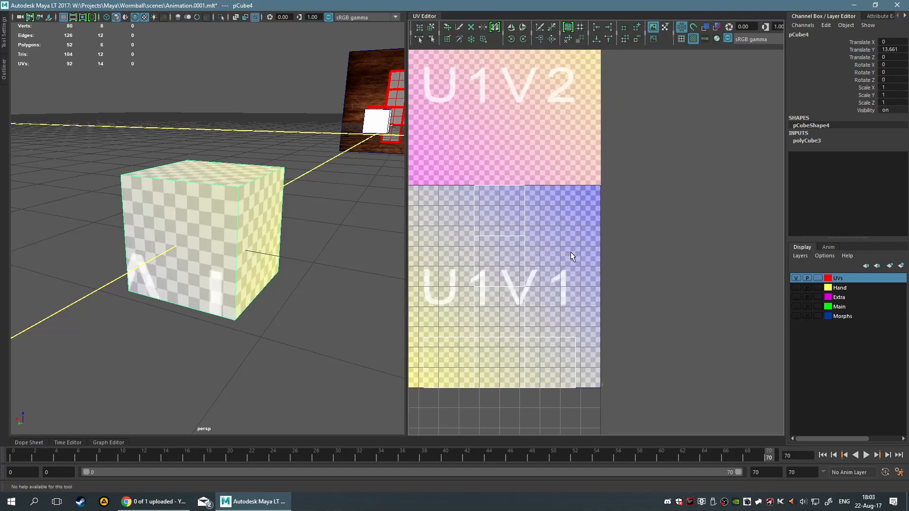
{"action": "middle_click_drag", "start_coordinate": [505, 130], "coordinate": [531, 206], "text": "alt"}
{"action": "scroll", "coordinate": [524, 153], "scroll_direction": "down", "scroll_amount": 3}
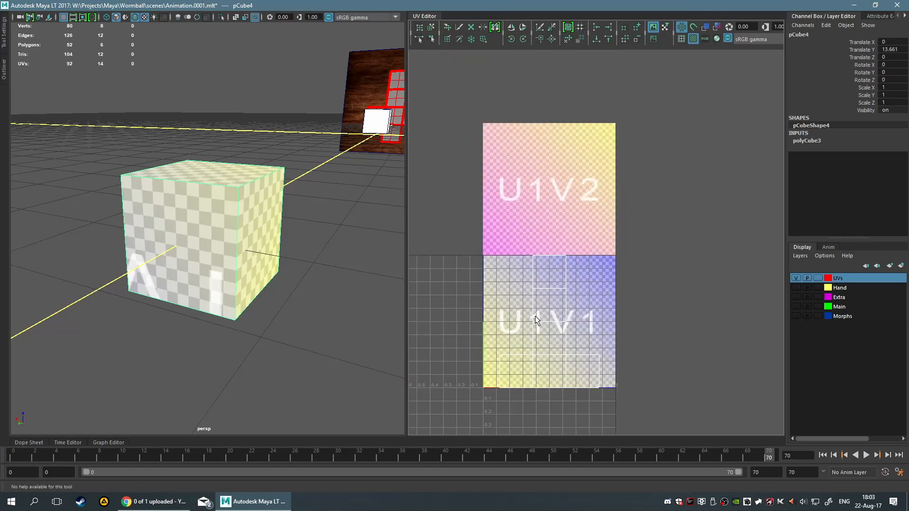
{"action": "scroll", "coordinate": [431, 162], "scroll_direction": "down", "scroll_amount": 2}
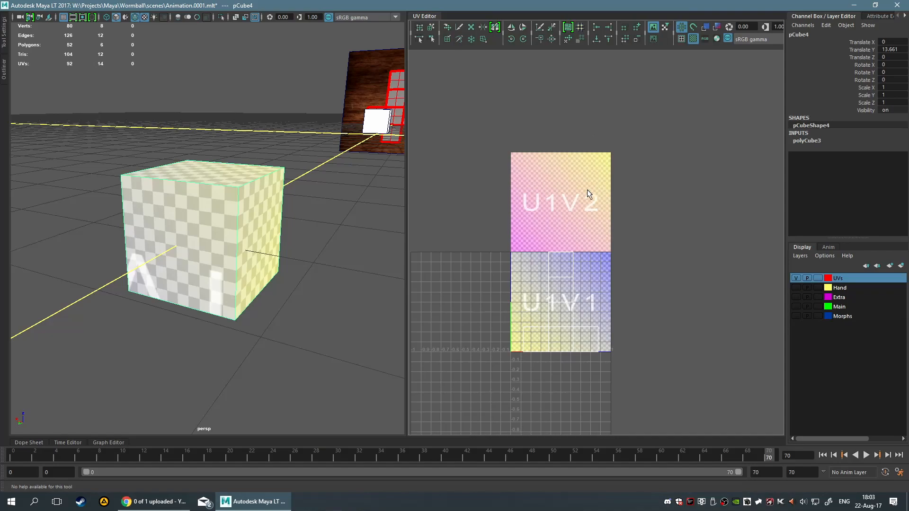
{"action": "scroll", "coordinate": [516, 208], "scroll_direction": "up", "scroll_amount": 4}
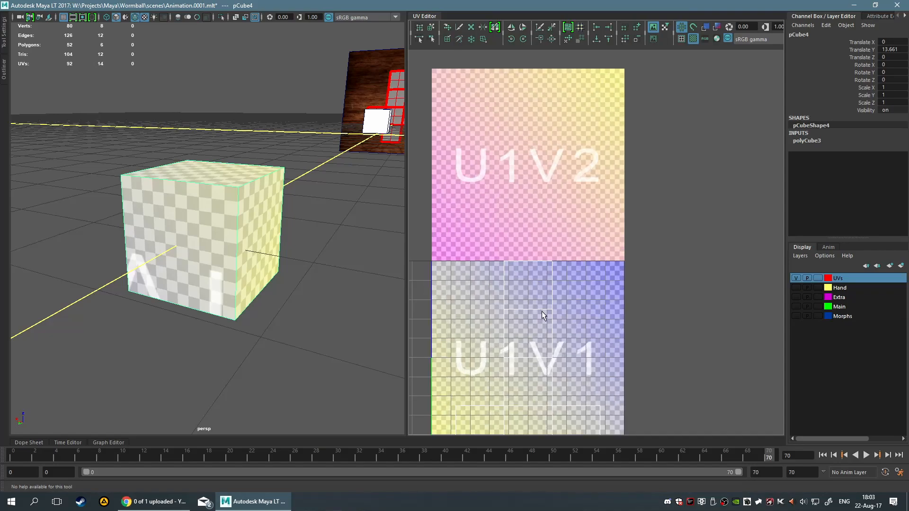
{"action": "middle_click_drag", "start_coordinate": [539, 307], "coordinate": [545, 212], "text": "alt"}
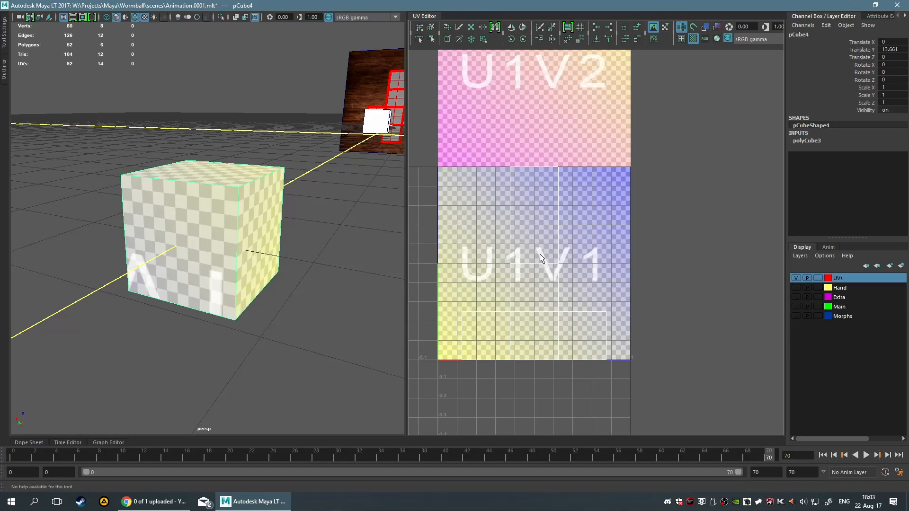
{"action": "scroll", "coordinate": [493, 304], "scroll_direction": "down", "scroll_amount": 1}
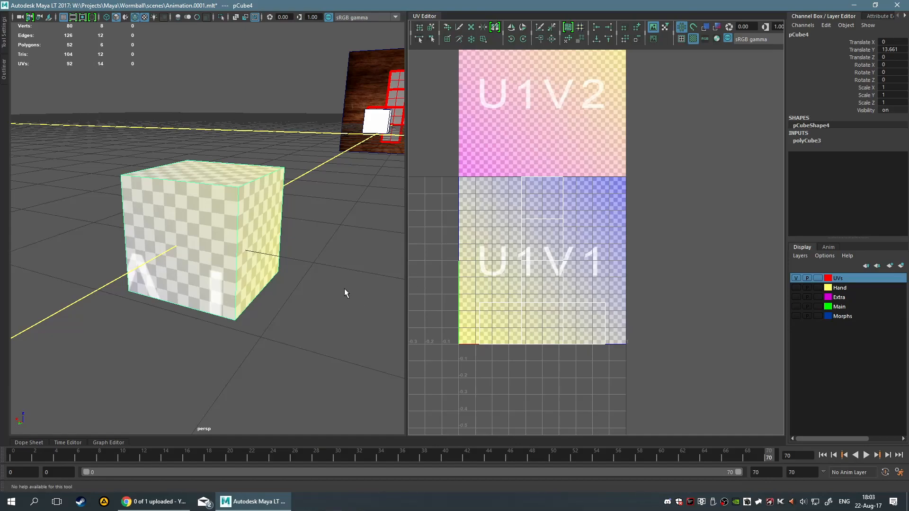
Examine the checker map and tile lettering on the new cube's faces from several sides
{"action": "left_click_drag", "start_coordinate": [308, 285], "coordinate": [287, 265], "text": "alt"}
{"action": "scroll", "coordinate": [248, 263], "scroll_direction": "up", "scroll_amount": 4}
{"action": "middle_click_drag", "start_coordinate": [246, 264], "coordinate": [299, 258], "text": "alt"}
{"action": "scroll", "coordinate": [299, 258], "scroll_direction": "down", "scroll_amount": 3}
{"action": "left_click_drag", "start_coordinate": [299, 257], "coordinate": [420, 282], "text": "alt"}
{"action": "left_click_drag", "start_coordinate": [194, 253], "coordinate": [234, 237], "text": "alt"}
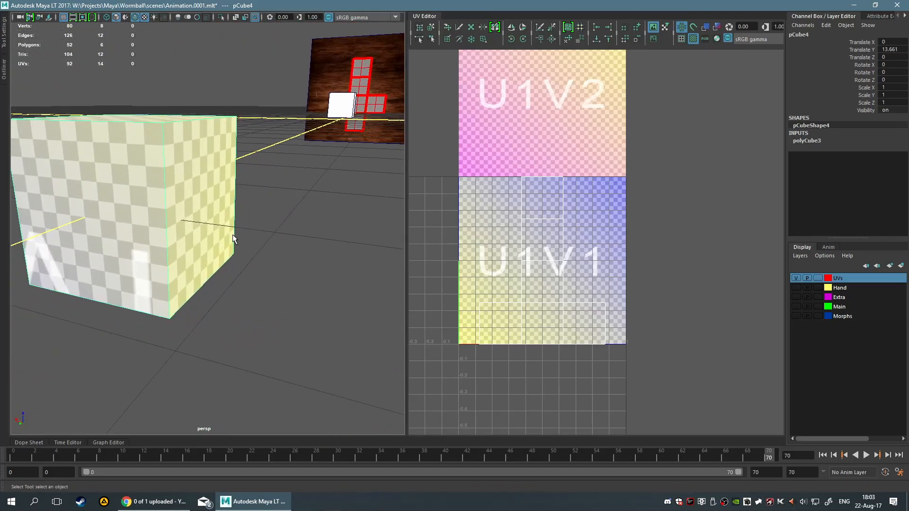
{"action": "left_click_drag", "start_coordinate": [62, 193], "coordinate": [247, 199], "text": "alt"}
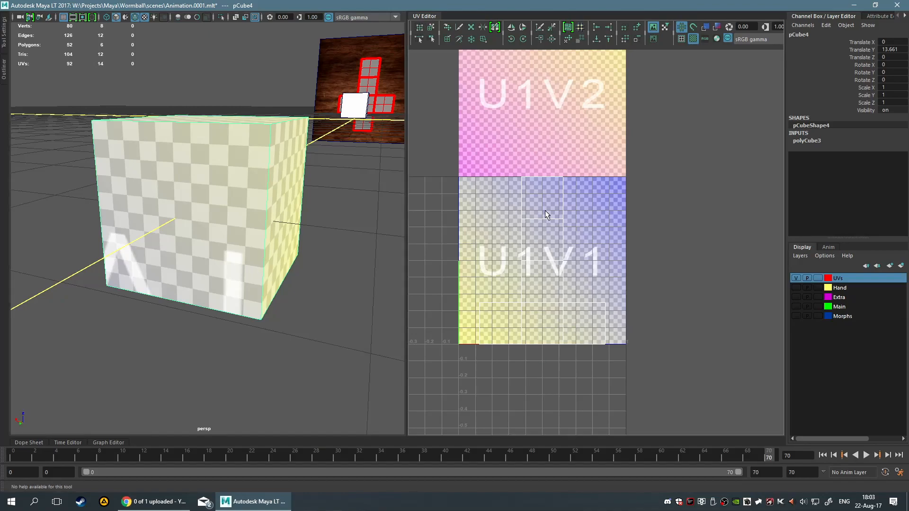
Select all of the cube's UV faces and scale the shell down uniformly to a small area around the middle of the U1V1 tile
{"action": "right_click_drag", "start_coordinate": [545, 211], "coordinate": [522, 200]}
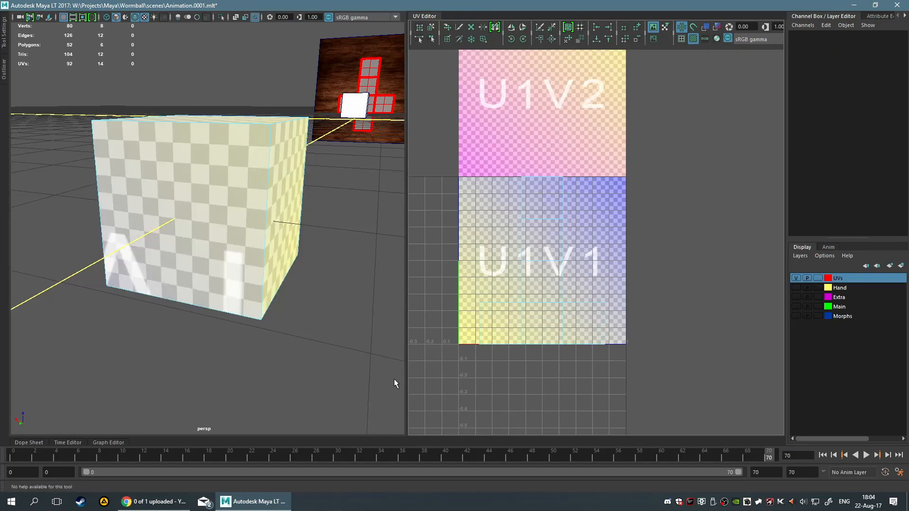
{"action": "left_click", "coordinate": [519, 323]}
{"action": "key", "text": "r"}
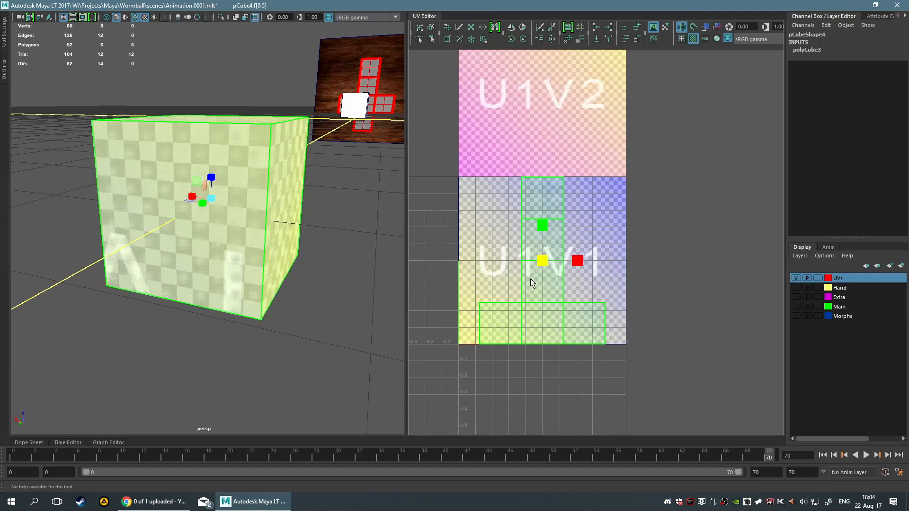
{"action": "left_click_drag", "start_coordinate": [541, 262], "coordinate": [510, 263]}
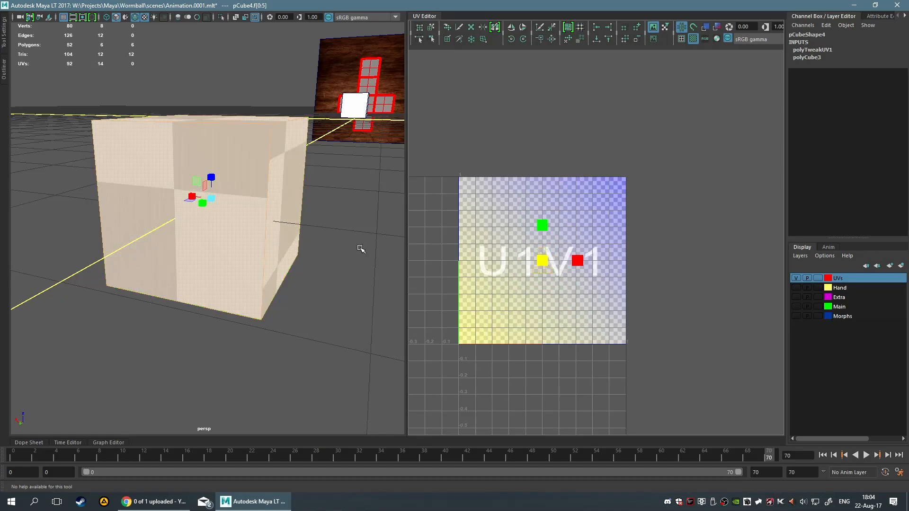
{"action": "scroll", "coordinate": [118, 193], "scroll_direction": "up", "scroll_amount": 5}
{"action": "scroll", "coordinate": [118, 192], "scroll_direction": "down", "scroll_amount": 3}
{"action": "left_click", "coordinate": [119, 193]}
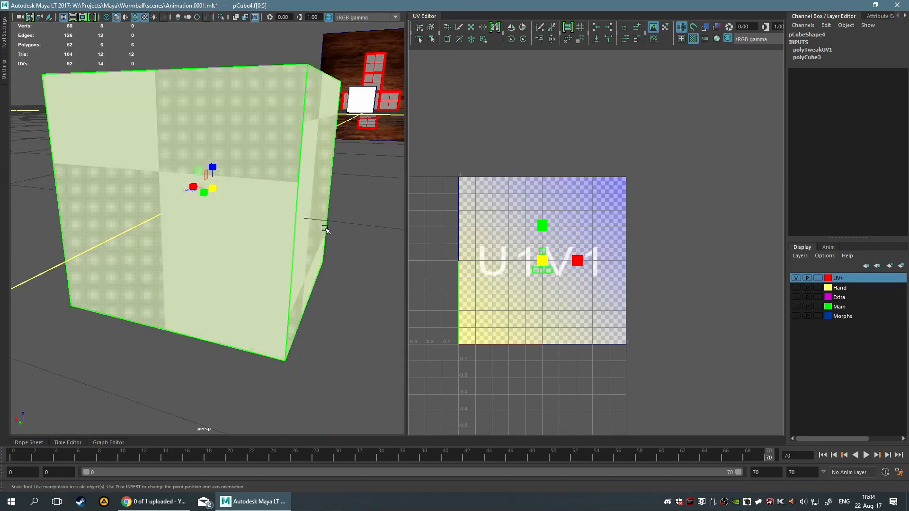
Compare the wood texture on the cube's faces with the checker map for the shrunken UV shell
{"action": "left_click", "coordinate": [692, 40]}
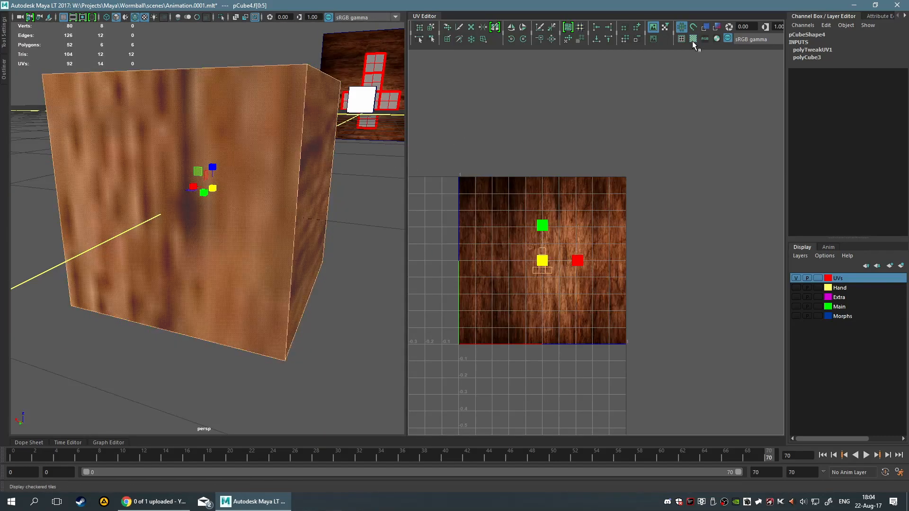
{"action": "left_click_drag", "start_coordinate": [248, 231], "coordinate": [151, 235], "text": "alt"}
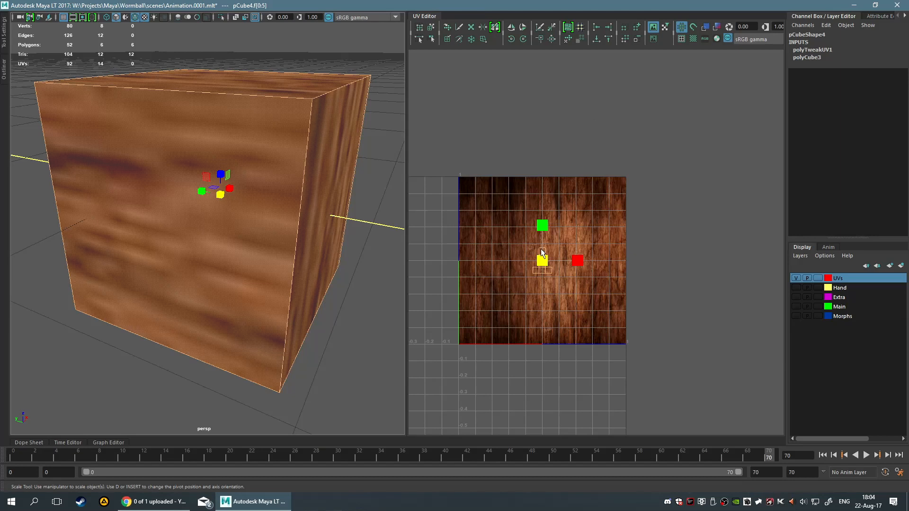
{"action": "left_click", "coordinate": [692, 39]}
Enlarge the UV shell until it nearly fills the height of the U1V1 tile, and check the checker squares around the cube
{"action": "left_click_drag", "start_coordinate": [544, 262], "coordinate": [702, 266]}
{"action": "left_click_drag", "start_coordinate": [586, 261], "coordinate": [567, 264]}
{"action": "mouse_move", "coordinate": [579, 266]}
{"action": "left_mouse_down"}
{"action": "mouse_move", "coordinate": [603, 268]}
{"action": "mouse_move", "coordinate": [573, 276]}
{"action": "mouse_move", "coordinate": [581, 274]}
{"action": "left_mouse_up"}
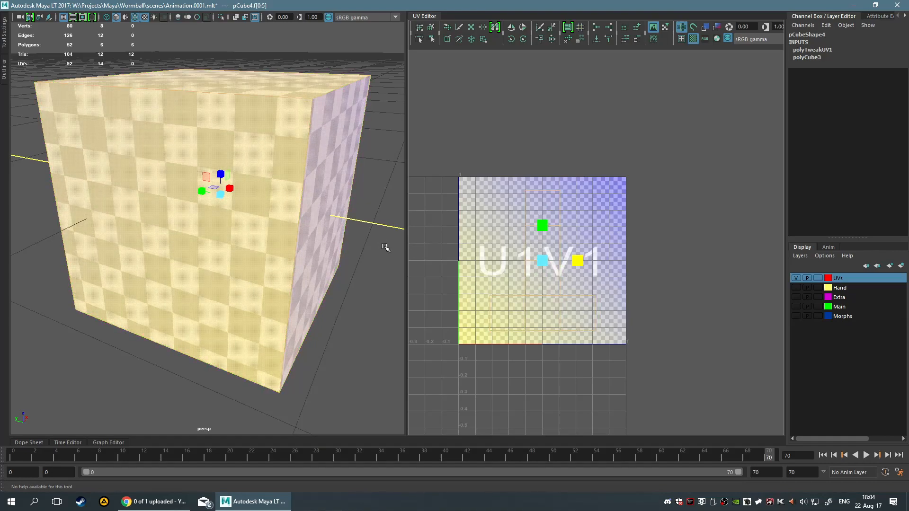
{"action": "left_click_drag", "start_coordinate": [385, 247], "coordinate": [175, 239], "text": "alt"}
{"action": "left_click_drag", "start_coordinate": [184, 179], "coordinate": [228, 182], "text": "alt"}
{"action": "left_click_drag", "start_coordinate": [273, 223], "coordinate": [404, 239], "text": "alt"}
{"action": "left_click_drag", "start_coordinate": [157, 206], "coordinate": [230, 145], "text": "alt"}
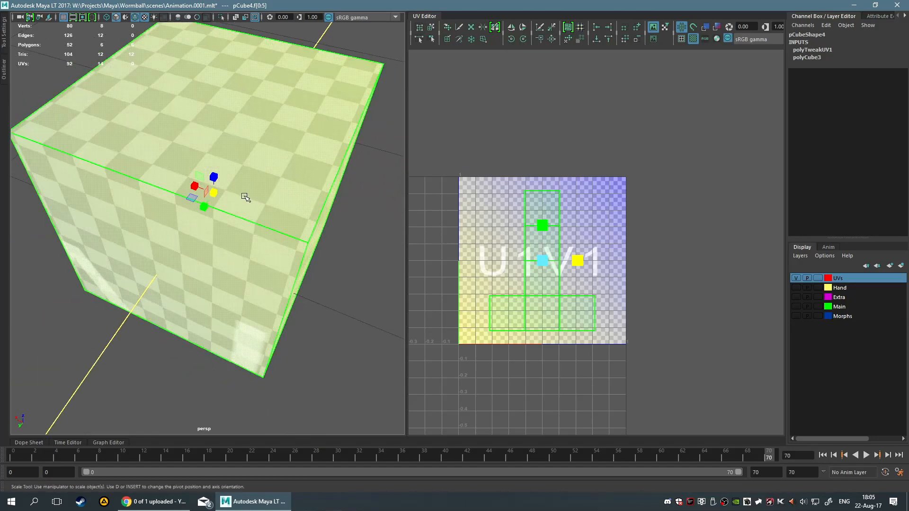
{"action": "left_click_drag", "start_coordinate": [273, 239], "coordinate": [284, 215], "text": "alt"}
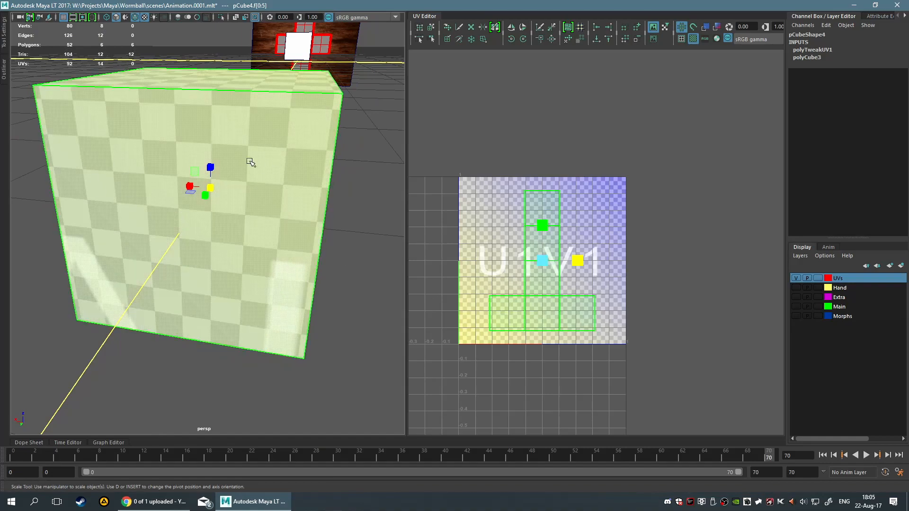
Try distorting the UV shell by narrowing it in U and stretching it in V, and undo the distortion
{"action": "left_click_drag", "start_coordinate": [578, 261], "coordinate": [558, 268]}
{"action": "left_click_drag", "start_coordinate": [543, 222], "coordinate": [555, 165]}
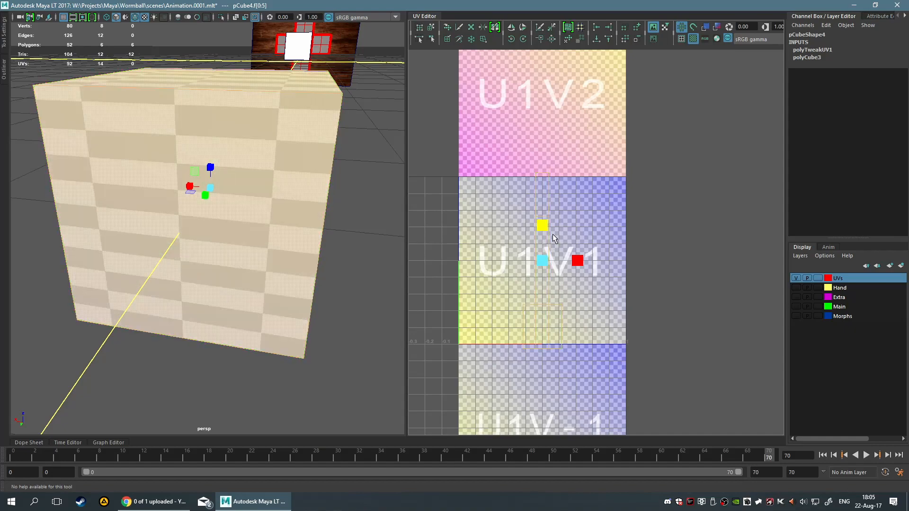
{"action": "key", "text": "ctrl+z"}
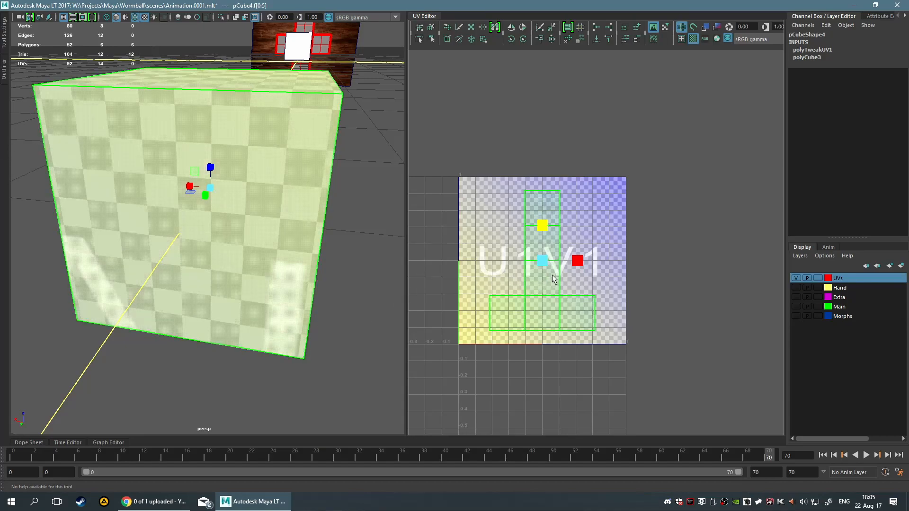
Try enlarging the UV shell beyond the U1V1 tile, and scale it up much further with the wood texture shown
{"action": "left_click_drag", "start_coordinate": [542, 261], "coordinate": [633, 289]}
{"action": "scroll", "coordinate": [402, 280], "scroll_direction": "down", "scroll_amount": 3}
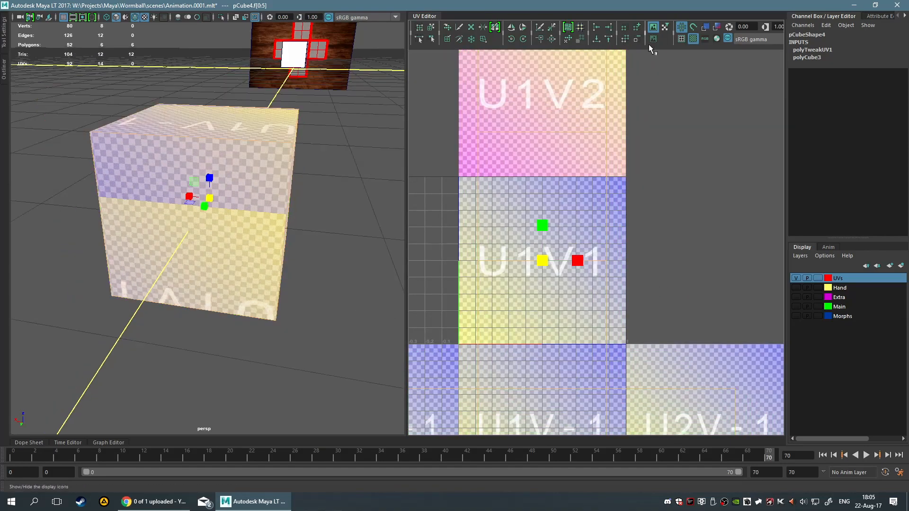
{"action": "left_click", "coordinate": [694, 39]}
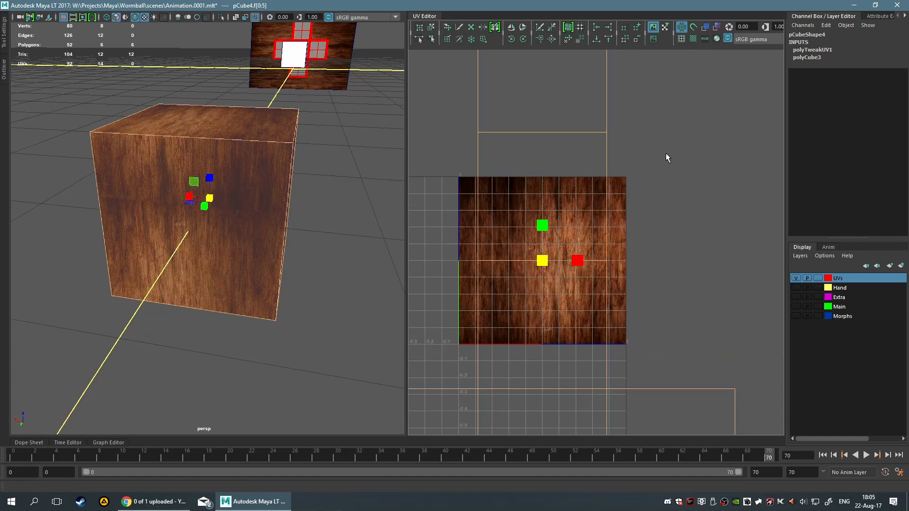
{"action": "left_click_drag", "start_coordinate": [543, 262], "coordinate": [908, 291]}
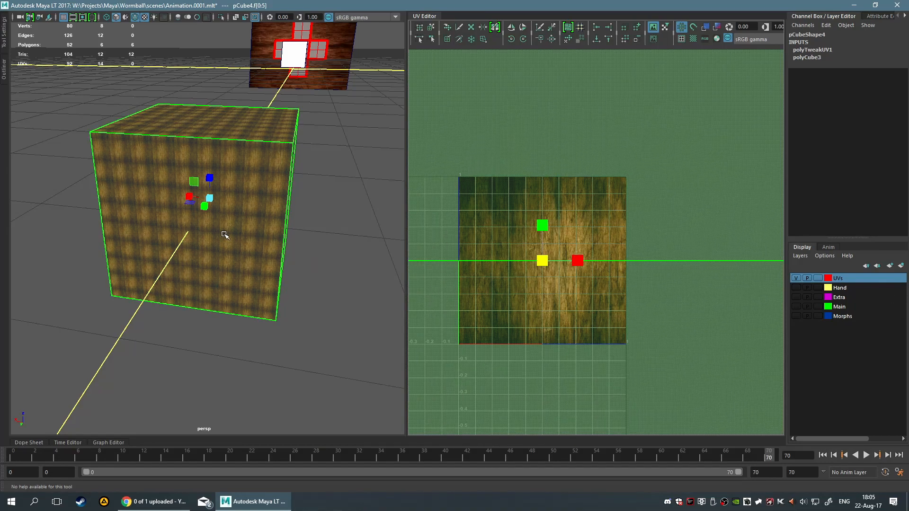
Examine how the oversized UV shell repeats the wood texture and checker tiles across the cube
{"action": "scroll", "coordinate": [222, 235], "scroll_direction": "up", "scroll_amount": 5}
{"action": "scroll", "coordinate": [615, 305], "scroll_direction": "down", "scroll_amount": 8}
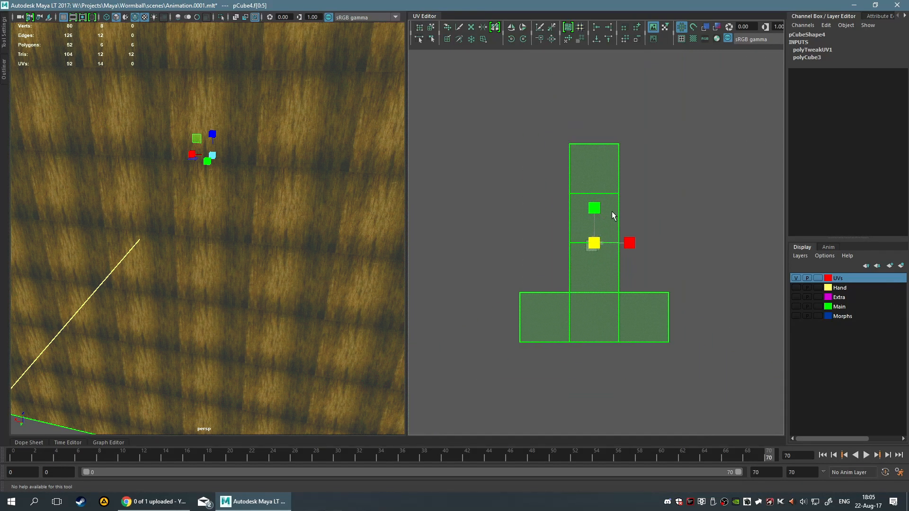
{"action": "scroll", "coordinate": [612, 214], "scroll_direction": "up", "scroll_amount": 5}
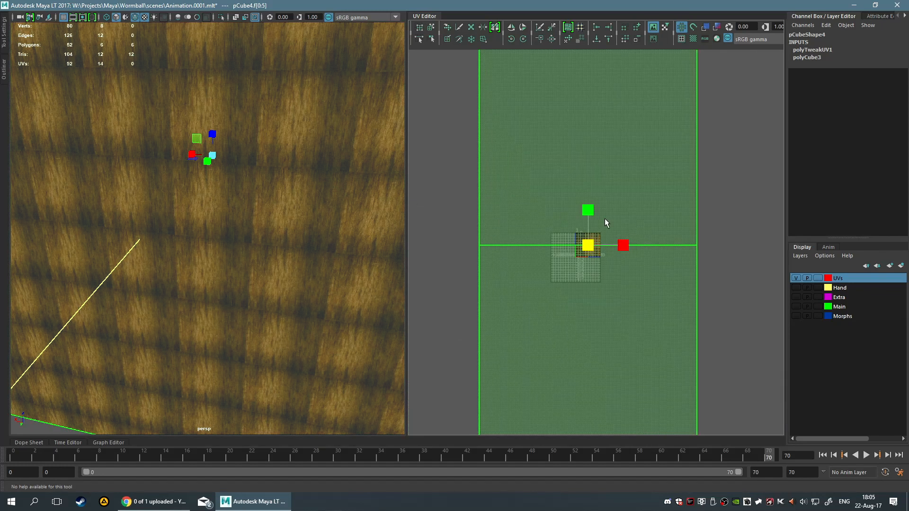
{"action": "scroll", "coordinate": [584, 260], "scroll_direction": "up", "scroll_amount": 2}
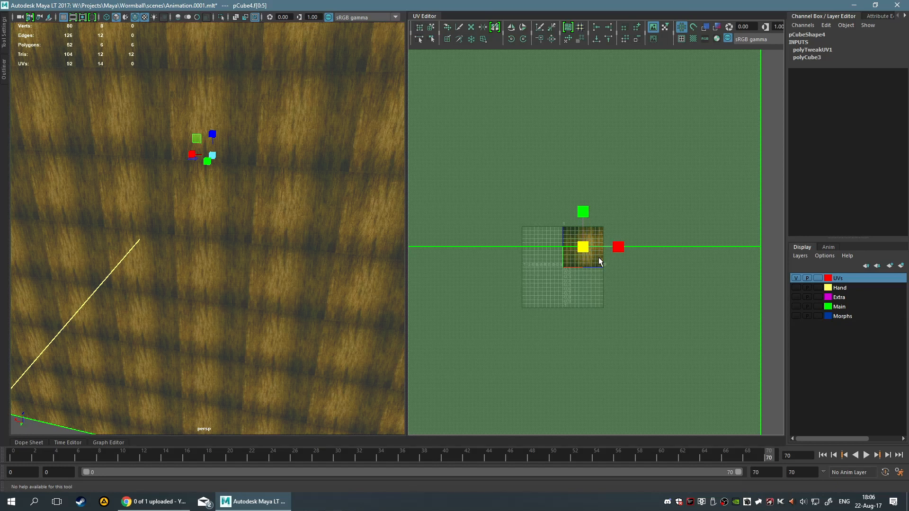
{"action": "scroll", "coordinate": [598, 262], "scroll_direction": "down", "scroll_amount": 5}
{"action": "left_click", "coordinate": [692, 39]}
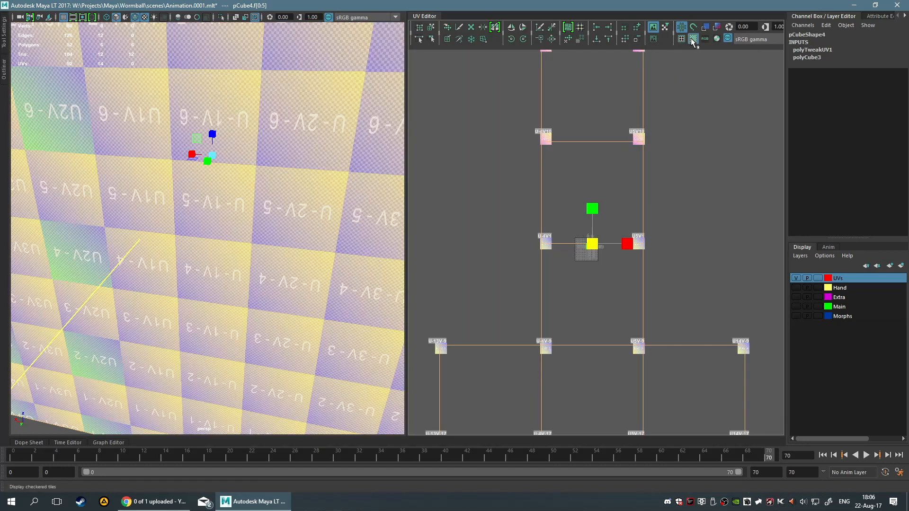
{"action": "scroll", "coordinate": [665, 203], "scroll_direction": "down", "scroll_amount": 5}
{"action": "scroll", "coordinate": [320, 177], "scroll_direction": "down", "scroll_amount": 5}
{"action": "scroll", "coordinate": [226, 203], "scroll_direction": "up", "scroll_amount": 5}
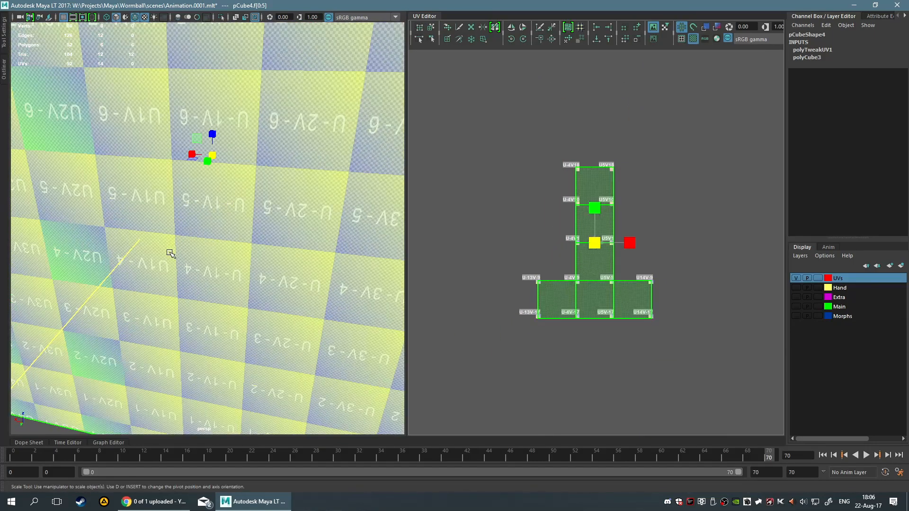
Undo the last two enlargements of the UV shell
{"action": "key", "text": "ctrl+z"}
{"action": "scroll", "coordinate": [638, 229], "scroll_direction": "up", "scroll_amount": 6}
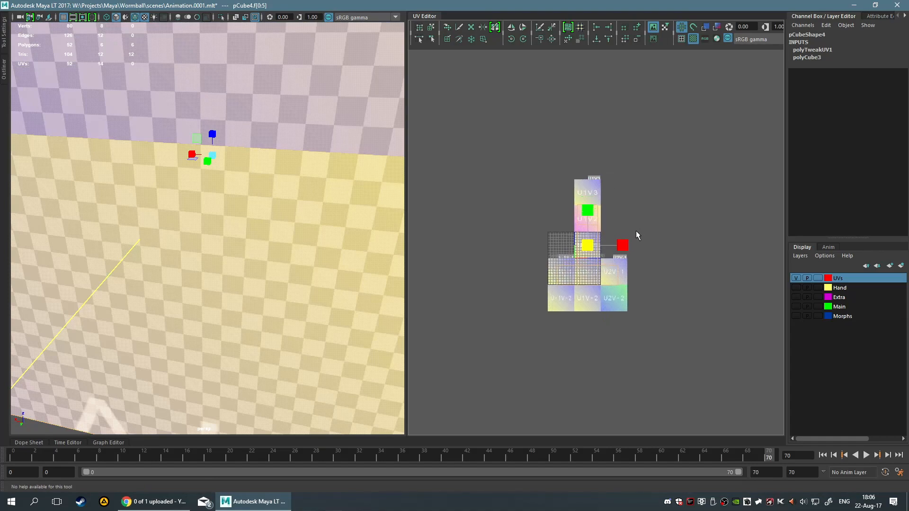
{"action": "key", "text": "ctrl+z"}
{"action": "scroll", "coordinate": [611, 255], "scroll_direction": "up", "scroll_amount": 8}
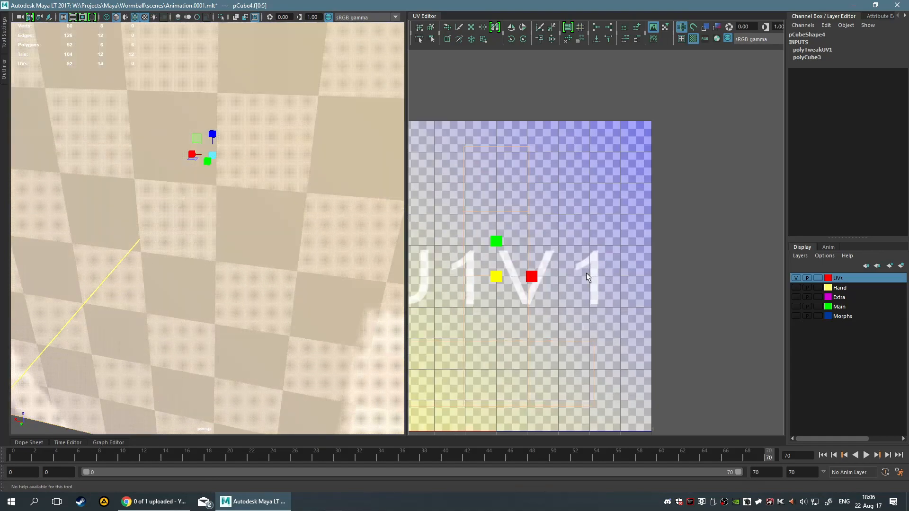
{"action": "middle_click_drag", "start_coordinate": [586, 272], "coordinate": [652, 215], "text": "alt"}
{"action": "left_click", "coordinate": [532, 201]}
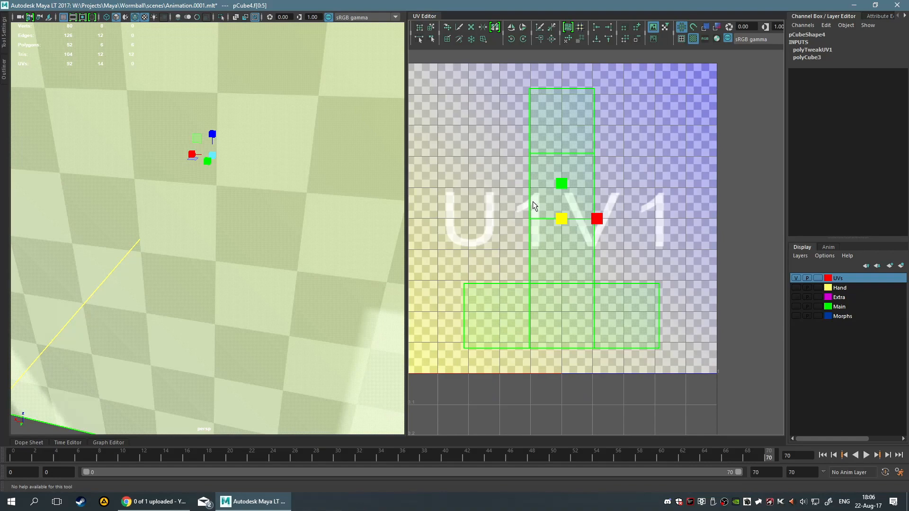
Check the shell within the U1V1 tile, and replace the checker map with the wood texture on the cube
{"action": "scroll", "coordinate": [532, 201], "scroll_direction": "down", "scroll_amount": 2}
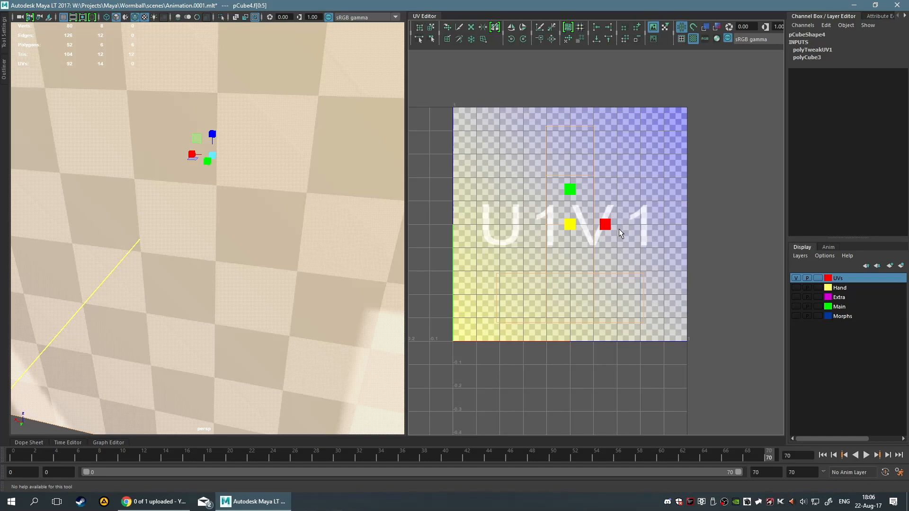
{"action": "scroll", "coordinate": [609, 222], "scroll_direction": "down", "scroll_amount": 3}
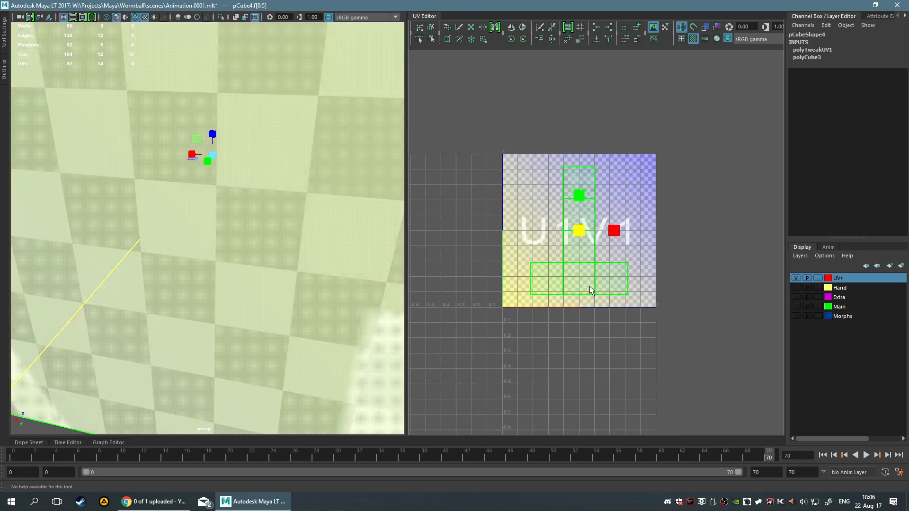
{"action": "scroll", "coordinate": [291, 261], "scroll_direction": "down", "scroll_amount": 5}
{"action": "scroll", "coordinate": [278, 255], "scroll_direction": "up", "scroll_amount": 3}
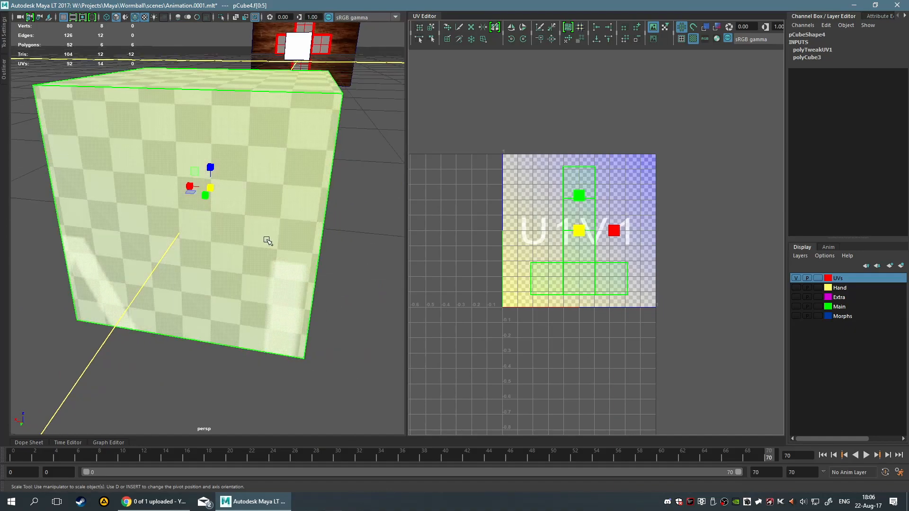
{"action": "mouse_move", "coordinate": [271, 246]}
{"action": "left_mouse_down", "text": "alt"}
{"action": "mouse_move", "coordinate": [181, 215]}
{"action": "mouse_move", "coordinate": [267, 246]}
{"action": "left_mouse_up", "text": "alt"}
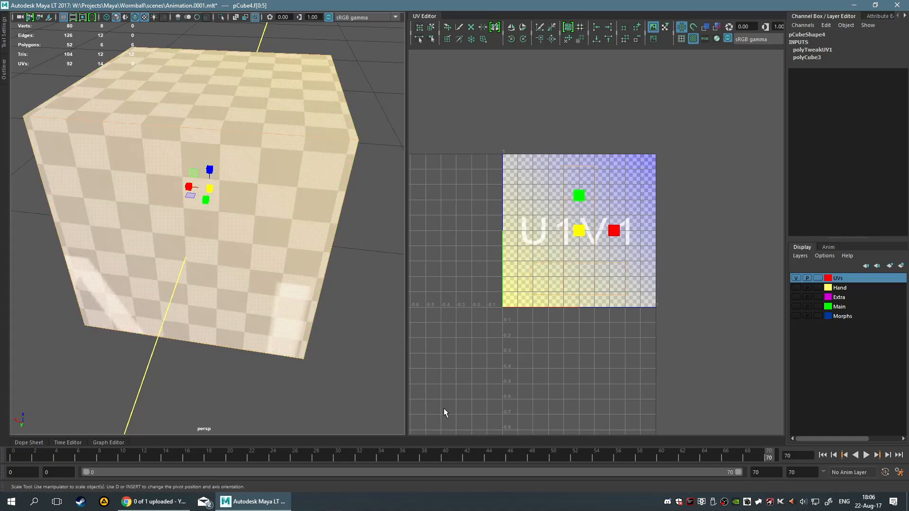
{"action": "left_click", "coordinate": [693, 39]}
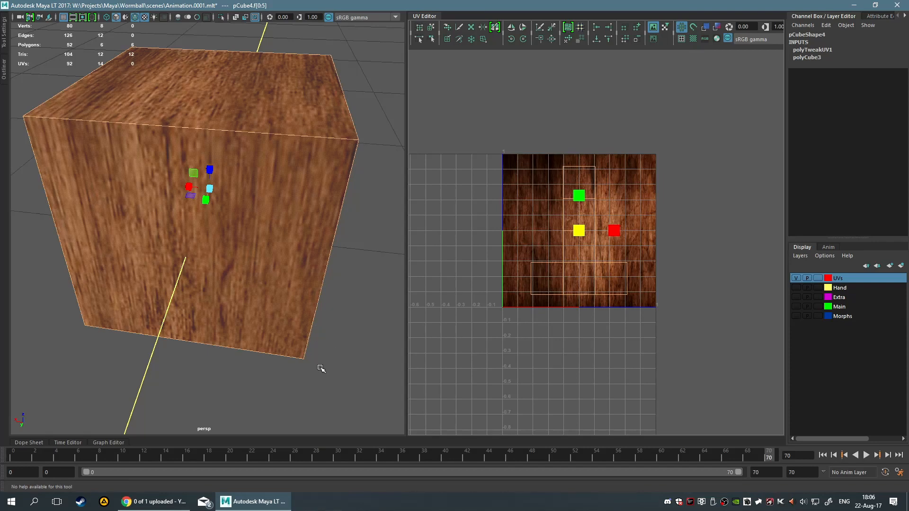
{"action": "left_click_drag", "start_coordinate": [336, 300], "coordinate": [277, 278], "text": "alt"}
{"action": "scroll", "coordinate": [279, 287], "scroll_direction": "down", "scroll_amount": 5}
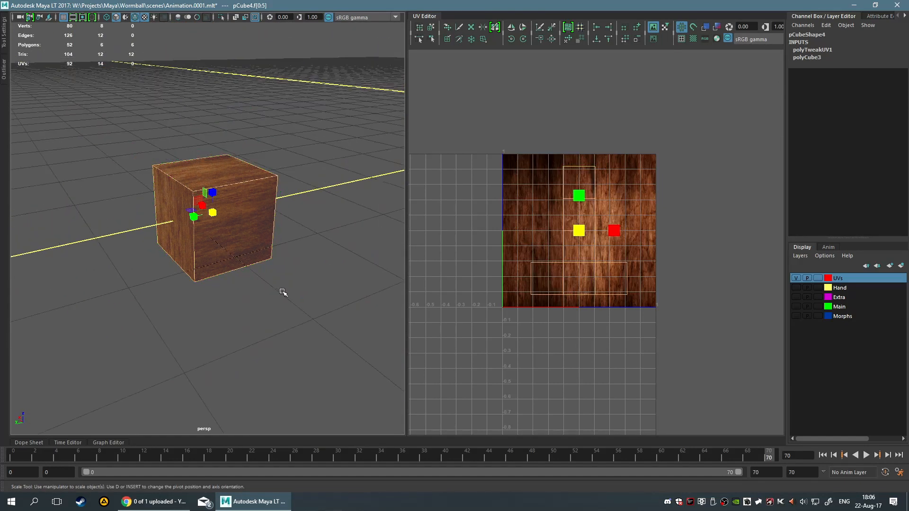
Clear the UV face selection and hide the texture image behind the UV layout
{"action": "left_click", "coordinate": [239, 227]}
{"action": "left_click", "coordinate": [660, 241]}
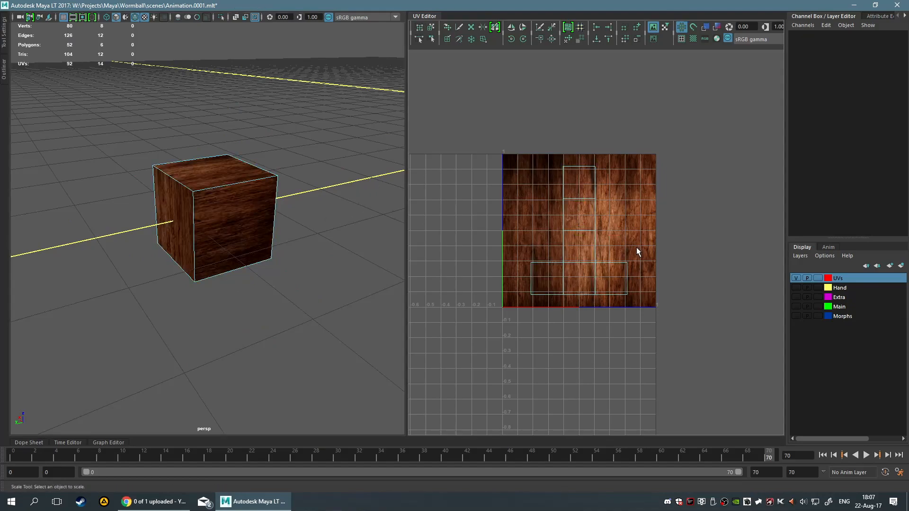
{"action": "scroll", "coordinate": [625, 247], "scroll_direction": "up", "scroll_amount": 3}
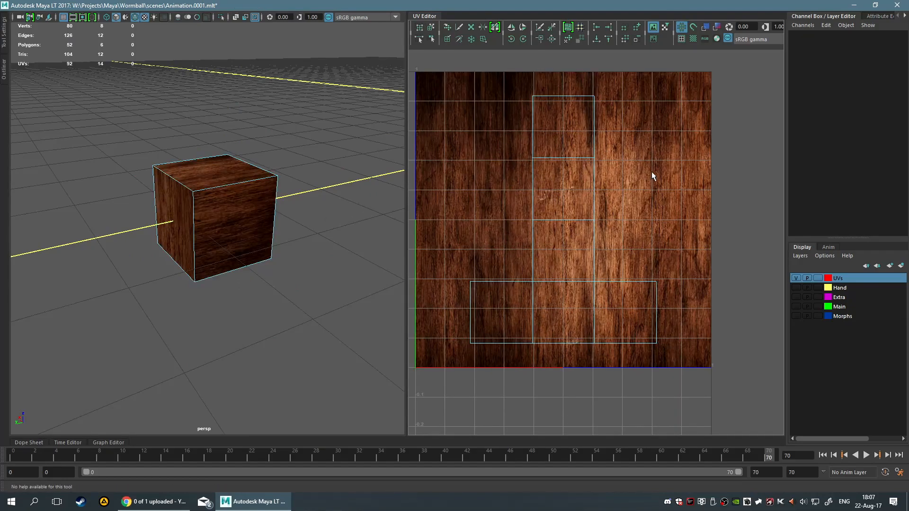
{"action": "left_click", "coordinate": [653, 27]}
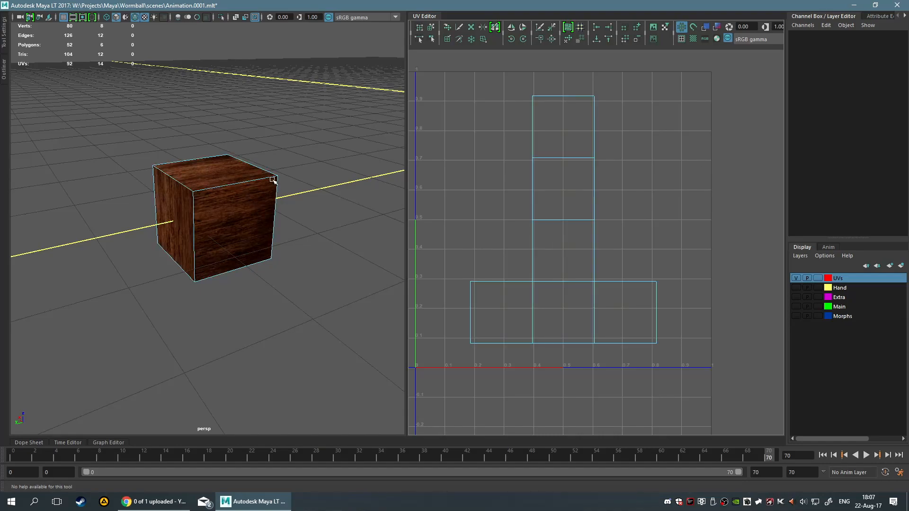
Detach the UV command list as a floating window beside the cube, keeping the cube in view
{"action": "key", "text": "space"}
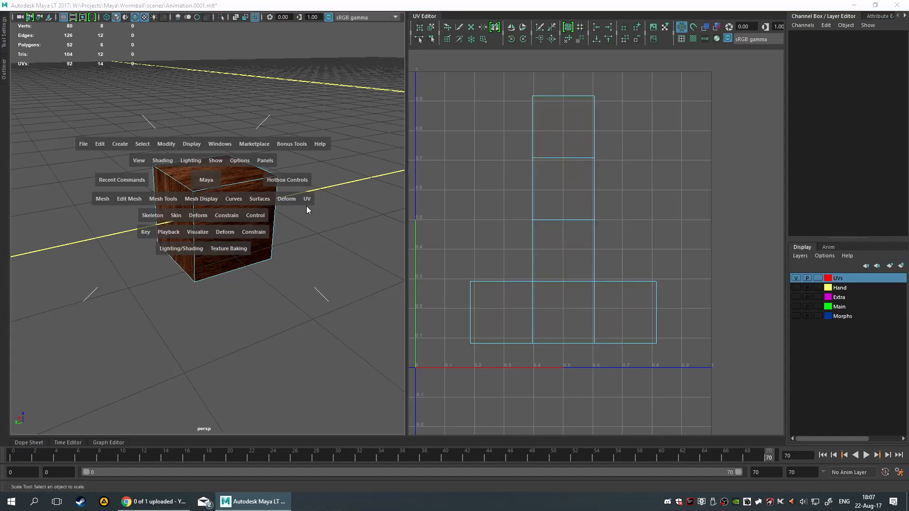
{"action": "left_click", "coordinate": [306, 203]}
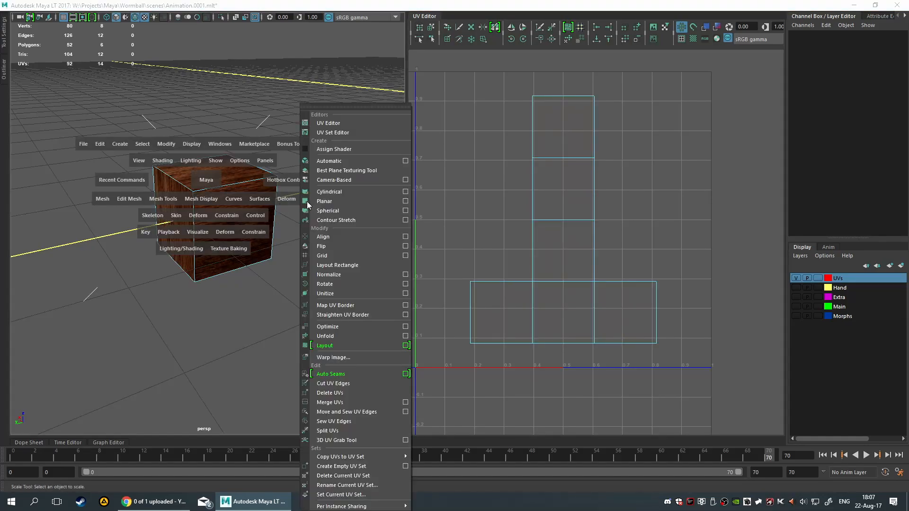
{"action": "left_click", "coordinate": [325, 107]}
{"action": "left_click_drag", "start_coordinate": [330, 101], "coordinate": [300, 37]}
{"action": "left_click", "coordinate": [187, 160]}
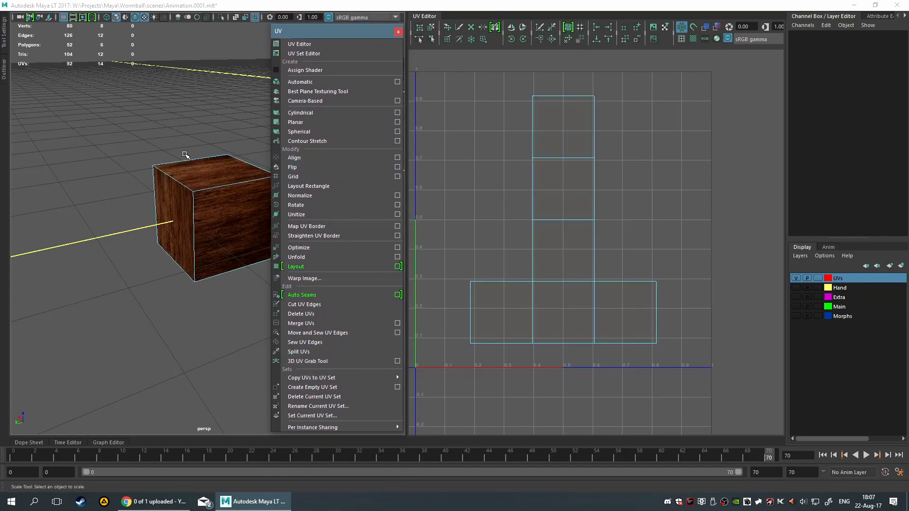
{"action": "left_click_drag", "start_coordinate": [164, 148], "coordinate": [142, 154], "text": "alt"}
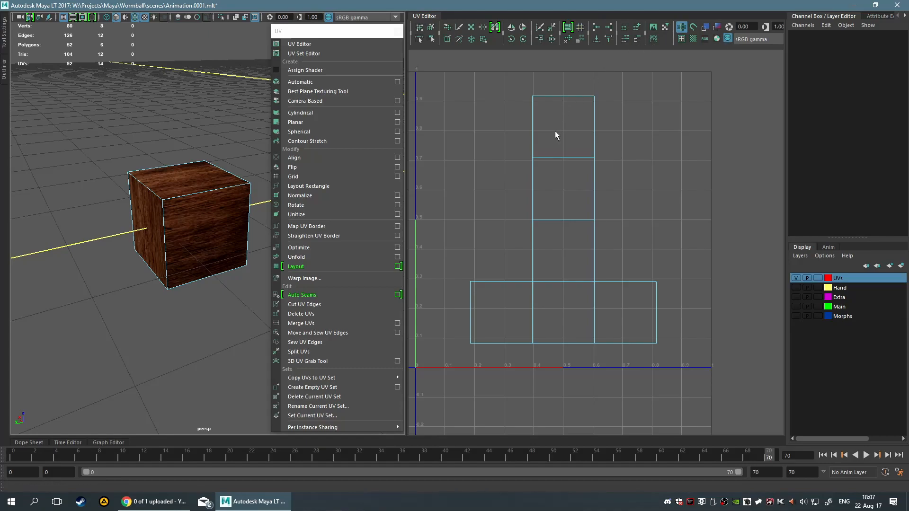
Select the cube's complete UV shell in shell selection mode and clear the selection again
{"action": "right_click", "coordinate": [588, 194]}
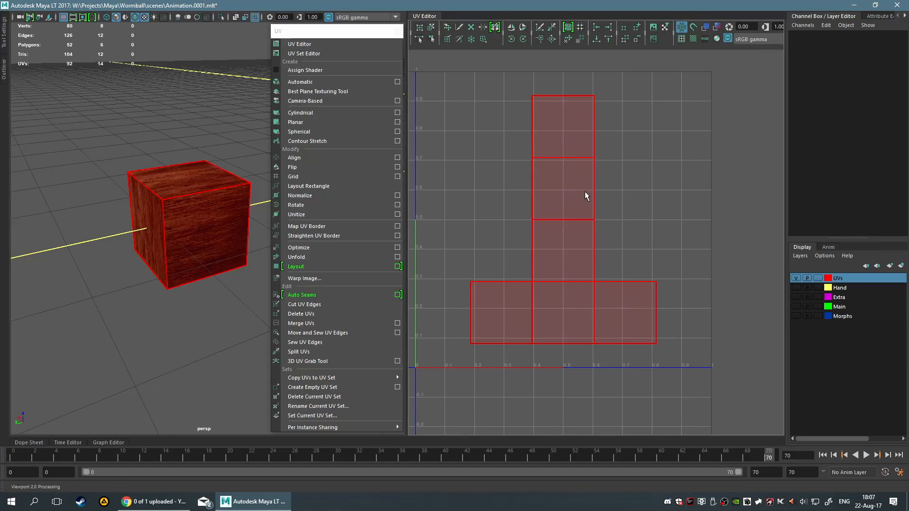
{"action": "right_click", "coordinate": [589, 194]}
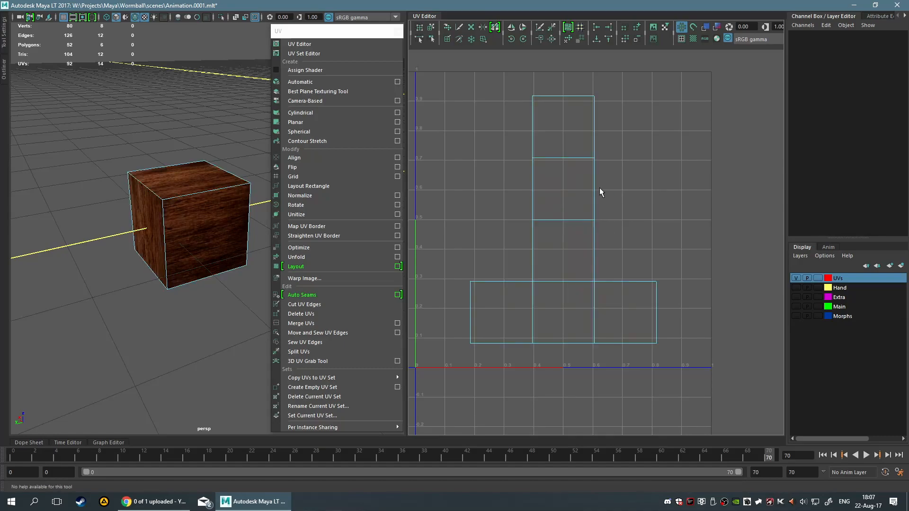
{"action": "left_click", "coordinate": [588, 189]}
{"action": "right_click", "coordinate": [536, 273]}
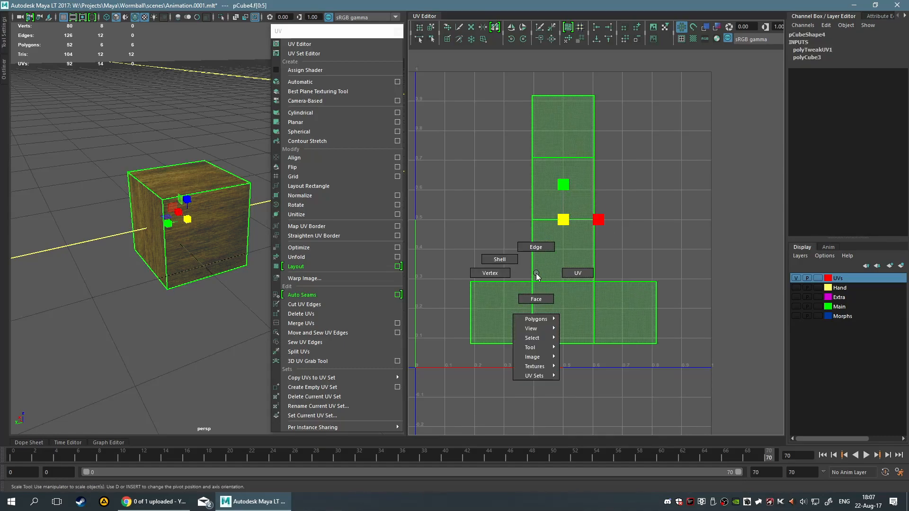
{"action": "left_click", "coordinate": [535, 272]}
{"action": "left_click", "coordinate": [568, 262]}
{"action": "left_click", "coordinate": [626, 237]}
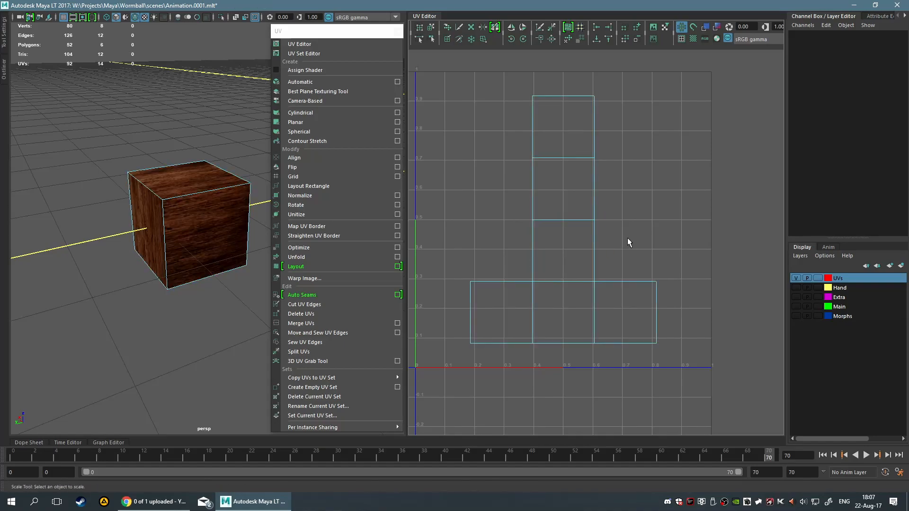
Reselect the whole UV shell and switch its component selection to edges and back to faces
{"action": "left_click", "coordinate": [570, 243]}
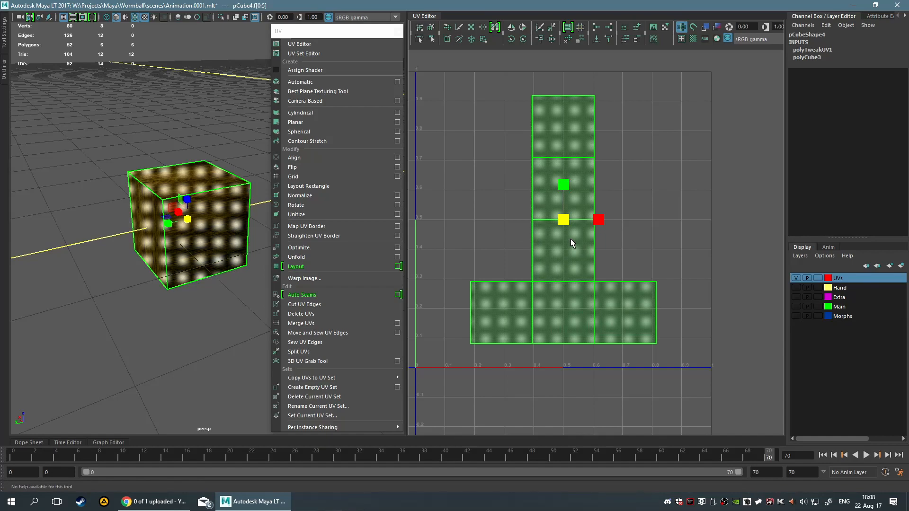
{"action": "key", "text": "F10"}
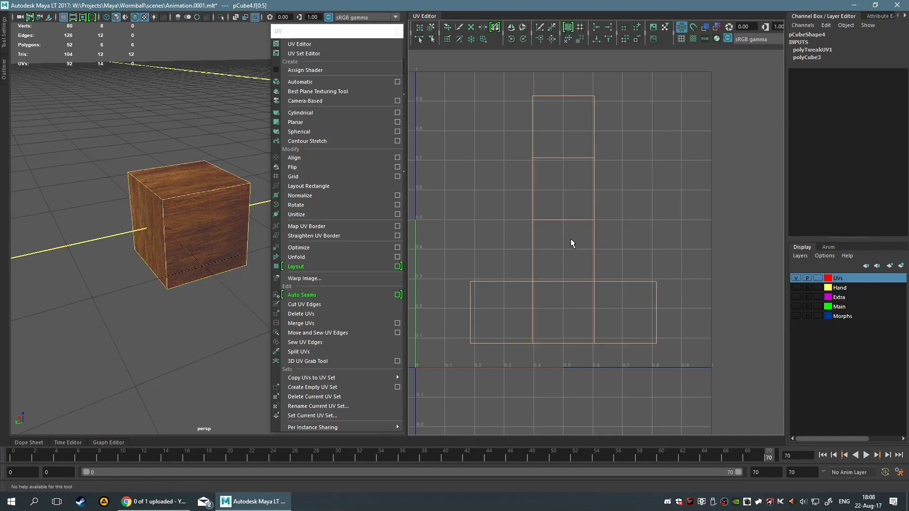
{"action": "key", "text": "F11"}
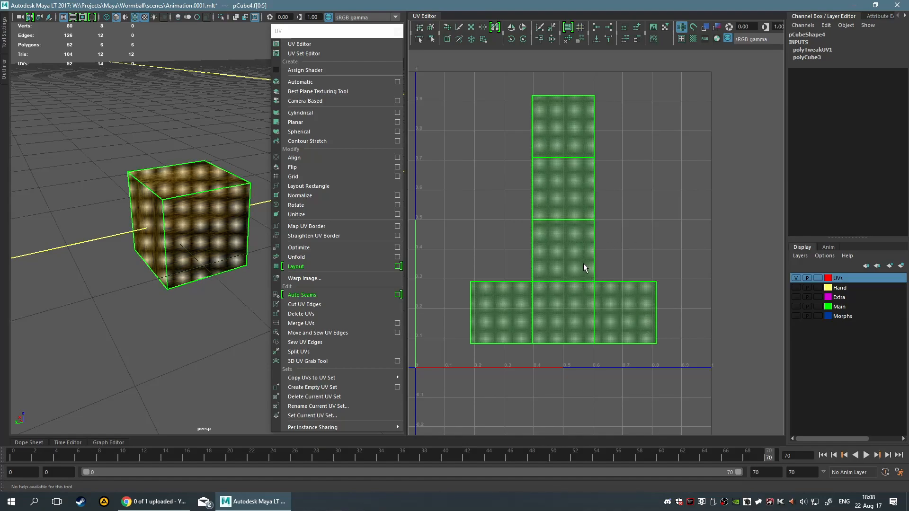
Examine the UV Editor's UV tools, selection conversion choices and symmetry options for the selected shell
{"action": "right_click_drag", "start_coordinate": [572, 248], "coordinate": [646, 345]}
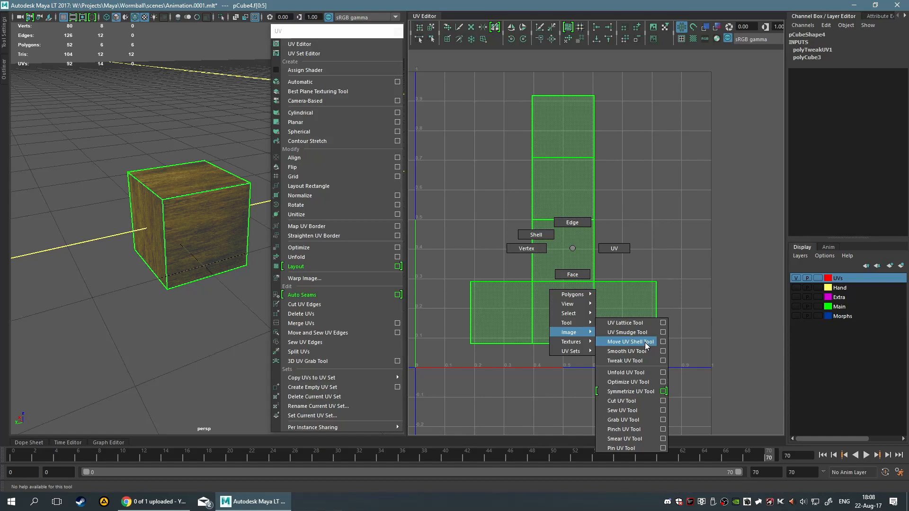
{"action": "right_click_drag", "start_coordinate": [646, 346], "coordinate": [573, 247]}
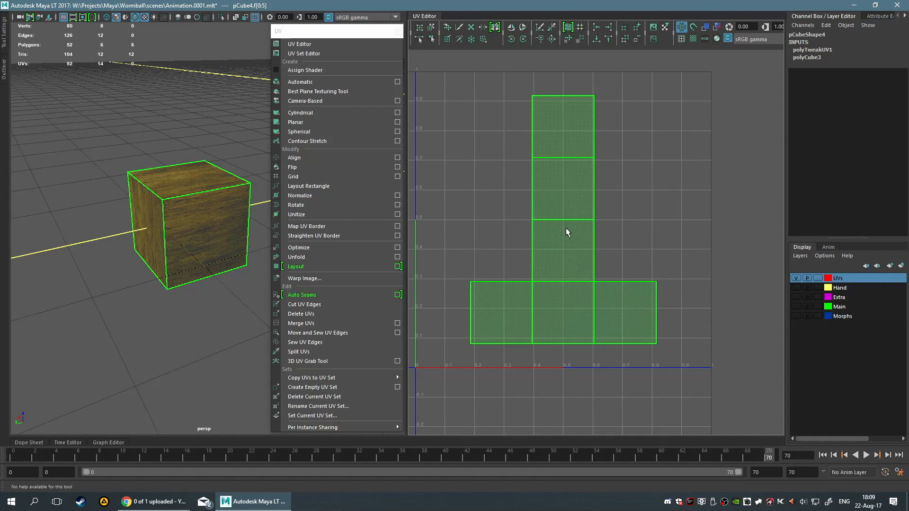
{"action": "right_click_drag", "start_coordinate": [566, 229], "coordinate": [566, 228], "text": "ctrl"}
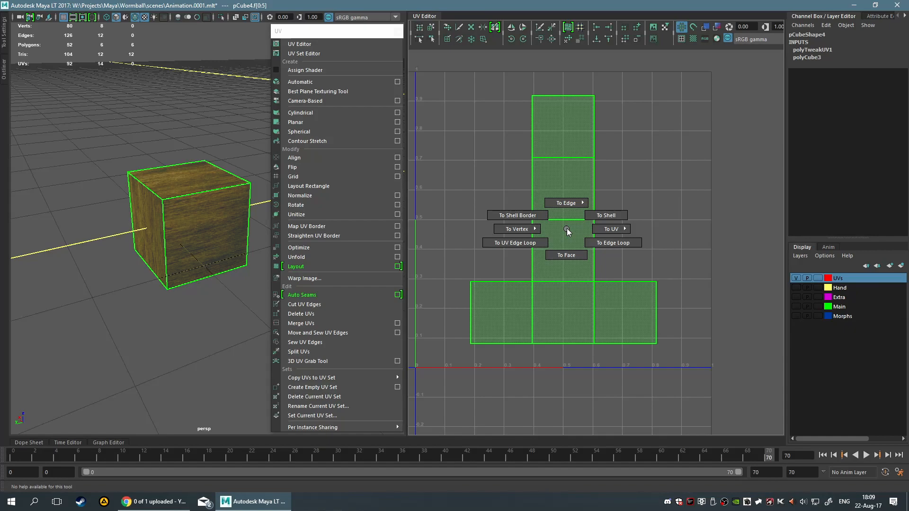
{"action": "right_click", "coordinate": [567, 229]}
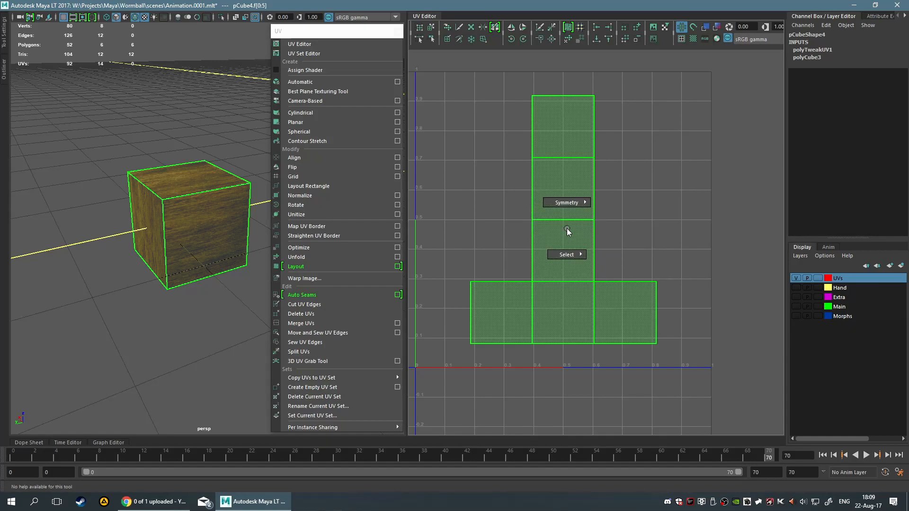
{"action": "right_click_drag", "start_coordinate": [566, 228], "coordinate": [564, 188]}
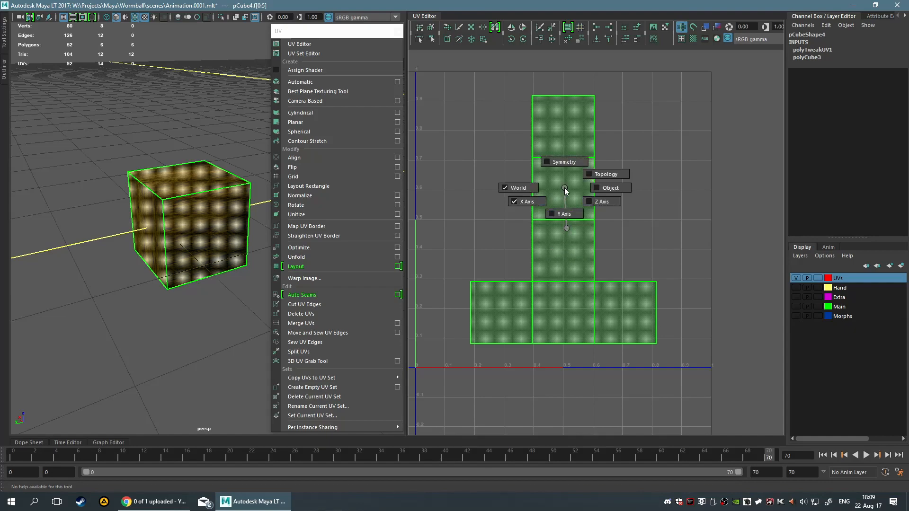
{"action": "mouse_move", "coordinate": [568, 228]}
{"action": "right_mouse_down"}
{"action": "mouse_move", "coordinate": [586, 303]}
{"action": "mouse_move", "coordinate": [570, 226]}
{"action": "right_mouse_up"}
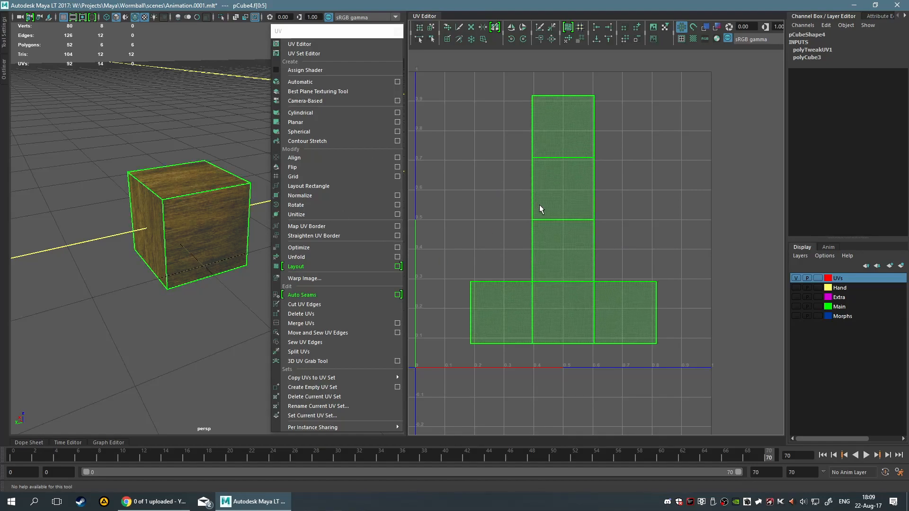
Examine the Select and Polygons command groups available for the cube's UVs in the UV Editor
{"action": "right_click_drag", "start_coordinate": [539, 206], "coordinate": [540, 207]}
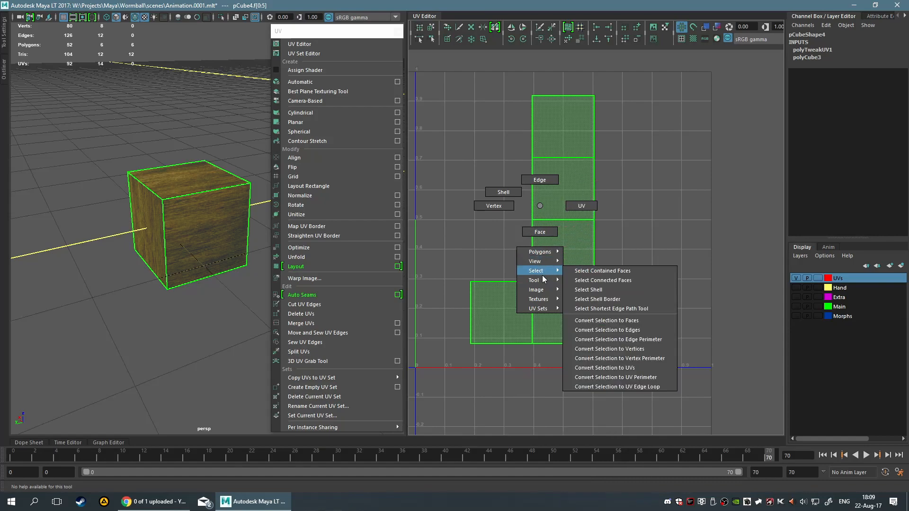
{"action": "mouse_move", "coordinate": [548, 283]}
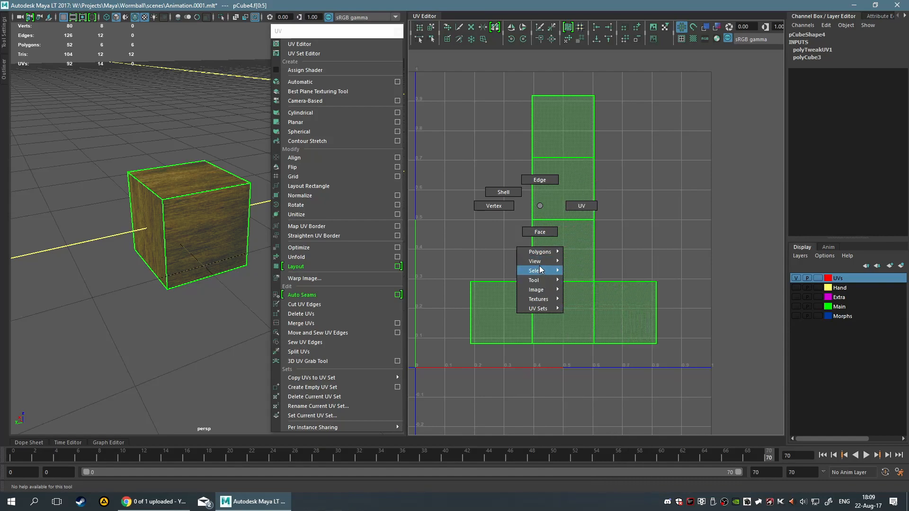
{"action": "mouse_move", "coordinate": [538, 254]}
{"action": "left_click", "coordinate": [475, 259]}
{"action": "right_click", "coordinate": [523, 180]}
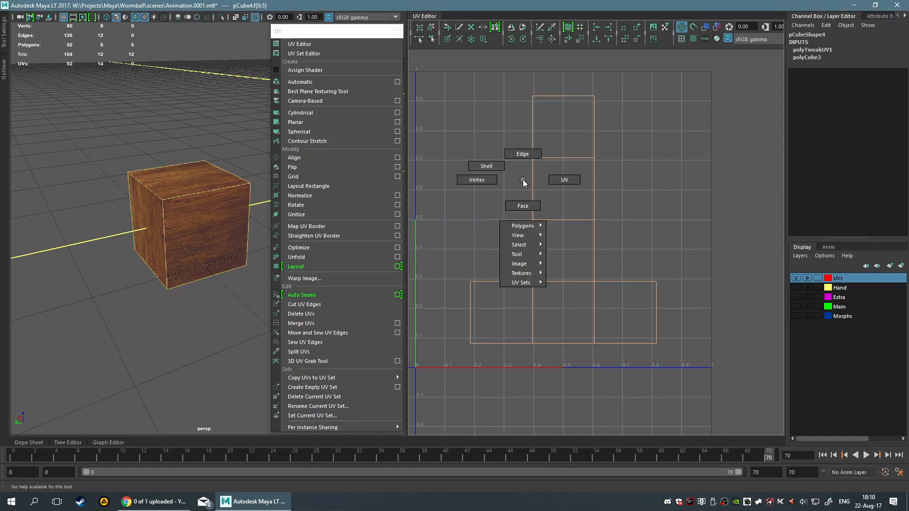
{"action": "mouse_move", "coordinate": [541, 227]}
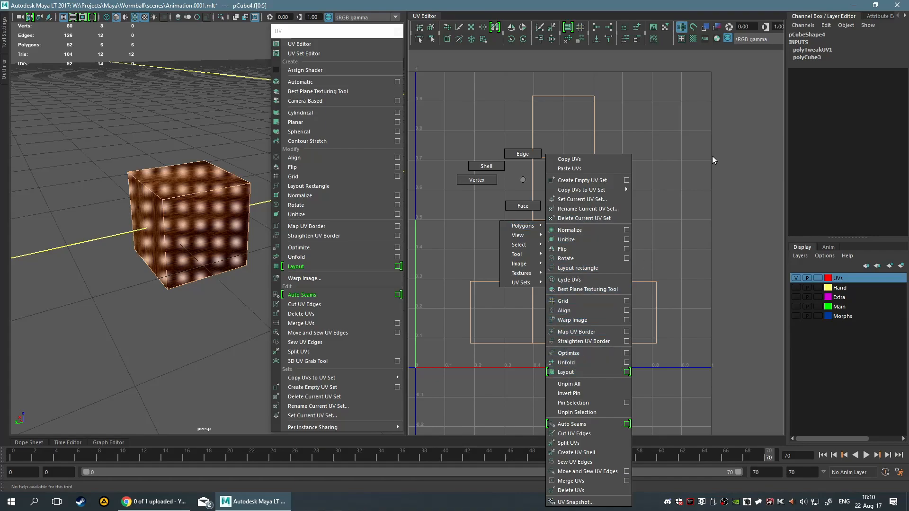
{"action": "right_click_drag", "start_coordinate": [505, 192], "coordinate": [520, 177]}
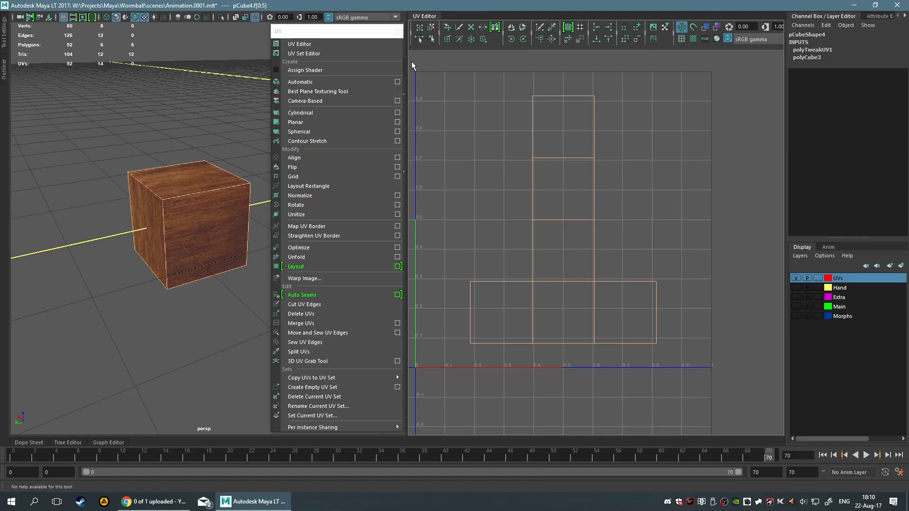
Clear the selection and select the horizontal edge midway up the shell's column with the Select Shortest Edge Path Tool
{"action": "left_click", "coordinate": [436, 50]}
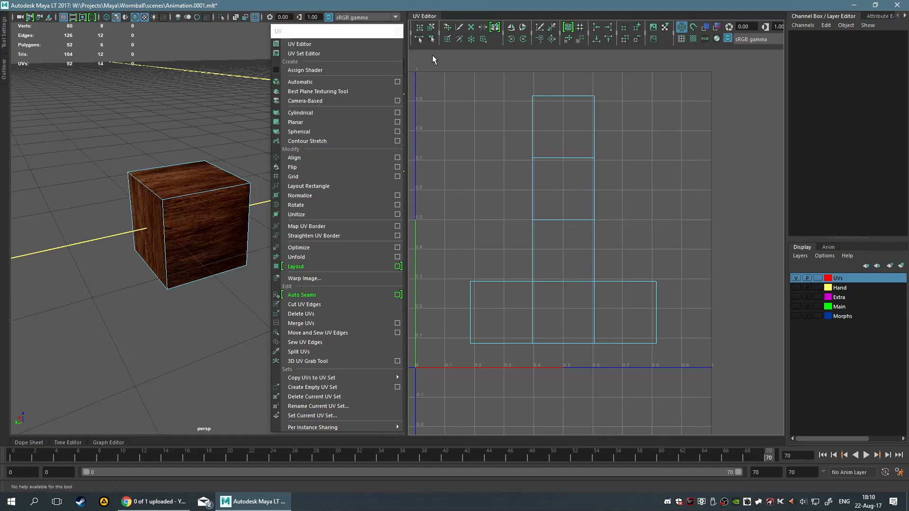
{"action": "left_click", "coordinate": [419, 39]}
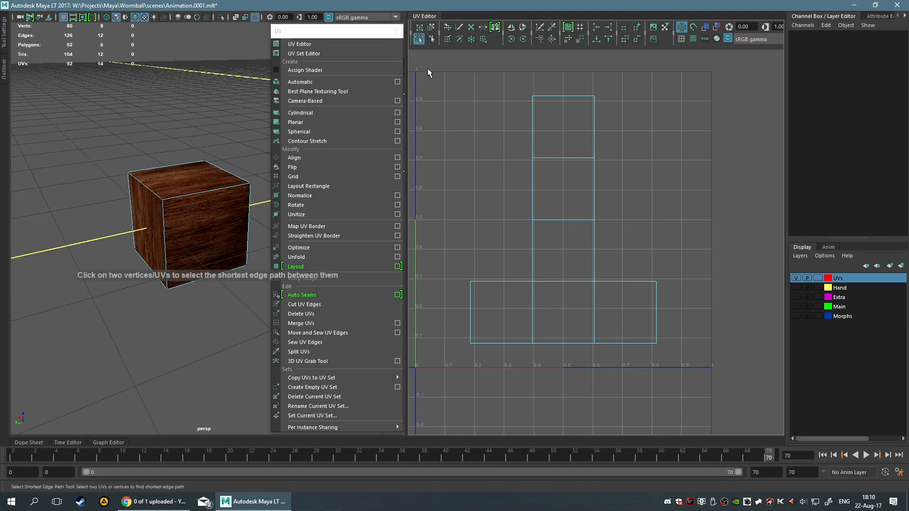
{"action": "left_click", "coordinate": [534, 233]}
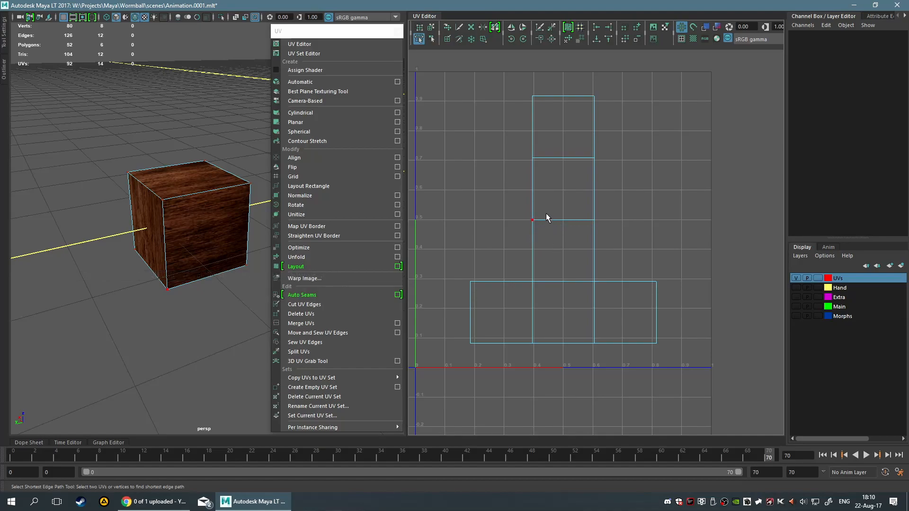
{"action": "left_click", "coordinate": [530, 224]}
{"action": "left_click", "coordinate": [593, 220]}
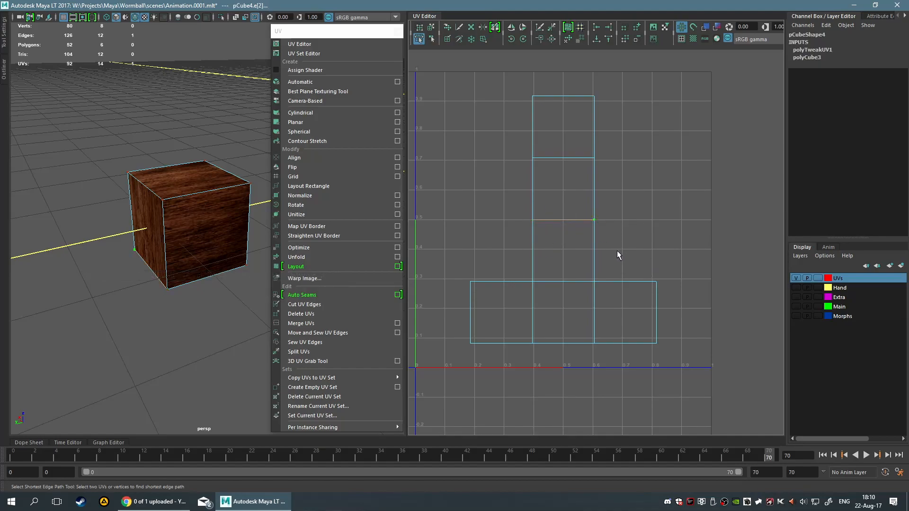
Try a shortest edge path between diagonal corners of the face above the shell's crossing, and clear the selection
{"action": "left_click", "coordinate": [498, 218]}
{"action": "left_click_drag", "start_coordinate": [521, 268], "coordinate": [541, 289]}
{"action": "left_click_drag", "start_coordinate": [441, 261], "coordinate": [492, 295]}
{"action": "left_click", "coordinate": [504, 263]}
{"action": "left_click", "coordinate": [532, 221]}
{"action": "left_click", "coordinate": [594, 282]}
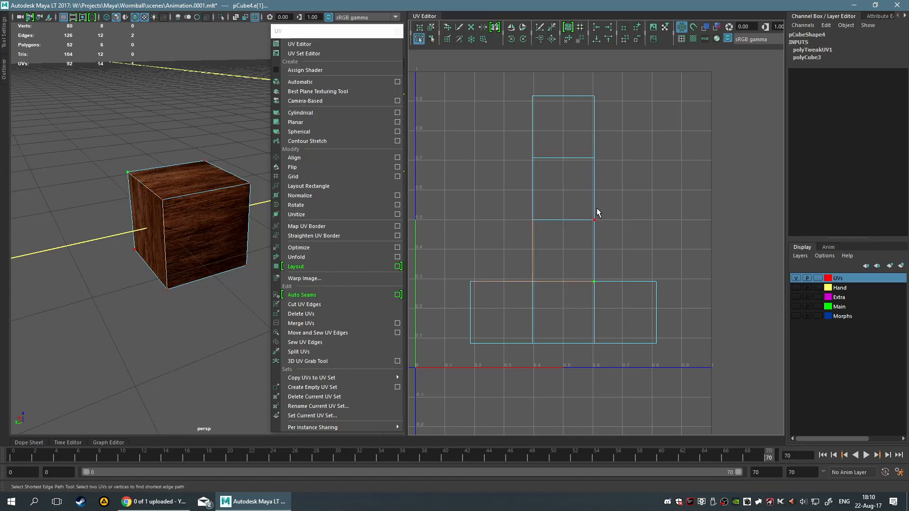
{"action": "left_click", "coordinate": [644, 236]}
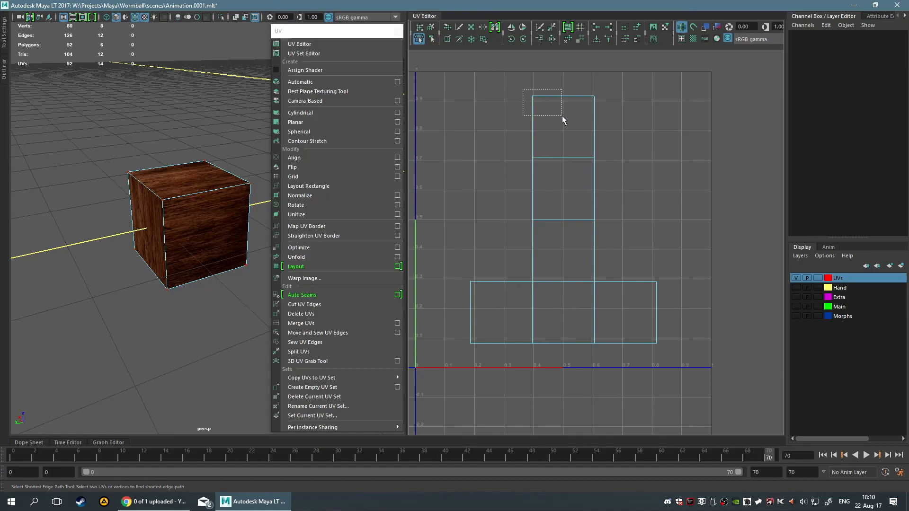
Select the shortest edge path from the shell's top-left corner to its bottom-right corner and sew those UV edges
{"action": "left_click_drag", "start_coordinate": [561, 117], "coordinate": [562, 117]}
{"action": "left_click_drag", "start_coordinate": [651, 344], "coordinate": [654, 345]}
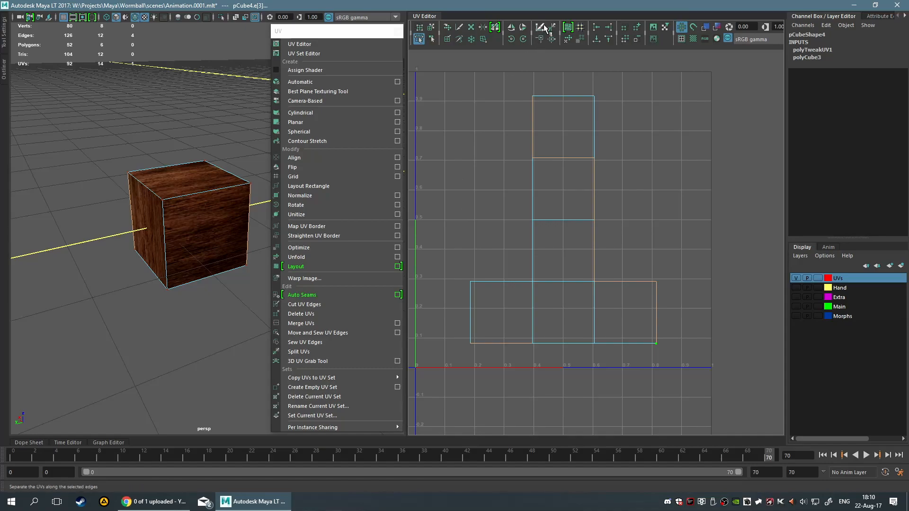
{"action": "left_click", "coordinate": [544, 36]}
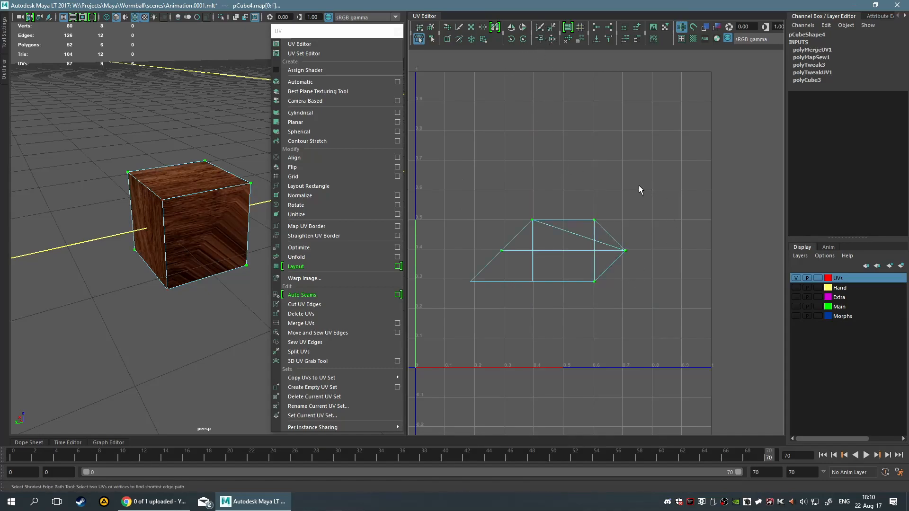
Undo the sewing along the long edge path to restore the cube's cross-shaped UV layout
{"action": "key", "text": "ctrl+z"}
{"action": "key", "text": "ctrl+z"}
{"action": "key", "text": "ctrl+z"}
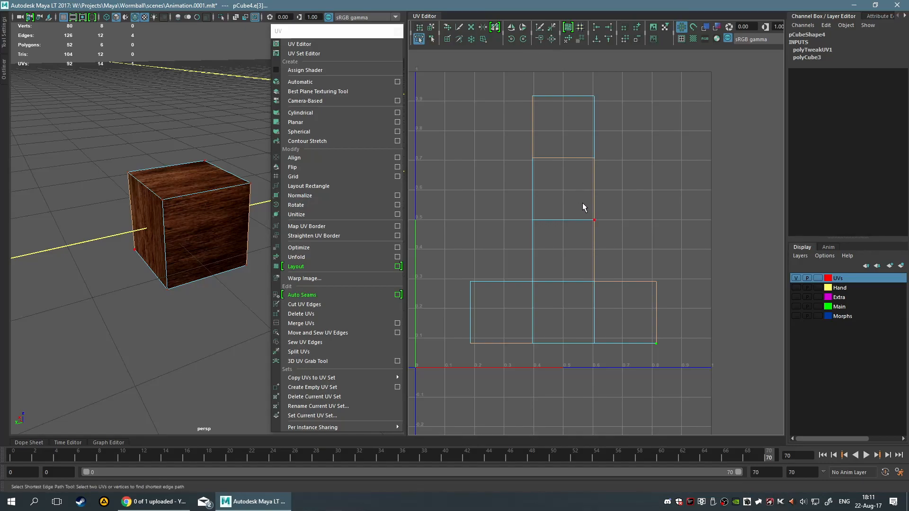
Try sewing the outer edge of the shell's left arm to its matching edge on the column, and undo the sew
{"action": "left_click", "coordinate": [631, 145]}
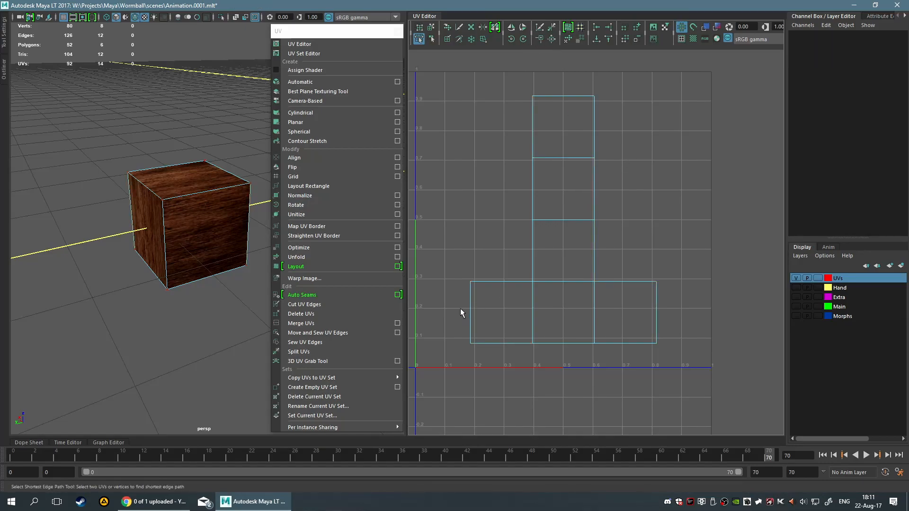
{"action": "left_click", "coordinate": [465, 303]}
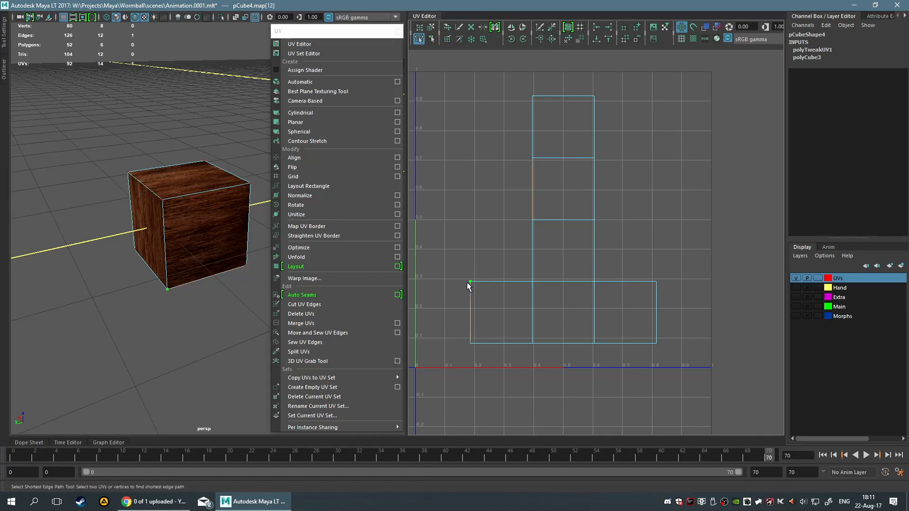
{"action": "left_click", "coordinate": [538, 37]}
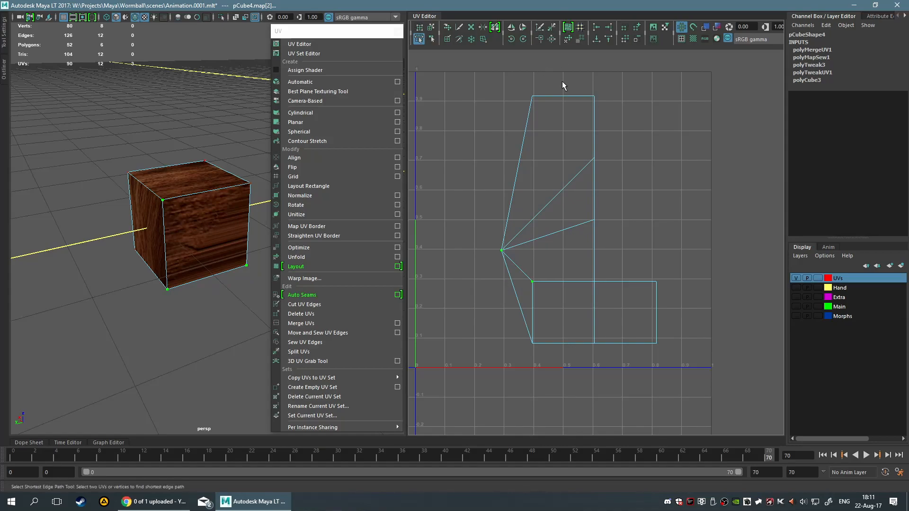
{"action": "key", "text": "ctrl+z"}
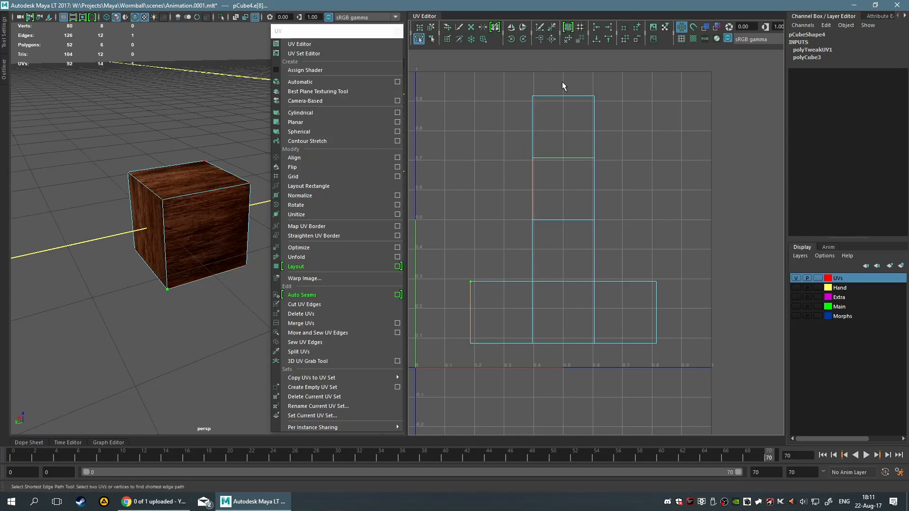
Try reshaping the cube's UV shell with a UV lattice by pulling its lower outer corner inward, and undo the change
{"action": "left_click", "coordinate": [449, 119]}
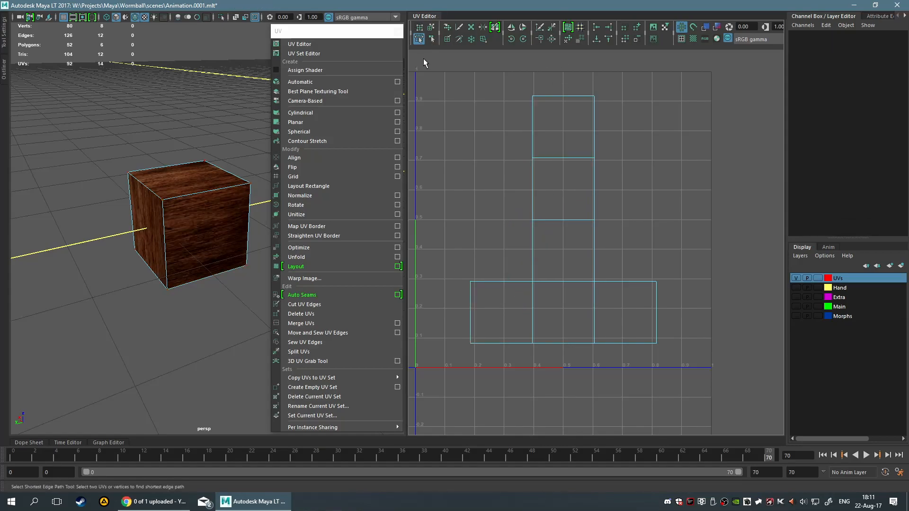
{"action": "left_click", "coordinate": [419, 29]}
{"action": "left_click_drag", "start_coordinate": [443, 66], "coordinate": [706, 304]}
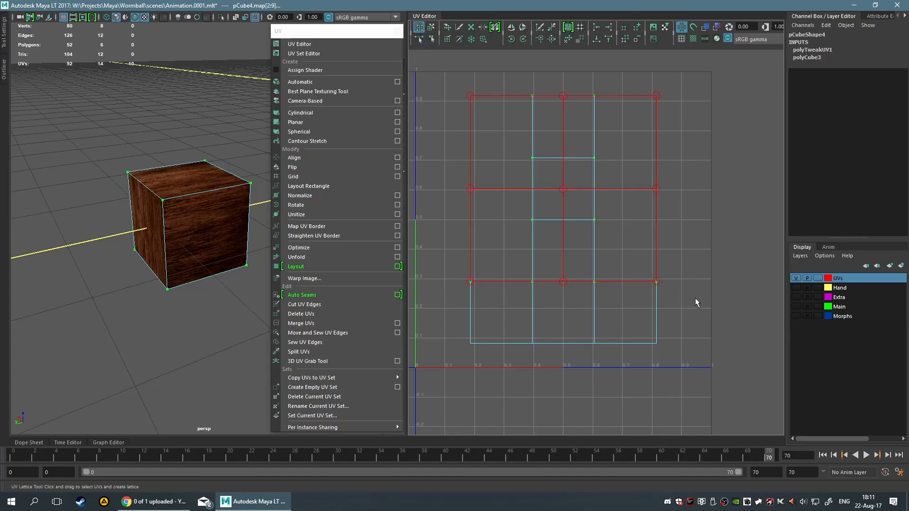
{"action": "left_click_drag", "start_coordinate": [636, 262], "coordinate": [684, 316]}
{"action": "left_click_drag", "start_coordinate": [655, 281], "coordinate": [578, 189]}
{"action": "key", "text": "ctrl+z"}
Build a UV lattice over the column's middle faces, try pulling its side and centre points, and undo both changes
{"action": "left_click_drag", "start_coordinate": [464, 142], "coordinate": [662, 287]}
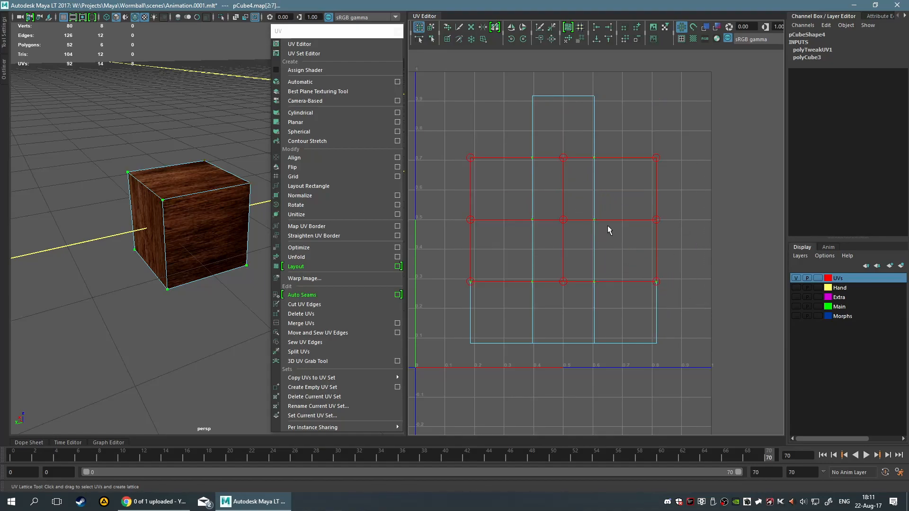
{"action": "left_click_drag", "start_coordinate": [656, 221], "coordinate": [604, 156]}
{"action": "key", "text": "ctrl+z"}
{"action": "left_click_drag", "start_coordinate": [564, 221], "coordinate": [610, 219]}
{"action": "key", "text": "ctrl+z"}
Create a UV lattice around only the column's second face from the end, and leave the lattice tool
{"action": "left_click", "coordinate": [701, 165]}
{"action": "left_click_drag", "start_coordinate": [510, 155], "coordinate": [605, 227]}
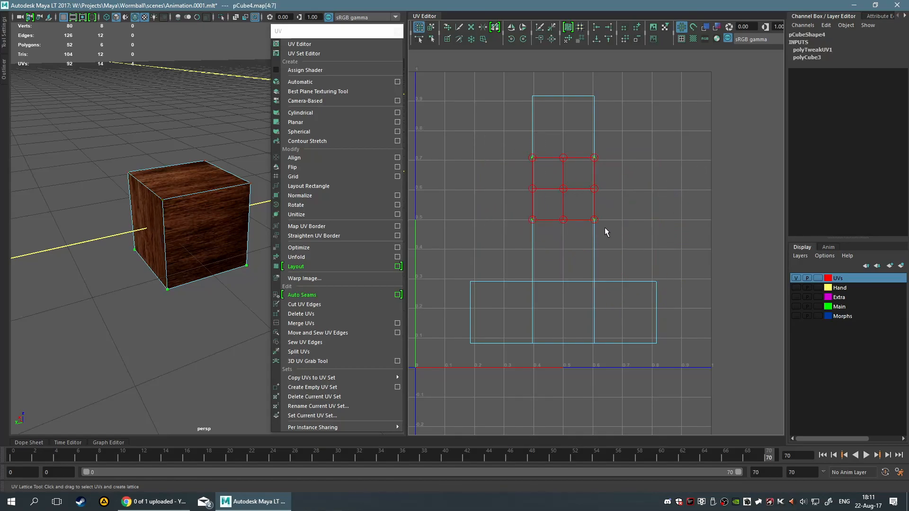
{"action": "key", "text": "q"}
{"action": "left_click", "coordinate": [653, 175]}
Turn on soft selection, try moving the UV where the left arm's upper edge meets the column, and undo the move
{"action": "left_click_drag", "start_coordinate": [495, 195], "coordinate": [611, 236]}
{"action": "key", "text": "b"}
{"action": "left_click", "coordinate": [532, 284]}
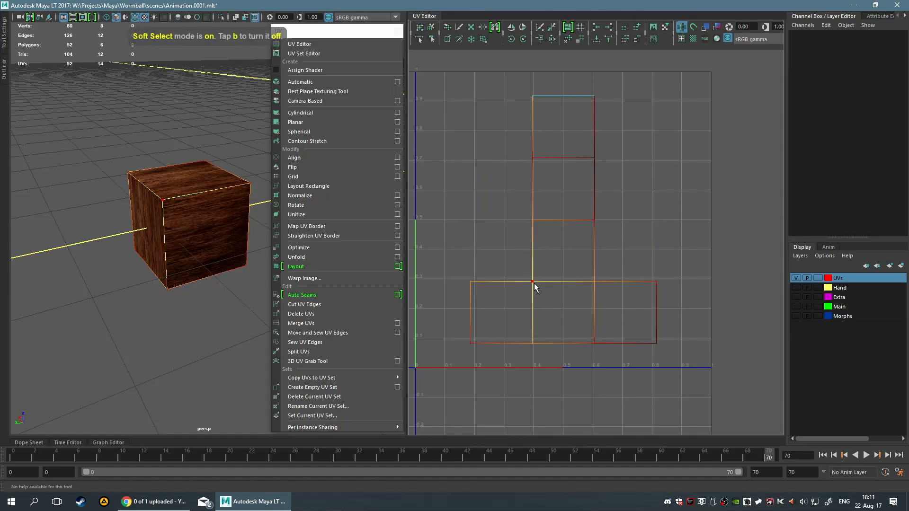
{"action": "key", "text": "w"}
{"action": "left_click_drag", "start_coordinate": [533, 283], "coordinate": [516, 236]}
{"action": "key", "text": "ctrl+z"}
{"action": "left_click", "coordinate": [683, 243]}
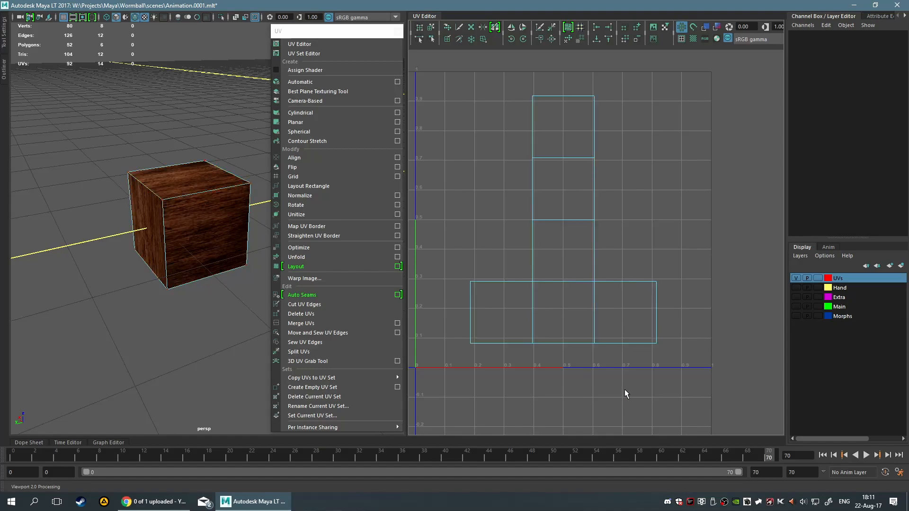
Try shifting the whole shell slightly along U with the Move UV Shell tool, and undo the move
{"action": "left_click", "coordinate": [430, 29]}
{"action": "left_click", "coordinate": [586, 279]}
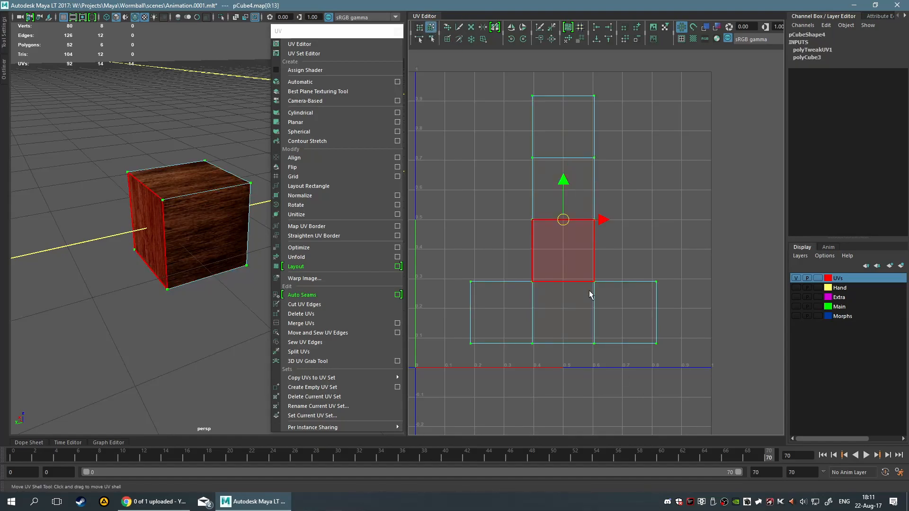
{"action": "left_click_drag", "start_coordinate": [596, 219], "coordinate": [600, 219]}
{"action": "left_click", "coordinate": [659, 210]}
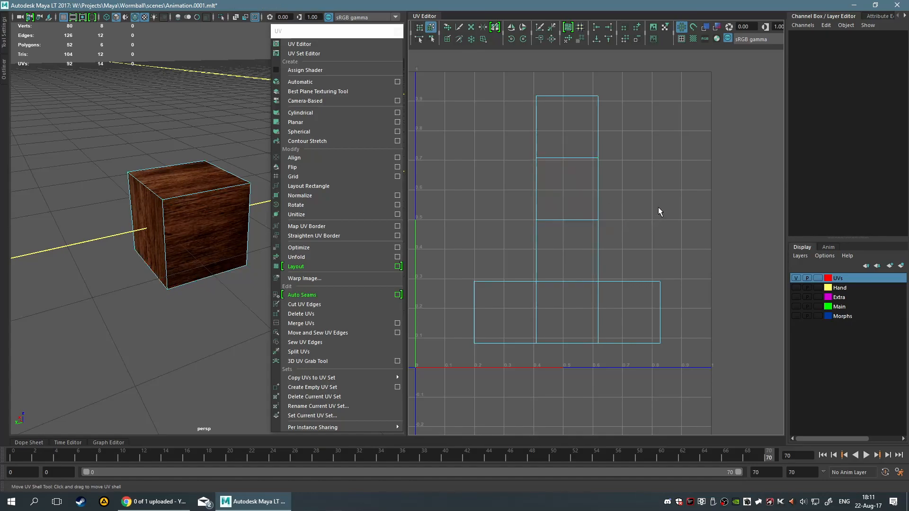
{"action": "key", "text": "ctrl+z"}
{"action": "key", "text": "ctrl+z"}
{"action": "key", "text": "ctrl+z"}
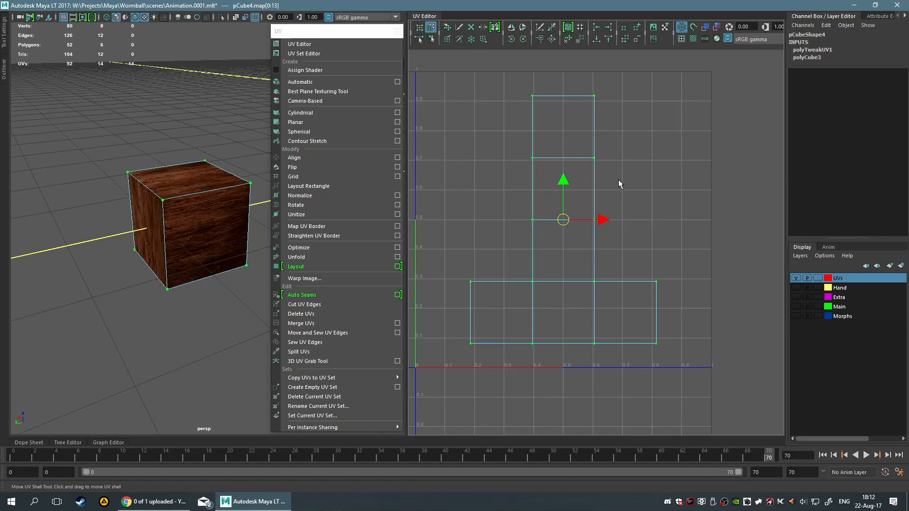
Try pulling individual UVs on the column and right arm out of place with the Tweak UV tool, and undo the tweaks
{"action": "left_click", "coordinate": [431, 39]}
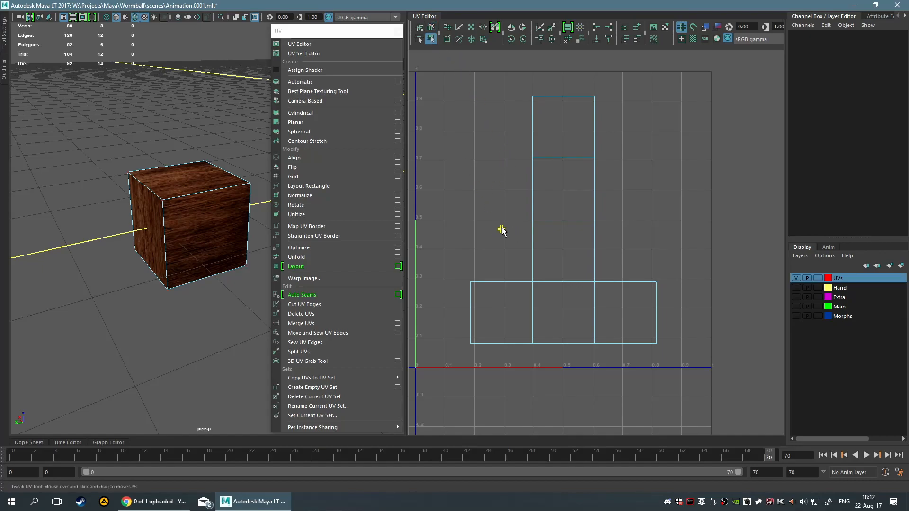
{"action": "left_click_drag", "start_coordinate": [517, 220], "coordinate": [534, 208]}
{"action": "left_click_drag", "start_coordinate": [594, 281], "coordinate": [611, 278]}
{"action": "left_click_drag", "start_coordinate": [656, 343], "coordinate": [665, 313]}
{"action": "key", "text": "ctrl+z"}
{"action": "key", "text": "ctrl+z"}
{"action": "key", "text": "ctrl+z"}
{"action": "key", "text": "ctrl+z"}
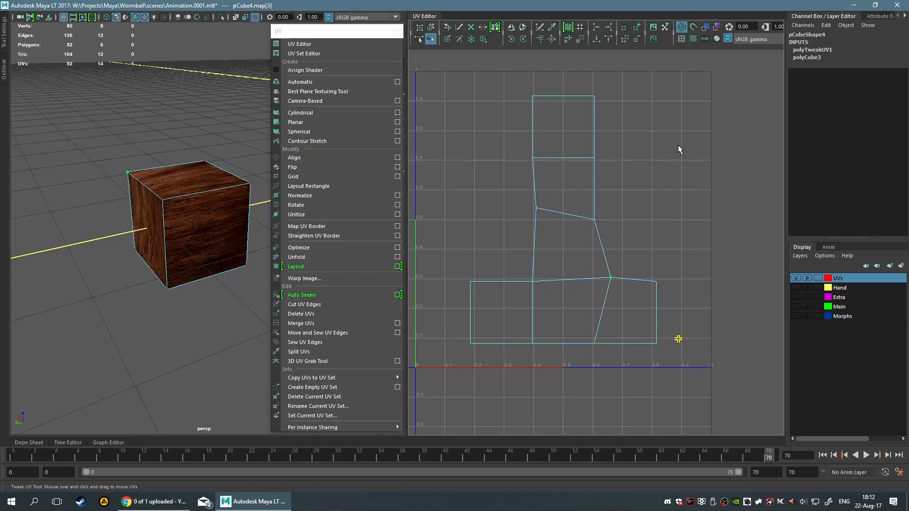
{"action": "key", "text": "ctrl+z"}
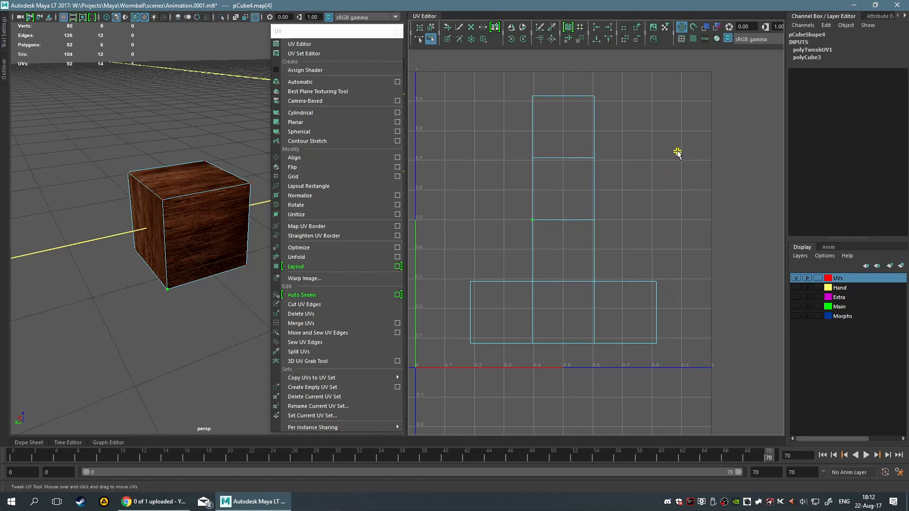
Reduce the soft selection falloff around the UV midway along the column's right edge, and turn soft selection off
{"action": "key", "text": "q"}
{"action": "left_click", "coordinate": [654, 208]}
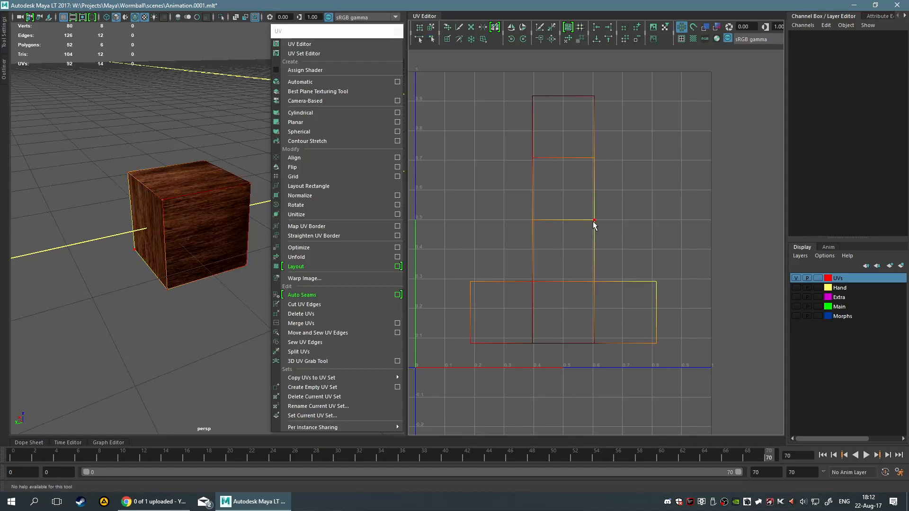
{"action": "key", "text": "b"}
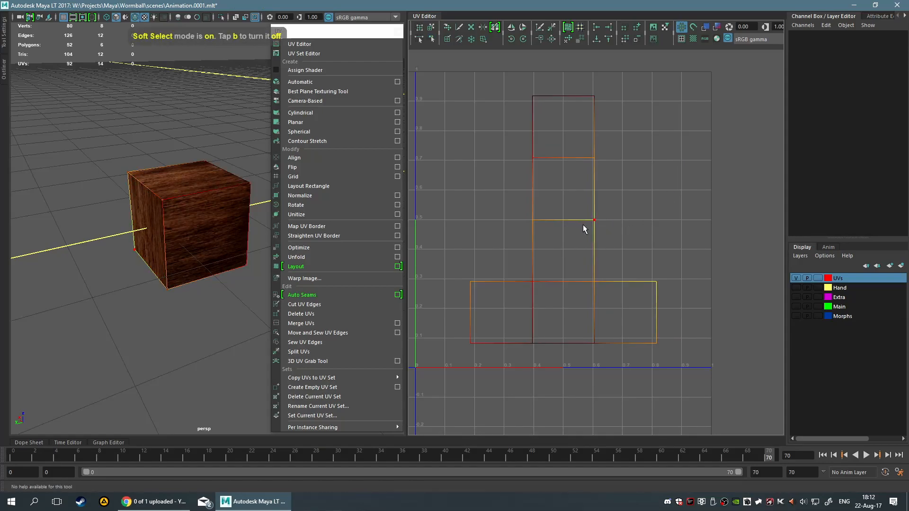
{"action": "left_click_drag", "start_coordinate": [582, 206], "coordinate": [653, 252]}
{"action": "left_click", "coordinate": [585, 210]}
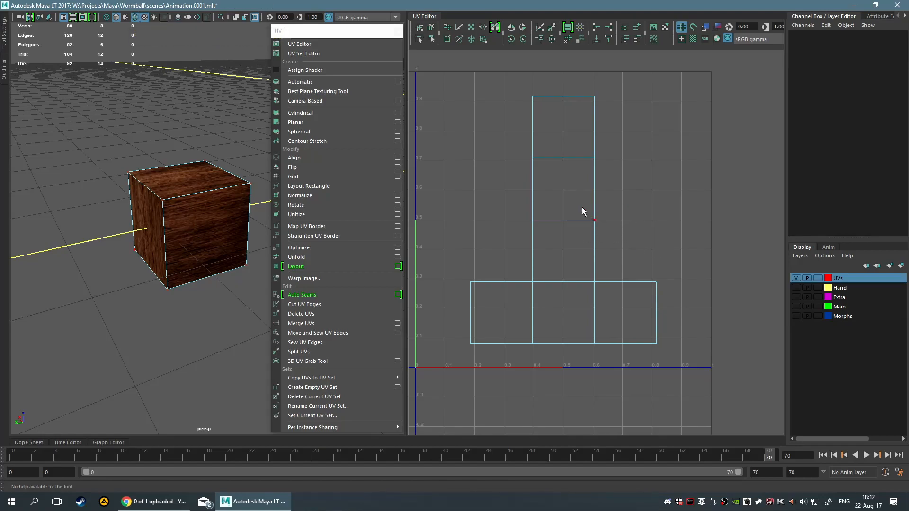
{"action": "left_click_drag", "start_coordinate": [586, 219], "coordinate": [621, 254]}
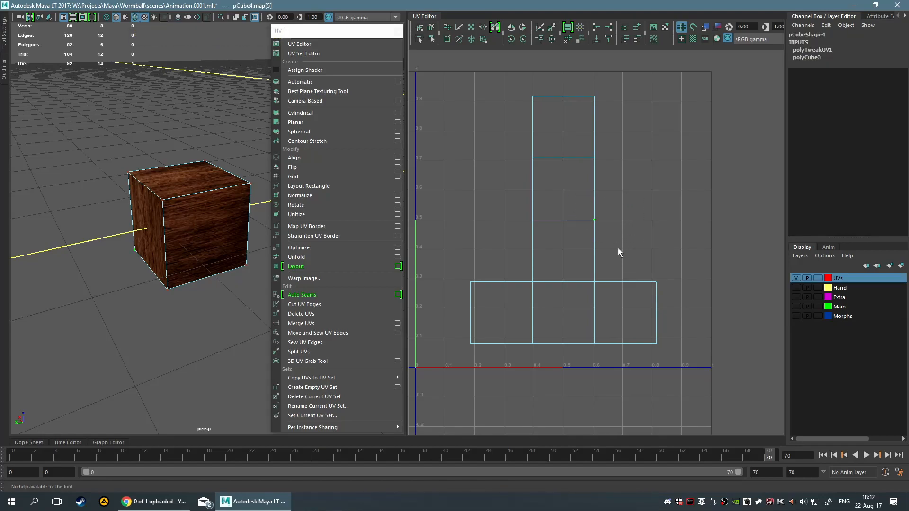
{"action": "left_click_drag", "start_coordinate": [629, 215], "coordinate": [629, 217]}
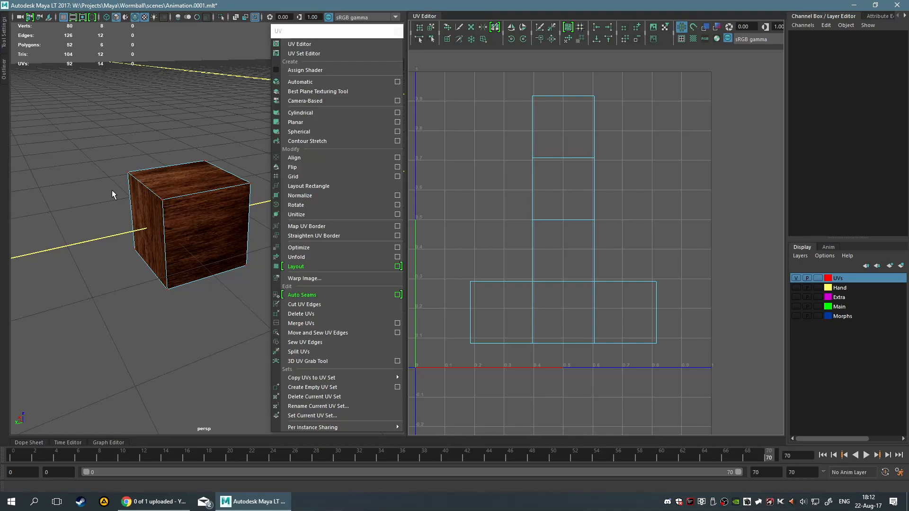
{"action": "left_click", "coordinate": [590, 224]}
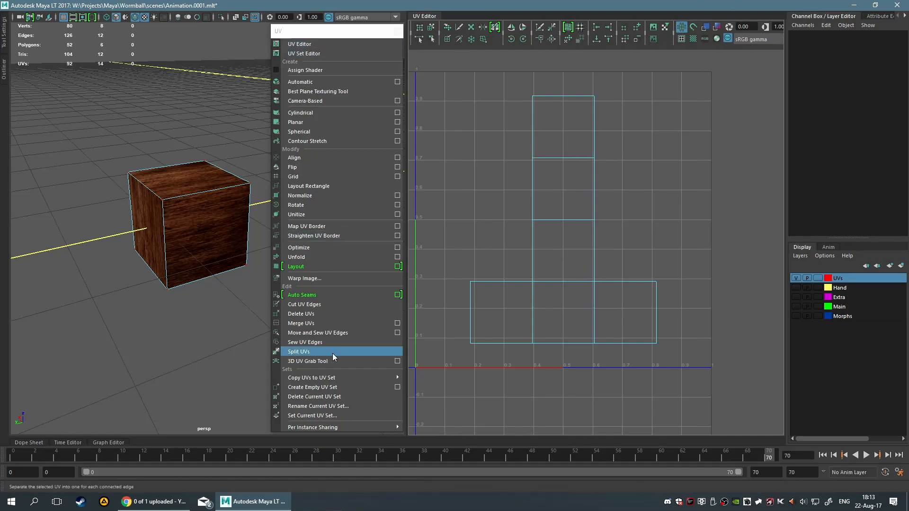
{"action": "mouse_move", "coordinate": [536, 188]}
{"action": "right_mouse_down"}
{"action": "mouse_move", "coordinate": [523, 257]}
{"action": "mouse_move", "coordinate": [530, 236]}
{"action": "mouse_move", "coordinate": [532, 263]}
{"action": "mouse_move", "coordinate": [538, 187]}
{"action": "right_mouse_up"}
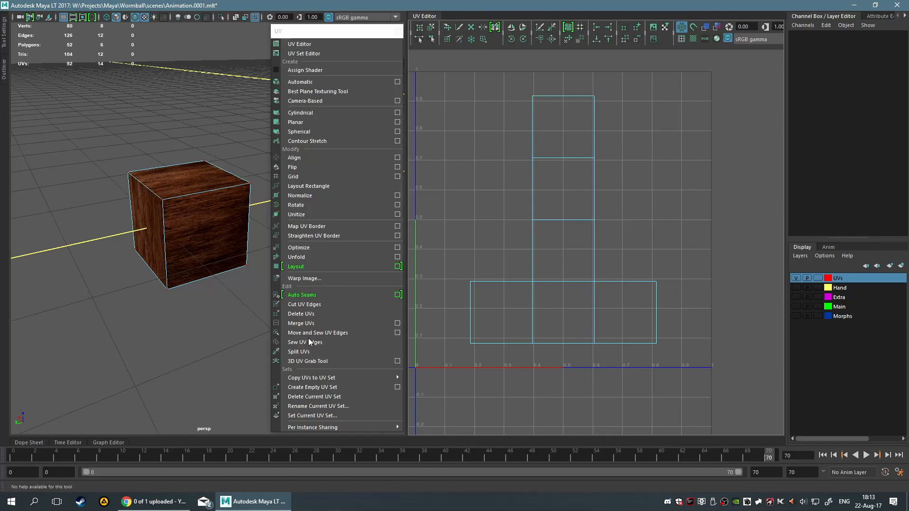
{"action": "left_click", "coordinate": [336, 42]}
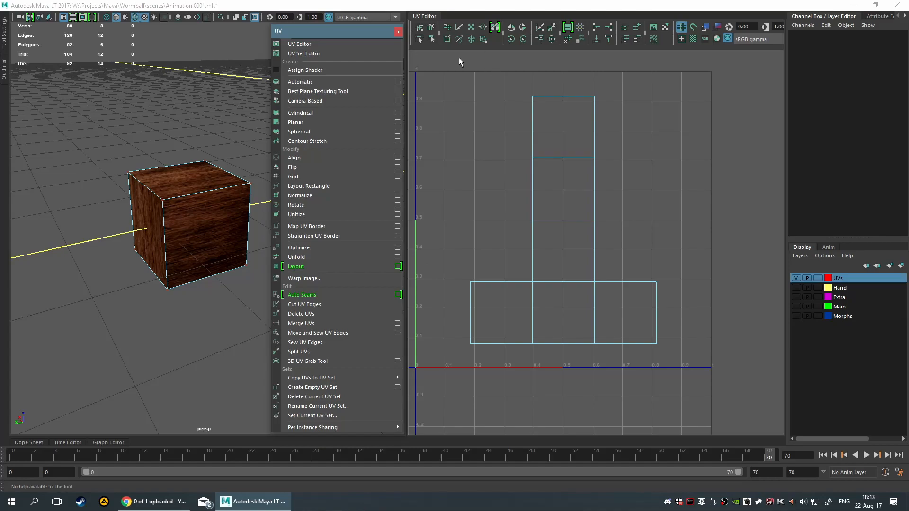
{"action": "left_click", "coordinate": [504, 208]}
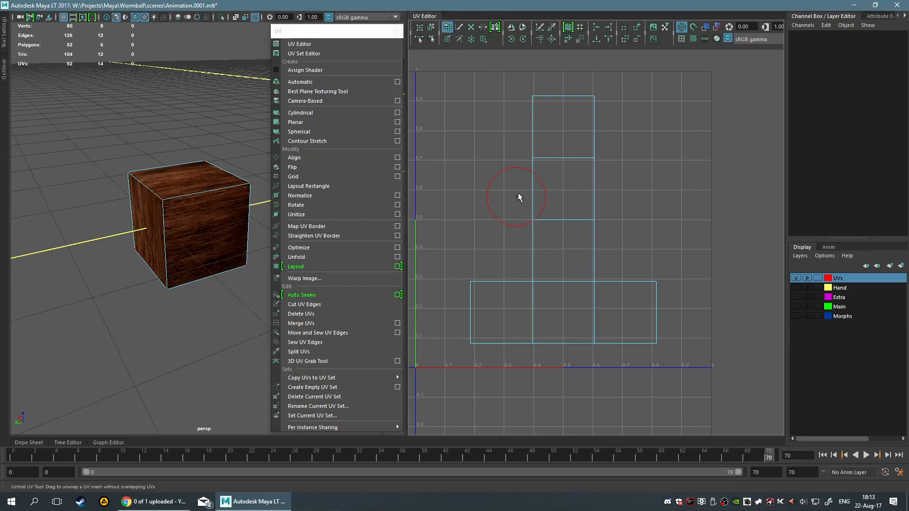
Build a UV lattice over the entire shell and distort it by pulling corner, centre and edge points inward
{"action": "left_click", "coordinate": [454, 29]}
{"action": "left_click", "coordinate": [430, 26]}
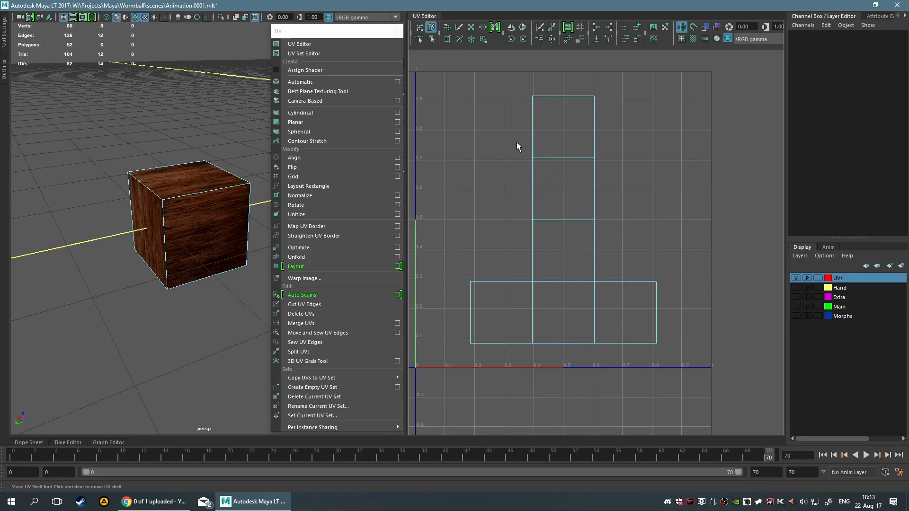
{"action": "left_click_drag", "start_coordinate": [482, 91], "coordinate": [698, 296]}
{"action": "left_click", "coordinate": [419, 27]}
{"action": "left_click_drag", "start_coordinate": [656, 343], "coordinate": [665, 271]}
{"action": "mouse_move", "coordinate": [562, 221]}
{"action": "left_mouse_down"}
{"action": "mouse_move", "coordinate": [521, 189]}
{"action": "mouse_move", "coordinate": [543, 121]}
{"action": "mouse_move", "coordinate": [560, 223]}
{"action": "mouse_move", "coordinate": [566, 216]}
{"action": "left_mouse_up"}
{"action": "left_click_drag", "start_coordinate": [473, 98], "coordinate": [489, 177]}
{"action": "left_click_drag", "start_coordinate": [563, 96], "coordinate": [513, 160]}
{"action": "left_click_drag", "start_coordinate": [471, 343], "coordinate": [503, 294]}
{"action": "left_click_drag", "start_coordinate": [646, 98], "coordinate": [629, 208]}
{"action": "left_click", "coordinate": [667, 134]}
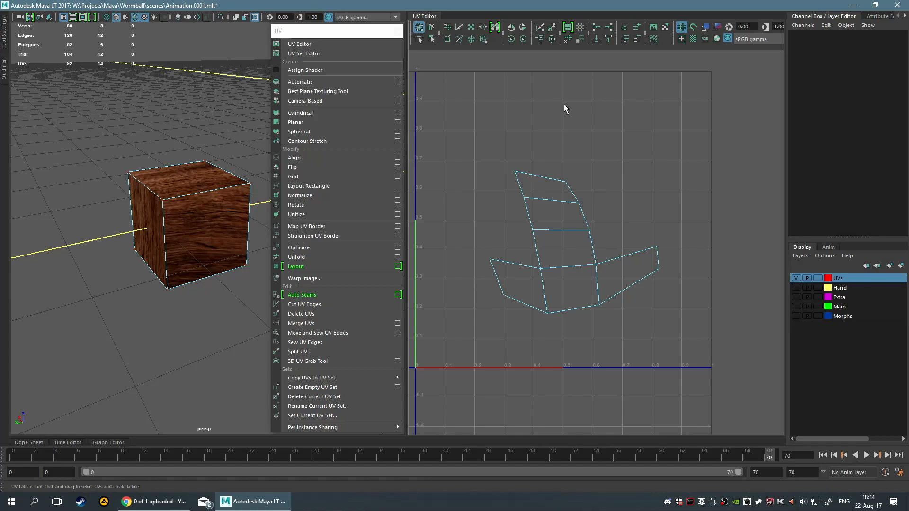
Try brushing the Unfold UV tool over the distorted shell's column, and undo the stroke
{"action": "left_click", "coordinate": [447, 27]}
{"action": "mouse_move", "coordinate": [548, 282]}
{"action": "left_mouse_down"}
{"action": "mouse_move", "coordinate": [572, 289]}
{"action": "mouse_move", "coordinate": [541, 192]}
{"action": "mouse_move", "coordinate": [549, 276]}
{"action": "mouse_move", "coordinate": [604, 235]}
{"action": "mouse_move", "coordinate": [504, 266]}
{"action": "mouse_move", "coordinate": [645, 297]}
{"action": "mouse_move", "coordinate": [609, 308]}
{"action": "mouse_move", "coordinate": [571, 298]}
{"action": "mouse_move", "coordinate": [532, 170]}
{"action": "mouse_move", "coordinate": [590, 264]}
{"action": "mouse_move", "coordinate": [568, 219]}
{"action": "mouse_move", "coordinate": [537, 334]}
{"action": "mouse_move", "coordinate": [643, 220]}
{"action": "mouse_move", "coordinate": [600, 149]}
{"action": "left_mouse_up"}
{"action": "key", "text": "ctrl+z"}
Switch the cube to face selection and select all faces of its distorted UV shell
{"action": "mouse_move", "coordinate": [574, 235]}
{"action": "right_mouse_down"}
{"action": "mouse_move", "coordinate": [598, 231]}
{"action": "mouse_move", "coordinate": [570, 234]}
{"action": "right_mouse_up"}
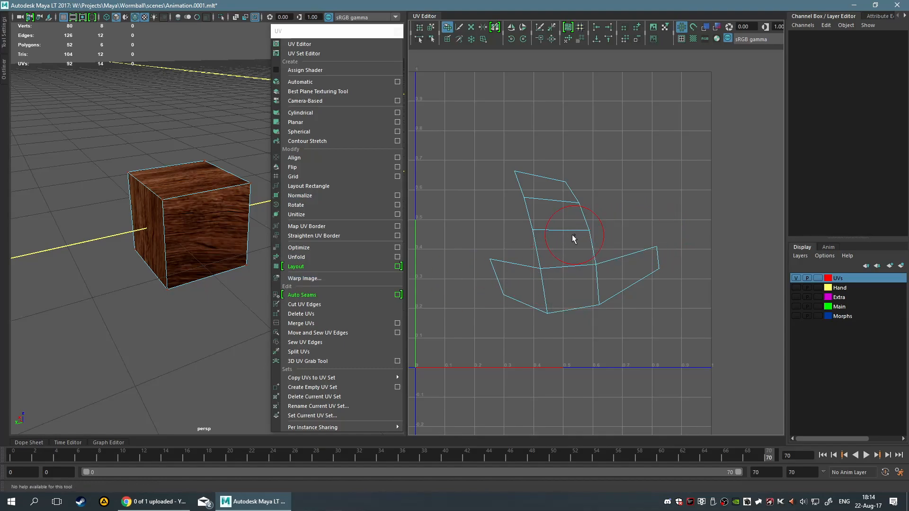
{"action": "key", "text": "F8"}
{"action": "left_click", "coordinate": [210, 211]}
{"action": "key", "text": "F8"}
{"action": "key", "text": "q"}
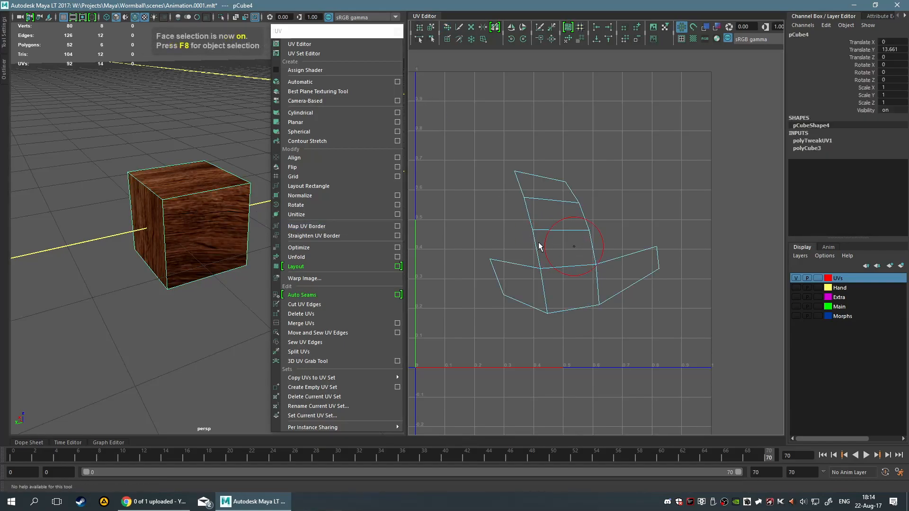
{"action": "left_click", "coordinate": [573, 244]}
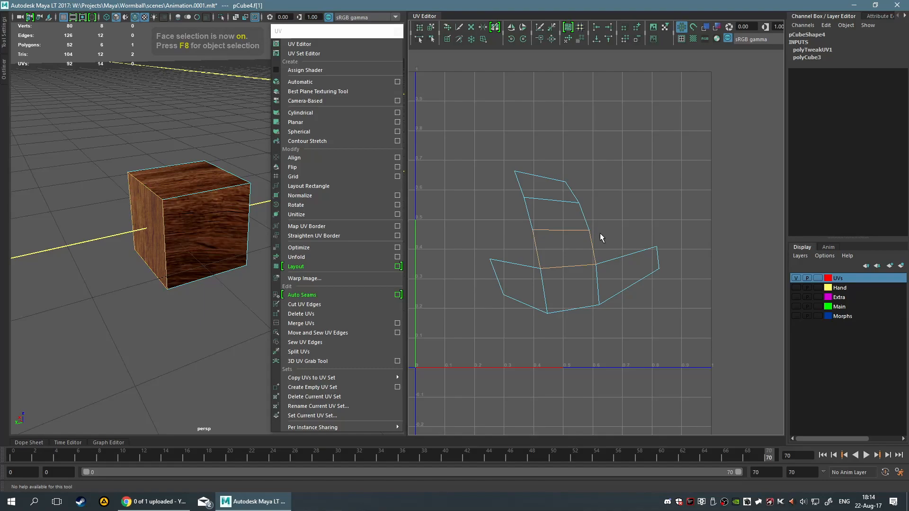
{"action": "left_click_drag", "start_coordinate": [483, 144], "coordinate": [685, 367]}
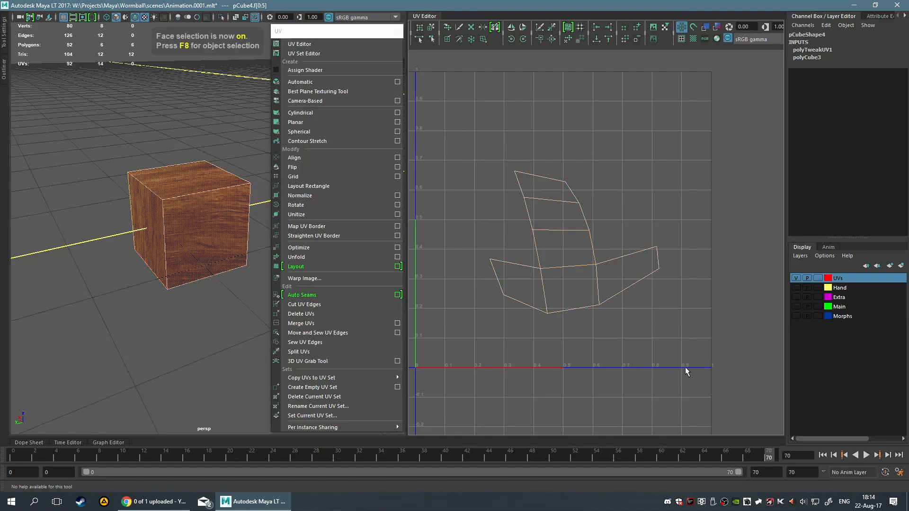
Try the Unfold command twice on all of the shell's faces, undoing the result each time
{"action": "left_click", "coordinate": [325, 256]}
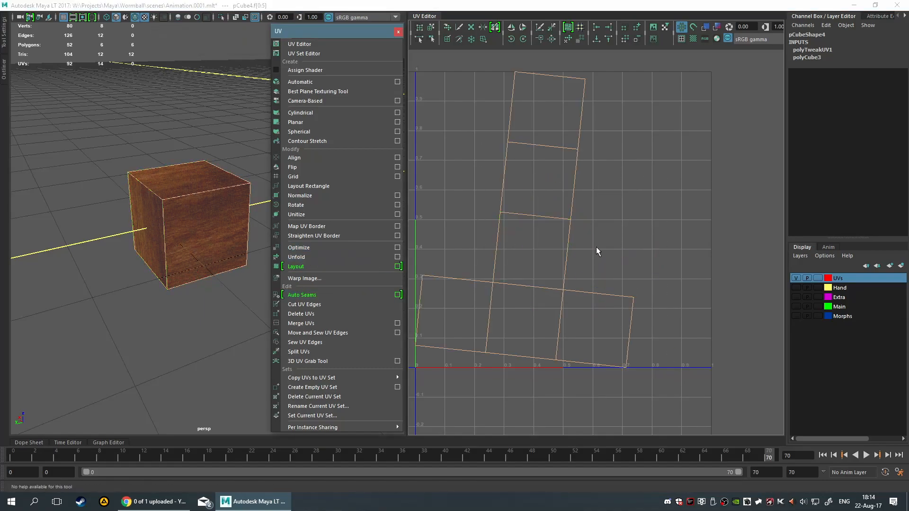
{"action": "key", "text": "ctrl+z"}
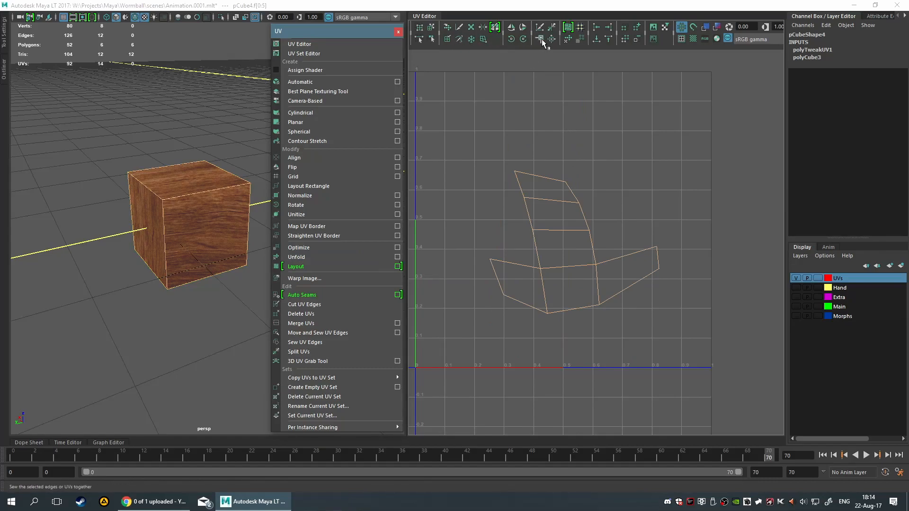
{"action": "left_click", "coordinate": [568, 39]}
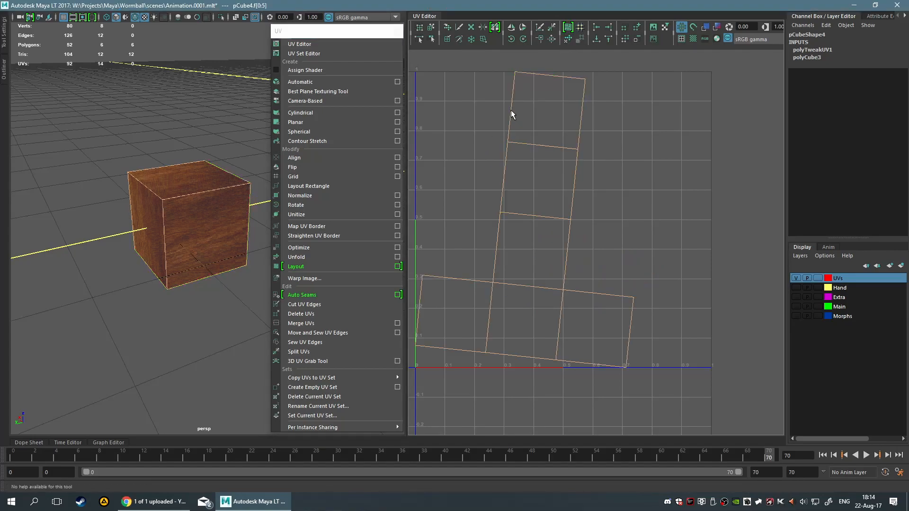
{"action": "key", "text": "ctrl+z"}
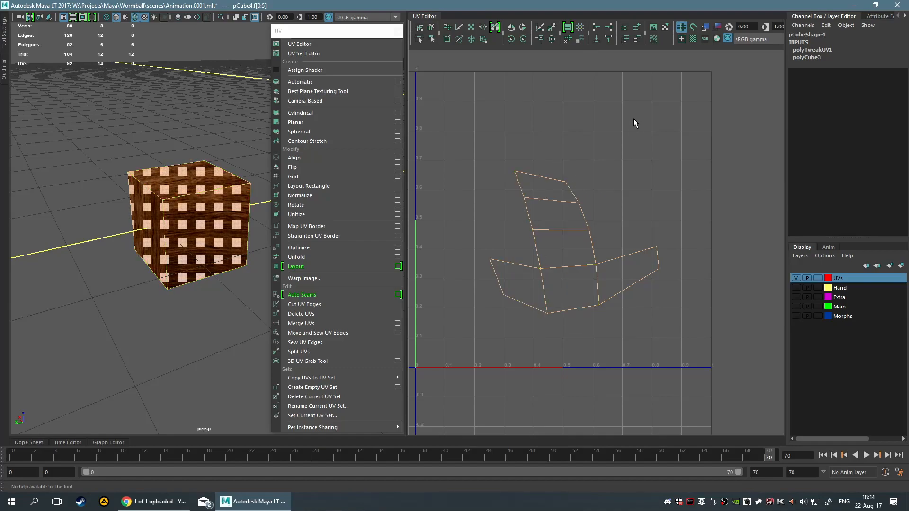
Select the three column faces above the crossing and cut their UV edges apart
{"action": "left_click", "coordinate": [430, 74]}
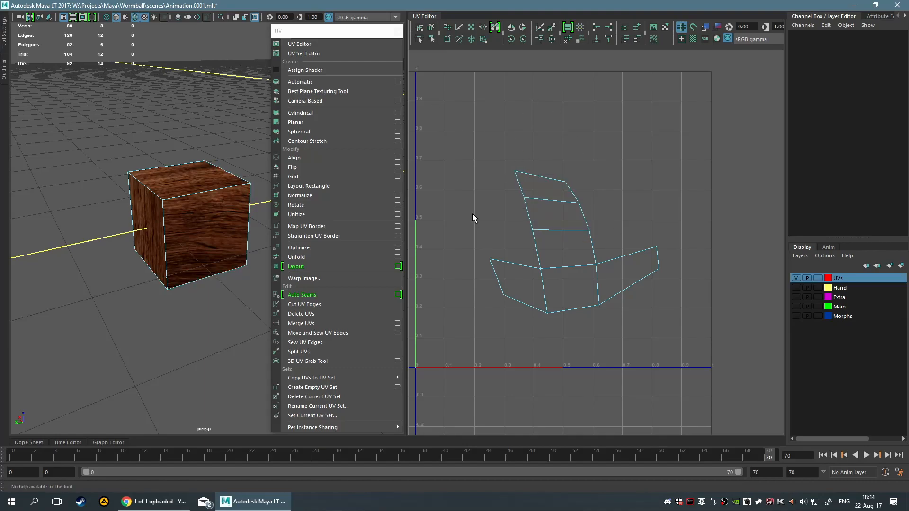
{"action": "left_click_drag", "start_coordinate": [575, 246], "coordinate": [557, 195]}
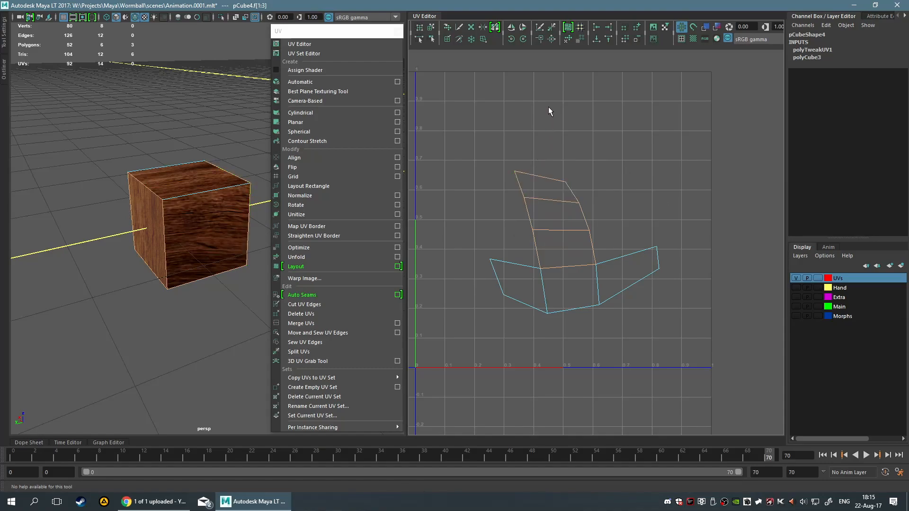
{"action": "left_click", "coordinate": [550, 29]}
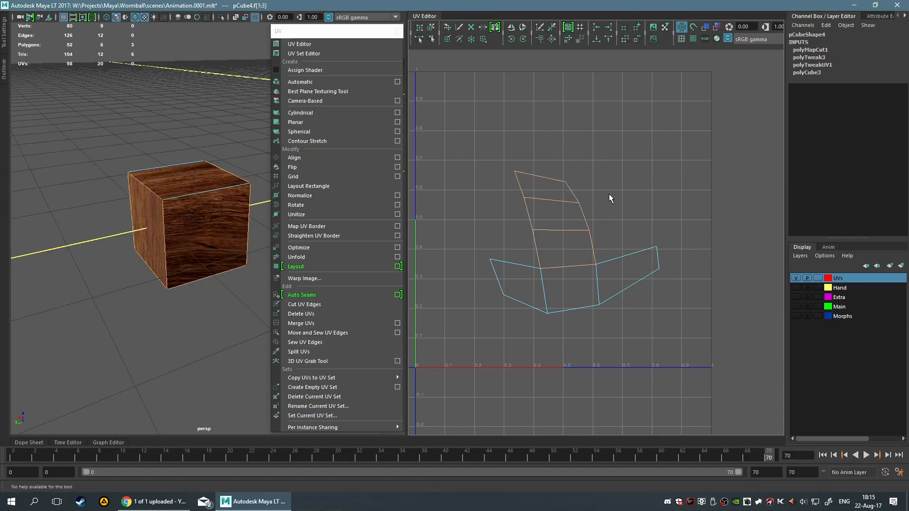
Move the topmost cut face upward, away from the rest of the column
{"action": "left_click", "coordinate": [552, 198]}
{"action": "left_click", "coordinate": [554, 196]}
{"action": "key", "text": "w"}
{"action": "left_click_drag", "start_coordinate": [540, 156], "coordinate": [536, 87]}
{"action": "left_click", "coordinate": [532, 194]}
{"action": "left_click_drag", "start_coordinate": [547, 163], "coordinate": [547, 118]}
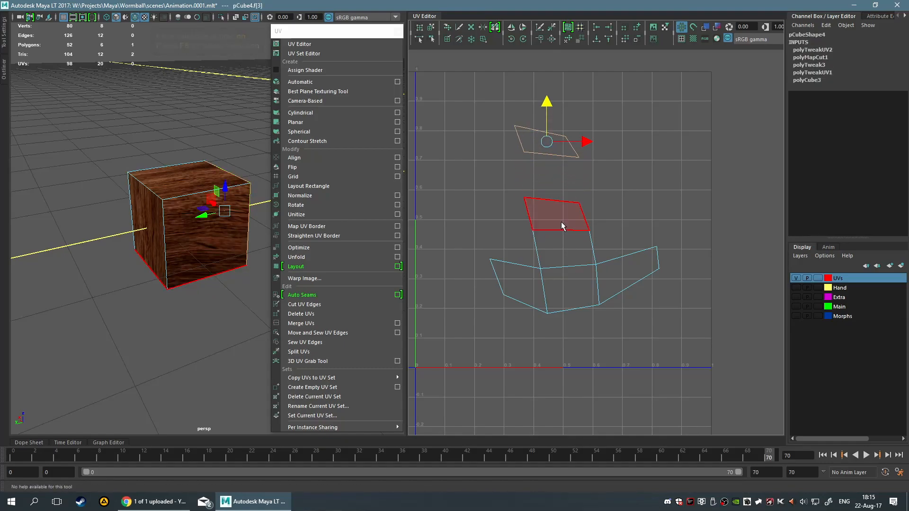
Move the next two cut faces apart, one to the left and the other up and right, clear of the remaining shell
{"action": "left_click", "coordinate": [553, 202]}
{"action": "left_click_drag", "start_coordinate": [553, 202], "coordinate": [496, 202]}
{"action": "left_click", "coordinate": [566, 246]}
{"action": "left_click_drag", "start_coordinate": [566, 247], "coordinate": [605, 204]}
{"action": "left_click", "coordinate": [674, 225]}
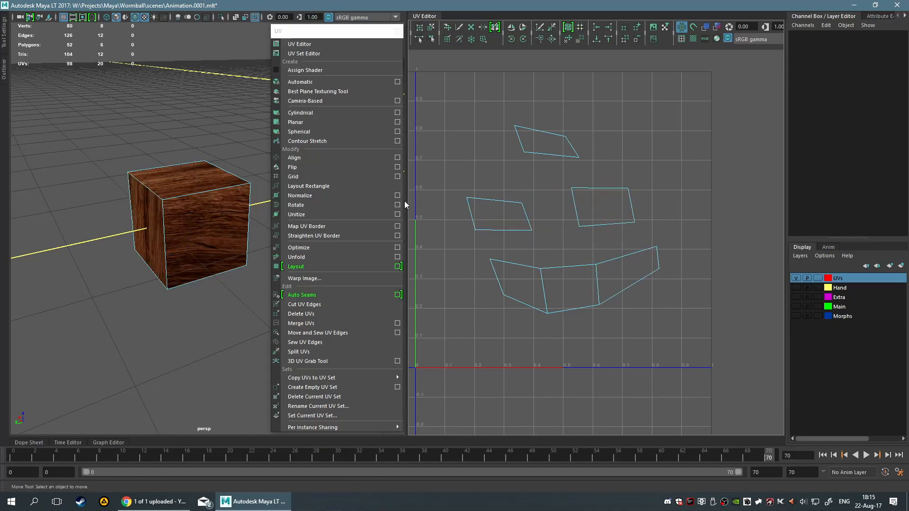
Examine the cube's textured side faces in the perspective view from several angles
{"action": "left_click_drag", "start_coordinate": [189, 257], "coordinate": [196, 240], "text": "alt"}
{"action": "left_click", "coordinate": [194, 242]}
{"action": "left_click", "coordinate": [651, 277]}
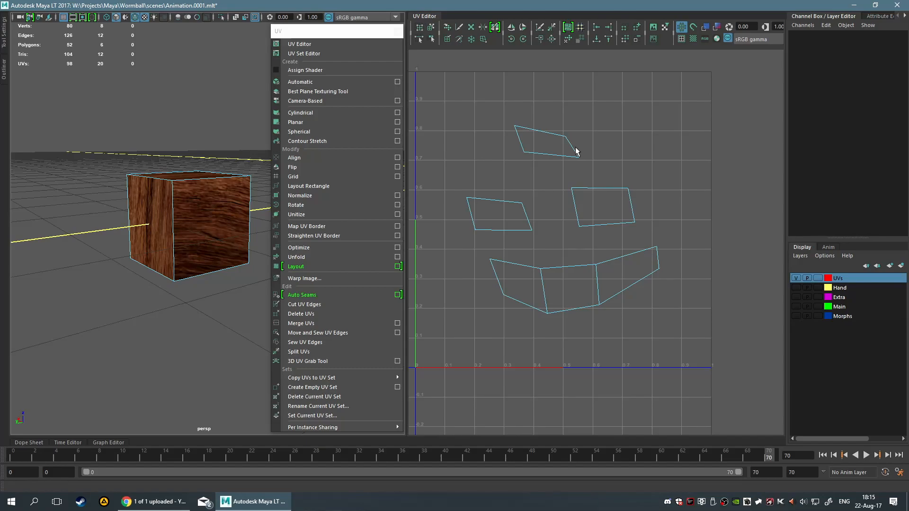
{"action": "left_click", "coordinate": [222, 258]}
{"action": "left_click_drag", "start_coordinate": [225, 262], "coordinate": [170, 282], "text": "alt"}
{"action": "left_click", "coordinate": [123, 285]}
{"action": "left_click_drag", "start_coordinate": [130, 260], "coordinate": [175, 267], "text": "alt"}
{"action": "left_click_drag", "start_coordinate": [118, 316], "coordinate": [111, 289], "text": "alt"}
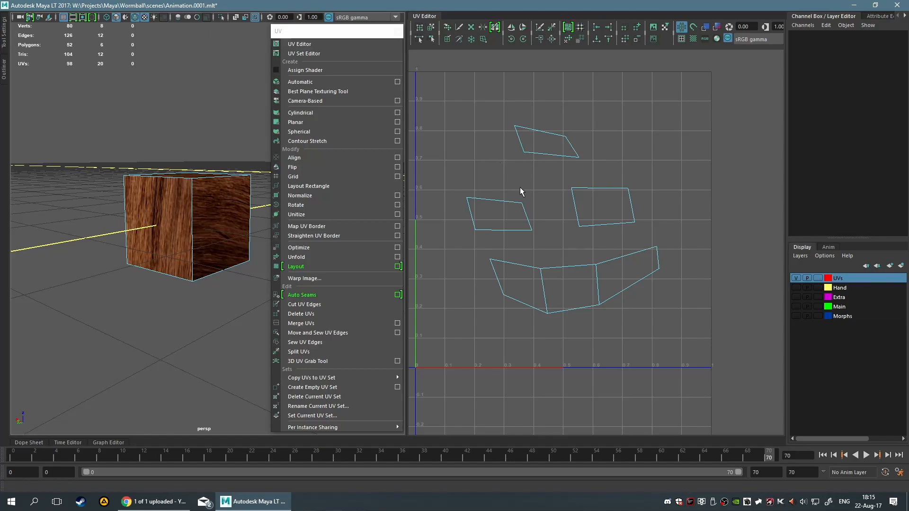
Switch to edge selection, select the lower edge of the detached left face, and activate the Sew UV Tool
{"action": "left_click", "coordinate": [485, 217]}
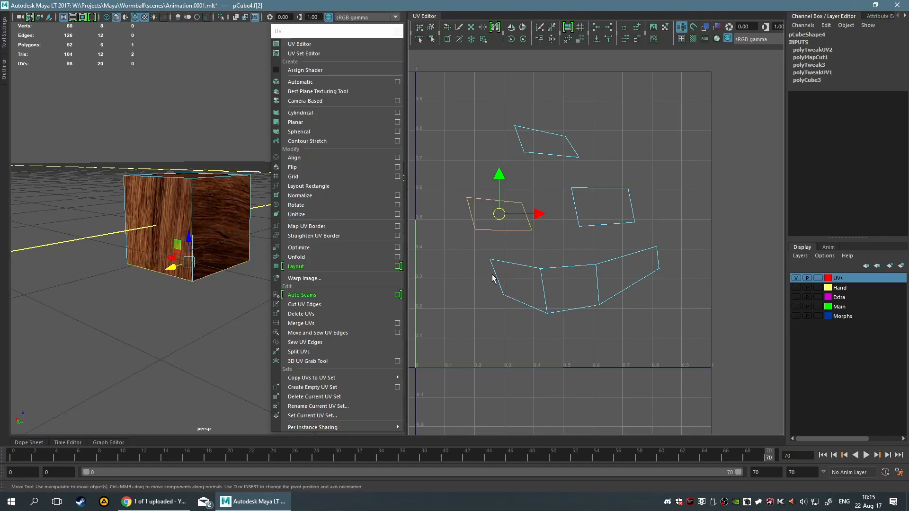
{"action": "scroll", "coordinate": [497, 303], "scroll_direction": "up", "scroll_amount": 2}
{"action": "key", "text": "F10"}
{"action": "left_click", "coordinate": [476, 225]}
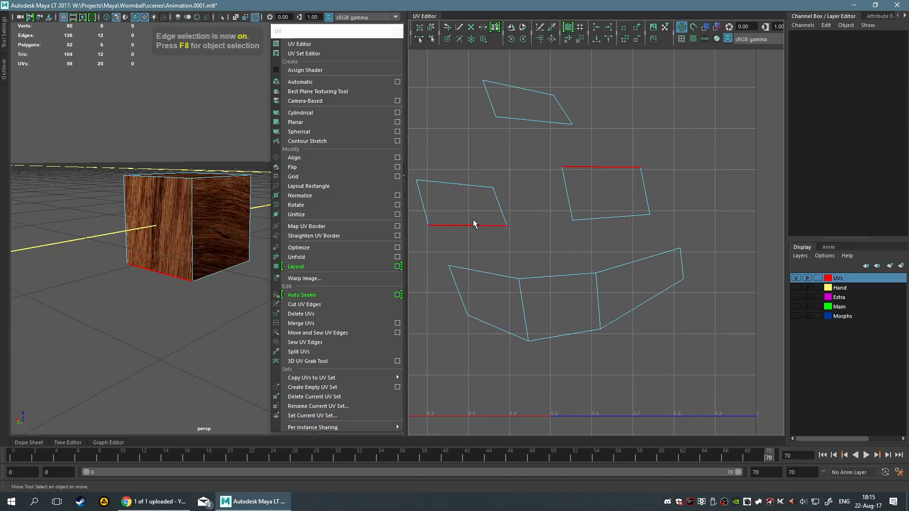
{"action": "left_click", "coordinate": [478, 223]}
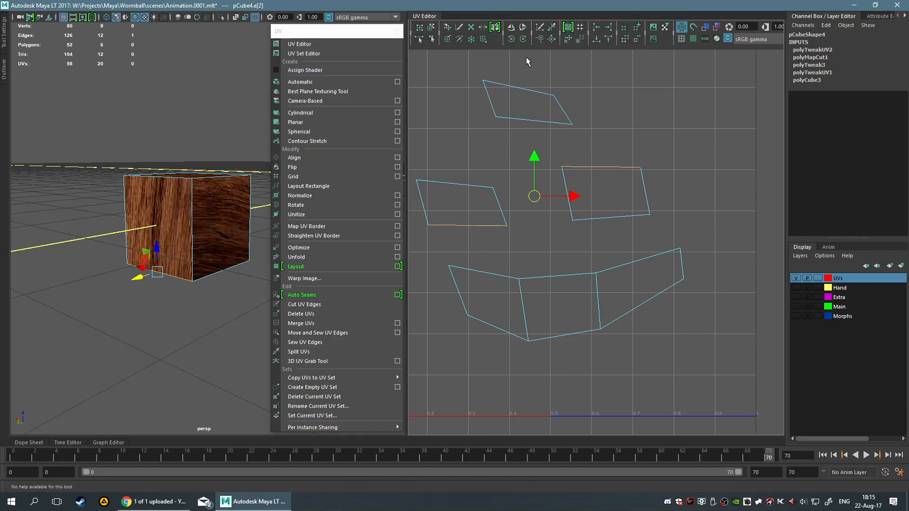
{"action": "left_click", "coordinate": [461, 39]}
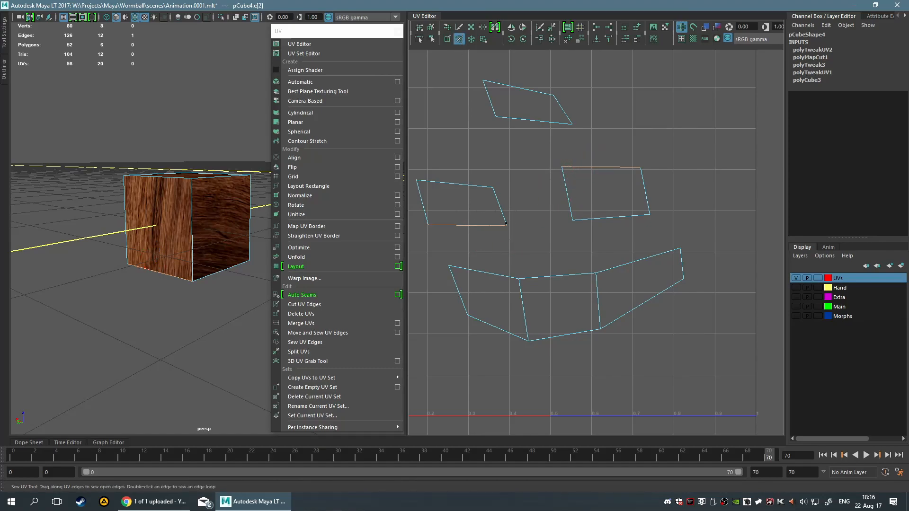
Switch to vertex selection and move the UVs of the corner shared by the left face, right face and large shell
{"action": "key", "text": "F9"}
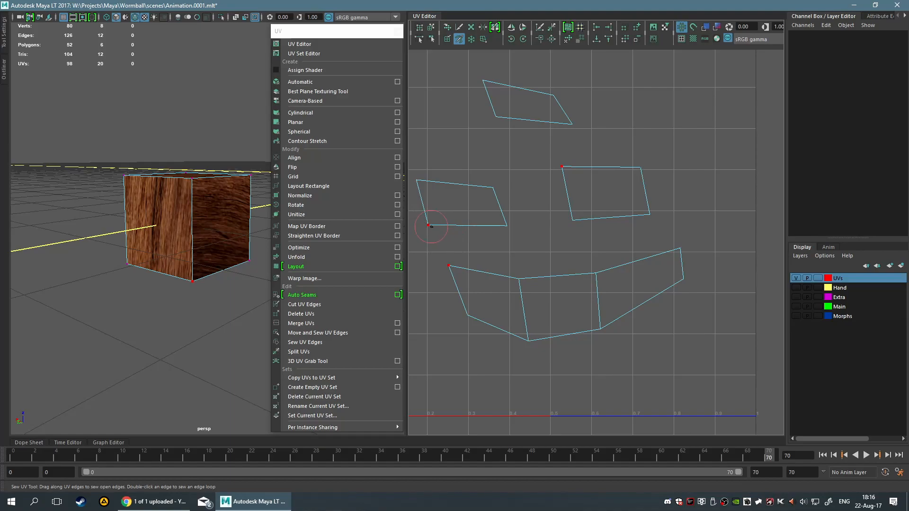
{"action": "key", "text": "w"}
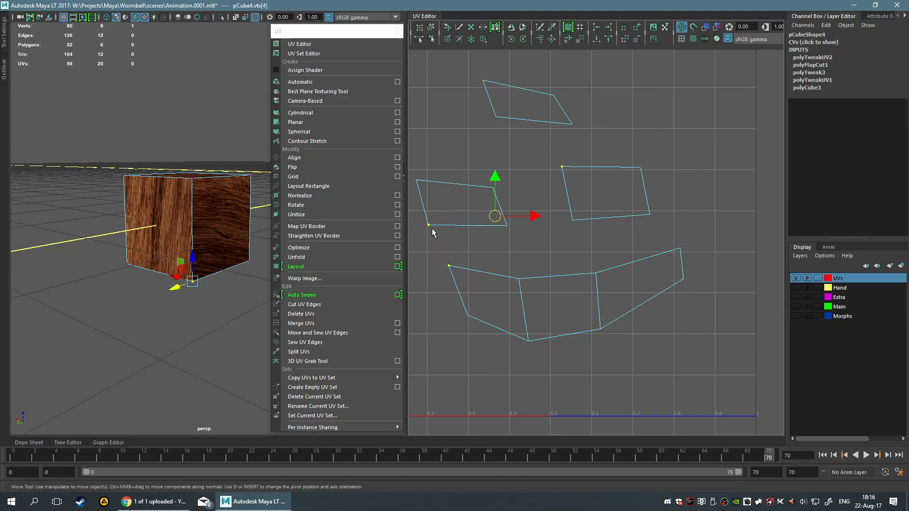
{"action": "mouse_move", "coordinate": [493, 216]}
{"action": "left_mouse_down"}
{"action": "mouse_move", "coordinate": [514, 235]}
{"action": "mouse_move", "coordinate": [490, 227]}
{"action": "left_mouse_up"}
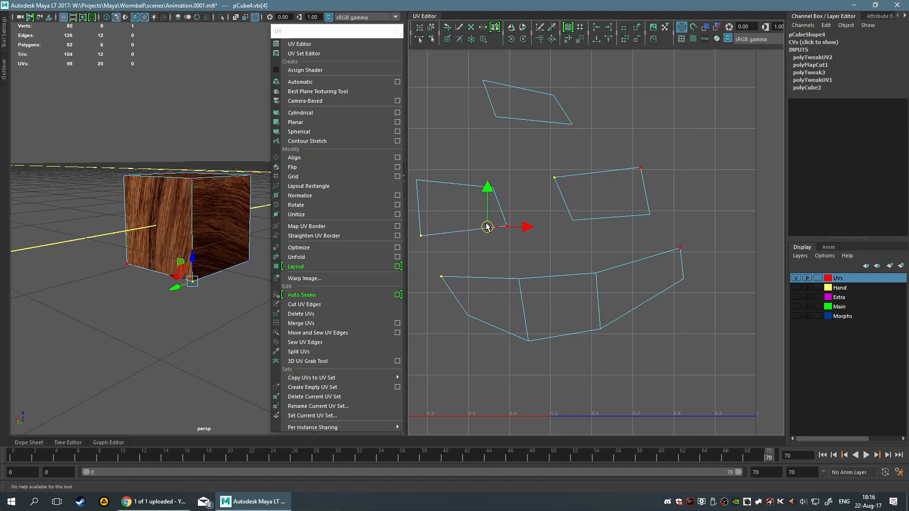
{"action": "left_click", "coordinate": [471, 249]}
{"action": "left_click", "coordinate": [556, 176]}
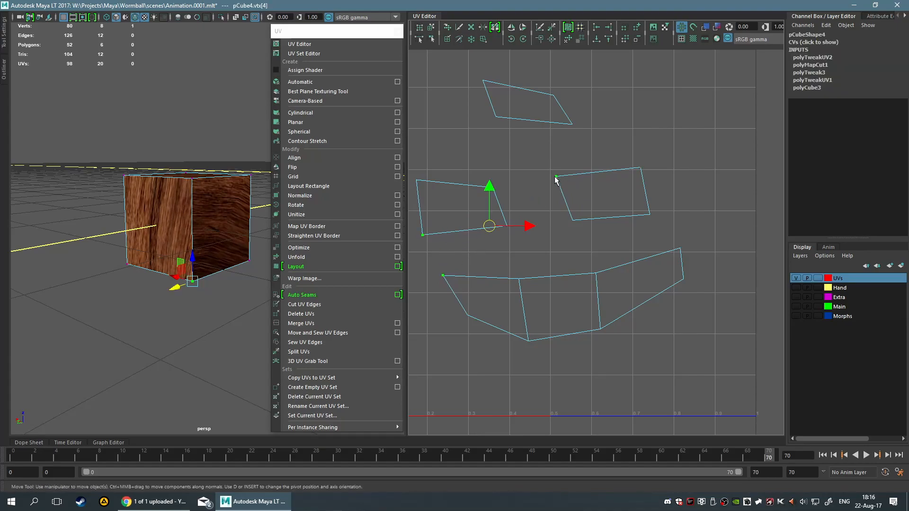
{"action": "mouse_move", "coordinate": [488, 221]}
{"action": "left_mouse_down"}
{"action": "mouse_move", "coordinate": [507, 225]}
{"action": "mouse_move", "coordinate": [494, 224]}
{"action": "left_mouse_up"}
{"action": "left_click_drag", "start_coordinate": [146, 246], "coordinate": [152, 220], "text": "alt"}
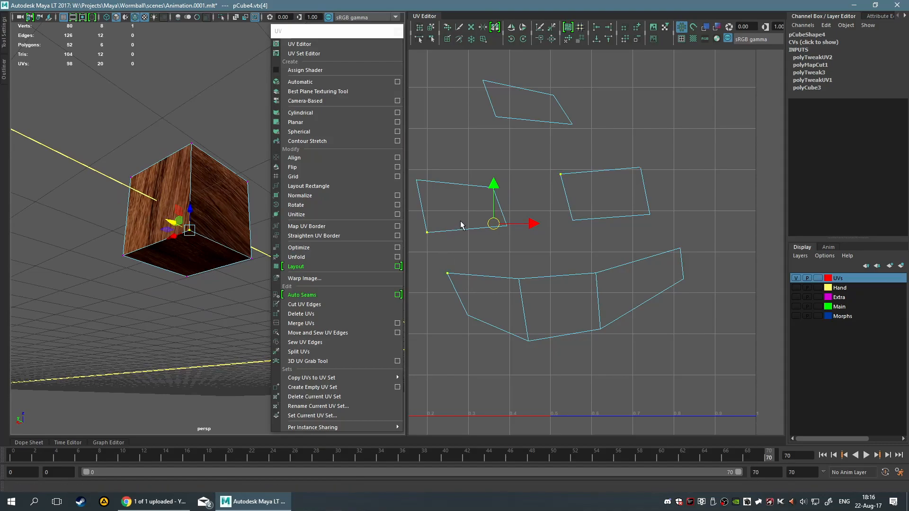
{"action": "mouse_move", "coordinate": [494, 226]}
{"action": "left_mouse_down"}
{"action": "mouse_move", "coordinate": [477, 227]}
{"action": "mouse_move", "coordinate": [492, 226]}
{"action": "mouse_move", "coordinate": [501, 211]}
{"action": "mouse_move", "coordinate": [510, 226]}
{"action": "left_mouse_up"}
{"action": "left_click", "coordinate": [515, 230]}
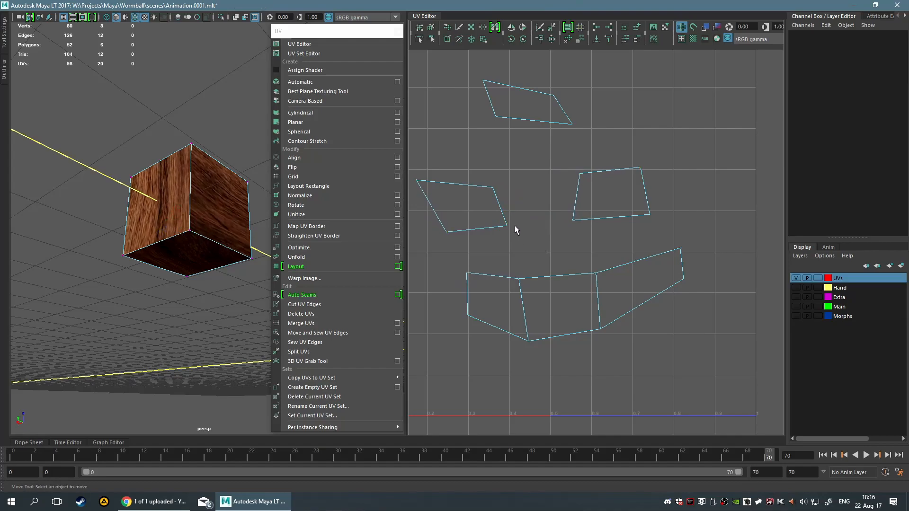
Switch to edge selection, select the left face's lower edge, and try the Sew UV Tool on open edges of the shells
{"action": "left_click", "coordinate": [458, 38]}
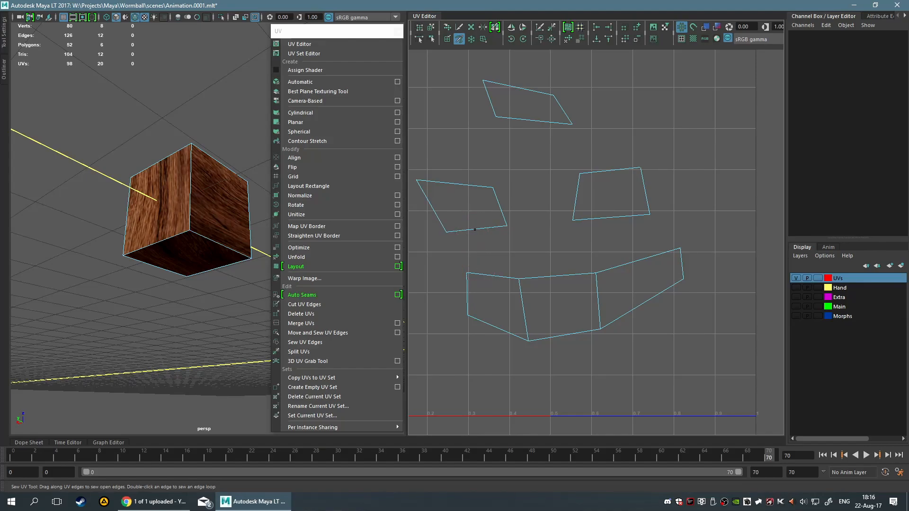
{"action": "right_click", "coordinate": [478, 218]}
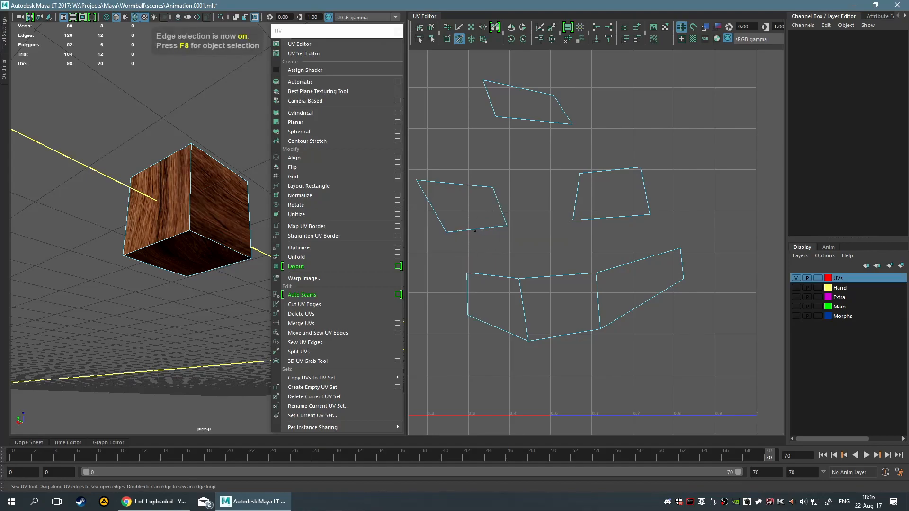
{"action": "left_click", "coordinate": [474, 229]}
{"action": "left_click", "coordinate": [481, 246]}
{"action": "left_click", "coordinate": [474, 230]}
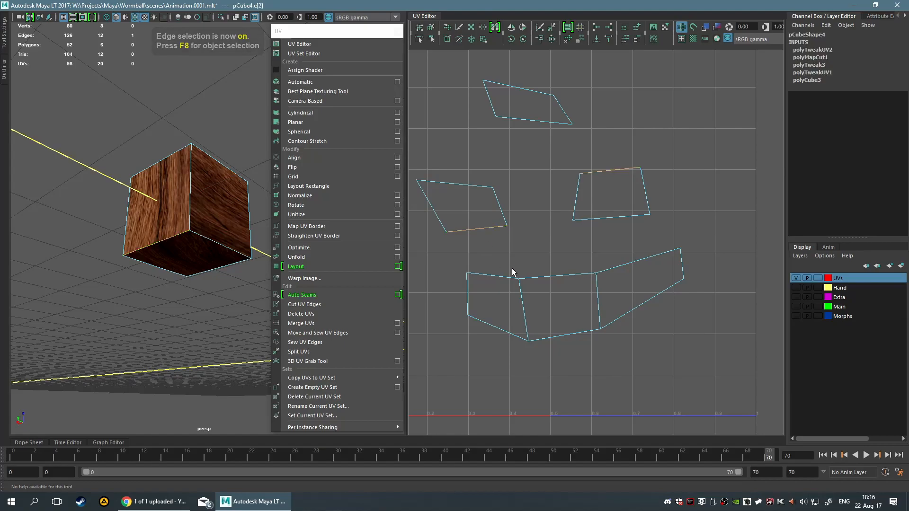
{"action": "left_click", "coordinate": [459, 39]}
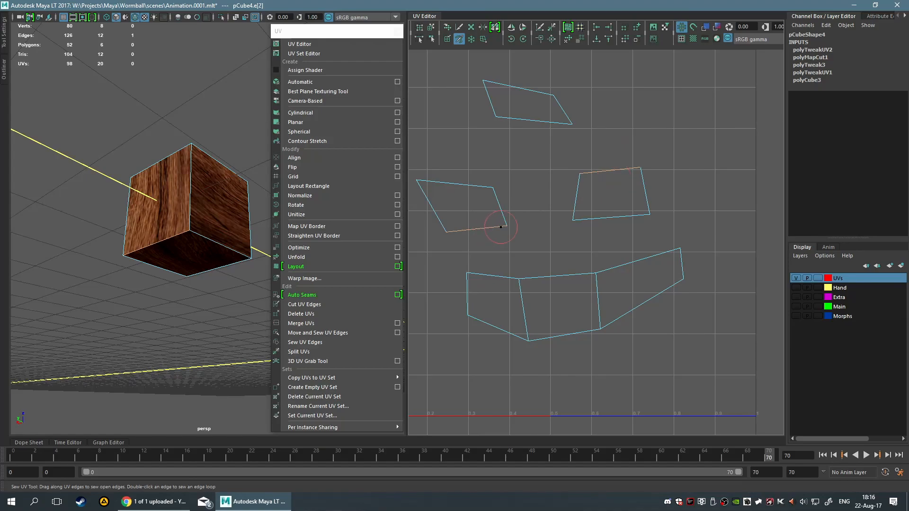
{"action": "left_click", "coordinate": [484, 229]}
{"action": "left_click", "coordinate": [601, 273]}
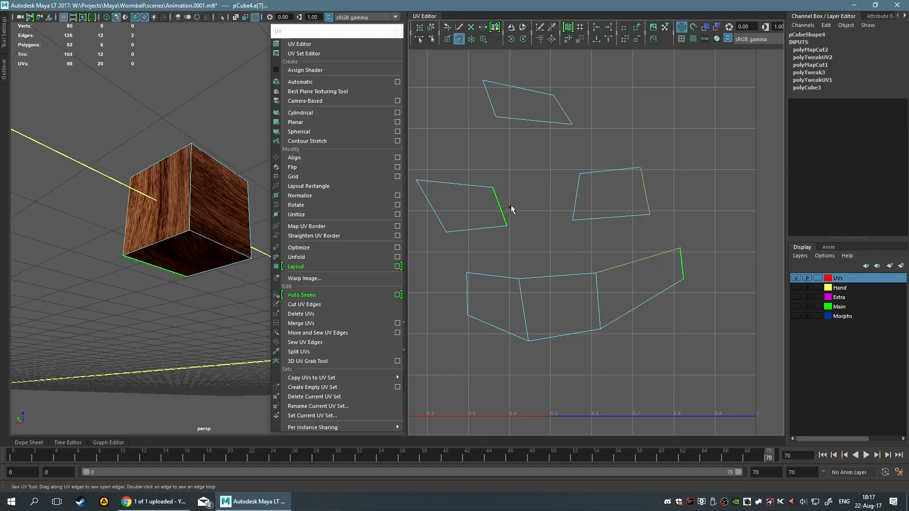
{"action": "left_click", "coordinate": [610, 218]}
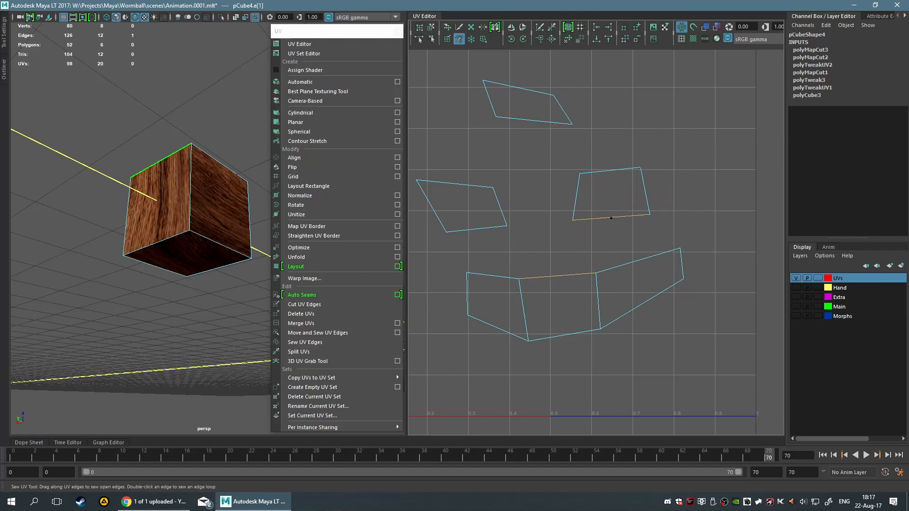
Try Sew UV Tool strokes across the large shell and the neighbouring detached faces, and leave the tool
{"action": "left_click", "coordinate": [557, 276]}
{"action": "left_click", "coordinate": [564, 272], "text": "shift"}
{"action": "left_click_drag", "start_coordinate": [488, 245], "coordinate": [642, 345]}
{"action": "left_click_drag", "start_coordinate": [480, 161], "coordinate": [599, 250], "text": "shift"}
{"action": "left_click_drag", "start_coordinate": [455, 218], "coordinate": [511, 264], "text": "ctrl"}
{"action": "left_click_drag", "start_coordinate": [581, 211], "coordinate": [606, 247], "text": "ctrl"}
{"action": "key", "text": "q"}
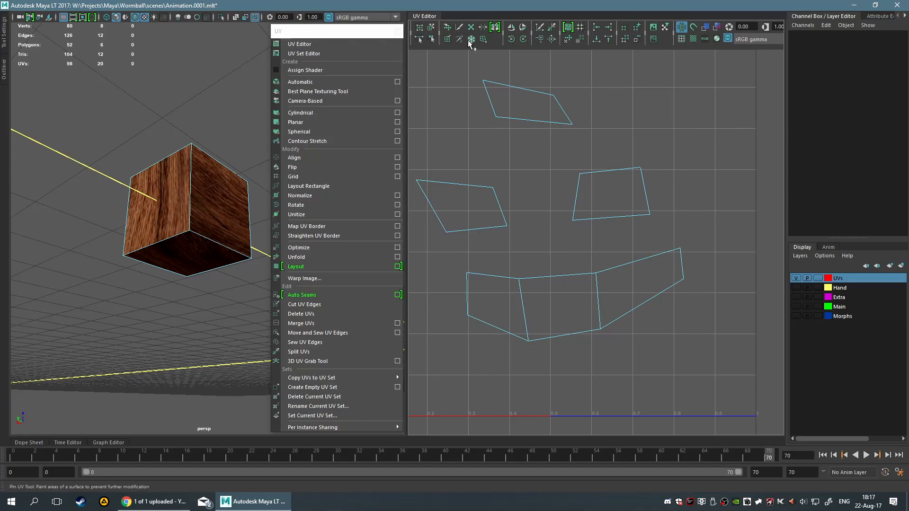
Try sewing the lower edge of the detached right face to the large shell without moving it first, and undo it
{"action": "left_click", "coordinate": [595, 218]}
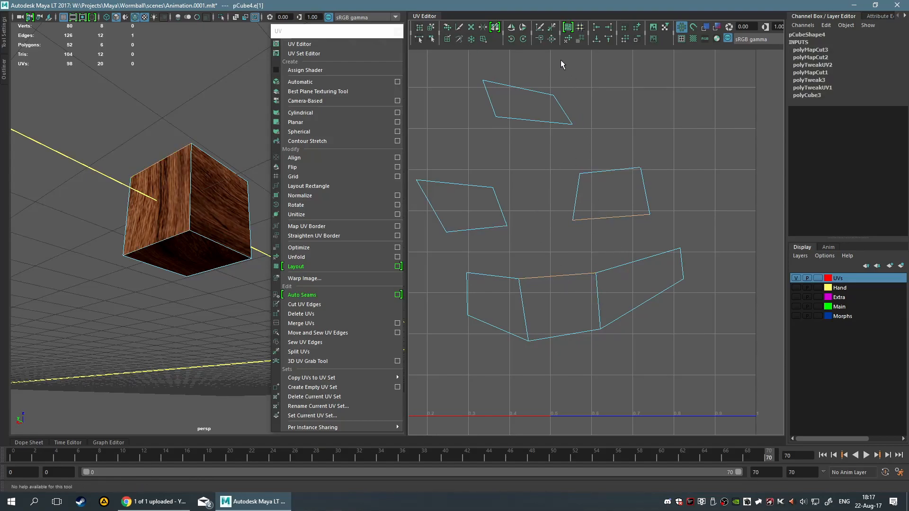
{"action": "left_click", "coordinate": [540, 39]}
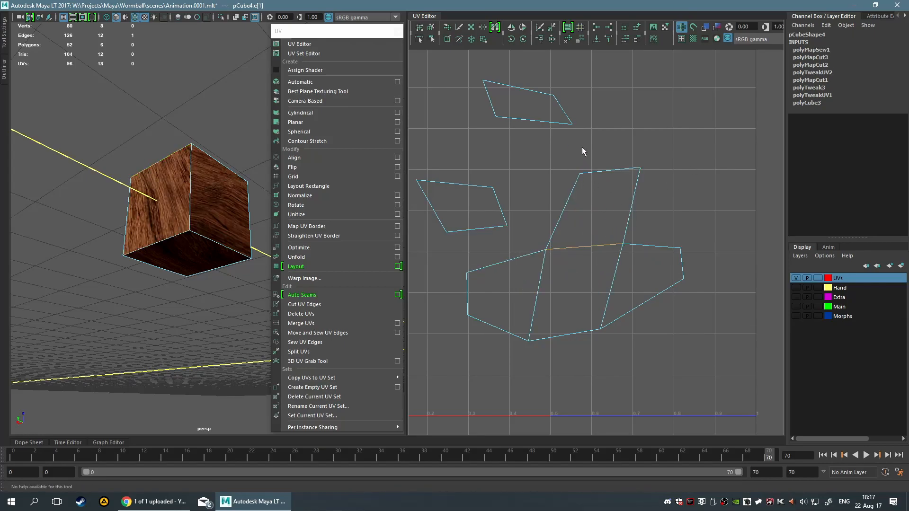
{"action": "key", "text": "ctrl+z"}
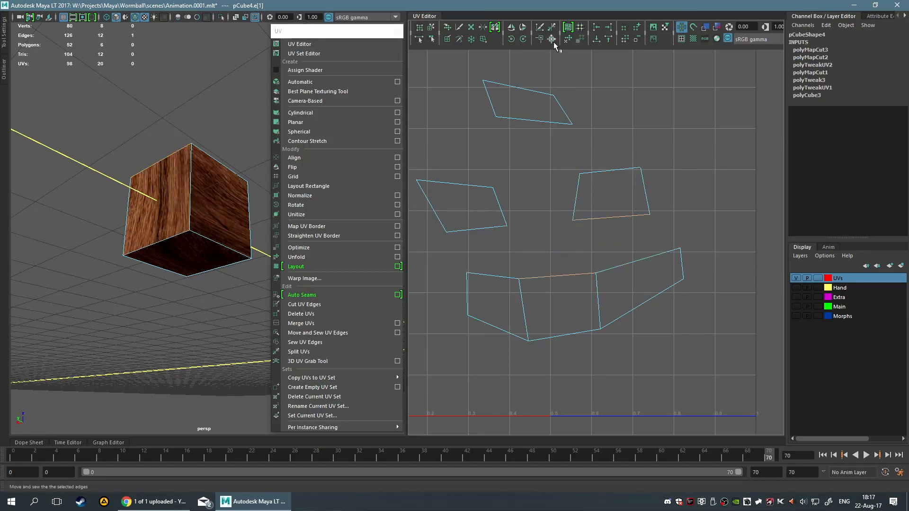
Switch to face selection, move the detached right face down toward the large shell, and undo the move
{"action": "left_click", "coordinate": [555, 168]}
{"action": "key", "text": "F11"}
{"action": "left_click", "coordinate": [608, 191]}
{"action": "key", "text": "w"}
{"action": "left_click_drag", "start_coordinate": [600, 196], "coordinate": [570, 251]}
{"action": "key", "text": "ctrl+z"}
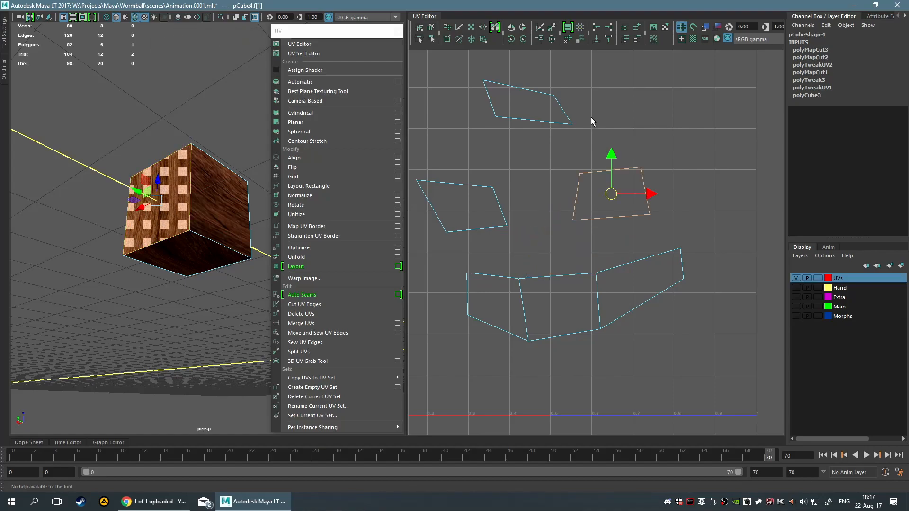
Try Move and Sew on the detached right face together with the large shell's middle face, and undo it
{"action": "left_click", "coordinate": [590, 118]}
{"action": "left_click", "coordinate": [608, 192]}
{"action": "left_click", "coordinate": [592, 326], "text": "shift"}
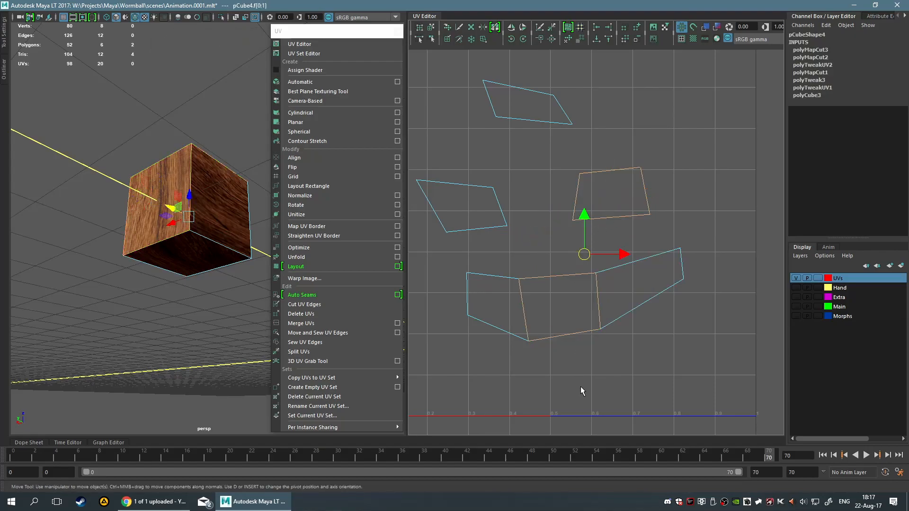
{"action": "left_click", "coordinate": [551, 41]}
{"action": "left_click", "coordinate": [545, 320]}
{"action": "scroll", "coordinate": [617, 260], "scroll_direction": "down", "scroll_amount": 6}
{"action": "scroll", "coordinate": [597, 265], "scroll_direction": "up", "scroll_amount": 2}
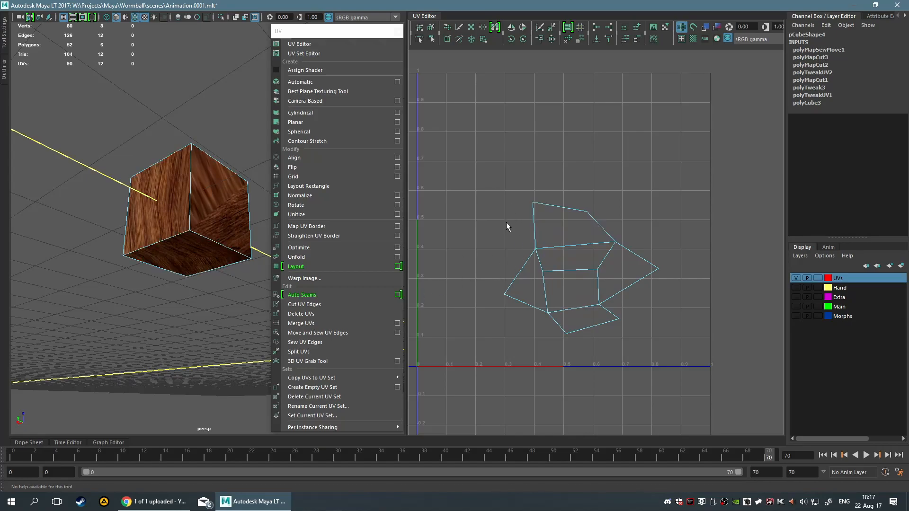
{"action": "key", "text": "ctrl+z"}
Switch to edge selection and move and sew the detached right face's lower edge onto the large shell's middle face
{"action": "key", "text": "F10"}
{"action": "scroll", "coordinate": [561, 241], "scroll_direction": "up", "scroll_amount": 2}
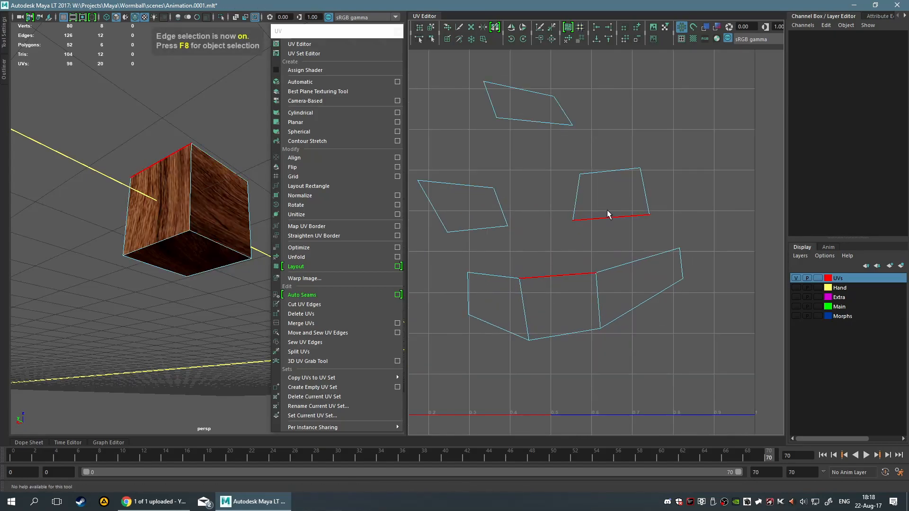
{"action": "left_click", "coordinate": [606, 215]}
{"action": "left_click", "coordinate": [551, 39]}
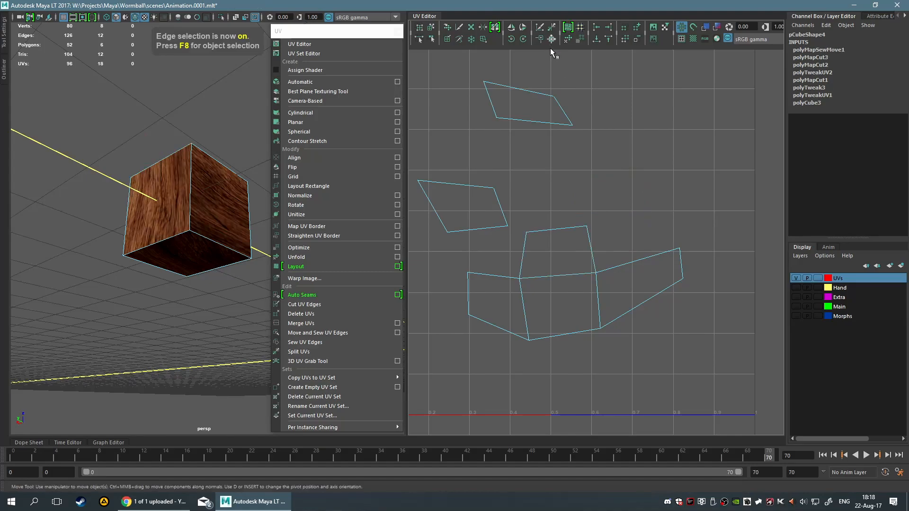
{"action": "left_click", "coordinate": [544, 245]}
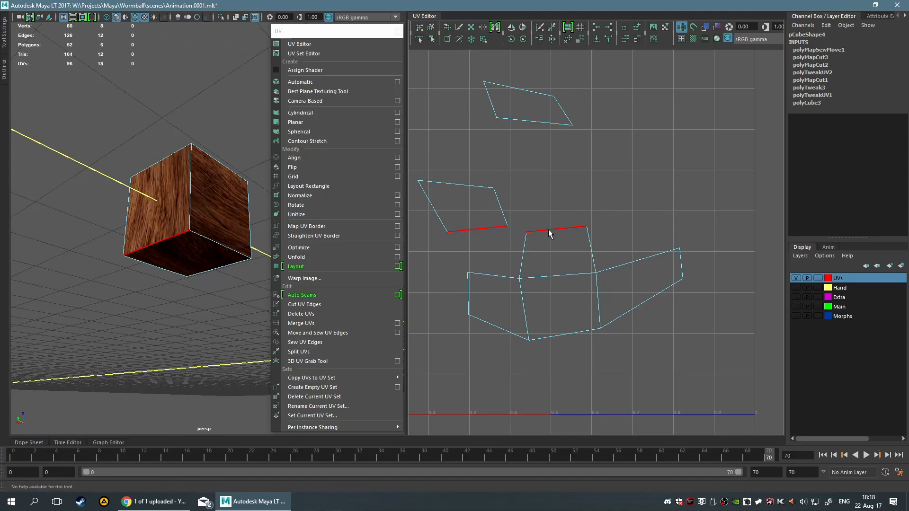
Move and sew the upper edge of the large shell's right wing to the adjacent side of the newly attached face
{"action": "left_click", "coordinate": [566, 223]}
{"action": "left_click", "coordinate": [635, 263]}
{"action": "key", "text": "w"}
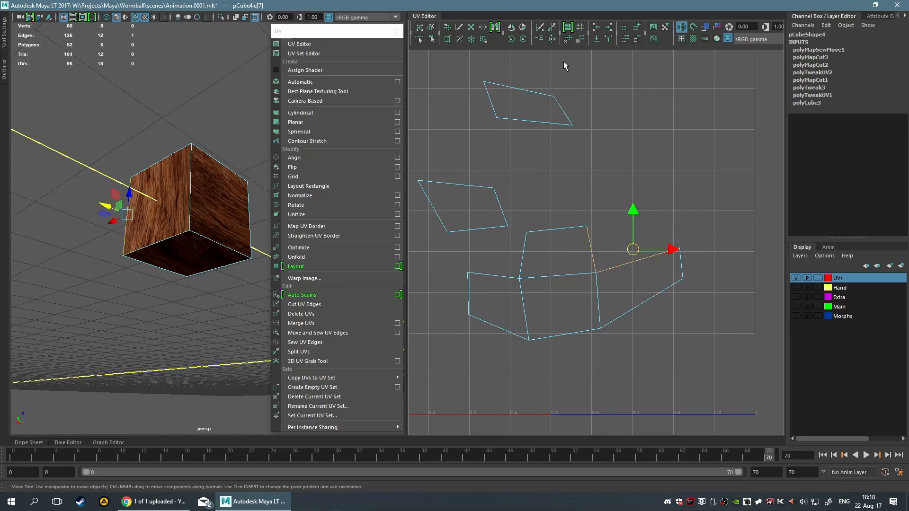
{"action": "left_click", "coordinate": [553, 37]}
Examine the wood texture on the cube around the newly sewn edge and its matching edge in the UV layout
{"action": "left_click_drag", "start_coordinate": [210, 253], "coordinate": [223, 293], "text": "alt"}
{"action": "scroll", "coordinate": [223, 292], "scroll_direction": "up", "scroll_amount": 5}
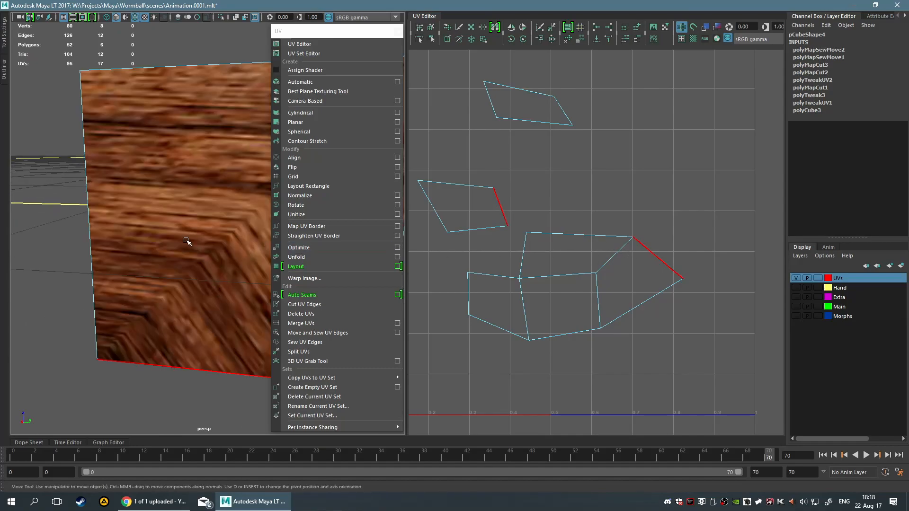
{"action": "scroll", "coordinate": [187, 240], "scroll_direction": "up", "scroll_amount": 2}
{"action": "scroll", "coordinate": [254, 268], "scroll_direction": "down", "scroll_amount": 8}
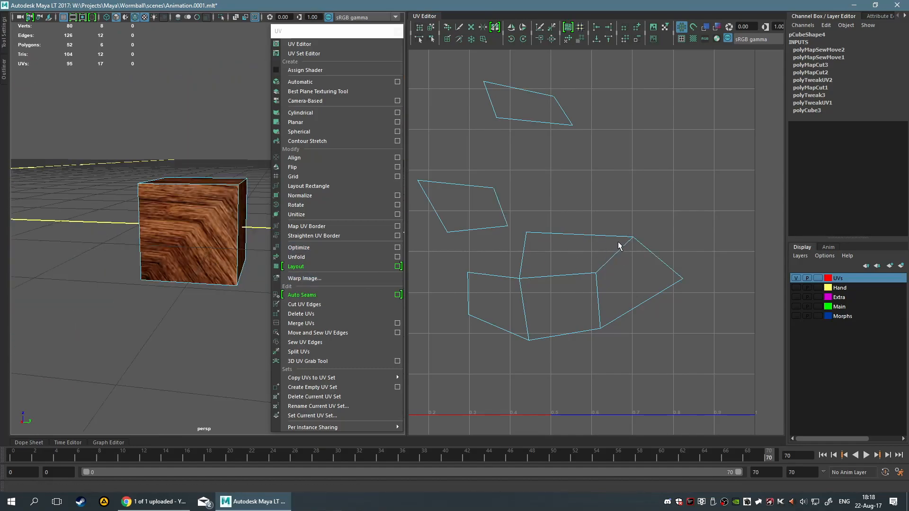
{"action": "scroll", "coordinate": [220, 250], "scroll_direction": "up", "scroll_amount": 5}
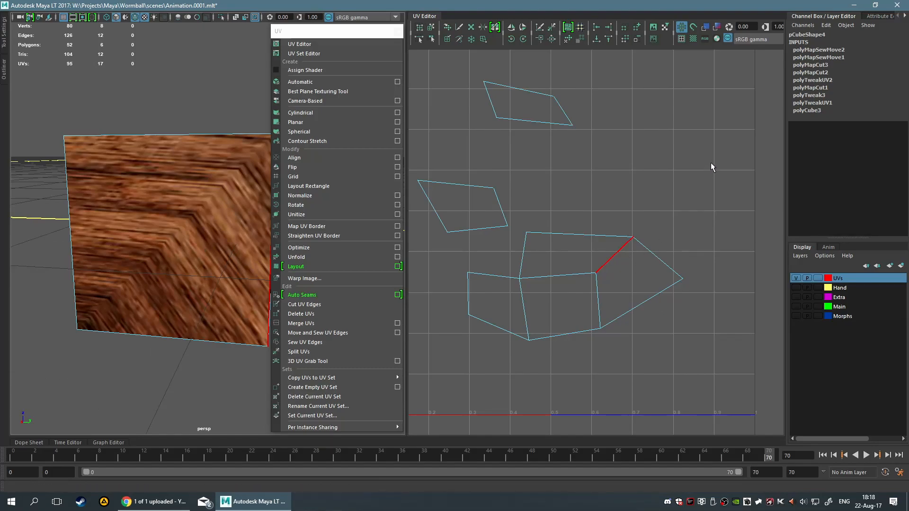
{"action": "left_click", "coordinate": [616, 257]}
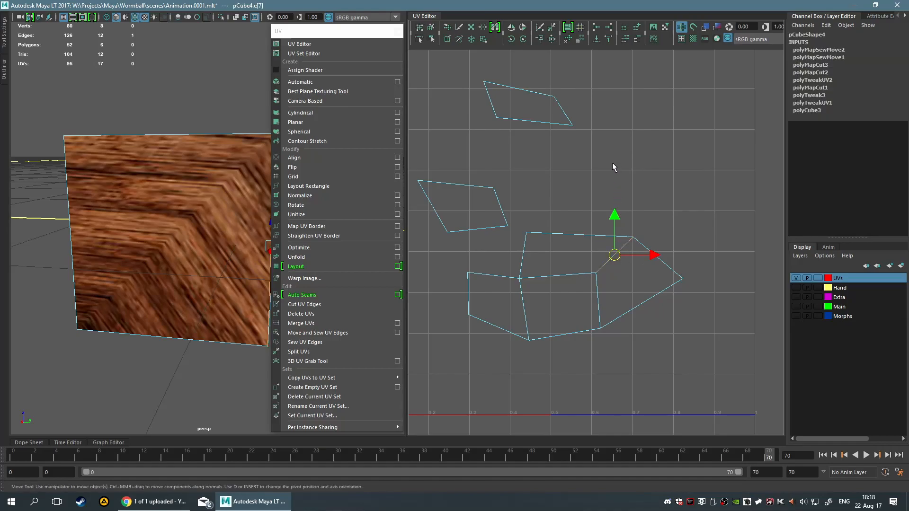
{"action": "left_click", "coordinate": [622, 242]}
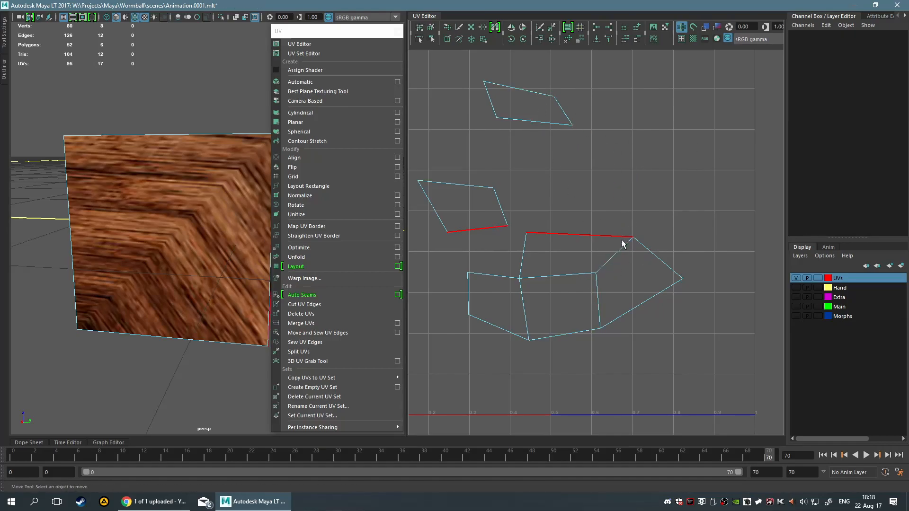
Cut the diagonal edge between the large shell's upper face and right wing with the Cut UV Tool, and rejoin it with the Sew UV Tool
{"action": "left_click", "coordinate": [605, 259]}
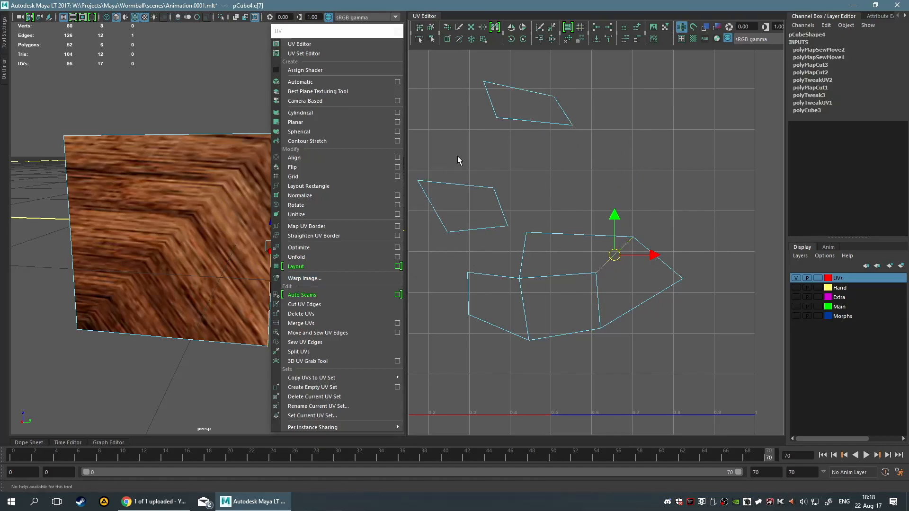
{"action": "left_click", "coordinate": [459, 27]}
{"action": "left_click", "coordinate": [652, 273]}
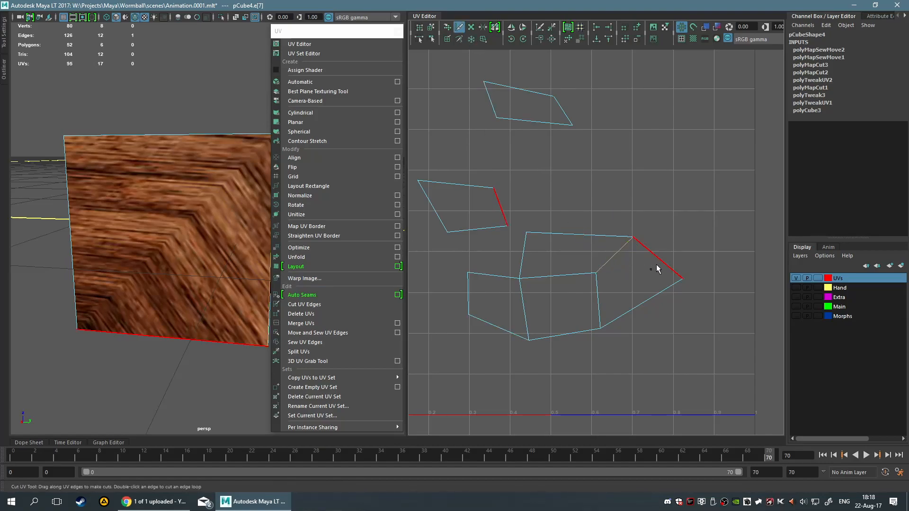
{"action": "left_click", "coordinate": [625, 251]}
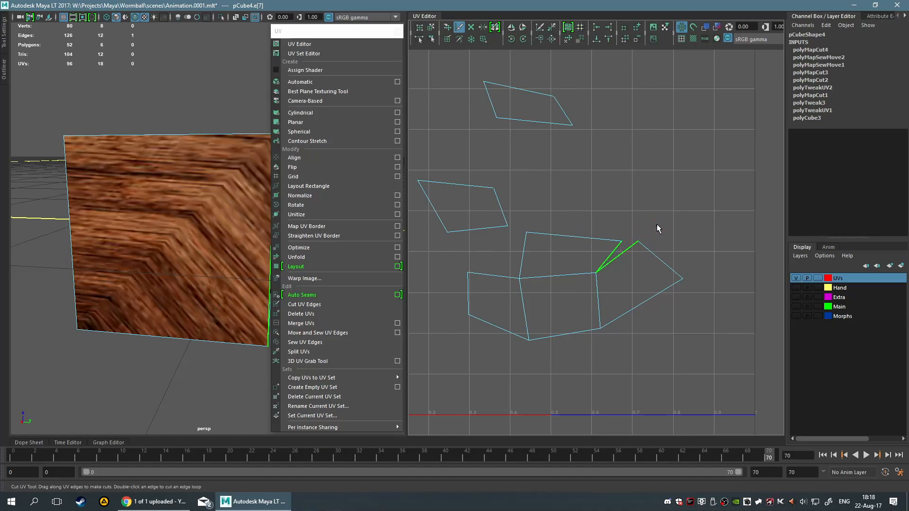
{"action": "left_click", "coordinate": [459, 39]}
{"action": "left_click", "coordinate": [603, 261]}
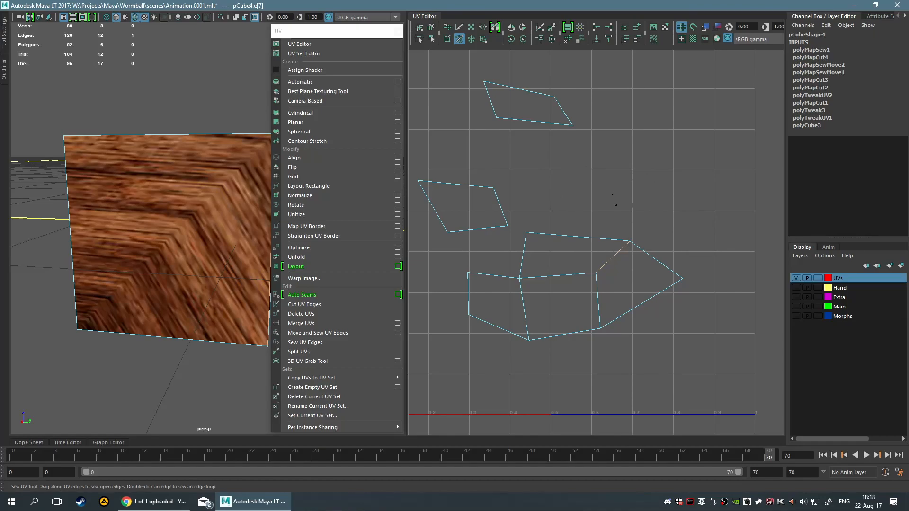
Try another Cut UV Tool cut along the diagonal edge beside the right wing, and undo it
{"action": "left_click", "coordinate": [459, 27]}
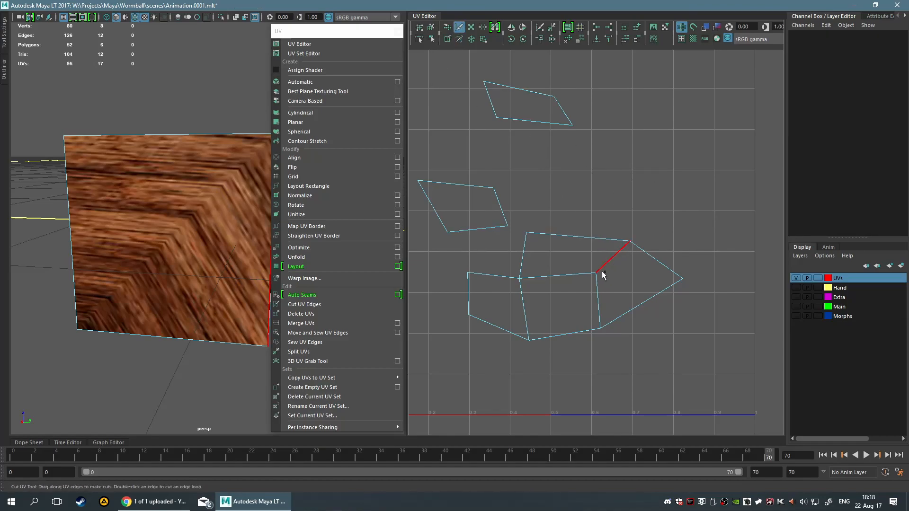
{"action": "left_click", "coordinate": [617, 268]}
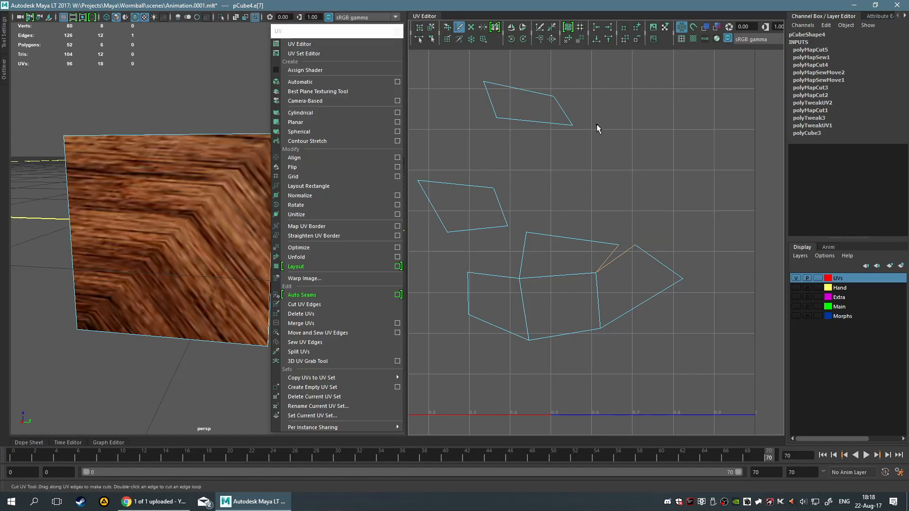
{"action": "key", "text": "ctrl+z"}
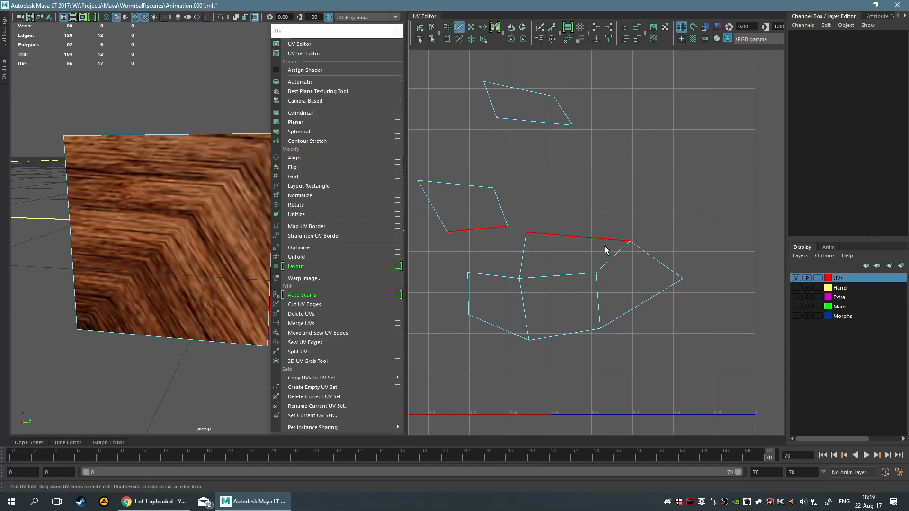
Select the diagonal edge between the large shell's upper face and right wing and apply Cut UV Edges
{"action": "key", "text": "q"}
{"action": "left_click", "coordinate": [615, 263]}
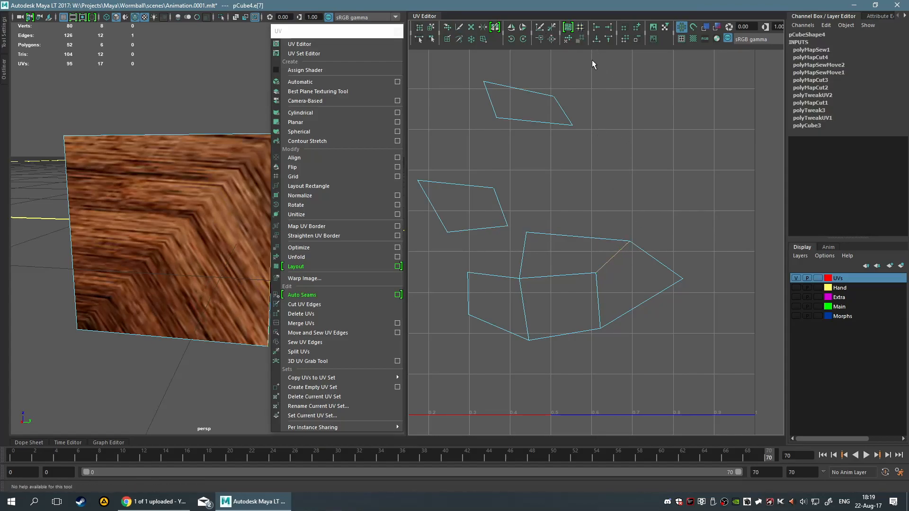
{"action": "left_click", "coordinate": [545, 28]}
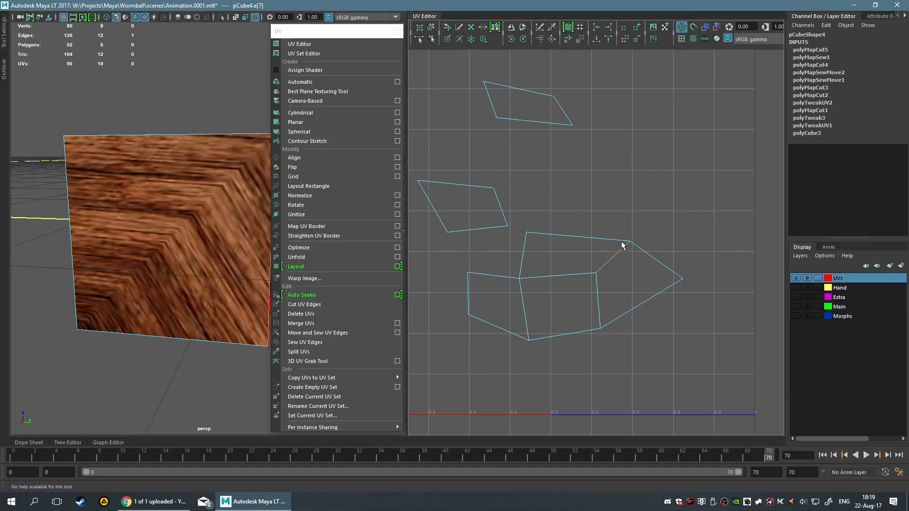
Switch to face selection and try moving the large shell's upper face away from the cut edge
{"action": "key", "text": "F11"}
{"action": "left_click", "coordinate": [577, 255]}
{"action": "key", "text": "w"}
{"action": "mouse_move", "coordinate": [585, 246]}
{"action": "left_mouse_down"}
{"action": "mouse_move", "coordinate": [581, 239]}
{"action": "mouse_move", "coordinate": [598, 253]}
{"action": "left_mouse_up"}
{"action": "left_click", "coordinate": [683, 172]}
{"action": "key", "text": "F11"}
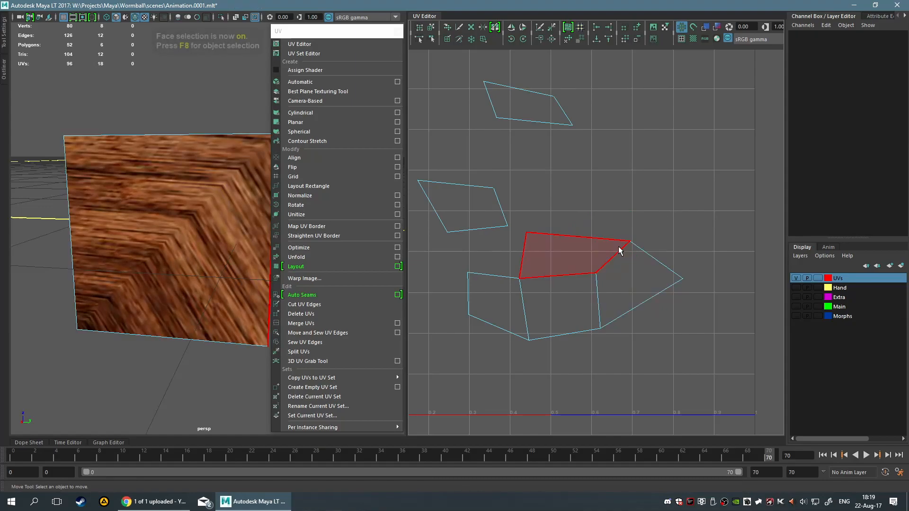
Return to edge selection, cut the already split diagonal edge once more, and undo that cut
{"action": "key", "text": "F10"}
{"action": "left_click", "coordinate": [621, 254]}
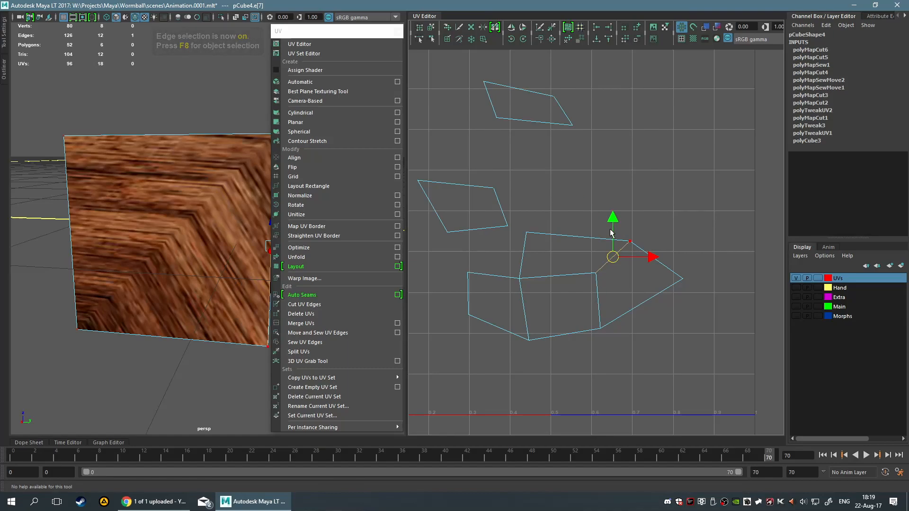
{"action": "key", "text": "ctrl+z"}
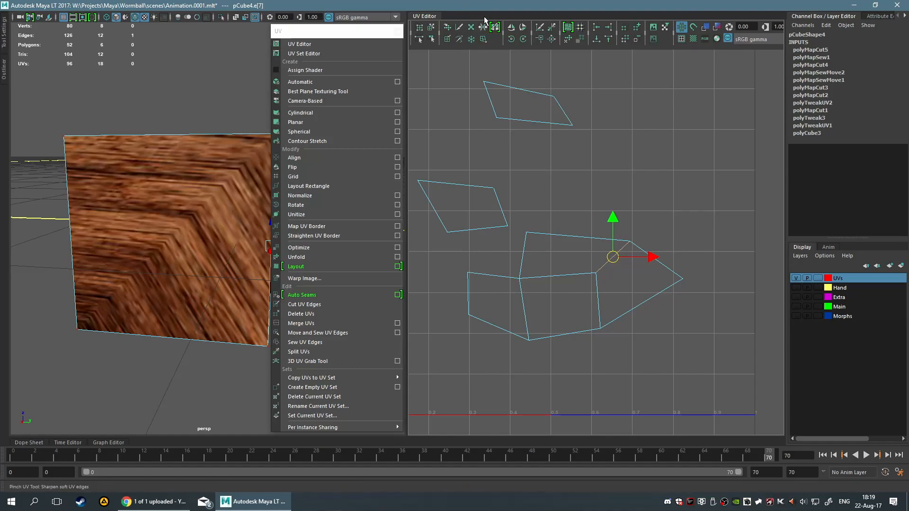
Deselect the edge and stroke over the large shell's middle face and its borders with the Pinch UV Tool
{"action": "left_click", "coordinate": [619, 167]}
{"action": "left_click", "coordinate": [480, 29]}
{"action": "mouse_move", "coordinate": [536, 295]}
{"action": "left_mouse_down"}
{"action": "mouse_move", "coordinate": [586, 257]}
{"action": "mouse_move", "coordinate": [572, 209]}
{"action": "mouse_move", "coordinate": [633, 250]}
{"action": "mouse_move", "coordinate": [609, 215]}
{"action": "mouse_move", "coordinate": [628, 244]}
{"action": "mouse_move", "coordinate": [590, 215]}
{"action": "mouse_move", "coordinate": [507, 211]}
{"action": "mouse_move", "coordinate": [616, 233]}
{"action": "mouse_move", "coordinate": [670, 270]}
{"action": "mouse_move", "coordinate": [615, 222]}
{"action": "mouse_move", "coordinate": [664, 254]}
{"action": "mouse_move", "coordinate": [568, 264]}
{"action": "mouse_move", "coordinate": [587, 264]}
{"action": "mouse_move", "coordinate": [537, 284]}
{"action": "left_mouse_up"}
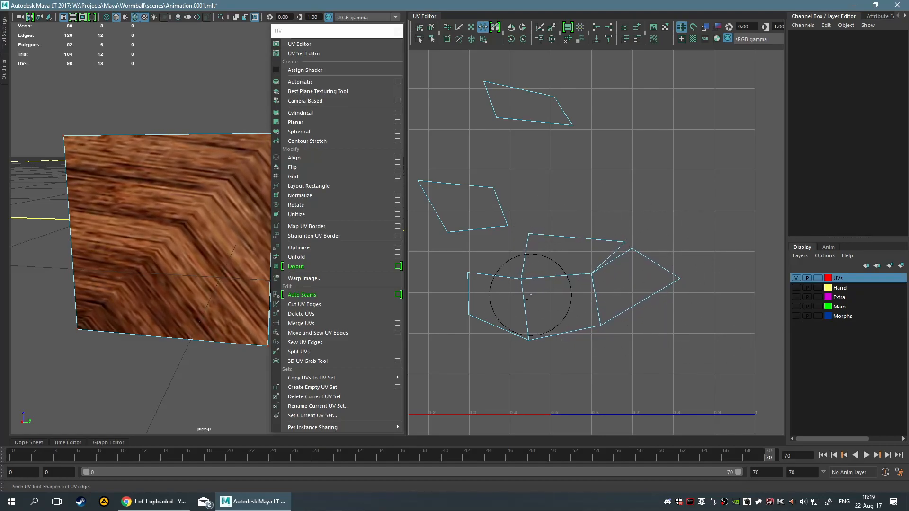
{"action": "mouse_move", "coordinate": [533, 325]}
{"action": "left_mouse_down"}
{"action": "mouse_move", "coordinate": [591, 284]}
{"action": "mouse_move", "coordinate": [615, 283]}
{"action": "mouse_move", "coordinate": [578, 282]}
{"action": "mouse_move", "coordinate": [544, 236]}
{"action": "left_mouse_up"}
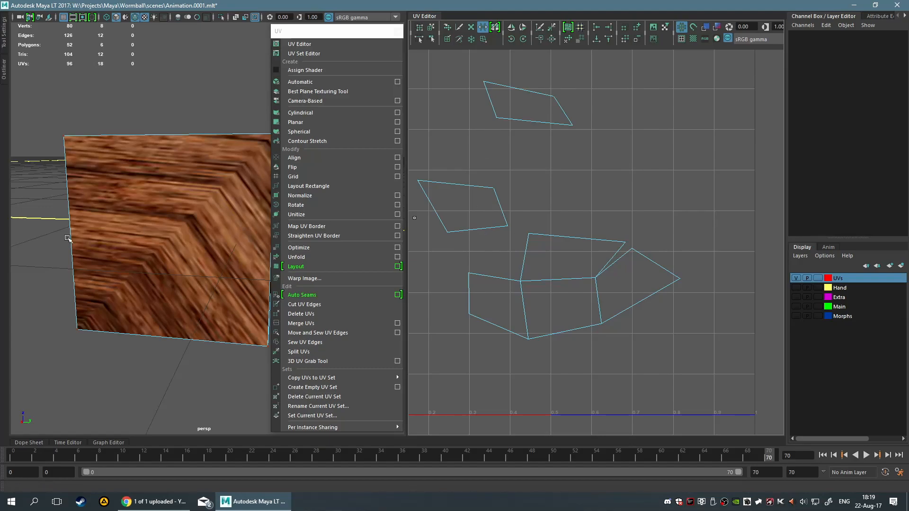
Select the cube in object mode and insert one vertical and six horizontal edge loops across its facing side with Multi-Cut
{"action": "key", "text": "q"}
{"action": "key", "text": "F8"}
{"action": "left_click_drag", "start_coordinate": [143, 251], "coordinate": [106, 225], "text": "alt"}
{"action": "left_click", "coordinate": [106, 226]}
{"action": "right_click", "coordinate": [123, 199], "text": "shift"}
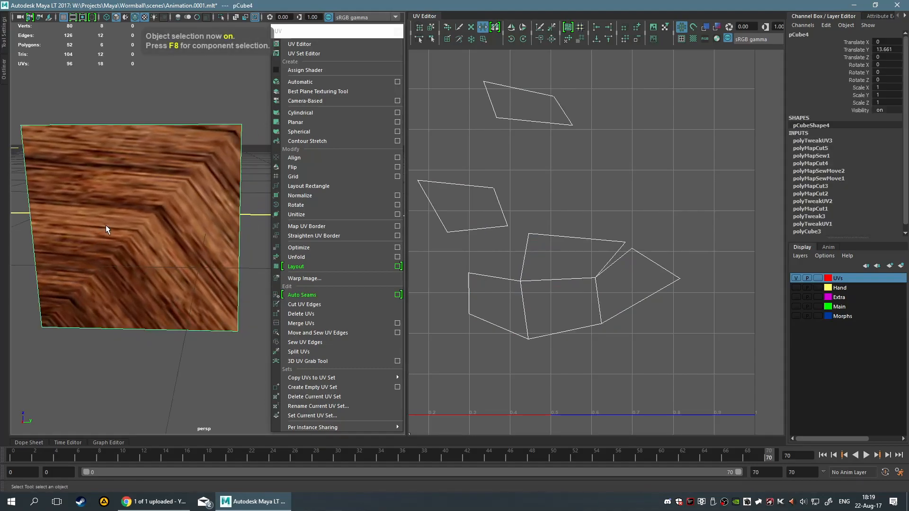
{"action": "left_click", "coordinate": [71, 199]}
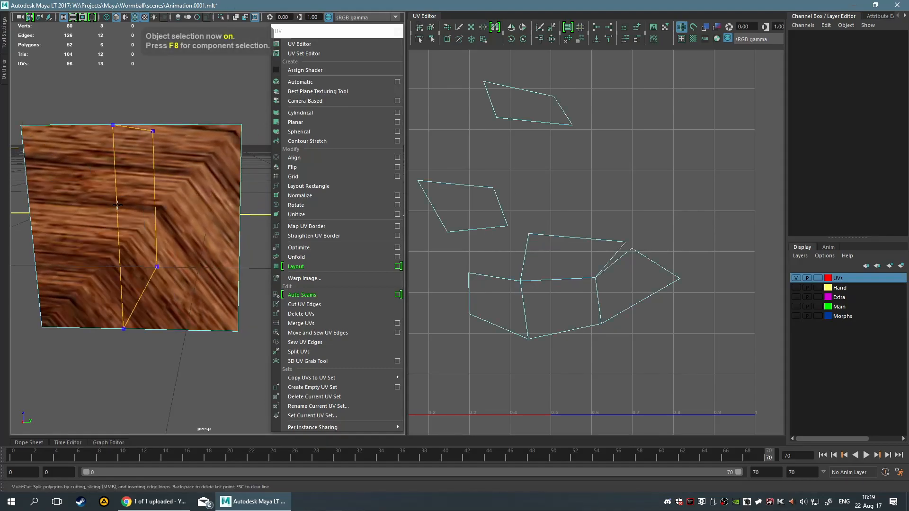
{"action": "left_click", "coordinate": [129, 274], "text": "ctrl"}
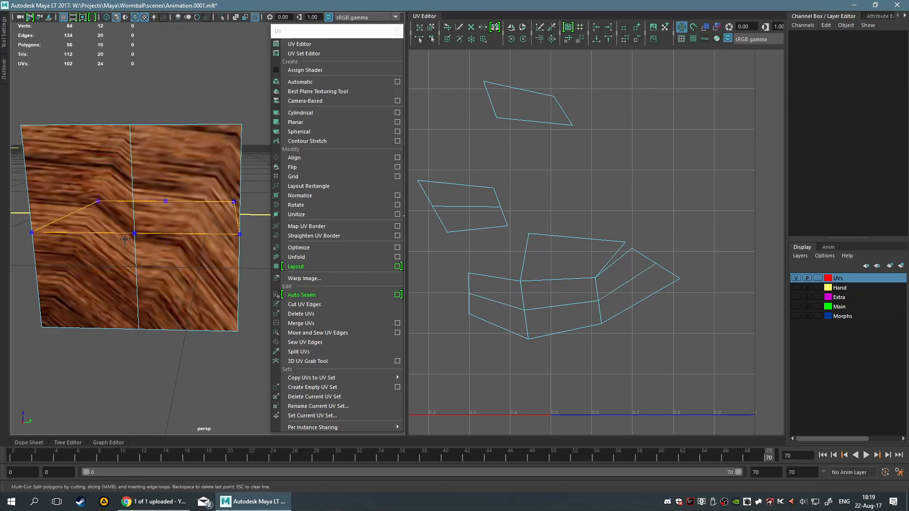
{"action": "left_click", "coordinate": [132, 212], "text": "ctrl"}
{"action": "left_click", "coordinate": [121, 287], "text": "ctrl"}
{"action": "left_click", "coordinate": [133, 179], "text": "ctrl"}
{"action": "left_click", "coordinate": [137, 278], "text": "ctrl"}
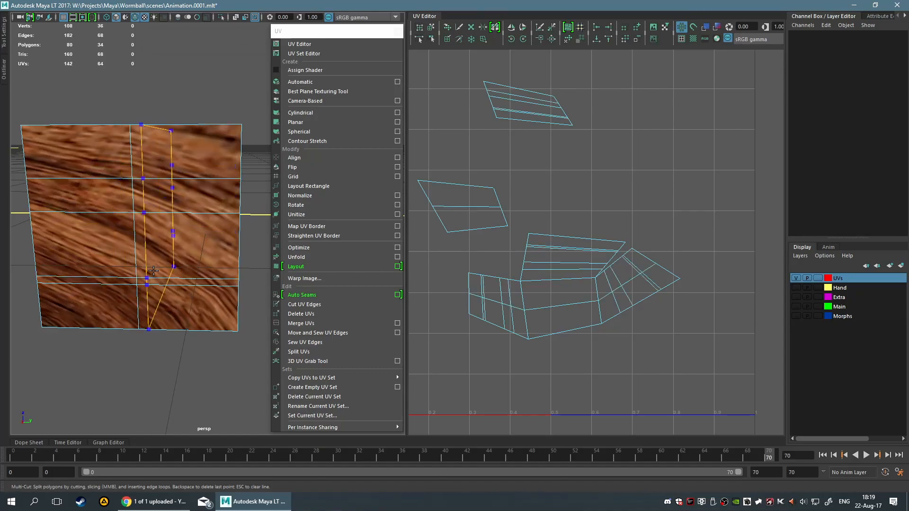
{"action": "left_click", "coordinate": [136, 233], "text": "ctrl"}
{"action": "left_click", "coordinate": [139, 247], "text": "ctrl"}
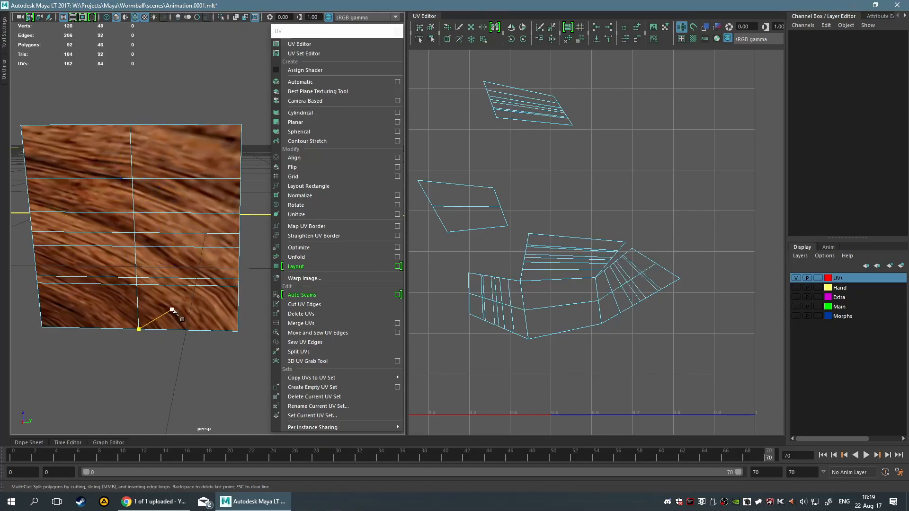
Add further vertical edge loops across the cube's adjacent side with Multi-Cut
{"action": "left_click_drag", "start_coordinate": [260, 303], "coordinate": [125, 342], "text": "alt"}
{"action": "left_click", "coordinate": [175, 244], "text": "ctrl"}
{"action": "left_click", "coordinate": [232, 231], "text": "ctrl"}
{"action": "left_click", "coordinate": [192, 246], "text": "ctrl"}
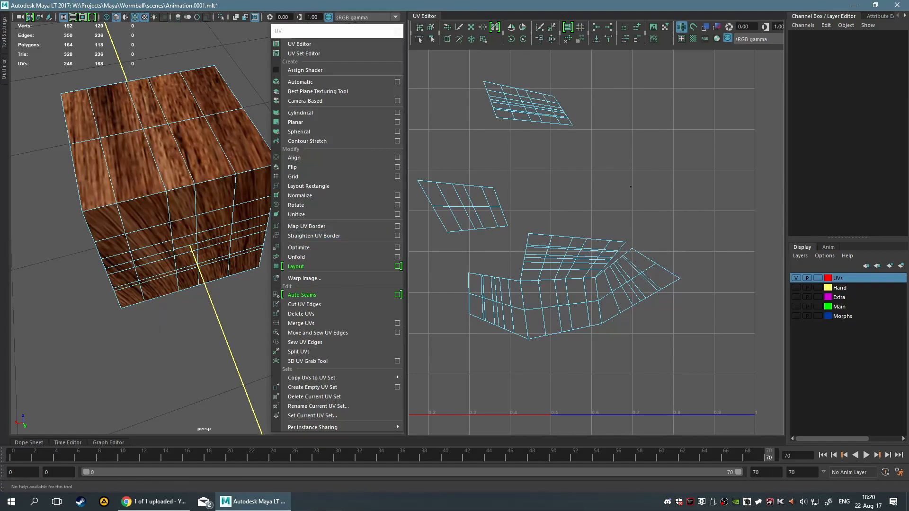
Select the subdivided cube, switch its layout to UV component editing, and distort the large shell with Smear UV Tool strokes
{"action": "key", "text": "F8"}
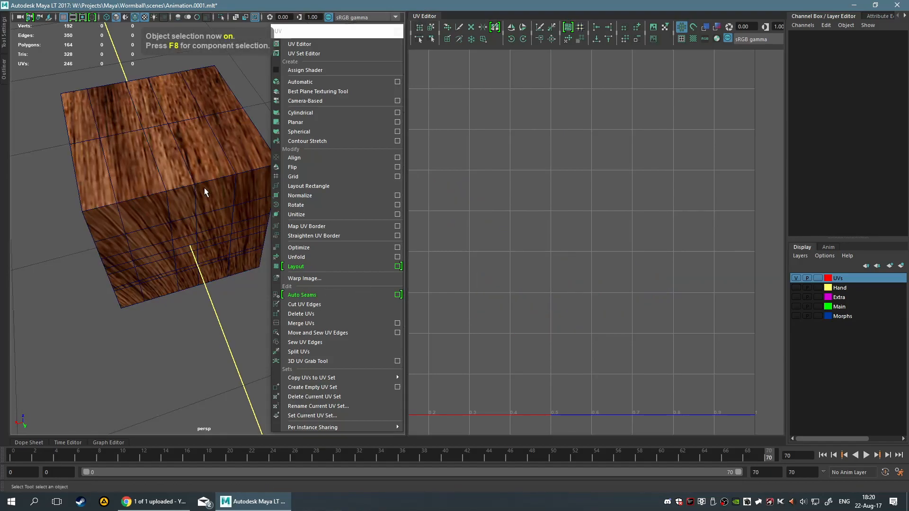
{"action": "left_click", "coordinate": [204, 188]}
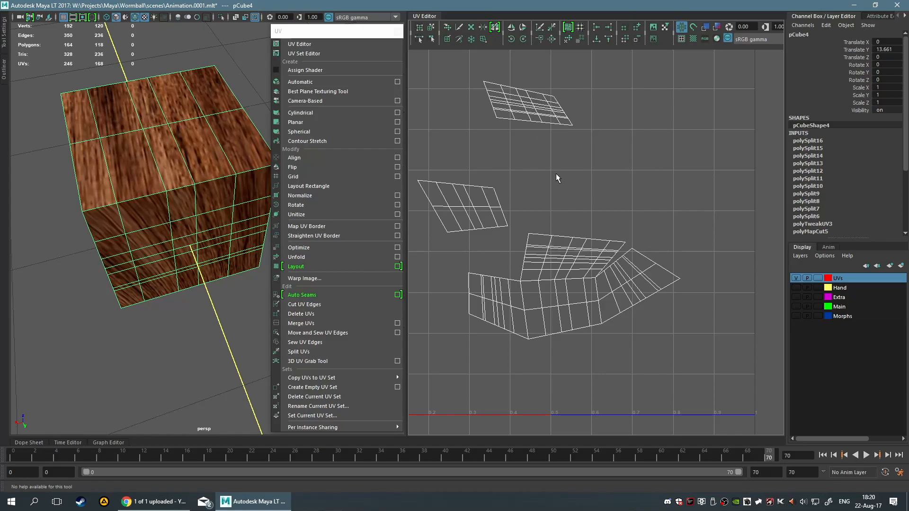
{"action": "right_click", "coordinate": [600, 180]}
{"action": "left_click", "coordinate": [563, 169]}
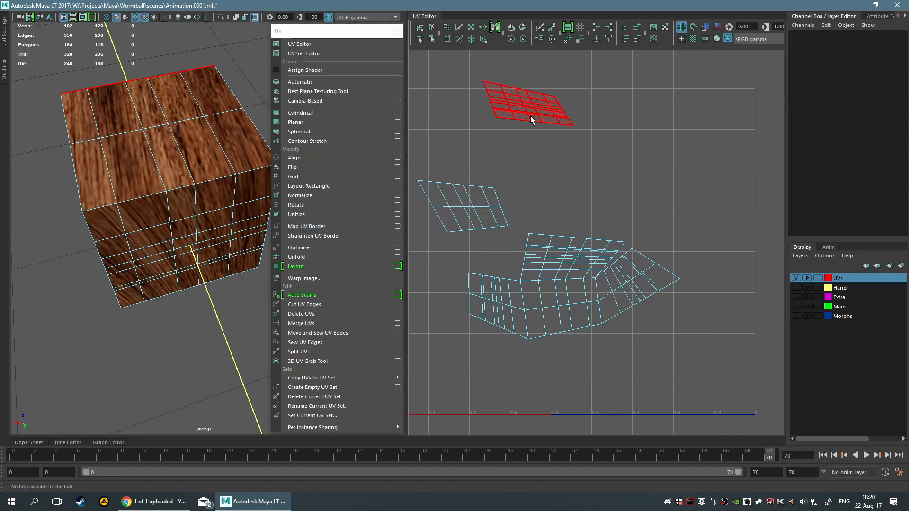
{"action": "left_click", "coordinate": [483, 39]}
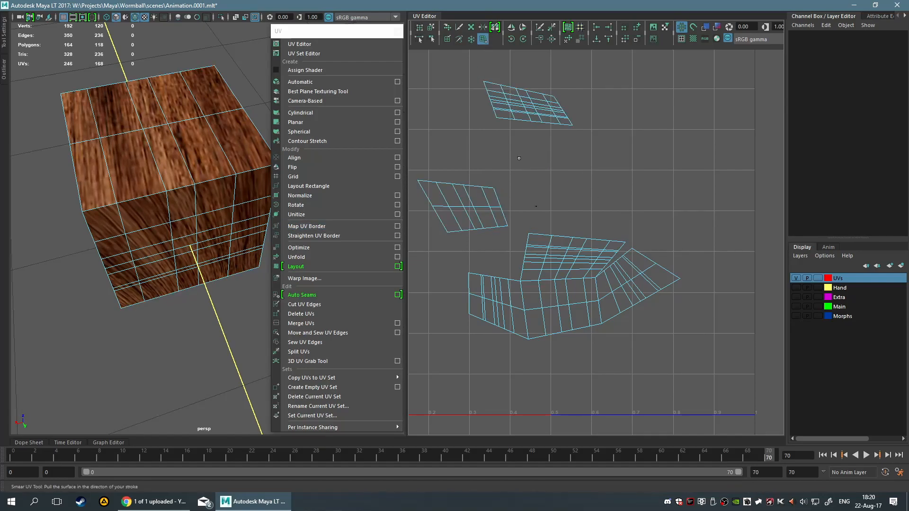
{"action": "mouse_move", "coordinate": [552, 320]}
{"action": "left_mouse_down"}
{"action": "mouse_move", "coordinate": [547, 336]}
{"action": "mouse_move", "coordinate": [518, 308]}
{"action": "mouse_move", "coordinate": [550, 300]}
{"action": "left_mouse_up"}
{"action": "mouse_move", "coordinate": [550, 297]}
{"action": "right_mouse_down"}
{"action": "mouse_move", "coordinate": [515, 298]}
{"action": "mouse_move", "coordinate": [520, 325]}
{"action": "mouse_move", "coordinate": [478, 314]}
{"action": "mouse_move", "coordinate": [515, 296]}
{"action": "mouse_move", "coordinate": [551, 297]}
{"action": "right_mouse_up"}
{"action": "mouse_move", "coordinate": [564, 262]}
{"action": "right_mouse_down"}
{"action": "mouse_move", "coordinate": [548, 311]}
{"action": "mouse_move", "coordinate": [589, 243]}
{"action": "mouse_move", "coordinate": [528, 263]}
{"action": "mouse_move", "coordinate": [594, 306]}
{"action": "mouse_move", "coordinate": [561, 318]}
{"action": "mouse_move", "coordinate": [568, 264]}
{"action": "mouse_move", "coordinate": [551, 256]}
{"action": "right_mouse_up"}
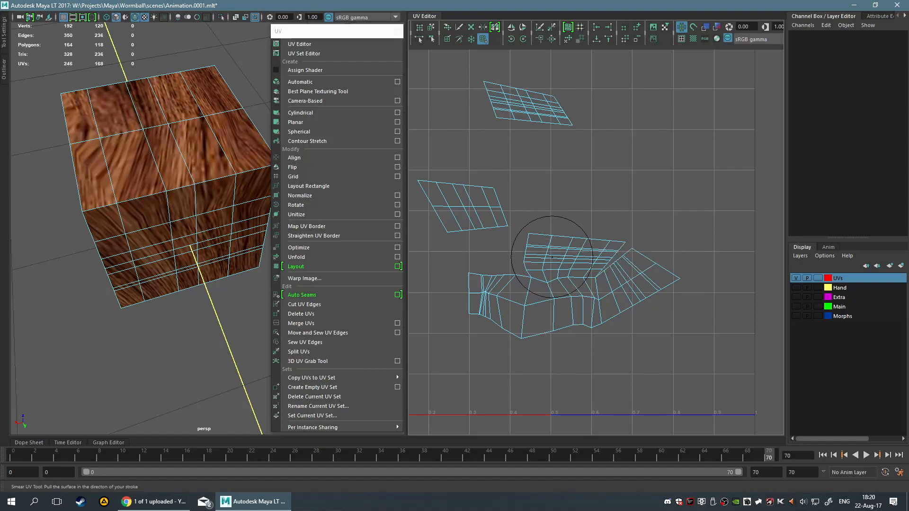
Pin the large shell's lower band of UVs and pull its unpinned upper face around with the Grab UV Tool
{"action": "right_click_drag", "start_coordinate": [570, 278], "coordinate": [568, 303]}
{"action": "mouse_move", "coordinate": [558, 309]}
{"action": "left_mouse_down"}
{"action": "mouse_move", "coordinate": [551, 311]}
{"action": "mouse_move", "coordinate": [649, 281]}
{"action": "mouse_move", "coordinate": [558, 317]}
{"action": "mouse_move", "coordinate": [487, 314]}
{"action": "mouse_move", "coordinate": [618, 294]}
{"action": "mouse_move", "coordinate": [429, 323]}
{"action": "mouse_move", "coordinate": [549, 341]}
{"action": "mouse_move", "coordinate": [655, 274]}
{"action": "mouse_move", "coordinate": [700, 325]}
{"action": "mouse_move", "coordinate": [630, 312]}
{"action": "left_mouse_up"}
{"action": "right_click", "coordinate": [621, 308]}
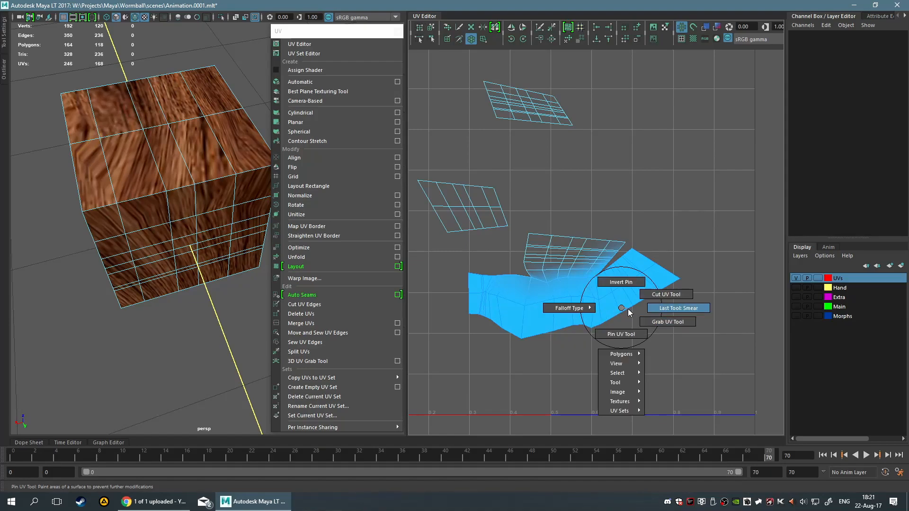
{"action": "right_click_drag", "start_coordinate": [643, 314], "coordinate": [646, 317]}
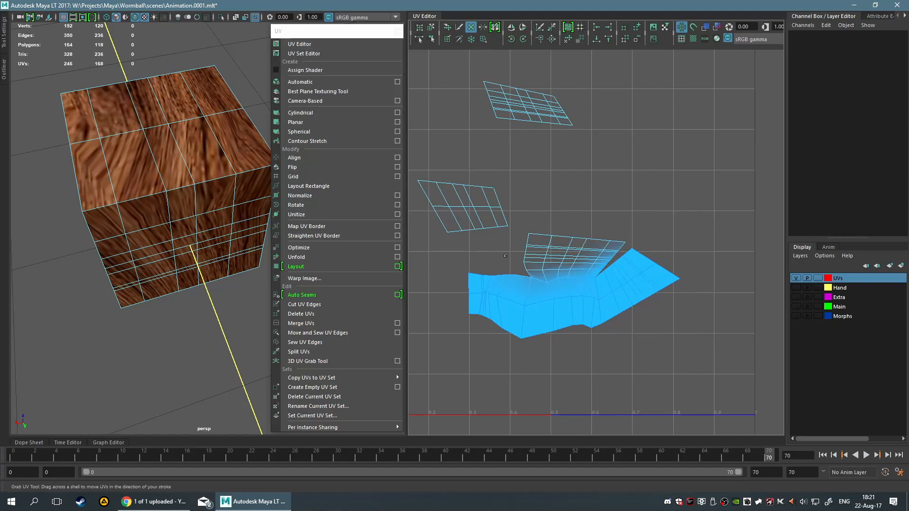
{"action": "mouse_move", "coordinate": [574, 270]}
{"action": "left_mouse_down"}
{"action": "mouse_move", "coordinate": [568, 217]}
{"action": "mouse_move", "coordinate": [582, 197]}
{"action": "mouse_move", "coordinate": [586, 279]}
{"action": "left_mouse_up"}
{"action": "mouse_move", "coordinate": [553, 251]}
{"action": "left_mouse_down"}
{"action": "mouse_move", "coordinate": [549, 223]}
{"action": "mouse_move", "coordinate": [576, 248]}
{"action": "mouse_move", "coordinate": [647, 229]}
{"action": "left_mouse_up"}
{"action": "mouse_move", "coordinate": [573, 265]}
{"action": "left_mouse_down"}
{"action": "mouse_move", "coordinate": [578, 252]}
{"action": "mouse_move", "coordinate": [600, 252]}
{"action": "mouse_move", "coordinate": [589, 253]}
{"action": "left_mouse_up"}
{"action": "left_click_drag", "start_coordinate": [539, 238], "coordinate": [528, 228]}
Apply Pinch UV Tool strokes to the unpinned upper face of the large shell
{"action": "left_click", "coordinate": [482, 27]}
{"action": "mouse_move", "coordinate": [575, 260]}
{"action": "left_mouse_down"}
{"action": "mouse_move", "coordinate": [579, 270]}
{"action": "mouse_move", "coordinate": [561, 263]}
{"action": "mouse_move", "coordinate": [574, 275]}
{"action": "mouse_move", "coordinate": [578, 253]}
{"action": "left_mouse_up"}
{"action": "left_click_drag", "start_coordinate": [574, 218], "coordinate": [553, 296]}
Even out the UV spacing of the two small detached shells with Optimize strokes
{"action": "left_click", "coordinate": [471, 28]}
{"action": "mouse_move", "coordinate": [502, 211]}
{"action": "left_mouse_down"}
{"action": "mouse_move", "coordinate": [450, 202]}
{"action": "mouse_move", "coordinate": [489, 206]}
{"action": "left_mouse_up"}
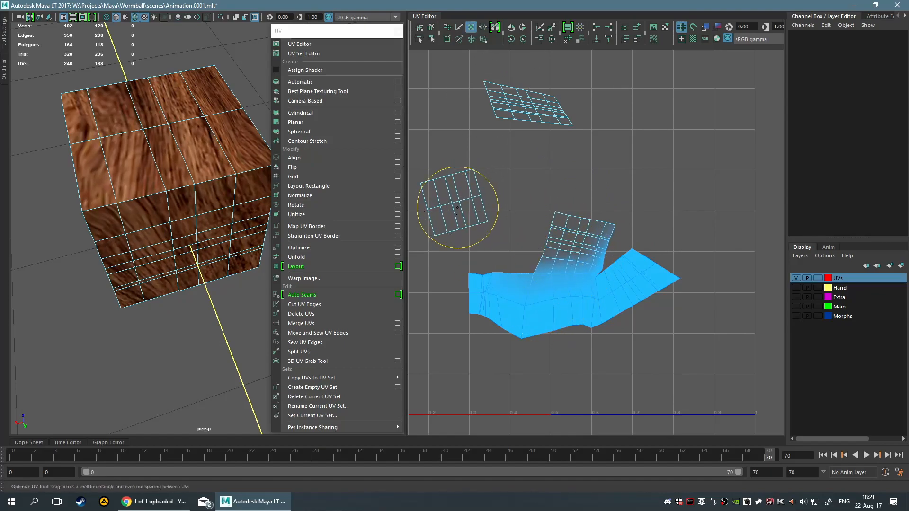
{"action": "left_click_drag", "start_coordinate": [492, 85], "coordinate": [536, 110]}
{"action": "right_click_drag", "start_coordinate": [550, 80], "coordinate": [560, 80], "text": "shift"}
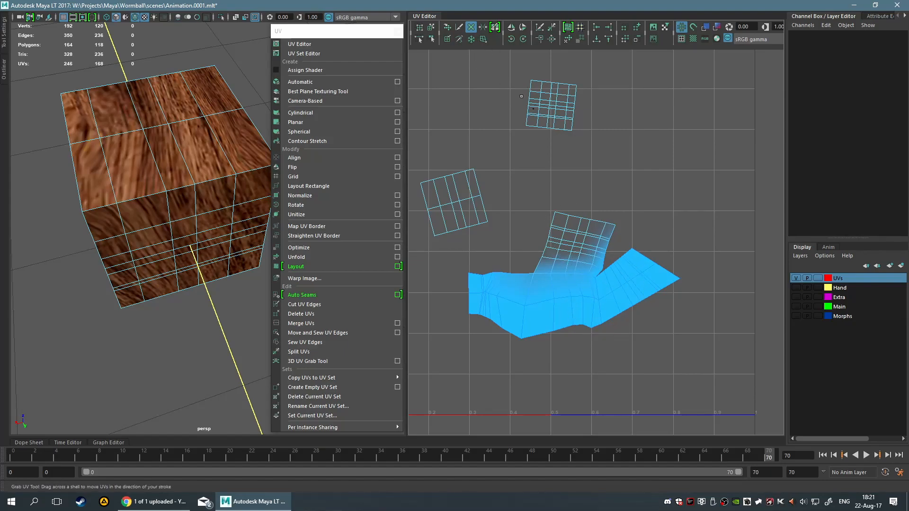
Invert the UV pinning and deform the large shell's freed lower band with Optimize and Grab strokes
{"action": "mouse_move", "coordinate": [591, 278]}
{"action": "right_mouse_down"}
{"action": "mouse_move", "coordinate": [582, 333]}
{"action": "mouse_move", "coordinate": [580, 325]}
{"action": "right_mouse_up"}
{"action": "right_click_drag", "start_coordinate": [664, 376], "coordinate": [663, 392]}
{"action": "mouse_move", "coordinate": [482, 287]}
{"action": "left_mouse_down"}
{"action": "mouse_move", "coordinate": [509, 329]}
{"action": "mouse_move", "coordinate": [449, 248]}
{"action": "mouse_move", "coordinate": [505, 299]}
{"action": "left_mouse_up"}
{"action": "key", "text": "ctrl+z"}
{"action": "mouse_move", "coordinate": [632, 318]}
{"action": "left_mouse_down"}
{"action": "mouse_move", "coordinate": [592, 332]}
{"action": "mouse_move", "coordinate": [633, 320]}
{"action": "mouse_move", "coordinate": [648, 293]}
{"action": "mouse_move", "coordinate": [649, 256]}
{"action": "mouse_move", "coordinate": [695, 252]}
{"action": "left_mouse_up"}
{"action": "key", "text": "ctrl+z"}
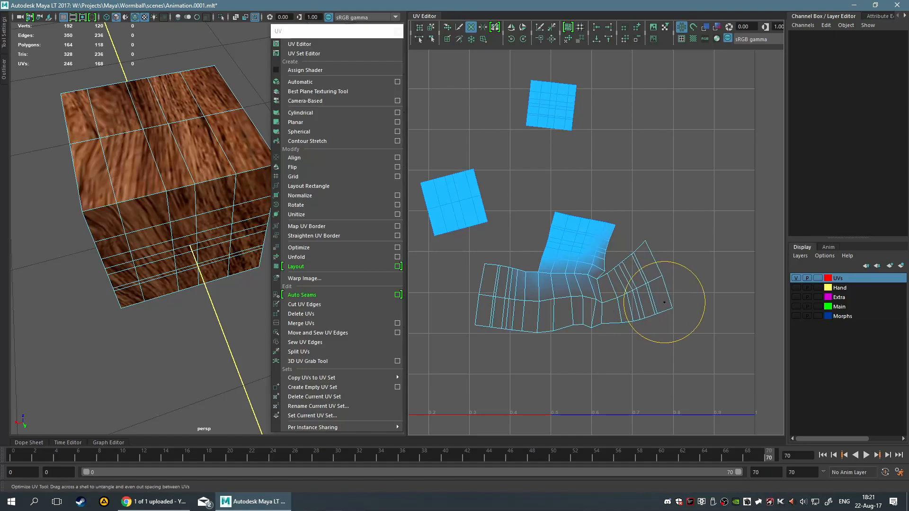
{"action": "mouse_move", "coordinate": [569, 310]}
{"action": "left_mouse_down"}
{"action": "mouse_move", "coordinate": [584, 313]}
{"action": "mouse_move", "coordinate": [507, 286]}
{"action": "mouse_move", "coordinate": [671, 270]}
{"action": "mouse_move", "coordinate": [599, 290]}
{"action": "mouse_move", "coordinate": [615, 279]}
{"action": "mouse_move", "coordinate": [615, 246]}
{"action": "mouse_move", "coordinate": [612, 287]}
{"action": "mouse_move", "coordinate": [638, 287]}
{"action": "mouse_move", "coordinate": [619, 274]}
{"action": "mouse_move", "coordinate": [700, 284]}
{"action": "mouse_move", "coordinate": [639, 294]}
{"action": "mouse_move", "coordinate": [609, 269]}
{"action": "mouse_move", "coordinate": [615, 284]}
{"action": "mouse_move", "coordinate": [596, 284]}
{"action": "left_mouse_up"}
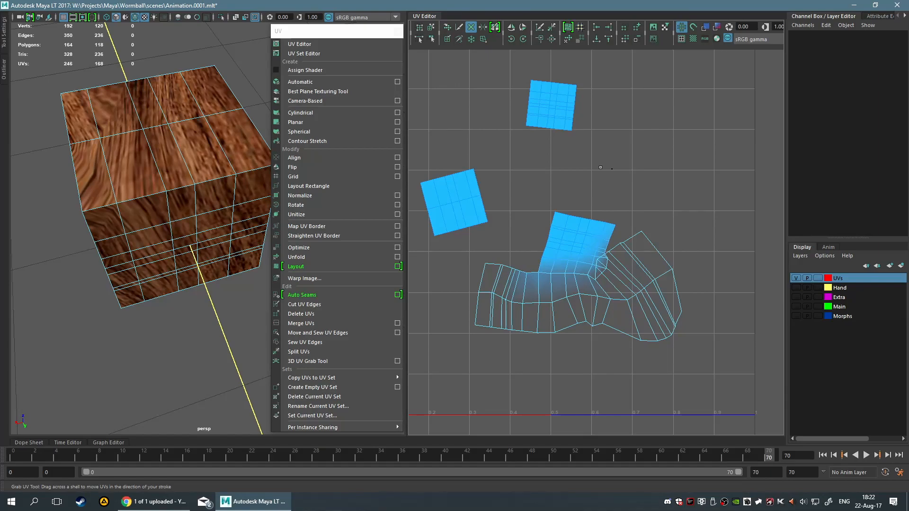
Unpin all UVs in the layout
{"action": "right_click", "coordinate": [580, 240]}
{"action": "mouse_move", "coordinate": [585, 288]}
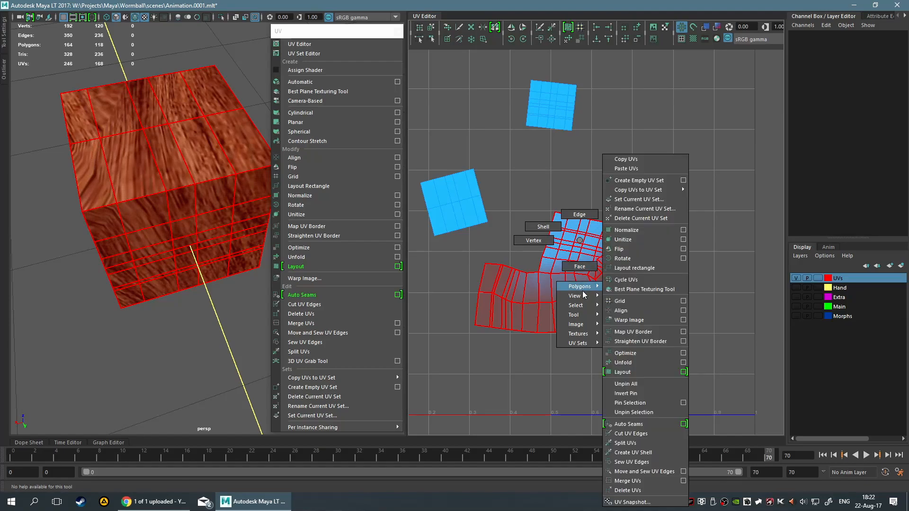
{"action": "left_click", "coordinate": [658, 379]}
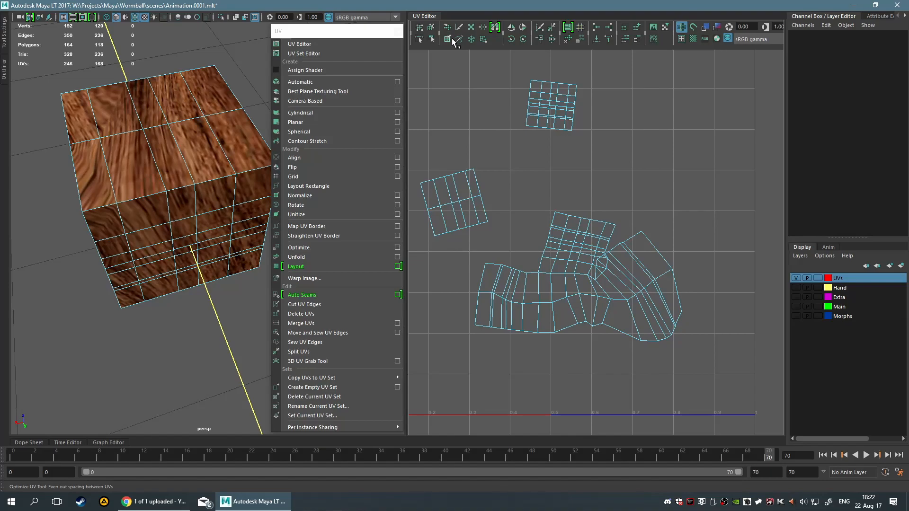
Straighten the large shell's upper face and lower band with Optimize UV Tool strokes
{"action": "left_click", "coordinate": [447, 39]}
{"action": "mouse_move", "coordinate": [564, 258]}
{"action": "left_mouse_down"}
{"action": "mouse_move", "coordinate": [638, 267]}
{"action": "mouse_move", "coordinate": [539, 247]}
{"action": "mouse_move", "coordinate": [601, 229]}
{"action": "mouse_move", "coordinate": [575, 233]}
{"action": "left_mouse_up"}
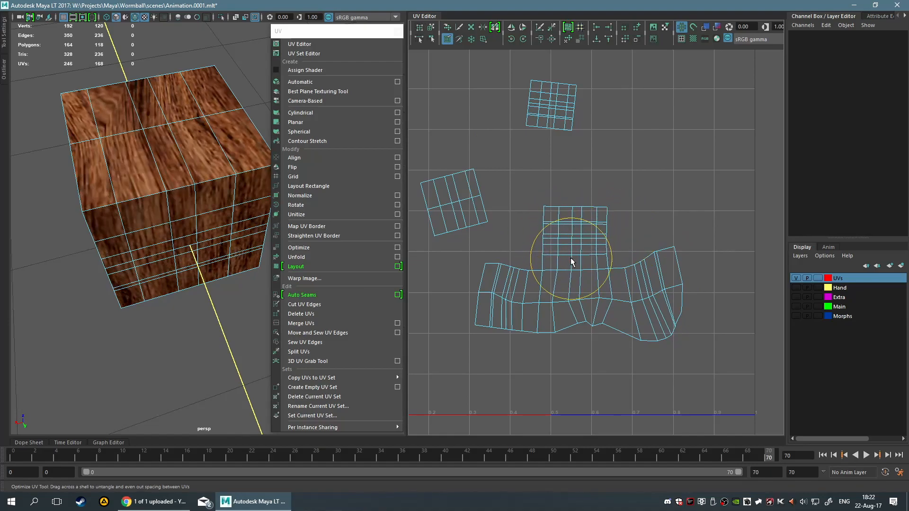
{"action": "mouse_move", "coordinate": [638, 283]}
{"action": "left_mouse_down"}
{"action": "mouse_move", "coordinate": [639, 291]}
{"action": "mouse_move", "coordinate": [652, 271]}
{"action": "mouse_move", "coordinate": [649, 358]}
{"action": "mouse_move", "coordinate": [573, 324]}
{"action": "mouse_move", "coordinate": [498, 307]}
{"action": "mouse_move", "coordinate": [634, 333]}
{"action": "mouse_move", "coordinate": [668, 278]}
{"action": "mouse_move", "coordinate": [610, 274]}
{"action": "mouse_move", "coordinate": [610, 265]}
{"action": "mouse_move", "coordinate": [599, 272]}
{"action": "mouse_move", "coordinate": [601, 298]}
{"action": "mouse_move", "coordinate": [573, 304]}
{"action": "mouse_move", "coordinate": [525, 256]}
{"action": "left_mouse_up"}
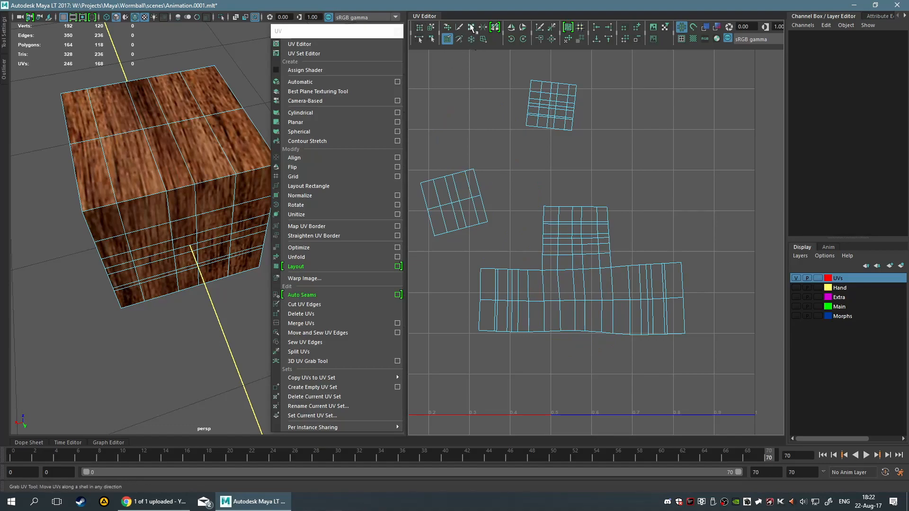
Pinch the UVs below the large shell's upper face and pull the lower band out of shape with a Grab UV Tool stroke
{"action": "mouse_move", "coordinate": [558, 261]}
{"action": "left_mouse_down"}
{"action": "mouse_move", "coordinate": [587, 268]}
{"action": "mouse_move", "coordinate": [567, 248]}
{"action": "mouse_move", "coordinate": [573, 320]}
{"action": "mouse_move", "coordinate": [613, 285]}
{"action": "mouse_move", "coordinate": [602, 317]}
{"action": "left_mouse_up"}
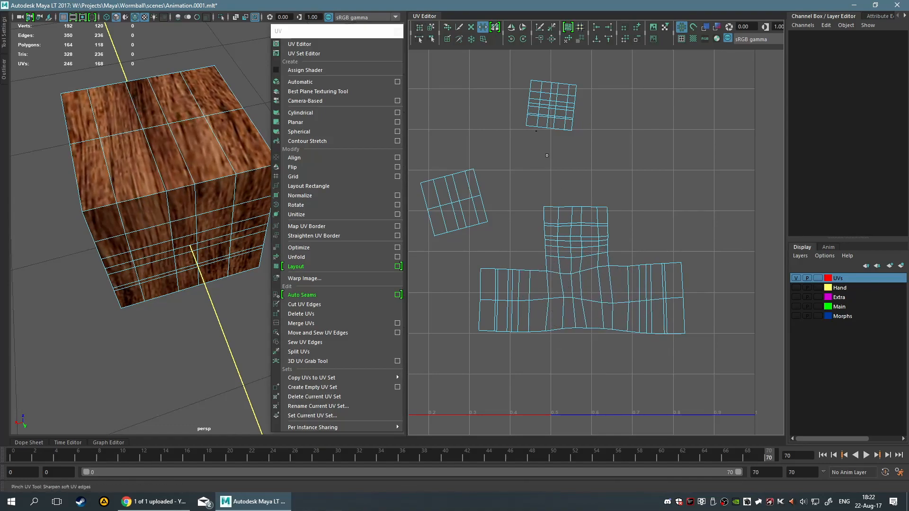
{"action": "left_click", "coordinate": [472, 27]}
{"action": "mouse_move", "coordinate": [616, 317]}
{"action": "left_mouse_down"}
{"action": "mouse_move", "coordinate": [578, 375]}
{"action": "mouse_move", "coordinate": [623, 305]}
{"action": "mouse_move", "coordinate": [619, 314]}
{"action": "mouse_move", "coordinate": [604, 305]}
{"action": "mouse_move", "coordinate": [631, 310]}
{"action": "mouse_move", "coordinate": [612, 301]}
{"action": "left_mouse_up"}
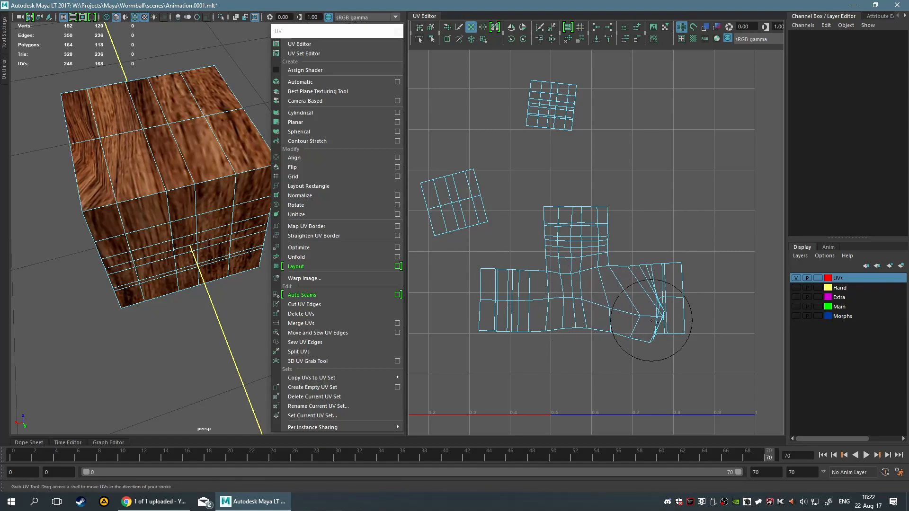
Stretch the large shell's upper face and lower band sideways with long Grab UV Tool strokes
{"action": "scroll", "coordinate": [634, 317], "scroll_direction": "up", "scroll_amount": 3}
{"action": "middle_click_drag", "start_coordinate": [600, 290], "coordinate": [455, 207], "text": "alt"}
{"action": "scroll", "coordinate": [438, 203], "scroll_direction": "down", "scroll_amount": 3}
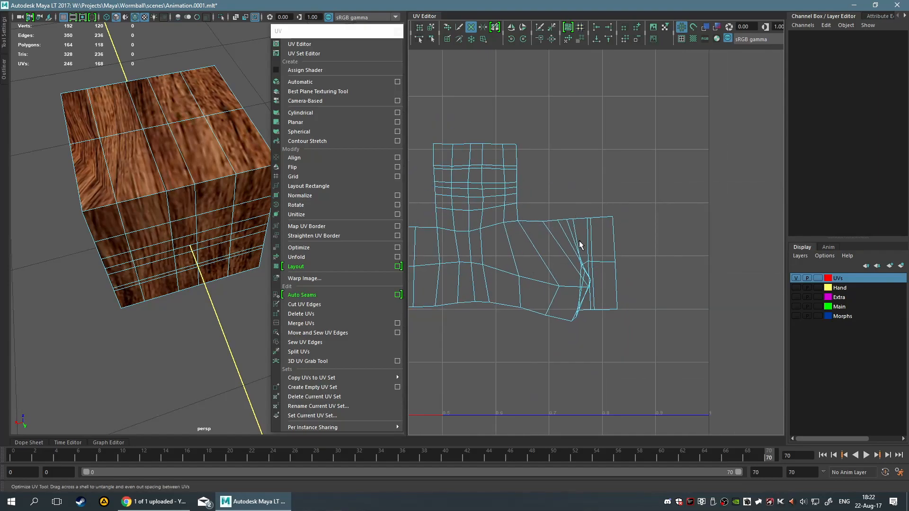
{"action": "mouse_move", "coordinate": [492, 202]}
{"action": "left_mouse_down"}
{"action": "mouse_move", "coordinate": [649, 138]}
{"action": "mouse_move", "coordinate": [702, 137]}
{"action": "left_mouse_up"}
{"action": "left_click_drag", "start_coordinate": [547, 246], "coordinate": [689, 244]}
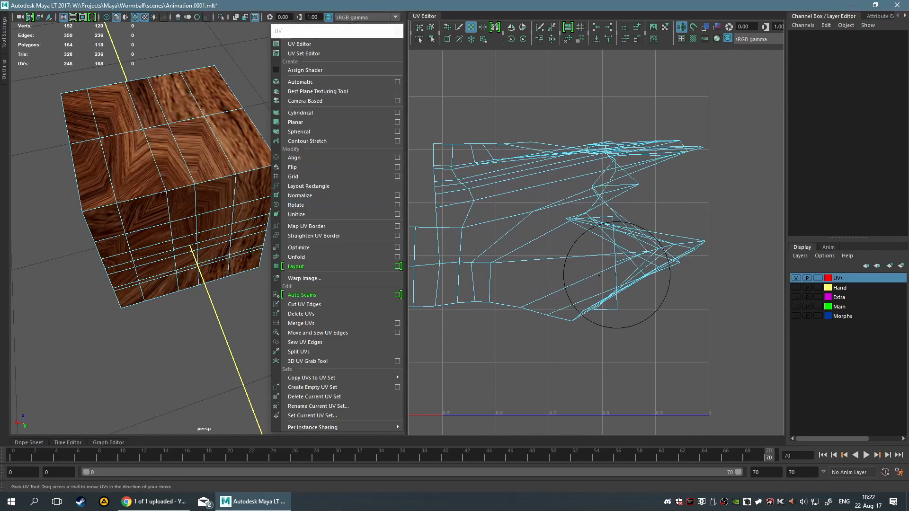
{"action": "scroll", "coordinate": [568, 269], "scroll_direction": "down", "scroll_amount": 3}
{"action": "left_click_drag", "start_coordinate": [540, 260], "coordinate": [493, 259]}
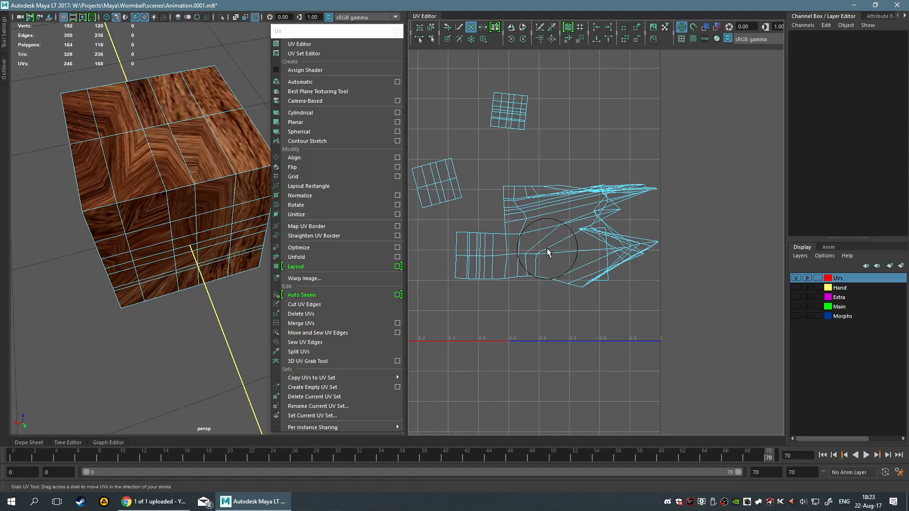
Paint pins over the large shell's lower band and adjoining UVs with the Pin UV Tool
{"action": "mouse_move", "coordinate": [556, 246]}
{"action": "right_mouse_down"}
{"action": "mouse_move", "coordinate": [529, 243]}
{"action": "mouse_move", "coordinate": [566, 279]}
{"action": "mouse_move", "coordinate": [559, 256]}
{"action": "right_mouse_up"}
{"action": "mouse_move", "coordinate": [546, 264]}
{"action": "left_mouse_down"}
{"action": "mouse_move", "coordinate": [620, 234]}
{"action": "mouse_move", "coordinate": [571, 268]}
{"action": "left_mouse_up"}
{"action": "mouse_move", "coordinate": [533, 236]}
{"action": "right_mouse_down"}
{"action": "mouse_move", "coordinate": [536, 221]}
{"action": "mouse_move", "coordinate": [524, 276]}
{"action": "right_mouse_up"}
{"action": "mouse_move", "coordinate": [524, 276]}
{"action": "left_mouse_down"}
{"action": "mouse_move", "coordinate": [467, 240]}
{"action": "mouse_move", "coordinate": [501, 260]}
{"action": "mouse_move", "coordinate": [451, 277]}
{"action": "left_mouse_up"}
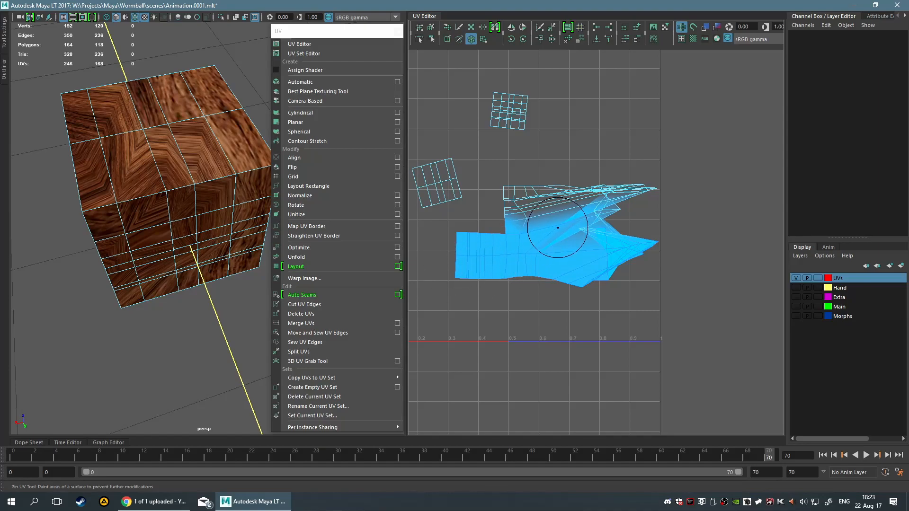
{"action": "left_click", "coordinate": [550, 213]}
Deform the unpinned part of the large shell's upper face with the Grab UV Tool
{"action": "right_click_drag", "start_coordinate": [552, 204], "coordinate": [589, 213], "text": "shift"}
{"action": "mouse_move", "coordinate": [548, 203]}
{"action": "left_mouse_down"}
{"action": "mouse_move", "coordinate": [498, 180]}
{"action": "mouse_move", "coordinate": [550, 197]}
{"action": "mouse_move", "coordinate": [528, 191]}
{"action": "mouse_move", "coordinate": [493, 201]}
{"action": "mouse_move", "coordinate": [582, 205]}
{"action": "mouse_move", "coordinate": [502, 246]}
{"action": "left_mouse_up"}
{"action": "key", "text": "shift"}
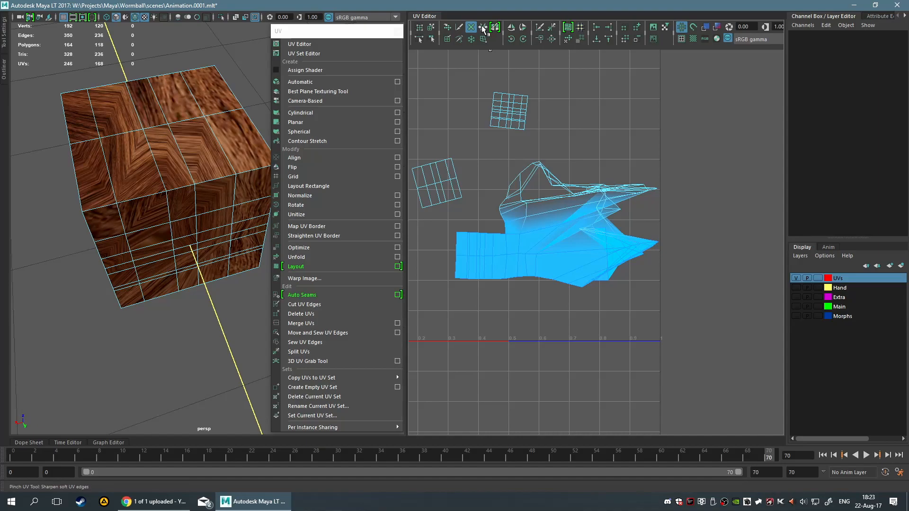
{"action": "key", "text": "shift"}
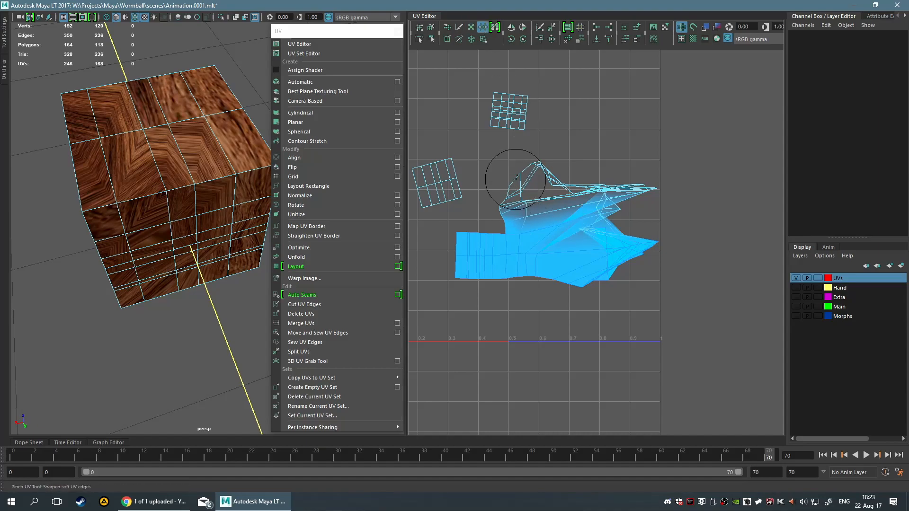
Unpin all UVs of the deformed large shell
{"action": "right_click", "coordinate": [527, 200]}
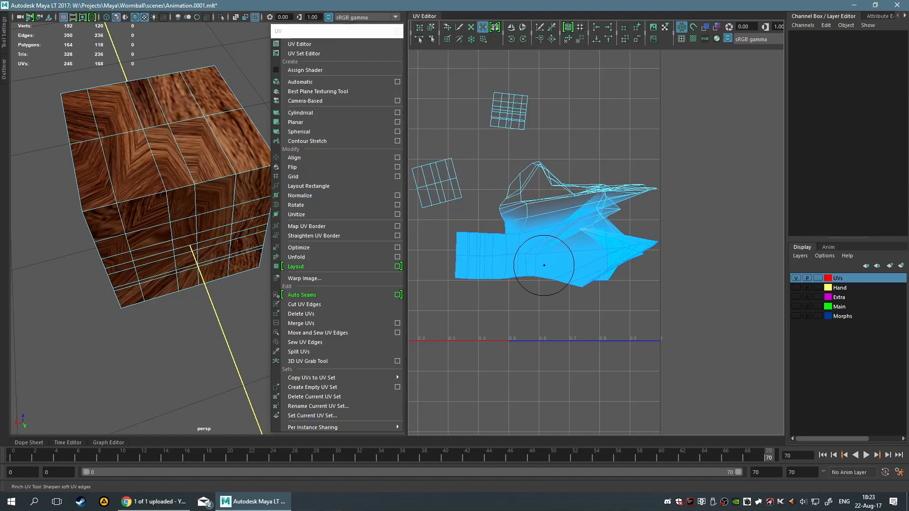
{"action": "right_click", "coordinate": [537, 193]}
{"action": "right_click", "coordinate": [536, 193]}
{"action": "right_click", "coordinate": [536, 182]}
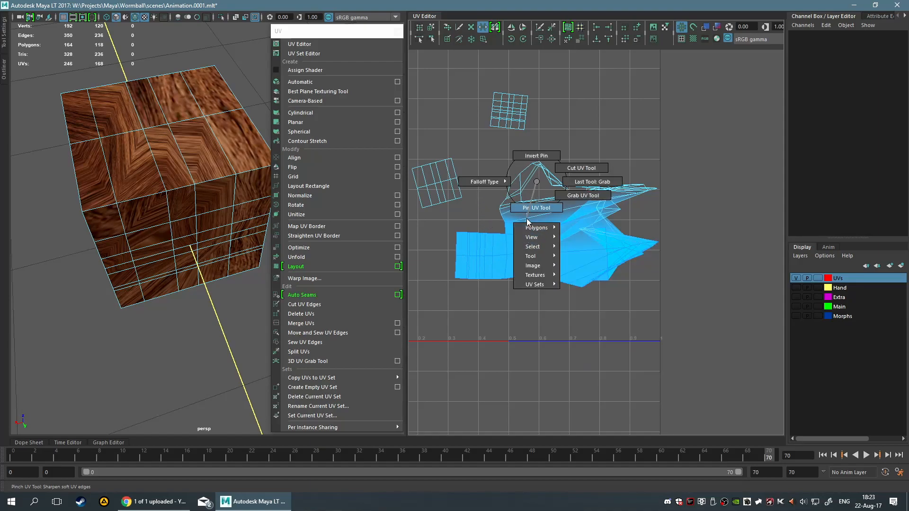
{"action": "mouse_move", "coordinate": [536, 227]}
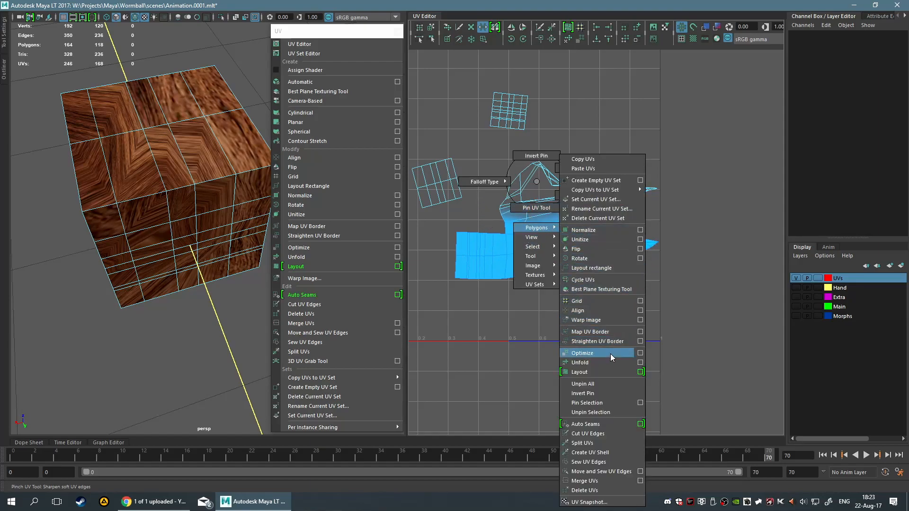
{"action": "left_click", "coordinate": [608, 382]}
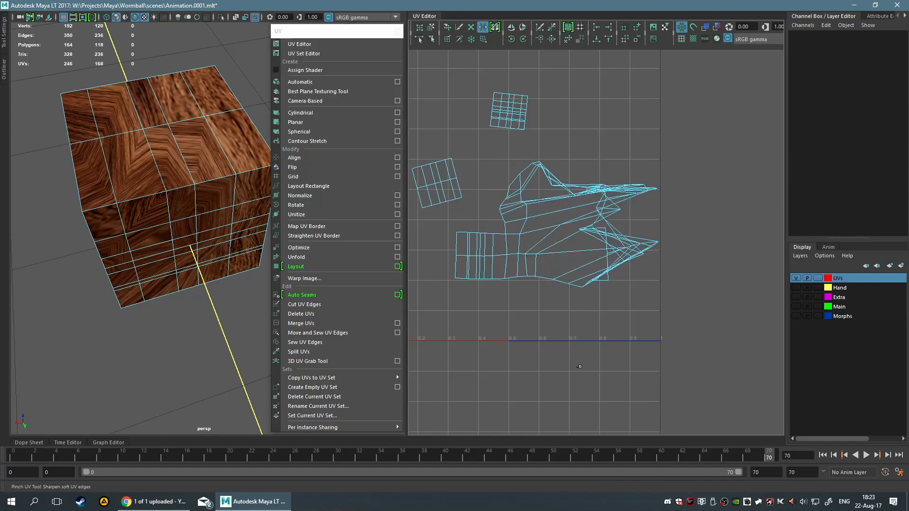
Open up the crumpled upper face of the large shell with Unfold UV Tool strokes
{"action": "scroll", "coordinate": [585, 367], "scroll_direction": "up", "scroll_amount": 4}
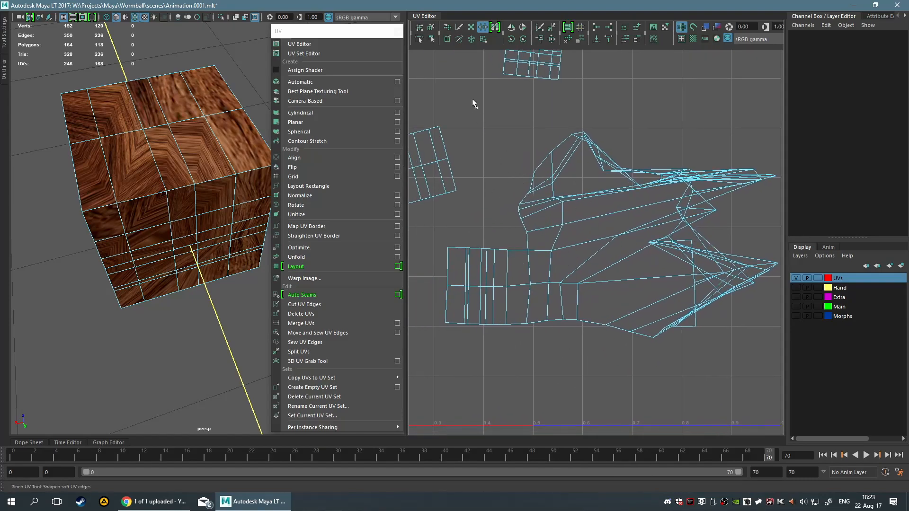
{"action": "left_click", "coordinate": [447, 27]}
{"action": "mouse_move", "coordinate": [596, 237]}
{"action": "left_mouse_down"}
{"action": "mouse_move", "coordinate": [604, 226]}
{"action": "mouse_move", "coordinate": [714, 193]}
{"action": "mouse_move", "coordinate": [582, 170]}
{"action": "mouse_move", "coordinate": [684, 143]}
{"action": "mouse_move", "coordinate": [549, 228]}
{"action": "mouse_move", "coordinate": [603, 213]}
{"action": "mouse_move", "coordinate": [557, 163]}
{"action": "mouse_move", "coordinate": [611, 84]}
{"action": "mouse_move", "coordinate": [600, 122]}
{"action": "mouse_move", "coordinate": [657, 196]}
{"action": "mouse_move", "coordinate": [532, 217]}
{"action": "mouse_move", "coordinate": [661, 225]}
{"action": "mouse_move", "coordinate": [588, 296]}
{"action": "left_mouse_up"}
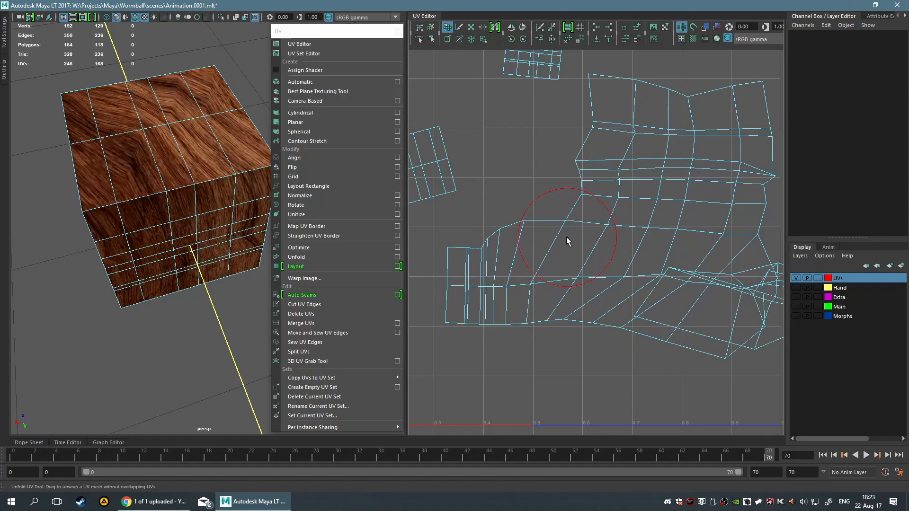
Work on the large shell's lower band and its tangled, stretched end with further Unfold UV Tool strokes
{"action": "mouse_move", "coordinate": [482, 298]}
{"action": "left_mouse_down", "text": "ctrl"}
{"action": "mouse_move", "coordinate": [518, 281]}
{"action": "mouse_move", "coordinate": [518, 298]}
{"action": "mouse_move", "coordinate": [747, 305]}
{"action": "mouse_move", "coordinate": [746, 270]}
{"action": "mouse_move", "coordinate": [691, 311]}
{"action": "mouse_move", "coordinate": [588, 309]}
{"action": "left_mouse_up", "text": "ctrl"}
{"action": "scroll", "coordinate": [525, 296], "scroll_direction": "down", "scroll_amount": 4}
{"action": "middle_click_drag", "start_coordinate": [588, 309], "coordinate": [496, 275], "text": "alt"}
{"action": "mouse_move", "coordinate": [561, 272]}
{"action": "left_mouse_down", "text": "ctrl"}
{"action": "mouse_move", "coordinate": [658, 297]}
{"action": "mouse_move", "coordinate": [744, 225]}
{"action": "left_mouse_up", "text": "ctrl"}
{"action": "right_click_drag", "start_coordinate": [744, 226], "coordinate": [661, 266], "text": "alt"}
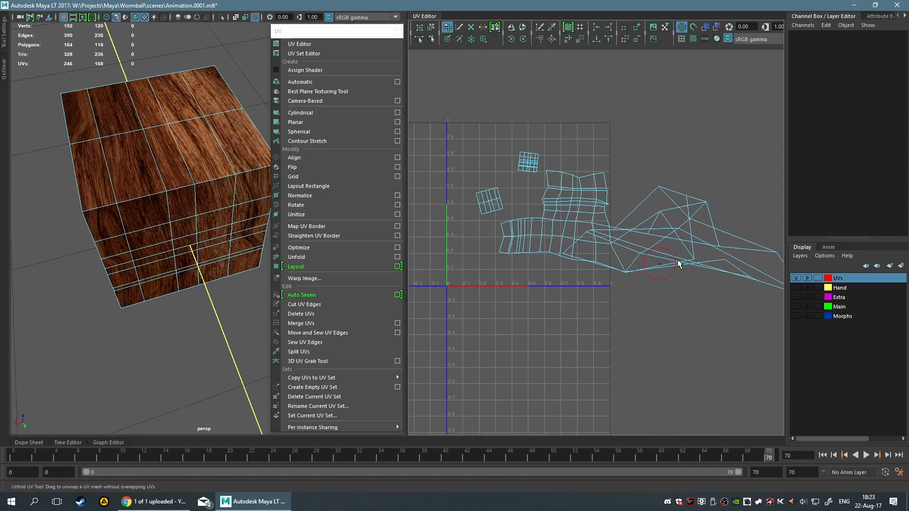
{"action": "middle_click_drag", "start_coordinate": [731, 250], "coordinate": [692, 257], "text": "alt"}
{"action": "mouse_move", "coordinate": [623, 247]}
{"action": "left_mouse_down", "text": "ctrl"}
{"action": "mouse_move", "coordinate": [593, 261]}
{"action": "mouse_move", "coordinate": [614, 270]}
{"action": "mouse_move", "coordinate": [593, 217]}
{"action": "mouse_move", "coordinate": [710, 308]}
{"action": "mouse_move", "coordinate": [558, 154]}
{"action": "left_mouse_up", "text": "ctrl"}
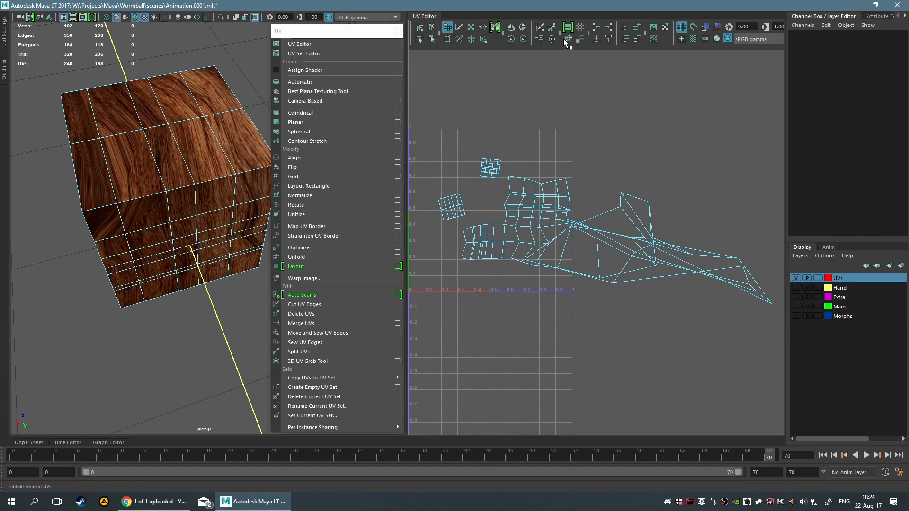
Select the whole large shell and unfold its UVs
{"action": "key", "text": "q"}
{"action": "left_click", "coordinate": [549, 230]}
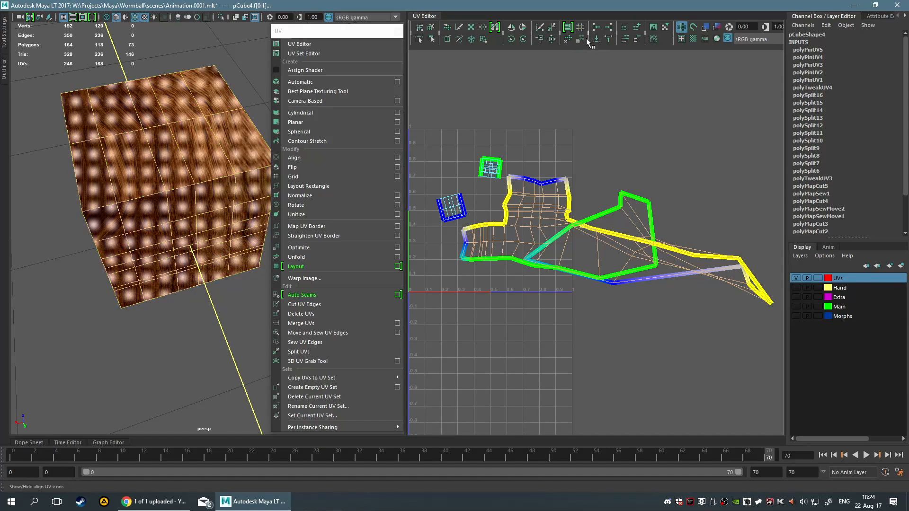
{"action": "left_click", "coordinate": [564, 39]}
{"action": "scroll", "coordinate": [595, 169], "scroll_direction": "up", "scroll_amount": 3}
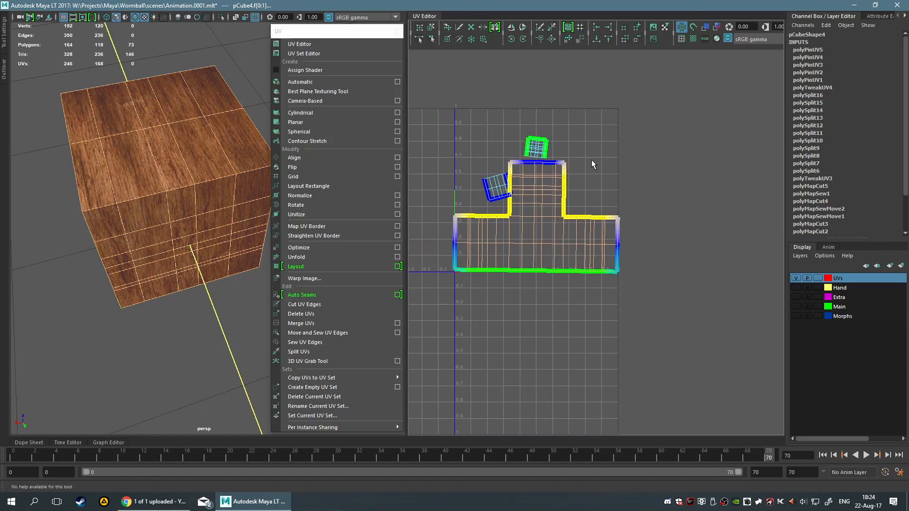
{"action": "middle_click_drag", "start_coordinate": [569, 164], "coordinate": [627, 173], "text": "alt"}
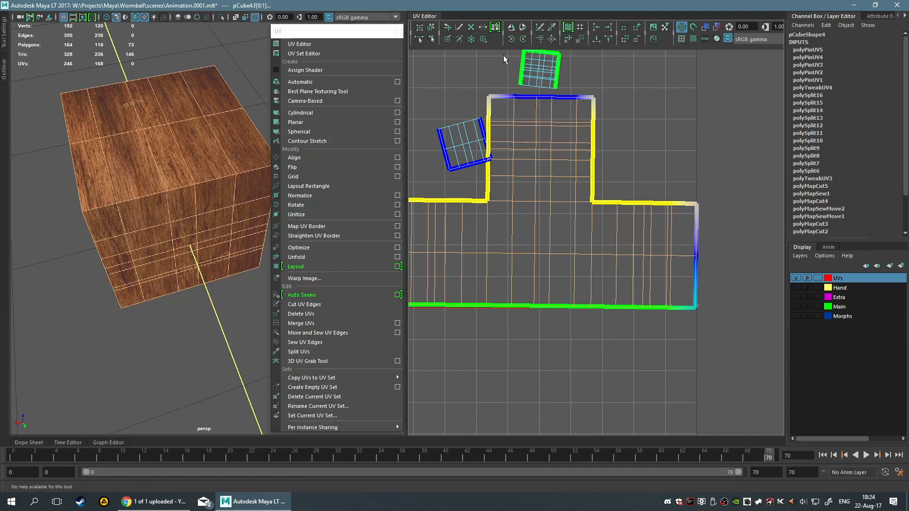
Try the Symmetrize UV Tool on the large shell with a vertical centre edge as the symmetry seam, and undo the stroke
{"action": "left_click", "coordinate": [492, 26]}
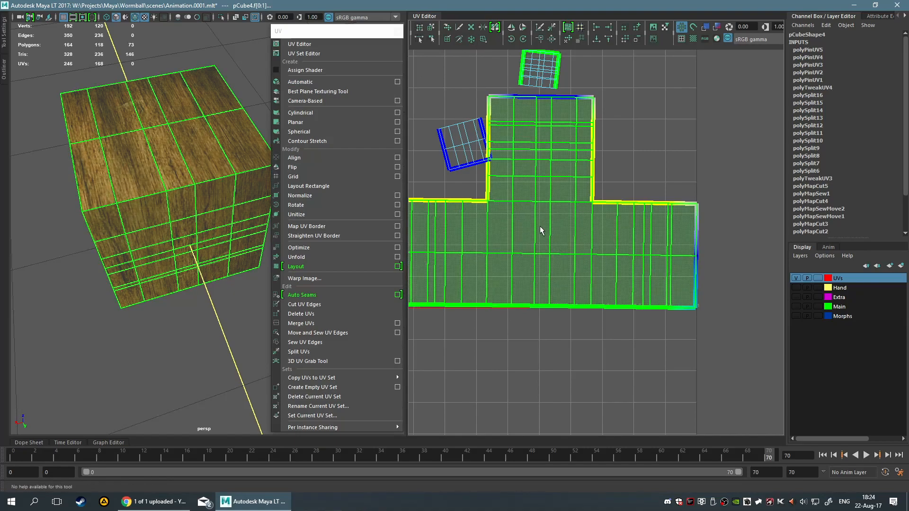
{"action": "middle_click_drag", "start_coordinate": [510, 205], "coordinate": [553, 290], "text": "alt"}
{"action": "scroll", "coordinate": [532, 145], "scroll_direction": "up", "scroll_amount": 3}
{"action": "middle_click_drag", "start_coordinate": [496, 149], "coordinate": [533, 214], "text": "alt"}
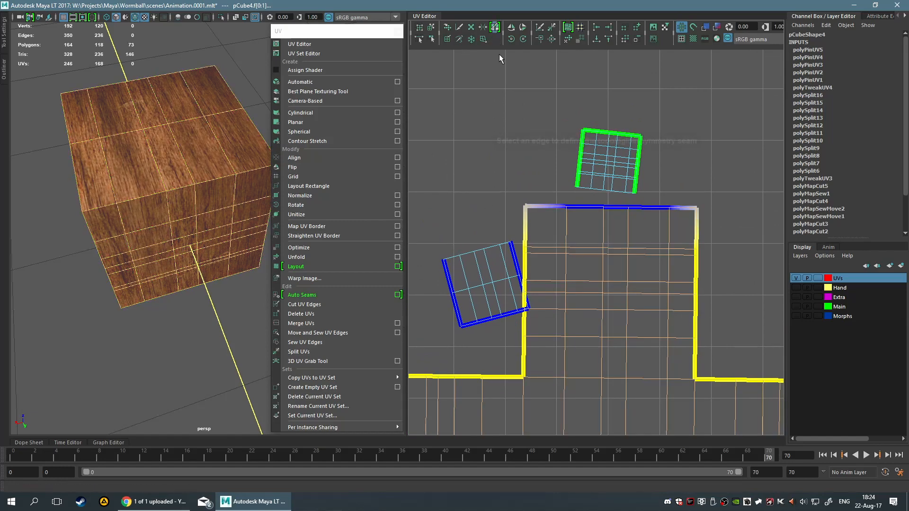
{"action": "middle_click_drag", "start_coordinate": [611, 303], "coordinate": [583, 115], "text": "alt"}
{"action": "middle_click_drag", "start_coordinate": [562, 277], "coordinate": [581, 252], "text": "alt"}
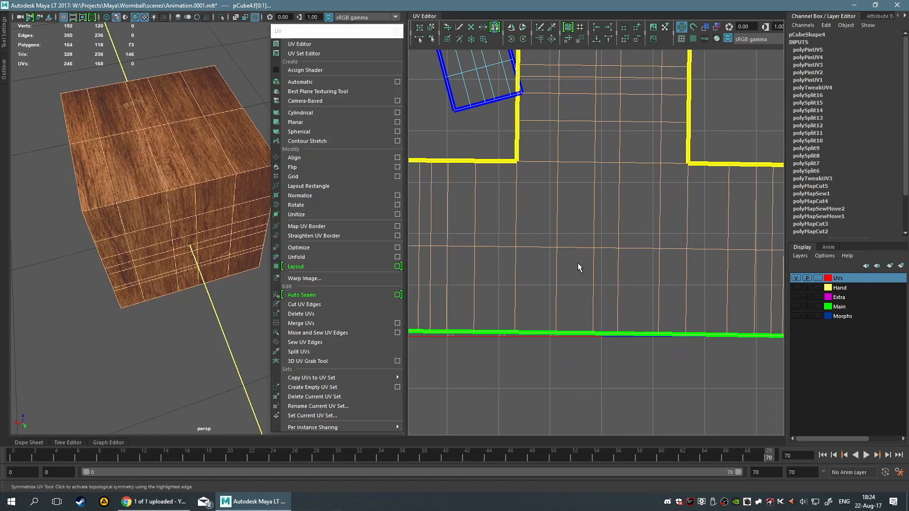
{"action": "left_click", "coordinate": [552, 272]}
{"action": "mouse_move", "coordinate": [553, 183]}
{"action": "left_mouse_down"}
{"action": "mouse_move", "coordinate": [590, 149]}
{"action": "mouse_move", "coordinate": [599, 192]}
{"action": "left_mouse_up"}
{"action": "key", "text": "ctrl+z"}
{"action": "key", "text": "ctrl+z"}
Try mirroring the large shell's upper face and lower band with Symmetrize strokes, and undo them
{"action": "left_click_drag", "start_coordinate": [556, 279], "coordinate": [571, 71]}
{"action": "left_click_drag", "start_coordinate": [600, 316], "coordinate": [604, 283]}
{"action": "scroll", "coordinate": [690, 224], "scroll_direction": "down", "scroll_amount": 3}
{"action": "middle_click_drag", "start_coordinate": [689, 225], "coordinate": [636, 267], "text": "alt"}
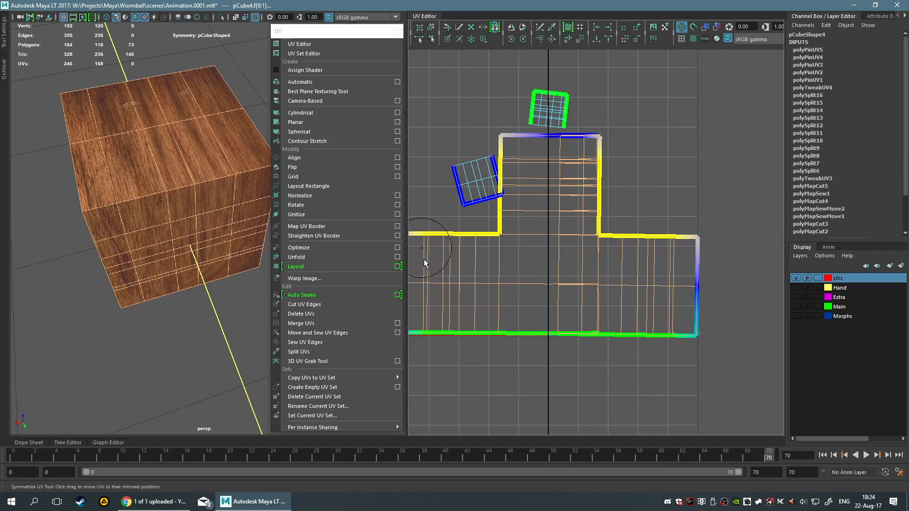
{"action": "key", "text": "ctrl+z"}
{"action": "key", "text": "ctrl+z"}
{"action": "key", "text": "ctrl+z"}
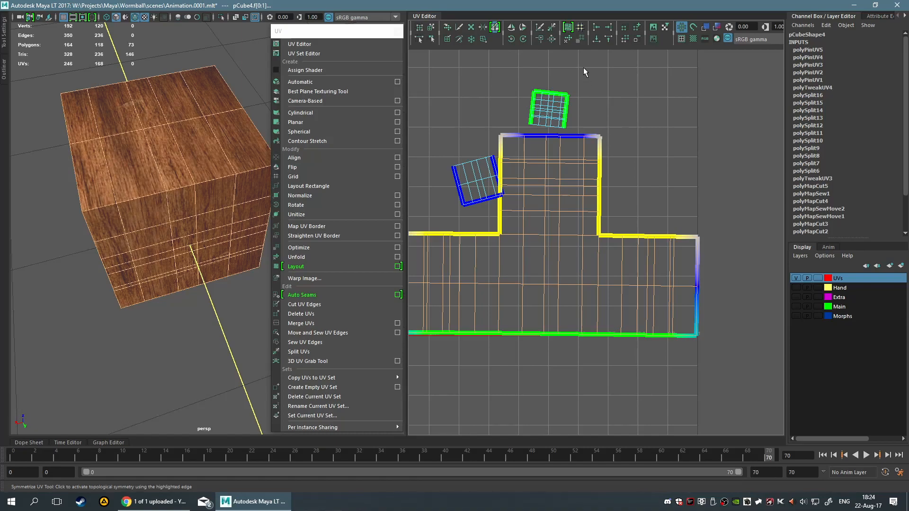
{"action": "right_click_drag", "start_coordinate": [575, 203], "coordinate": [588, 275], "text": "ctrl+shift"}
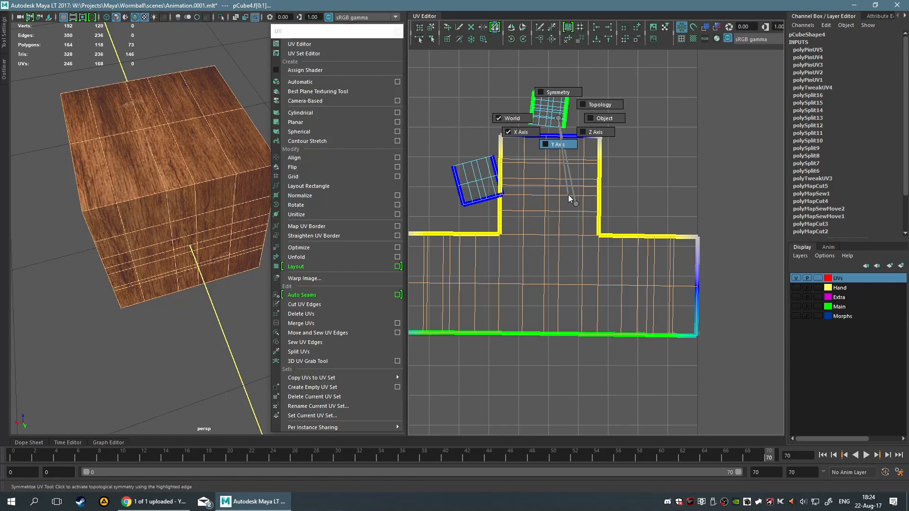
{"action": "right_click_drag", "start_coordinate": [568, 194], "coordinate": [575, 203], "text": "ctrl+shift"}
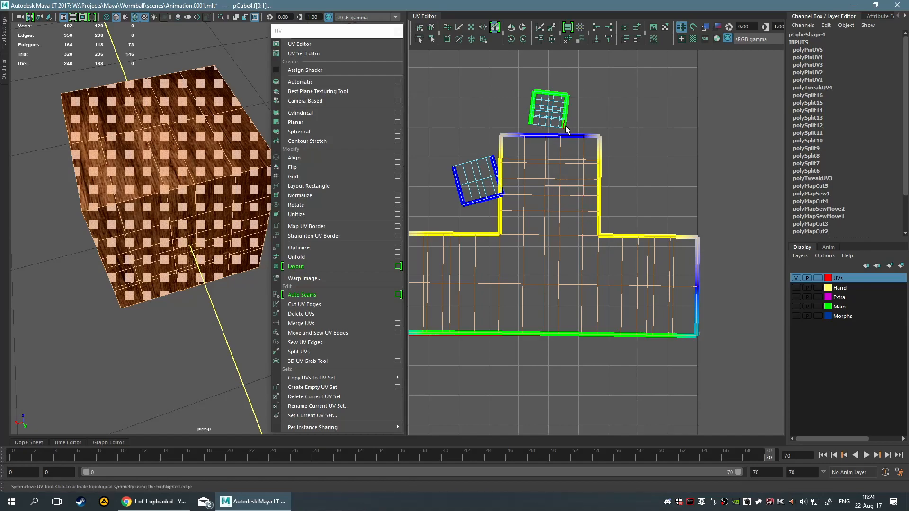
Try to symmetrize the small detached shell above the large one using one of its edges, undo the stroke and leave the tool
{"action": "scroll", "coordinate": [638, 113], "scroll_direction": "up", "scroll_amount": 2}
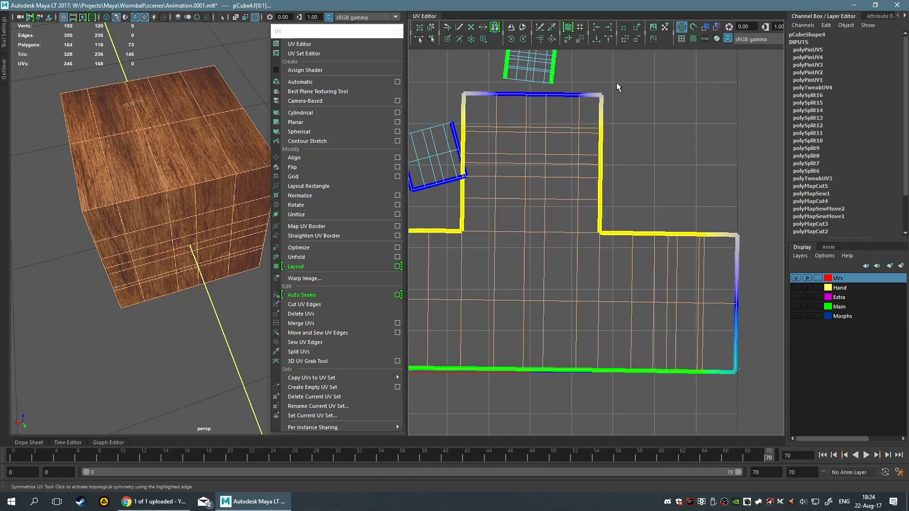
{"action": "middle_click_drag", "start_coordinate": [618, 76], "coordinate": [629, 173], "text": "alt"}
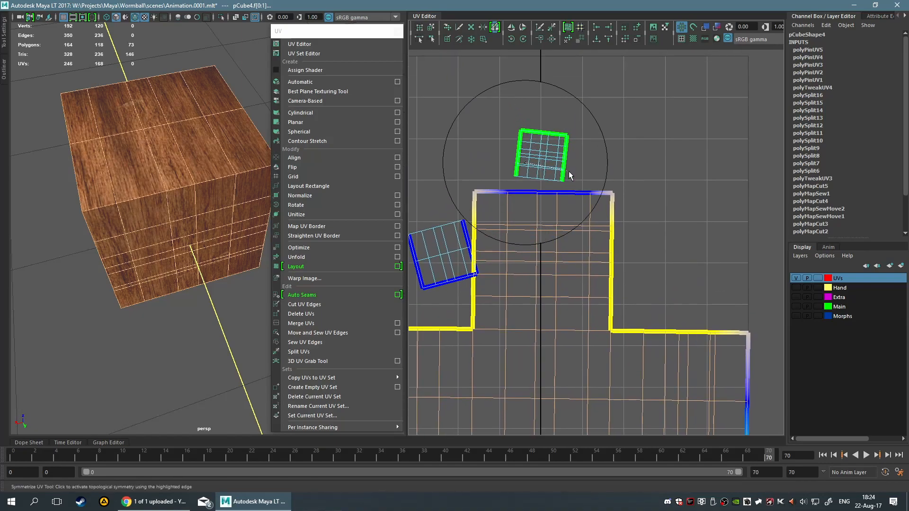
{"action": "left_click", "coordinate": [534, 170]}
{"action": "middle_click_drag", "start_coordinate": [582, 141], "coordinate": [576, 196], "text": "alt"}
{"action": "scroll", "coordinate": [524, 217], "scroll_direction": "up", "scroll_amount": 2}
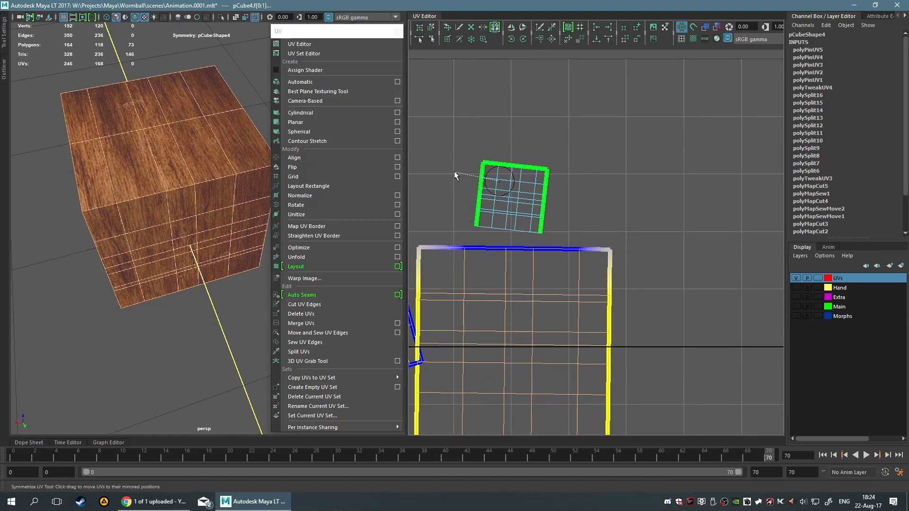
{"action": "left_click_drag", "start_coordinate": [509, 161], "coordinate": [489, 188]}
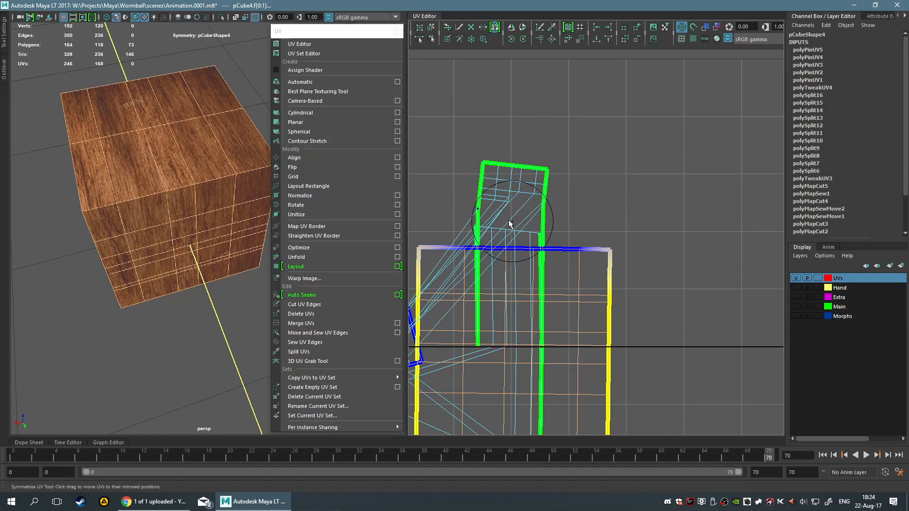
{"action": "key", "text": "ctrl+z"}
{"action": "left_click", "coordinate": [496, 31]}
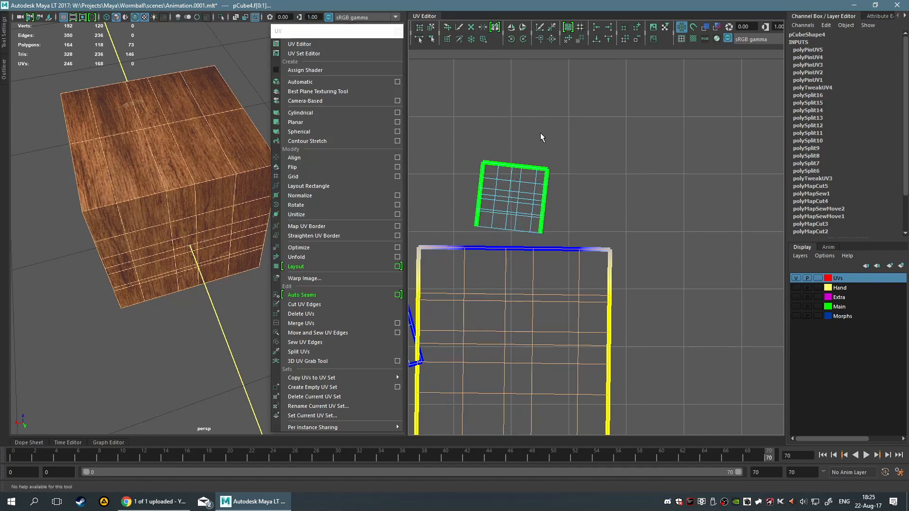
Clear the selection and select the small detached shell above the large one
{"action": "left_click", "coordinate": [540, 126]}
{"action": "left_click", "coordinate": [496, 195]}
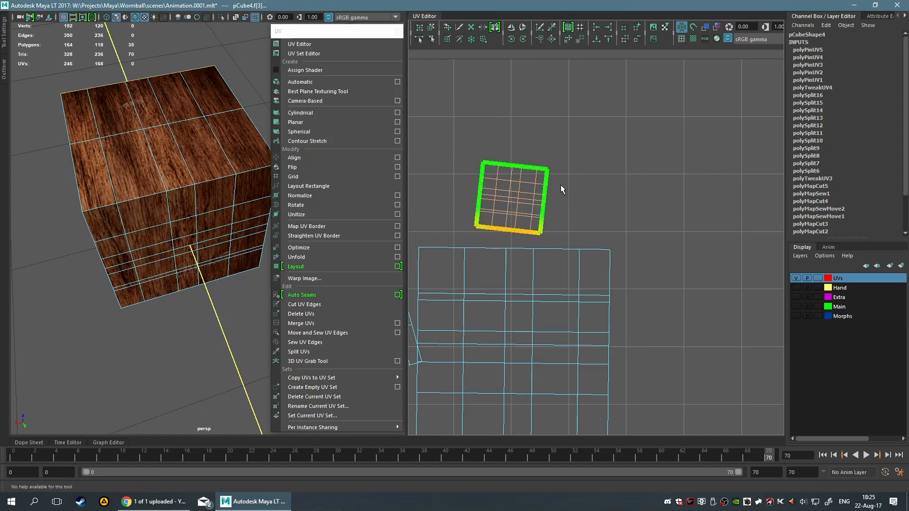
{"action": "middle_click_drag", "start_coordinate": [547, 157], "coordinate": [588, 93], "text": "alt"}
{"action": "left_click", "coordinate": [483, 252]}
{"action": "middle_click_drag", "start_coordinate": [625, 122], "coordinate": [596, 135], "text": "alt"}
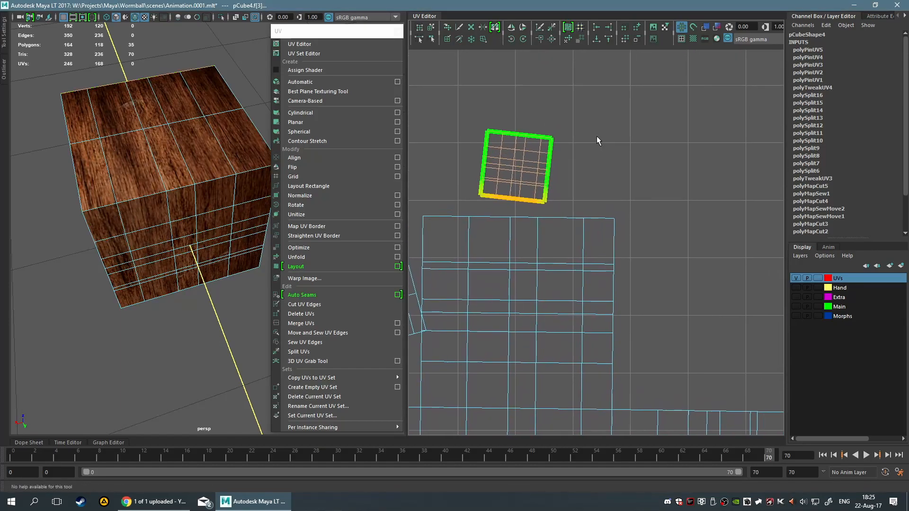
Switch the cube to object selection, reselect it and return to face selection
{"action": "key", "text": "F8"}
{"action": "left_click", "coordinate": [595, 169]}
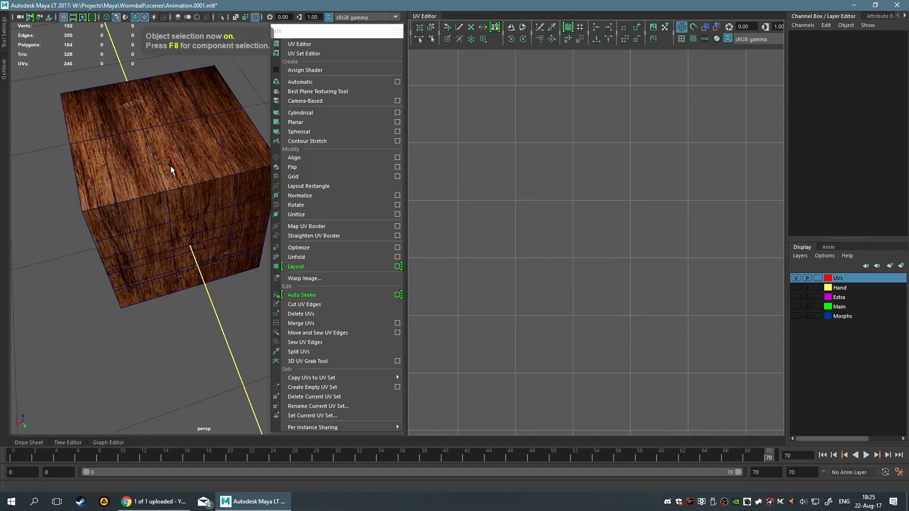
{"action": "left_click", "coordinate": [530, 167]}
{"action": "key", "text": "F8"}
{"action": "left_click", "coordinate": [531, 167]}
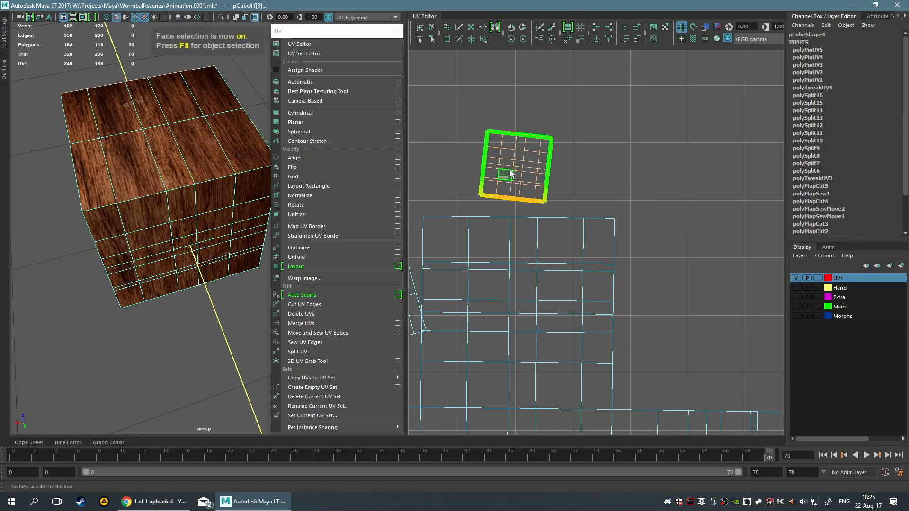
Select the small detached shell above the large one, view its cube face head-on and activate the Rotate tool
{"action": "left_click_drag", "start_coordinate": [478, 101], "coordinate": [591, 222]}
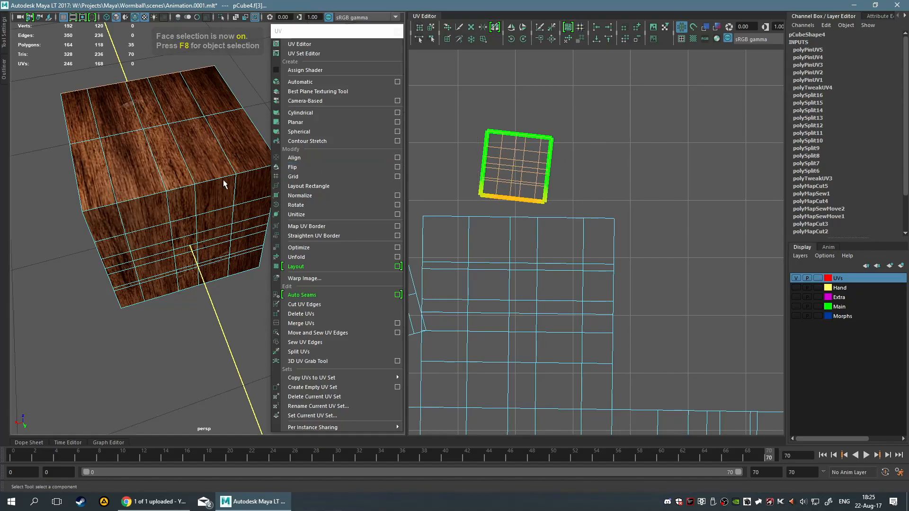
{"action": "right_click_drag", "start_coordinate": [519, 166], "coordinate": [487, 150]}
{"action": "left_click", "coordinate": [516, 167]}
{"action": "left_click_drag", "start_coordinate": [114, 183], "coordinate": [251, 180], "text": "alt"}
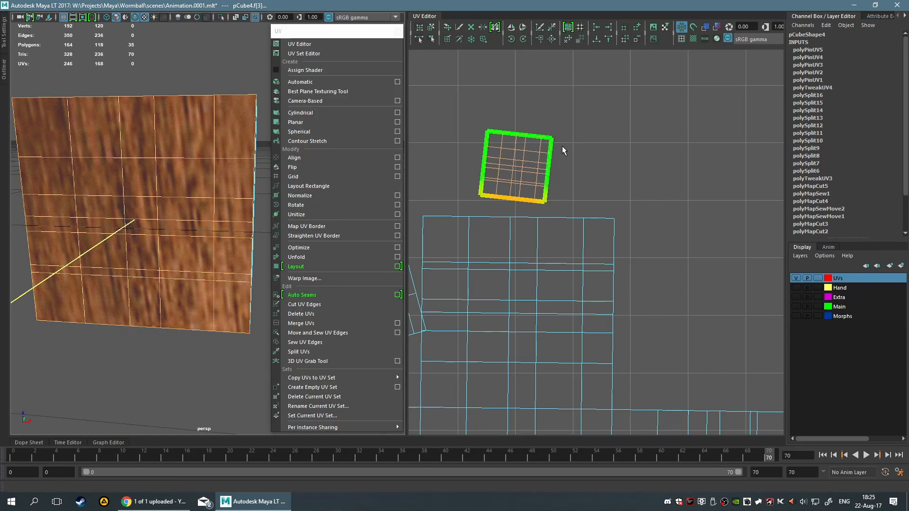
{"action": "key", "text": "e"}
{"action": "left_click_drag", "start_coordinate": [552, 138], "coordinate": [589, 107]}
{"action": "left_click", "coordinate": [589, 107]}
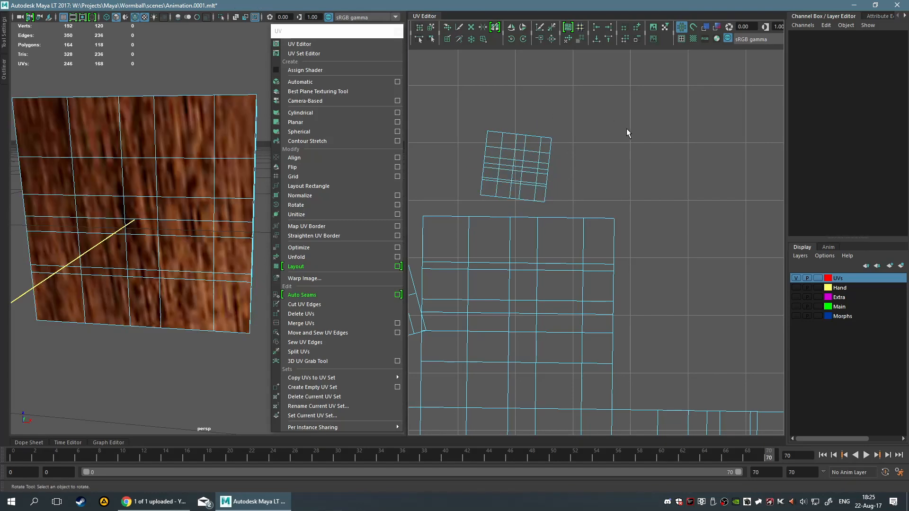
{"action": "left_click", "coordinate": [532, 175]}
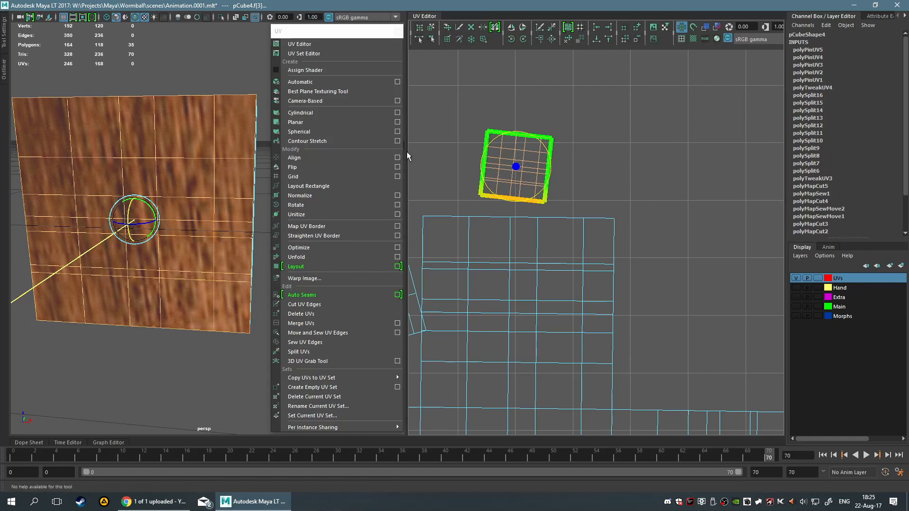
Collapse the Channel Box, resize the UV Editor beside the 3D view and move the floating UV menu clear of the shells
{"action": "left_click", "coordinate": [369, 31]}
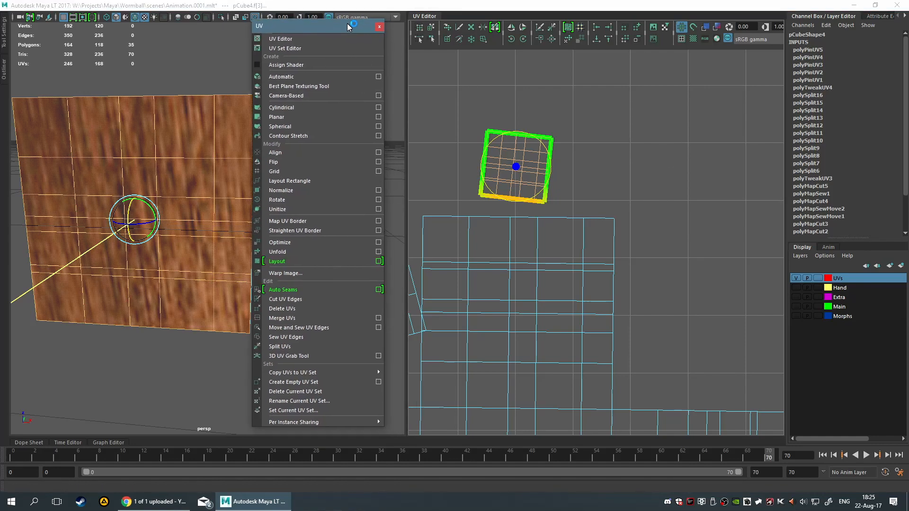
{"action": "left_click", "coordinate": [407, 89]}
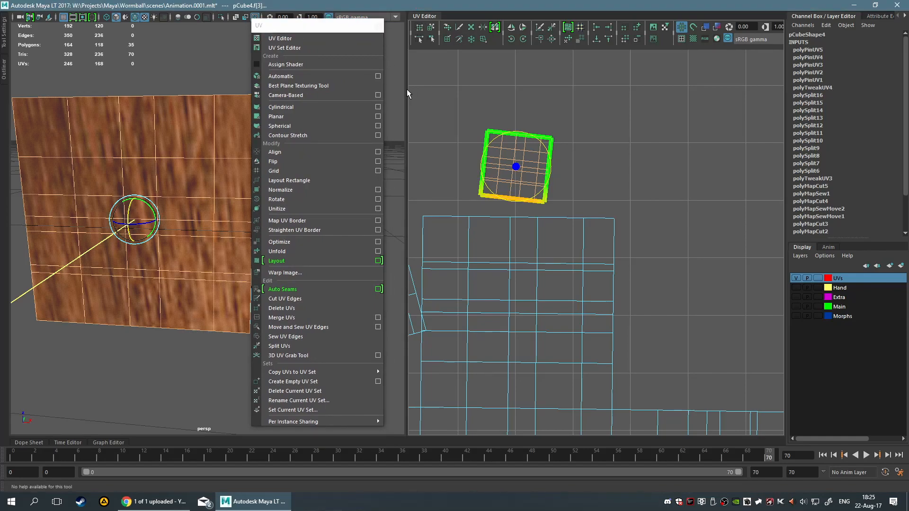
{"action": "left_click_drag", "start_coordinate": [407, 89], "coordinate": [220, 89]}
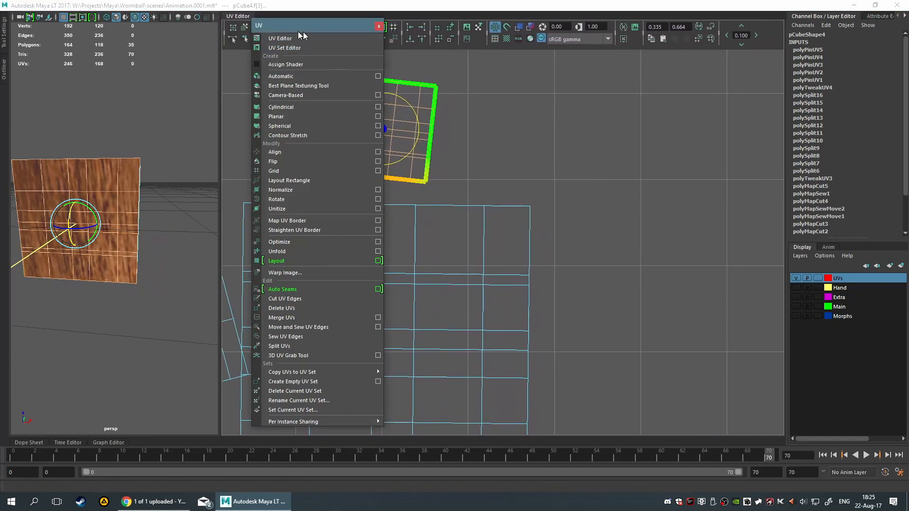
{"action": "left_click_drag", "start_coordinate": [297, 27], "coordinate": [515, 52]}
{"action": "left_click", "coordinate": [825, 18]}
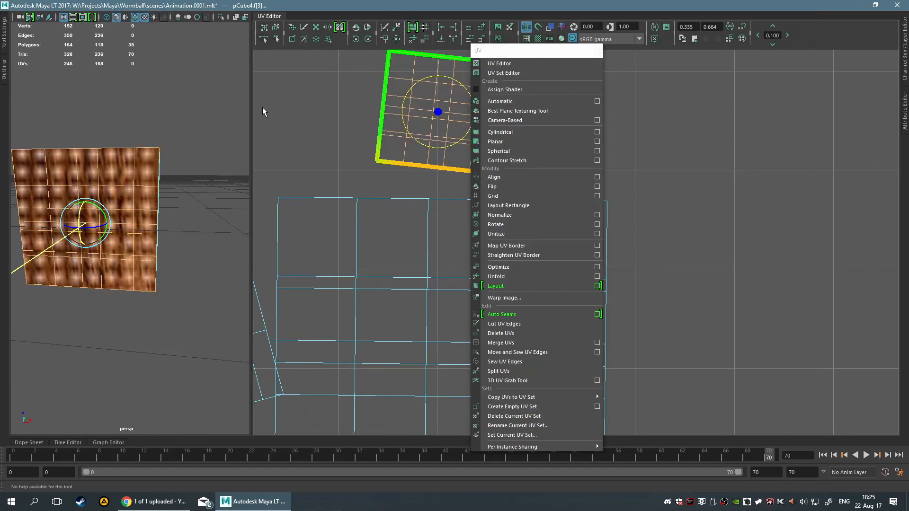
{"action": "left_click_drag", "start_coordinate": [251, 111], "coordinate": [358, 113]}
{"action": "left_click_drag", "start_coordinate": [507, 49], "coordinate": [822, 70]}
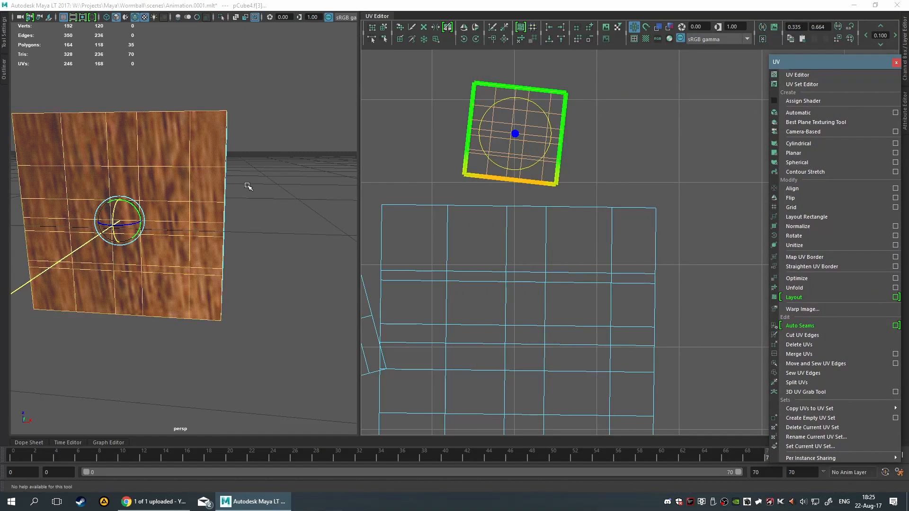
Try flipping the small detached shell vertically back and forth, with its cube face framed in the 3D view
{"action": "key", "text": "d"}
{"action": "key", "text": "f"}
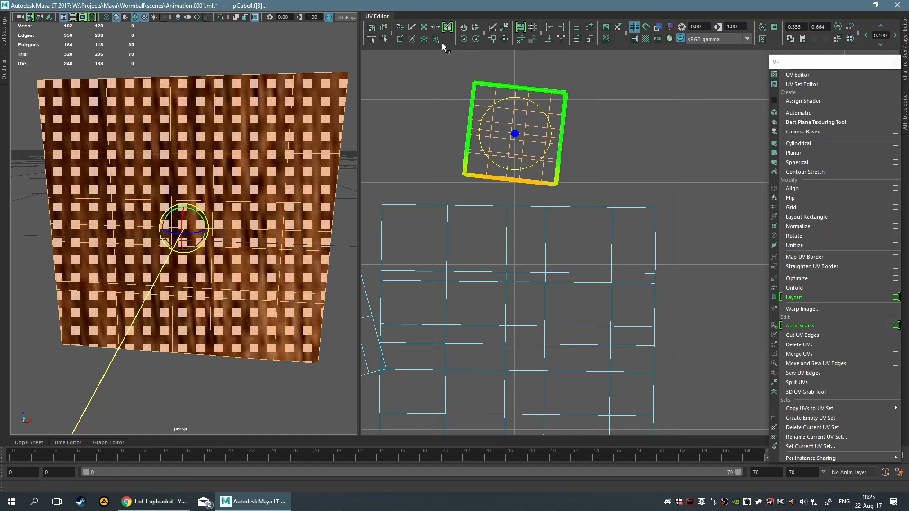
{"action": "left_click", "coordinate": [476, 27]}
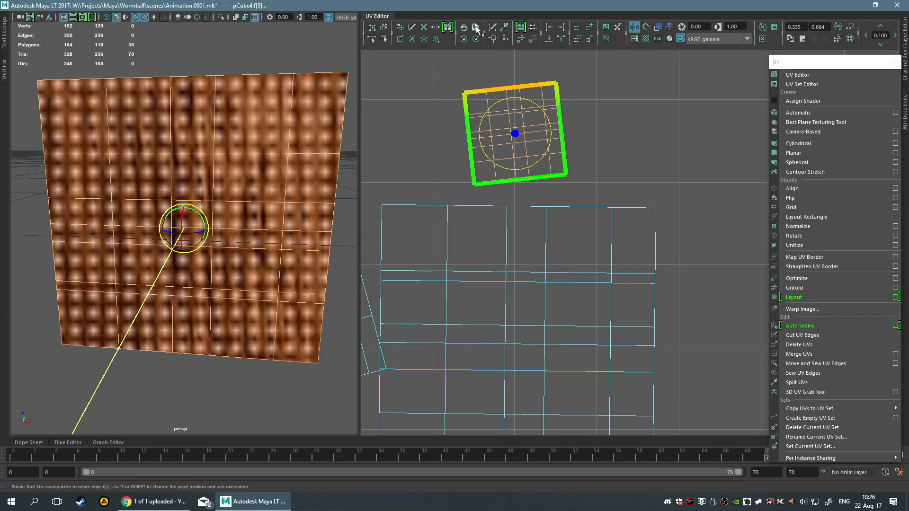
{"action": "left_click", "coordinate": [476, 27]}
{"action": "left_click", "coordinate": [476, 28]}
{"action": "left_click", "coordinate": [476, 28]}
{"action": "left_click", "coordinate": [476, 27]}
{"action": "left_click", "coordinate": [476, 27]}
Flip the small detached shell horizontally several times, ending on its mirrored orientation
{"action": "left_click", "coordinate": [463, 28]}
{"action": "left_click", "coordinate": [463, 28]}
{"action": "left_click", "coordinate": [463, 27]}
{"action": "left_click", "coordinate": [463, 27]}
{"action": "left_click", "coordinate": [463, 27]}
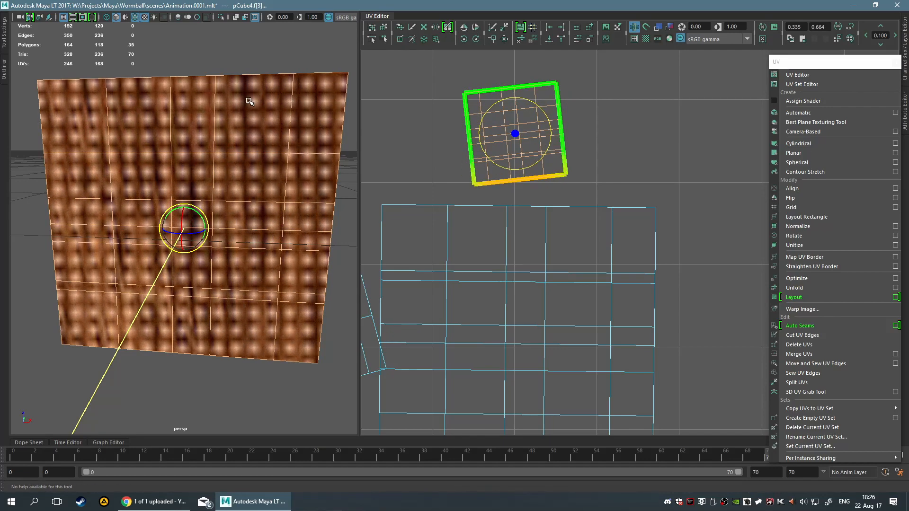
Rotate the small shell in repeated fixed steps to a tilted diamond orientation and return to the Select tool
{"action": "left_click", "coordinate": [524, 170]}
{"action": "left_click", "coordinate": [470, 69]}
{"action": "left_click", "coordinate": [464, 39]}
{"action": "left_click", "coordinate": [464, 39]}
{"action": "left_click", "coordinate": [464, 39]}
{"action": "left_click", "coordinate": [464, 39]}
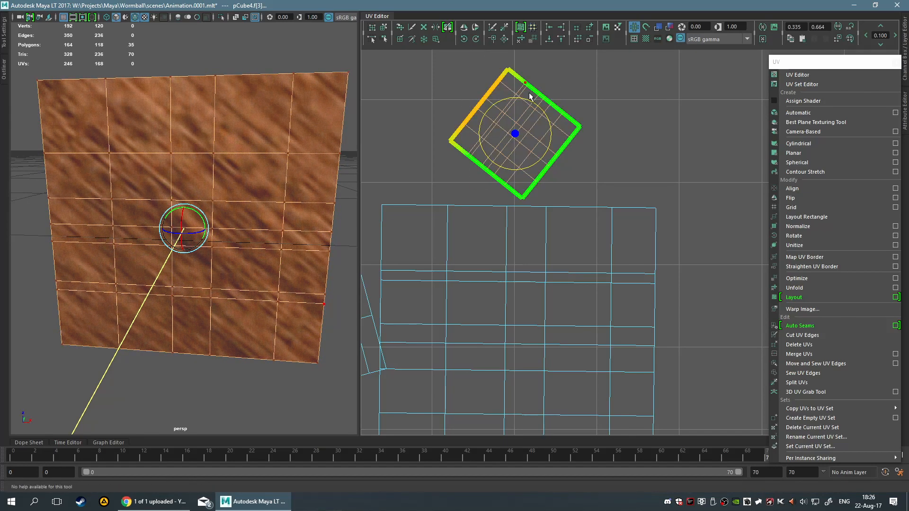
{"action": "key", "text": "q"}
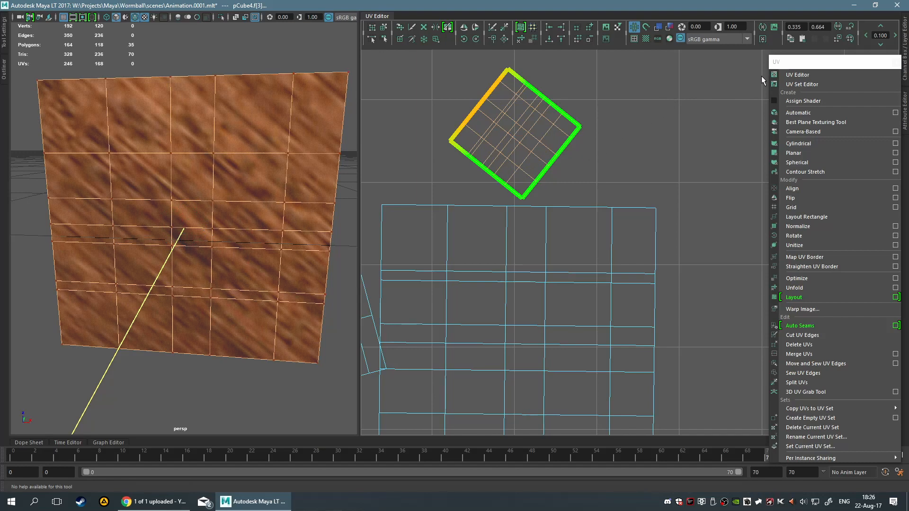
Cycle the small shell's UVs counterclockwise, box-select the shell's edges and clear the selection
{"action": "left_click", "coordinate": [848, 40]}
{"action": "left_click", "coordinate": [848, 39]}
{"action": "left_click", "coordinate": [611, 121]}
{"action": "left_click_drag", "start_coordinate": [490, 130], "coordinate": [595, 198]}
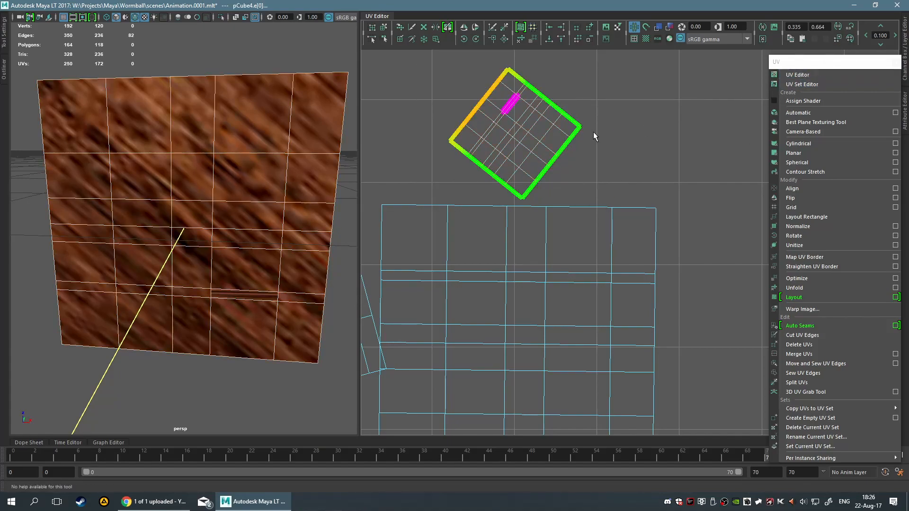
{"action": "left_click", "coordinate": [560, 133]}
{"action": "left_click", "coordinate": [605, 163]}
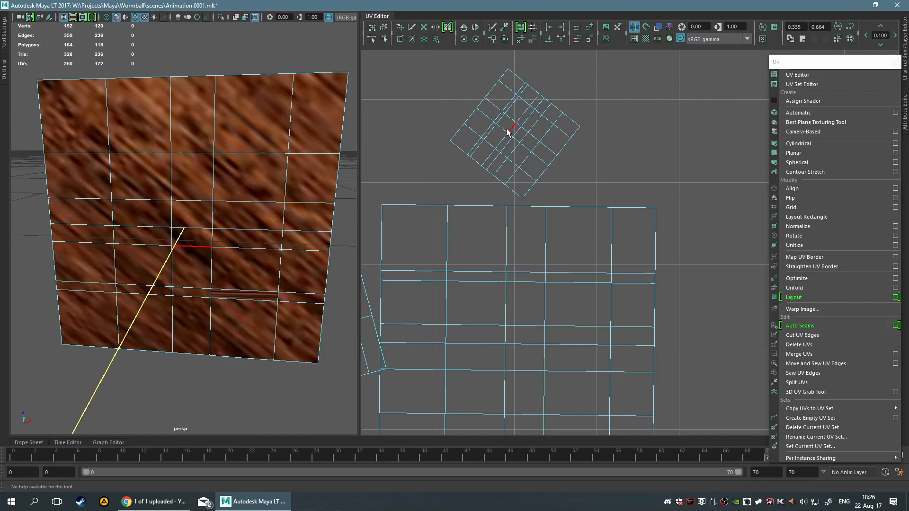
Select a group of faces across the tilted shell, cycle their UVs counterclockwise and clear the selection
{"action": "key", "text": "F11"}
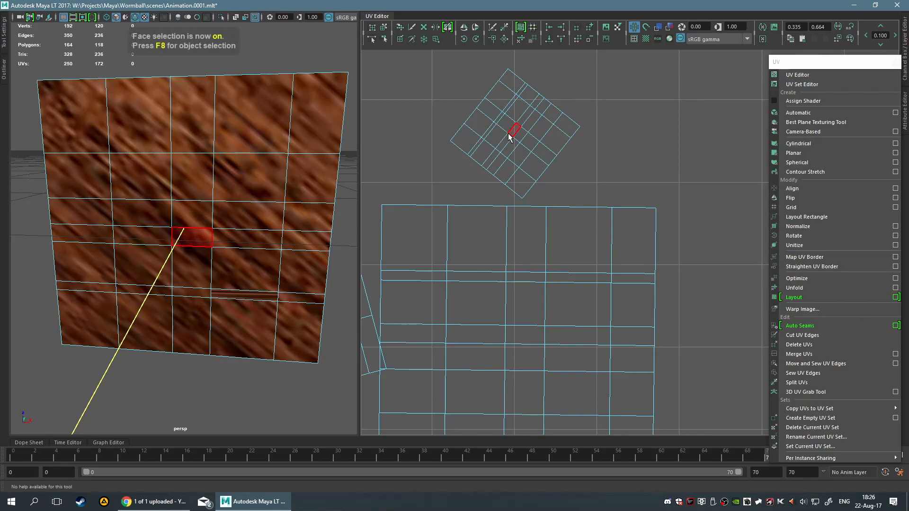
{"action": "left_click", "coordinate": [495, 137]}
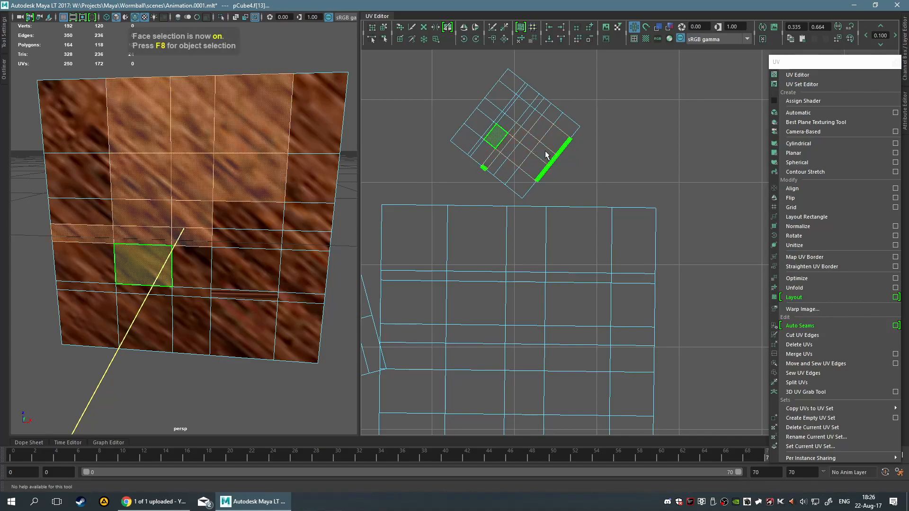
{"action": "left_click", "coordinate": [629, 177]}
{"action": "left_click_drag", "start_coordinate": [444, 84], "coordinate": [515, 140]}
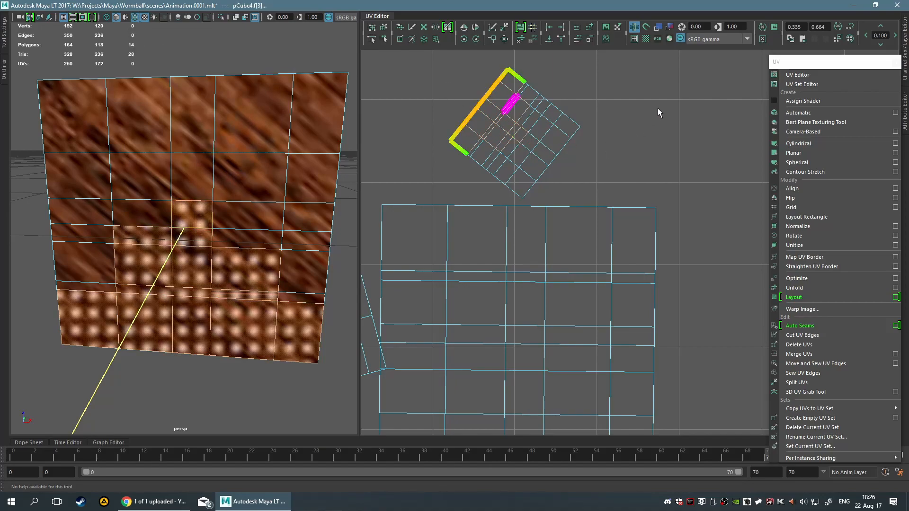
{"action": "left_click", "coordinate": [537, 136], "text": "shift"}
{"action": "left_click", "coordinate": [506, 163], "text": "shift"}
{"action": "left_click", "coordinate": [514, 155], "text": "shift"}
{"action": "left_click", "coordinate": [500, 160], "text": "shift"}
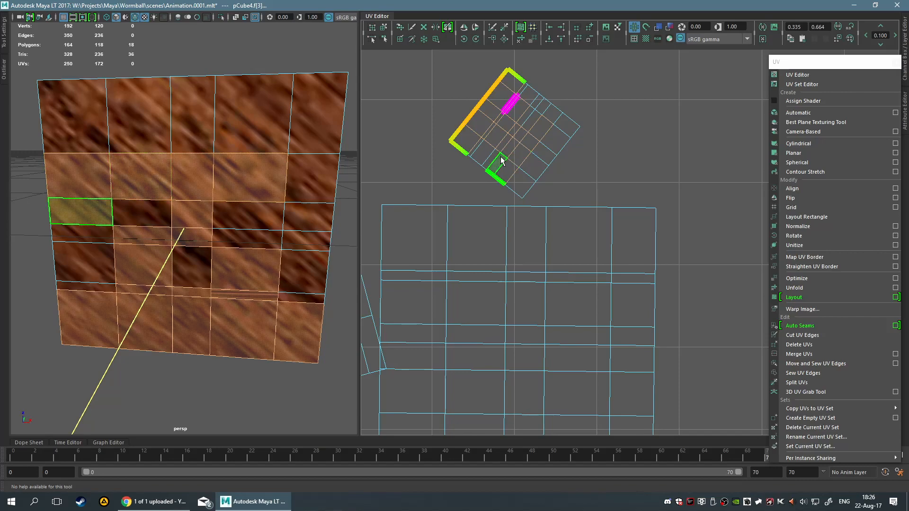
{"action": "left_click", "coordinate": [849, 39]}
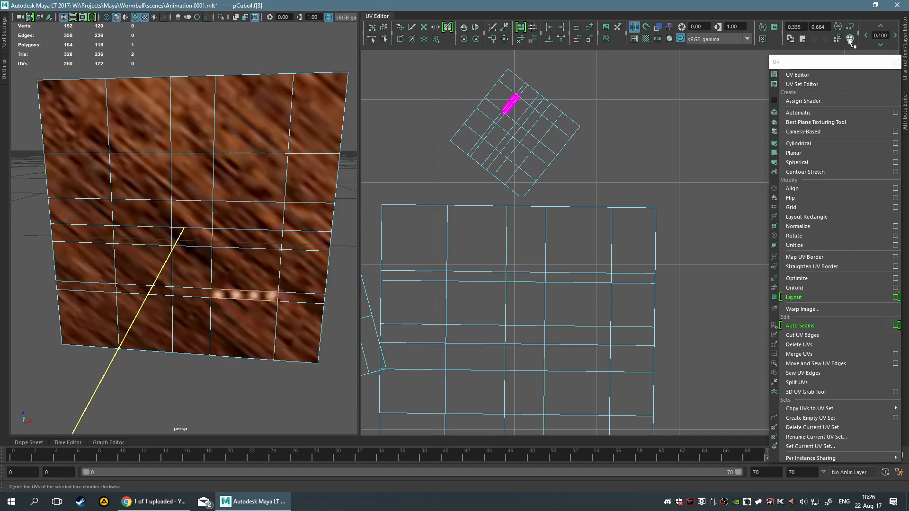
{"action": "left_click", "coordinate": [575, 121]}
Select most of the tilted shell's faces and cycle their UVs counterclockwise again
{"action": "scroll", "coordinate": [549, 117], "scroll_direction": "up", "scroll_amount": 3}
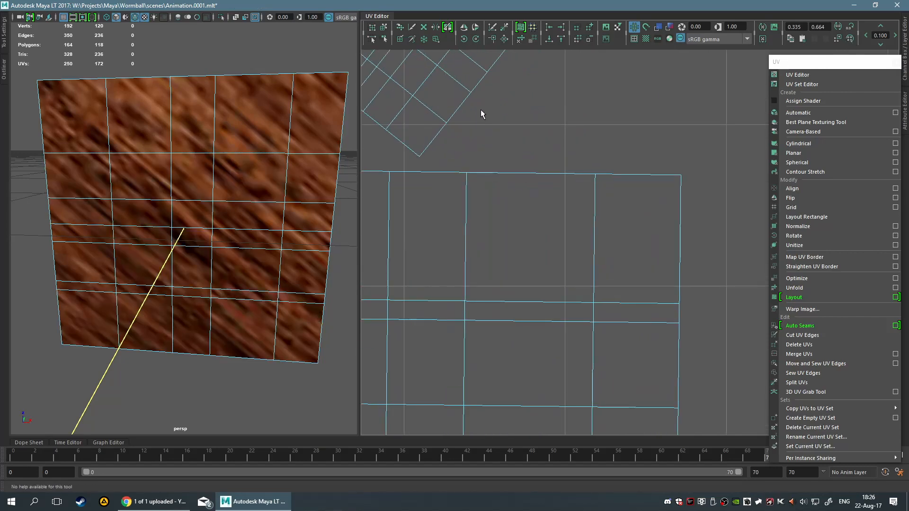
{"action": "middle_click_drag", "start_coordinate": [438, 62], "coordinate": [534, 217], "text": "alt"}
{"action": "key", "text": "F11"}
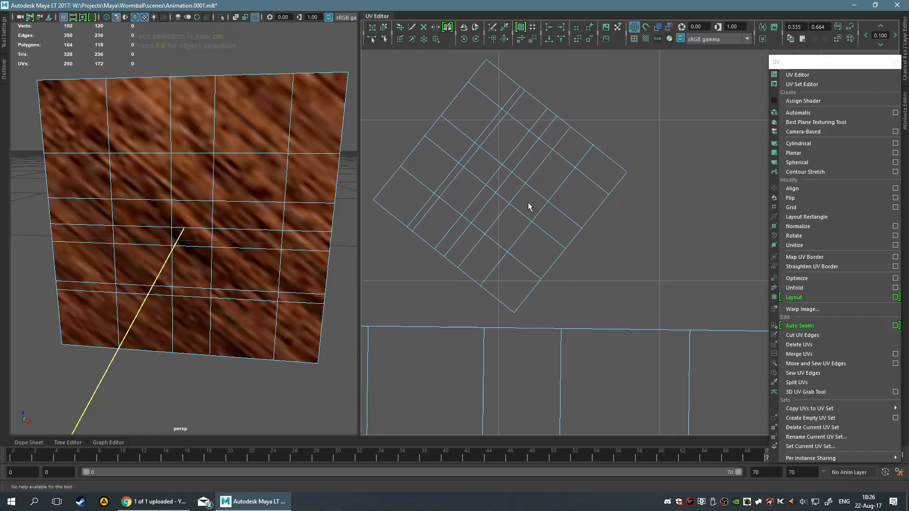
{"action": "left_click", "coordinate": [530, 199]}
{"action": "left_click_drag", "start_coordinate": [413, 89], "coordinate": [529, 283]}
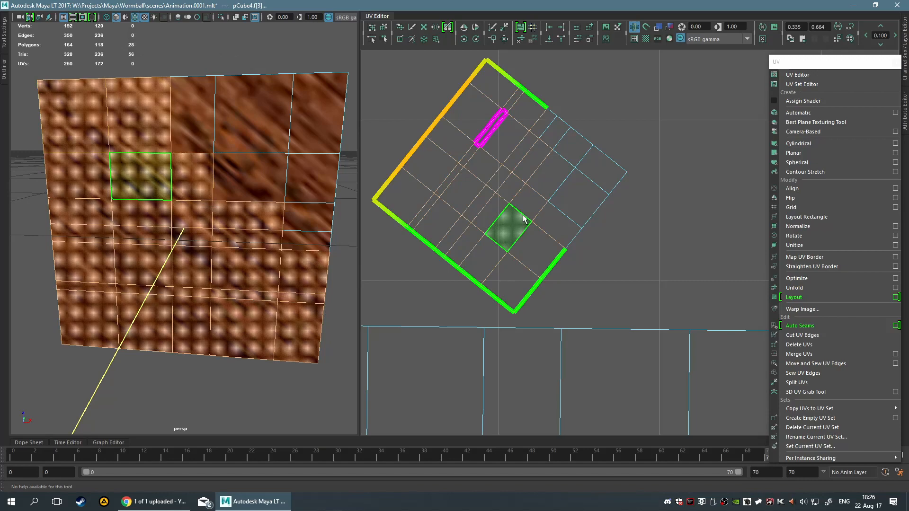
{"action": "left_click", "coordinate": [854, 38]}
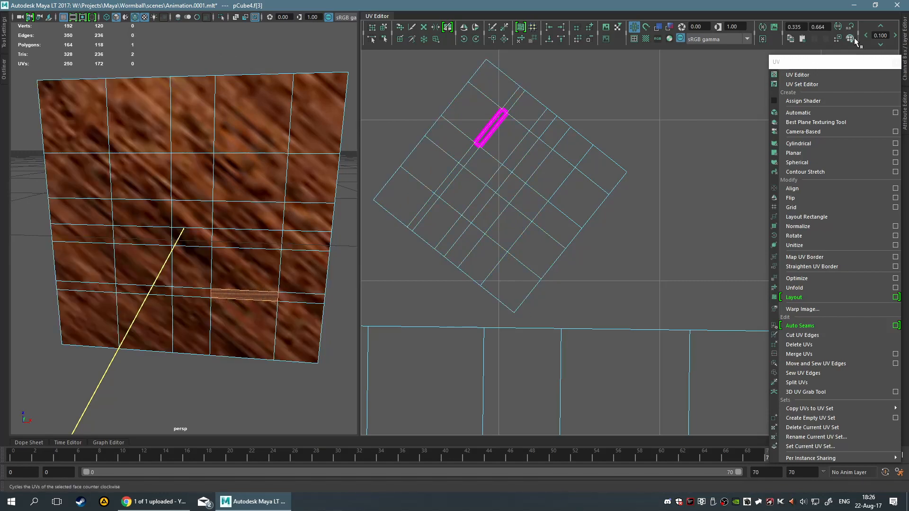
{"action": "left_click", "coordinate": [855, 39]}
Select a long edge of the thin face near the tilted shell's border and examine it up close
{"action": "scroll", "coordinate": [484, 141], "scroll_direction": "up", "scroll_amount": 3}
{"action": "middle_click_drag", "start_coordinate": [449, 131], "coordinate": [544, 269], "text": "alt"}
{"action": "scroll", "coordinate": [544, 269], "scroll_direction": "up", "scroll_amount": 2}
{"action": "left_click", "coordinate": [425, 171]}
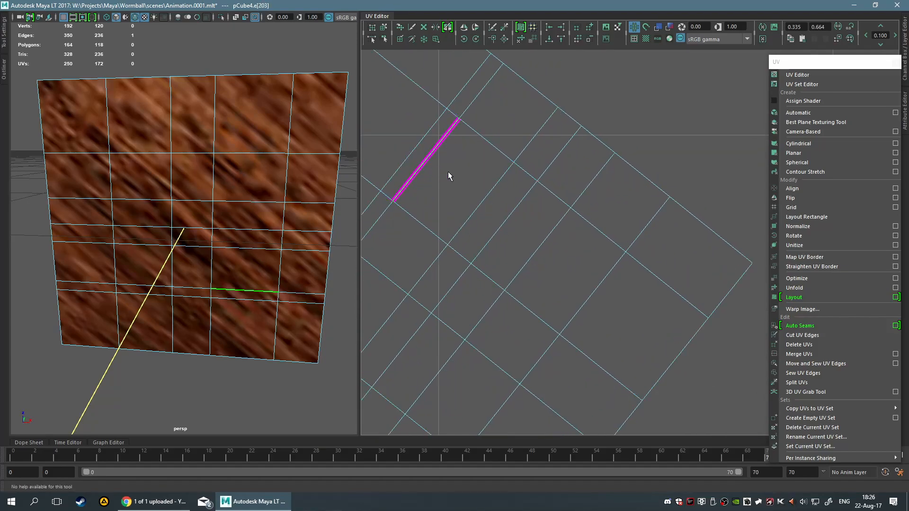
{"action": "scroll", "coordinate": [427, 191], "scroll_direction": "up", "scroll_amount": 3}
{"action": "middle_click_drag", "start_coordinate": [434, 230], "coordinate": [534, 280], "text": "alt"}
{"action": "scroll", "coordinate": [534, 280], "scroll_direction": "up", "scroll_amount": 1}
{"action": "middle_click_drag", "start_coordinate": [435, 166], "coordinate": [658, 364], "text": "alt"}
{"action": "scroll", "coordinate": [524, 296], "scroll_direction": "up", "scroll_amount": 1}
{"action": "key", "text": "f"}
{"action": "scroll", "coordinate": [476, 285], "scroll_direction": "down", "scroll_amount": 5}
{"action": "middle_click_drag", "start_coordinate": [660, 308], "coordinate": [449, 188], "text": "alt"}
{"action": "scroll", "coordinate": [451, 191], "scroll_direction": "down", "scroll_amount": 3}
Select the whole tilted shell and move it well clear of the large shell, leaving the thin face behind
{"action": "key", "text": "F11"}
{"action": "middle_click_drag", "start_coordinate": [627, 275], "coordinate": [473, 201], "text": "alt"}
{"action": "scroll", "coordinate": [471, 202], "scroll_direction": "down", "scroll_amount": 1}
{"action": "scroll", "coordinate": [557, 242], "scroll_direction": "down", "scroll_amount": 3}
{"action": "right_click_drag", "start_coordinate": [524, 229], "coordinate": [471, 216]}
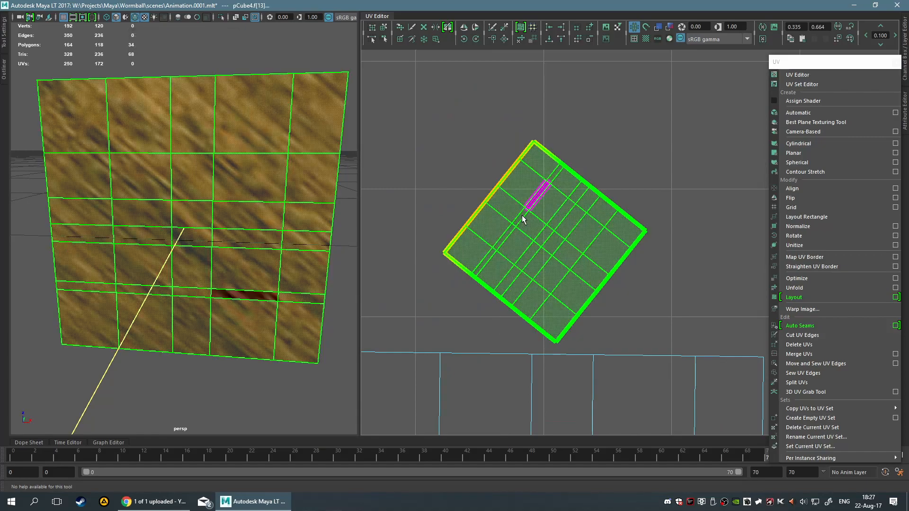
{"action": "key", "text": "w"}
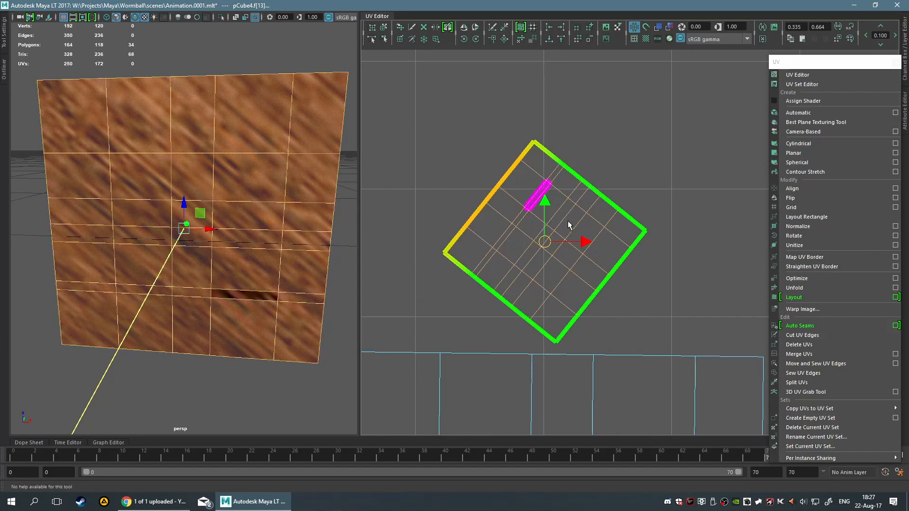
{"action": "left_click_drag", "start_coordinate": [548, 239], "coordinate": [618, 168]}
{"action": "left_click_drag", "start_coordinate": [664, 139], "coordinate": [665, 138]}
{"action": "left_click_drag", "start_coordinate": [614, 167], "coordinate": [698, 115]}
Move the separated thin face farther away from the tilted shell and clear the selection
{"action": "left_click", "coordinate": [538, 196]}
{"action": "left_click_drag", "start_coordinate": [538, 195], "coordinate": [451, 251]}
{"action": "left_click", "coordinate": [556, 217]}
{"action": "middle_click_drag", "start_coordinate": [563, 204], "coordinate": [643, 143], "text": "alt"}
Reselect the tilted shell in its new place and cycle its UVs counterclockwise
{"action": "left_click_drag", "start_coordinate": [506, 156], "coordinate": [597, 218]}
{"action": "middle_click_drag", "start_coordinate": [648, 188], "coordinate": [629, 194], "text": "alt"}
{"action": "middle_click_drag", "start_coordinate": [750, 137], "coordinate": [577, 192], "text": "alt"}
{"action": "scroll", "coordinate": [577, 191], "scroll_direction": "up", "scroll_amount": 1}
{"action": "left_click", "coordinate": [577, 192]}
{"action": "middle_click_drag", "start_coordinate": [729, 127], "coordinate": [672, 195], "text": "alt"}
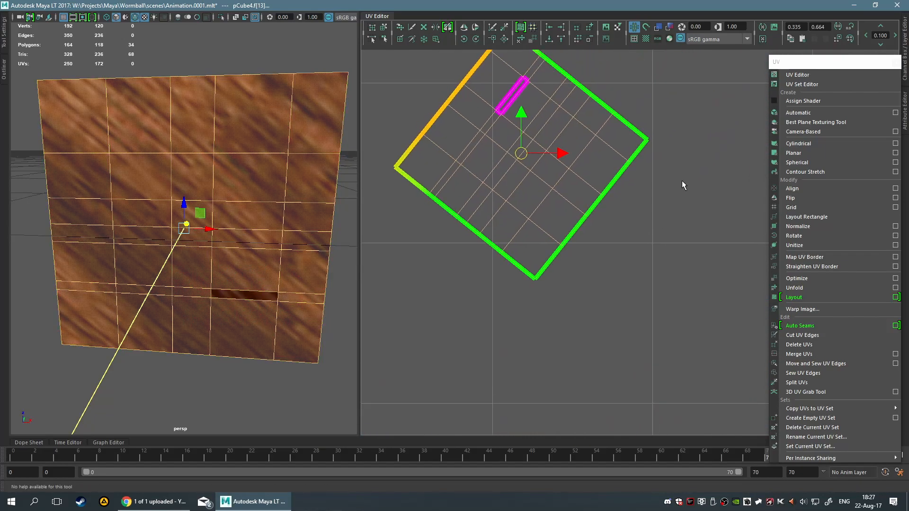
{"action": "left_click", "coordinate": [850, 39]}
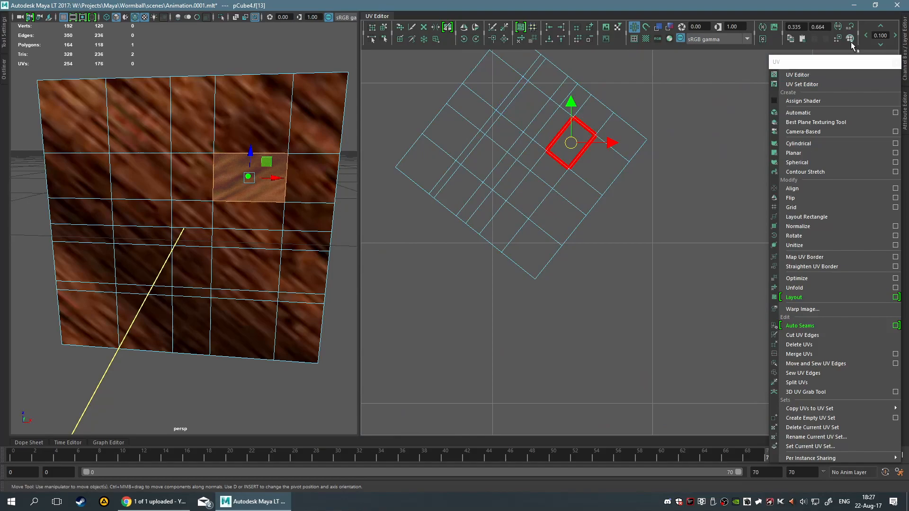
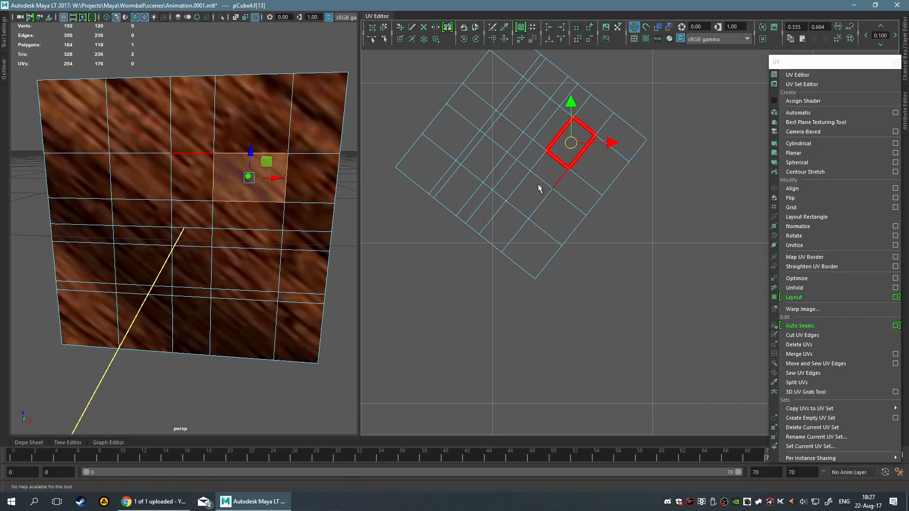
Move the single face cut out by the UV cycling outside the tilted shell and clear the selection
{"action": "middle_click_drag", "start_coordinate": [561, 175], "coordinate": [350, 283]}
{"action": "middle_click_drag", "start_coordinate": [466, 262], "coordinate": [501, 258], "text": "alt"}
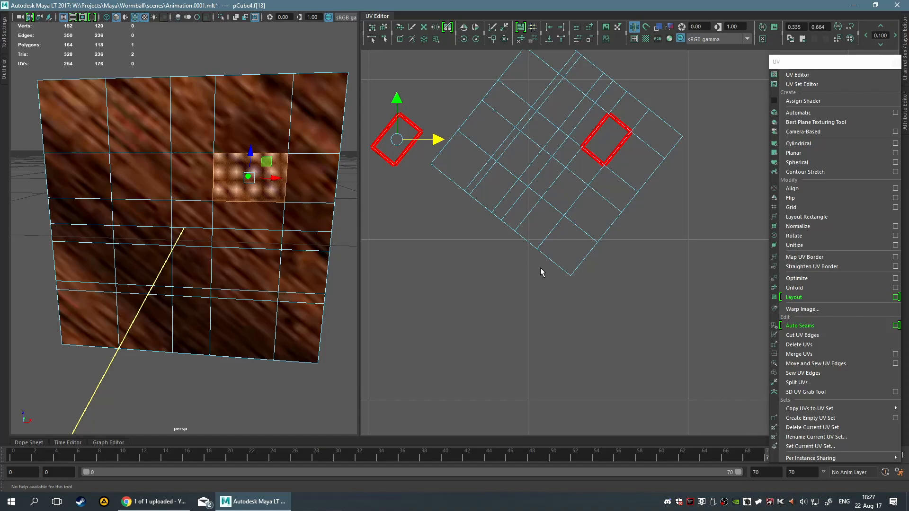
{"action": "left_click", "coordinate": [541, 268]}
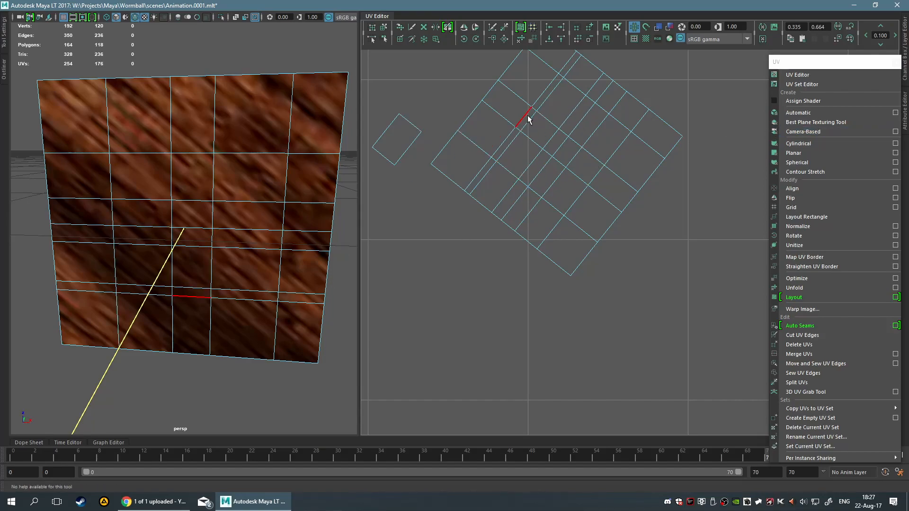
Reselect the cube in object selection, switch to UV shell selection and select the tilted shell
{"action": "scroll", "coordinate": [547, 248], "scroll_direction": "down", "scroll_amount": 4}
{"action": "scroll", "coordinate": [544, 245], "scroll_direction": "up", "scroll_amount": 4}
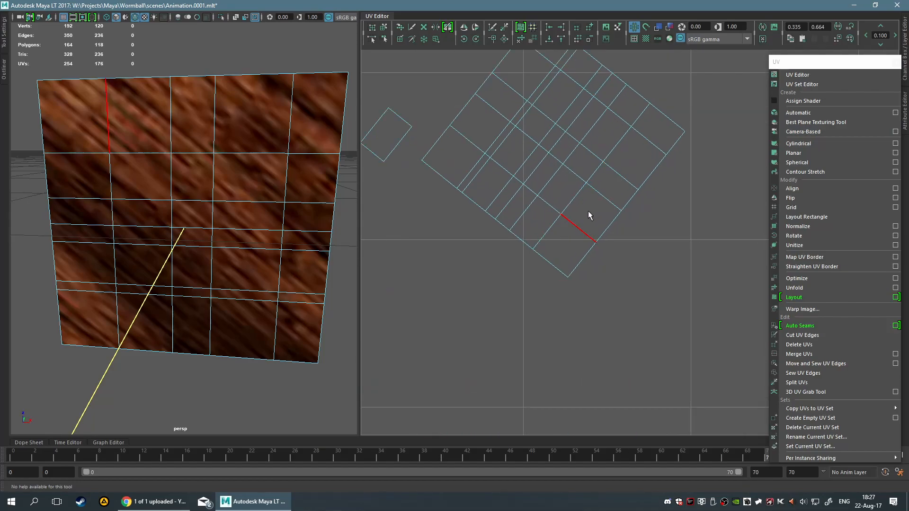
{"action": "key", "text": "F8"}
{"action": "left_click", "coordinate": [207, 198]}
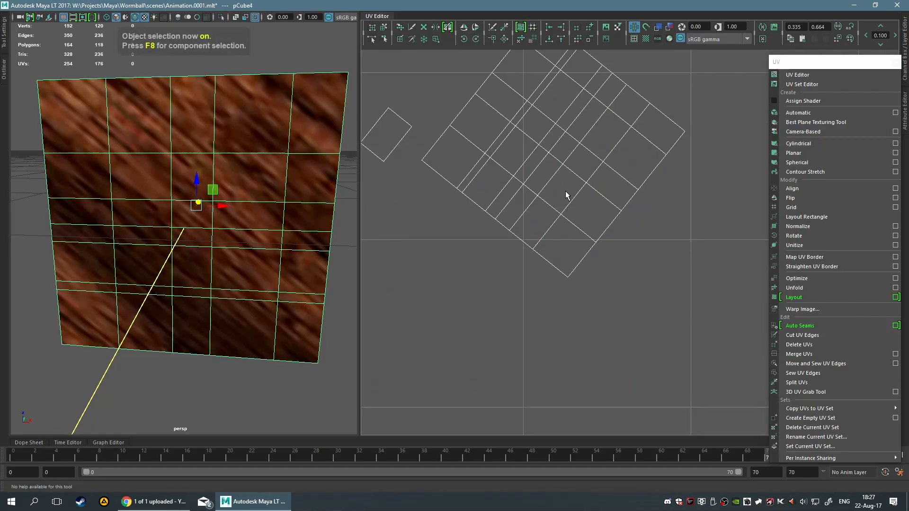
{"action": "right_click_drag", "start_coordinate": [566, 188], "coordinate": [525, 185]}
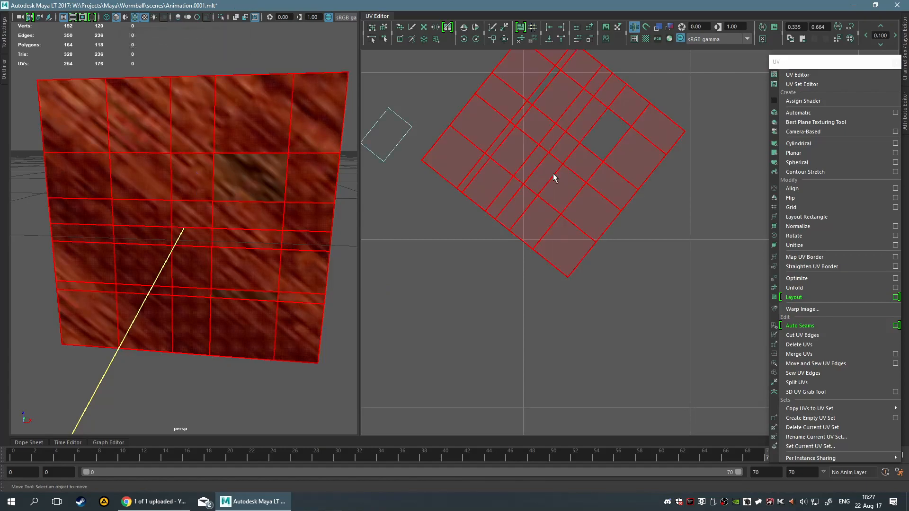
{"action": "left_click", "coordinate": [583, 241]}
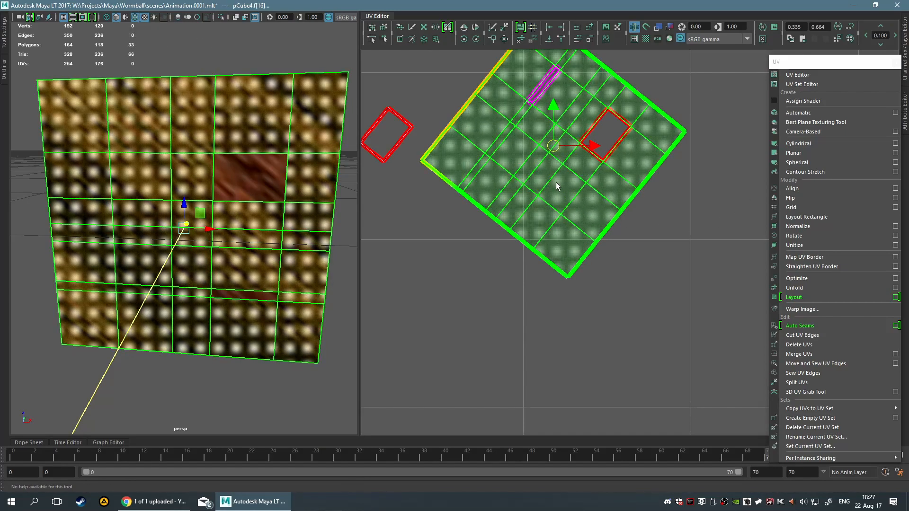
Cycle the tilted shell's UVs counterclockwise once more and move the separated border face below the shell
{"action": "left_click", "coordinate": [850, 39]}
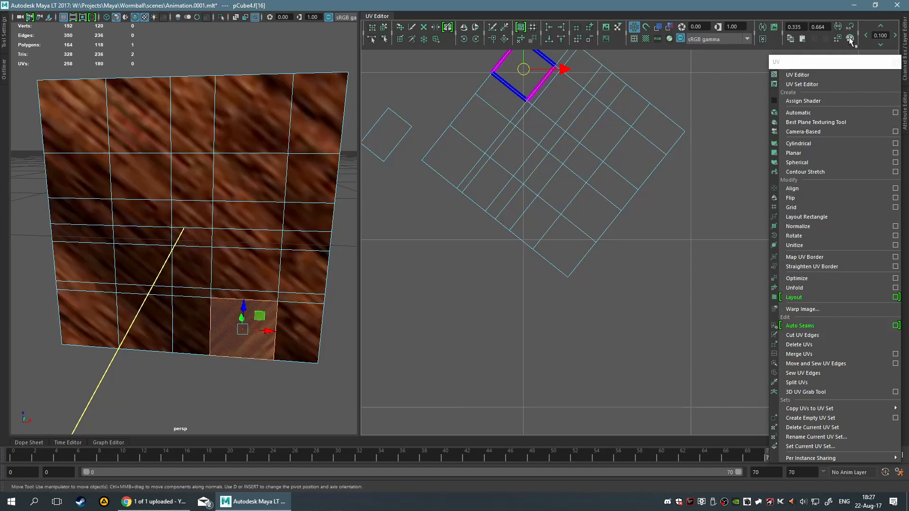
{"action": "left_click_drag", "start_coordinate": [520, 72], "coordinate": [434, 295]}
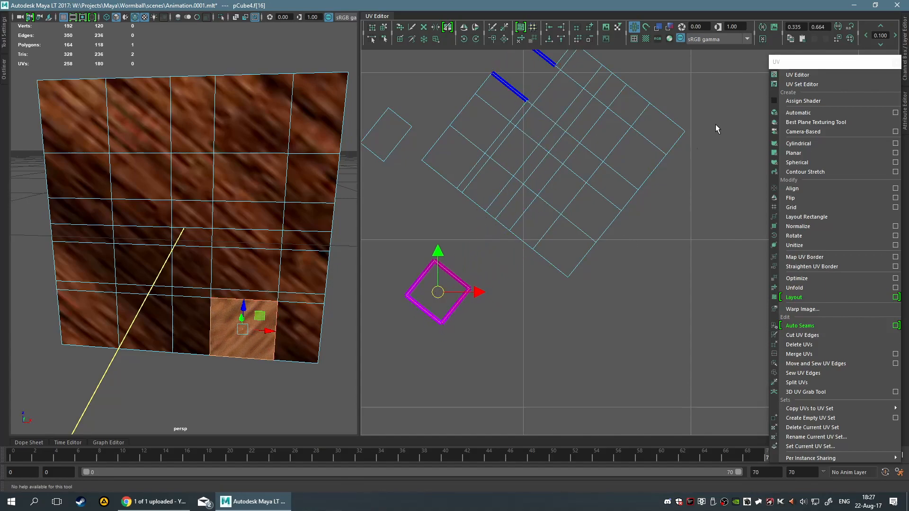
Cycle the selected face's UVs repeatedly to change the orientation of the wood texture on that face
{"action": "left_click", "coordinate": [854, 38]}
{"action": "left_click", "coordinate": [853, 39]}
{"action": "left_click", "coordinate": [854, 39]}
{"action": "middle_click_drag", "start_coordinate": [440, 261], "coordinate": [488, 199], "text": "alt"}
{"action": "scroll", "coordinate": [248, 308], "scroll_direction": "up", "scroll_amount": 5}
{"action": "middle_click_drag", "start_coordinate": [303, 303], "coordinate": [251, 213], "text": "alt"}
{"action": "scroll", "coordinate": [150, 138], "scroll_direction": "up", "scroll_amount": 2}
{"action": "scroll", "coordinate": [174, 157], "scroll_direction": "down", "scroll_amount": 2}
{"action": "scroll", "coordinate": [525, 229], "scroll_direction": "up", "scroll_amount": 1}
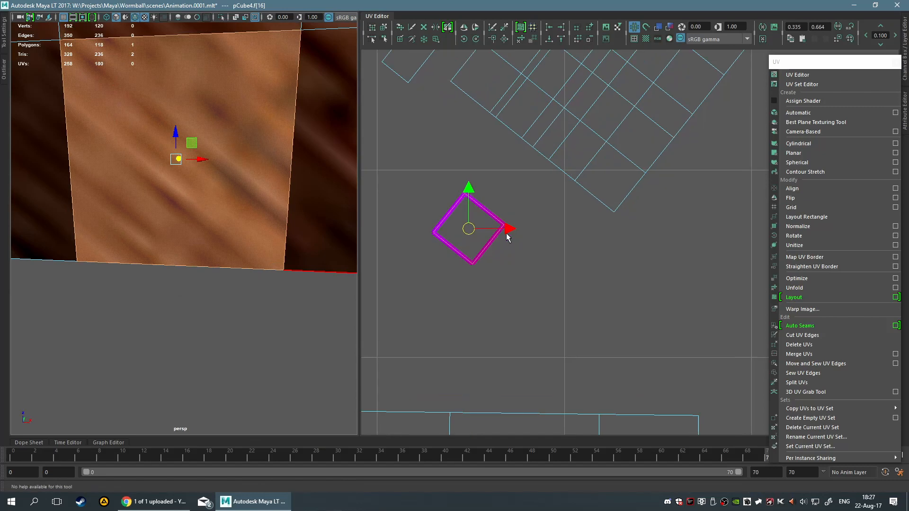
{"action": "left_click", "coordinate": [850, 39]}
{"action": "left_click", "coordinate": [851, 39]}
{"action": "left_click", "coordinate": [850, 39]}
{"action": "left_click", "coordinate": [850, 39]}
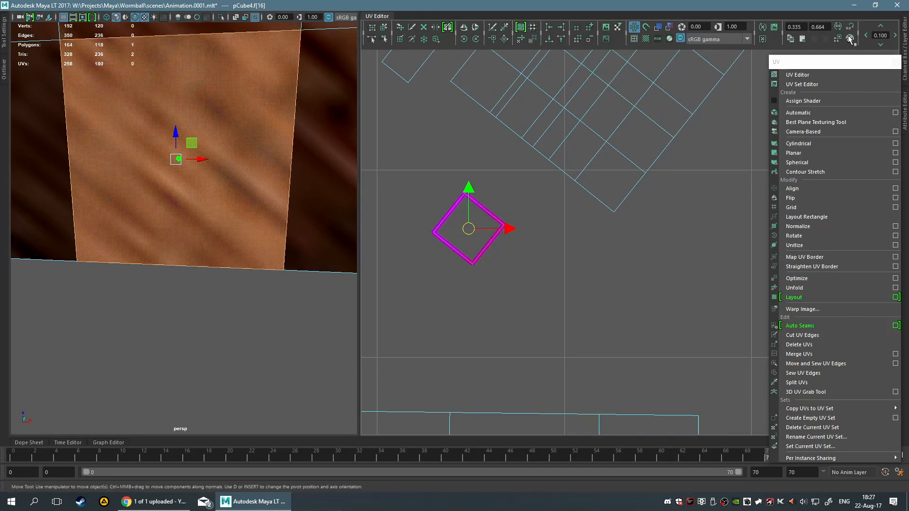
{"action": "left_click", "coordinate": [850, 39]}
{"action": "left_click", "coordinate": [850, 39]}
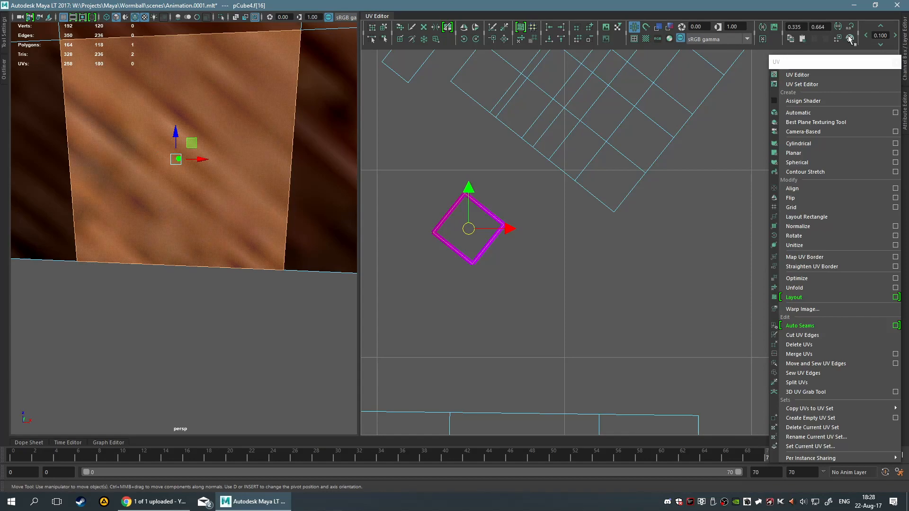
{"action": "left_click", "coordinate": [850, 38]}
{"action": "left_click", "coordinate": [850, 39]}
Scale up the selected face's UV shell to about three grid cells per side
{"action": "scroll", "coordinate": [567, 239], "scroll_direction": "down", "scroll_amount": 3}
{"action": "left_click_drag", "start_coordinate": [533, 235], "coordinate": [887, 229]}
{"action": "scroll", "coordinate": [627, 200], "scroll_direction": "down", "scroll_amount": 3}
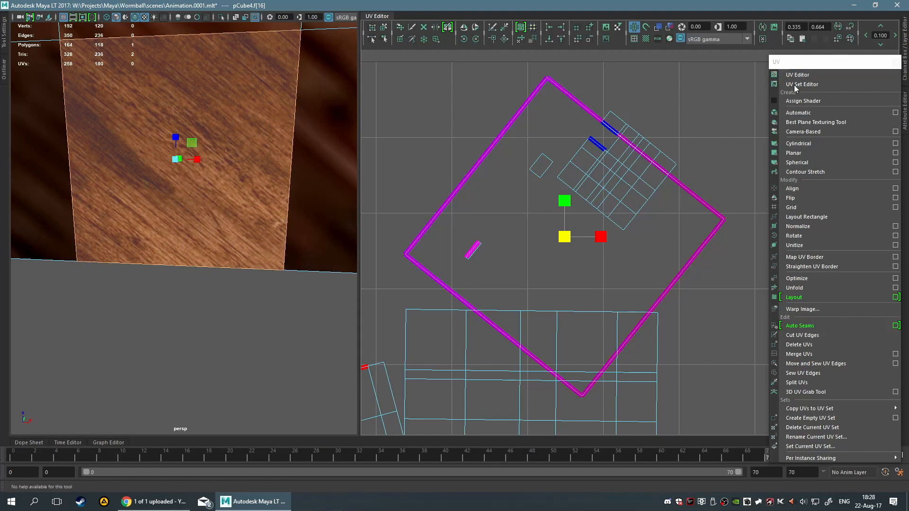
Rotate the enlarged UV shell in steps until its edges are nearly upright, and check the wood grain on the cube
{"action": "key", "text": "e"}
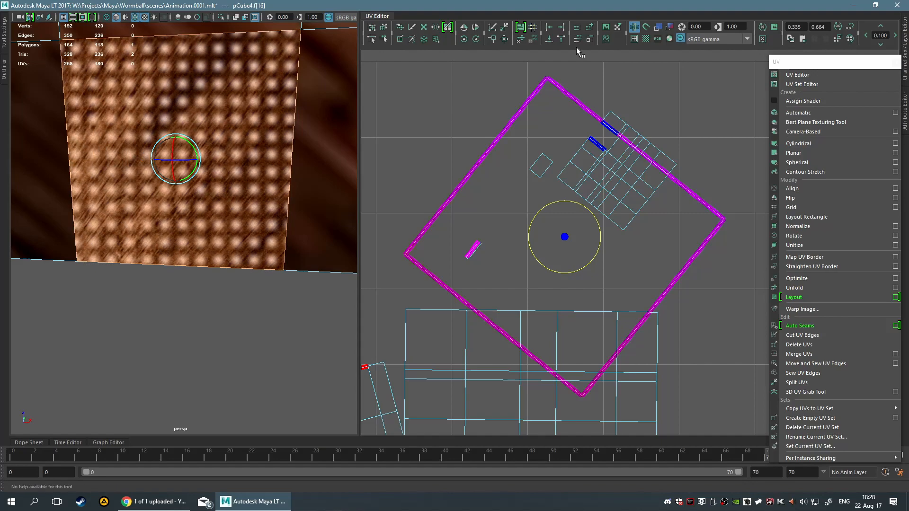
{"action": "left_click", "coordinate": [476, 39]}
{"action": "left_click", "coordinate": [476, 39]}
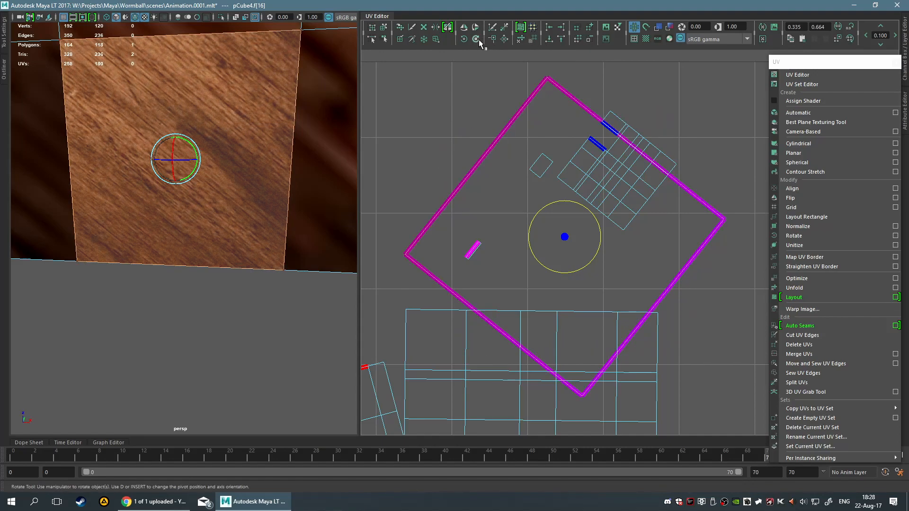
{"action": "left_click", "coordinate": [476, 39]}
{"action": "left_click", "coordinate": [476, 39]}
{"action": "left_click", "coordinate": [476, 39]}
{"action": "left_click", "coordinate": [477, 39]}
{"action": "left_click", "coordinate": [476, 39]}
{"action": "key", "text": "q"}
{"action": "left_click", "coordinate": [702, 118]}
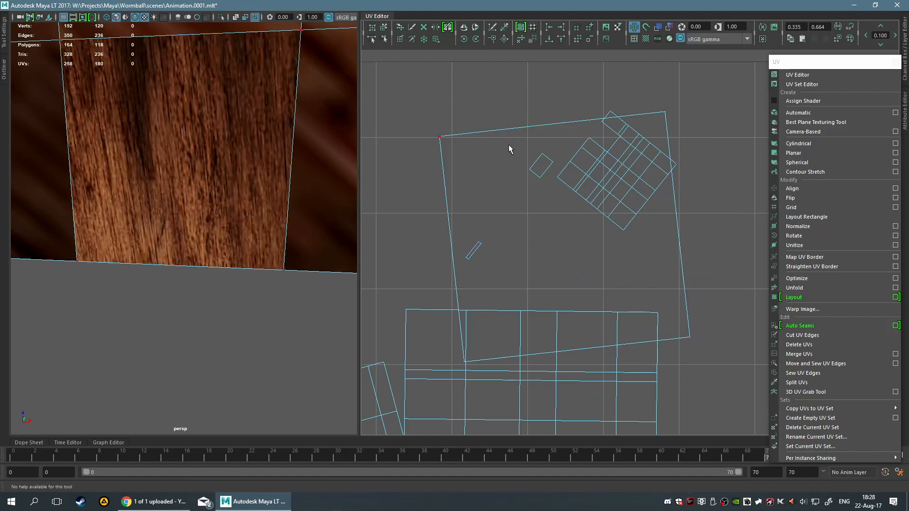
{"action": "left_click", "coordinate": [536, 224]}
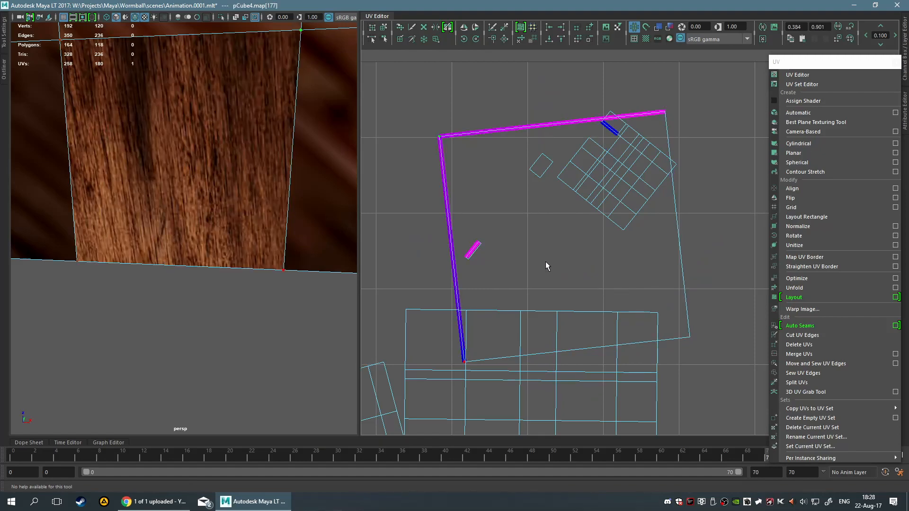
{"action": "key", "text": "F8"}
{"action": "scroll", "coordinate": [128, 154], "scroll_direction": "down", "scroll_amount": 10}
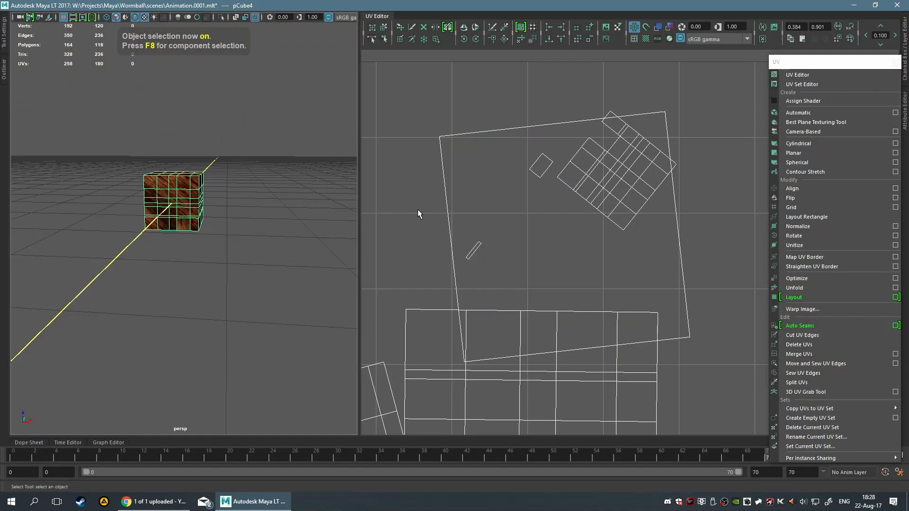
{"action": "scroll", "coordinate": [213, 210], "scroll_direction": "up", "scroll_amount": 8}
{"action": "key", "text": "F8"}
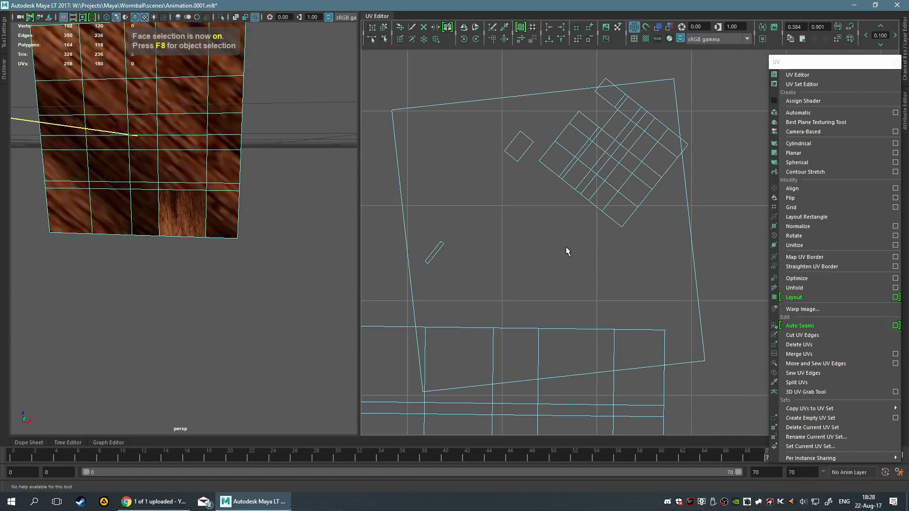
Select the rotated square face again and scale its UV shell down to about one grid cell per side
{"action": "left_click", "coordinate": [548, 223]}
{"action": "middle_click_drag", "start_coordinate": [562, 236], "coordinate": [504, 246]}
{"action": "left_click_drag", "start_coordinate": [504, 242], "coordinate": [528, 249]}
{"action": "right_click_drag", "start_coordinate": [615, 239], "coordinate": [668, 237], "text": "alt"}
{"action": "middle_click_drag", "start_coordinate": [625, 237], "coordinate": [656, 261], "text": "alt"}
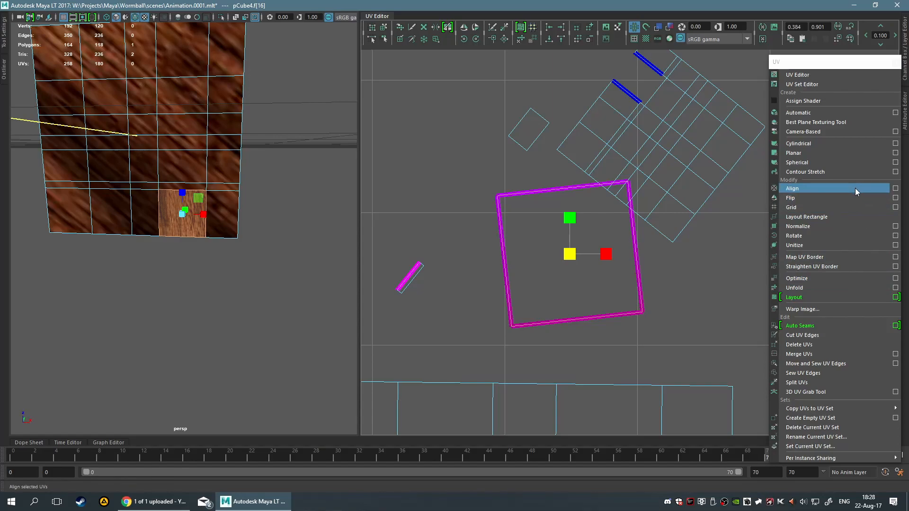
Review the Align UVs options for minimum and maximum U and V, and close them without applying
{"action": "left_click", "coordinate": [895, 189]}
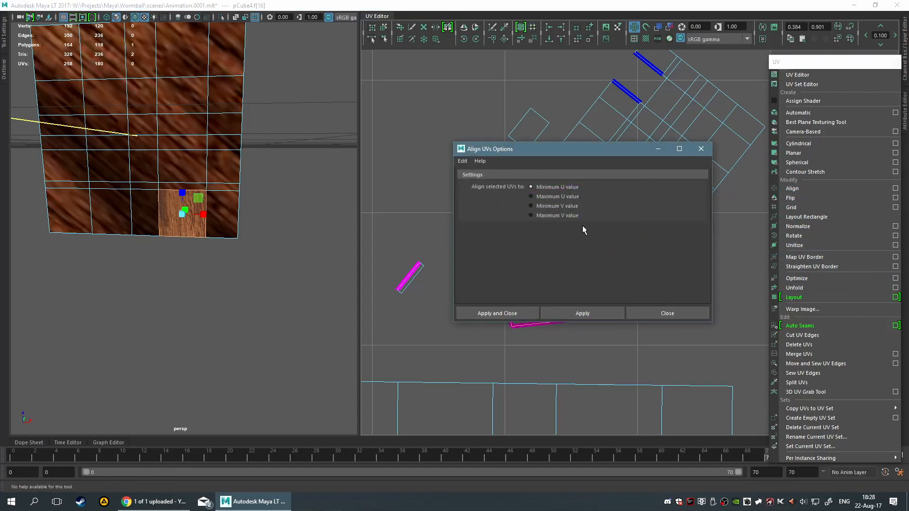
{"action": "left_click", "coordinate": [701, 150]}
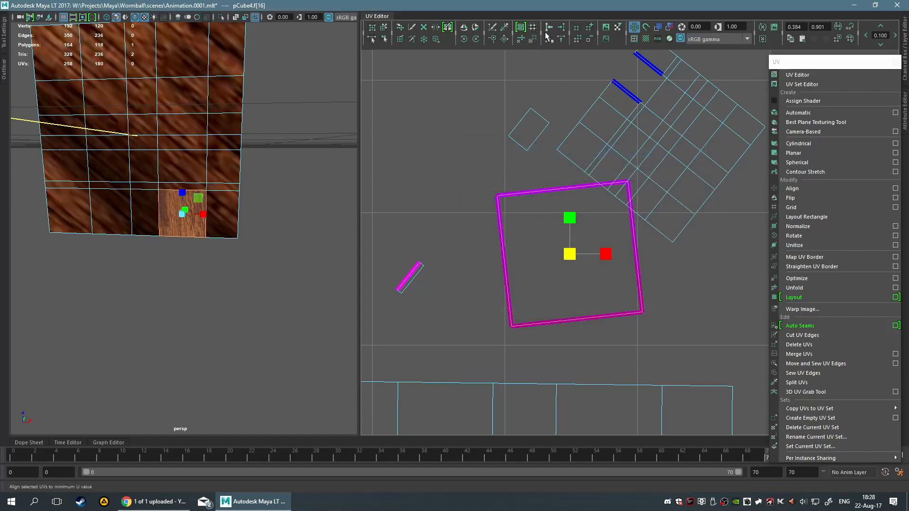
{"action": "scroll", "coordinate": [617, 215], "scroll_direction": "down", "scroll_amount": 1}
{"action": "key", "text": "q"}
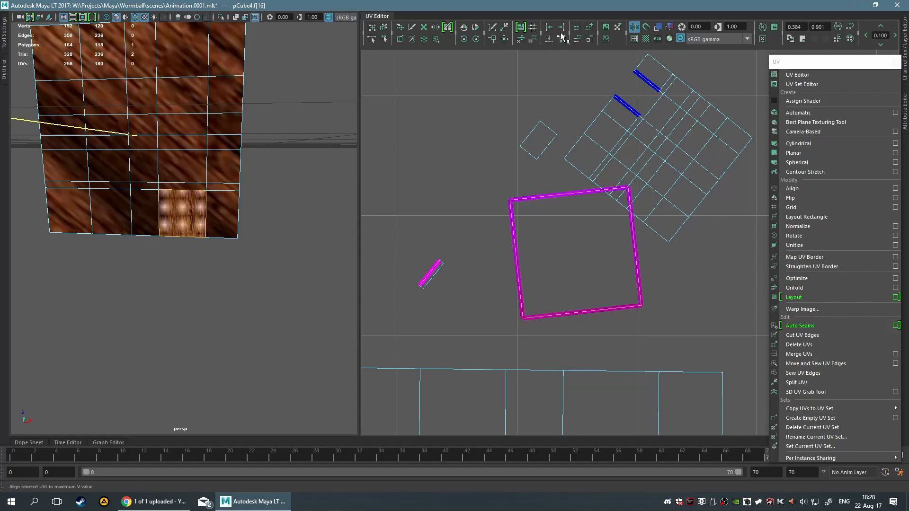
{"action": "scroll", "coordinate": [567, 154], "scroll_direction": "down", "scroll_amount": 1}
{"action": "key", "text": "F9"}
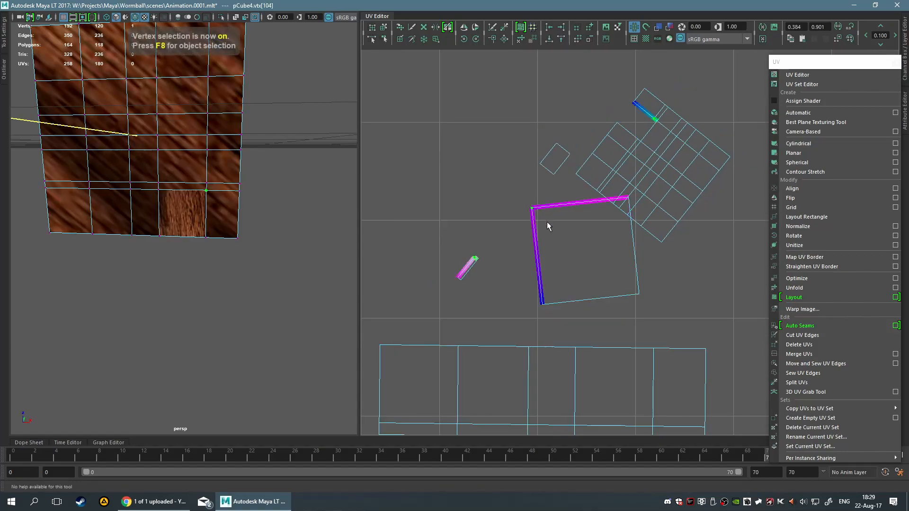
{"action": "left_click", "coordinate": [570, 43]}
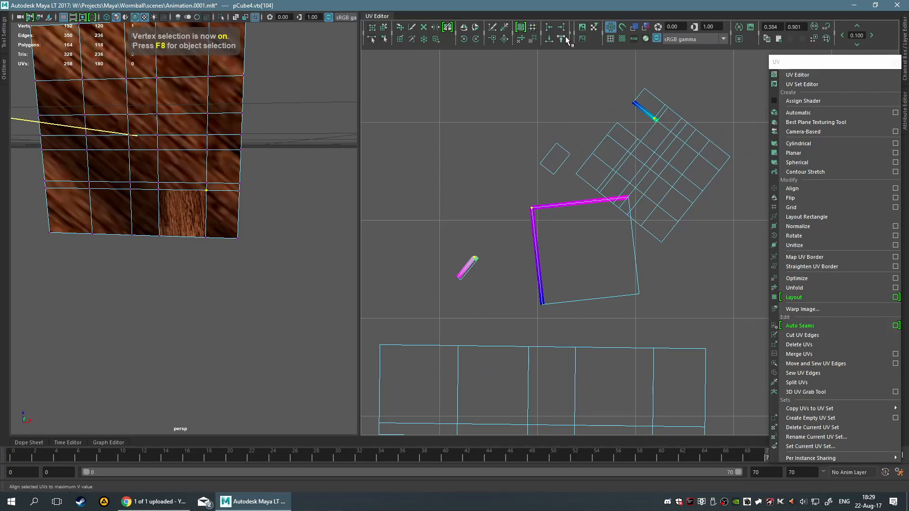
{"action": "left_click", "coordinate": [570, 42]}
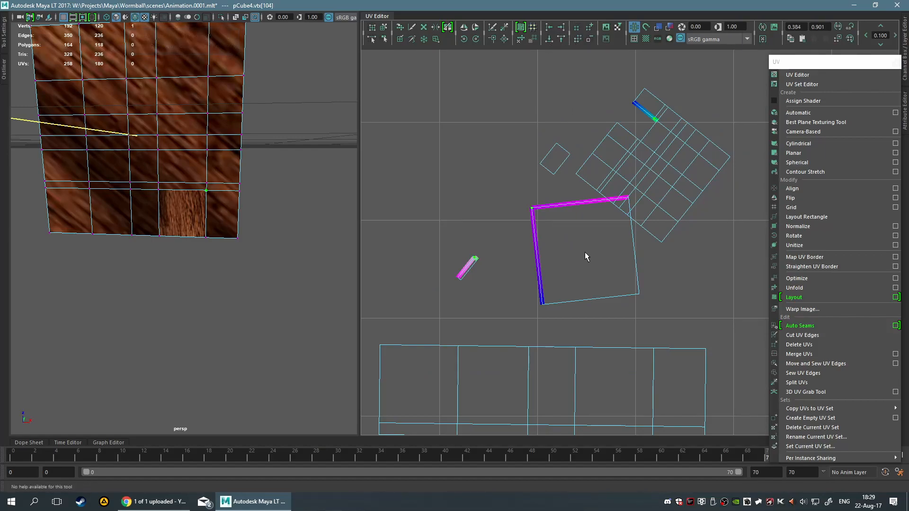
Try unfolding the UVs from the square shell's lower-right vertex, and undo the unfold
{"action": "left_click", "coordinate": [610, 275]}
{"action": "left_click", "coordinate": [516, 42]}
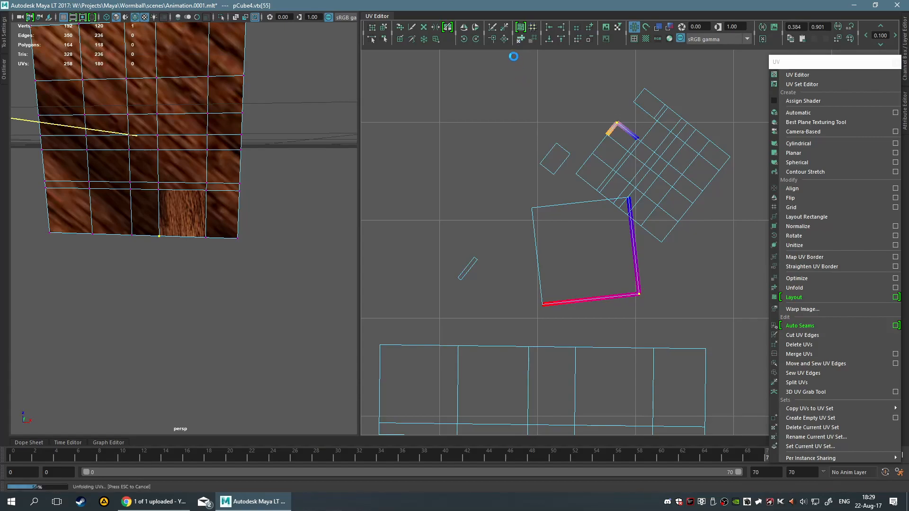
{"action": "scroll", "coordinate": [591, 220], "scroll_direction": "down", "scroll_amount": 8}
{"action": "middle_click_drag", "start_coordinate": [598, 264], "coordinate": [534, 183], "text": "alt"}
{"action": "scroll", "coordinate": [547, 186], "scroll_direction": "up", "scroll_amount": 5}
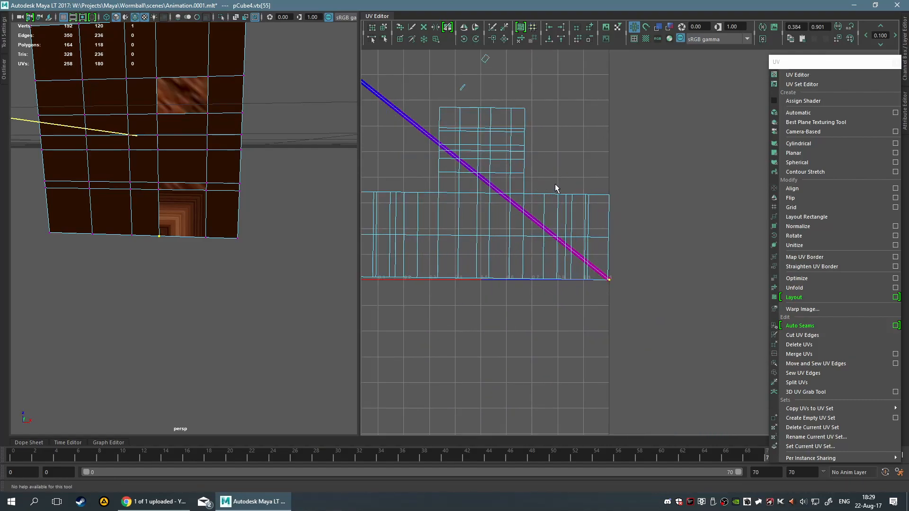
{"action": "key", "text": "ctrl+z"}
{"action": "middle_click_drag", "start_coordinate": [520, 140], "coordinate": [607, 314], "text": "alt"}
{"action": "scroll", "coordinate": [544, 260], "scroll_direction": "up", "scroll_amount": 6}
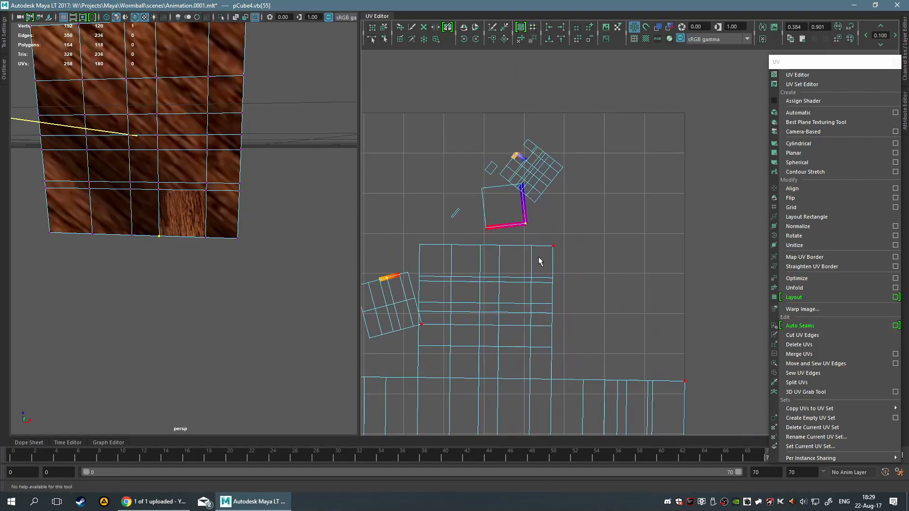
Return from vertex to face selection and select the face of the square UV shell
{"action": "left_click", "coordinate": [562, 269]}
{"action": "key", "text": "F9"}
{"action": "left_click", "coordinate": [427, 199]}
{"action": "key", "text": "F8"}
{"action": "left_click", "coordinate": [581, 237]}
{"action": "left_click", "coordinate": [533, 243]}
{"action": "key", "text": "F8"}
{"action": "left_click", "coordinate": [515, 232]}
{"action": "left_click", "coordinate": [594, 154]}
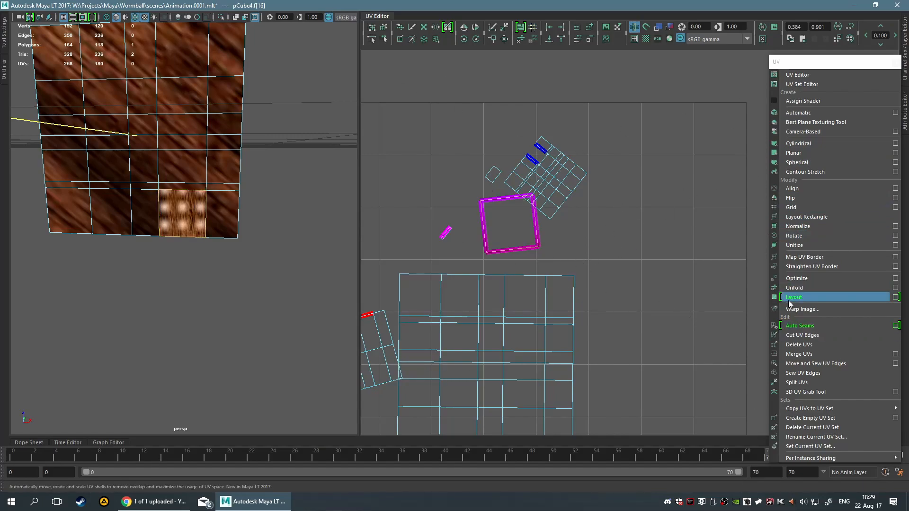
Select all of the cube's UV faces and arrange their shells automatically with Layout
{"action": "left_click", "coordinate": [646, 260]}
{"action": "scroll", "coordinate": [646, 260], "scroll_direction": "down", "scroll_amount": 2}
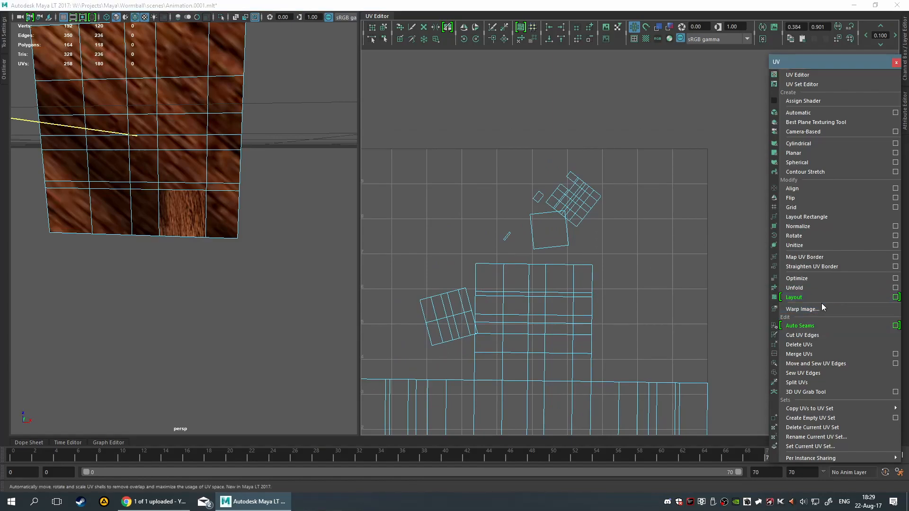
{"action": "middle_click_drag", "start_coordinate": [646, 241], "coordinate": [669, 192], "text": "alt"}
{"action": "scroll", "coordinate": [669, 192], "scroll_direction": "down", "scroll_amount": 2}
{"action": "left_click_drag", "start_coordinate": [475, 170], "coordinate": [729, 419]}
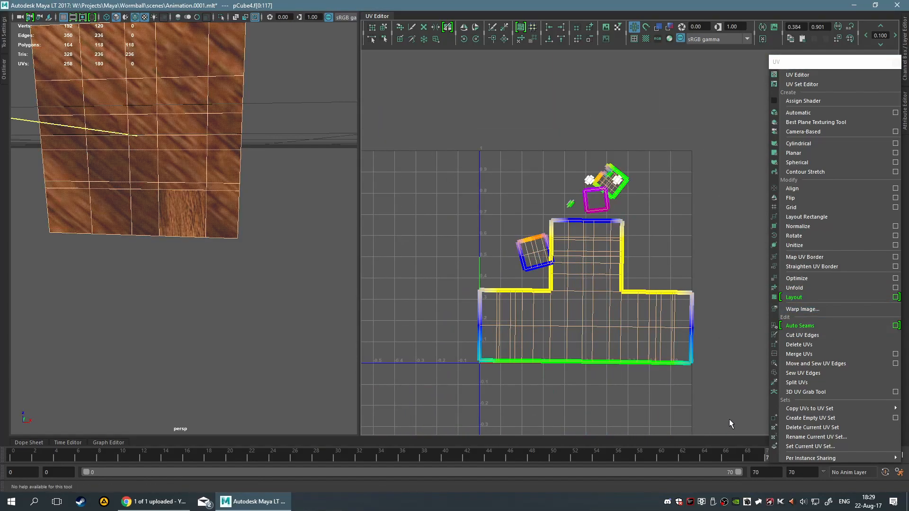
{"action": "scroll", "coordinate": [639, 240], "scroll_direction": "up", "scroll_amount": 3}
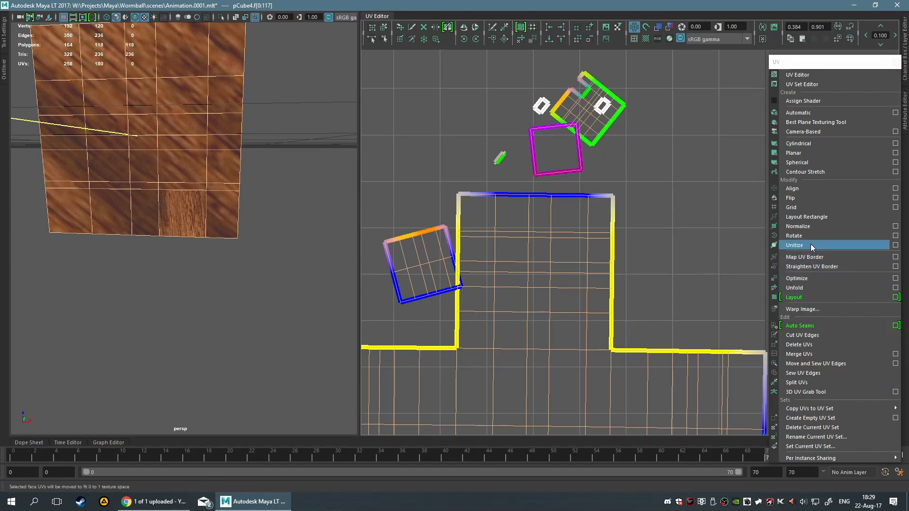
{"action": "left_click", "coordinate": [807, 297]}
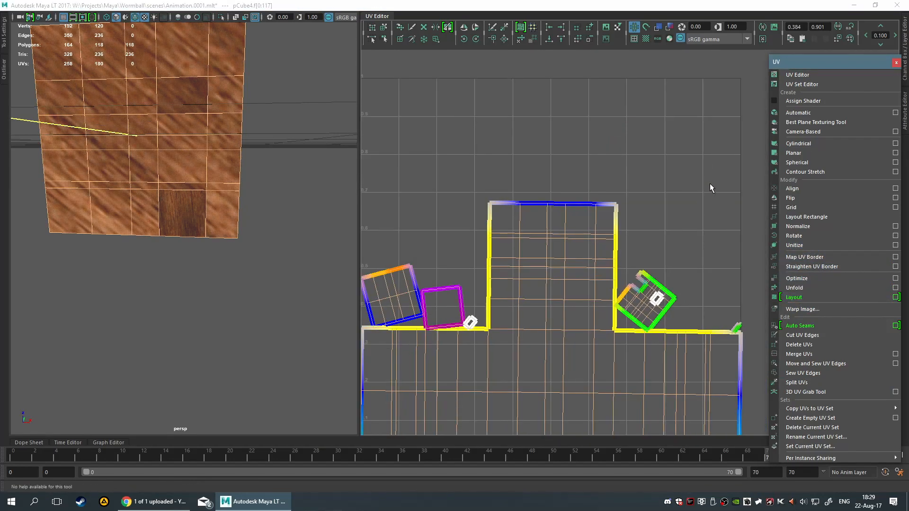
{"action": "middle_click_drag", "start_coordinate": [681, 208], "coordinate": [635, 171], "text": "alt"}
Optimize the UVs of all selected faces and inspect the small shell and the cube's texture
{"action": "left_click", "coordinate": [800, 280]}
{"action": "scroll", "coordinate": [668, 217], "scroll_direction": "up", "scroll_amount": 15}
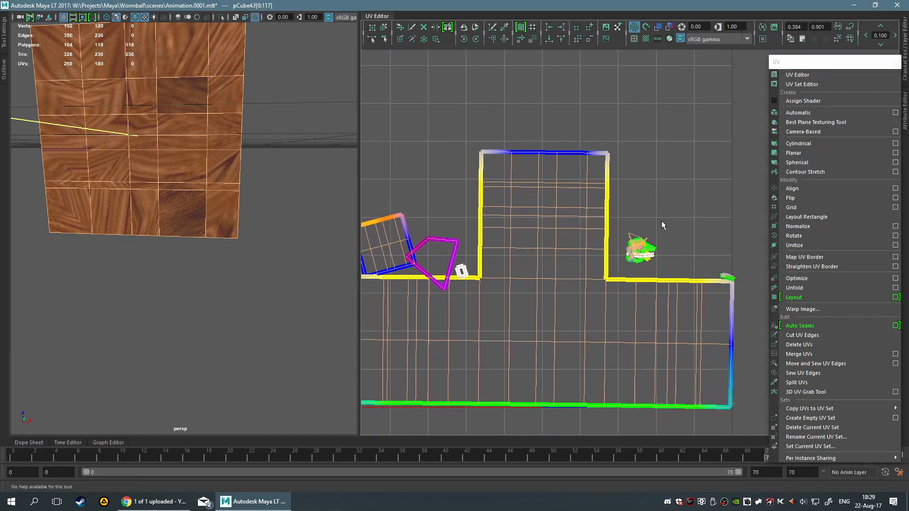
{"action": "scroll", "coordinate": [663, 212], "scroll_direction": "down", "scroll_amount": 10}
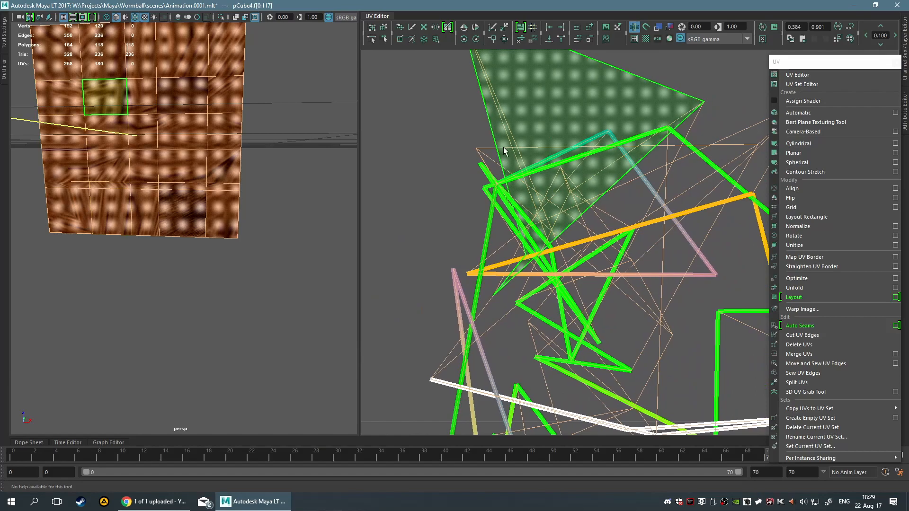
{"action": "scroll", "coordinate": [526, 245], "scroll_direction": "up", "scroll_amount": 8}
{"action": "scroll", "coordinate": [526, 244], "scroll_direction": "up", "scroll_amount": 3}
{"action": "scroll", "coordinate": [660, 254], "scroll_direction": "down", "scroll_amount": 10}
{"action": "scroll", "coordinate": [229, 149], "scroll_direction": "down", "scroll_amount": 10}
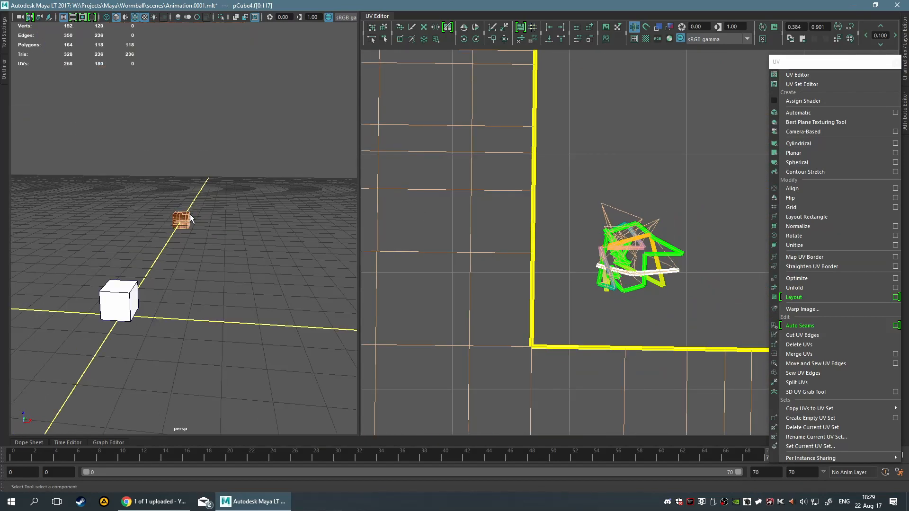
{"action": "scroll", "coordinate": [197, 202], "scroll_direction": "up", "scroll_amount": 6}
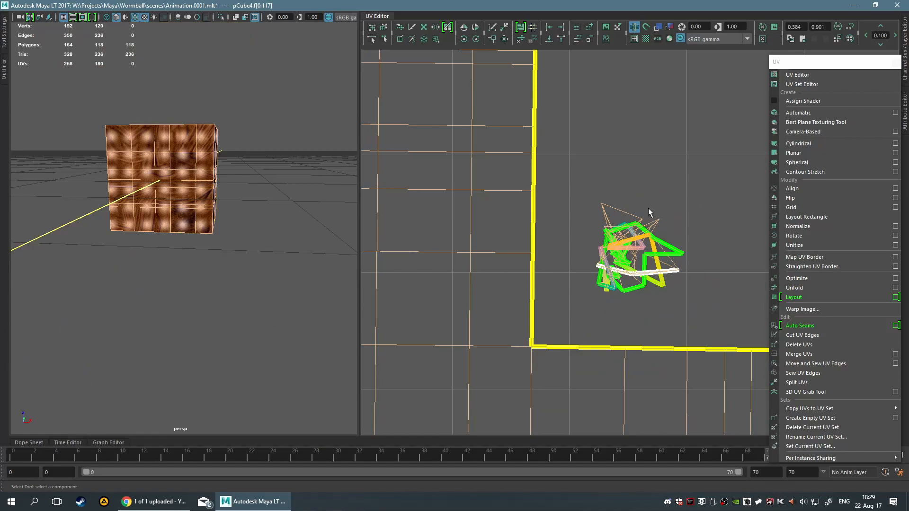
{"action": "scroll", "coordinate": [646, 199], "scroll_direction": "up", "scroll_amount": 4}
{"action": "scroll", "coordinate": [639, 218], "scroll_direction": "down", "scroll_amount": 3}
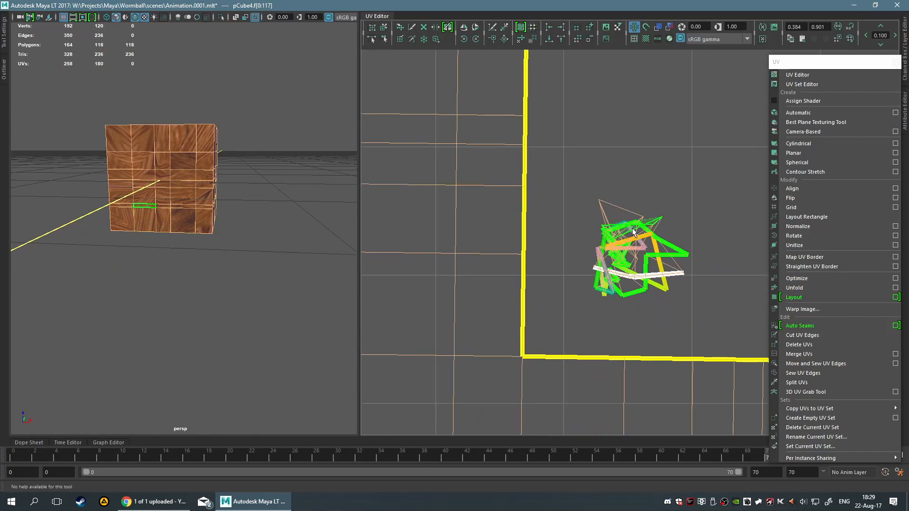
Unfold the UVs of all selected faces of the cube
{"action": "left_click", "coordinate": [808, 289]}
{"action": "left_click", "coordinate": [838, 289]}
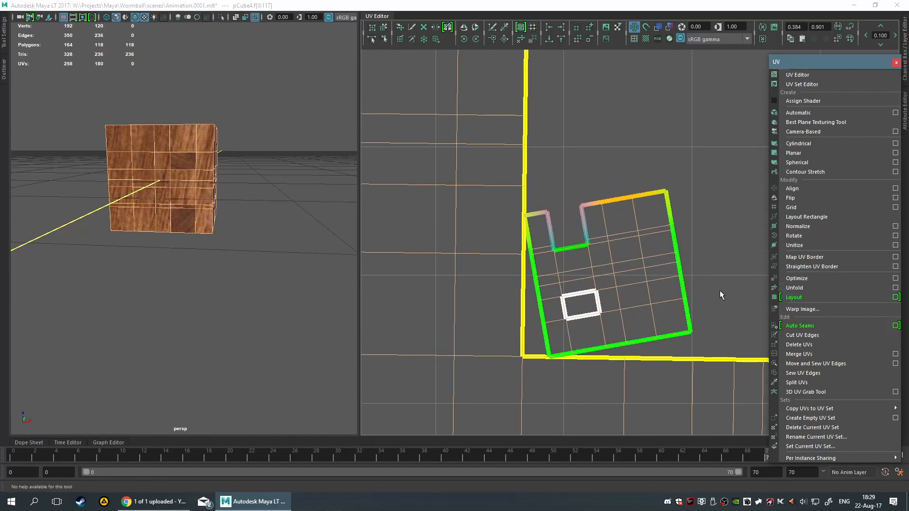
{"action": "scroll", "coordinate": [723, 291], "scroll_direction": "down", "scroll_amount": 6}
{"action": "scroll", "coordinate": [700, 290], "scroll_direction": "up", "scroll_amount": 2}
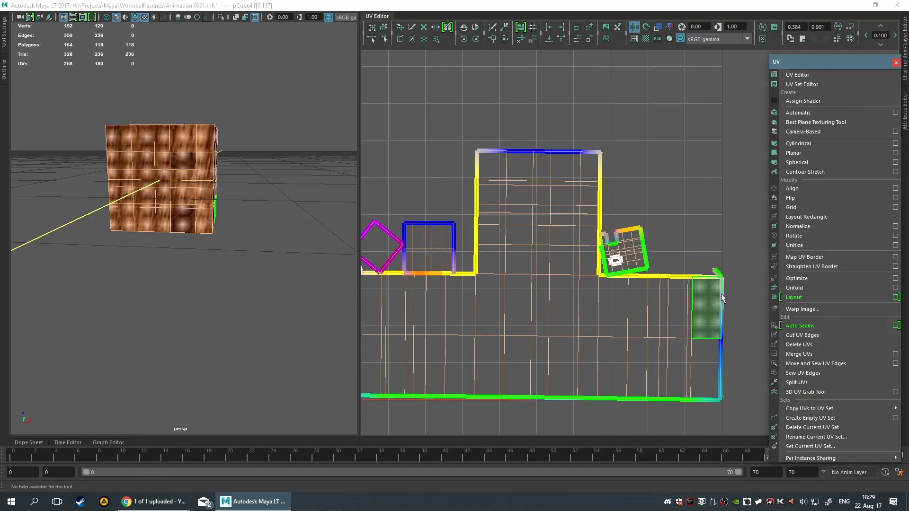
{"action": "middle_click_drag", "start_coordinate": [589, 235], "coordinate": [671, 234], "text": "alt"}
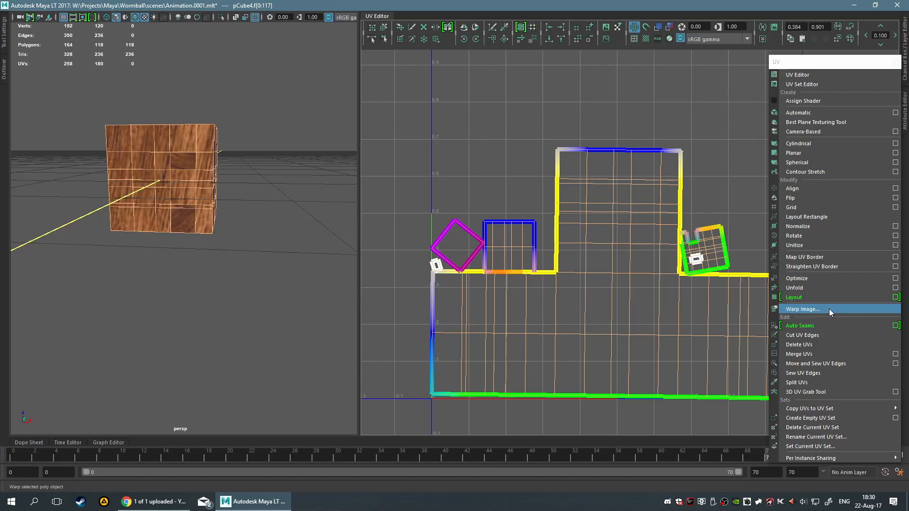
Unitize the UVs of all selected faces so each face fills the 0 to 1 texture space
{"action": "left_click", "coordinate": [827, 245]}
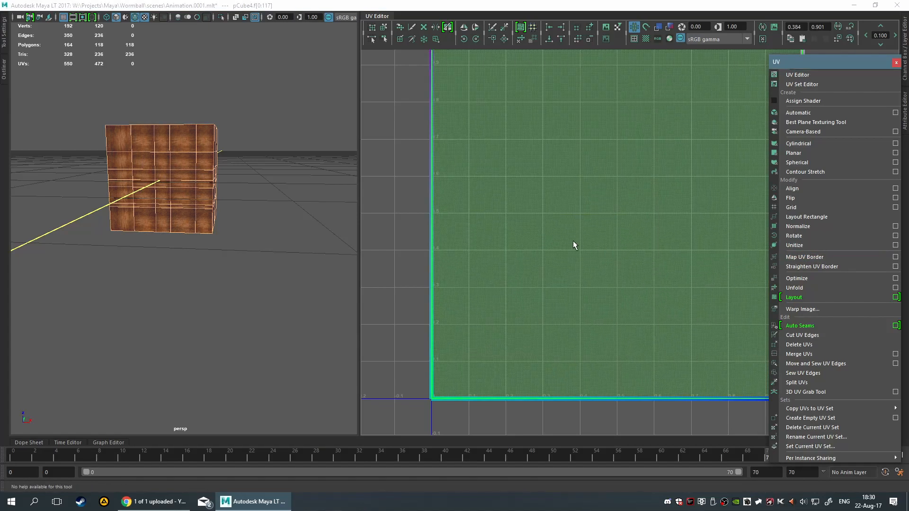
{"action": "scroll", "coordinate": [568, 251], "scroll_direction": "down", "scroll_amount": 3}
{"action": "scroll", "coordinate": [687, 337], "scroll_direction": "up", "scroll_amount": 3}
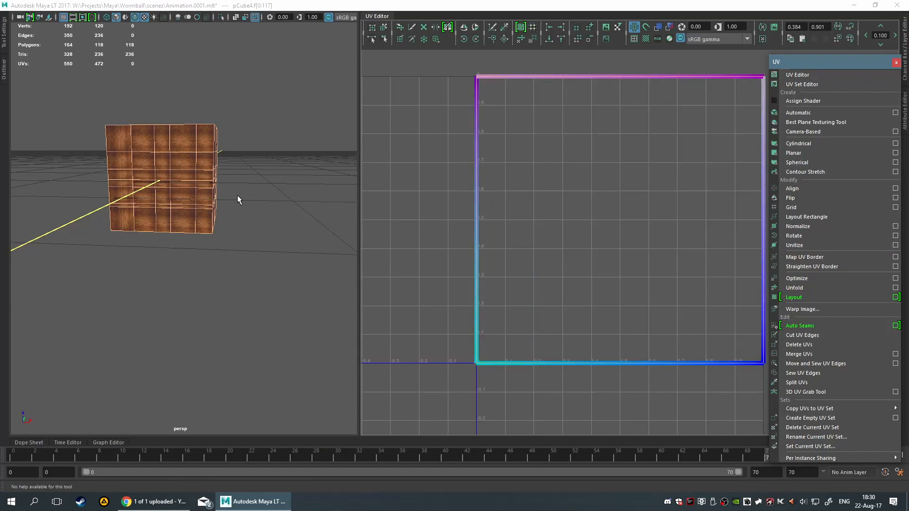
Undo the last Unitize on the cube's UVs and look through the Unitize options without applying them
{"action": "left_click", "coordinate": [238, 196]}
{"action": "left_click_drag", "start_coordinate": [243, 185], "coordinate": [374, 190], "text": "alt"}
{"action": "left_click", "coordinate": [589, 243]}
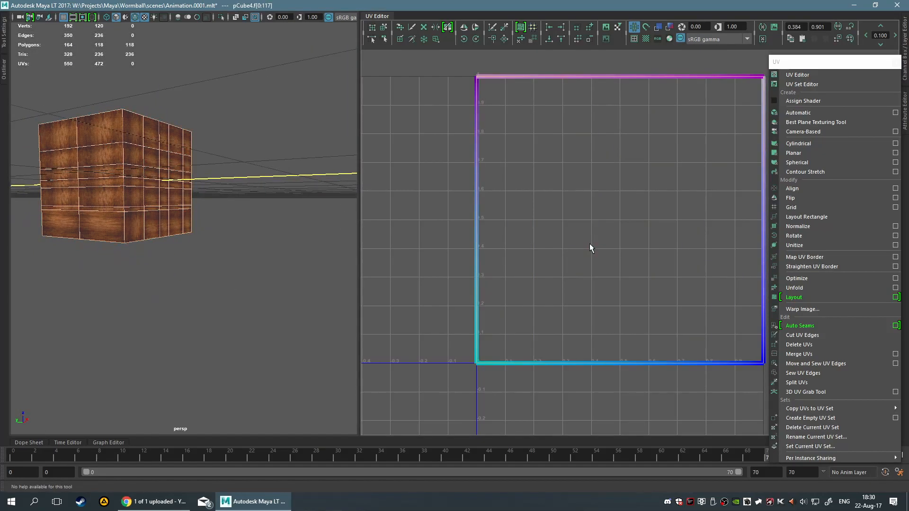
{"action": "key", "text": "ctrl+z"}
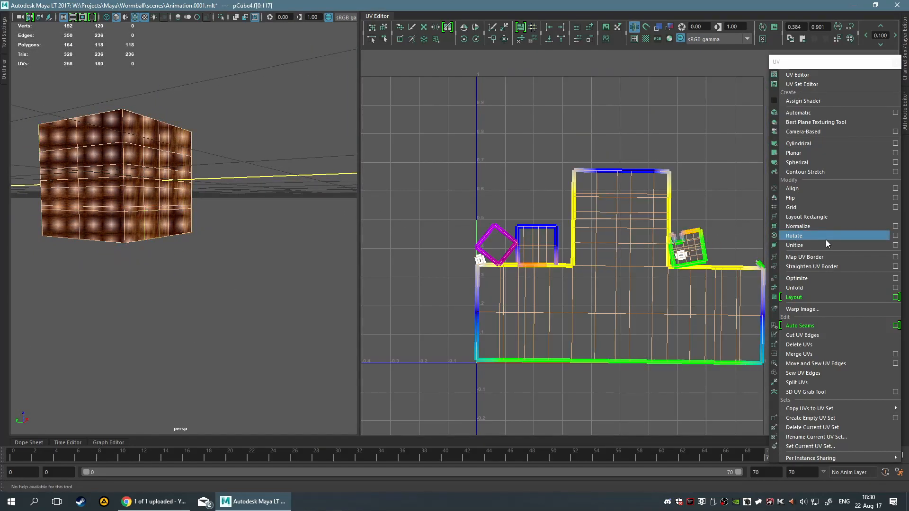
{"action": "left_click", "coordinate": [895, 245]}
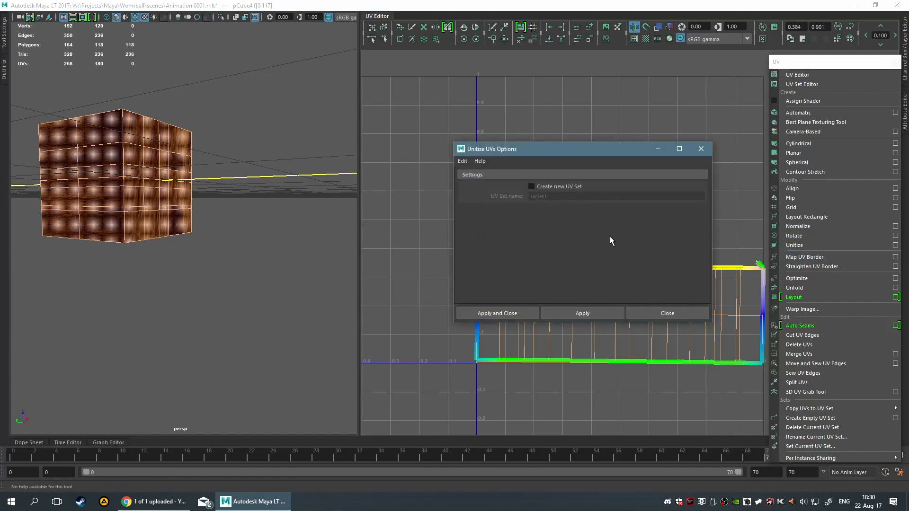
{"action": "left_click", "coordinate": [698, 151]}
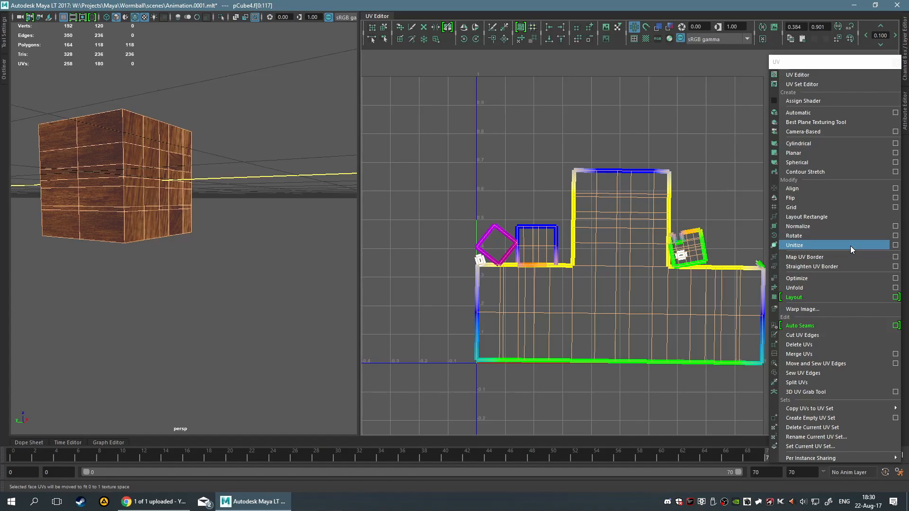
Examine the faces and shells of the cube's restored UV layout
{"action": "scroll", "coordinate": [631, 265], "scroll_direction": "up", "scroll_amount": 2}
{"action": "middle_click_drag", "start_coordinate": [638, 268], "coordinate": [617, 184], "text": "alt"}
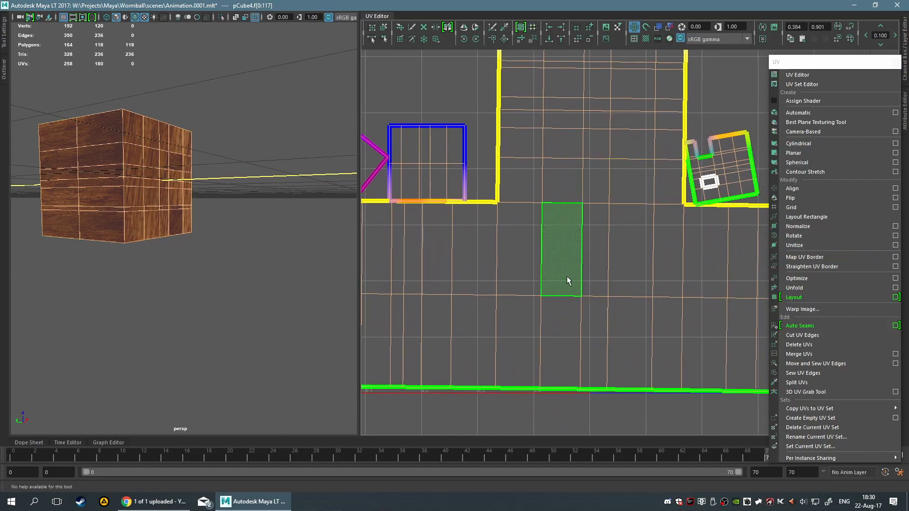
{"action": "scroll", "coordinate": [572, 277], "scroll_direction": "down", "scroll_amount": 2}
{"action": "left_click_drag", "start_coordinate": [403, 257], "coordinate": [788, 324]}
{"action": "left_click_drag", "start_coordinate": [364, 216], "coordinate": [584, 271]}
{"action": "scroll", "coordinate": [584, 272], "scroll_direction": "down", "scroll_amount": 2}
{"action": "double_click", "coordinate": [628, 262]}
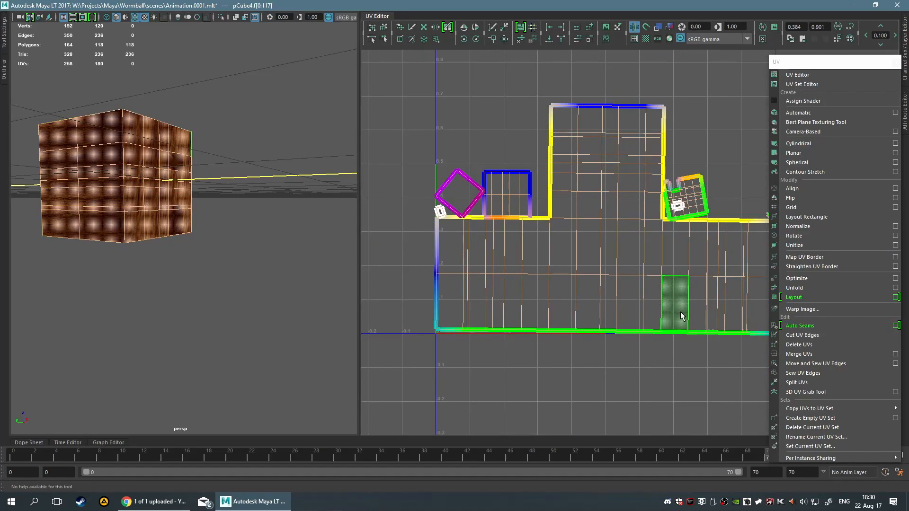
{"action": "middle_click_drag", "start_coordinate": [677, 308], "coordinate": [574, 268], "text": "alt"}
{"action": "scroll", "coordinate": [571, 267], "scroll_direction": "down", "scroll_amount": 2}
Select all faces of the wide lower strip of the UV layout and try to rotate their UVs about a vertex
{"action": "left_click", "coordinate": [460, 294]}
{"action": "left_click", "coordinate": [401, 220]}
{"action": "left_click_drag", "start_coordinate": [402, 220], "coordinate": [651, 265]}
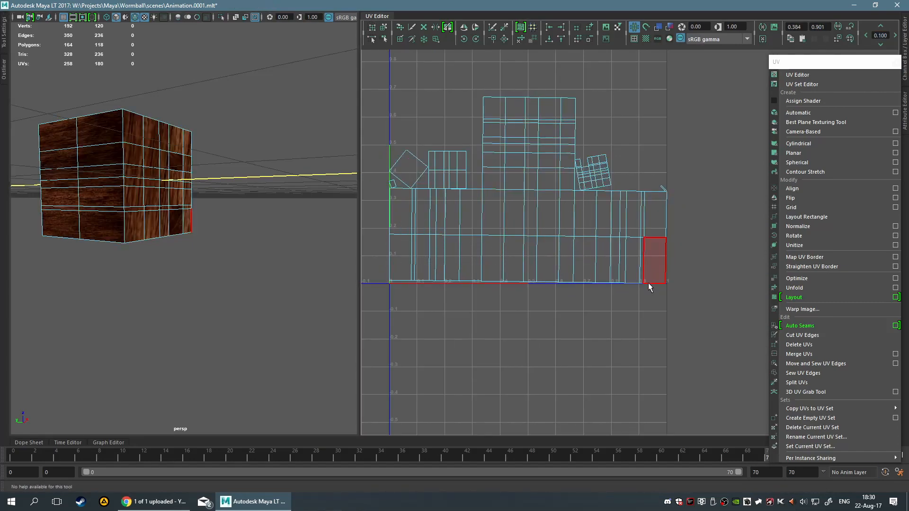
{"action": "left_click_drag", "start_coordinate": [402, 215], "coordinate": [659, 266]}
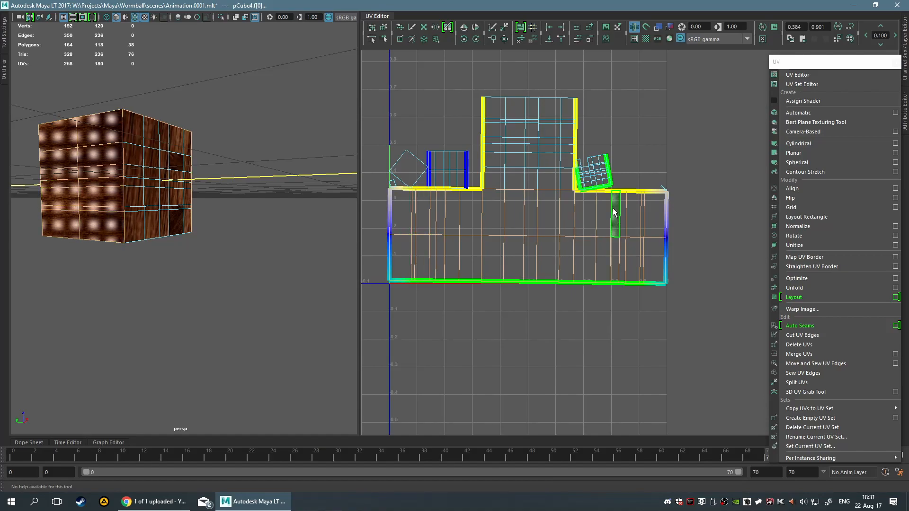
{"action": "left_click", "coordinate": [848, 236]}
{"action": "left_click", "coordinate": [531, 215]}
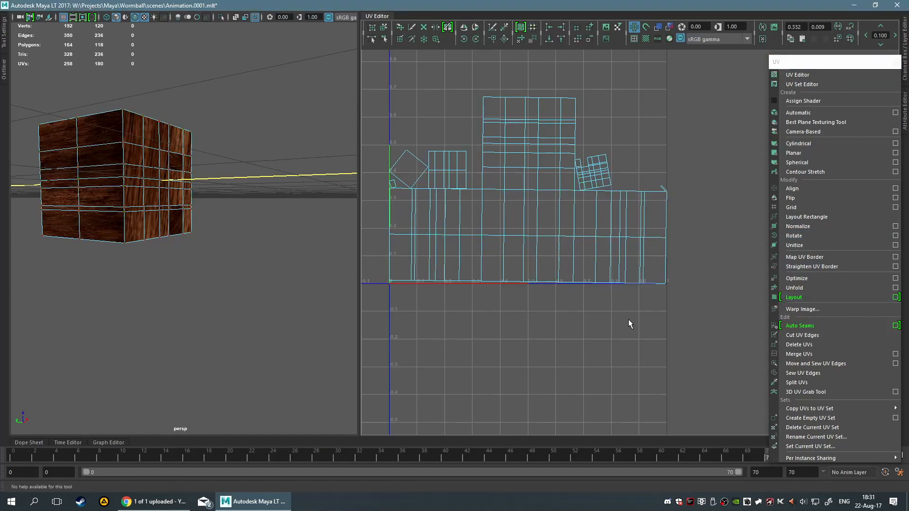
{"action": "left_click", "coordinate": [808, 235]}
{"action": "left_click", "coordinate": [532, 216]}
{"action": "left_click", "coordinate": [593, 230]}
Select the single narrow face in the strip's upper row and try to relocate its pivot with the Move tool
{"action": "key", "text": "F9"}
{"action": "key", "text": "F11"}
{"action": "left_click", "coordinate": [563, 225]}
{"action": "key", "text": "w"}
{"action": "left_click", "coordinate": [565, 216]}
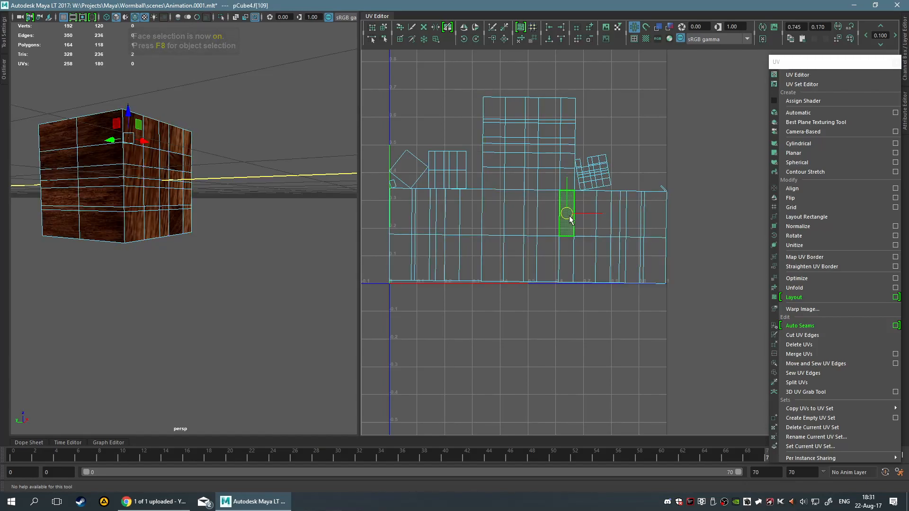
{"action": "left_click_drag", "start_coordinate": [559, 223], "coordinate": [411, 243]}
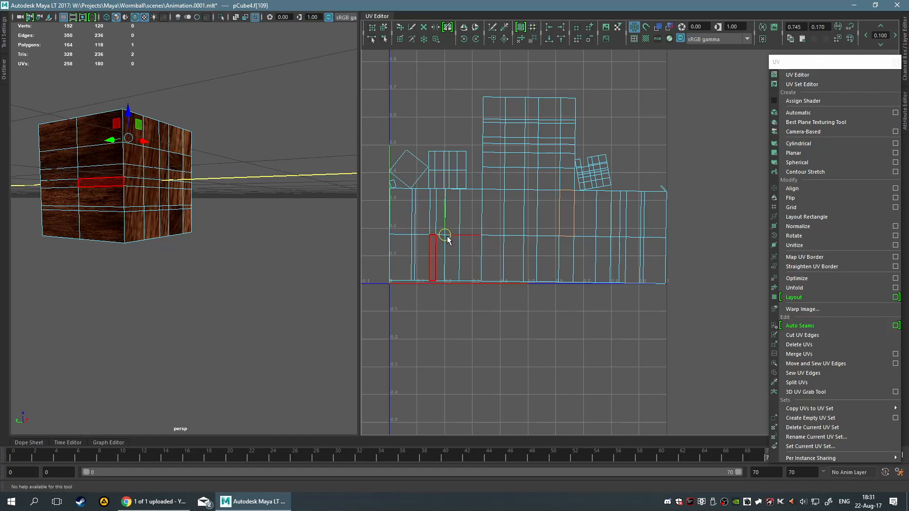
{"action": "left_click", "coordinate": [472, 242]}
Try to set the narrow face's rotation pivot at another point of the UV strip with the Rotate tool active
{"action": "key", "text": "e"}
{"action": "left_click", "coordinate": [592, 195]}
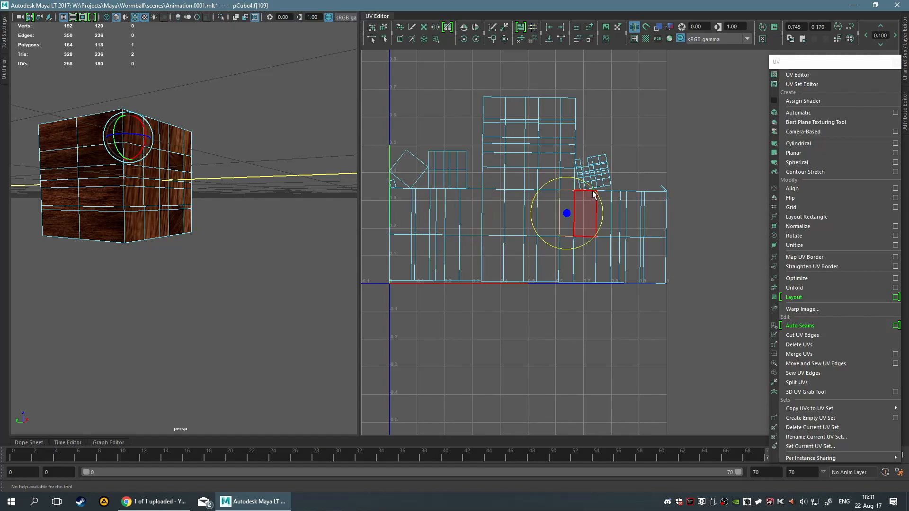
{"action": "left_click", "coordinate": [571, 217]}
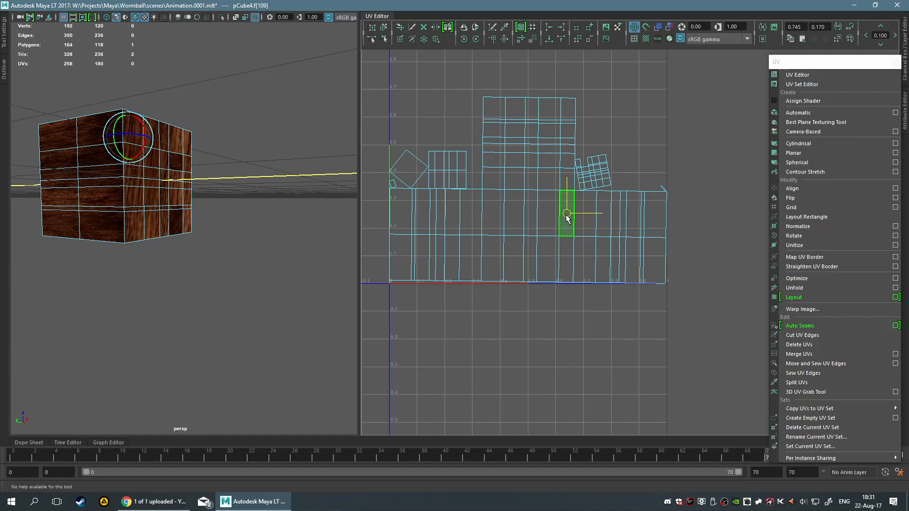
{"action": "left_click", "coordinate": [478, 230]}
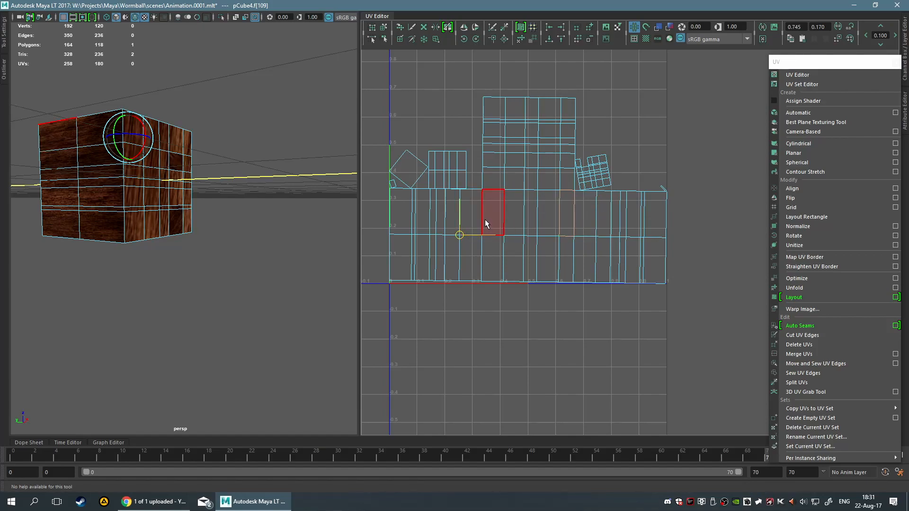
{"action": "mouse_move", "coordinate": [481, 230]}
{"action": "left_mouse_down"}
{"action": "mouse_move", "coordinate": [489, 211]}
{"action": "mouse_move", "coordinate": [454, 198]}
{"action": "mouse_move", "coordinate": [487, 233]}
{"action": "mouse_move", "coordinate": [487, 207]}
{"action": "mouse_move", "coordinate": [488, 218]}
{"action": "left_mouse_up"}
Try the UV Rotate command on the narrow face, picking a corner vertex of the face as the pivot
{"action": "left_click", "coordinate": [541, 298]}
{"action": "left_click", "coordinate": [566, 212]}
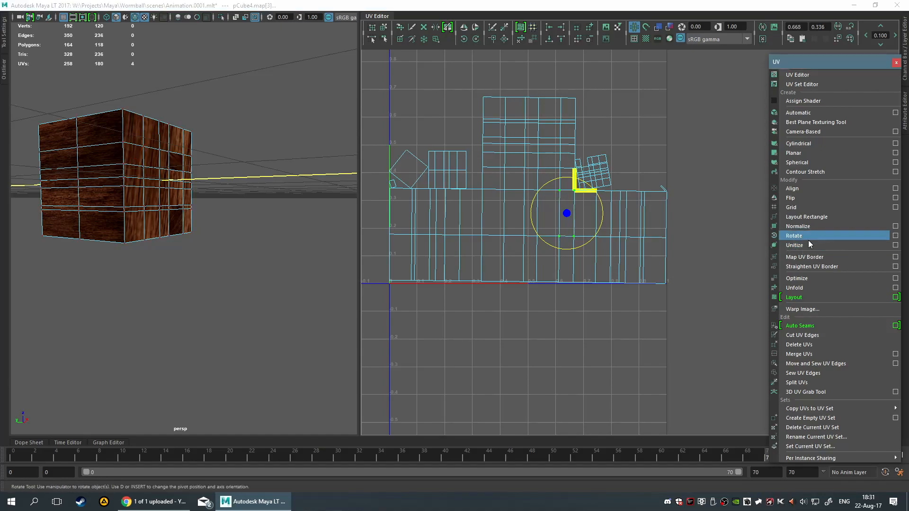
{"action": "left_click", "coordinate": [558, 244]}
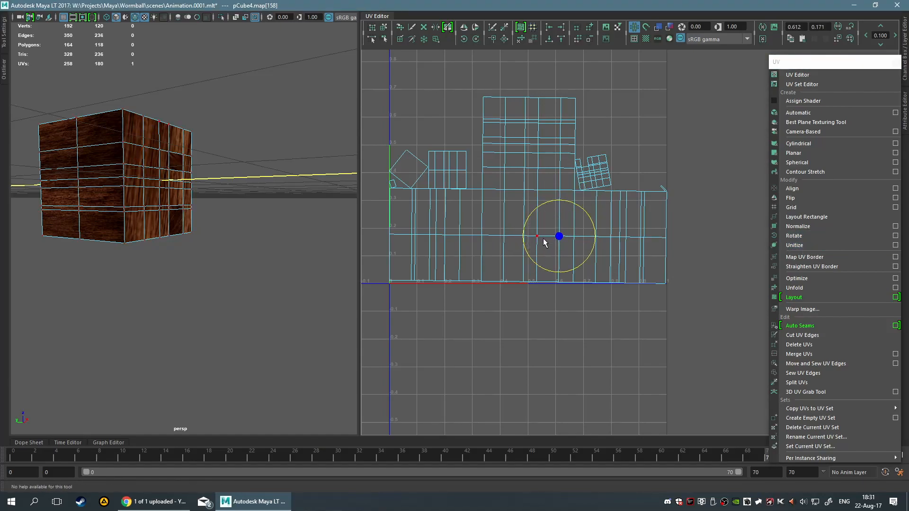
Rotate the UV face just beside the narrow one in the strip's upper row counterclockwise by a small angle
{"action": "key", "text": "F11"}
{"action": "left_click", "coordinate": [566, 211]}
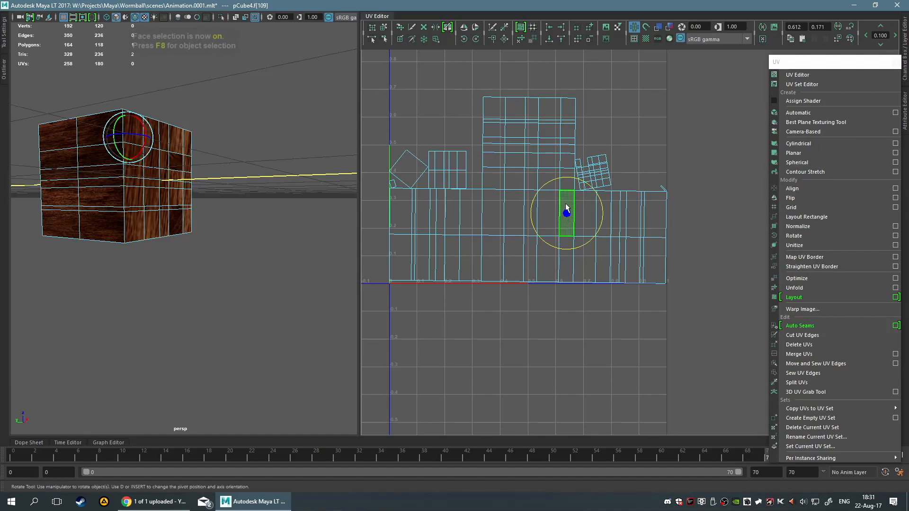
{"action": "left_click", "coordinate": [568, 210]}
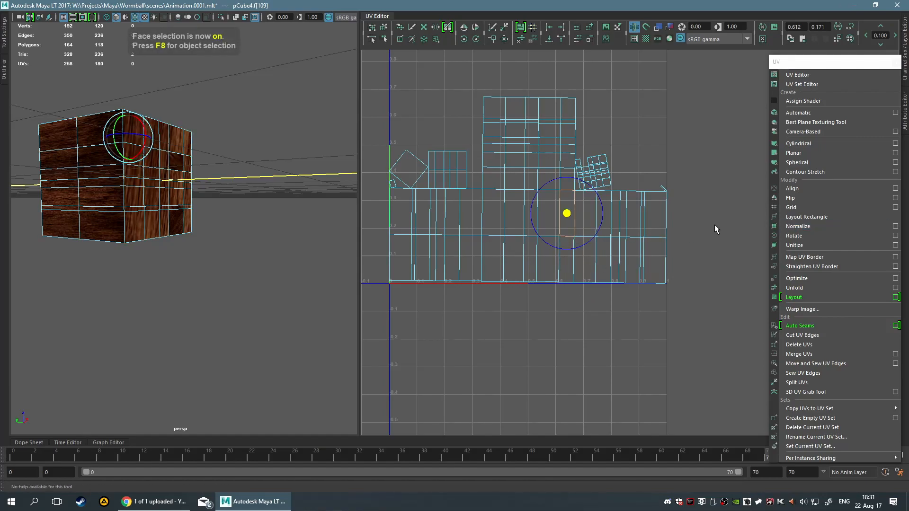
{"action": "left_click", "coordinate": [600, 306]}
{"action": "left_click", "coordinate": [558, 218]}
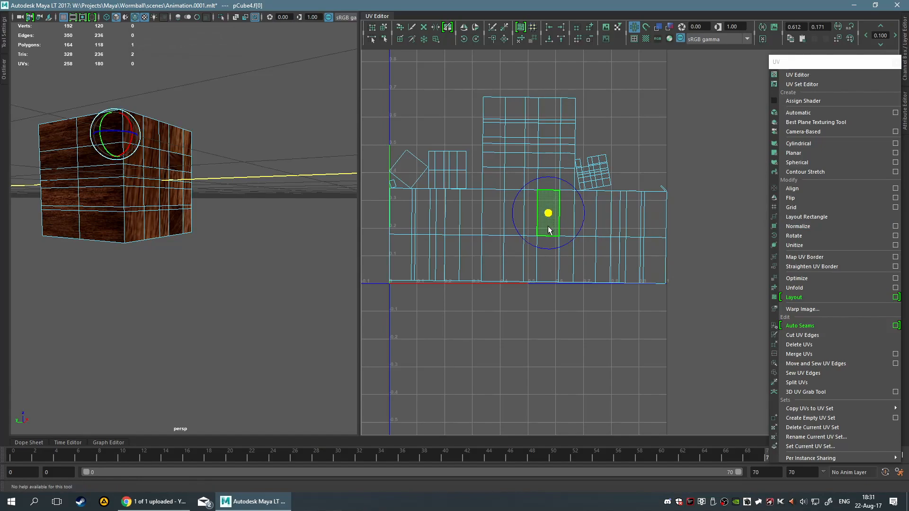
{"action": "left_click_drag", "start_coordinate": [546, 215], "coordinate": [560, 254]}
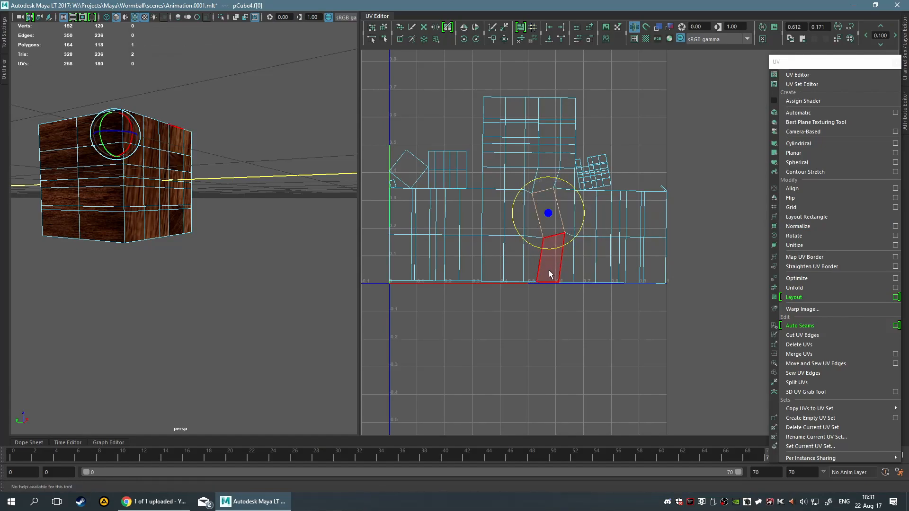
Try the UV Rotate command twice on the tilted face, picking UV points around its lower edge as the pivot
{"action": "left_click", "coordinate": [805, 238]}
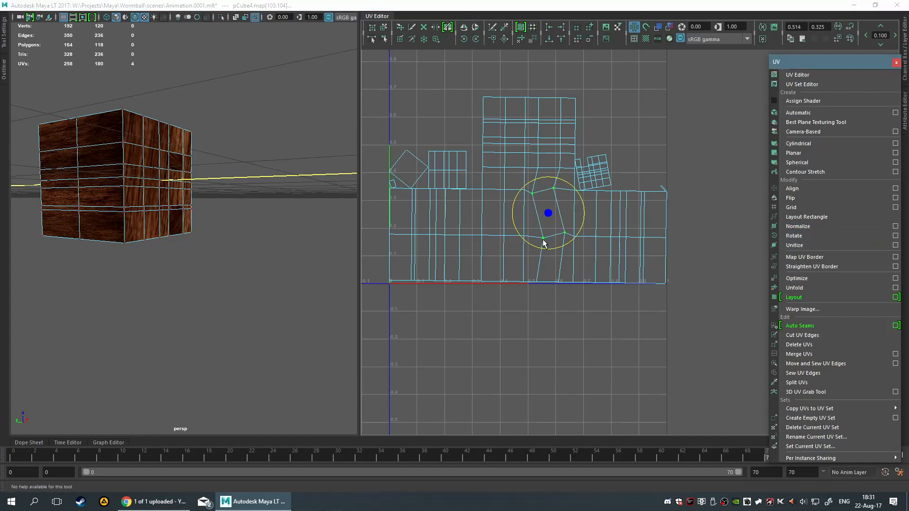
{"action": "left_click", "coordinate": [550, 252]}
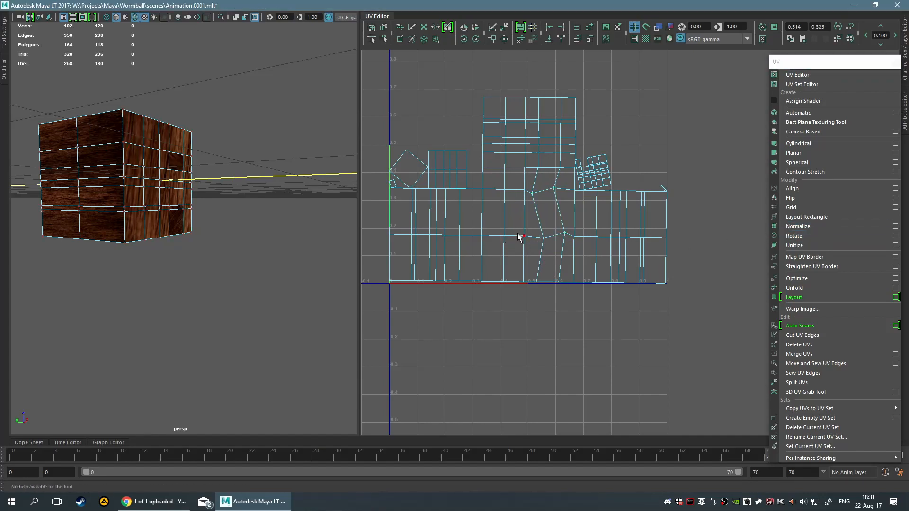
{"action": "left_click", "coordinate": [544, 238]}
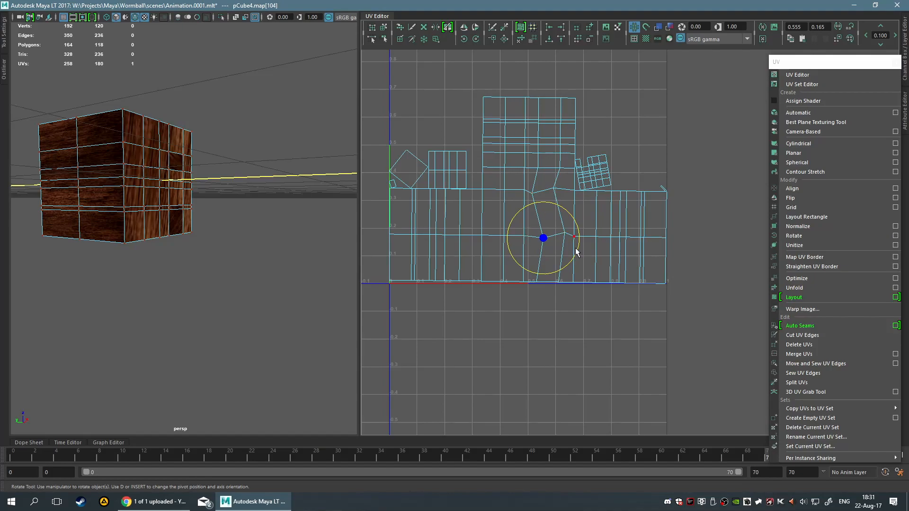
{"action": "key", "text": "F11"}
{"action": "left_click", "coordinate": [548, 213]}
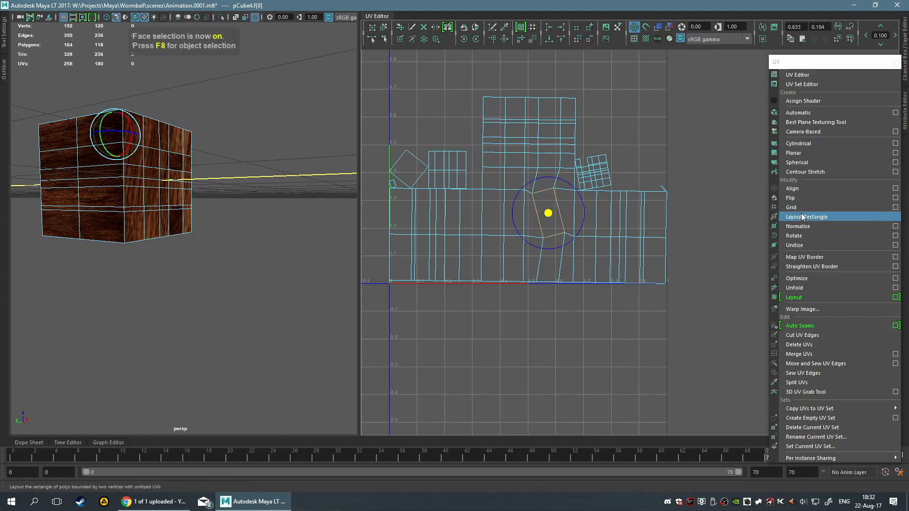
{"action": "left_click", "coordinate": [828, 232]}
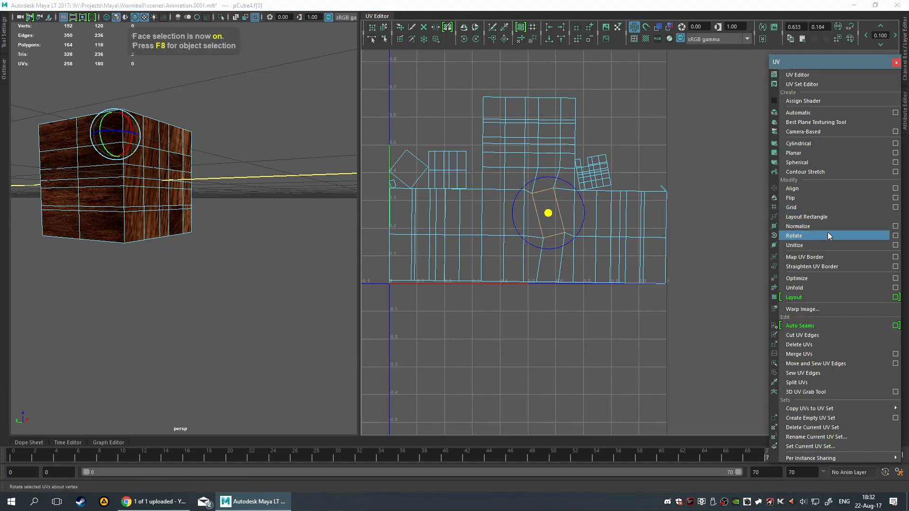
{"action": "left_click", "coordinate": [561, 260]}
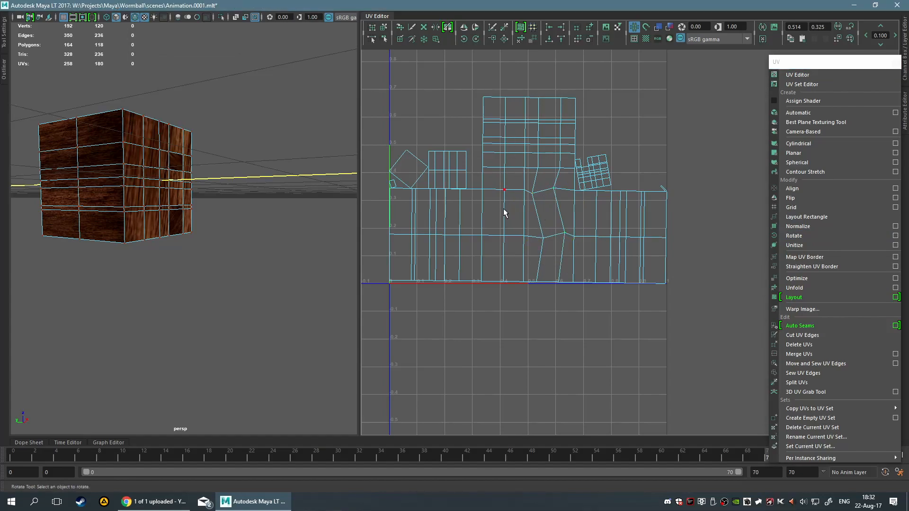
{"action": "left_click", "coordinate": [568, 288]}
{"action": "left_click", "coordinate": [598, 408]}
Reselect the tilted face and try once more to rotate its UVs about its lower-left corner vertex
{"action": "key", "text": "F11"}
{"action": "left_click", "coordinate": [547, 213]}
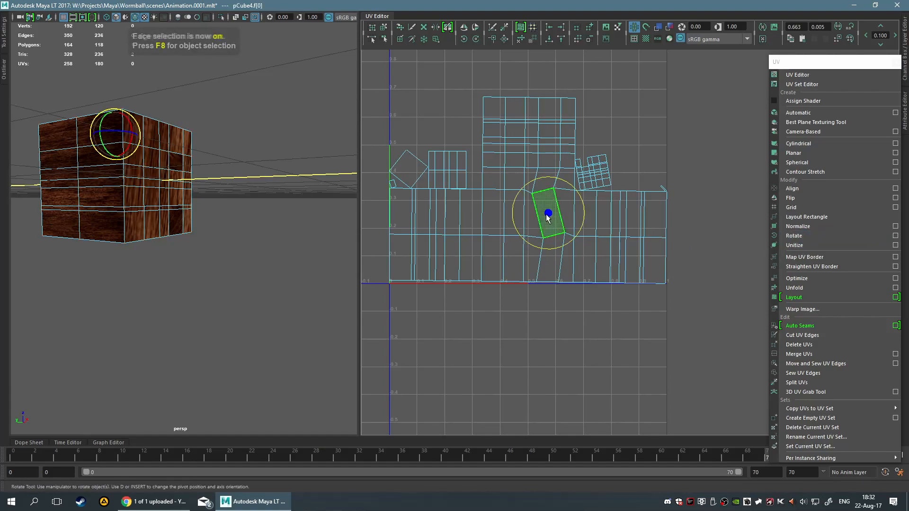
{"action": "left_click", "coordinate": [845, 235]}
{"action": "left_click", "coordinate": [544, 240]}
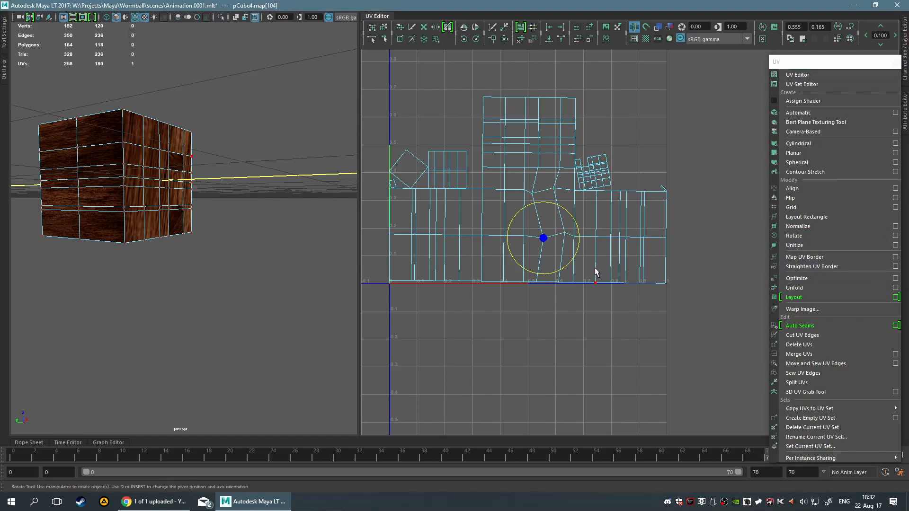
{"action": "left_click", "coordinate": [569, 298]}
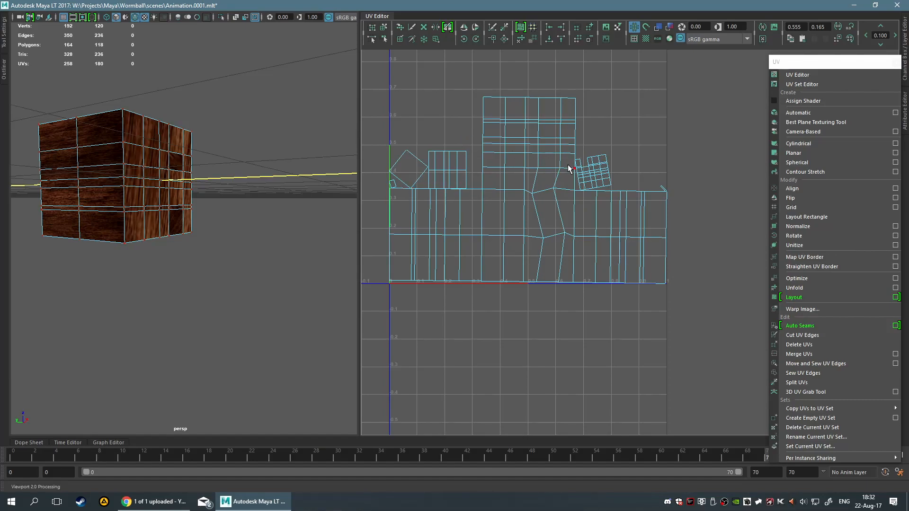
Select the five UVs along the top border of the central block and cut the UV edges connected to them
{"action": "middle_click_drag", "start_coordinate": [444, 150], "coordinate": [477, 226], "text": "alt"}
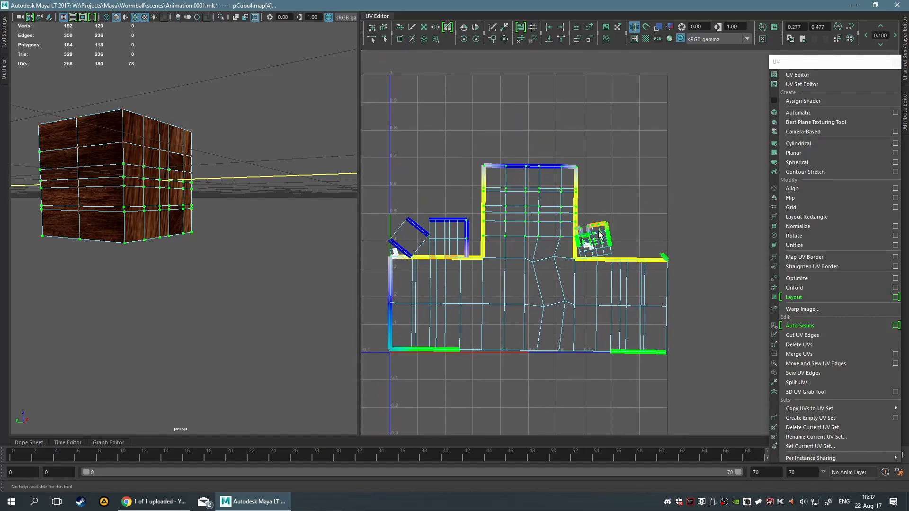
{"action": "scroll", "coordinate": [610, 190], "scroll_direction": "up", "scroll_amount": 3}
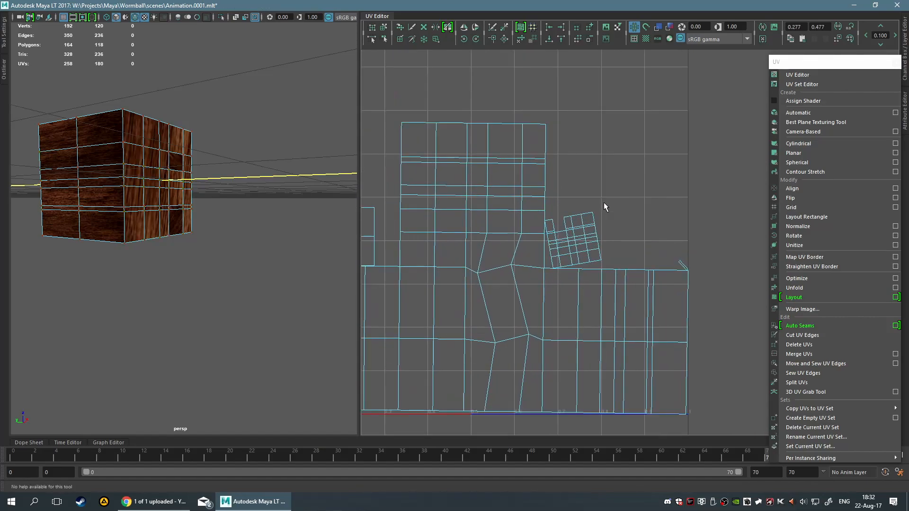
{"action": "right_click", "coordinate": [472, 154]}
{"action": "right_click", "coordinate": [475, 157]}
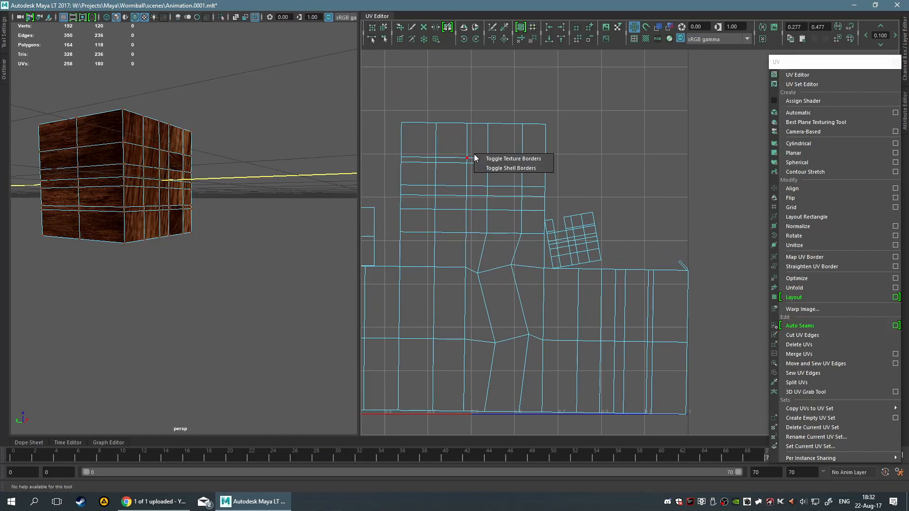
{"action": "left_click", "coordinate": [479, 159]}
{"action": "left_click_drag", "start_coordinate": [409, 139], "coordinate": [563, 199]}
{"action": "scroll", "coordinate": [580, 198], "scroll_direction": "down", "scroll_amount": 2}
{"action": "left_click", "coordinate": [438, 118]}
{"action": "left_click_drag", "start_coordinate": [438, 118], "coordinate": [560, 167]}
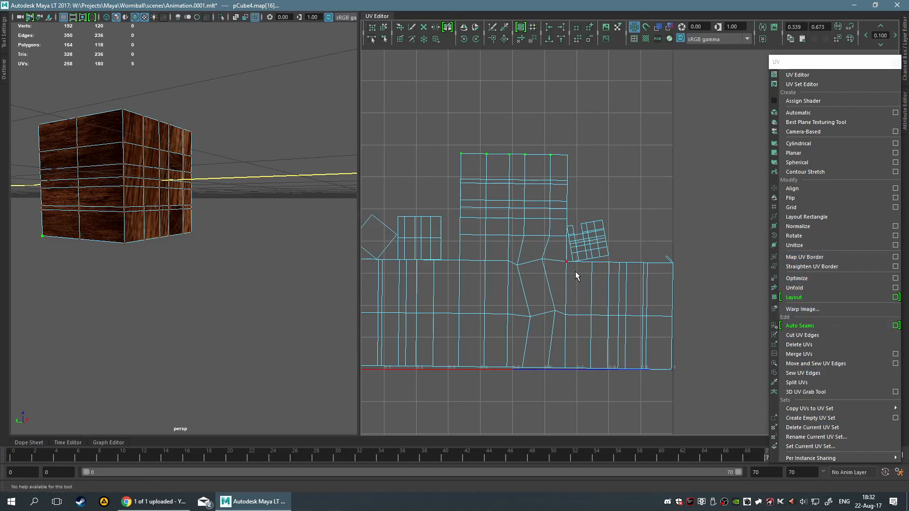
{"action": "left_click", "coordinate": [831, 336]}
Select an edge on the cube's near vertical corner in edge mode and try to cut its UVs
{"action": "left_click", "coordinate": [132, 183]}
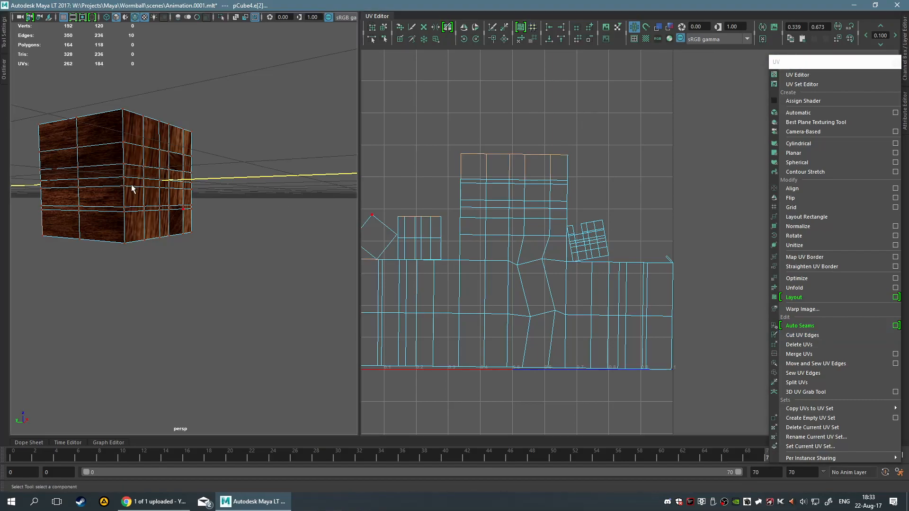
{"action": "key", "text": "F11"}
{"action": "key", "text": "F10"}
{"action": "left_click", "coordinate": [128, 220]}
{"action": "left_click", "coordinate": [828, 337]}
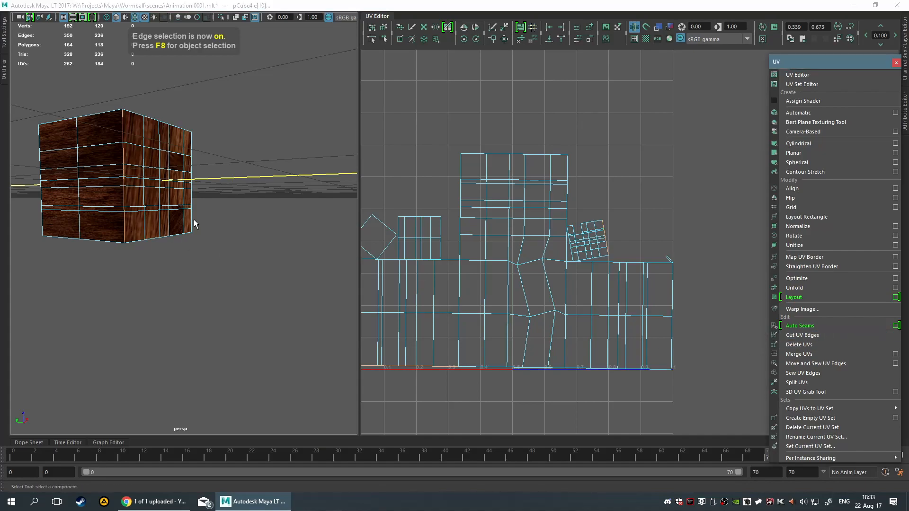
{"action": "left_click_drag", "start_coordinate": [152, 219], "coordinate": [172, 205]}
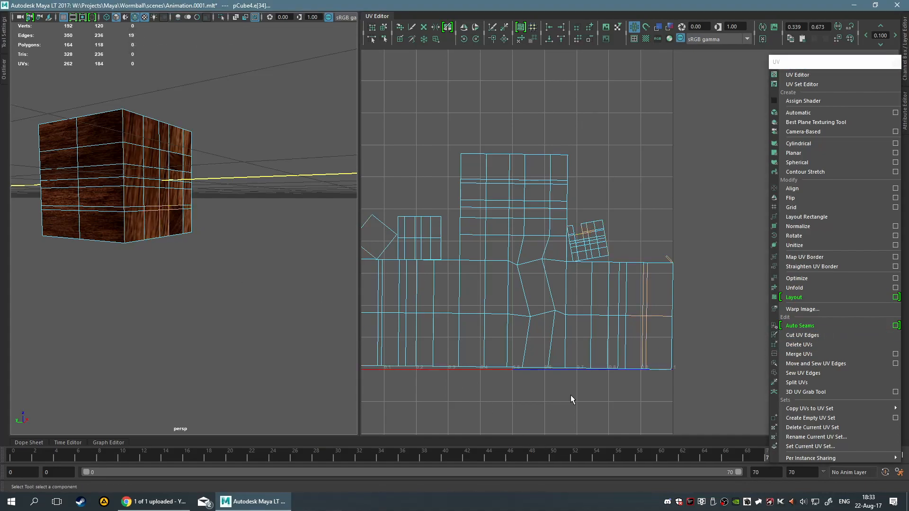
{"action": "left_click", "coordinate": [683, 324]}
{"action": "left_click_drag", "start_coordinate": [422, 216], "coordinate": [496, 316]}
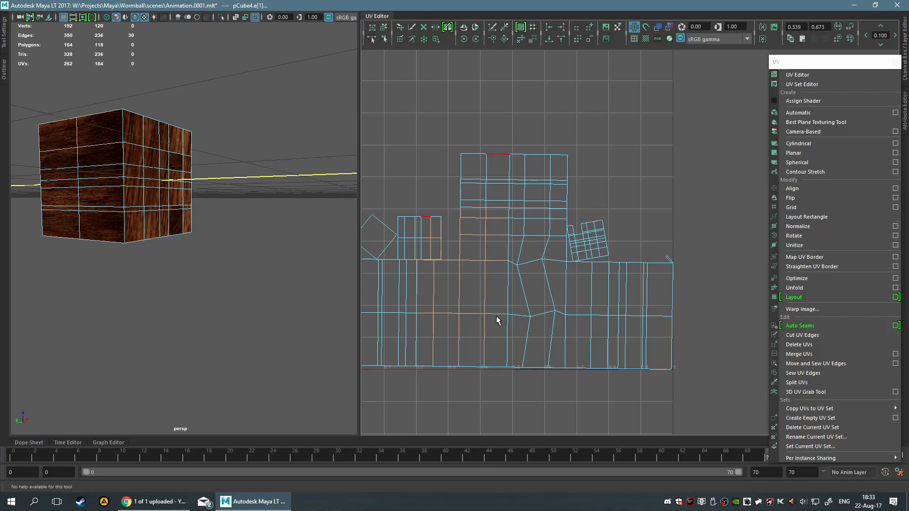
{"action": "left_click", "coordinate": [461, 149]}
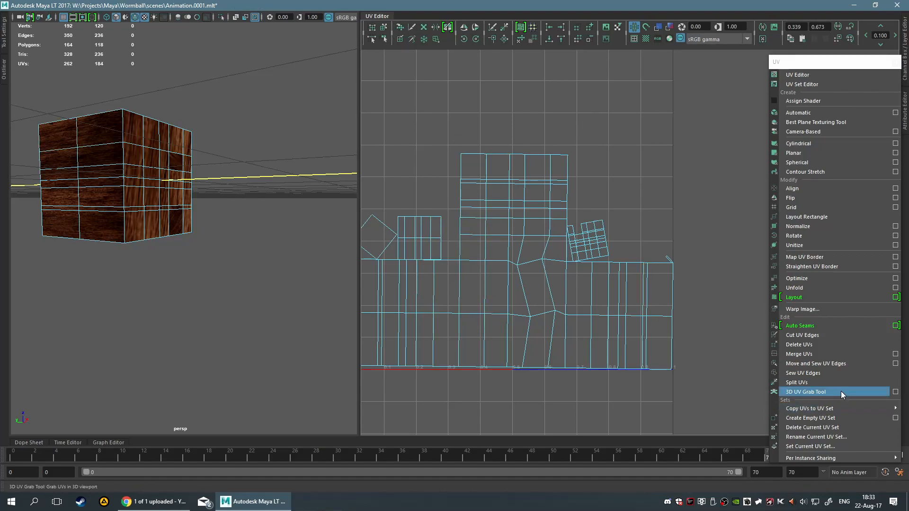
Activate the 3D UV Grab Tool, pull the UVs across several cube faces in the 3D view, and reduce the brush size
{"action": "left_click", "coordinate": [815, 393]}
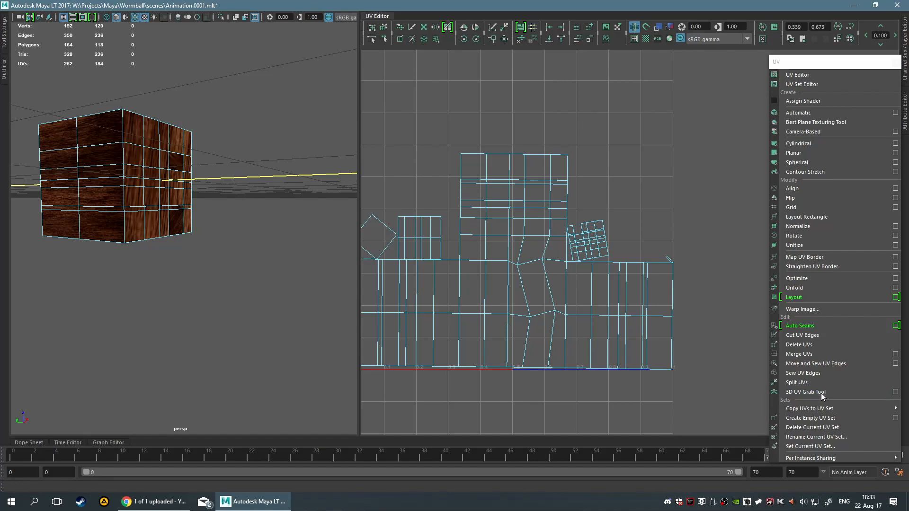
{"action": "left_click", "coordinate": [815, 393]}
{"action": "left_click", "coordinate": [65, 198]}
{"action": "mouse_move", "coordinate": [136, 175]}
{"action": "left_mouse_down"}
{"action": "mouse_move", "coordinate": [130, 223]}
{"action": "mouse_move", "coordinate": [142, 178]}
{"action": "mouse_move", "coordinate": [162, 178]}
{"action": "mouse_move", "coordinate": [156, 186]}
{"action": "mouse_move", "coordinate": [143, 156]}
{"action": "mouse_move", "coordinate": [155, 190]}
{"action": "mouse_move", "coordinate": [149, 200]}
{"action": "mouse_move", "coordinate": [227, 192]}
{"action": "left_mouse_up"}
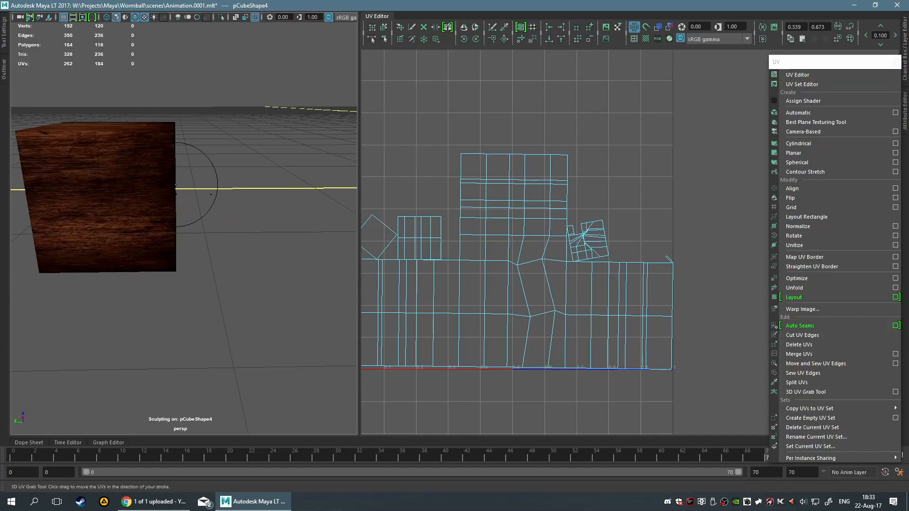
{"action": "left_click_drag", "start_coordinate": [102, 232], "coordinate": [110, 190]}
{"action": "mouse_move", "coordinate": [110, 190]}
{"action": "left_mouse_down", "text": "alt"}
{"action": "mouse_move", "coordinate": [148, 239]}
{"action": "mouse_move", "coordinate": [125, 251]}
{"action": "mouse_move", "coordinate": [133, 254]}
{"action": "mouse_move", "coordinate": [140, 245]}
{"action": "mouse_move", "coordinate": [103, 243]}
{"action": "mouse_move", "coordinate": [142, 279]}
{"action": "mouse_move", "coordinate": [175, 262]}
{"action": "mouse_move", "coordinate": [203, 277]}
{"action": "left_mouse_up", "text": "alt"}
{"action": "key", "text": "b"}
{"action": "key", "text": "b"}
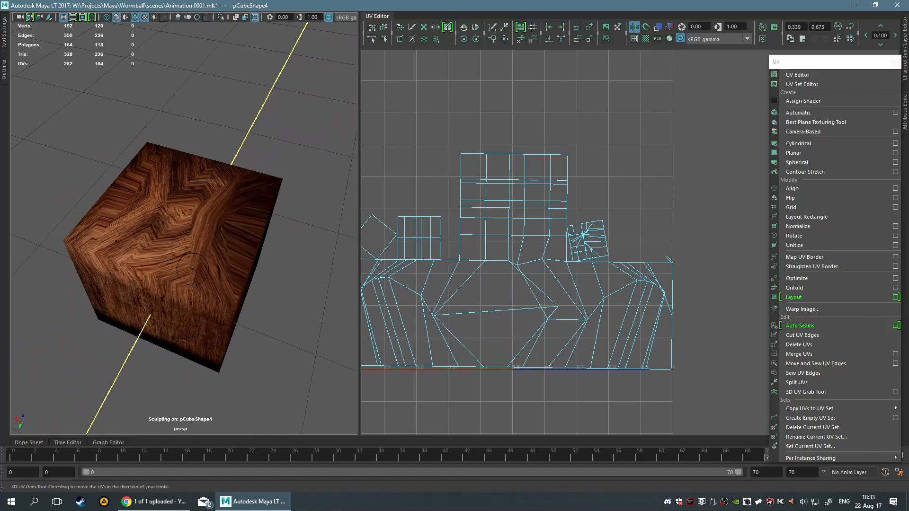
Grab and shift UVs with short strokes on the cube's adjoining faces as seen from below, and leave the 3D UV Grab Tool
{"action": "left_click_drag", "start_coordinate": [189, 344], "coordinate": [237, 226], "text": "alt"}
{"action": "mouse_move", "coordinate": [171, 202]}
{"action": "left_mouse_down"}
{"action": "mouse_move", "coordinate": [214, 203]}
{"action": "mouse_move", "coordinate": [206, 131]}
{"action": "left_mouse_up"}
{"action": "right_click", "coordinate": [230, 166]}
{"action": "right_click", "coordinate": [213, 174]}
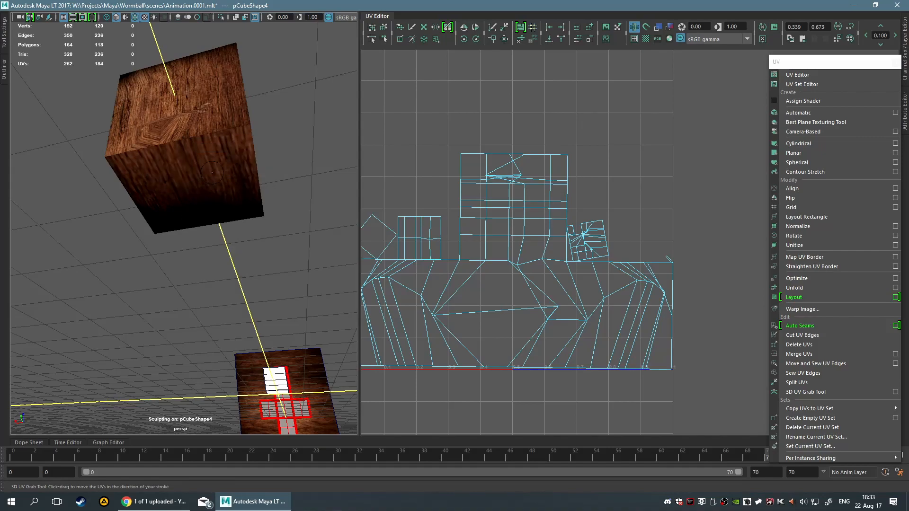
{"action": "left_click_drag", "start_coordinate": [203, 178], "coordinate": [205, 158]}
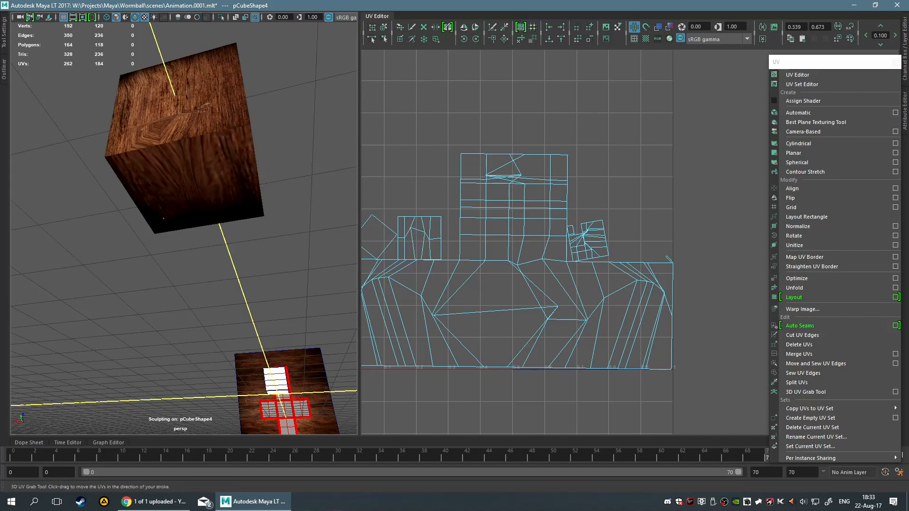
{"action": "right_click", "coordinate": [192, 167]}
{"action": "key", "text": "q"}
Open the UV Set Editor to look at the cube's UV sets and close it again
{"action": "left_click_drag", "start_coordinate": [321, 215], "coordinate": [193, 222], "text": "alt"}
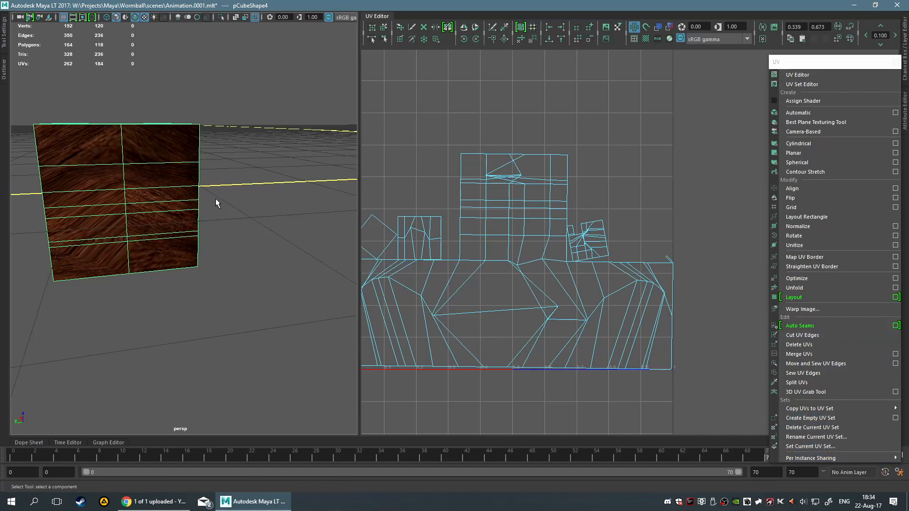
{"action": "left_click", "coordinate": [802, 85]}
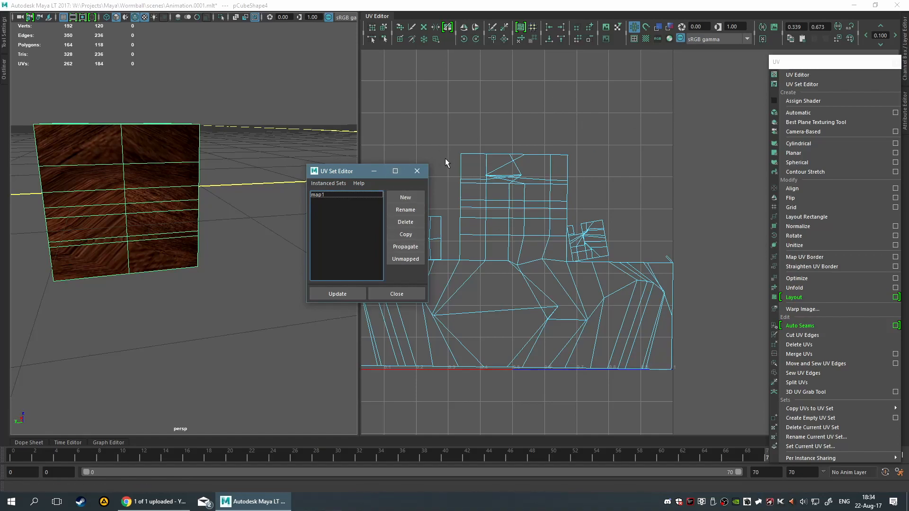
{"action": "left_click", "coordinate": [418, 171]}
Brush across the upper part of the central UV block with the Unfold UV Tool
{"action": "scroll", "coordinate": [660, 146], "scroll_direction": "down", "scroll_amount": 4}
{"action": "scroll", "coordinate": [659, 146], "scroll_direction": "up", "scroll_amount": 5}
{"action": "scroll", "coordinate": [658, 141], "scroll_direction": "down", "scroll_amount": 1}
{"action": "left_click", "coordinate": [399, 27]}
{"action": "mouse_move", "coordinate": [507, 182]}
{"action": "left_mouse_down"}
{"action": "mouse_move", "coordinate": [483, 172]}
{"action": "mouse_move", "coordinate": [555, 177]}
{"action": "mouse_move", "coordinate": [517, 172]}
{"action": "mouse_move", "coordinate": [571, 243]}
{"action": "mouse_move", "coordinate": [563, 204]}
{"action": "mouse_move", "coordinate": [531, 156]}
{"action": "mouse_move", "coordinate": [487, 172]}
{"action": "mouse_move", "coordinate": [558, 183]}
{"action": "left_mouse_up"}
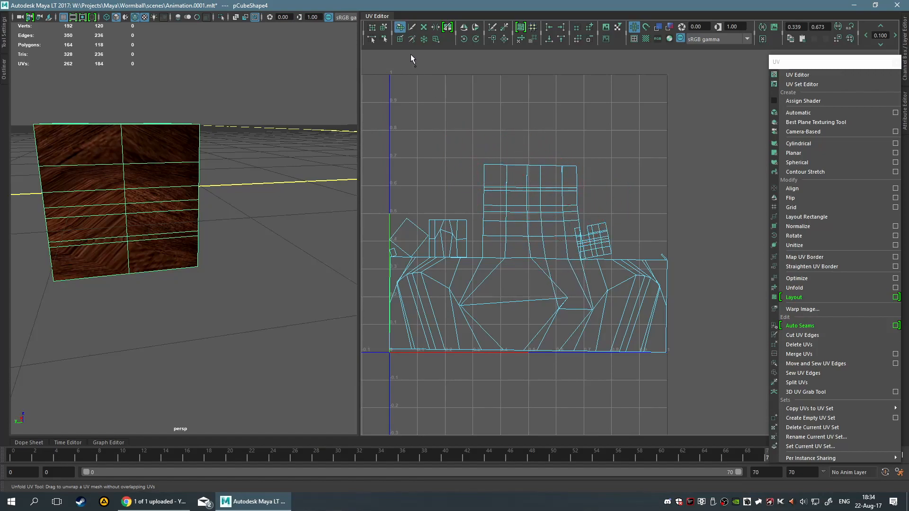
Use the Grab UV Tool to pull the central block's two upper corners outward and distort the middle of its upper border
{"action": "left_click", "coordinate": [436, 27]}
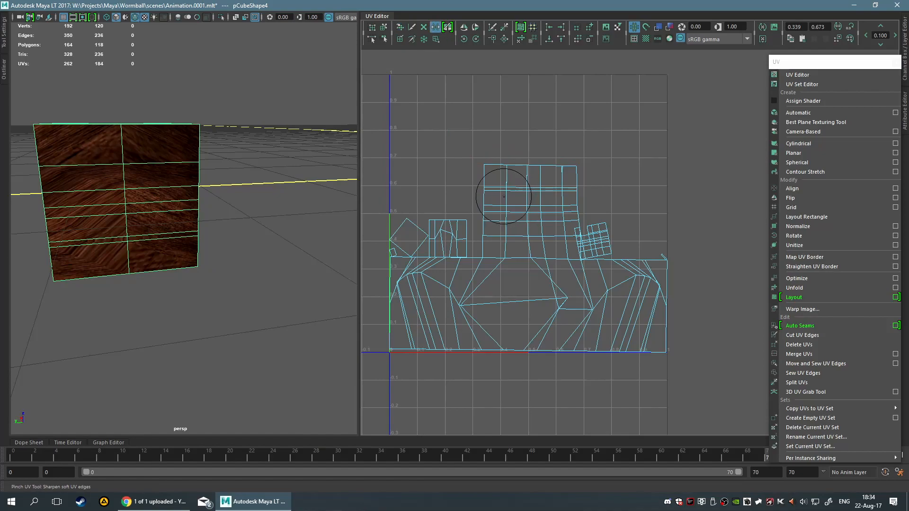
{"action": "left_click", "coordinate": [424, 27]}
{"action": "mouse_move", "coordinate": [515, 179]}
{"action": "left_mouse_down"}
{"action": "mouse_move", "coordinate": [503, 165]}
{"action": "mouse_move", "coordinate": [506, 197]}
{"action": "mouse_move", "coordinate": [538, 177]}
{"action": "mouse_move", "coordinate": [466, 169]}
{"action": "mouse_move", "coordinate": [400, 191]}
{"action": "mouse_move", "coordinate": [419, 152]}
{"action": "left_mouse_up"}
{"action": "left_click_drag", "start_coordinate": [572, 170], "coordinate": [661, 154]}
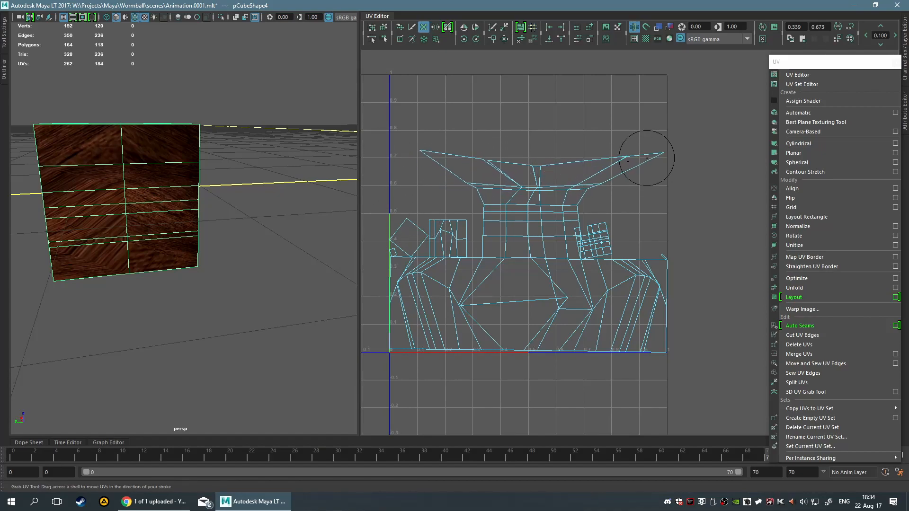
{"action": "left_click_drag", "start_coordinate": [553, 161], "coordinate": [517, 159]}
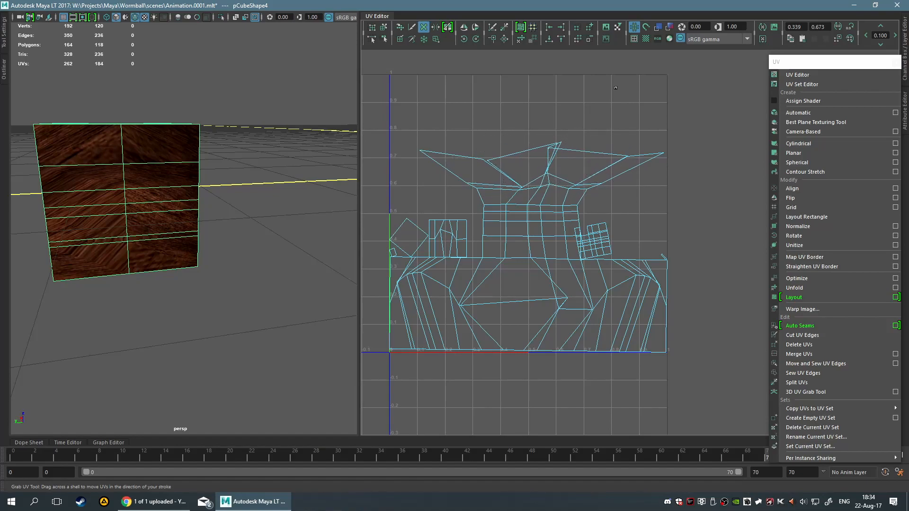
{"action": "key", "text": "q"}
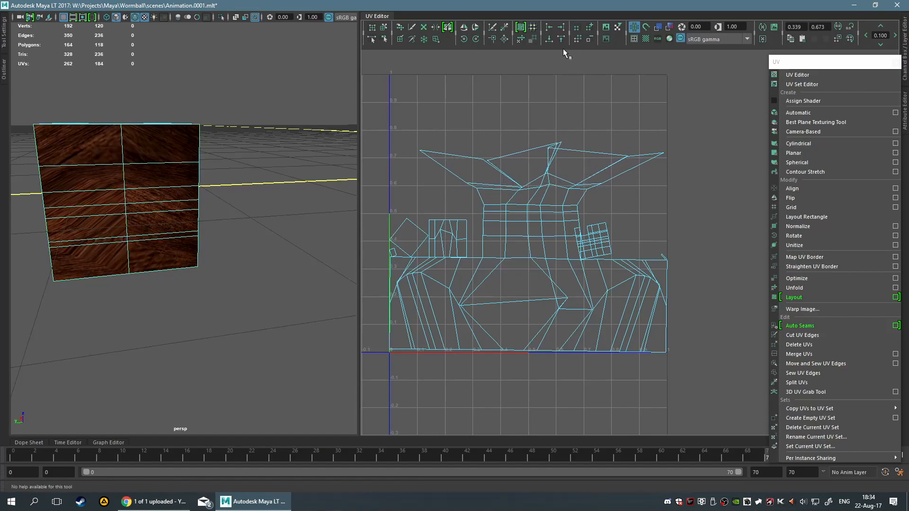
Select all of the cube's UV edges and unfold the whole layout
{"action": "left_click_drag", "start_coordinate": [375, 95], "coordinate": [657, 438]}
{"action": "left_click_drag", "start_coordinate": [382, 96], "coordinate": [703, 391]}
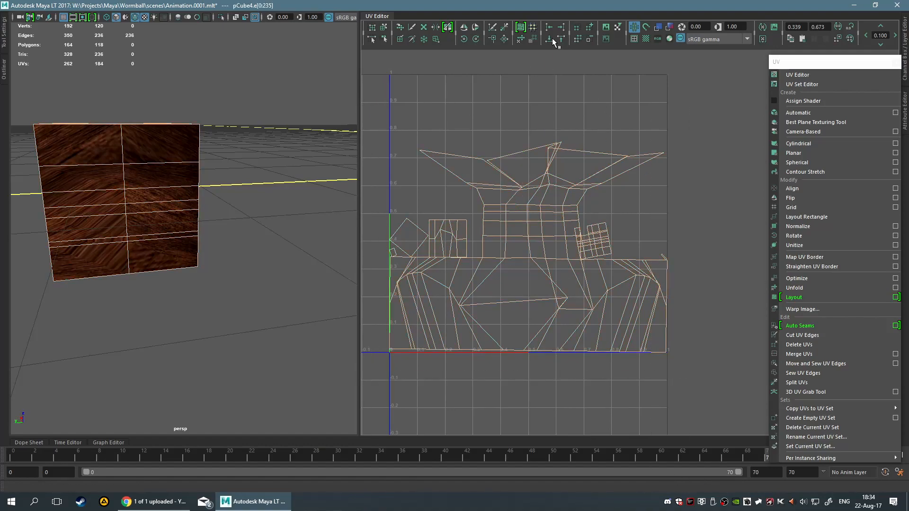
{"action": "left_click", "coordinate": [521, 39]}
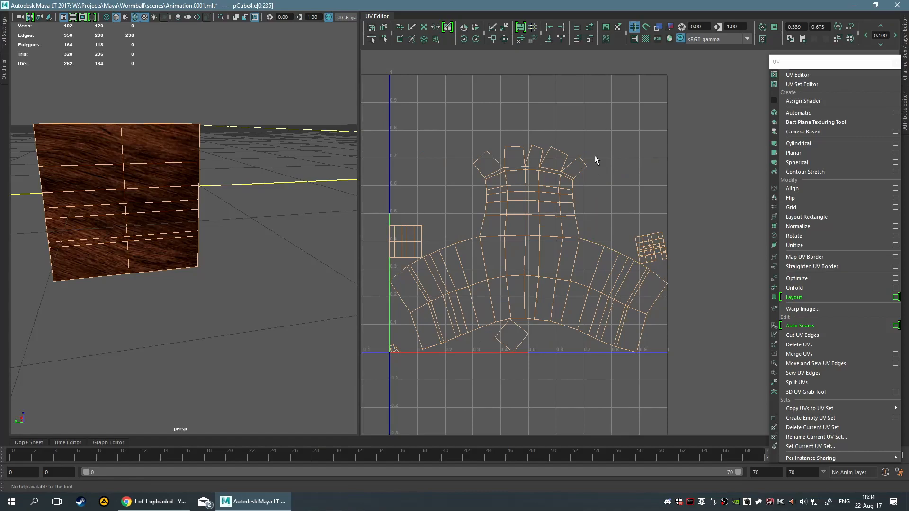
Turn on the checker map display and inspect the checker pattern on the cube's faces from several angles
{"action": "left_click_drag", "start_coordinate": [198, 199], "coordinate": [278, 200], "text": "alt"}
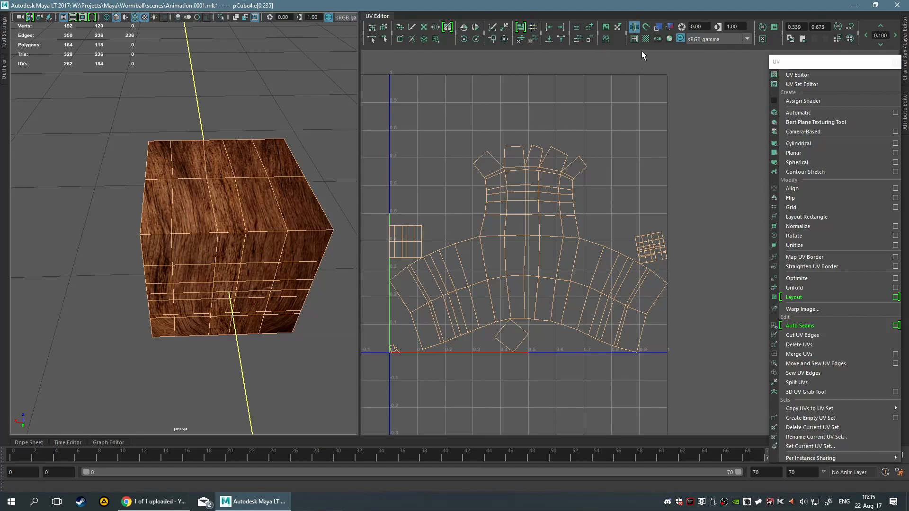
{"action": "left_click", "coordinate": [645, 38]}
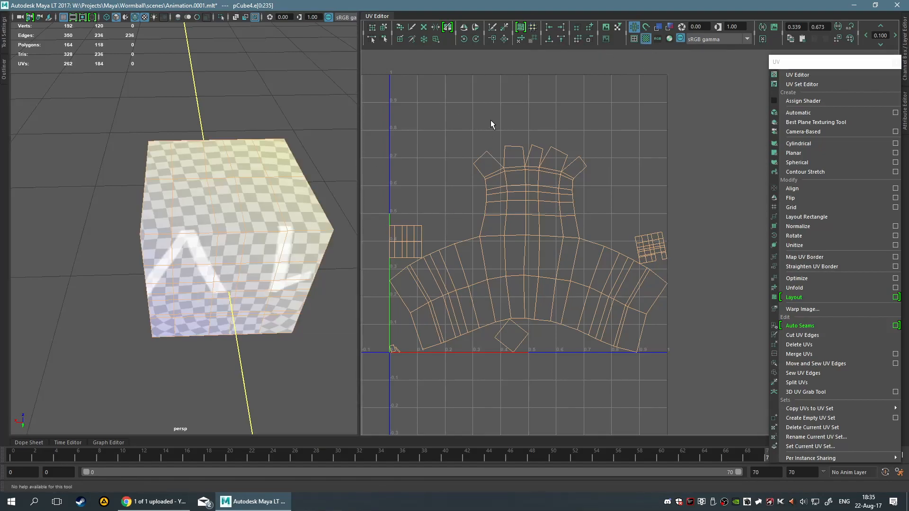
{"action": "right_click_drag", "start_coordinate": [315, 235], "coordinate": [272, 204], "text": "alt"}
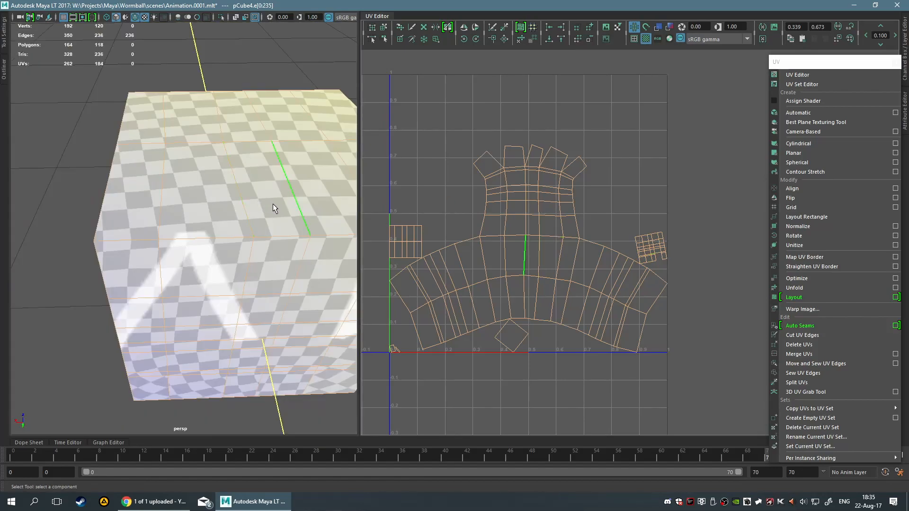
{"action": "mouse_move", "coordinate": [310, 209]}
{"action": "left_mouse_down", "text": "alt"}
{"action": "mouse_move", "coordinate": [305, 191]}
{"action": "mouse_move", "coordinate": [331, 193]}
{"action": "mouse_move", "coordinate": [308, 200]}
{"action": "left_mouse_up", "text": "alt"}
{"action": "scroll", "coordinate": [307, 199], "scroll_direction": "down", "scroll_amount": 3}
{"action": "scroll", "coordinate": [269, 229], "scroll_direction": "up", "scroll_amount": 3}
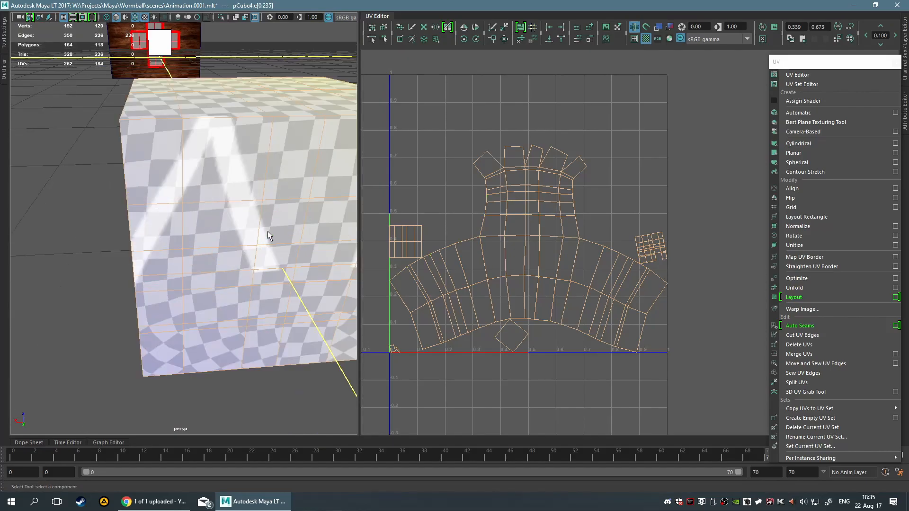
Try scaling all UVs up far beyond the 0–1 UV square and undo the scaling
{"action": "key", "text": "r"}
{"action": "middle_click_drag", "start_coordinate": [533, 238], "coordinate": [668, 249]}
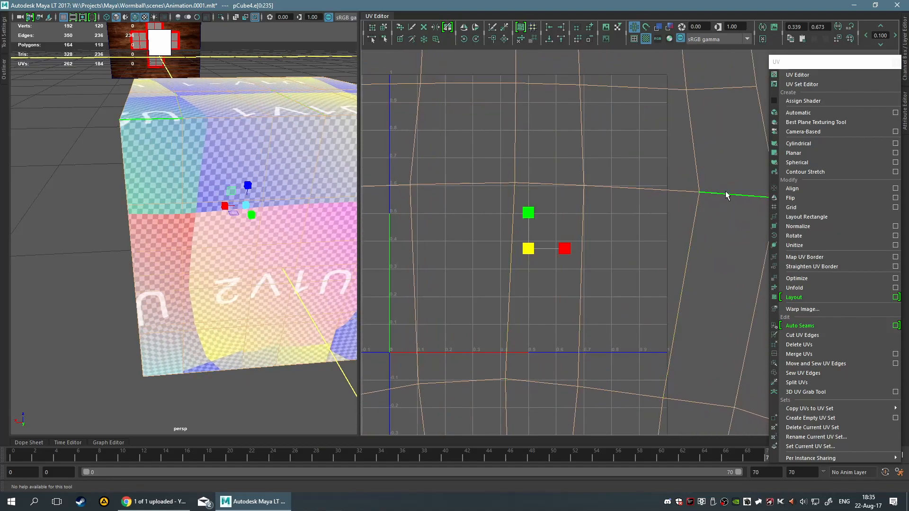
{"action": "key", "text": "ctrl+z"}
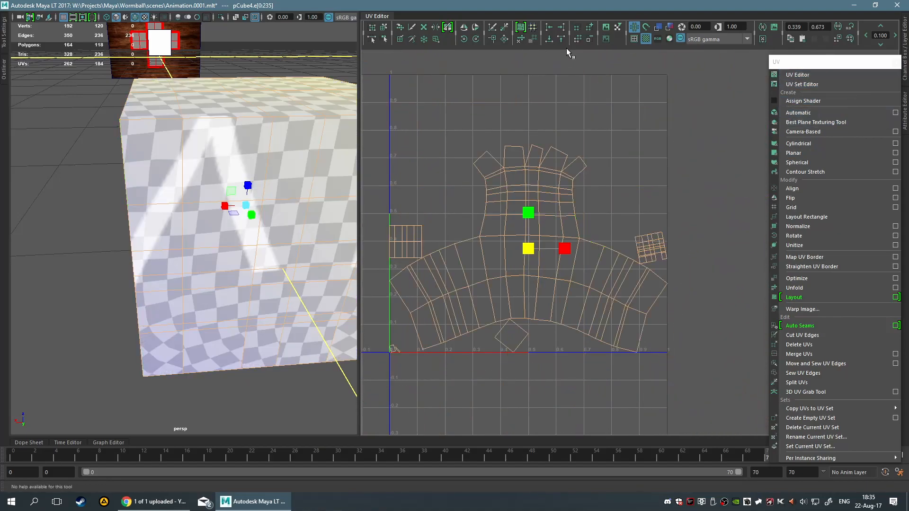
Flip all UVs back and forth four times so the layout ends in its original orientation
{"action": "left_click", "coordinate": [475, 28]}
{"action": "left_click", "coordinate": [476, 28]}
{"action": "left_click", "coordinate": [476, 28]}
{"action": "left_click", "coordinate": [476, 27]}
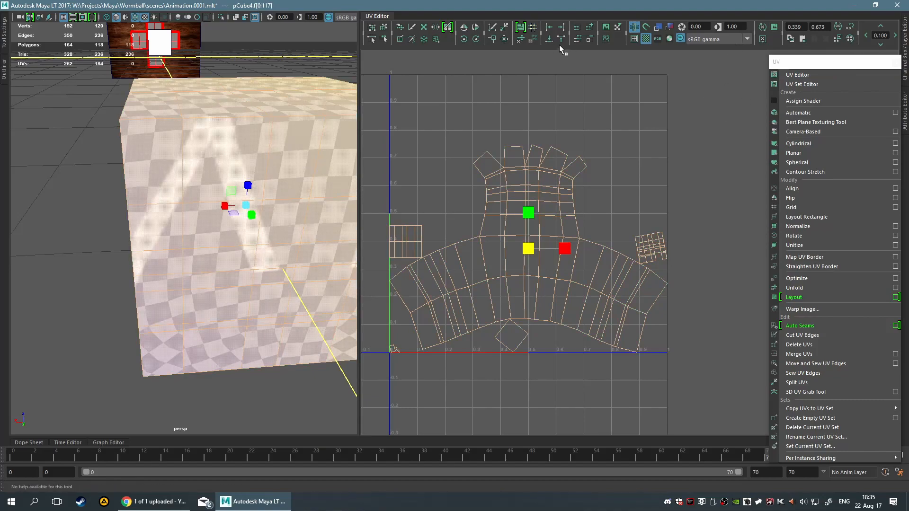
Rotate all UVs clockwise in four equal steps until the layout is upside down, and move it back inside the 0–1 UV square
{"action": "left_click", "coordinate": [476, 40]}
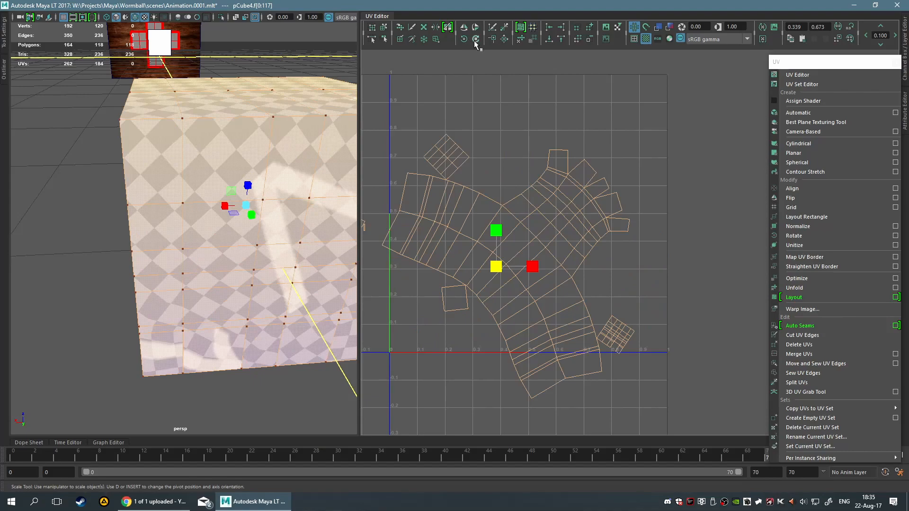
{"action": "left_click", "coordinate": [475, 40]}
{"action": "left_click", "coordinate": [475, 40]}
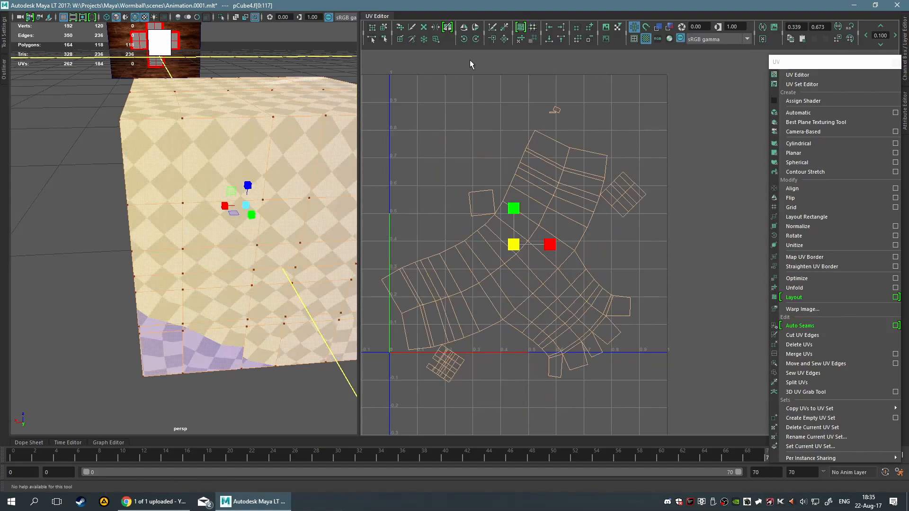
{"action": "left_click", "coordinate": [475, 40]}
{"action": "key", "text": "w"}
{"action": "left_click_drag", "start_coordinate": [503, 239], "coordinate": [503, 148]}
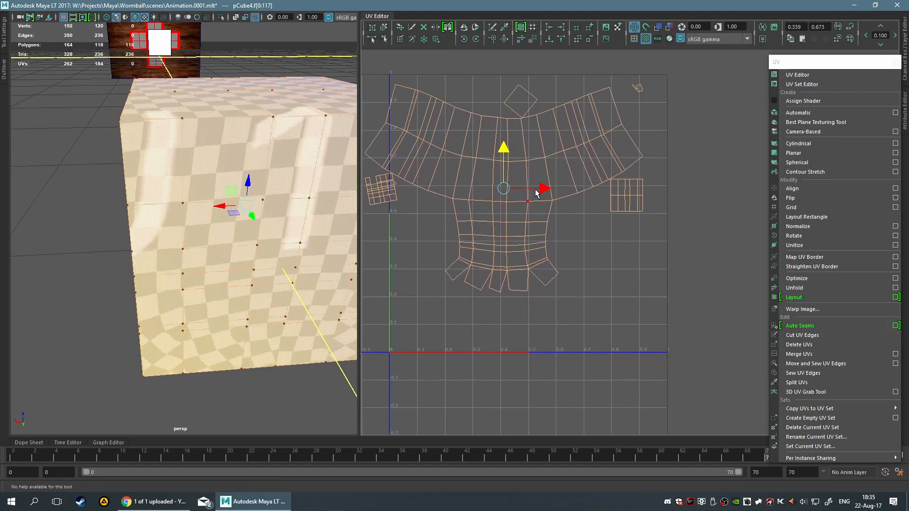
{"action": "left_click_drag", "start_coordinate": [534, 189], "coordinate": [557, 191]}
Select the large main UV shell as a shell and rotate it counterclockwise about its centre
{"action": "key", "text": "e"}
{"action": "left_click", "coordinate": [550, 203]}
{"action": "left_click", "coordinate": [568, 283]}
{"action": "left_click_drag", "start_coordinate": [406, 64], "coordinate": [607, 280]}
{"action": "left_click", "coordinate": [599, 291]}
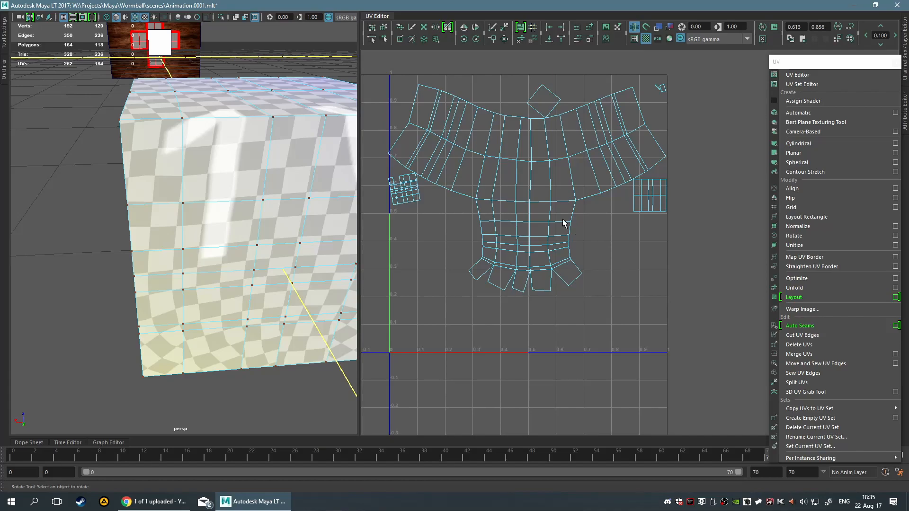
{"action": "right_click_drag", "start_coordinate": [572, 230], "coordinate": [571, 265]}
{"action": "left_click_drag", "start_coordinate": [452, 67], "coordinate": [657, 333]}
{"action": "right_click_drag", "start_coordinate": [499, 183], "coordinate": [461, 173]}
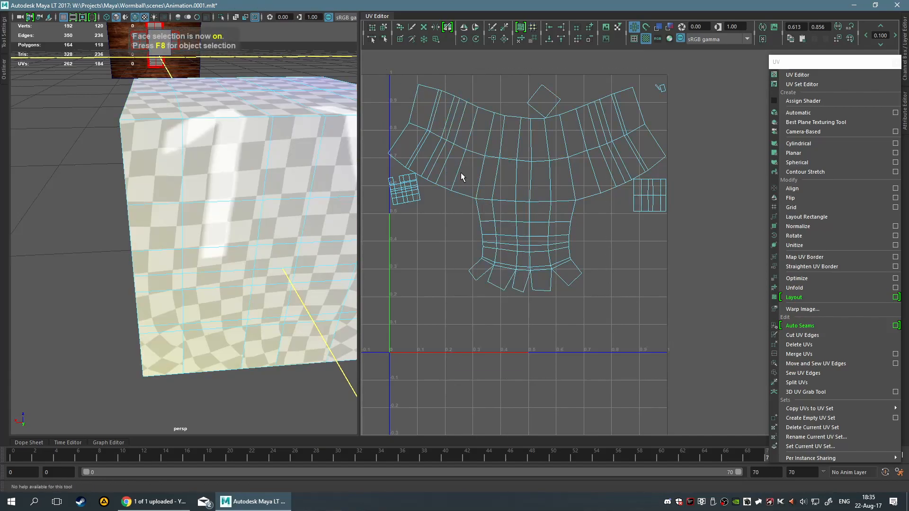
{"action": "left_click", "coordinate": [462, 173]}
{"action": "left_click_drag", "start_coordinate": [524, 224], "coordinate": [537, 218]}
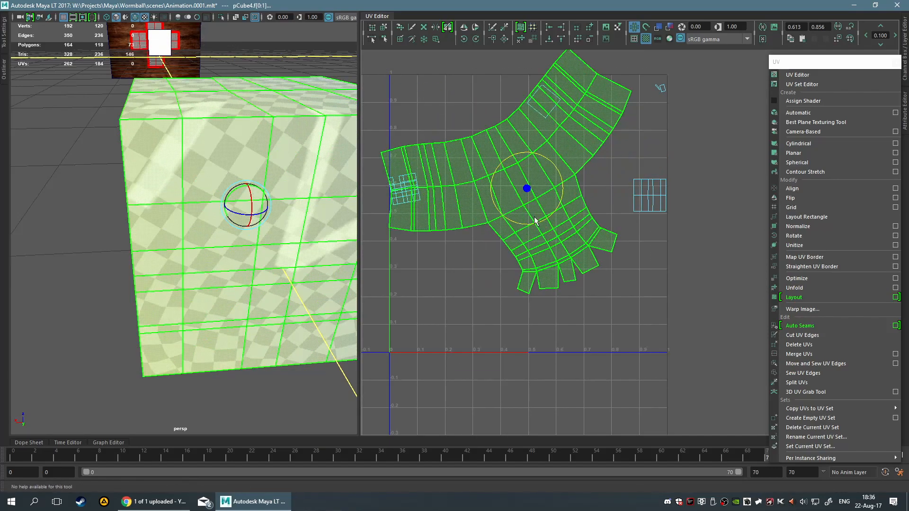
Select all faces in the UV layout and move and sew their edges into one shell
{"action": "left_click", "coordinate": [638, 264]}
{"action": "left_click_drag", "start_coordinate": [375, 53], "coordinate": [669, 356]}
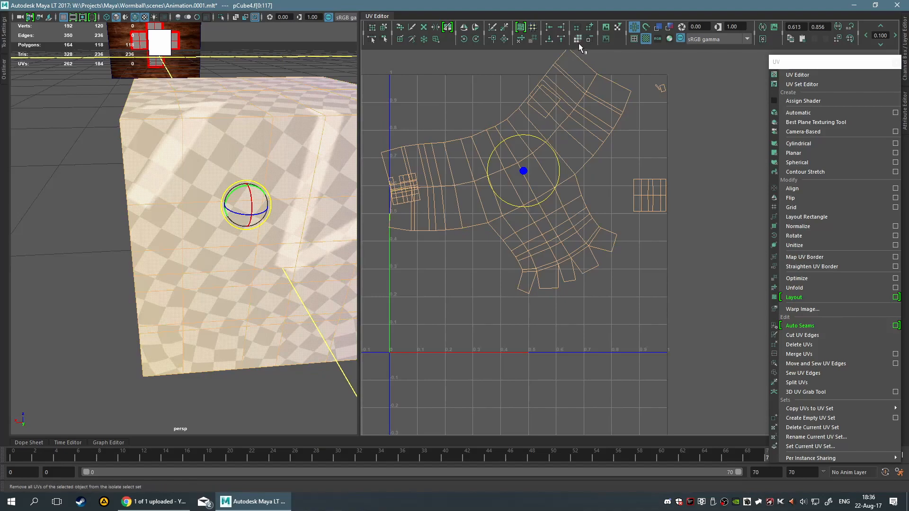
{"action": "left_click", "coordinate": [504, 38]}
{"action": "left_click", "coordinate": [634, 234]}
{"action": "middle_click_drag", "start_coordinate": [634, 234], "coordinate": [611, 269], "text": "alt"}
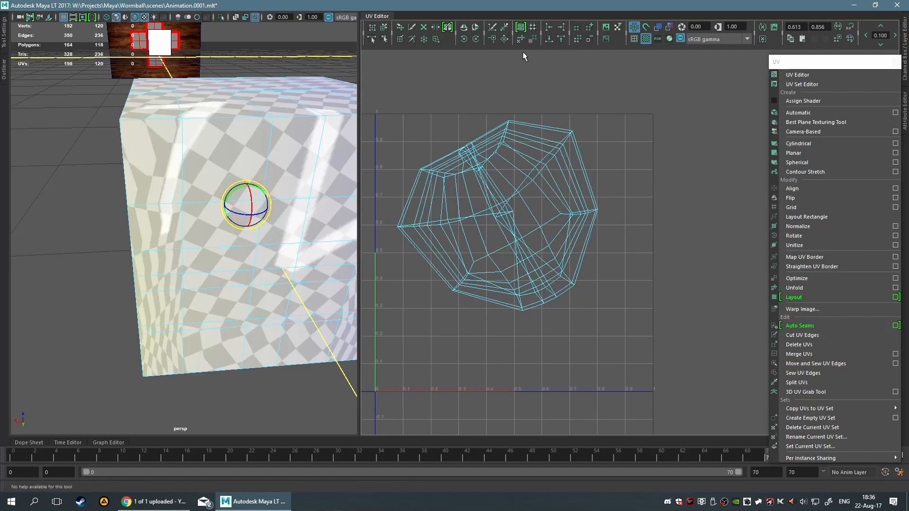
Try to unfold the sewn shell, select all of its faces and optimize their UVs
{"action": "left_click", "coordinate": [520, 38]}
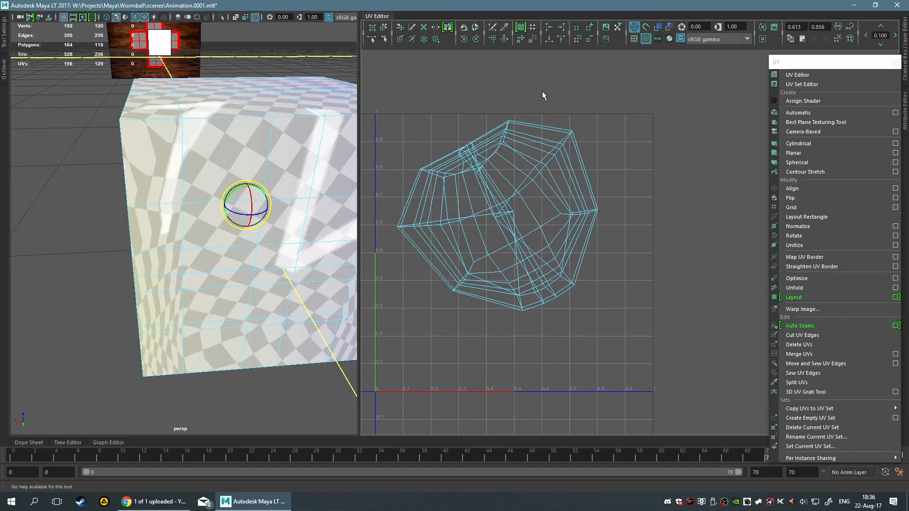
{"action": "left_click", "coordinate": [534, 43]}
{"action": "left_click", "coordinate": [543, 183]}
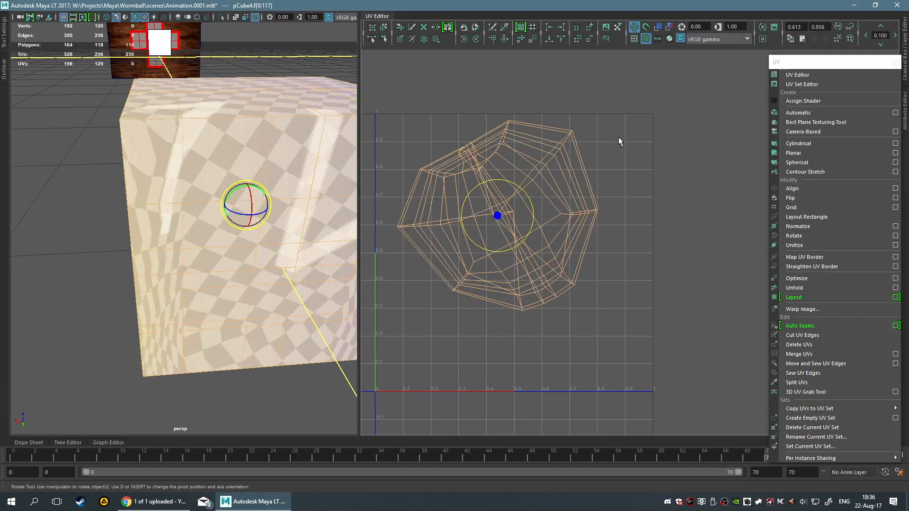
{"action": "left_click", "coordinate": [533, 38]}
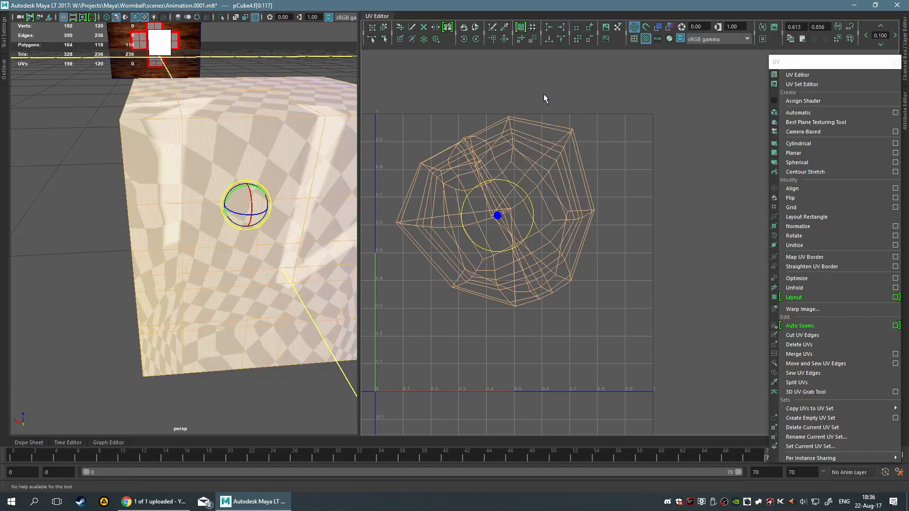
Lay out the selected UV shell so it spans the full width of the 0–1 UV square, and clear the selection
{"action": "left_click", "coordinate": [520, 42]}
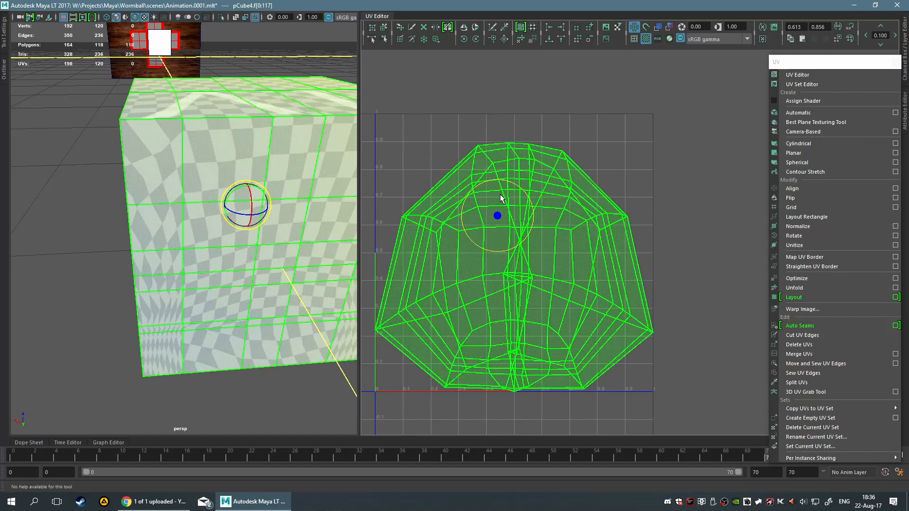
{"action": "left_click", "coordinate": [533, 39]}
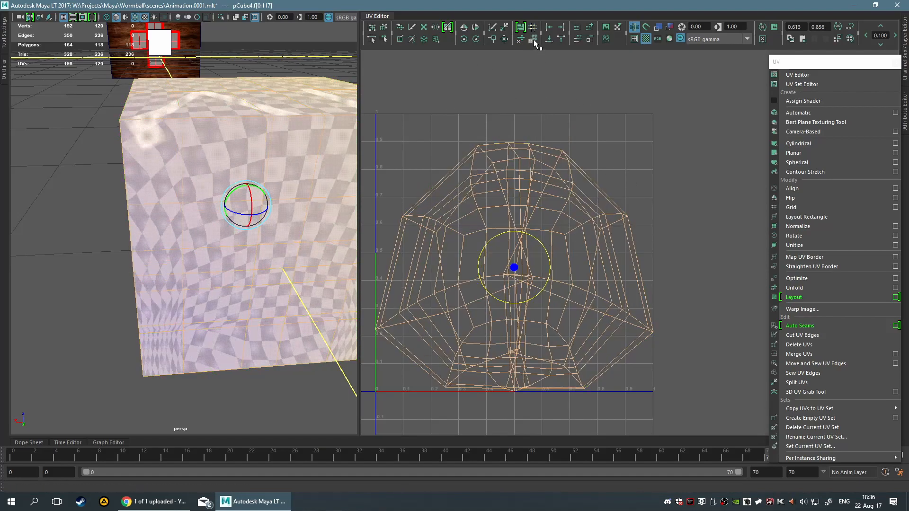
{"action": "left_click", "coordinate": [532, 39]}
{"action": "left_click", "coordinate": [577, 93]}
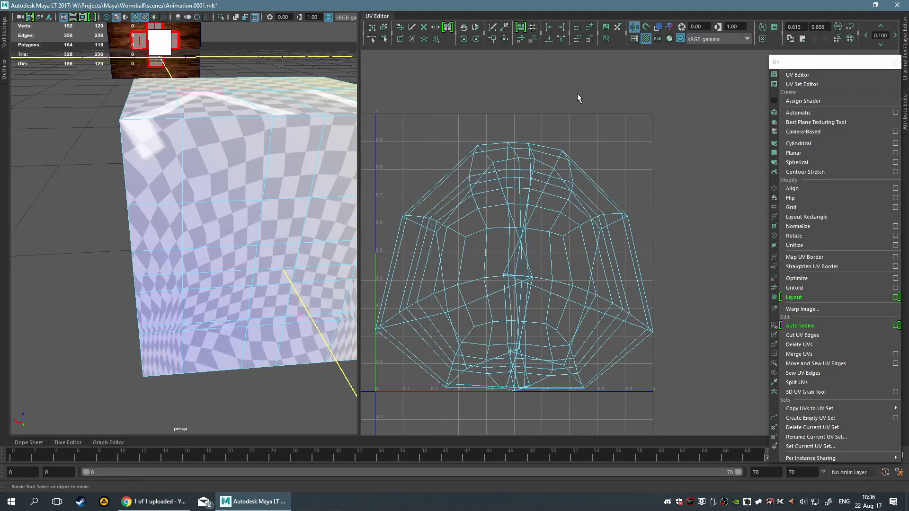
{"action": "middle_click_drag", "start_coordinate": [615, 124], "coordinate": [651, 149], "text": "alt"}
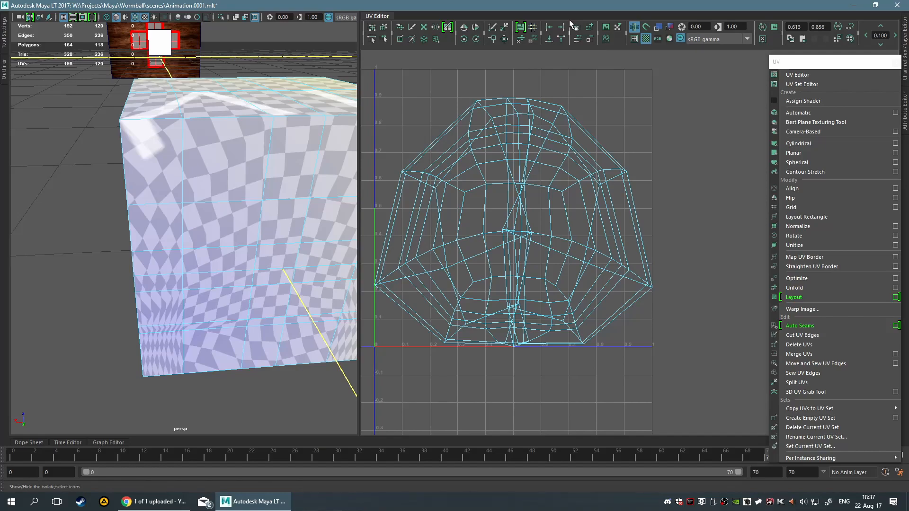
{"action": "left_click", "coordinate": [542, 192]}
{"action": "key", "text": "e"}
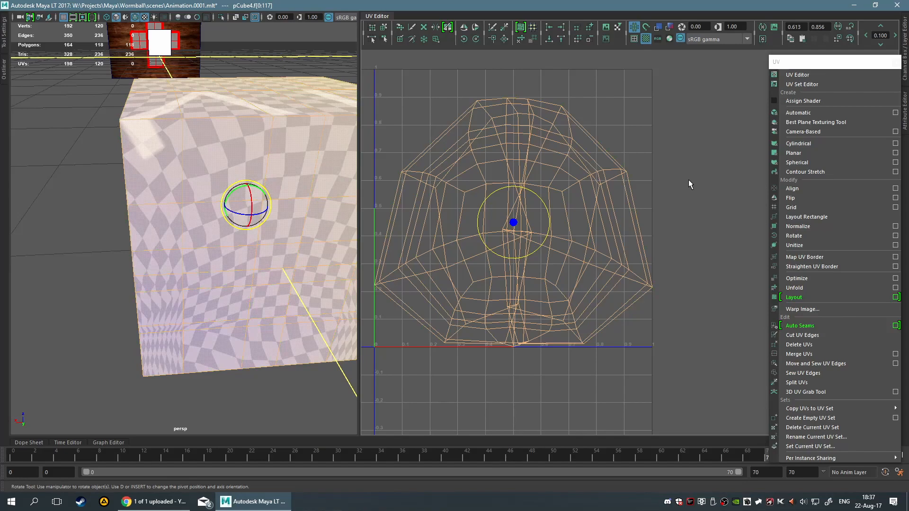
{"action": "left_click", "coordinate": [702, 203]}
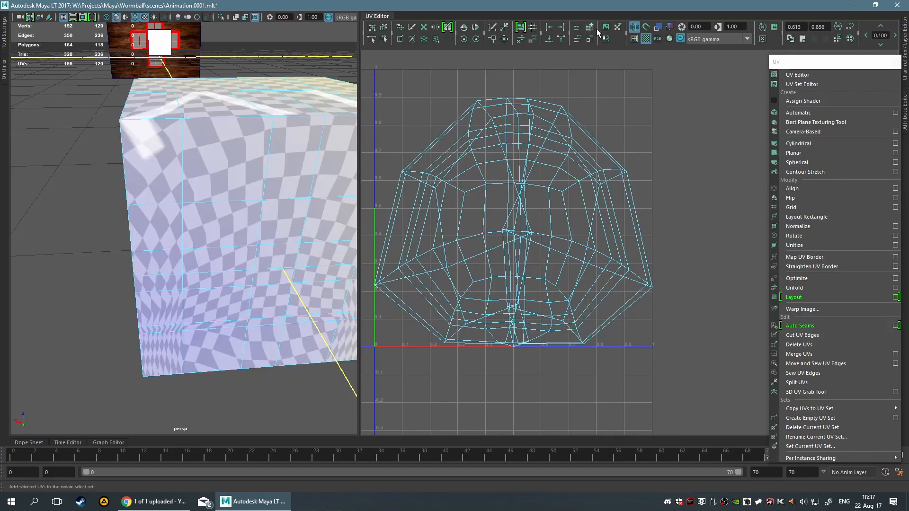
Turn off the checker map so the cube displays its wood texture
{"action": "left_click", "coordinate": [646, 40]}
{"action": "left_click", "coordinate": [646, 40]}
{"action": "left_click", "coordinate": [646, 40]}
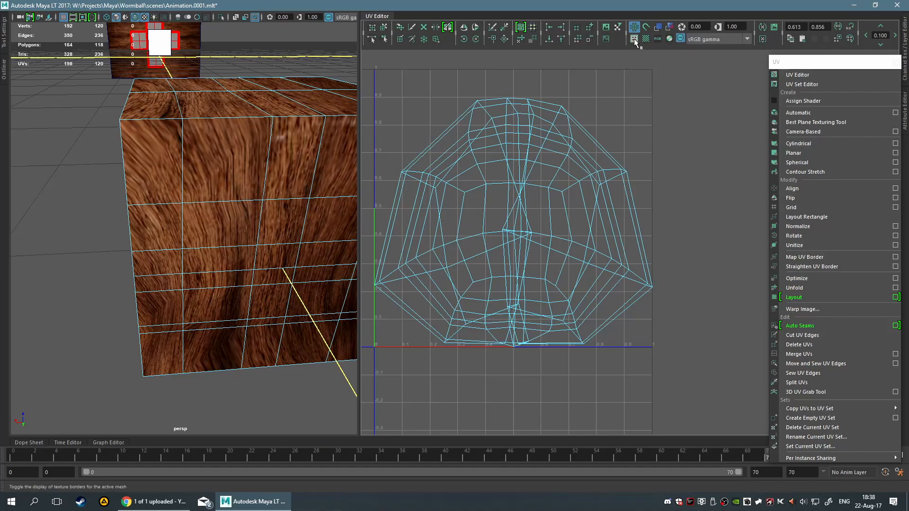
Preview UV distortion on the selected shell, switch to the shaded UV display instead, and clear the selection
{"action": "left_click", "coordinate": [572, 143]}
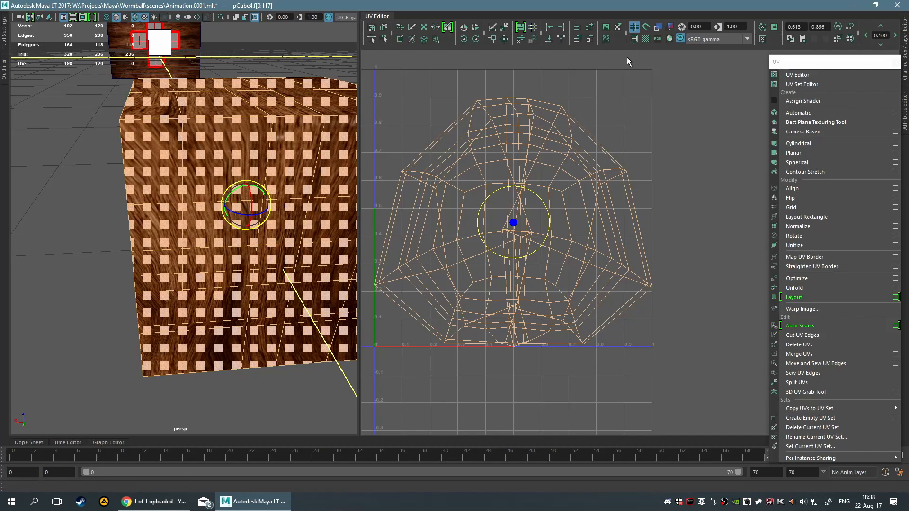
{"action": "right_click", "coordinate": [510, 201]}
{"action": "left_click", "coordinate": [669, 28]}
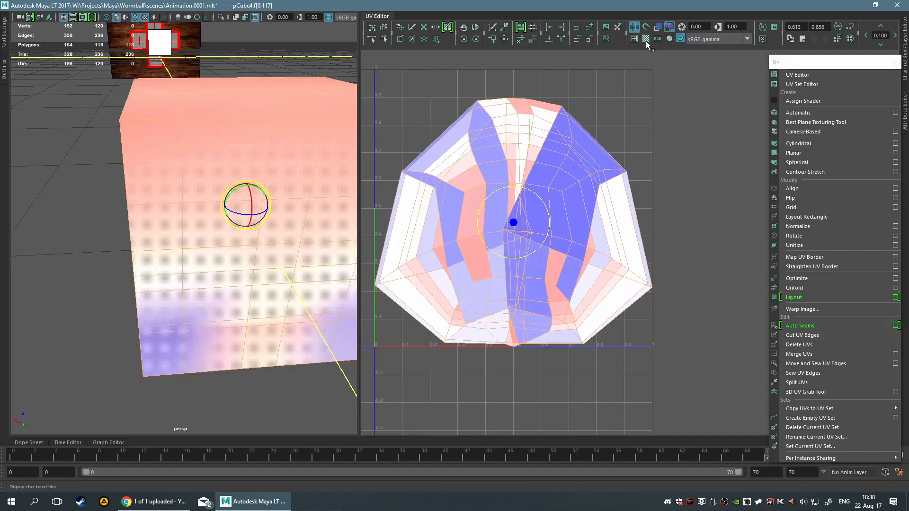
{"action": "left_click", "coordinate": [668, 27]}
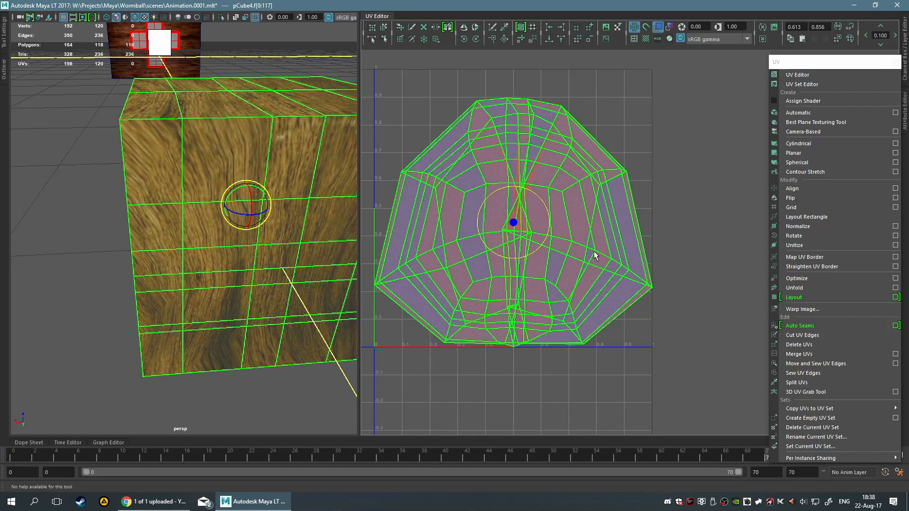
{"action": "left_click", "coordinate": [583, 354]}
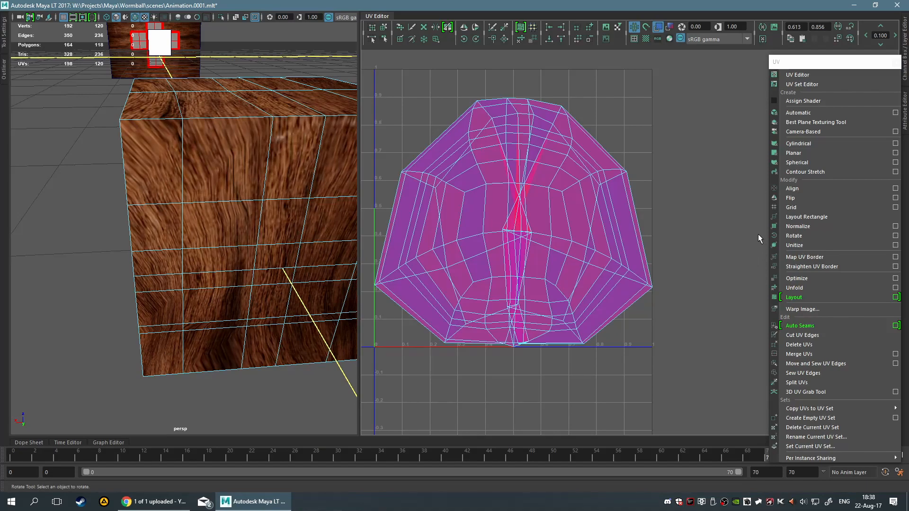
Examine the shaded UV shell for overlapping faces, close up along its lower edge and as a whole
{"action": "scroll", "coordinate": [637, 331], "scroll_direction": "up", "scroll_amount": 5}
{"action": "middle_click_drag", "start_coordinate": [647, 199], "coordinate": [655, 146], "text": "alt"}
{"action": "middle_click_drag", "start_coordinate": [583, 321], "coordinate": [624, 214], "text": "alt"}
{"action": "scroll", "coordinate": [527, 361], "scroll_direction": "up", "scroll_amount": 2}
{"action": "middle_click_drag", "start_coordinate": [531, 364], "coordinate": [606, 330], "text": "alt"}
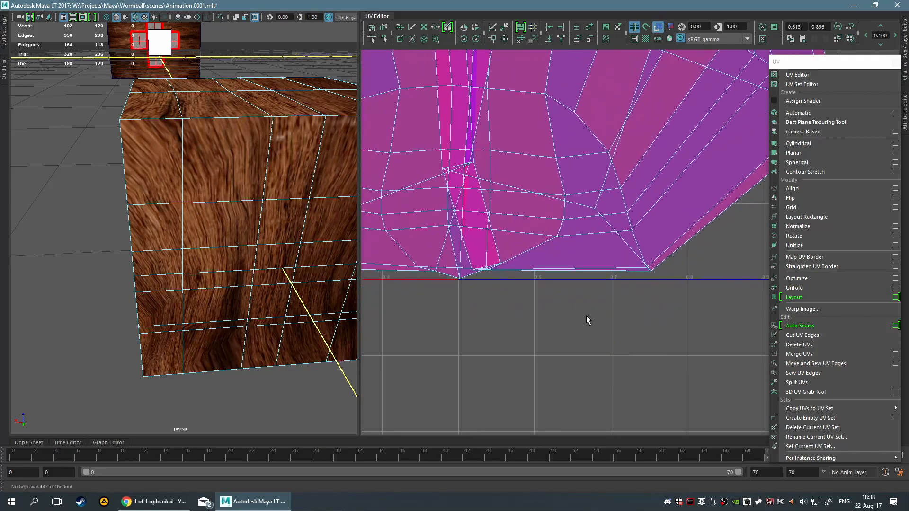
{"action": "scroll", "coordinate": [587, 314], "scroll_direction": "down", "scroll_amount": 4}
{"action": "middle_click_drag", "start_coordinate": [572, 303], "coordinate": [561, 398], "text": "alt"}
{"action": "scroll", "coordinate": [564, 373], "scroll_direction": "down", "scroll_amount": 2}
{"action": "left_click", "coordinate": [494, 192]}
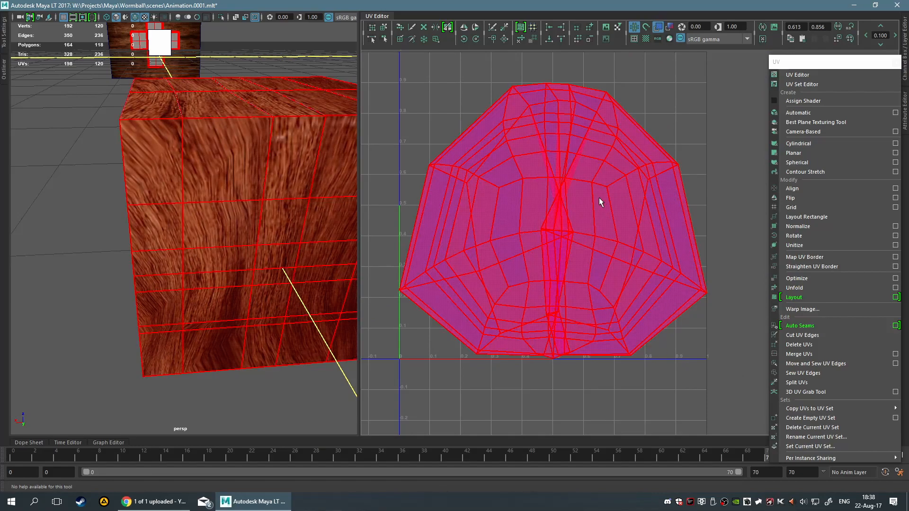
{"action": "left_click", "coordinate": [711, 244]}
{"action": "left_click", "coordinate": [620, 206]}
{"action": "left_click", "coordinate": [690, 149]}
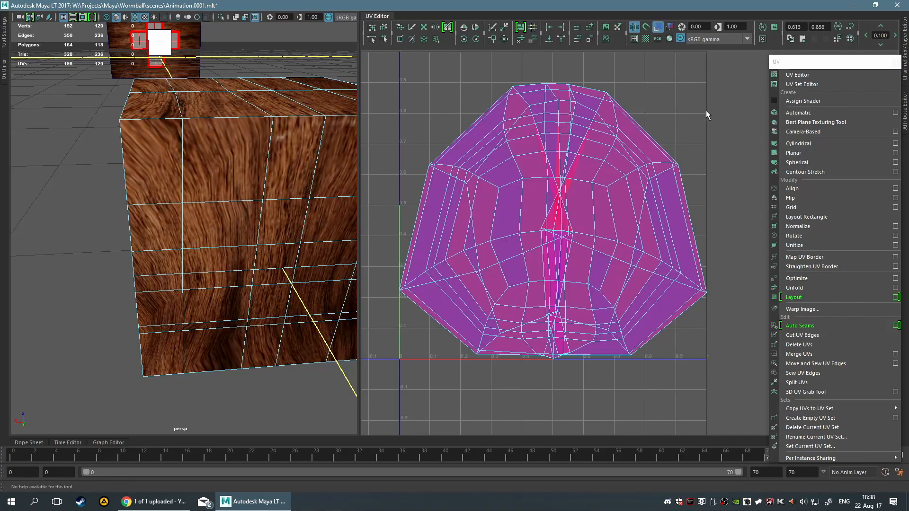
{"action": "right_click_drag", "start_coordinate": [707, 112], "coordinate": [689, 116], "text": "alt"}
{"action": "middle_click_drag", "start_coordinate": [728, 133], "coordinate": [655, 117], "text": "alt"}
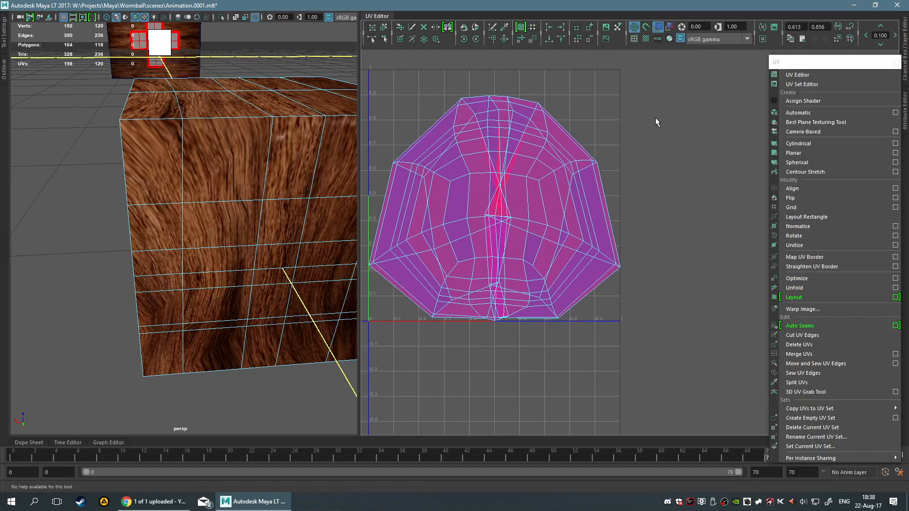
Switch to object selection, select the cube with the grid of edges and frame it in the viewport
{"action": "mouse_move", "coordinate": [142, 196]}
{"action": "left_mouse_down", "text": "alt"}
{"action": "mouse_move", "coordinate": [90, 204]}
{"action": "mouse_move", "coordinate": [67, 172]}
{"action": "mouse_move", "coordinate": [115, 158]}
{"action": "mouse_move", "coordinate": [180, 181]}
{"action": "mouse_move", "coordinate": [147, 195]}
{"action": "left_mouse_up", "text": "alt"}
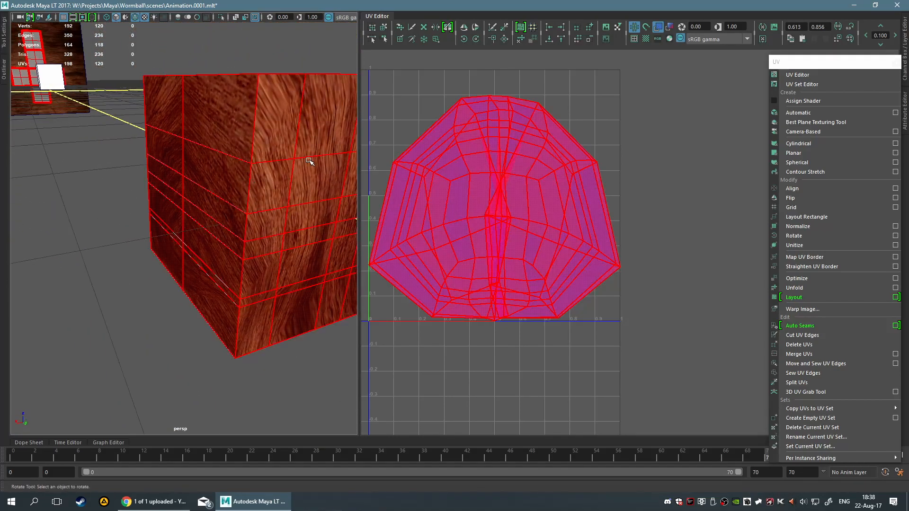
{"action": "key", "text": "a"}
{"action": "middle_click_drag", "start_coordinate": [257, 330], "coordinate": [243, 192], "text": "alt"}
{"action": "left_click", "coordinate": [249, 256]}
{"action": "left_click", "coordinate": [223, 245]}
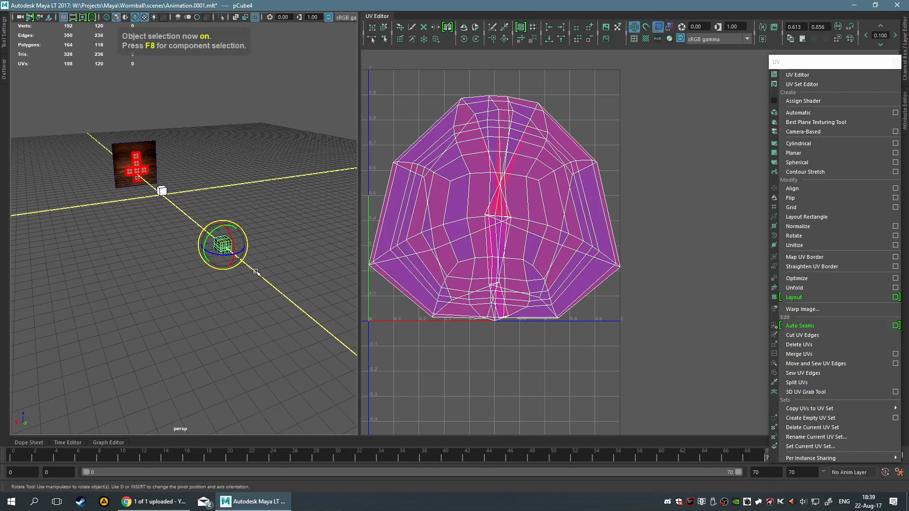
{"action": "key", "text": "f"}
Inspect the wood texture on all sides of the cube, and reselect the cube with the Select tool active
{"action": "left_click", "coordinate": [250, 350]}
{"action": "left_click_drag", "start_coordinate": [250, 349], "coordinate": [421, 322], "text": "alt"}
{"action": "left_click_drag", "start_coordinate": [179, 270], "coordinate": [162, 311], "text": "alt"}
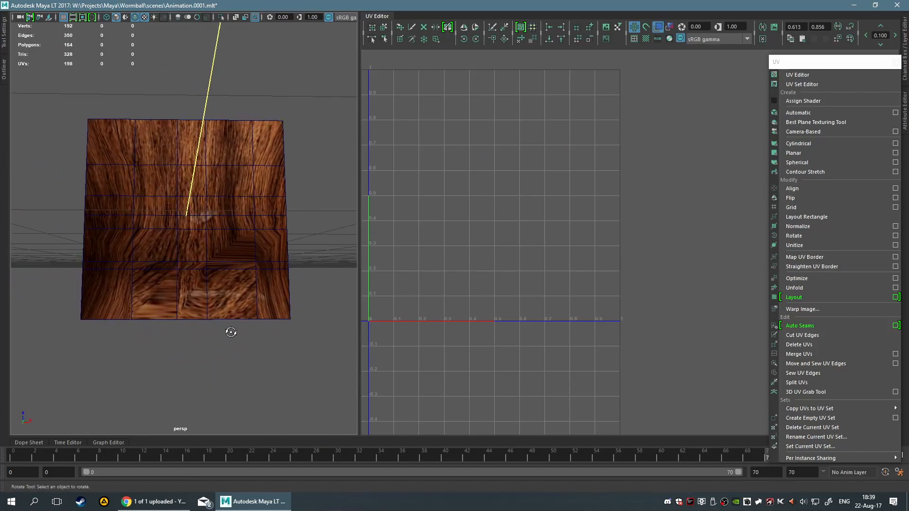
{"action": "left_click_drag", "start_coordinate": [231, 333], "coordinate": [142, 331], "text": "alt"}
{"action": "left_click_drag", "start_coordinate": [190, 264], "coordinate": [241, 227], "text": "alt"}
{"action": "left_click", "coordinate": [242, 227]}
{"action": "key", "text": "e"}
{"action": "left_click_drag", "start_coordinate": [170, 320], "coordinate": [245, 278], "text": "alt"}
{"action": "key", "text": "q"}
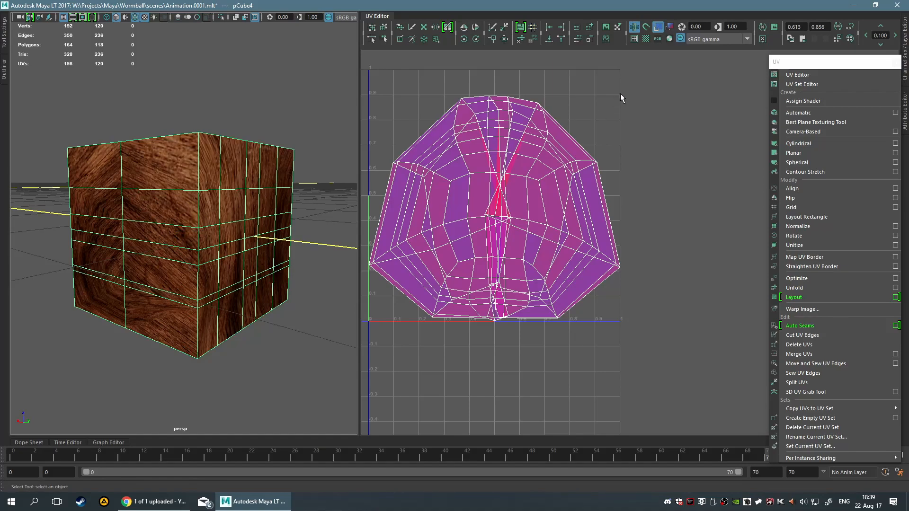
Turn on the UV distortion display for the cube and decline the AutoSave request
{"action": "left_click", "coordinate": [670, 27]}
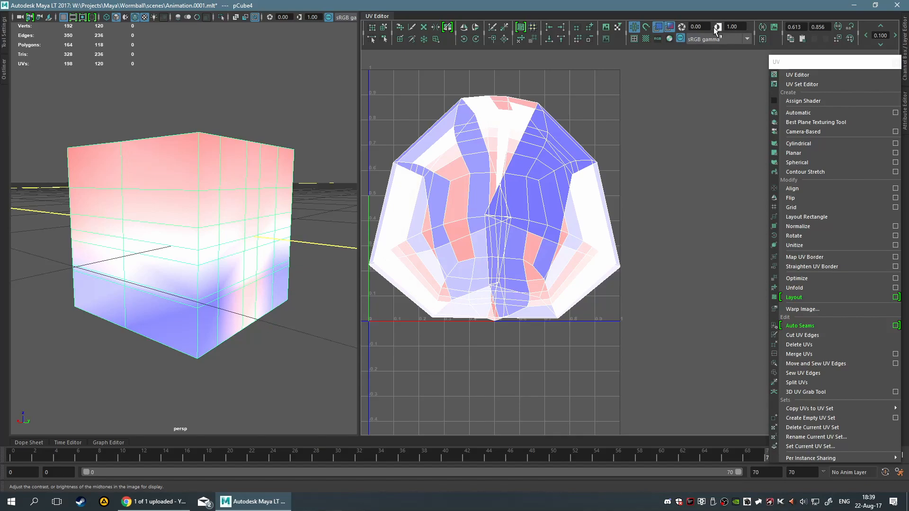
{"action": "left_click", "coordinate": [735, 41]}
{"action": "left_click", "coordinate": [737, 234]}
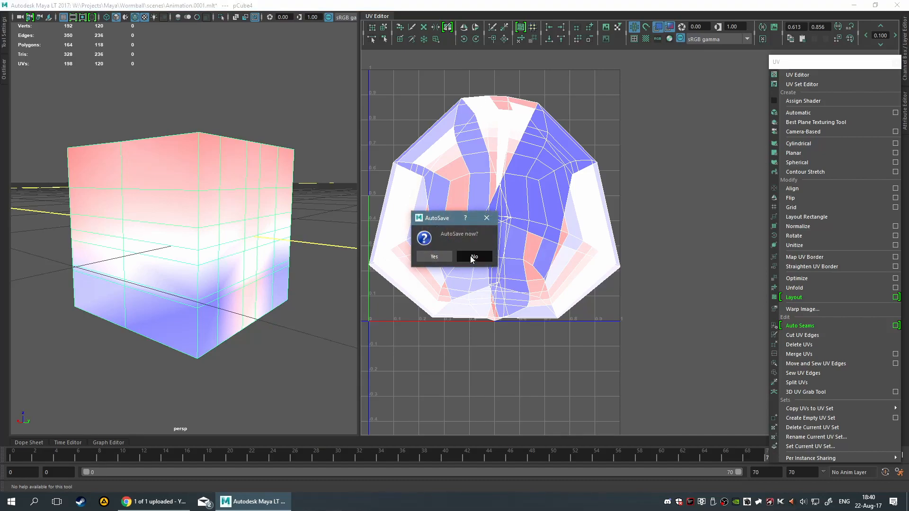
{"action": "left_click", "coordinate": [471, 257]}
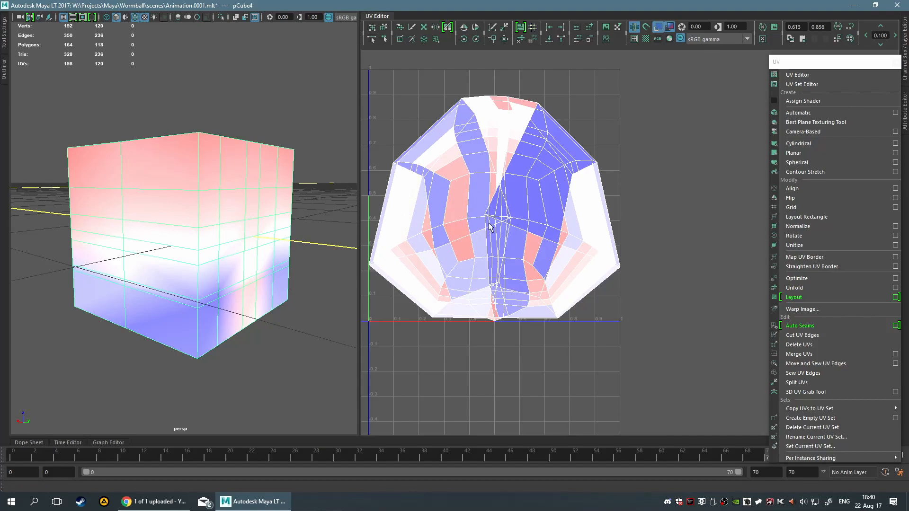
{"action": "middle_click_drag", "start_coordinate": [489, 223], "coordinate": [508, 220], "text": "alt"}
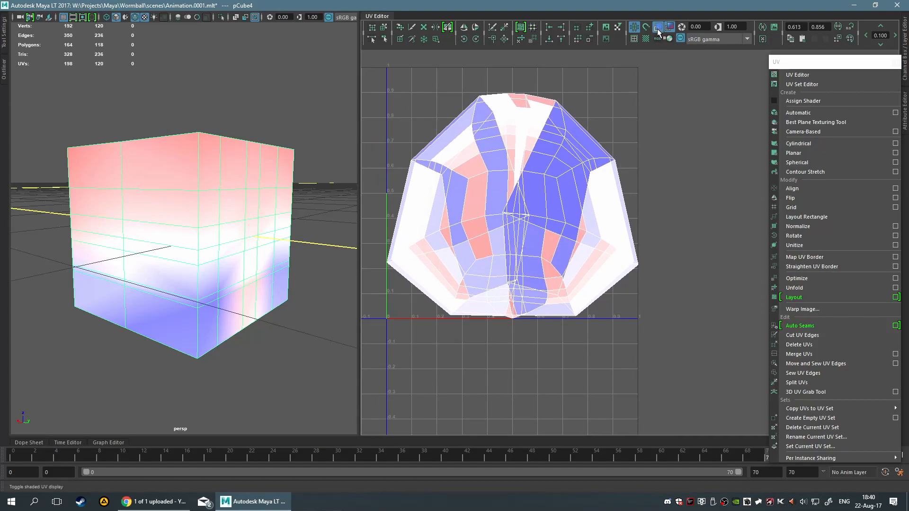
{"action": "left_click_drag", "start_coordinate": [265, 175], "coordinate": [266, 203], "text": "alt"}
{"action": "scroll", "coordinate": [231, 192], "scroll_direction": "down", "scroll_amount": 5}
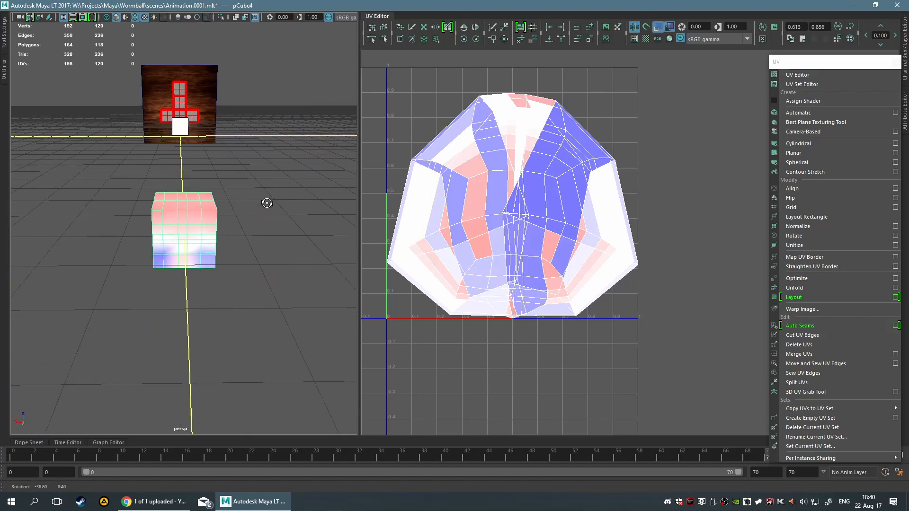
{"action": "scroll", "coordinate": [193, 192], "scroll_direction": "up", "scroll_amount": 5}
{"action": "left_click_drag", "start_coordinate": [189, 300], "coordinate": [266, 293], "text": "alt"}
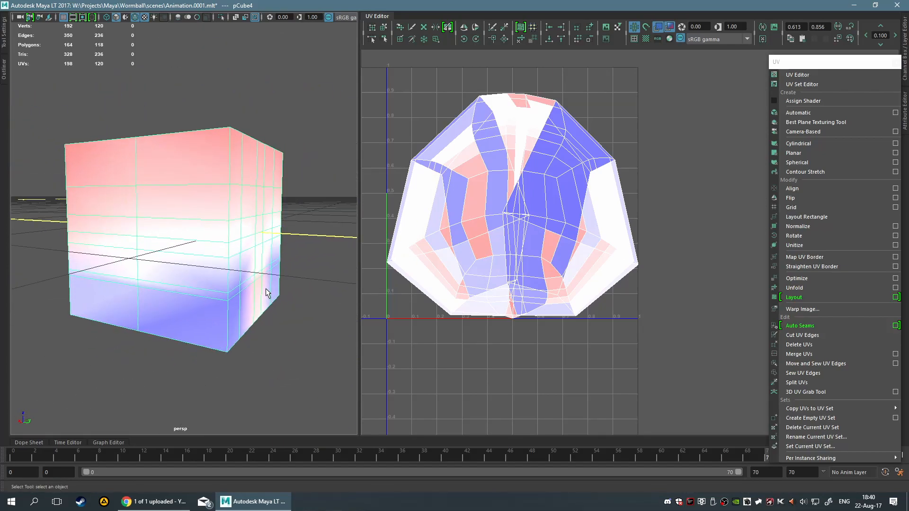
Show the checker map on the cube and examine how its squares stretch across the side faces
{"action": "left_click", "coordinate": [646, 38]}
{"action": "left_click_drag", "start_coordinate": [340, 319], "coordinate": [258, 265], "text": "alt"}
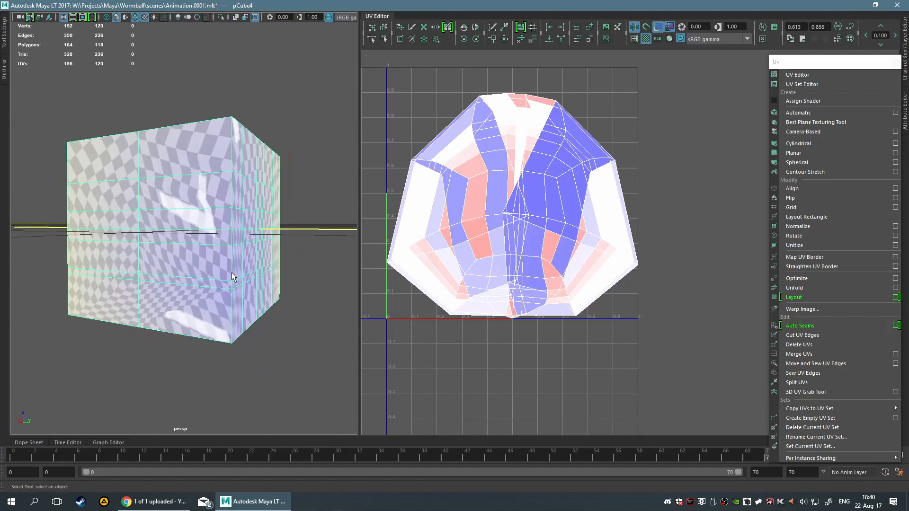
{"action": "left_click_drag", "start_coordinate": [203, 275], "coordinate": [234, 279], "text": "alt"}
{"action": "scroll", "coordinate": [234, 279], "scroll_direction": "up", "scroll_amount": 4}
{"action": "middle_click_drag", "start_coordinate": [234, 280], "coordinate": [163, 204], "text": "alt"}
{"action": "left_click_drag", "start_coordinate": [163, 205], "coordinate": [152, 207], "text": "alt"}
{"action": "scroll", "coordinate": [152, 207], "scroll_direction": "down", "scroll_amount": 3}
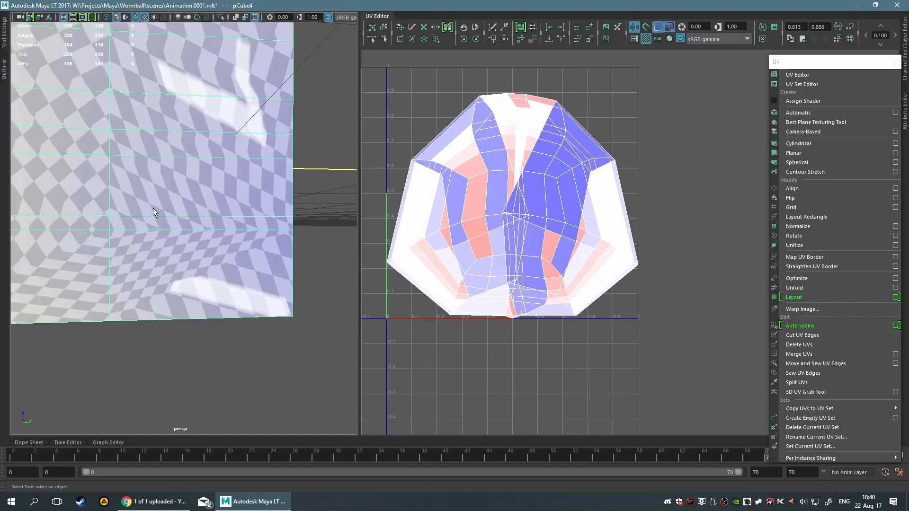
{"action": "scroll", "coordinate": [152, 208], "scroll_direction": "down", "scroll_amount": 3}
{"action": "middle_click_drag", "start_coordinate": [160, 212], "coordinate": [185, 217], "text": "alt"}
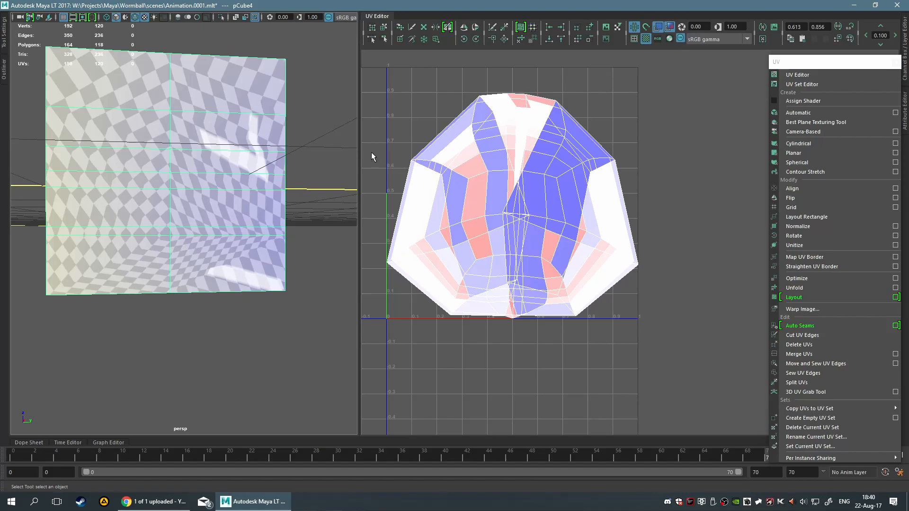
Hide the checker map and examine the distortion colours on the cube from above and below
{"action": "left_click", "coordinate": [646, 38]}
{"action": "left_click_drag", "start_coordinate": [297, 216], "coordinate": [294, 183], "text": "alt"}
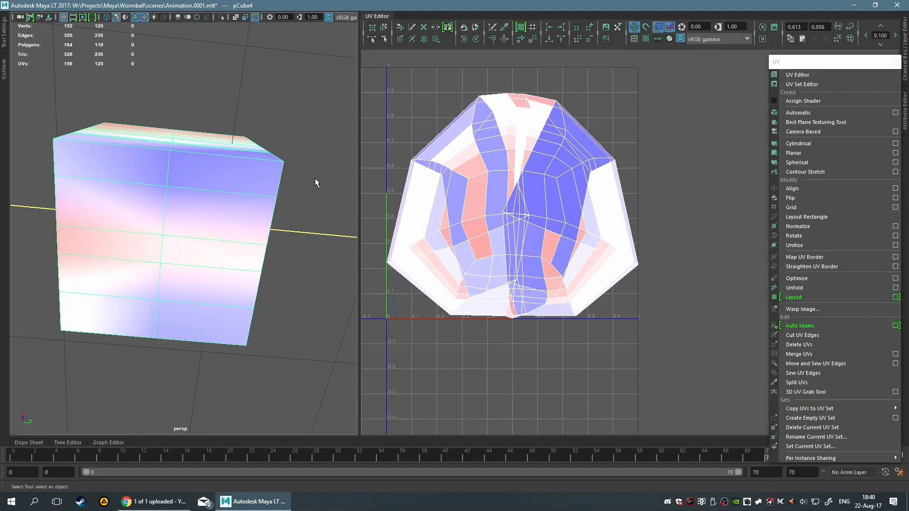
{"action": "left_click_drag", "start_coordinate": [201, 185], "coordinate": [250, 215], "text": "alt"}
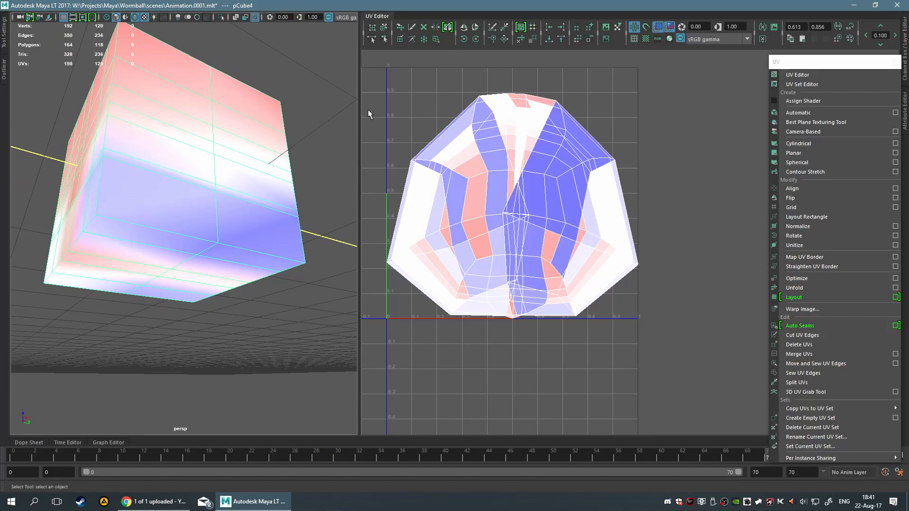
Select the whole UV shell and pinch the UVs near its centre with the Pinch UV Tool
{"action": "left_click", "coordinate": [435, 27]}
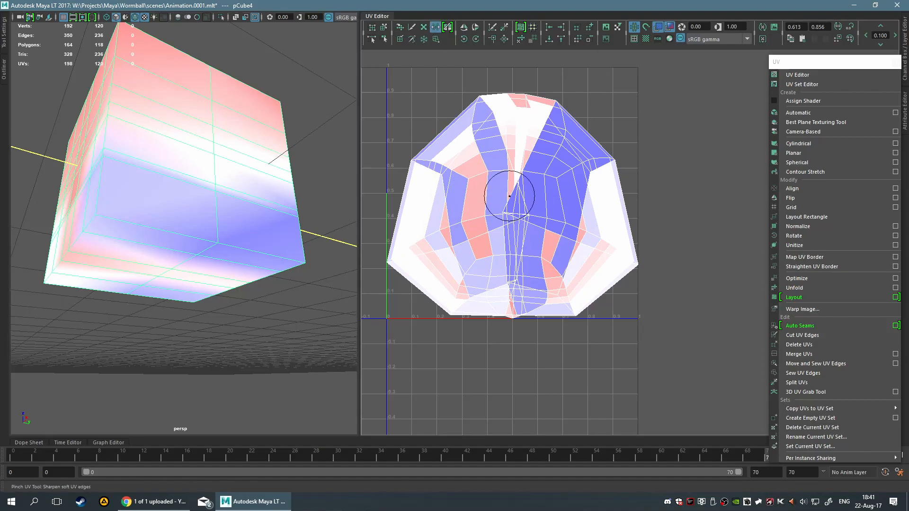
{"action": "mouse_move", "coordinate": [500, 205]}
{"action": "left_mouse_down"}
{"action": "mouse_move", "coordinate": [534, 215]}
{"action": "mouse_move", "coordinate": [511, 214]}
{"action": "left_mouse_up"}
{"action": "left_click", "coordinate": [435, 27]}
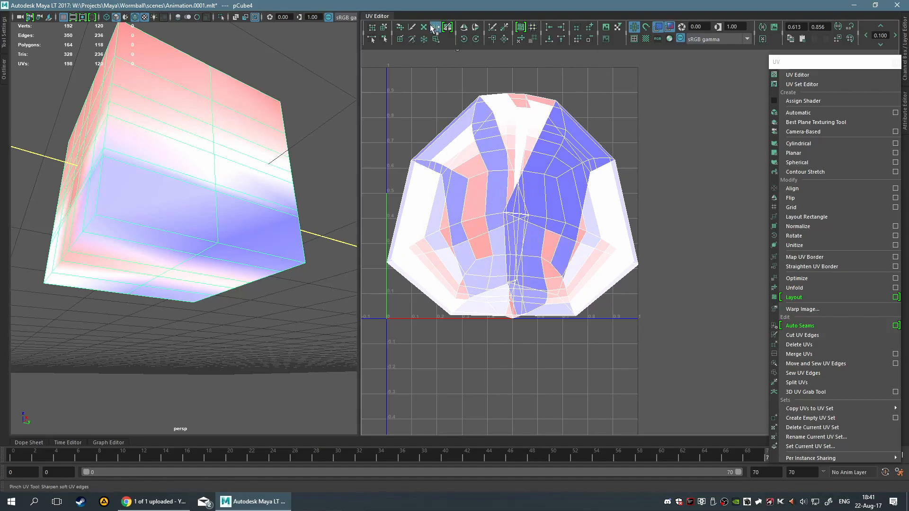
{"action": "mouse_move", "coordinate": [504, 168]}
{"action": "right_mouse_down"}
{"action": "mouse_move", "coordinate": [517, 179]}
{"action": "mouse_move", "coordinate": [504, 168]}
{"action": "mouse_move", "coordinate": [497, 176]}
{"action": "right_mouse_up"}
{"action": "left_click", "coordinate": [413, 176]}
{"action": "left_click", "coordinate": [435, 27]}
{"action": "left_click_drag", "start_coordinate": [519, 224], "coordinate": [504, 215]}
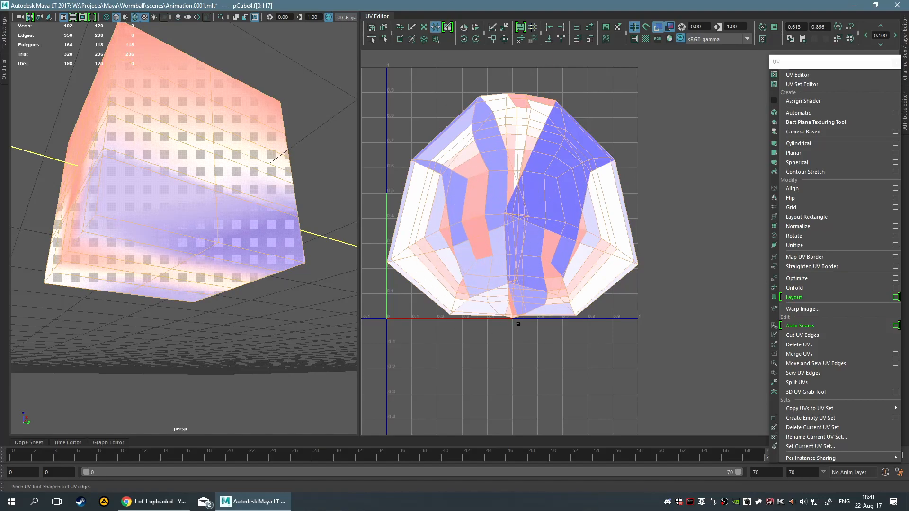
Enlarge the Grab UV Tool's brush and pull the UVs around the middle and right half of the shell
{"action": "left_click", "coordinate": [423, 28]}
{"action": "mouse_move", "coordinate": [517, 207]}
{"action": "left_mouse_down"}
{"action": "mouse_move", "coordinate": [511, 226]}
{"action": "mouse_move", "coordinate": [517, 216]}
{"action": "left_mouse_up"}
{"action": "key", "text": "space"}
{"action": "left_click", "coordinate": [517, 214]}
{"action": "mouse_move", "coordinate": [516, 214]}
{"action": "left_mouse_down"}
{"action": "mouse_move", "coordinate": [552, 159]}
{"action": "mouse_move", "coordinate": [646, 185]}
{"action": "mouse_move", "coordinate": [491, 209]}
{"action": "mouse_move", "coordinate": [474, 225]}
{"action": "mouse_move", "coordinate": [478, 209]}
{"action": "mouse_move", "coordinate": [499, 215]}
{"action": "mouse_move", "coordinate": [469, 213]}
{"action": "mouse_move", "coordinate": [476, 220]}
{"action": "mouse_move", "coordinate": [479, 206]}
{"action": "left_mouse_up"}
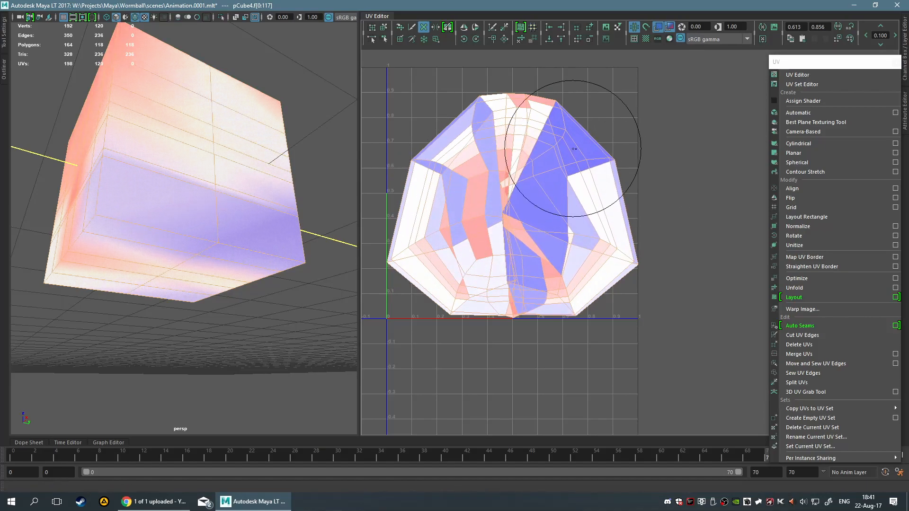
{"action": "mouse_move", "coordinate": [618, 222]}
{"action": "left_mouse_down"}
{"action": "mouse_move", "coordinate": [578, 264]}
{"action": "mouse_move", "coordinate": [625, 195]}
{"action": "mouse_move", "coordinate": [637, 134]}
{"action": "mouse_move", "coordinate": [574, 189]}
{"action": "left_mouse_up"}
{"action": "mouse_move", "coordinate": [654, 254]}
{"action": "middle_mouse_down", "text": "alt"}
{"action": "mouse_move", "coordinate": [616, 262]}
{"action": "mouse_move", "coordinate": [644, 256]}
{"action": "middle_mouse_up", "text": "alt"}
{"action": "middle_click_drag", "start_coordinate": [513, 235], "coordinate": [575, 230], "text": "alt"}
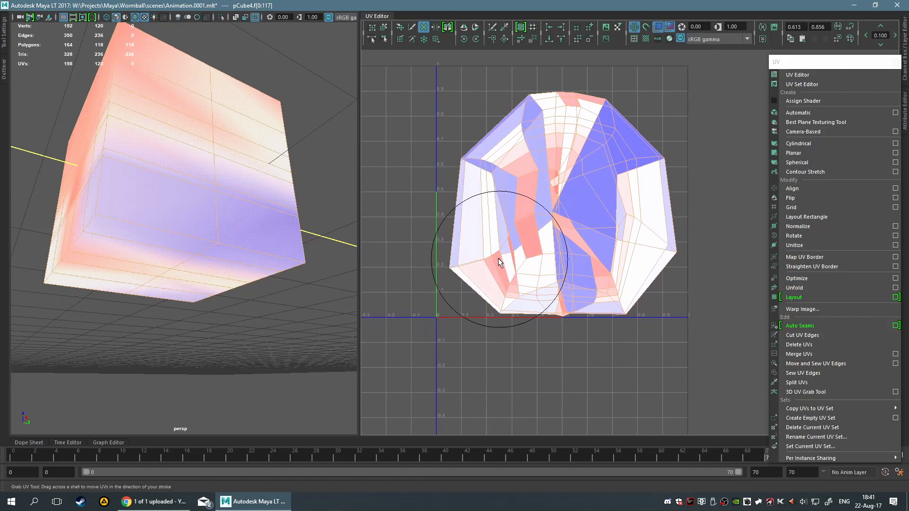
Pull the UVs around the upper middle and centre of the shell with the Grab UV Tool
{"action": "middle_click_drag", "start_coordinate": [481, 193], "coordinate": [472, 231], "text": "alt"}
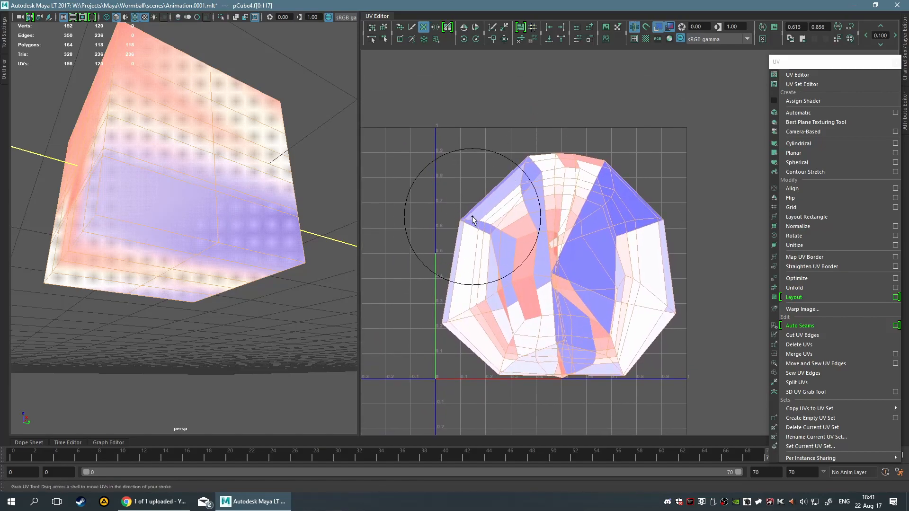
{"action": "mouse_move", "coordinate": [541, 176]}
{"action": "left_mouse_down"}
{"action": "mouse_move", "coordinate": [499, 186]}
{"action": "mouse_move", "coordinate": [537, 187]}
{"action": "mouse_move", "coordinate": [549, 201]}
{"action": "mouse_move", "coordinate": [554, 182]}
{"action": "mouse_move", "coordinate": [544, 183]}
{"action": "mouse_move", "coordinate": [567, 183]}
{"action": "mouse_move", "coordinate": [534, 231]}
{"action": "left_mouse_up"}
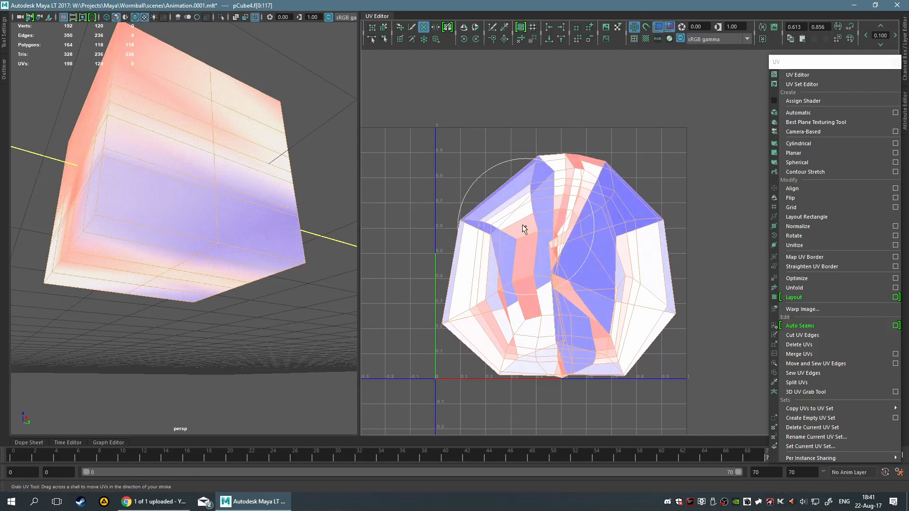
{"action": "mouse_move", "coordinate": [253, 179]}
{"action": "left_mouse_down", "text": "alt"}
{"action": "mouse_move", "coordinate": [412, 166]}
{"action": "mouse_move", "coordinate": [439, 203]}
{"action": "left_mouse_up", "text": "alt"}
{"action": "mouse_move", "coordinate": [567, 209]}
{"action": "left_mouse_down"}
{"action": "mouse_move", "coordinate": [588, 234]}
{"action": "mouse_move", "coordinate": [603, 225]}
{"action": "left_mouse_up"}
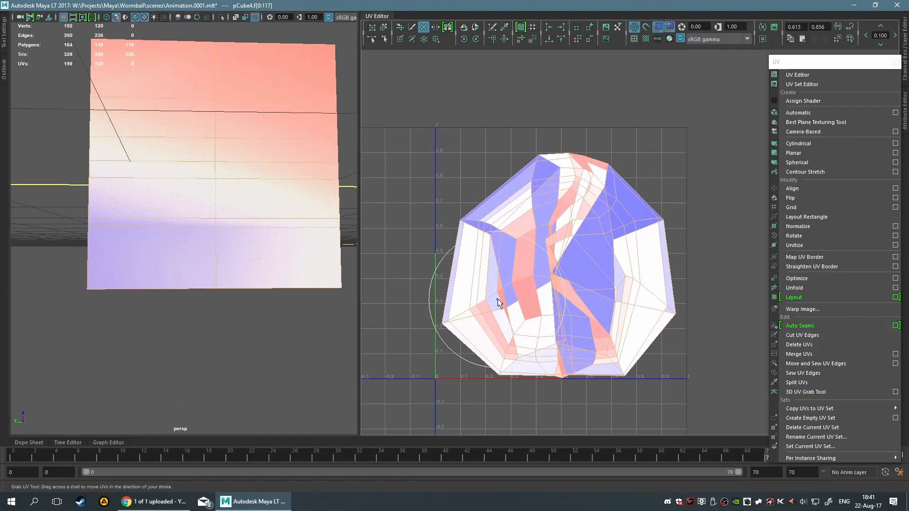
{"action": "mouse_move", "coordinate": [597, 272]}
{"action": "left_mouse_down"}
{"action": "mouse_move", "coordinate": [518, 274]}
{"action": "mouse_move", "coordinate": [543, 263]}
{"action": "mouse_move", "coordinate": [634, 284]}
{"action": "mouse_move", "coordinate": [680, 189]}
{"action": "mouse_move", "coordinate": [620, 260]}
{"action": "mouse_move", "coordinate": [649, 187]}
{"action": "left_mouse_up"}
{"action": "mouse_move", "coordinate": [250, 163]}
{"action": "left_mouse_down", "text": "alt"}
{"action": "mouse_move", "coordinate": [254, 229]}
{"action": "mouse_move", "coordinate": [368, 188]}
{"action": "mouse_move", "coordinate": [366, 181]}
{"action": "left_mouse_up", "text": "alt"}
{"action": "mouse_move", "coordinate": [573, 302]}
{"action": "left_mouse_down"}
{"action": "mouse_move", "coordinate": [660, 324]}
{"action": "mouse_move", "coordinate": [595, 270]}
{"action": "mouse_move", "coordinate": [500, 304]}
{"action": "mouse_move", "coordinate": [585, 238]}
{"action": "mouse_move", "coordinate": [562, 297]}
{"action": "mouse_move", "coordinate": [582, 243]}
{"action": "mouse_move", "coordinate": [563, 259]}
{"action": "mouse_move", "coordinate": [464, 288]}
{"action": "mouse_move", "coordinate": [554, 272]}
{"action": "left_mouse_up"}
Grab the UVs on the shell's left side and stretch them far out past the left edge of the 0–1 tile
{"action": "middle_click_drag", "start_coordinate": [488, 283], "coordinate": [508, 284], "text": "alt"}
{"action": "mouse_move", "coordinate": [549, 283]}
{"action": "left_mouse_down"}
{"action": "mouse_move", "coordinate": [527, 257]}
{"action": "mouse_move", "coordinate": [498, 317]}
{"action": "mouse_move", "coordinate": [531, 300]}
{"action": "mouse_move", "coordinate": [387, 322]}
{"action": "mouse_move", "coordinate": [280, 305]}
{"action": "mouse_move", "coordinate": [461, 305]}
{"action": "mouse_move", "coordinate": [505, 295]}
{"action": "left_mouse_up"}
{"action": "mouse_move", "coordinate": [284, 279]}
{"action": "left_mouse_down", "text": "alt"}
{"action": "mouse_move", "coordinate": [245, 272]}
{"action": "mouse_move", "coordinate": [284, 237]}
{"action": "mouse_move", "coordinate": [319, 230]}
{"action": "left_mouse_up", "text": "alt"}
{"action": "left_click", "coordinate": [492, 300]}
{"action": "mouse_move", "coordinate": [519, 300]}
{"action": "left_mouse_down"}
{"action": "mouse_move", "coordinate": [480, 303]}
{"action": "mouse_move", "coordinate": [539, 303]}
{"action": "mouse_move", "coordinate": [497, 297]}
{"action": "mouse_move", "coordinate": [597, 287]}
{"action": "mouse_move", "coordinate": [119, 301]}
{"action": "mouse_move", "coordinate": [0, 294]}
{"action": "left_mouse_up"}
{"action": "middle_click_drag", "start_coordinate": [399, 294], "coordinate": [495, 276], "text": "alt"}
{"action": "left_click_drag", "start_coordinate": [203, 279], "coordinate": [207, 227], "text": "alt"}
Pull the tip of the stretched spike back towards the main part of the shell with the Grab UV Tool
{"action": "scroll", "coordinate": [511, 317], "scroll_direction": "down", "scroll_amount": 2}
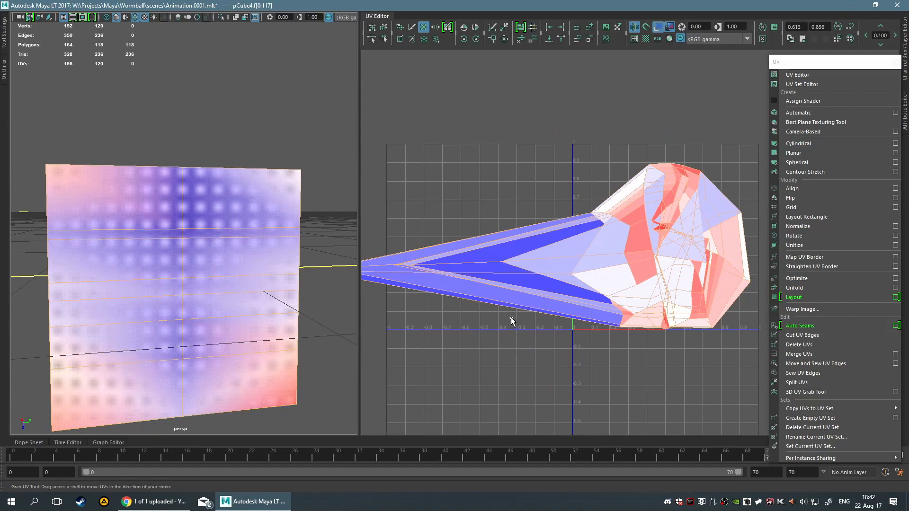
{"action": "scroll", "coordinate": [511, 312], "scroll_direction": "down", "scroll_amount": 2}
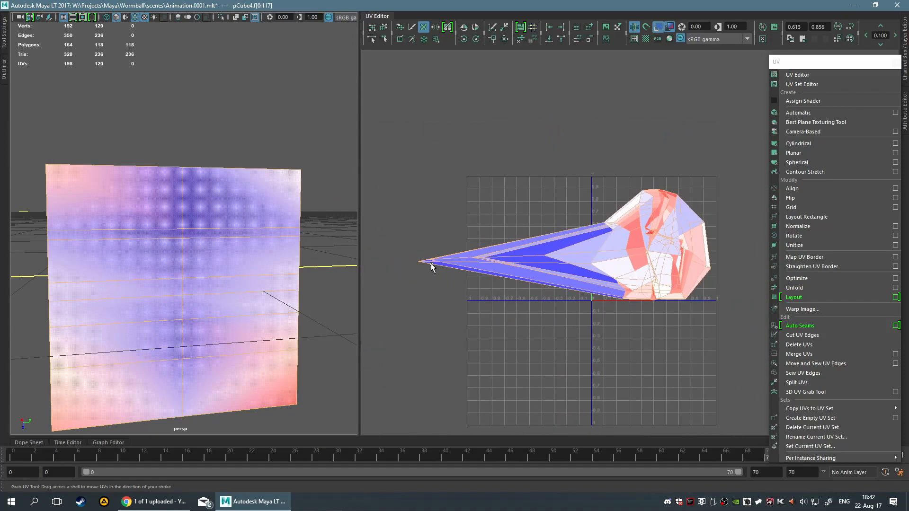
{"action": "mouse_move", "coordinate": [427, 260]}
{"action": "left_mouse_down"}
{"action": "mouse_move", "coordinate": [669, 263]}
{"action": "mouse_move", "coordinate": [477, 258]}
{"action": "mouse_move", "coordinate": [630, 256]}
{"action": "mouse_move", "coordinate": [603, 343]}
{"action": "mouse_move", "coordinate": [603, 402]}
{"action": "mouse_move", "coordinate": [643, 310]}
{"action": "mouse_move", "coordinate": [711, 274]}
{"action": "left_mouse_up"}
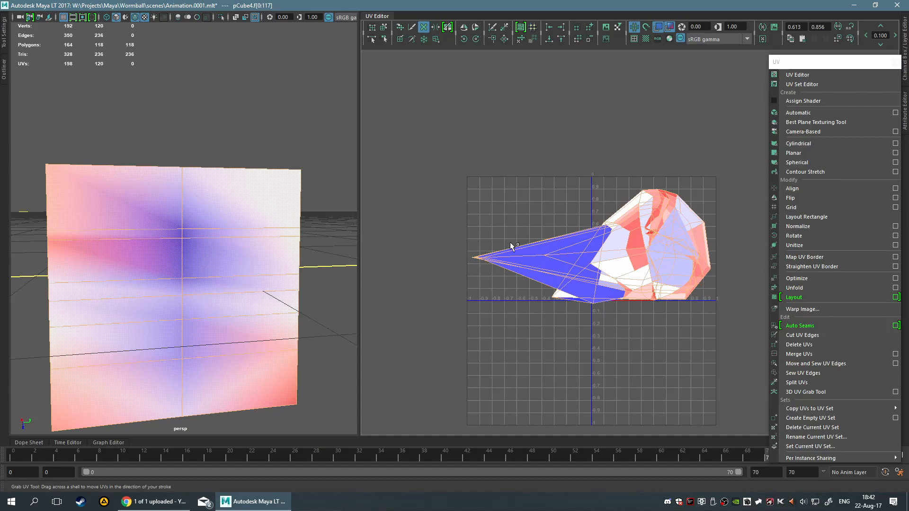
{"action": "mouse_move", "coordinate": [483, 261]}
{"action": "left_mouse_down"}
{"action": "mouse_move", "coordinate": [640, 259]}
{"action": "mouse_move", "coordinate": [588, 251]}
{"action": "mouse_move", "coordinate": [630, 268]}
{"action": "mouse_move", "coordinate": [629, 281]}
{"action": "mouse_move", "coordinate": [674, 229]}
{"action": "left_mouse_up"}
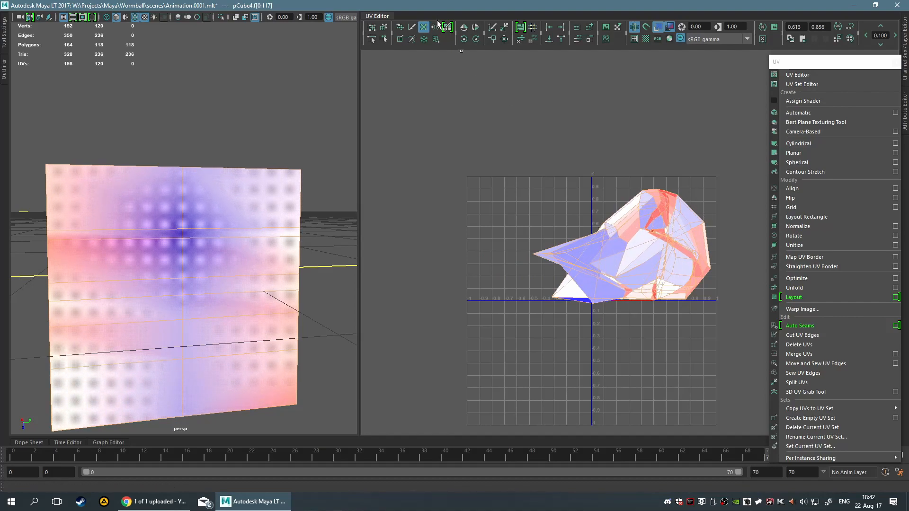
Brush across the distorted shell with the Unfold UV Tool to unwrap its overlapping UVs
{"action": "left_click", "coordinate": [400, 28]}
{"action": "mouse_move", "coordinate": [599, 273]}
{"action": "left_mouse_down"}
{"action": "mouse_move", "coordinate": [625, 264]}
{"action": "mouse_move", "coordinate": [611, 228]}
{"action": "mouse_move", "coordinate": [588, 275]}
{"action": "left_mouse_up"}
{"action": "mouse_move", "coordinate": [572, 315]}
{"action": "left_mouse_down"}
{"action": "mouse_move", "coordinate": [555, 246]}
{"action": "mouse_move", "coordinate": [570, 270]}
{"action": "mouse_move", "coordinate": [617, 287]}
{"action": "mouse_move", "coordinate": [602, 295]}
{"action": "mouse_move", "coordinate": [652, 237]}
{"action": "mouse_move", "coordinate": [651, 249]}
{"action": "mouse_move", "coordinate": [668, 203]}
{"action": "mouse_move", "coordinate": [696, 227]}
{"action": "mouse_move", "coordinate": [687, 211]}
{"action": "mouse_move", "coordinate": [645, 254]}
{"action": "mouse_move", "coordinate": [649, 233]}
{"action": "mouse_move", "coordinate": [680, 283]}
{"action": "mouse_move", "coordinate": [633, 293]}
{"action": "mouse_move", "coordinate": [663, 278]}
{"action": "left_mouse_up"}
{"action": "scroll", "coordinate": [653, 263], "scroll_direction": "up", "scroll_amount": 3}
{"action": "mouse_move", "coordinate": [654, 262]}
{"action": "middle_mouse_down", "text": "alt"}
{"action": "mouse_move", "coordinate": [706, 310]}
{"action": "mouse_move", "coordinate": [603, 199]}
{"action": "middle_mouse_up", "text": "alt"}
{"action": "scroll", "coordinate": [706, 309], "scroll_direction": "up", "scroll_amount": 2}
{"action": "scroll", "coordinate": [602, 199], "scroll_direction": "up", "scroll_amount": 2}
{"action": "scroll", "coordinate": [624, 249], "scroll_direction": "up", "scroll_amount": 10}
{"action": "middle_click_drag", "start_coordinate": [431, 134], "coordinate": [581, 238], "text": "alt"}
{"action": "scroll", "coordinate": [581, 238], "scroll_direction": "up", "scroll_amount": 3}
{"action": "scroll", "coordinate": [502, 240], "scroll_direction": "up", "scroll_amount": 2}
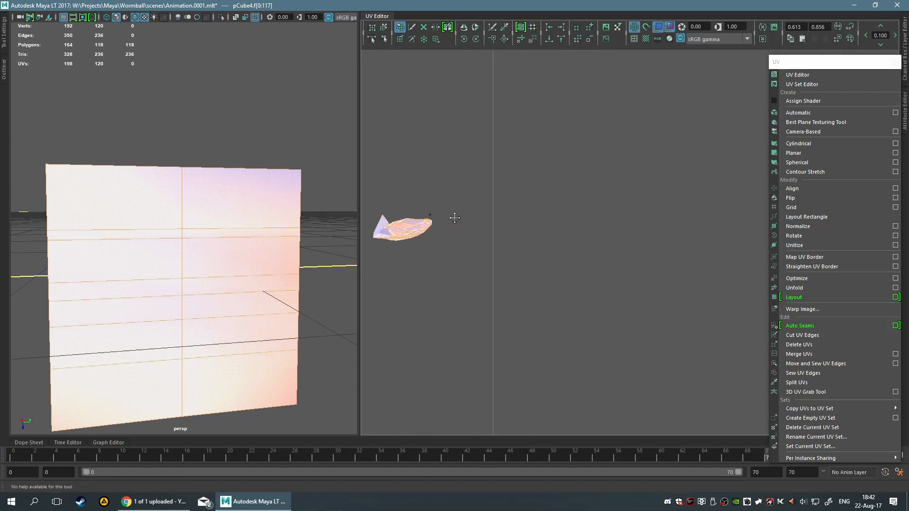
Even out the spacing of the shell's UVs with a stroke of the Optimize UV Tool
{"action": "middle_click_drag", "start_coordinate": [367, 230], "coordinate": [505, 234], "text": "alt"}
{"action": "left_click_drag", "start_coordinate": [578, 188], "coordinate": [550, 274], "text": "ctrl"}
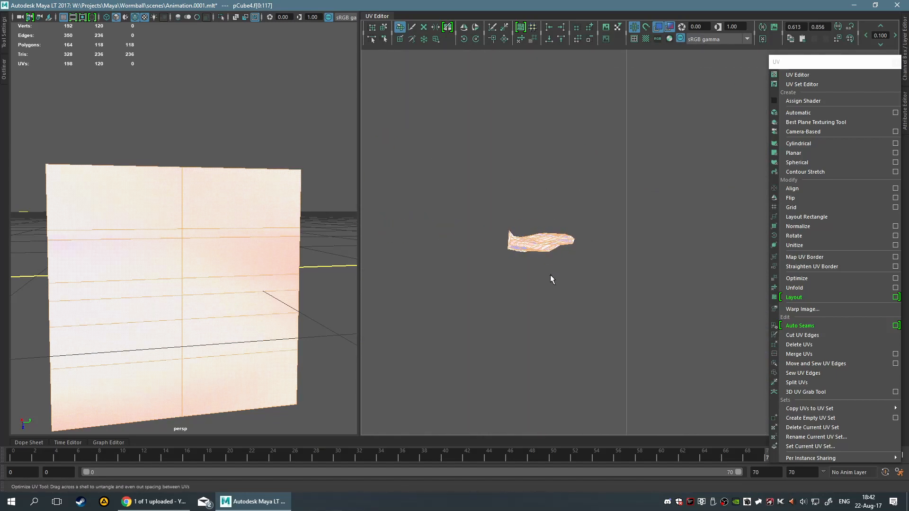
{"action": "right_click_drag", "start_coordinate": [444, 242], "coordinate": [502, 243], "text": "alt"}
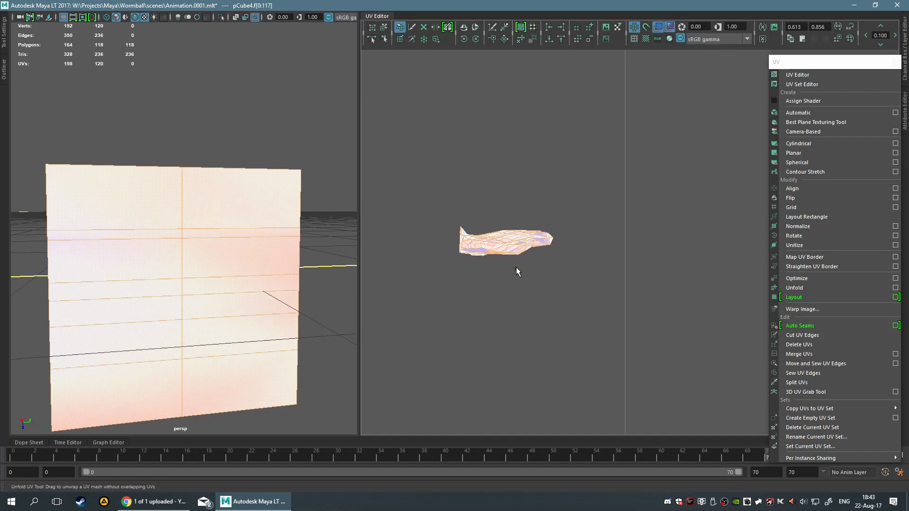
{"action": "scroll", "coordinate": [514, 270], "scroll_direction": "down", "scroll_amount": 8}
Enlarge the Unfold UV Tool's brush, look at its options, and return to plain selection with nothing selected
{"action": "key", "text": "b"}
{"action": "mouse_move", "coordinate": [595, 250]}
{"action": "left_mouse_down"}
{"action": "mouse_move", "coordinate": [613, 233]}
{"action": "mouse_move", "coordinate": [489, 258]}
{"action": "mouse_move", "coordinate": [584, 266]}
{"action": "mouse_move", "coordinate": [272, 262]}
{"action": "mouse_move", "coordinate": [321, 257]}
{"action": "left_mouse_up"}
{"action": "scroll", "coordinate": [616, 246], "scroll_direction": "up", "scroll_amount": 10}
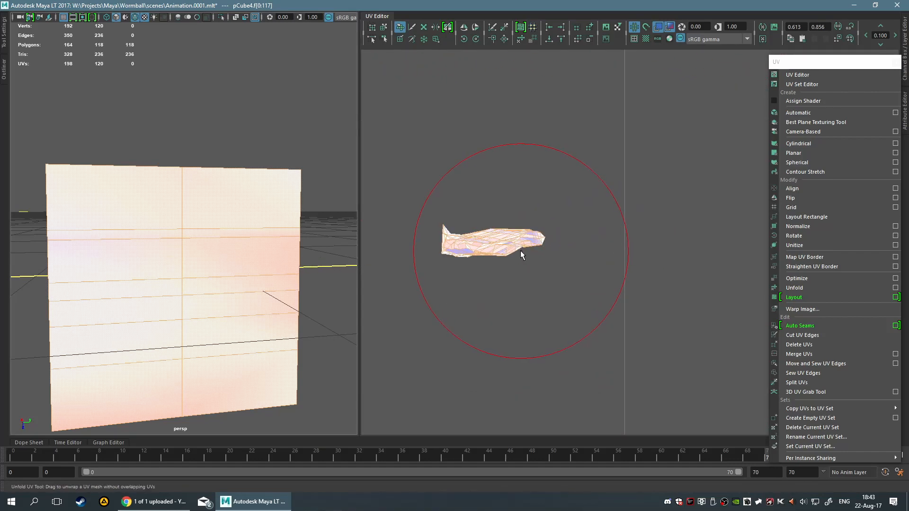
{"action": "scroll", "coordinate": [484, 236], "scroll_direction": "up", "scroll_amount": 1}
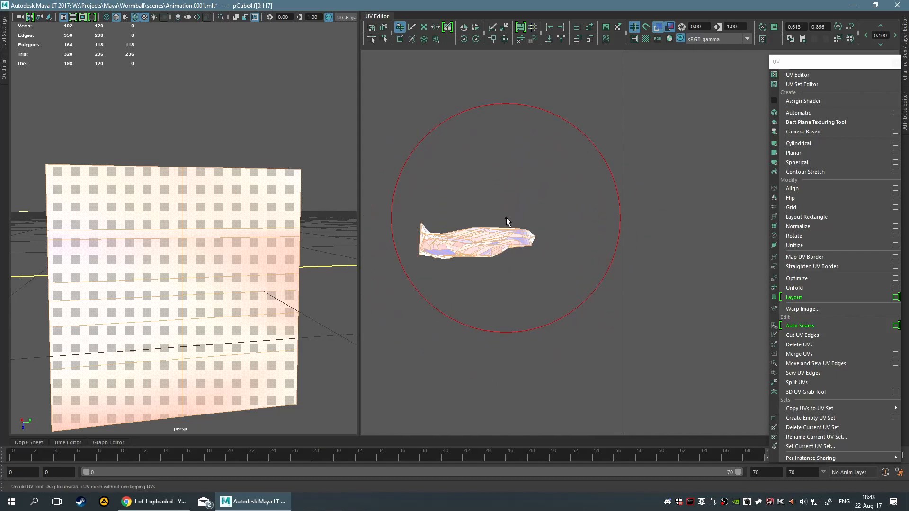
{"action": "right_click", "coordinate": [468, 244]}
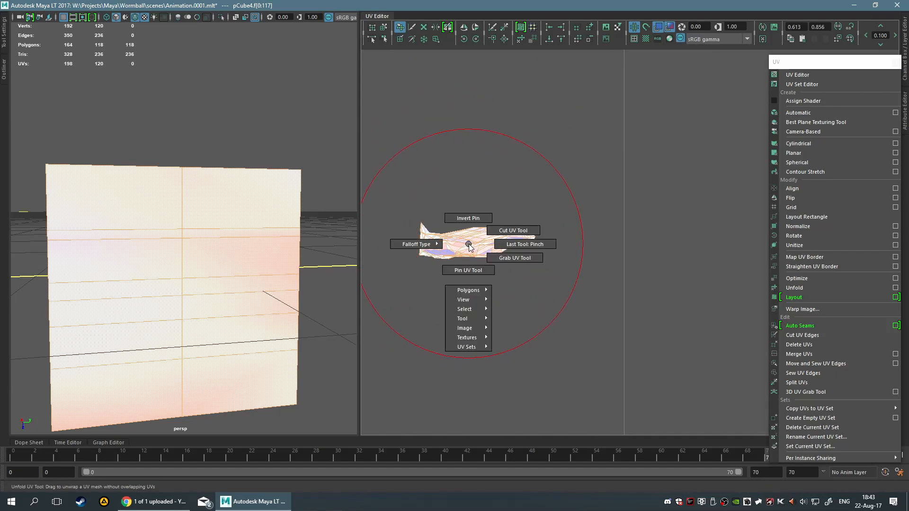
{"action": "key", "text": "q"}
{"action": "left_click", "coordinate": [586, 182]}
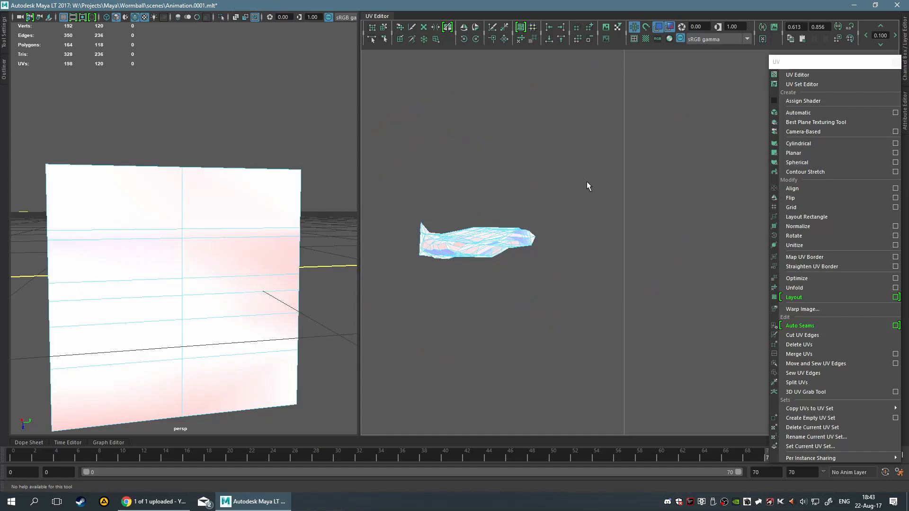
Turn off the UV distortion display and view the cube from above
{"action": "scroll", "coordinate": [256, 258], "scroll_direction": "down", "scroll_amount": 6}
{"action": "scroll", "coordinate": [221, 245], "scroll_direction": "up", "scroll_amount": 8}
{"action": "scroll", "coordinate": [251, 217], "scroll_direction": "down", "scroll_amount": 3}
{"action": "left_click", "coordinate": [252, 221]}
{"action": "left_click", "coordinate": [670, 29]}
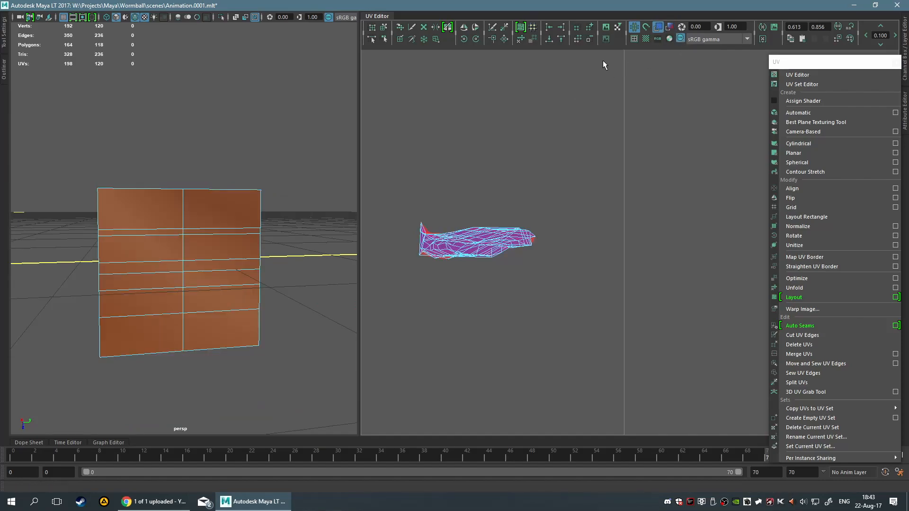
{"action": "mouse_move", "coordinate": [199, 184]}
{"action": "left_mouse_down", "text": "alt"}
{"action": "mouse_move", "coordinate": [335, 188]}
{"action": "mouse_move", "coordinate": [294, 185]}
{"action": "mouse_move", "coordinate": [312, 173]}
{"action": "left_mouse_up", "text": "alt"}
{"action": "scroll", "coordinate": [568, 178], "scroll_direction": "down", "scroll_amount": 10}
{"action": "scroll", "coordinate": [617, 248], "scroll_direction": "up", "scroll_amount": 8}
{"action": "scroll", "coordinate": [583, 286], "scroll_direction": "down", "scroll_amount": 3}
{"action": "scroll", "coordinate": [621, 260], "scroll_direction": "up", "scroll_amount": 3}
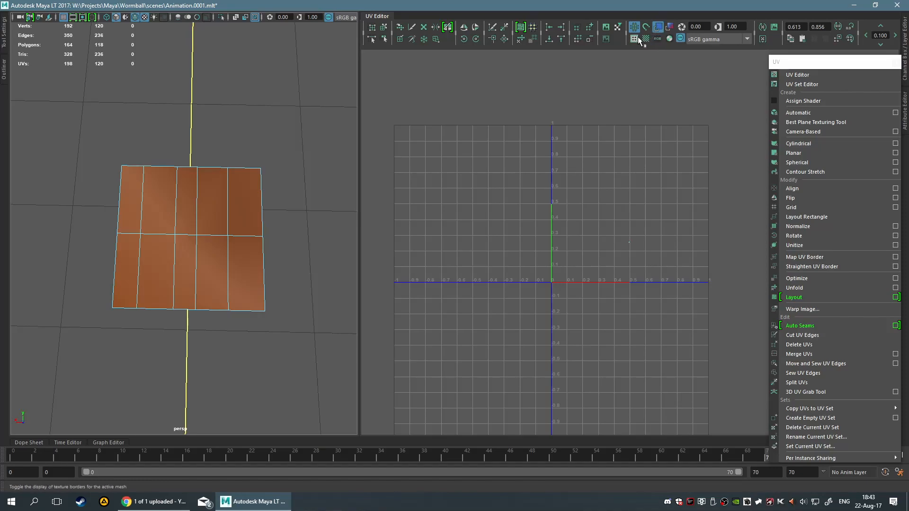
Show the wood texture image behind the UVs and compare it with the size of the shell
{"action": "left_click", "coordinate": [606, 27]}
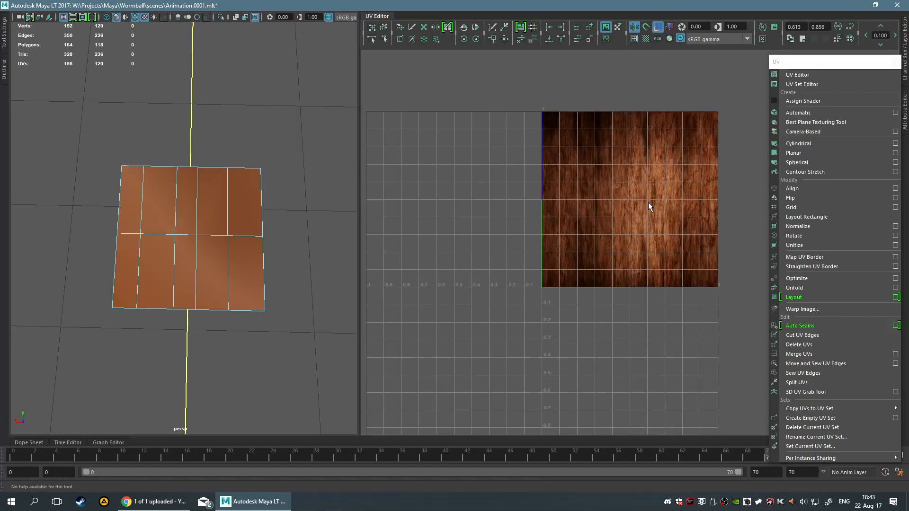
{"action": "scroll", "coordinate": [648, 202], "scroll_direction": "up", "scroll_amount": 5}
{"action": "scroll", "coordinate": [612, 258], "scroll_direction": "up", "scroll_amount": 5}
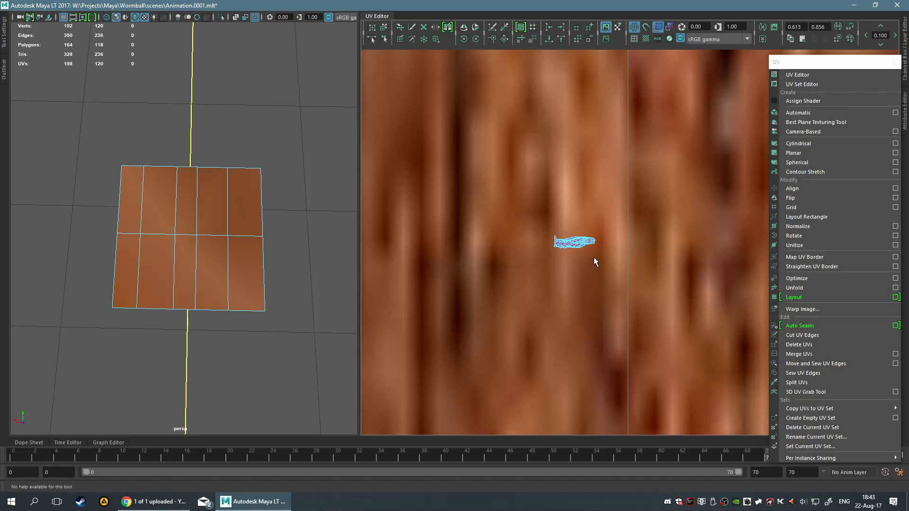
{"action": "scroll", "coordinate": [592, 255], "scroll_direction": "down", "scroll_amount": 5}
Select all UVs of the shell and scale them up well beyond the texture tile
{"action": "left_click_drag", "start_coordinate": [590, 202], "coordinate": [654, 278]}
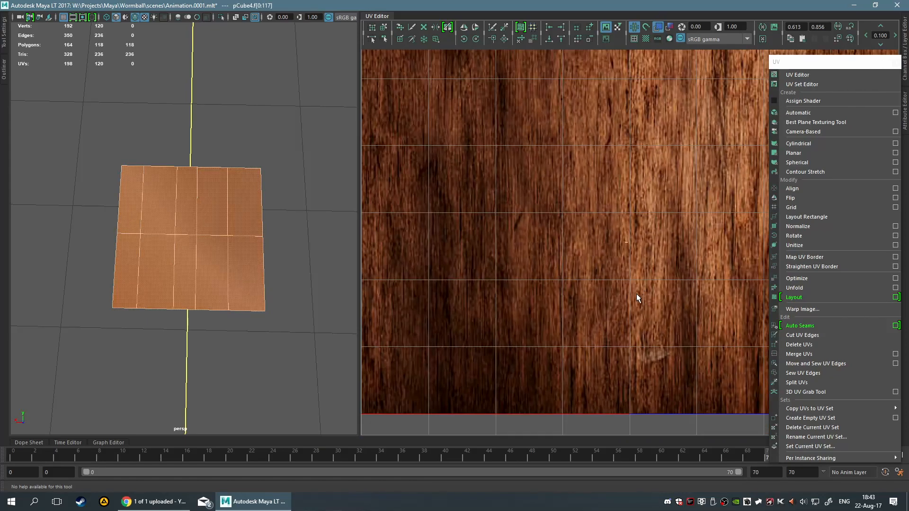
{"action": "left_click_drag", "start_coordinate": [622, 247], "coordinate": [817, 270]}
{"action": "scroll", "coordinate": [610, 271], "scroll_direction": "down", "scroll_amount": 4}
{"action": "left_click_drag", "start_coordinate": [626, 244], "coordinate": [817, 273]}
Switch to object mode, select the cube and frame it in the perspective view
{"action": "left_click", "coordinate": [314, 252]}
{"action": "left_click_drag", "start_coordinate": [314, 252], "coordinate": [254, 309], "text": "alt"}
{"action": "left_click_drag", "start_coordinate": [53, 214], "coordinate": [268, 297], "text": "alt"}
{"action": "middle_click_drag", "start_coordinate": [270, 326], "coordinate": [104, 171], "text": "alt"}
{"action": "key", "text": "F8"}
{"action": "left_click_drag", "start_coordinate": [197, 312], "coordinate": [304, 385]}
{"action": "key", "text": "f"}
Examine the wood texture on the cube from a distance and close up
{"action": "scroll", "coordinate": [283, 343], "scroll_direction": "up", "scroll_amount": 5}
{"action": "scroll", "coordinate": [539, 277], "scroll_direction": "down", "scroll_amount": 5}
{"action": "scroll", "coordinate": [540, 280], "scroll_direction": "down", "scroll_amount": 6}
{"action": "scroll", "coordinate": [243, 276], "scroll_direction": "down", "scroll_amount": 8}
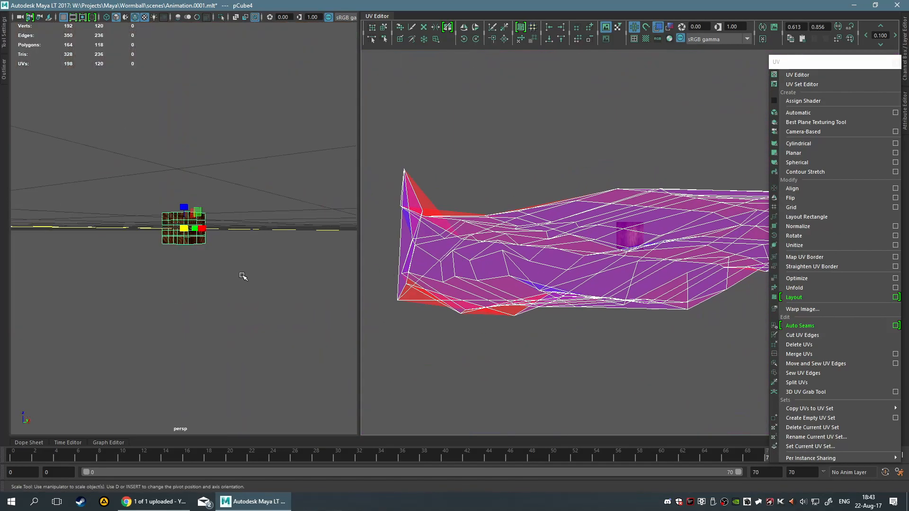
{"action": "left_click_drag", "start_coordinate": [199, 247], "coordinate": [233, 249], "text": "alt"}
{"action": "key", "text": "f"}
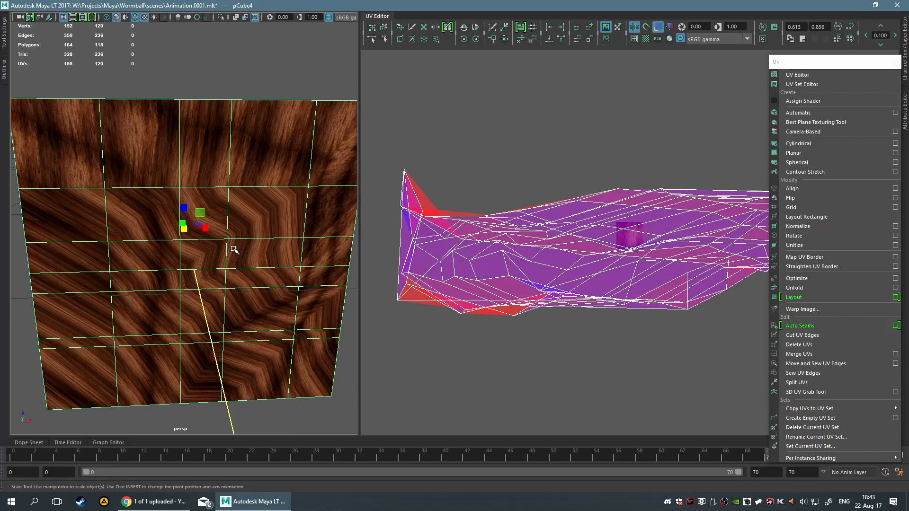
Scrub the scene's animation to frame 70 and return to a framed view of the cube
{"action": "scroll", "coordinate": [202, 226], "scroll_direction": "down", "scroll_amount": 8}
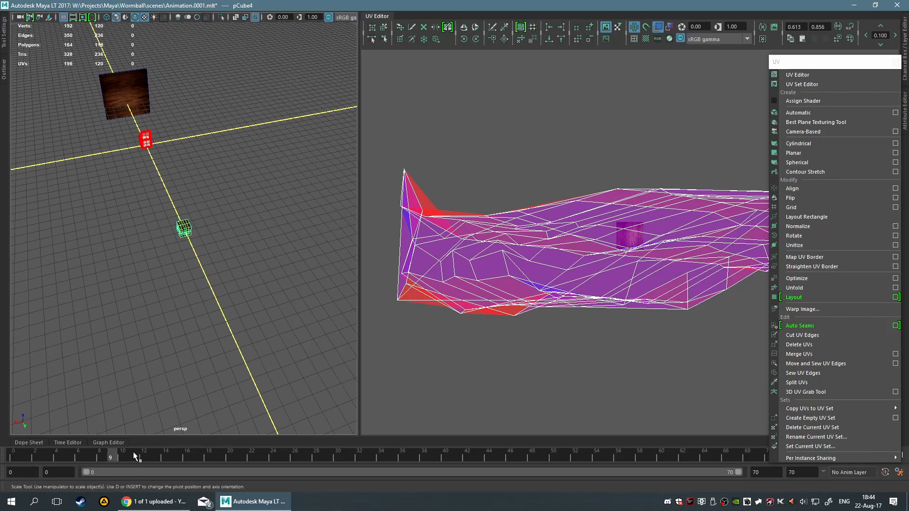
{"action": "left_click_drag", "start_coordinate": [547, 453], "coordinate": [725, 455]}
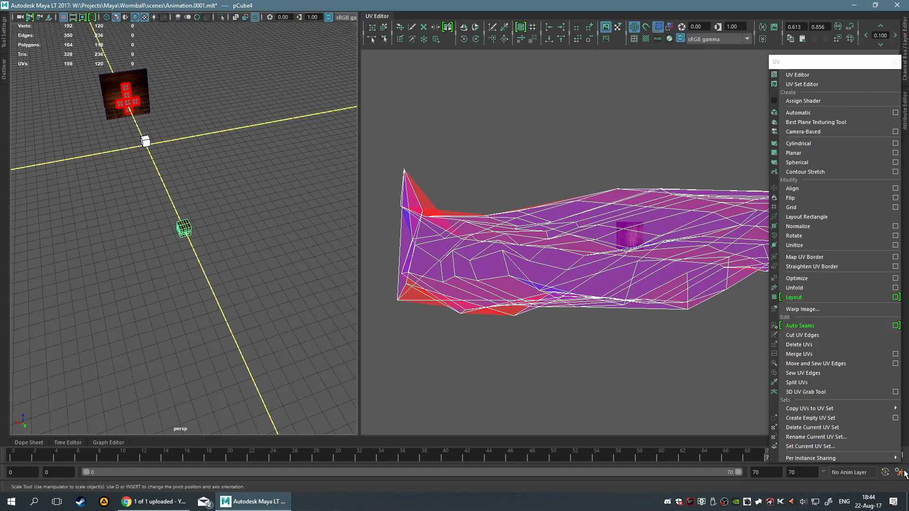
{"action": "left_click_drag", "start_coordinate": [896, 470], "coordinate": [896, 469]}
{"action": "key", "text": "f"}
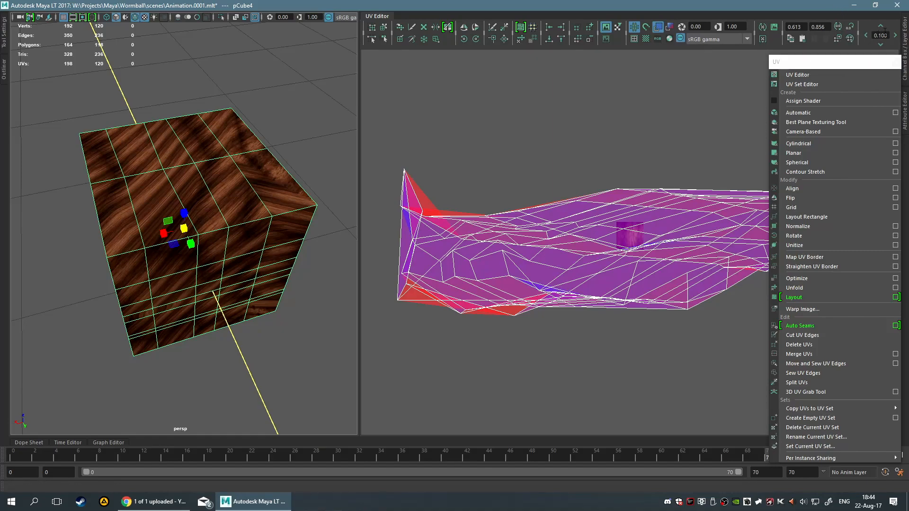
Move the floating UV menu beside the cube and reopen the UV Editor as a narrower docked panel
{"action": "left_click_drag", "start_coordinate": [840, 64], "coordinate": [454, 45]}
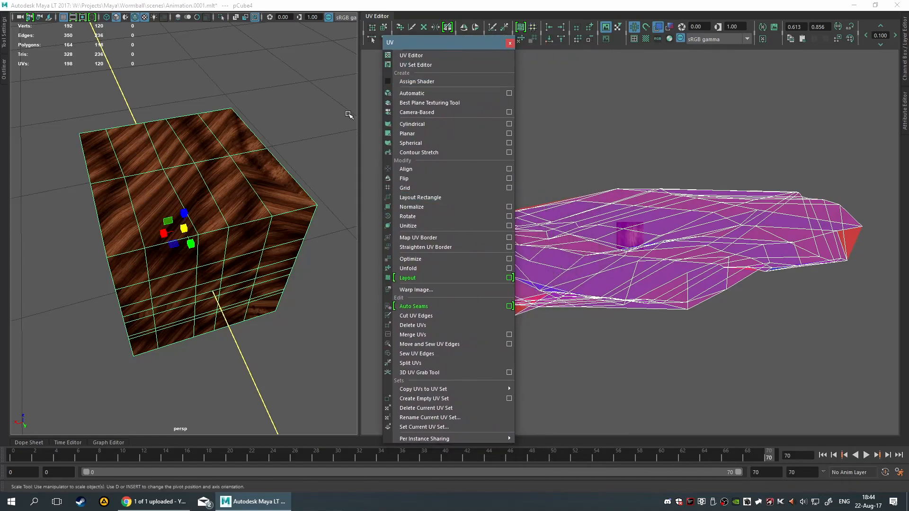
{"action": "left_click", "coordinate": [370, 15]}
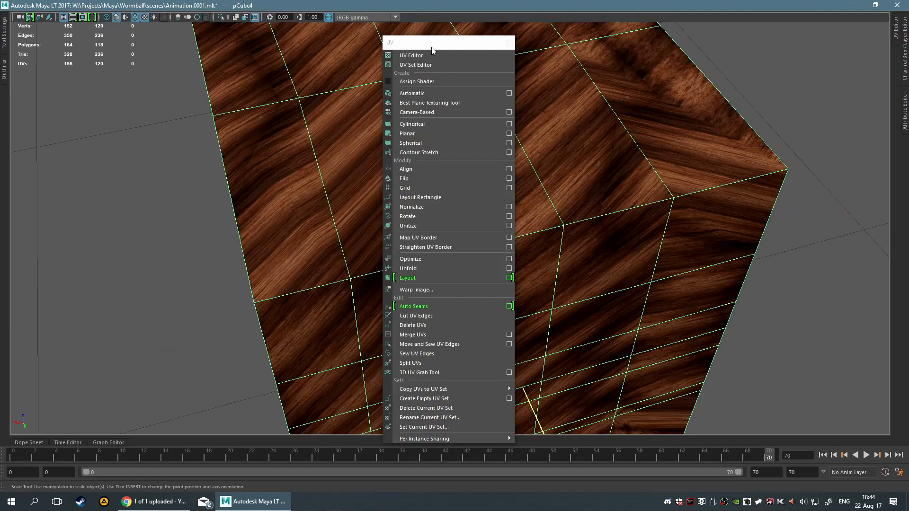
{"action": "left_click_drag", "start_coordinate": [430, 47], "coordinate": [811, 50]}
{"action": "scroll", "coordinate": [546, 111], "scroll_direction": "down", "scroll_amount": 3}
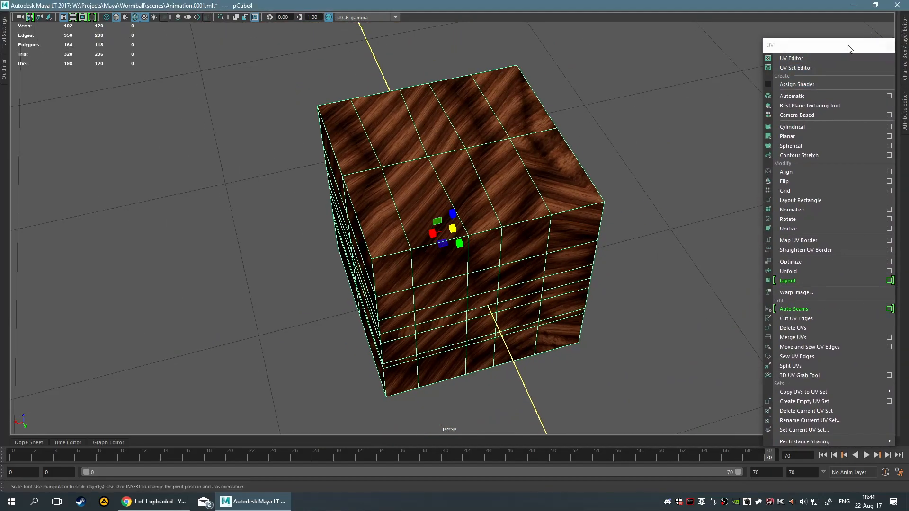
{"action": "left_click_drag", "start_coordinate": [864, 45], "coordinate": [577, 58]}
{"action": "left_click", "coordinate": [898, 119]}
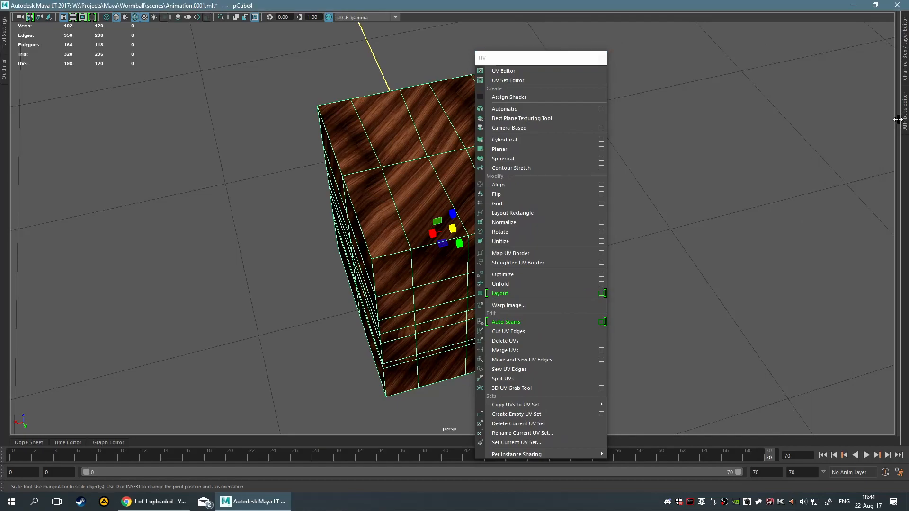
{"action": "left_click_drag", "start_coordinate": [899, 121], "coordinate": [641, 123]}
Select the whole oversized UV shell and scale it down to fit inside the wood texture tile
{"action": "scroll", "coordinate": [702, 194], "scroll_direction": "down", "scroll_amount": 10}
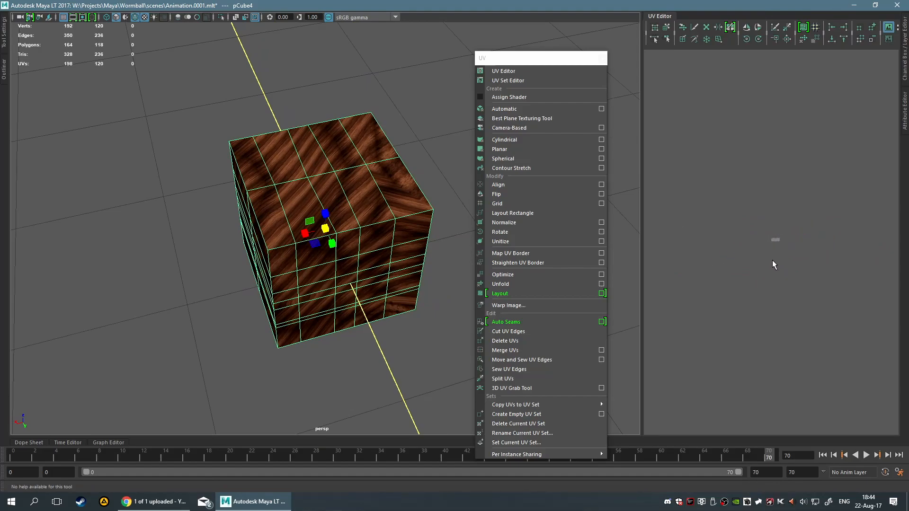
{"action": "scroll", "coordinate": [773, 261], "scroll_direction": "up", "scroll_amount": 10}
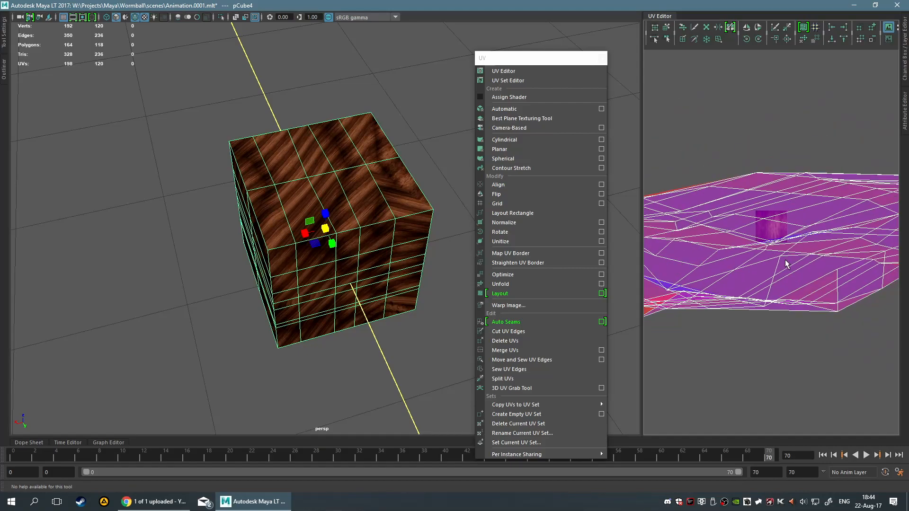
{"action": "right_click_drag", "start_coordinate": [761, 255], "coordinate": [771, 245]}
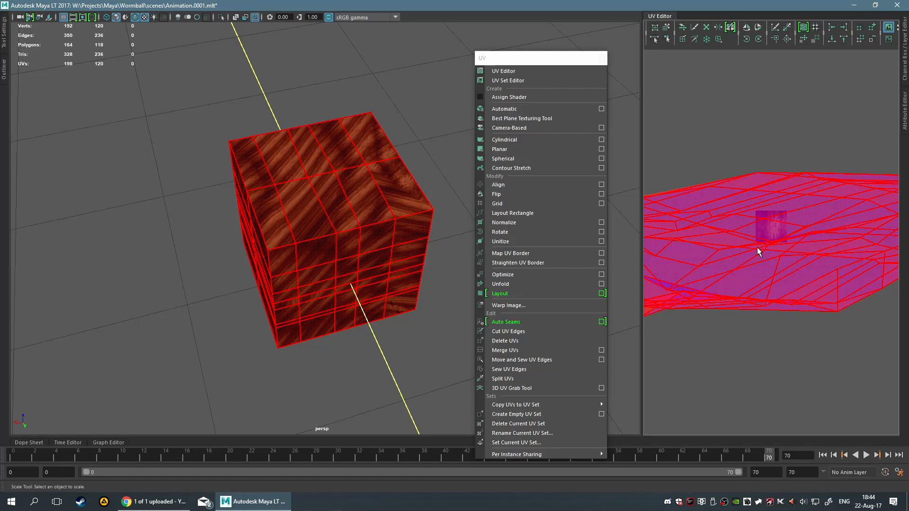
{"action": "left_click", "coordinate": [758, 252]}
{"action": "left_click_drag", "start_coordinate": [774, 236], "coordinate": [752, 255]}
{"action": "left_click", "coordinate": [751, 254]}
Select the shell and lay it out to fill the width of the 0–1 tile
{"action": "scroll", "coordinate": [757, 265], "scroll_direction": "up", "scroll_amount": 5}
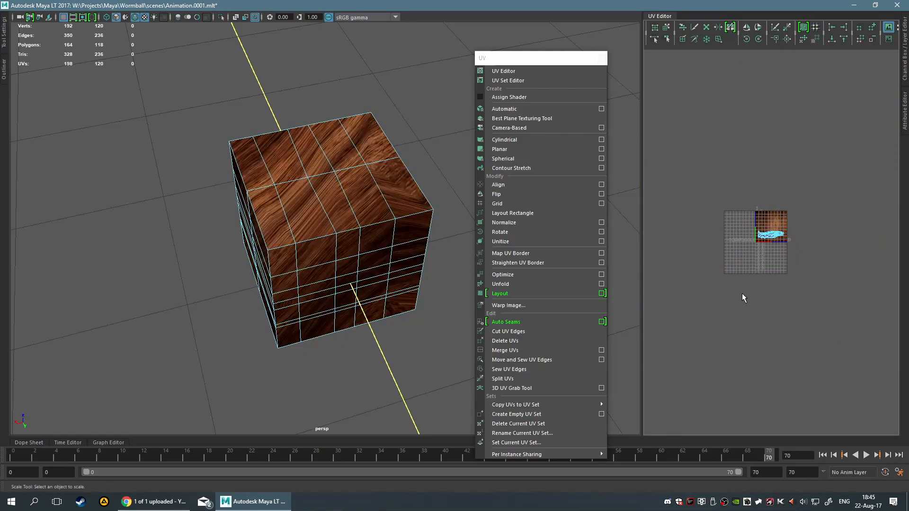
{"action": "scroll", "coordinate": [800, 264], "scroll_direction": "up", "scroll_amount": 3}
{"action": "middle_click_drag", "start_coordinate": [781, 269], "coordinate": [743, 313], "text": "alt"}
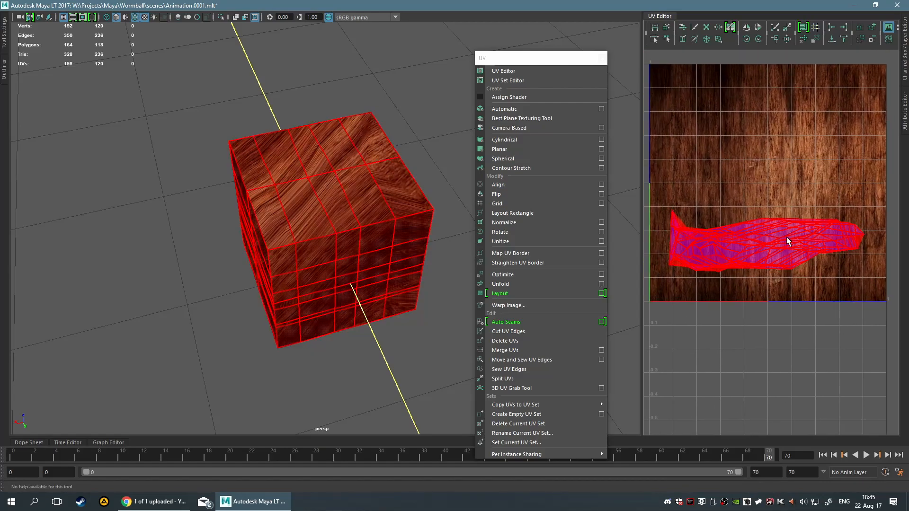
{"action": "left_click", "coordinate": [767, 242]}
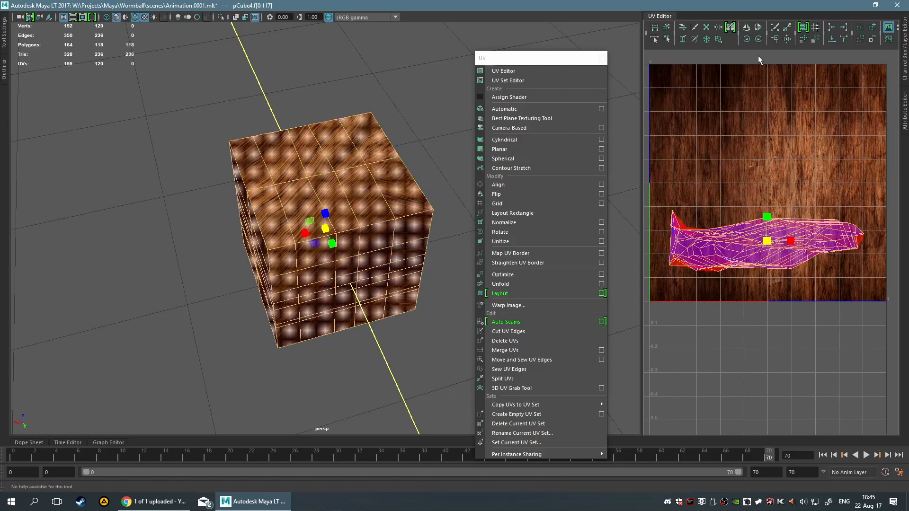
{"action": "left_click", "coordinate": [802, 41]}
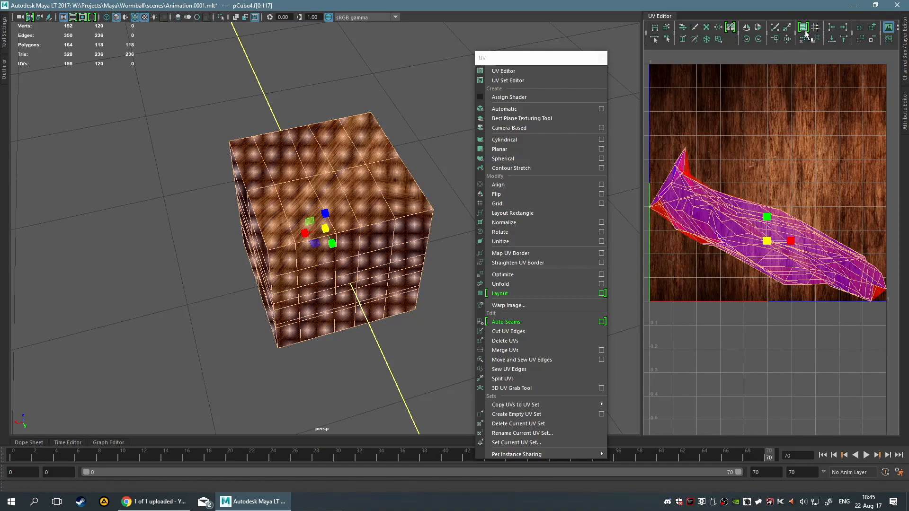
Select all the faces of the cube and run Auto Seams on them
{"action": "left_click", "coordinate": [773, 356]}
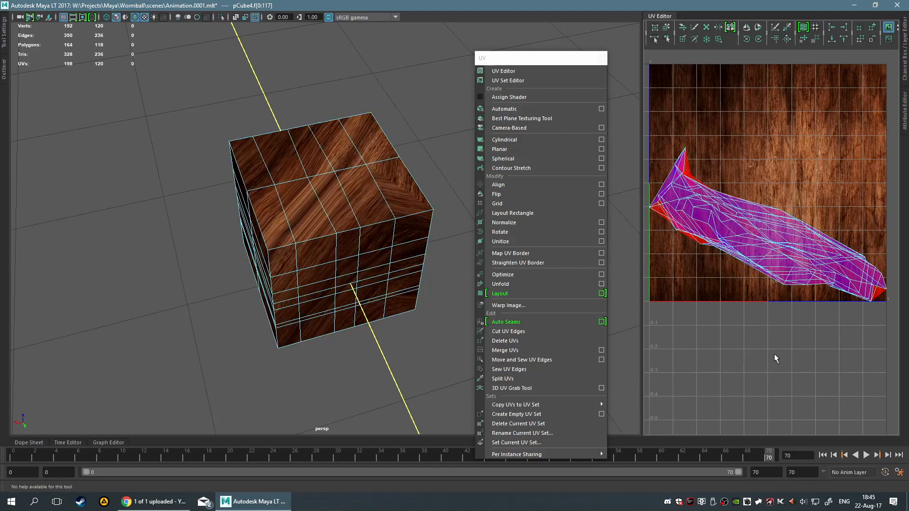
{"action": "left_click", "coordinate": [803, 219]}
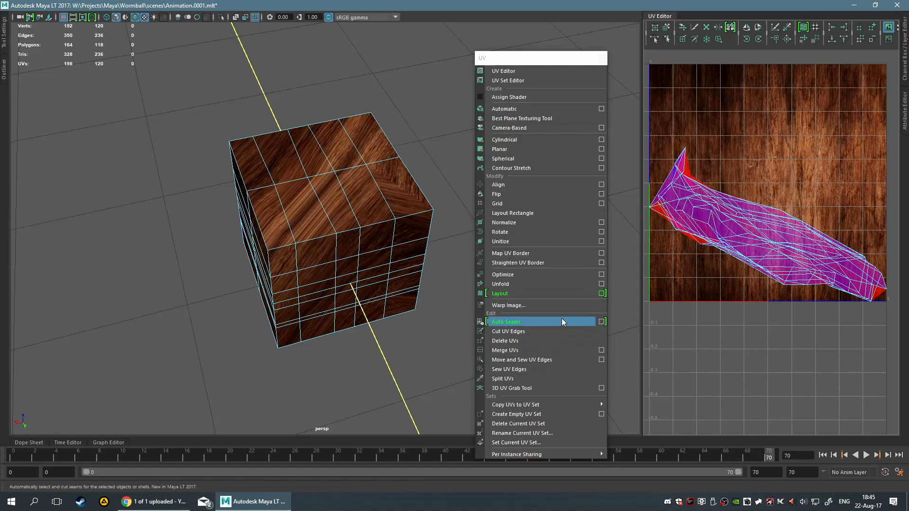
{"action": "left_click", "coordinate": [589, 319]}
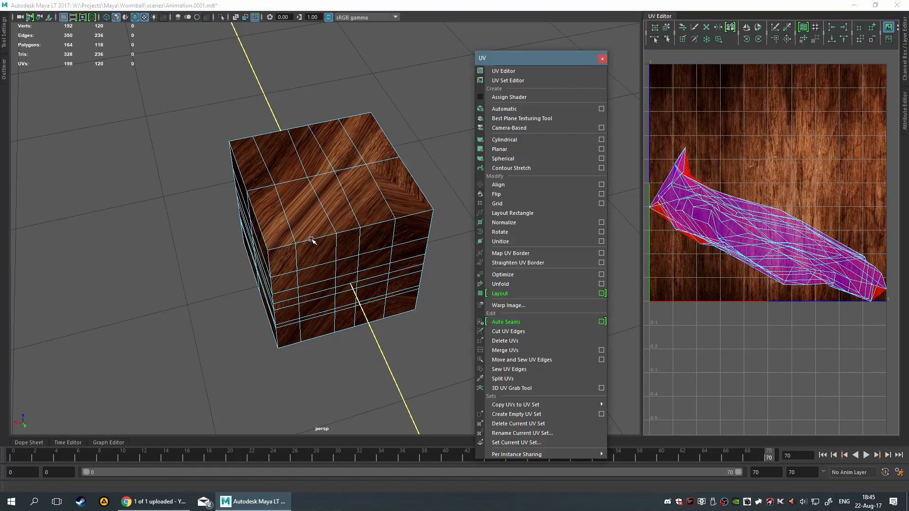
{"action": "double_click", "coordinate": [311, 240]}
{"action": "key", "text": "q"}
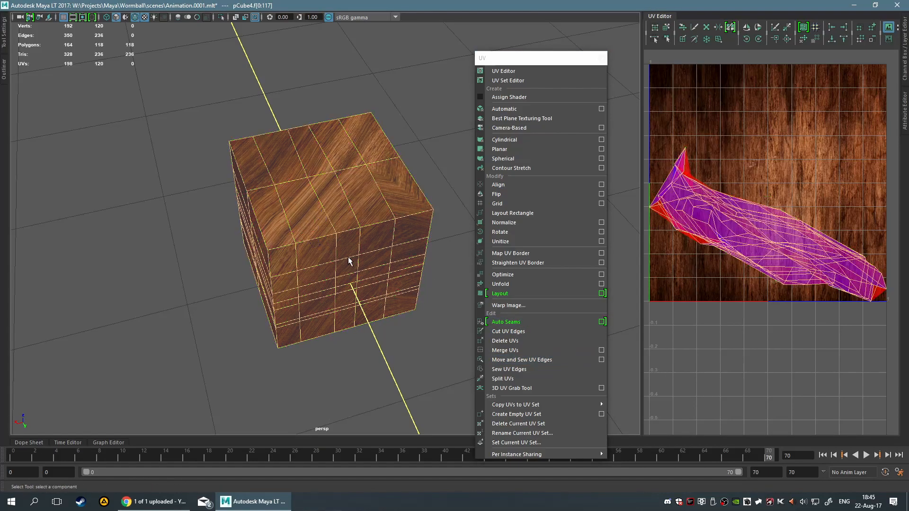
{"action": "left_click", "coordinate": [547, 323]}
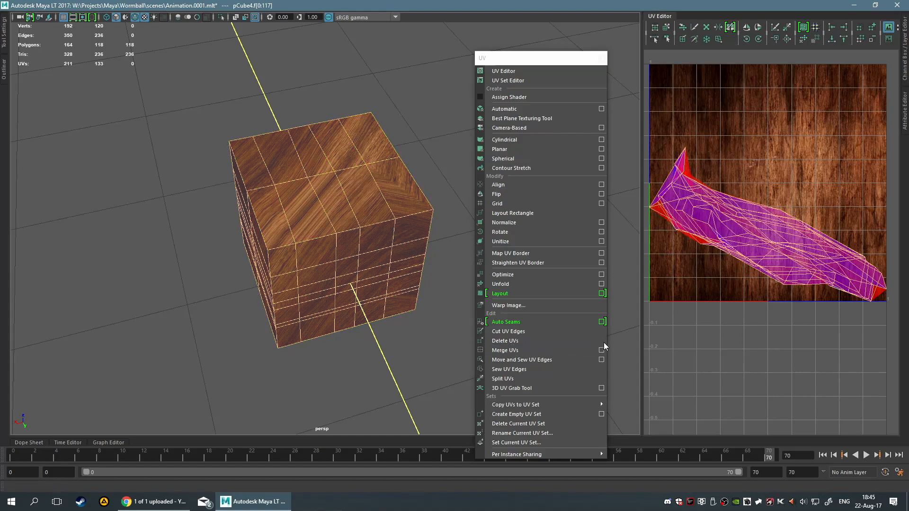
{"action": "left_click", "coordinate": [544, 322]}
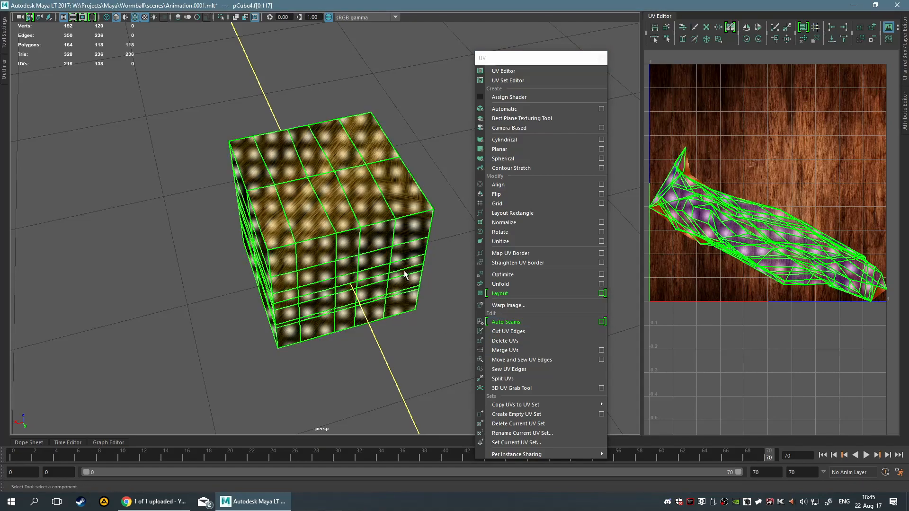
Select the edge row between the cube's top and front and try Auto Seams on it with the Cut option
{"action": "key", "text": "F11"}
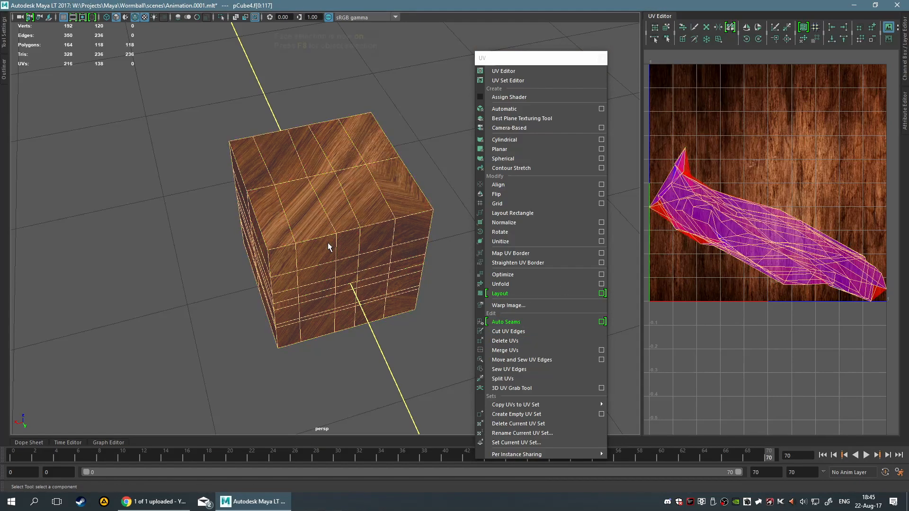
{"action": "key", "text": "F10"}
{"action": "double_click", "coordinate": [321, 231]}
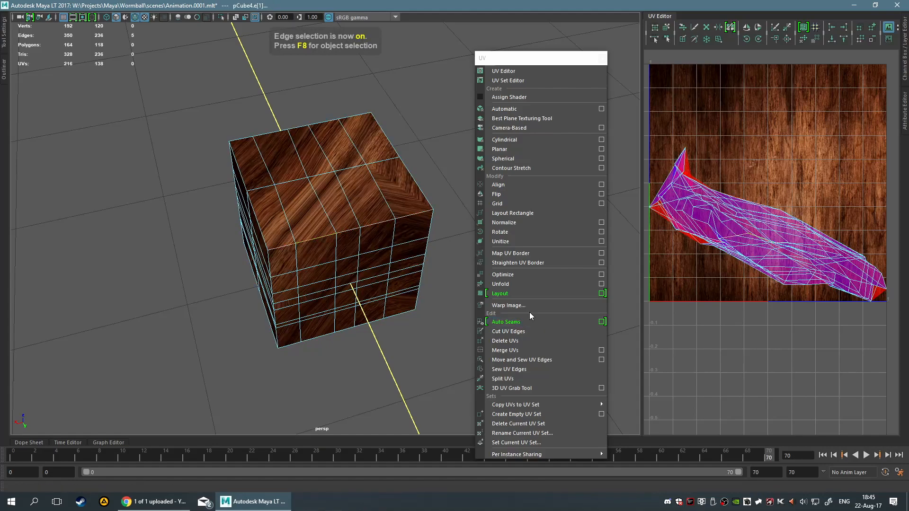
{"action": "left_click", "coordinate": [537, 323]}
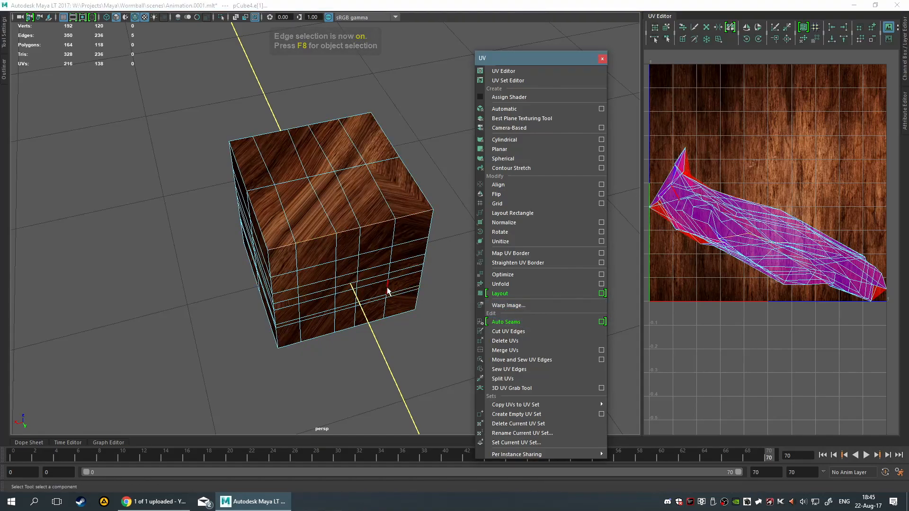
{"action": "left_click", "coordinate": [597, 322]}
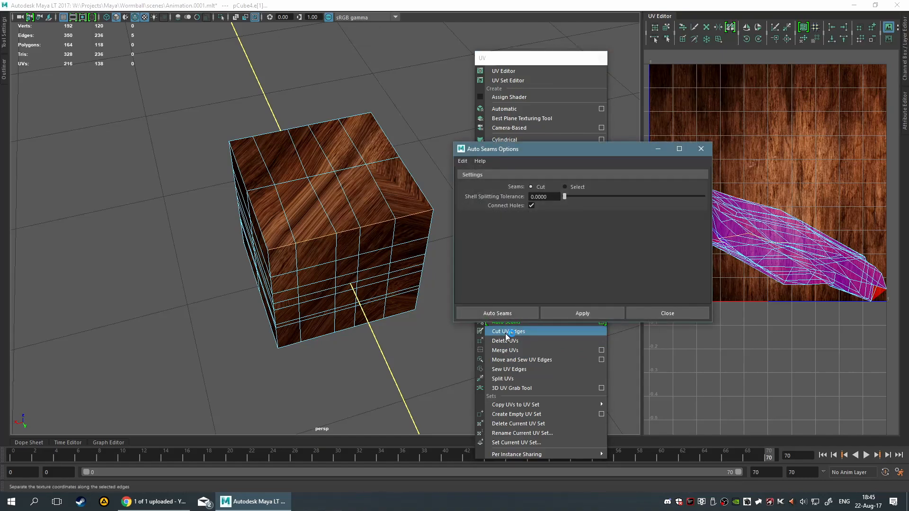
{"action": "left_click", "coordinate": [503, 316]}
Select the cube's entire UV shell and unfold it within the 0–1 tile
{"action": "left_click", "coordinate": [316, 238]}
{"action": "right_click_drag", "start_coordinate": [727, 172], "coordinate": [688, 161]}
{"action": "left_click", "coordinate": [740, 215]}
{"action": "left_click", "coordinate": [787, 39]}
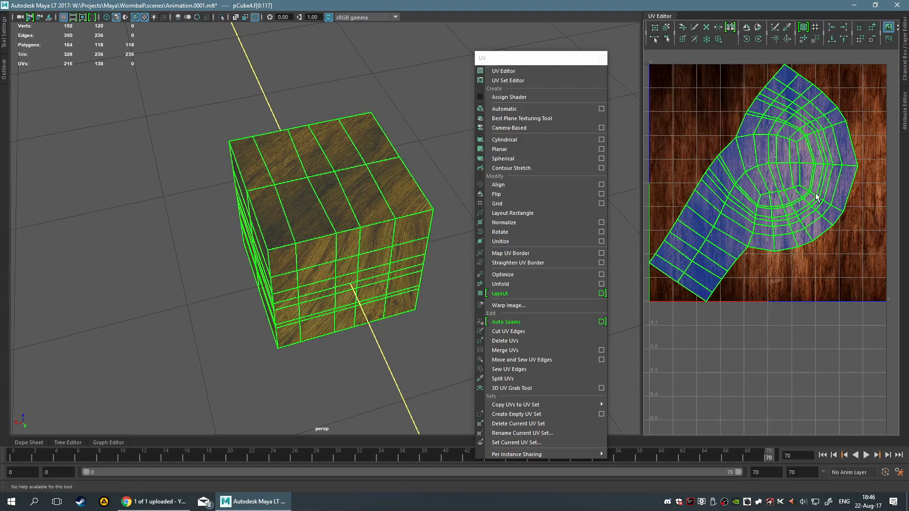
Check the unfolded shell's stretching with the UV distortion shading, then restore the normal texture display
{"action": "left_click", "coordinate": [821, 254]}
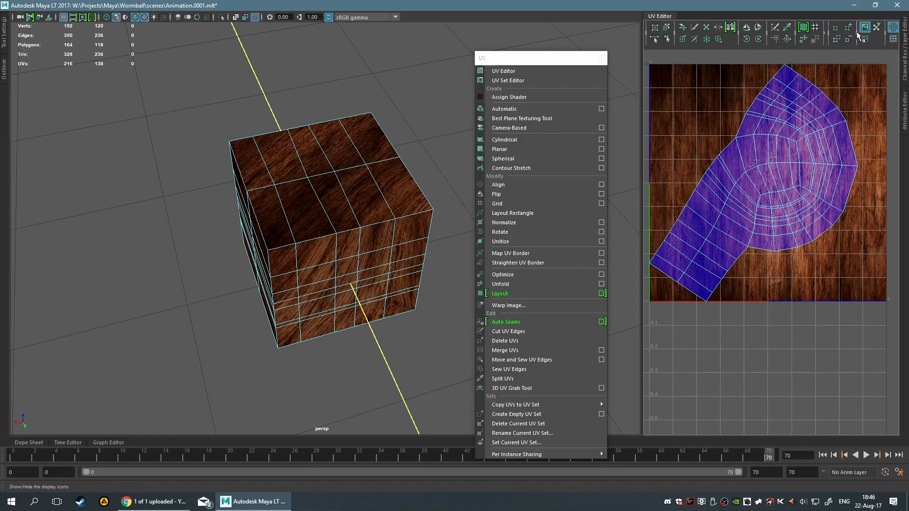
{"action": "left_click", "coordinate": [858, 34]}
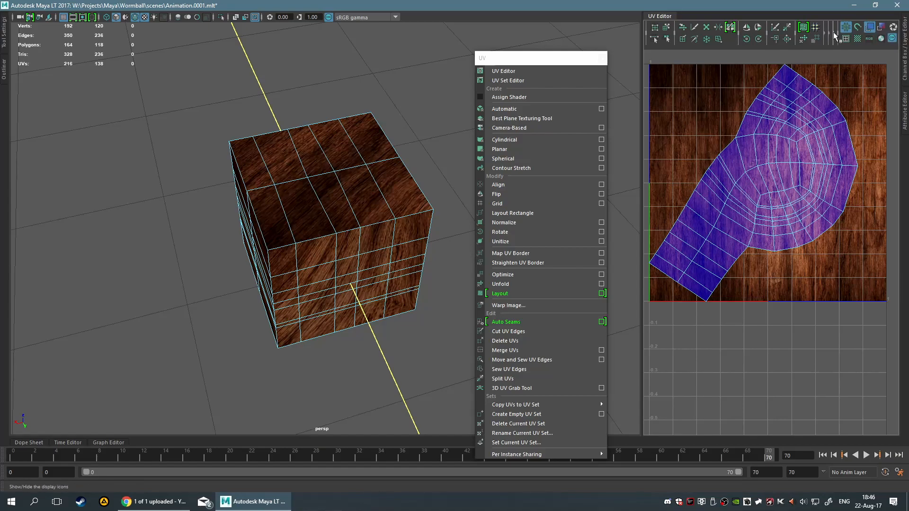
{"action": "left_click", "coordinate": [880, 30]}
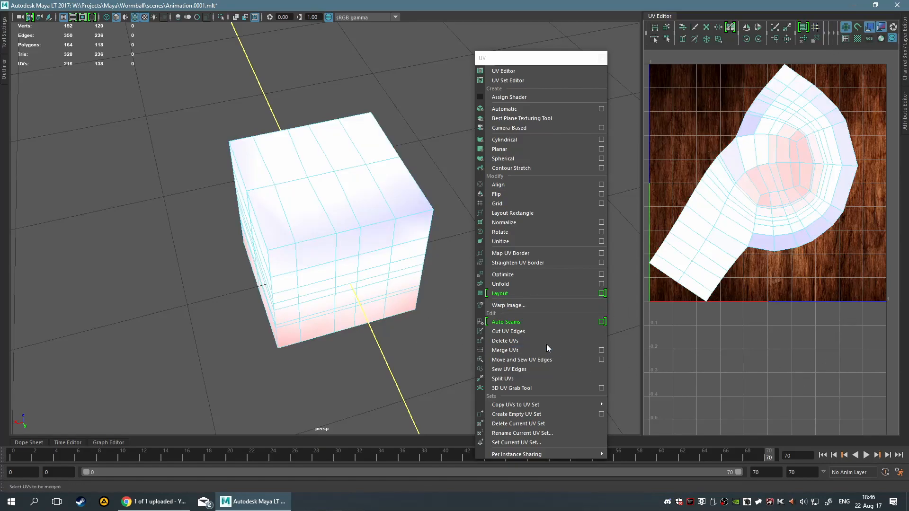
{"action": "left_click", "coordinate": [882, 28]}
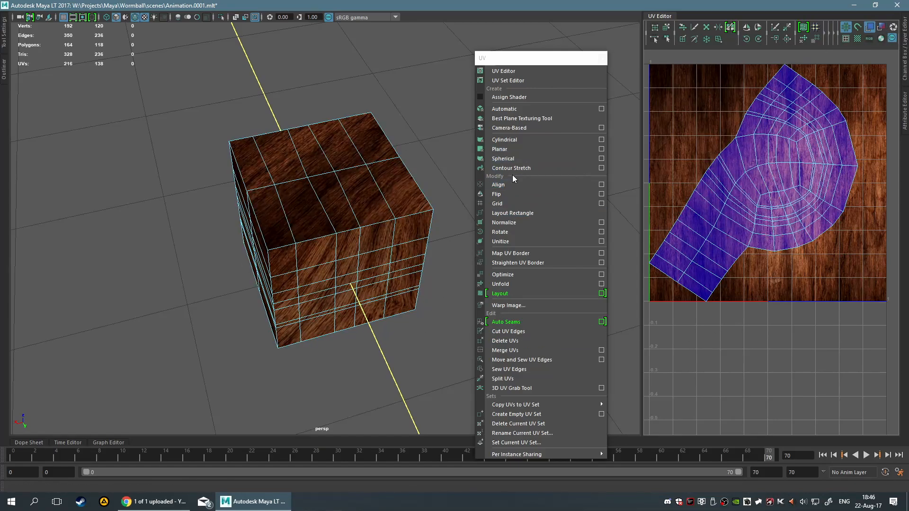
Select the whole cube as an object, project camera-based UVs from the current view and inspect the texture around it
{"action": "left_click_drag", "start_coordinate": [550, 64], "coordinate": [664, 55]}
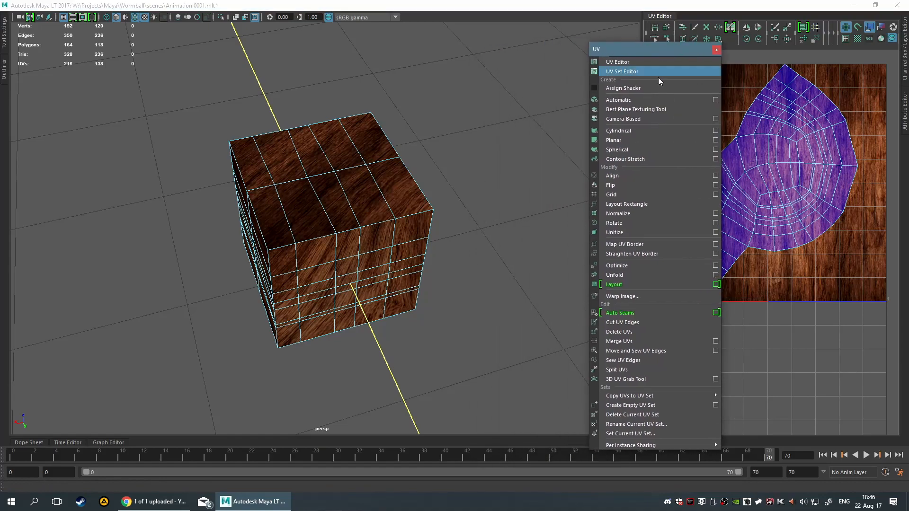
{"action": "key", "text": "F8"}
{"action": "left_click", "coordinate": [277, 316]}
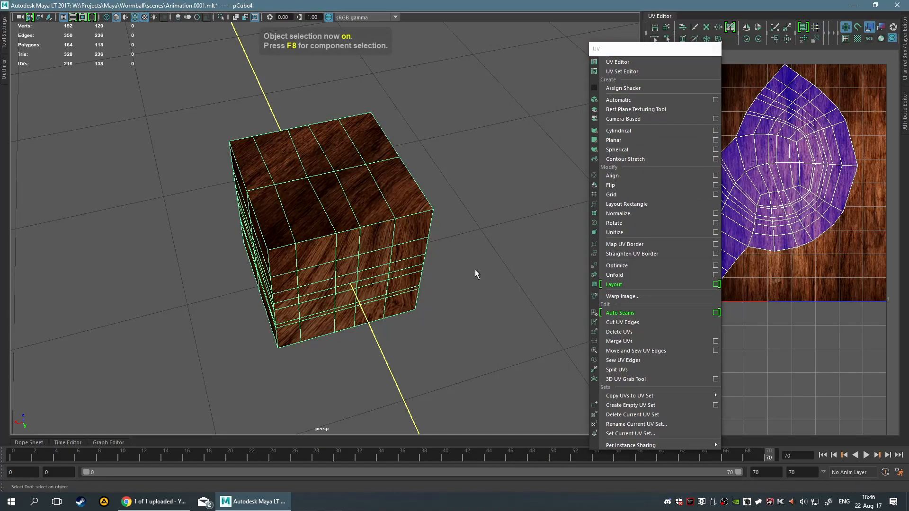
{"action": "left_click", "coordinate": [653, 118]}
{"action": "left_click_drag", "start_coordinate": [653, 49], "coordinate": [547, 25]}
{"action": "left_click_drag", "start_coordinate": [322, 241], "coordinate": [765, 116], "text": "alt"}
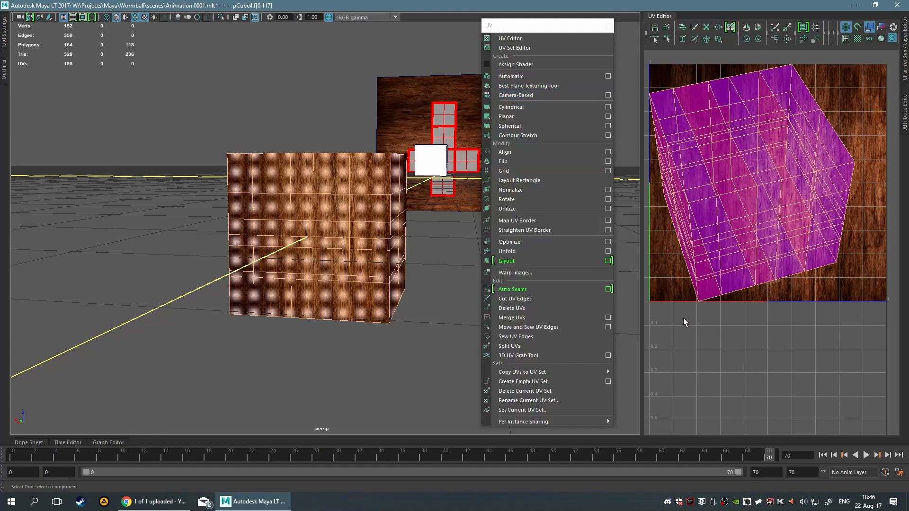
{"action": "mouse_move", "coordinate": [379, 148]}
{"action": "left_mouse_down", "text": "alt"}
{"action": "mouse_move", "coordinate": [360, 161]}
{"action": "mouse_move", "coordinate": [390, 156]}
{"action": "mouse_move", "coordinate": [374, 155]}
{"action": "left_mouse_up", "text": "alt"}
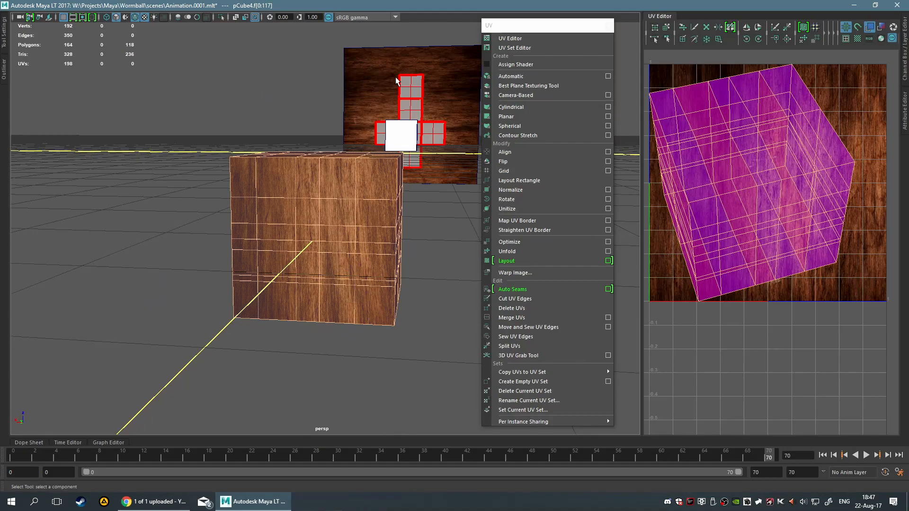
{"action": "left_click_drag", "start_coordinate": [706, 450], "coordinate": [817, 474]}
{"action": "left_click_drag", "start_coordinate": [327, 351], "coordinate": [432, 345], "text": "alt"}
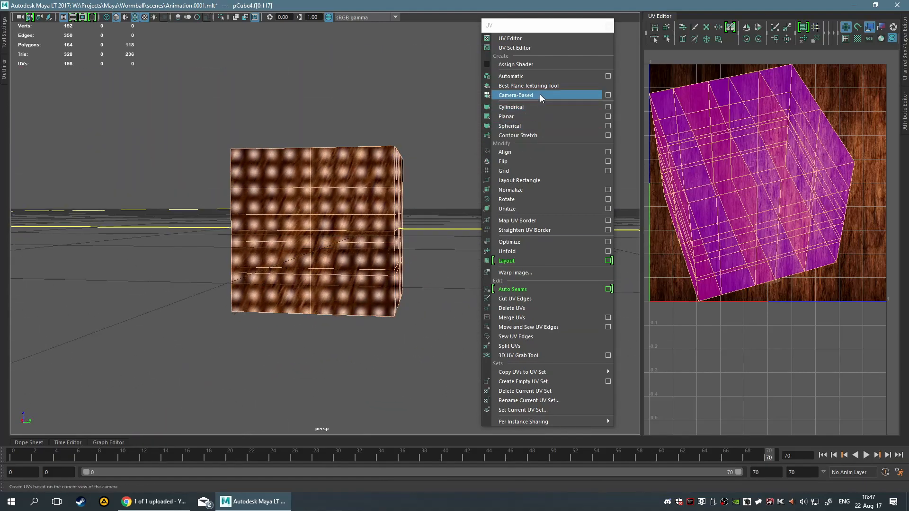
Project cylindrical UVs onto the cube and widen the projection's sweep to a full circle
{"action": "left_click", "coordinate": [571, 106]}
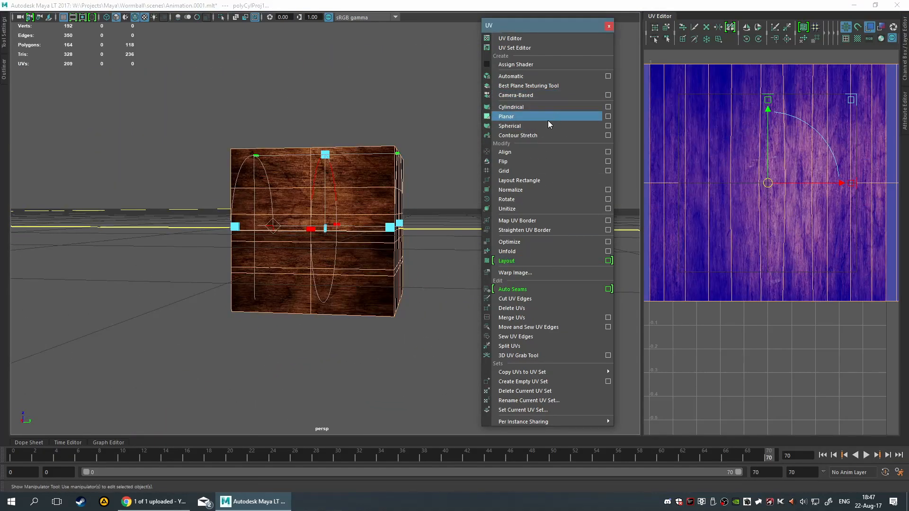
{"action": "left_click_drag", "start_coordinate": [442, 279], "coordinate": [359, 308], "text": "alt"}
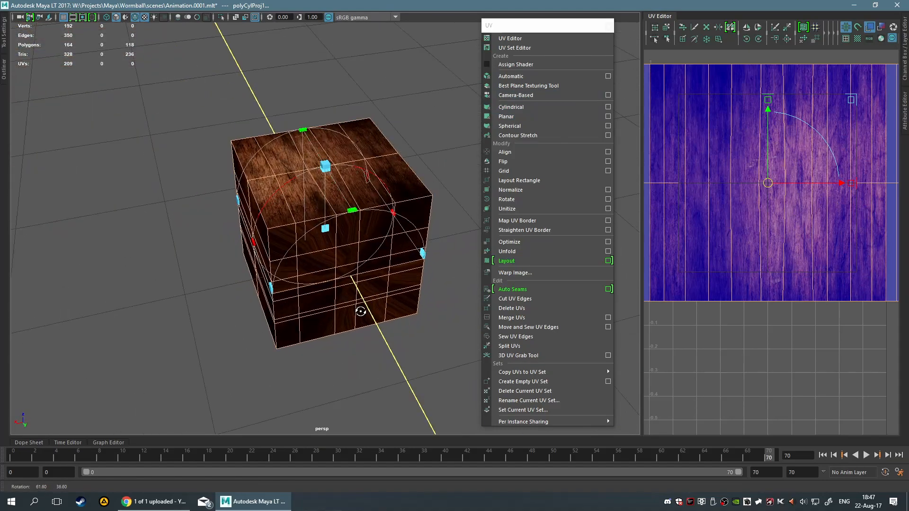
{"action": "left_click_drag", "start_coordinate": [328, 167], "coordinate": [265, 308]}
{"action": "key", "text": "ctrl+z"}
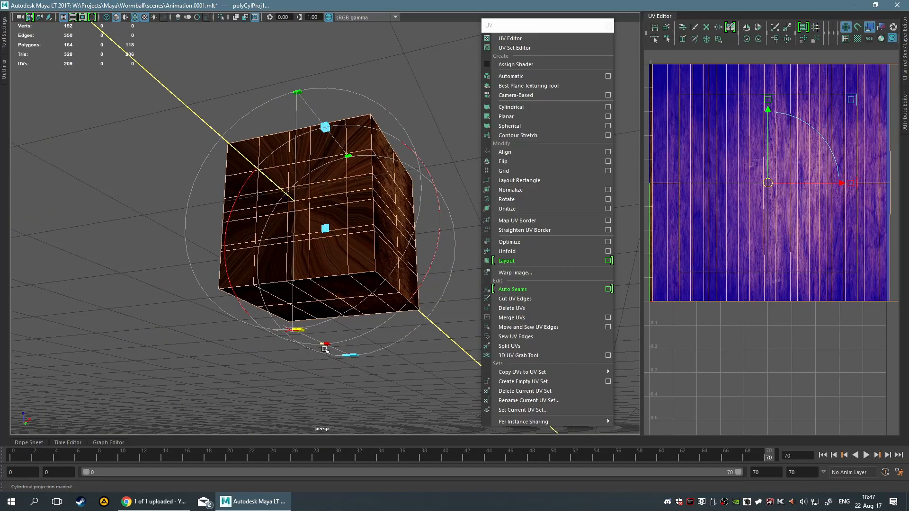
{"action": "left_click_drag", "start_coordinate": [329, 349], "coordinate": [297, 327]}
{"action": "left_click_drag", "start_coordinate": [225, 297], "coordinate": [216, 317], "text": "alt"}
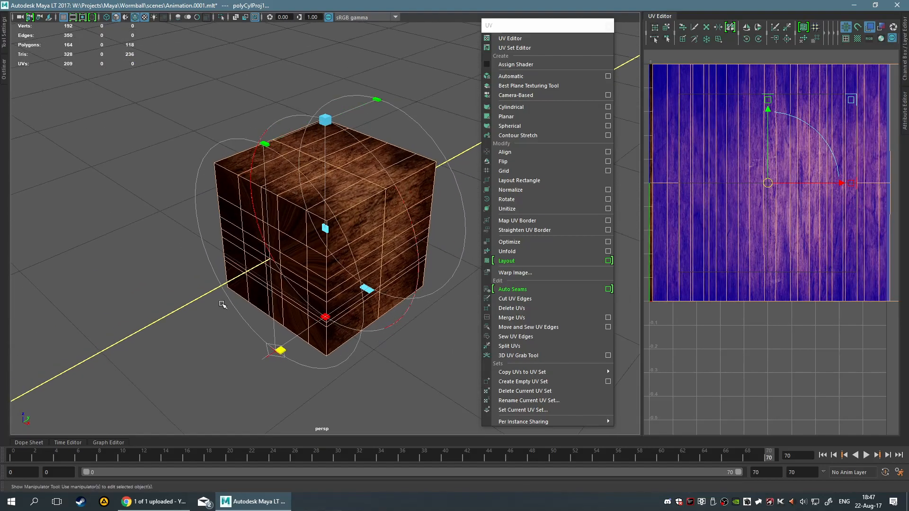
Stretch the cylindrical projection's height beyond both ends of the cube
{"action": "left_click_drag", "start_coordinate": [268, 145], "coordinate": [279, 174]}
{"action": "left_click_drag", "start_coordinate": [222, 225], "coordinate": [151, 221], "text": "alt"}
{"action": "right_click_drag", "start_coordinate": [790, 203], "coordinate": [803, 218], "text": "alt"}
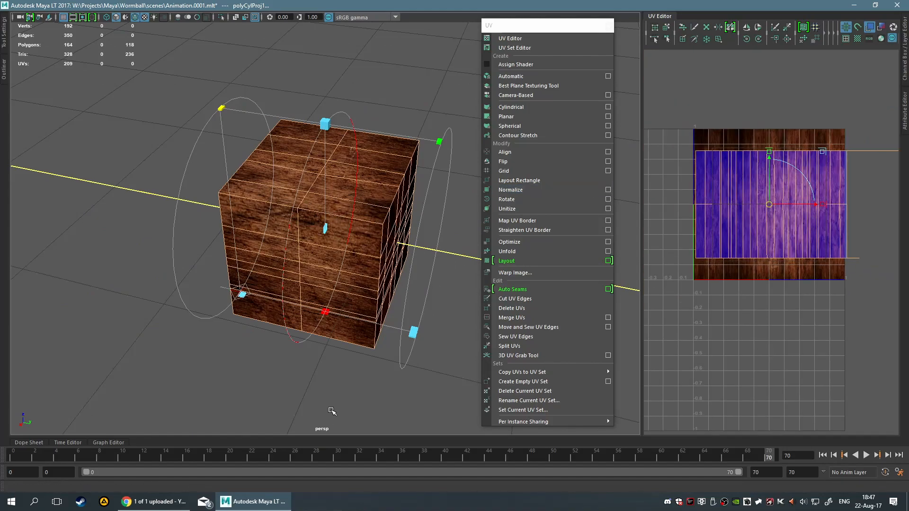
Leave the cylindrical projection, select the whole cube as an object and project spherical UVs onto it
{"action": "left_click", "coordinate": [328, 368]}
{"action": "left_click", "coordinate": [361, 199]}
{"action": "key", "text": "F8"}
{"action": "left_click", "coordinate": [330, 206]}
{"action": "key", "text": "space"}
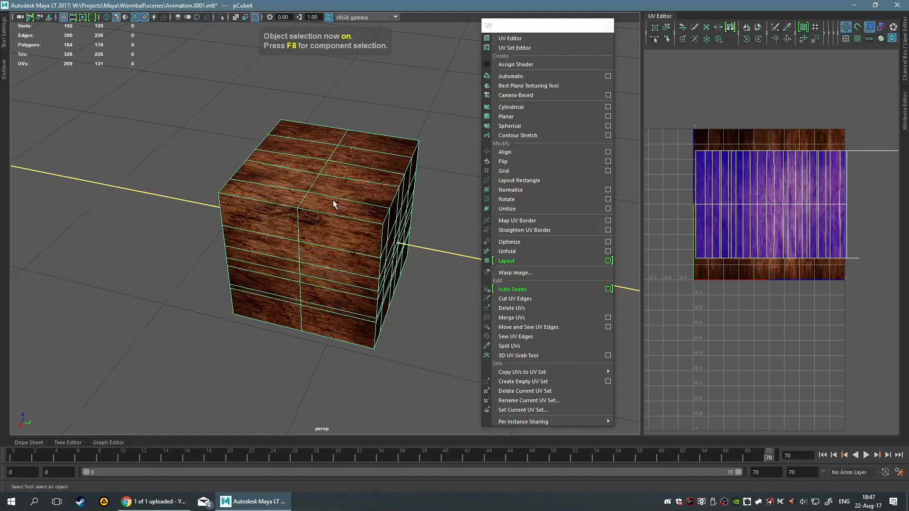
{"action": "left_click", "coordinate": [524, 127]}
Widen the spherical projection's horizontal sweep until it wraps fully around the cube
{"action": "left_click_drag", "start_coordinate": [353, 315], "coordinate": [407, 289], "text": "alt"}
{"action": "left_click_drag", "start_coordinate": [336, 234], "coordinate": [356, 304], "text": "alt"}
{"action": "left_click_drag", "start_coordinate": [439, 266], "coordinate": [314, 334]}
{"action": "scroll", "coordinate": [740, 259], "scroll_direction": "down", "scroll_amount": 3}
{"action": "scroll", "coordinate": [782, 266], "scroll_direction": "up", "scroll_amount": 3}
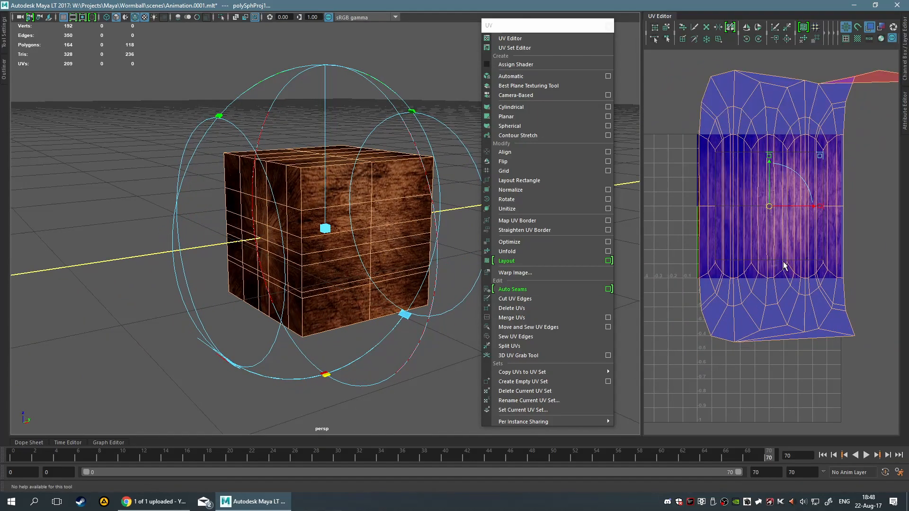
Narrow the spherical projection's vertical sweep, rotate the projection around the cube and clear the selection
{"action": "left_click_drag", "start_coordinate": [401, 261], "coordinate": [380, 119], "text": "alt"}
{"action": "left_click_drag", "start_coordinate": [348, 115], "coordinate": [342, 167]}
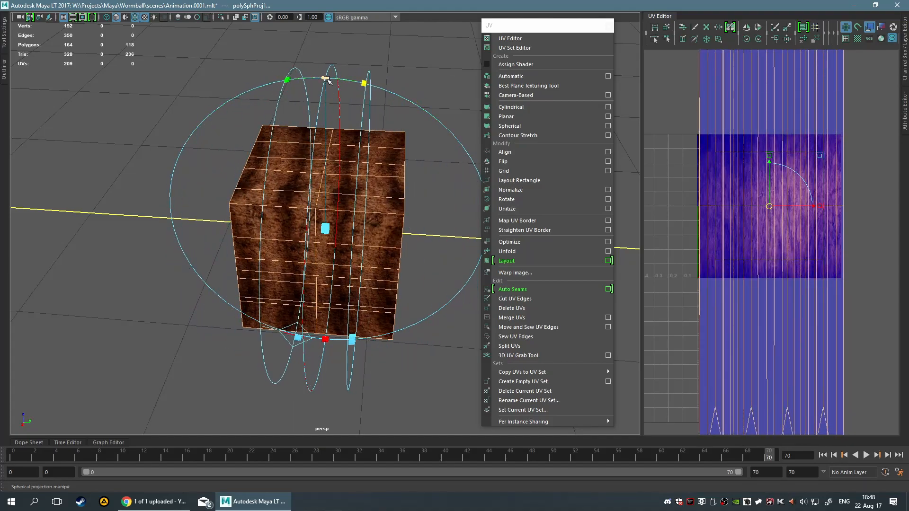
{"action": "left_click_drag", "start_coordinate": [330, 311], "coordinate": [305, 315], "text": "alt"}
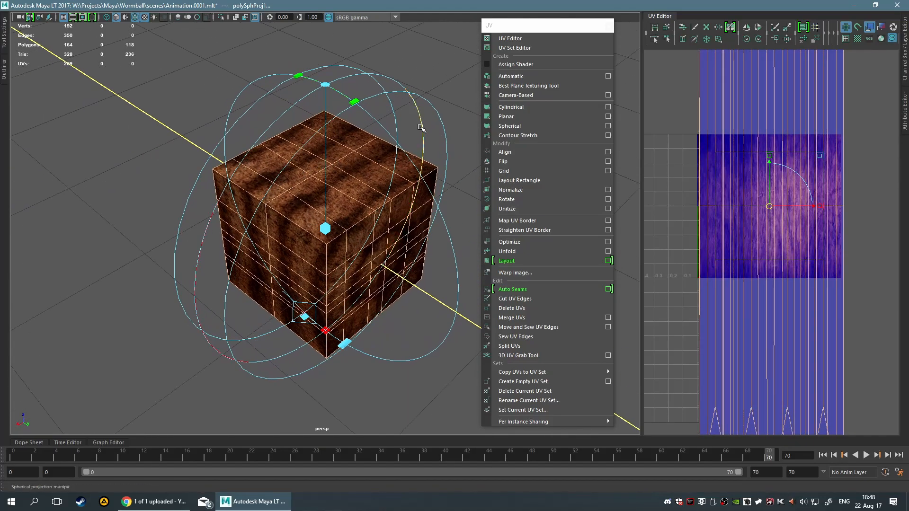
{"action": "left_click_drag", "start_coordinate": [383, 142], "coordinate": [265, 192]}
{"action": "left_click_drag", "start_coordinate": [254, 140], "coordinate": [273, 139]}
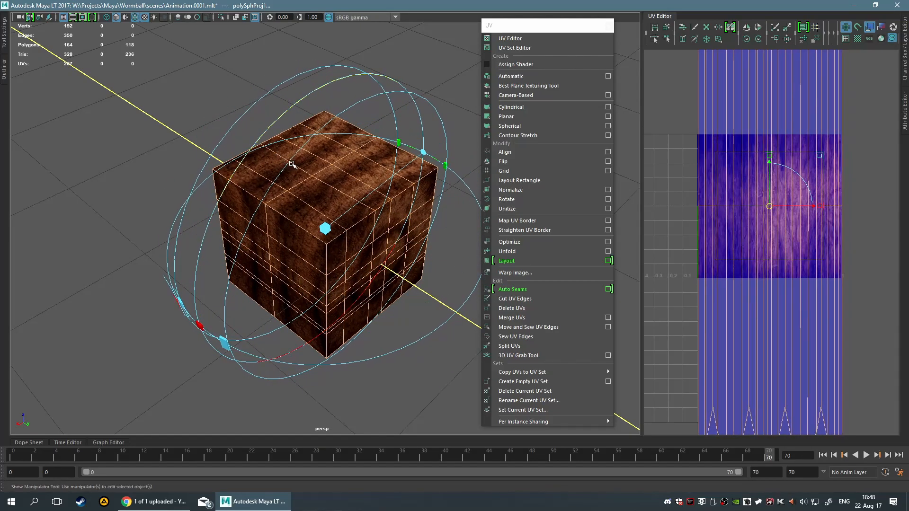
{"action": "left_click", "coordinate": [299, 268]}
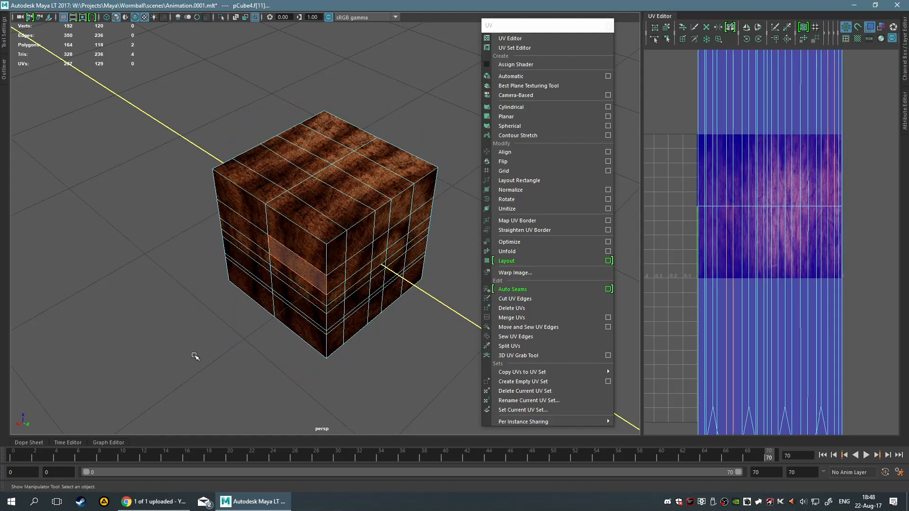
{"action": "left_click", "coordinate": [369, 377]}
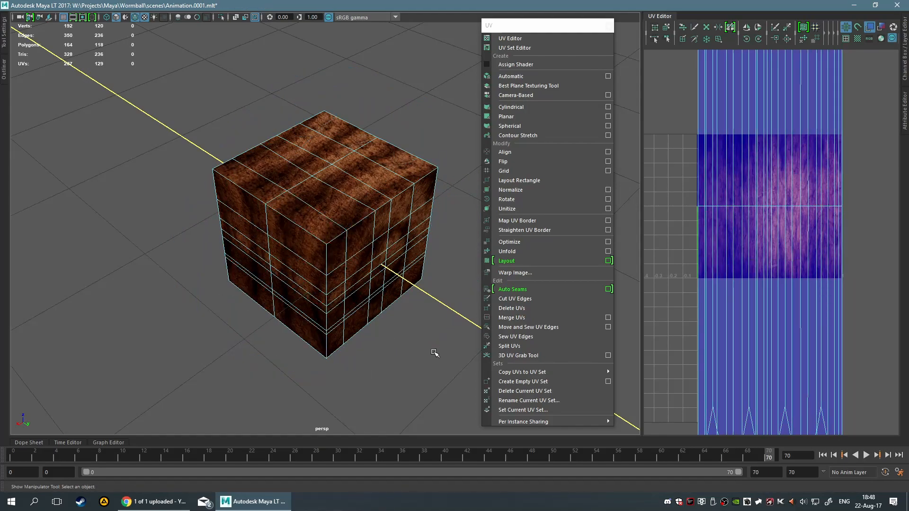
Create a new polygon cube at the scene origin beside the small white cube
{"action": "right_click_drag", "start_coordinate": [361, 160], "coordinate": [284, 156], "text": "alt"}
{"action": "left_click_drag", "start_coordinate": [284, 156], "coordinate": [340, 229], "text": "alt"}
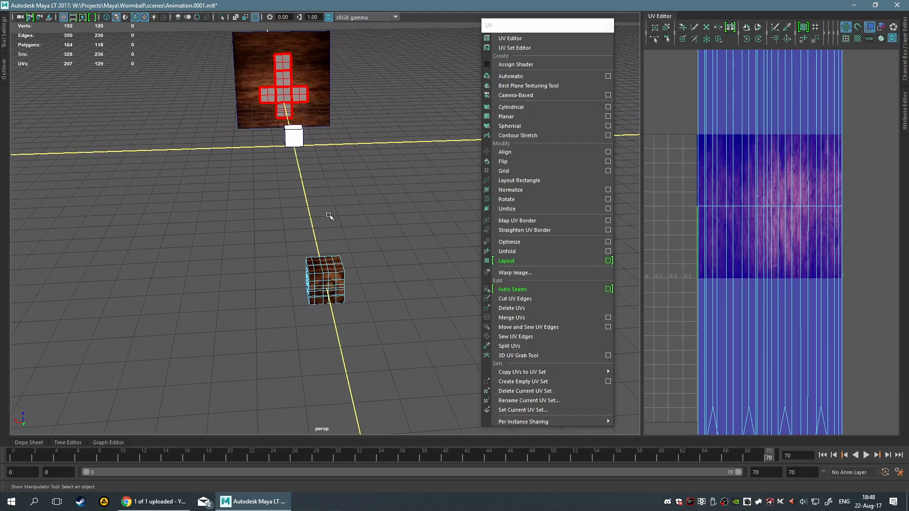
{"action": "scroll", "coordinate": [335, 218], "scroll_direction": "up", "scroll_amount": 6}
{"action": "right_click", "coordinate": [260, 232], "text": "shift"}
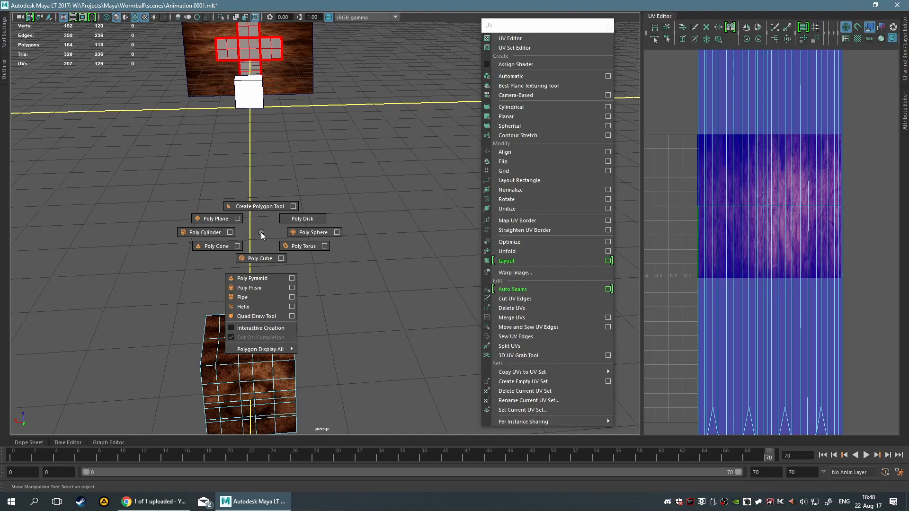
{"action": "right_click_drag", "start_coordinate": [261, 234], "coordinate": [261, 249]}
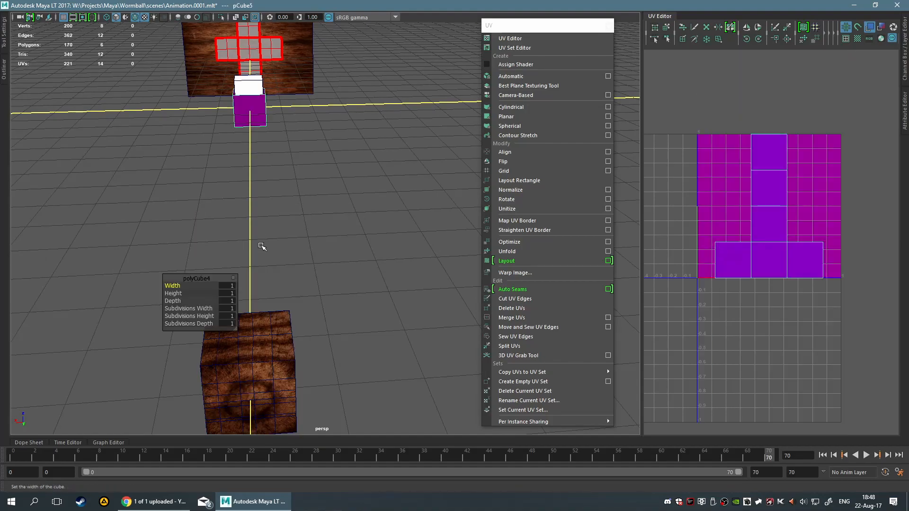
Raise the new cube's width, height and depth subdivisions until every side carries a dense grid of faces
{"action": "left_click_drag", "start_coordinate": [192, 309], "coordinate": [266, 322]}
{"action": "left_click_drag", "start_coordinate": [195, 328], "coordinate": [265, 327]}
{"action": "left_click", "coordinate": [308, 270]}
{"action": "left_click", "coordinate": [253, 109]}
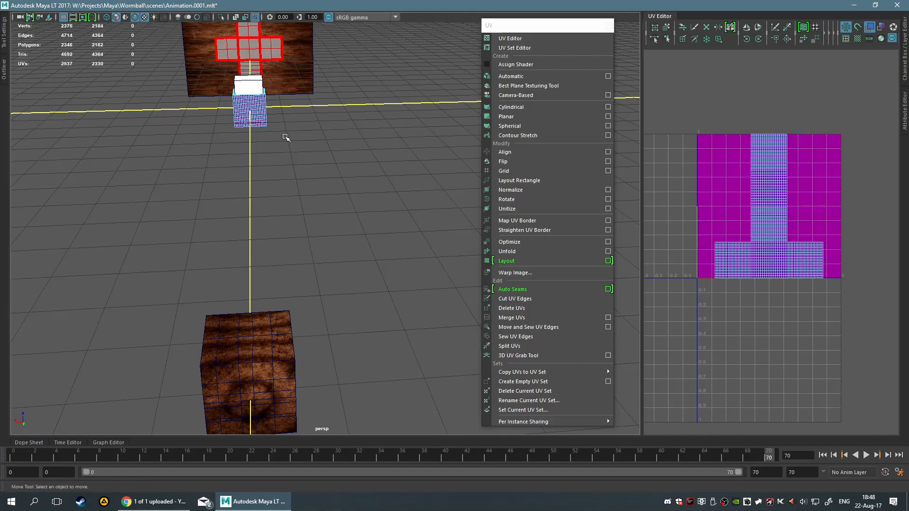
Put the subdivided cube in object selection, frame it and examine the grid on its top side up close
{"action": "left_click_drag", "start_coordinate": [373, 150], "coordinate": [310, 168], "text": "alt"}
{"action": "scroll", "coordinate": [350, 167], "scroll_direction": "down", "scroll_amount": 8}
{"action": "middle_click_drag", "start_coordinate": [376, 166], "coordinate": [250, 192], "text": "alt"}
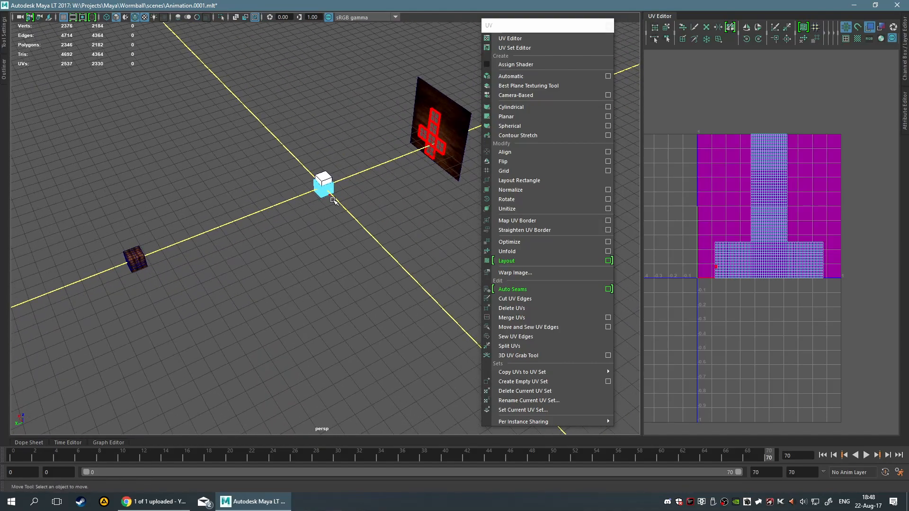
{"action": "key", "text": "F8"}
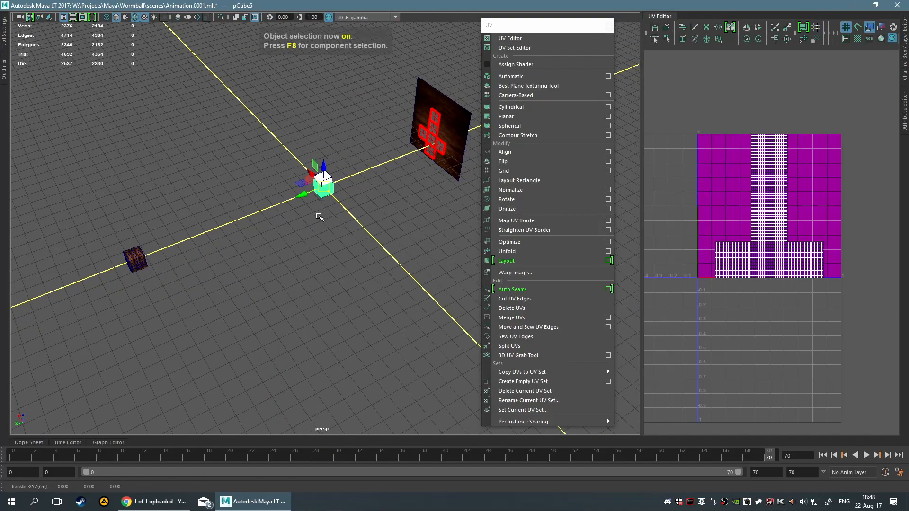
{"action": "key", "text": "f"}
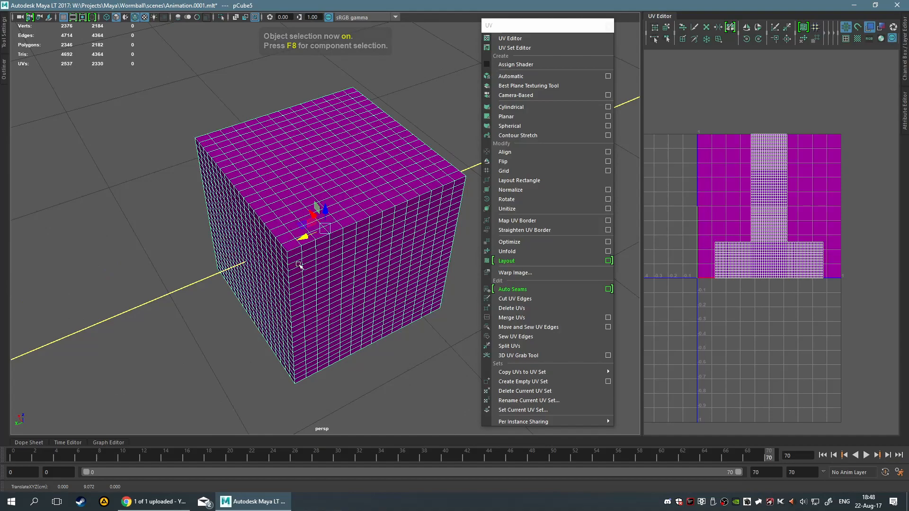
{"action": "left_click_drag", "start_coordinate": [355, 187], "coordinate": [423, 228], "text": "alt"}
{"action": "scroll", "coordinate": [388, 240], "scroll_direction": "up", "scroll_amount": 3}
{"action": "middle_click_drag", "start_coordinate": [378, 239], "coordinate": [367, 201], "text": "alt"}
{"action": "scroll", "coordinate": [362, 197], "scroll_direction": "up", "scroll_amount": 2}
{"action": "left_click_drag", "start_coordinate": [353, 195], "coordinate": [351, 187], "text": "alt"}
{"action": "middle_click_drag", "start_coordinate": [364, 211], "coordinate": [343, 252], "text": "alt"}
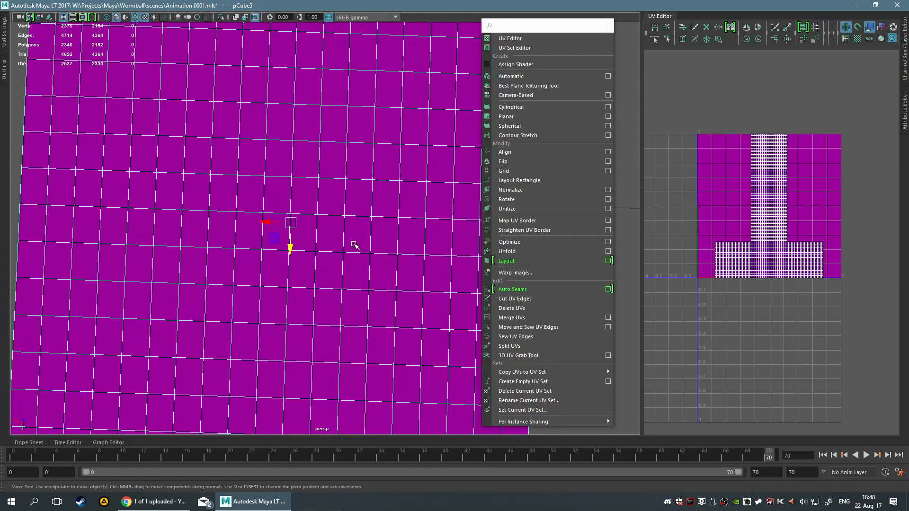
{"action": "key", "text": "f"}
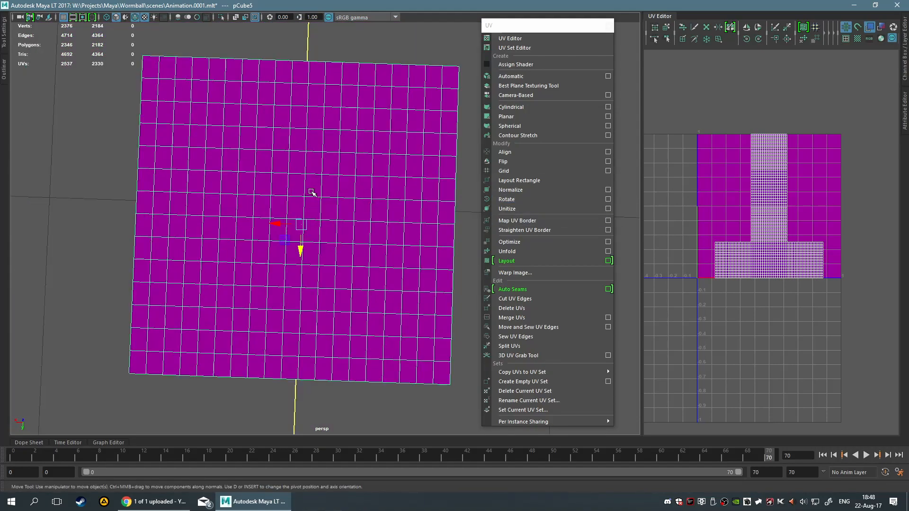
{"action": "scroll", "coordinate": [406, 175], "scroll_direction": "up", "scroll_amount": 3}
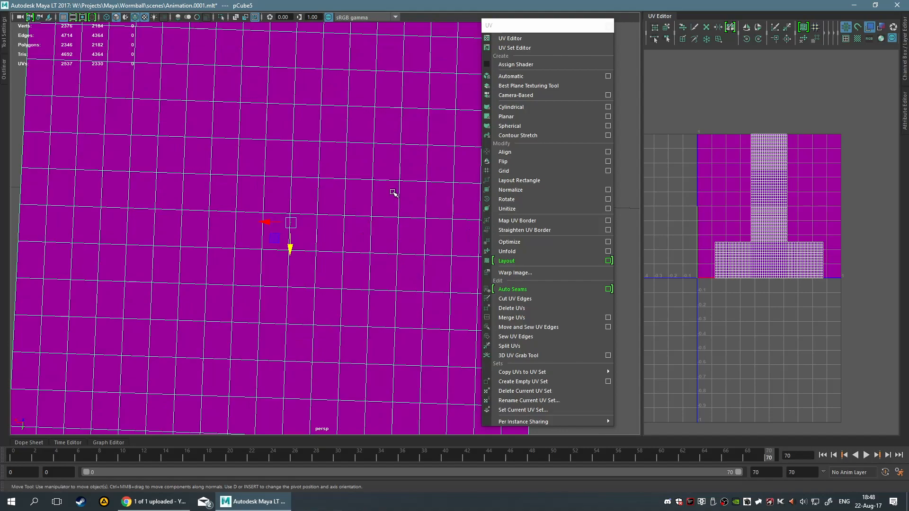
{"action": "left_click_drag", "start_coordinate": [344, 193], "coordinate": [339, 187], "text": "alt"}
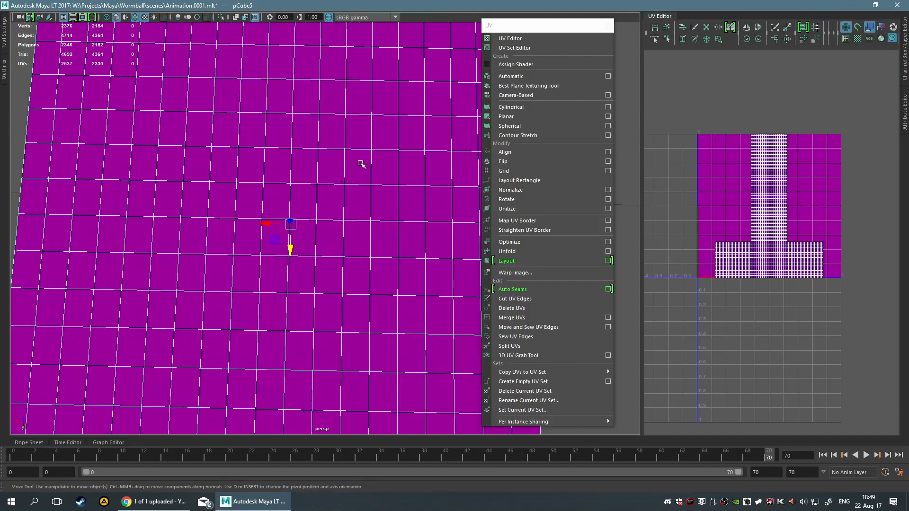
Select a two-by-two block of adjacent faces near the middle of the cube's top side
{"action": "key", "text": "F11"}
{"action": "key", "text": "F10"}
{"action": "key", "text": "F11"}
{"action": "left_click", "coordinate": [302, 203]}
{"action": "scroll", "coordinate": [310, 227], "scroll_direction": "up", "scroll_amount": 3}
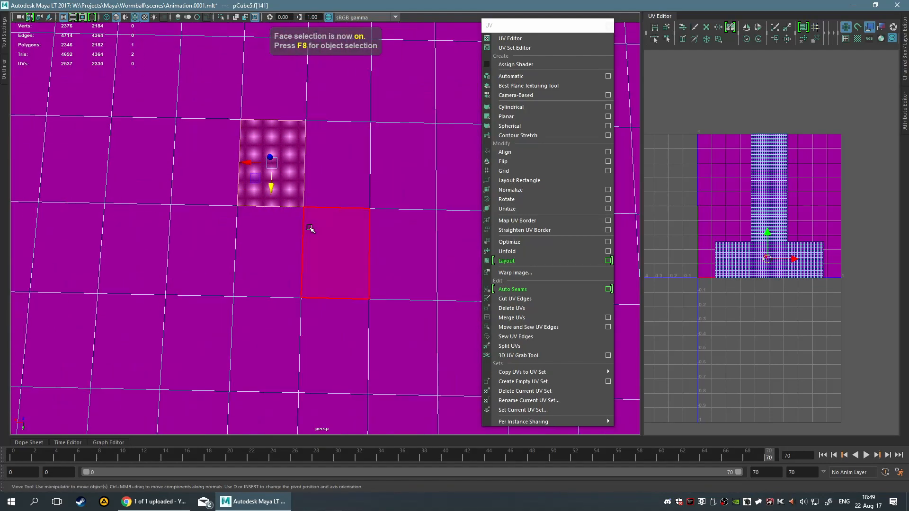
{"action": "key", "text": "f"}
{"action": "scroll", "coordinate": [309, 227], "scroll_direction": "down", "scroll_amount": 4}
{"action": "scroll", "coordinate": [380, 234], "scroll_direction": "down", "scroll_amount": 2}
{"action": "left_click", "coordinate": [373, 291], "text": "shift"}
{"action": "left_click", "coordinate": [327, 290], "text": "shift"}
{"action": "left_click", "coordinate": [362, 245], "text": "shift"}
{"action": "key", "text": "f"}
{"action": "left_click_drag", "start_coordinate": [380, 284], "coordinate": [382, 295], "text": "alt"}
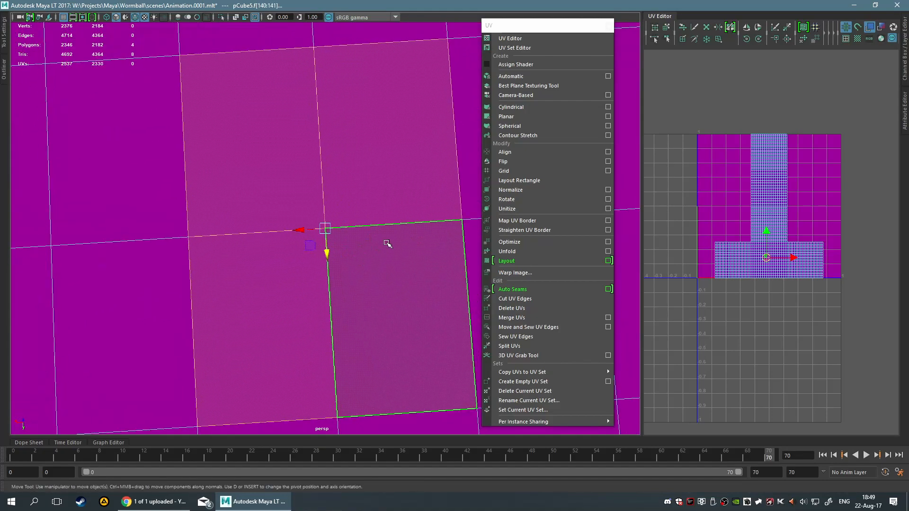
Assign the existing wood material to the four selected faces and clear the selection
{"action": "left_click_drag", "start_coordinate": [402, 239], "coordinate": [381, 221], "text": "alt"}
{"action": "right_click", "coordinate": [381, 220]}
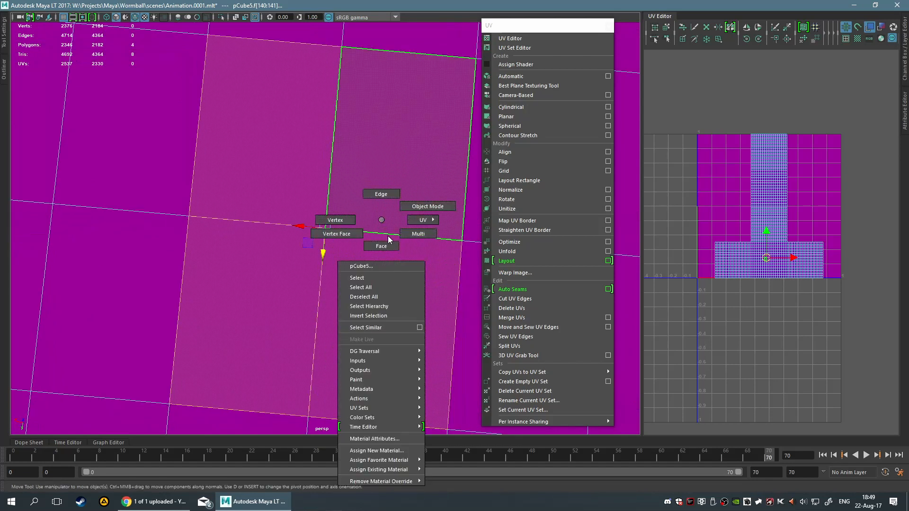
{"action": "mouse_move", "coordinate": [401, 470]}
{"action": "left_click", "coordinate": [457, 484]}
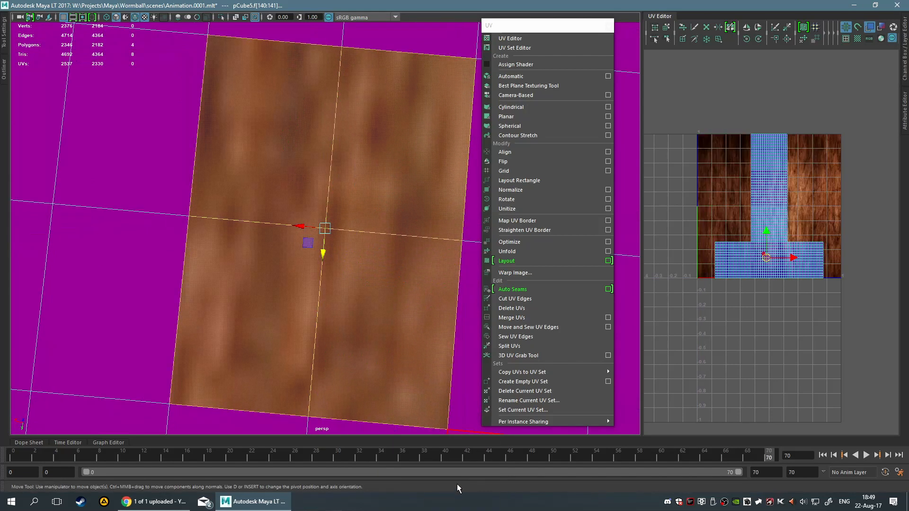
{"action": "scroll", "coordinate": [435, 376], "scroll_direction": "down", "scroll_amount": 5}
{"action": "left_click", "coordinate": [71, 243]}
{"action": "scroll", "coordinate": [268, 256], "scroll_direction": "up", "scroll_amount": 4}
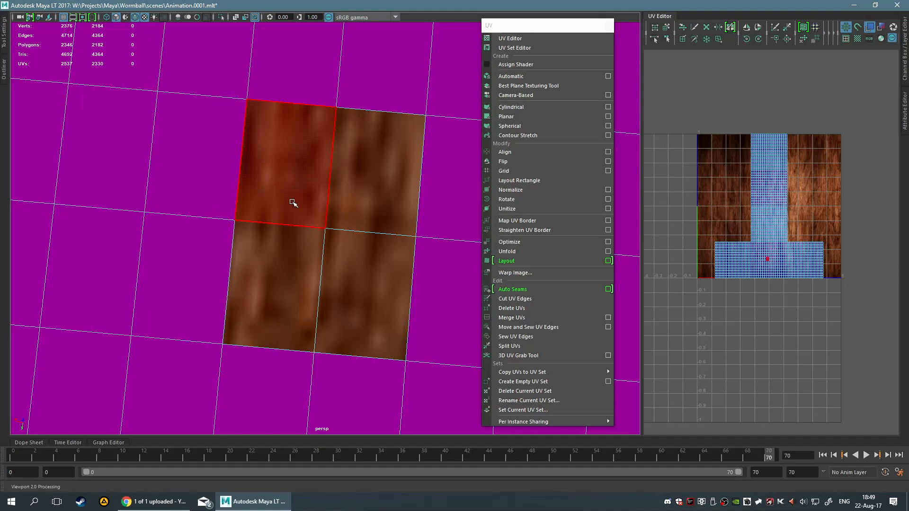
Restore the selection of the four wood faces, apply Contour Stretch to them and inspect their UVs
{"action": "mouse_move", "coordinate": [298, 193]}
{"action": "left_mouse_down"}
{"action": "mouse_move", "coordinate": [334, 266]}
{"action": "mouse_move", "coordinate": [333, 231]}
{"action": "mouse_move", "coordinate": [389, 229]}
{"action": "mouse_move", "coordinate": [382, 209]}
{"action": "left_mouse_up"}
{"action": "key", "text": "ctrl+z"}
{"action": "key", "text": "ctrl+z"}
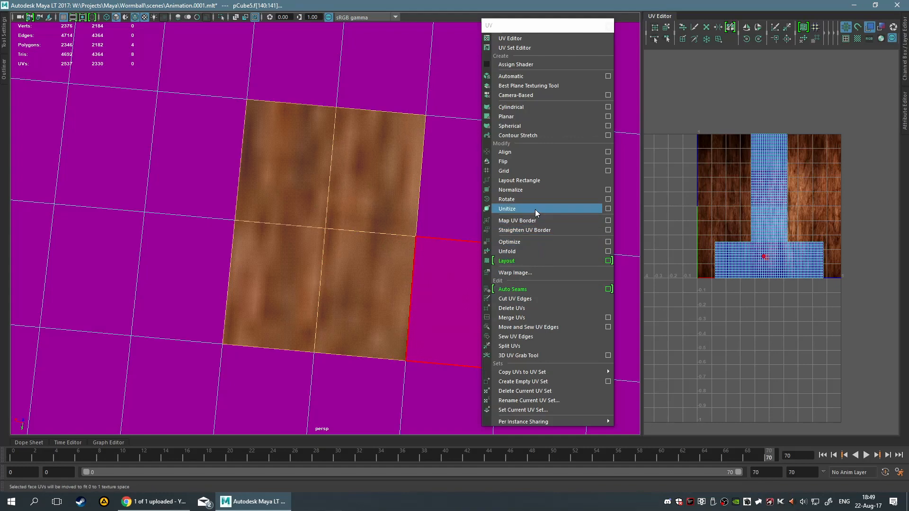
{"action": "left_click", "coordinate": [549, 134]}
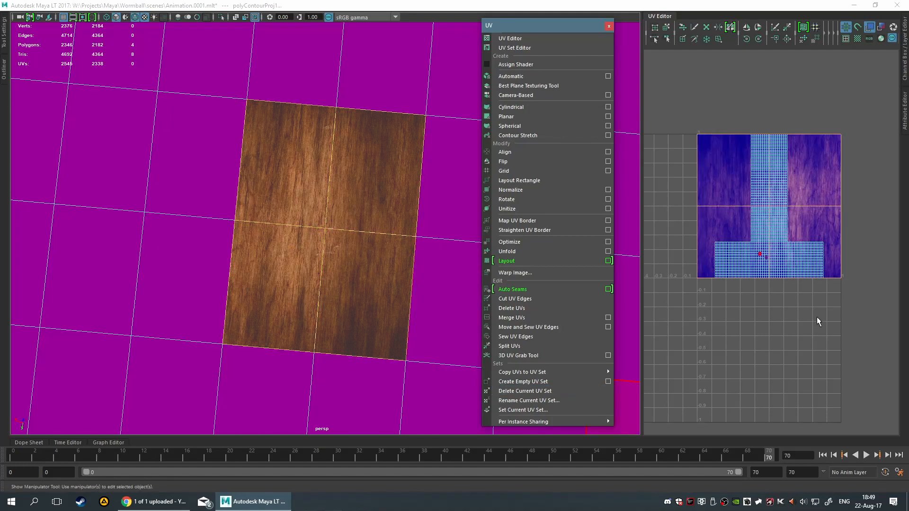
{"action": "scroll", "coordinate": [771, 263], "scroll_direction": "up", "scroll_amount": 6}
{"action": "scroll", "coordinate": [771, 269], "scroll_direction": "down", "scroll_amount": 3}
{"action": "middle_click_drag", "start_coordinate": [747, 265], "coordinate": [812, 279], "text": "alt"}
{"action": "scroll", "coordinate": [813, 280], "scroll_direction": "down", "scroll_amount": 2}
{"action": "scroll", "coordinate": [773, 302], "scroll_direction": "up", "scroll_amount": 6}
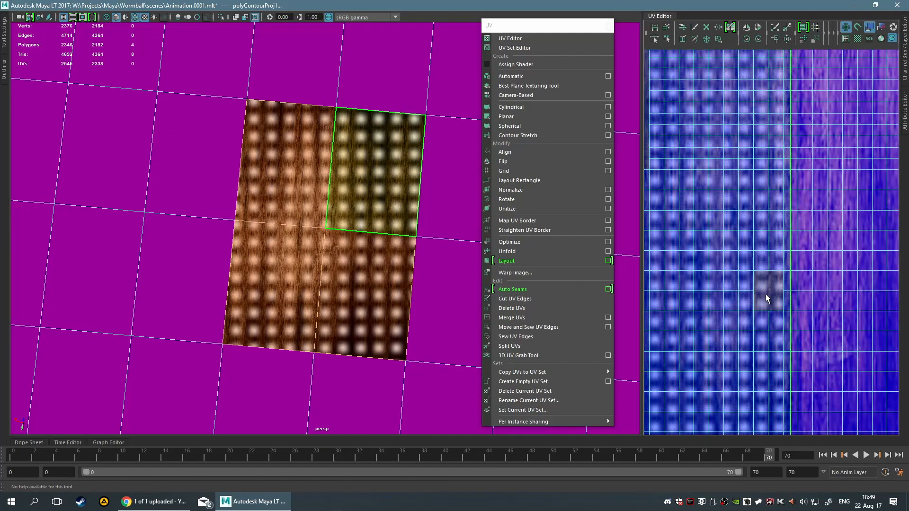
{"action": "scroll", "coordinate": [767, 298], "scroll_direction": "down", "scroll_amount": 6}
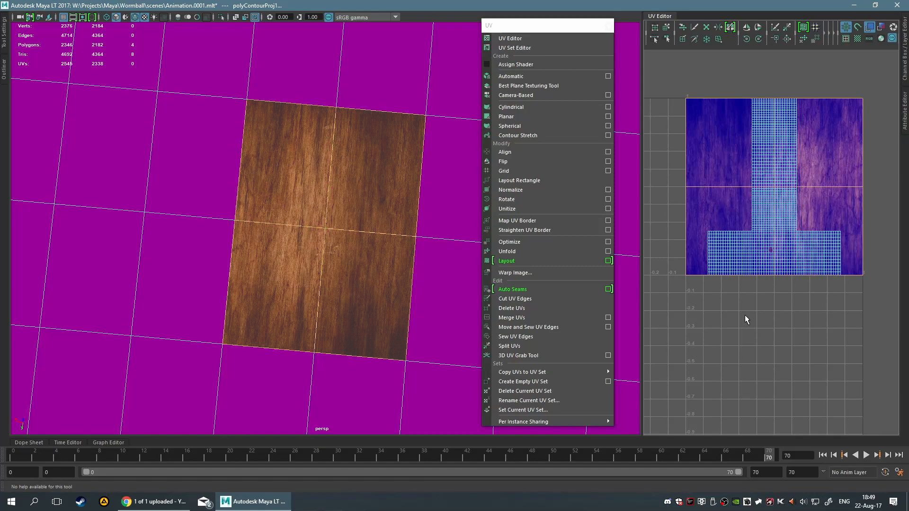
Return to object selection and delete the subdivided cube
{"action": "scroll", "coordinate": [424, 281], "scroll_direction": "down", "scroll_amount": 5}
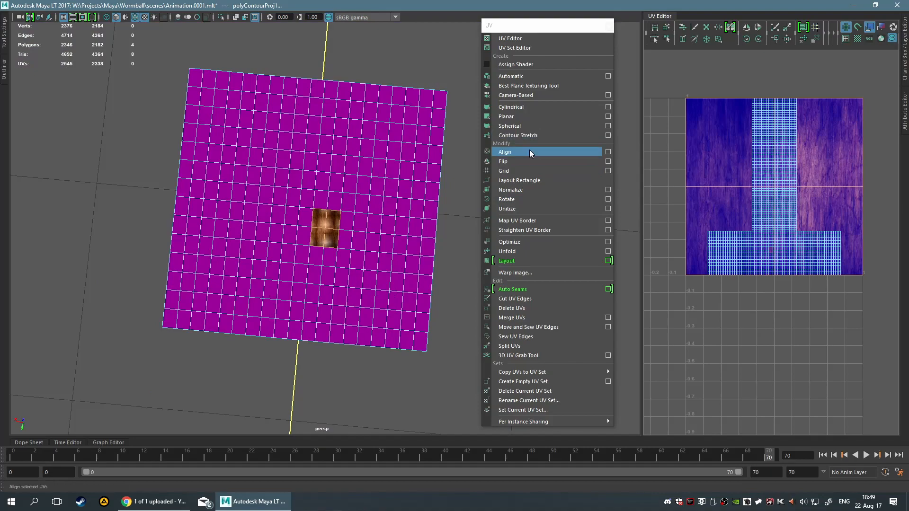
{"action": "key", "text": "F8"}
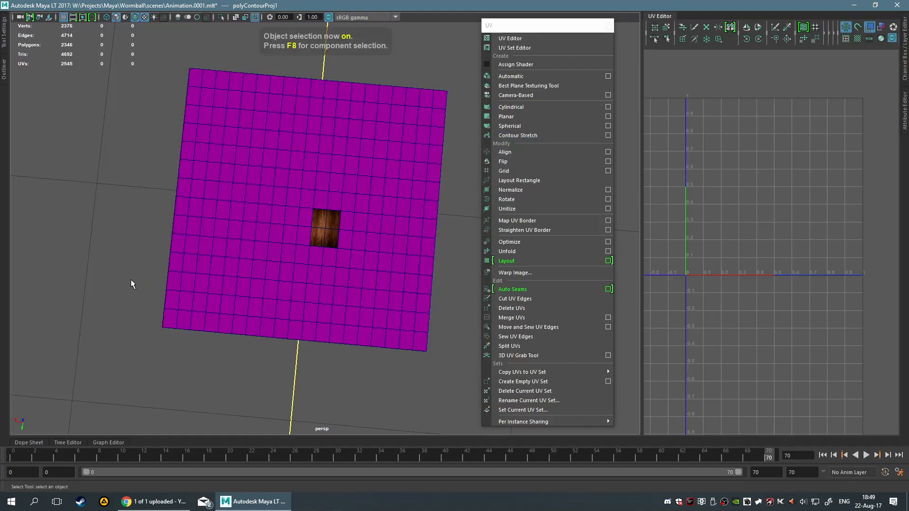
{"action": "left_click", "coordinate": [259, 209]}
{"action": "key", "text": "Delete"}
Select the wood-textured cube and project planar UVs onto it
{"action": "left_click_drag", "start_coordinate": [166, 191], "coordinate": [132, 252], "text": "alt"}
{"action": "left_click", "coordinate": [121, 314]}
{"action": "key", "text": "f"}
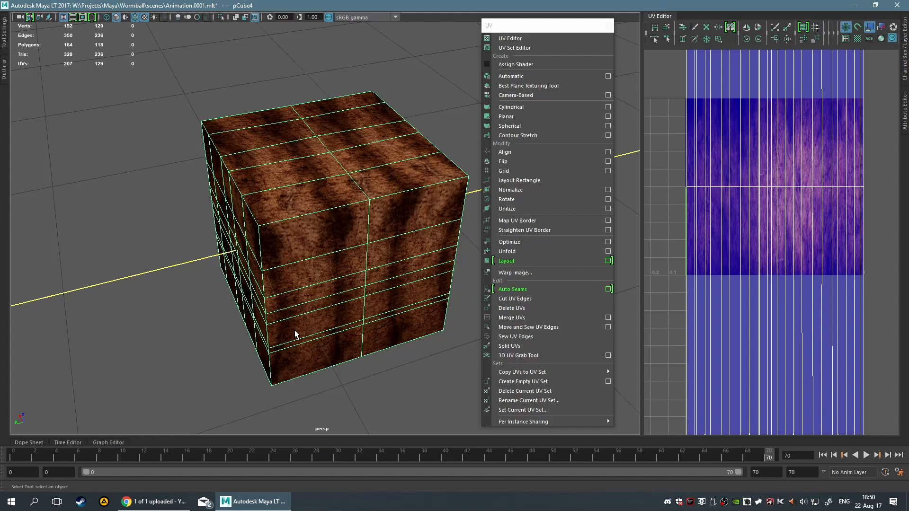
{"action": "left_click", "coordinate": [544, 118]}
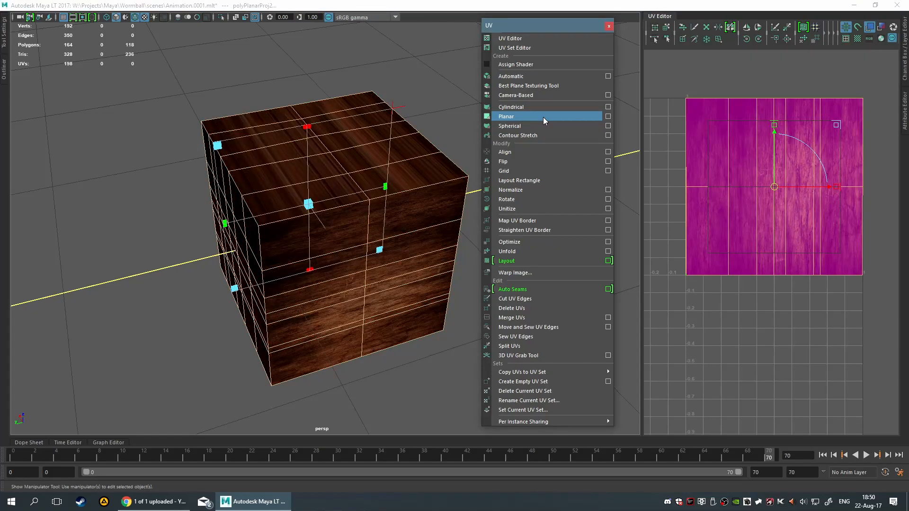
Reposition the planar projection plane beside the cube and enlarge it well beyond the cube's side
{"action": "left_click_drag", "start_coordinate": [261, 251], "coordinate": [340, 237], "text": "alt"}
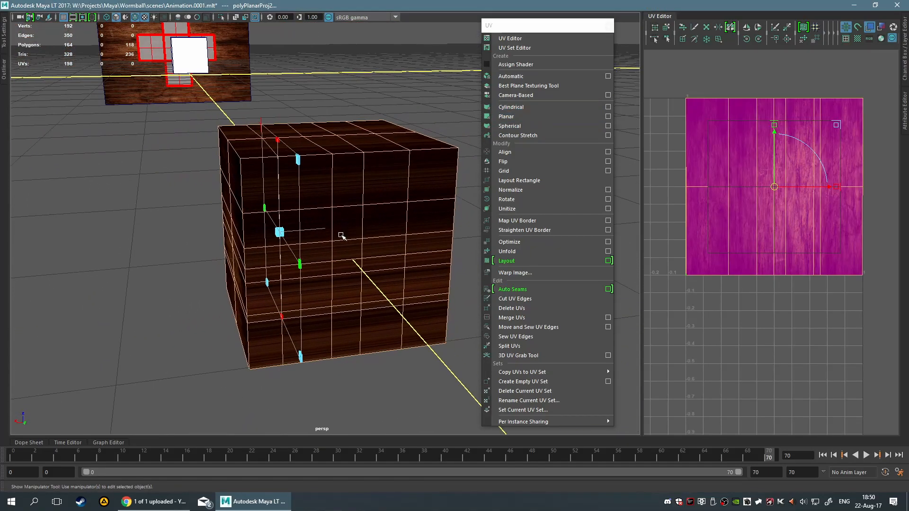
{"action": "left_click_drag", "start_coordinate": [259, 233], "coordinate": [377, 235], "text": "alt"}
{"action": "left_click_drag", "start_coordinate": [447, 247], "coordinate": [467, 248]}
{"action": "scroll", "coordinate": [386, 217], "scroll_direction": "down", "scroll_amount": 5}
{"action": "left_click_drag", "start_coordinate": [330, 190], "coordinate": [330, 176]}
{"action": "left_click_drag", "start_coordinate": [386, 174], "coordinate": [461, 135]}
{"action": "left_click_drag", "start_coordinate": [427, 99], "coordinate": [318, 111], "text": "alt"}
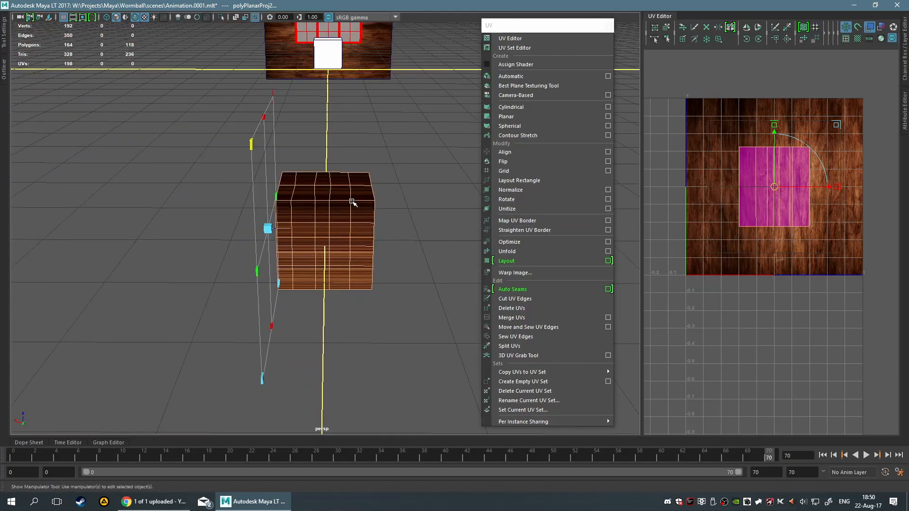
{"action": "left_click_drag", "start_coordinate": [421, 263], "coordinate": [400, 284], "text": "alt"}
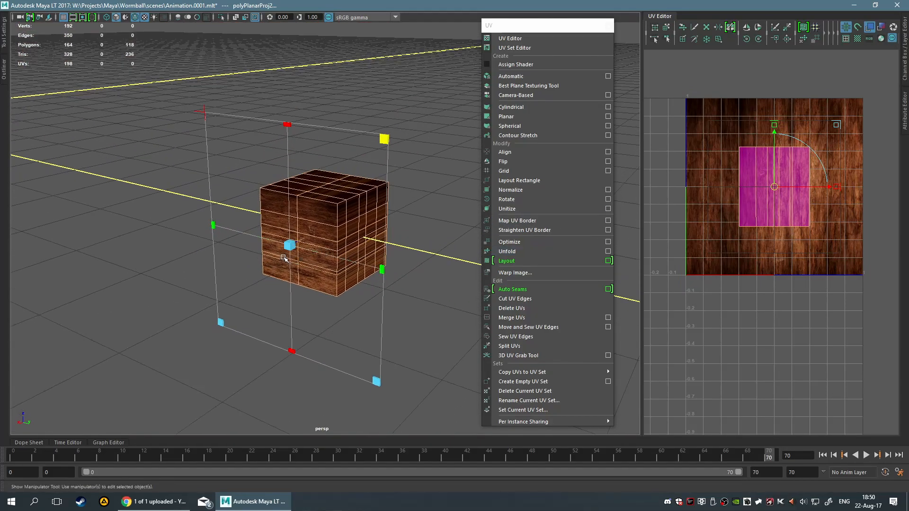
Leave the planar projection manipulator and select the whole wood cube as an object
{"action": "key", "text": "e"}
{"action": "key", "text": "w"}
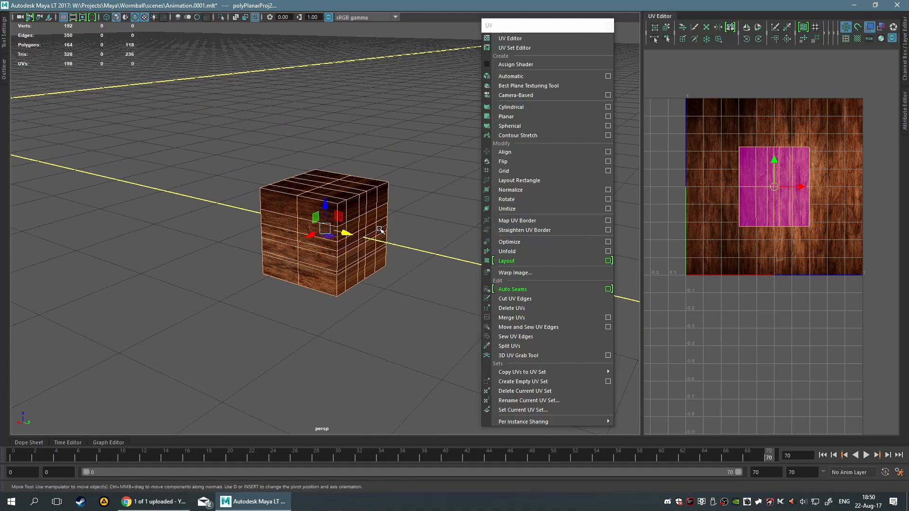
{"action": "left_click", "coordinate": [438, 198]}
{"action": "left_click", "coordinate": [362, 232]}
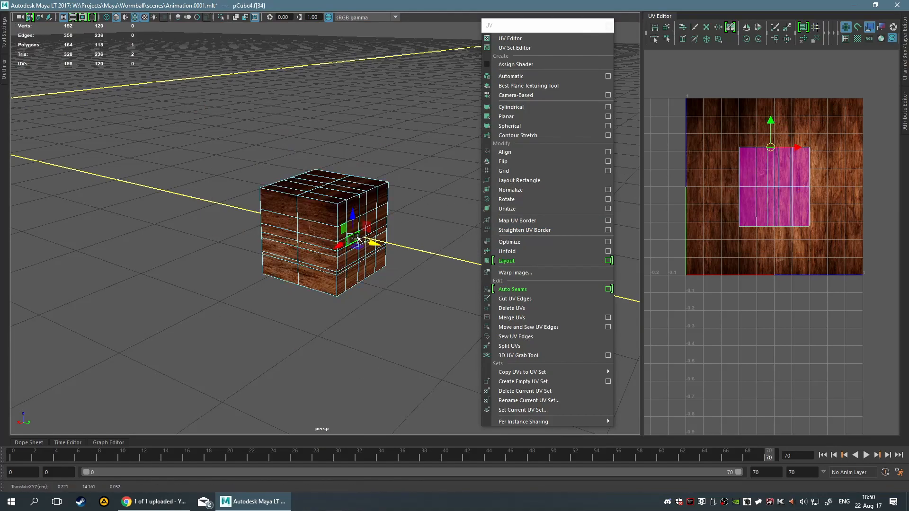
{"action": "key", "text": "F8"}
{"action": "left_click", "coordinate": [359, 207]}
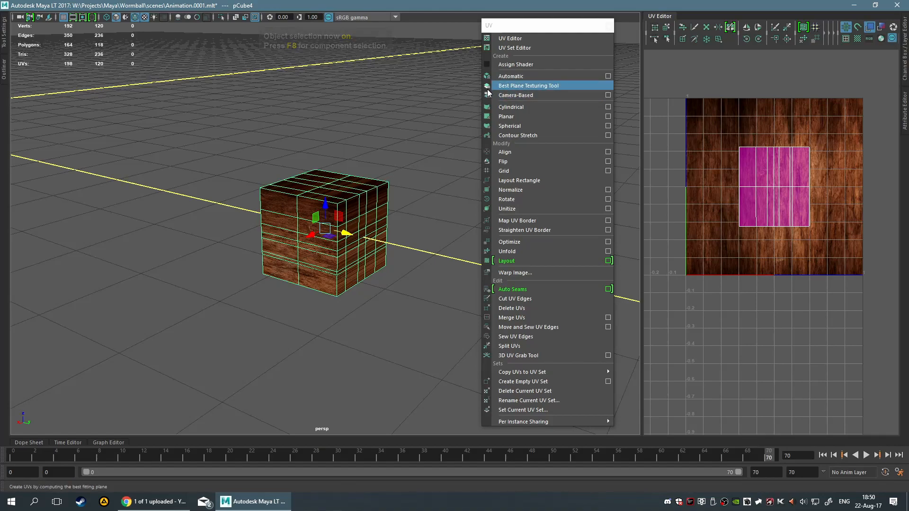
Project automatic UVs onto the wood cube and examine the projection planes around it
{"action": "left_click", "coordinate": [546, 73]}
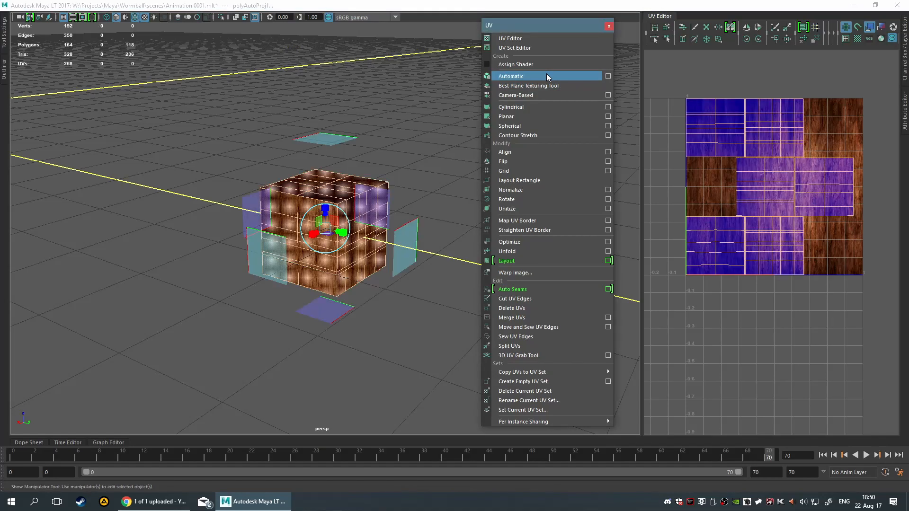
{"action": "left_click_drag", "start_coordinate": [468, 147], "coordinate": [313, 228], "text": "alt"}
{"action": "scroll", "coordinate": [332, 265], "scroll_direction": "down", "scroll_amount": 7}
{"action": "left_click_drag", "start_coordinate": [338, 283], "coordinate": [386, 289], "text": "alt"}
{"action": "left_click_drag", "start_coordinate": [319, 285], "coordinate": [353, 306], "text": "alt"}
{"action": "scroll", "coordinate": [353, 305], "scroll_direction": "up", "scroll_amount": 4}
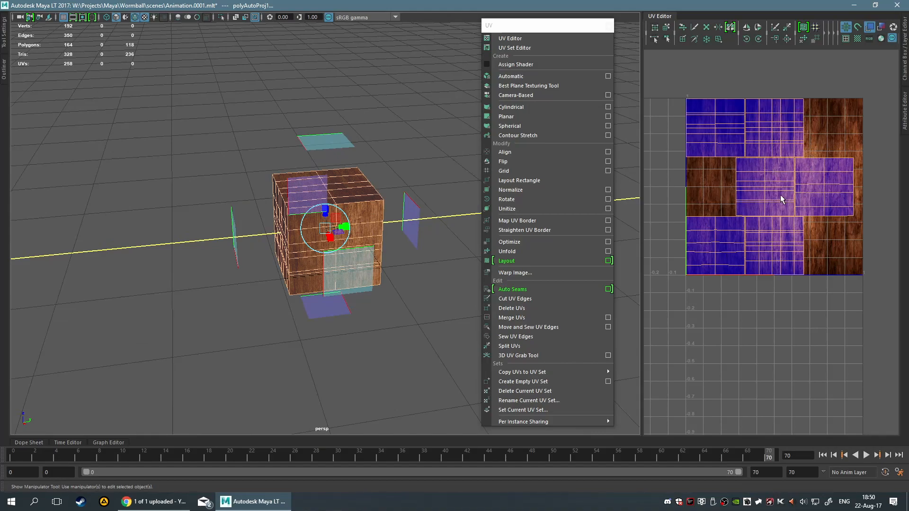
Shift the automatic projection, undo back to the planar UVs and apply the automatic projection again
{"action": "left_click_drag", "start_coordinate": [330, 243], "coordinate": [298, 245]}
{"action": "key", "text": "ctrl+z"}
{"action": "key", "text": "ctrl+z"}
{"action": "scroll", "coordinate": [353, 236], "scroll_direction": "up", "scroll_amount": 5}
{"action": "key", "text": "ctrl+z"}
{"action": "left_click", "coordinate": [353, 233]}
{"action": "scroll", "coordinate": [365, 233], "scroll_direction": "down", "scroll_amount": 5}
{"action": "key", "text": "ctrl+z"}
{"action": "key", "text": "ctrl+z"}
{"action": "key", "text": "ctrl+z"}
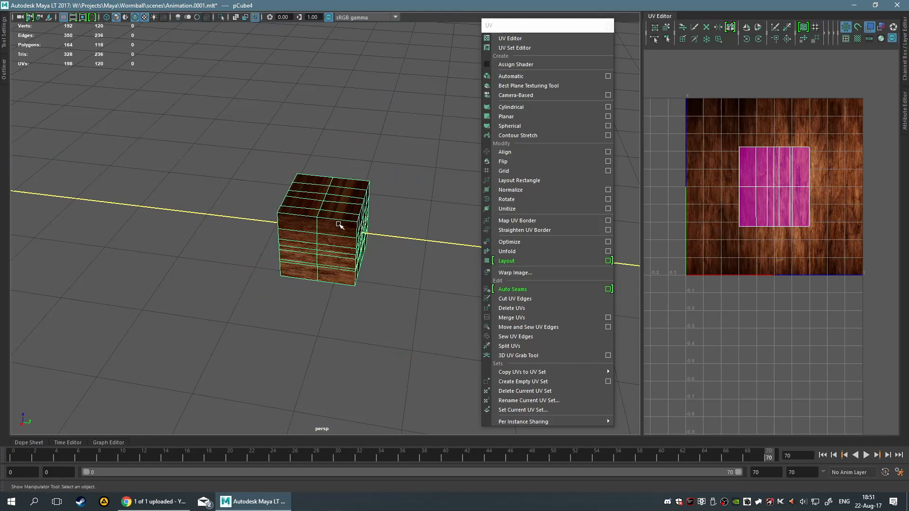
{"action": "left_click", "coordinate": [574, 78]}
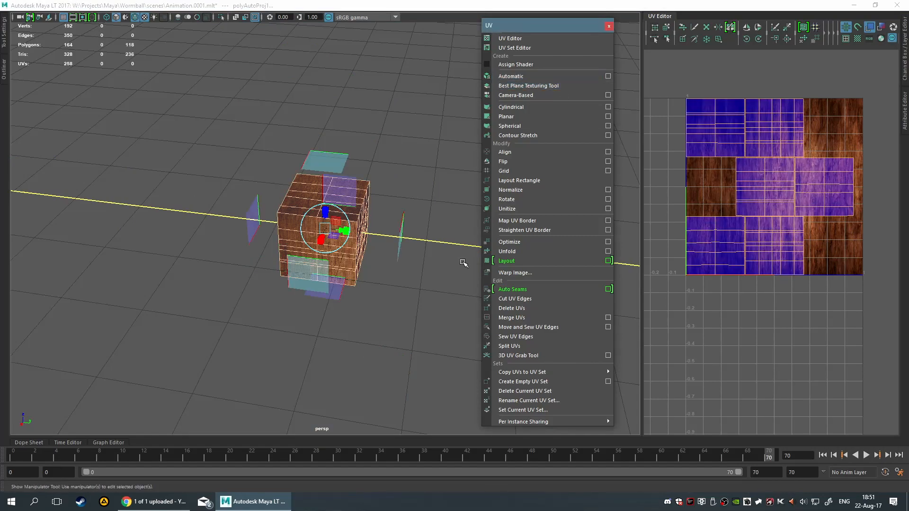
Start the Best Plane Texturing Tool and box-select the wood cube's faces for mapping
{"action": "left_click", "coordinate": [540, 85]}
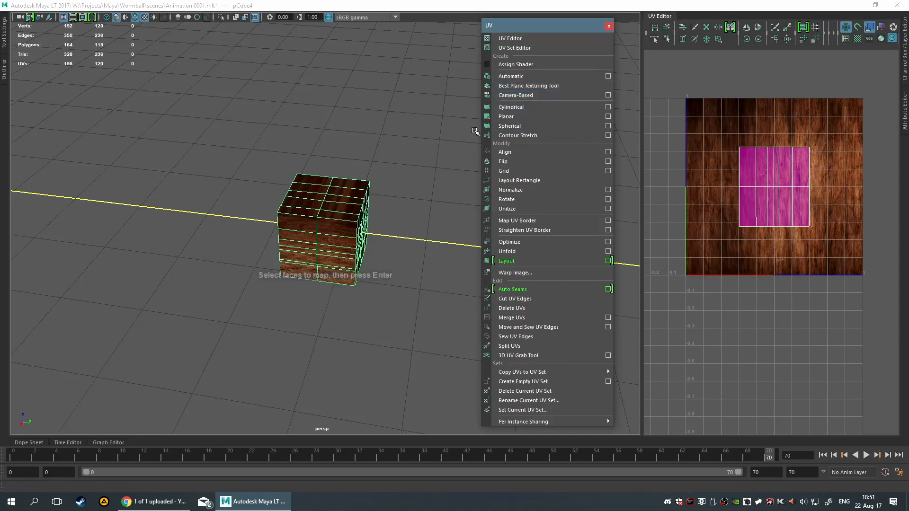
{"action": "left_click_drag", "start_coordinate": [332, 314], "coordinate": [258, 284], "text": "alt"}
{"action": "left_click_drag", "start_coordinate": [301, 229], "coordinate": [346, 283]}
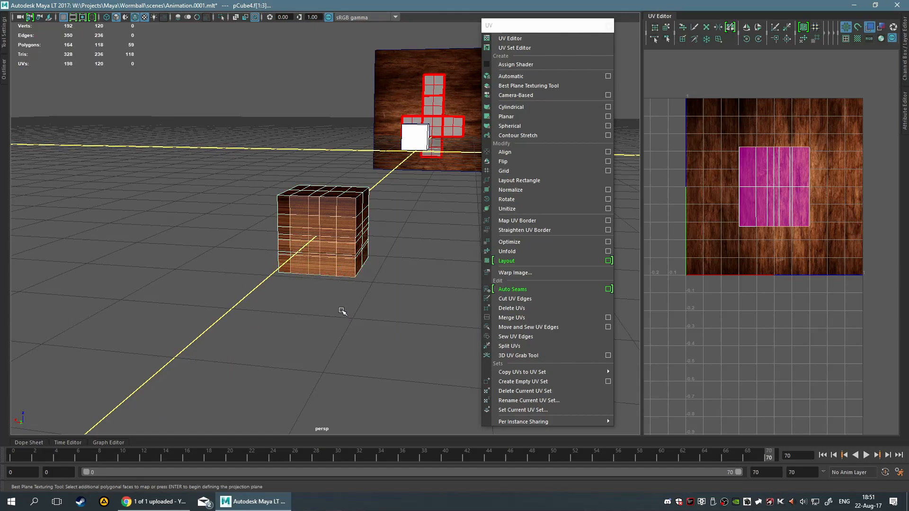
{"action": "left_click_drag", "start_coordinate": [288, 207], "coordinate": [345, 263], "text": "ctrl"}
{"action": "left_click_drag", "start_coordinate": [341, 298], "coordinate": [325, 313], "text": "alt"}
{"action": "left_click_drag", "start_coordinate": [204, 163], "coordinate": [431, 363], "text": "shift"}
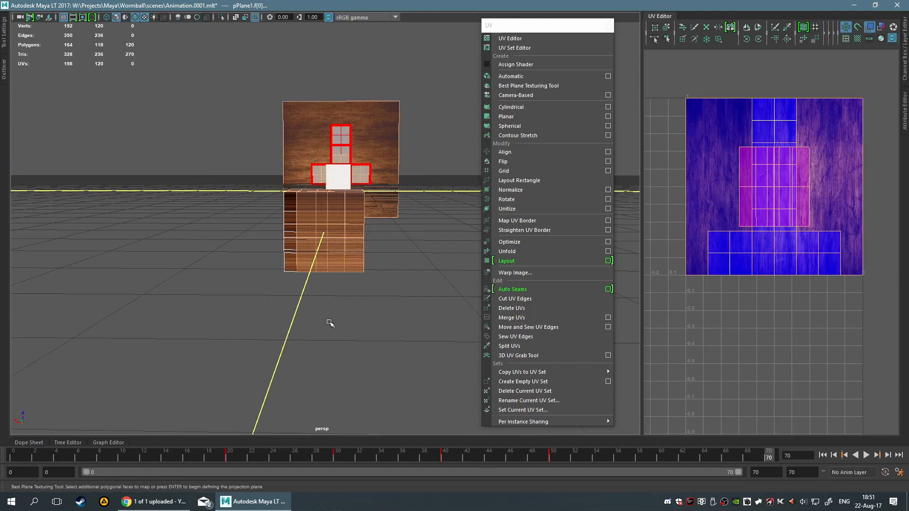
Try picking different faces of the wood cube, individually and by box selection, for the Best Plane projection
{"action": "left_click_drag", "start_coordinate": [232, 310], "coordinate": [330, 319], "text": "alt"}
{"action": "left_click_drag", "start_coordinate": [240, 143], "coordinate": [436, 320]}
{"action": "left_click_drag", "start_coordinate": [365, 304], "coordinate": [398, 356], "text": "alt"}
{"action": "left_click", "coordinate": [342, 294]}
{"action": "left_click", "coordinate": [319, 242]}
{"action": "left_click", "coordinate": [335, 218]}
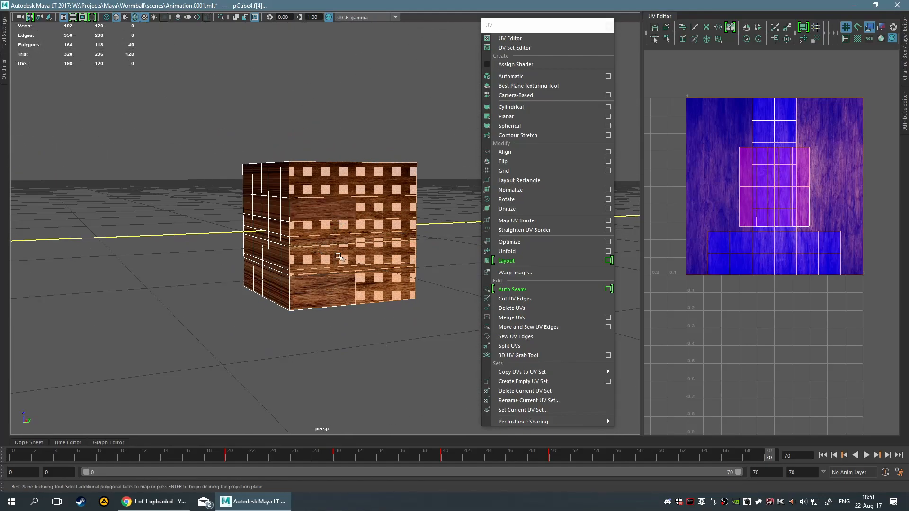
{"action": "left_click", "coordinate": [346, 263]}
{"action": "left_click", "coordinate": [379, 289]}
{"action": "left_click", "coordinate": [342, 266]}
{"action": "left_click", "coordinate": [360, 269]}
{"action": "left_click", "coordinate": [372, 272]}
{"action": "left_click", "coordinate": [372, 268]}
{"action": "left_click", "coordinate": [321, 213]}
{"action": "left_click", "coordinate": [322, 214]}
{"action": "left_click_drag", "start_coordinate": [415, 228], "coordinate": [383, 268]}
{"action": "left_click_drag", "start_coordinate": [210, 160], "coordinate": [387, 314]}
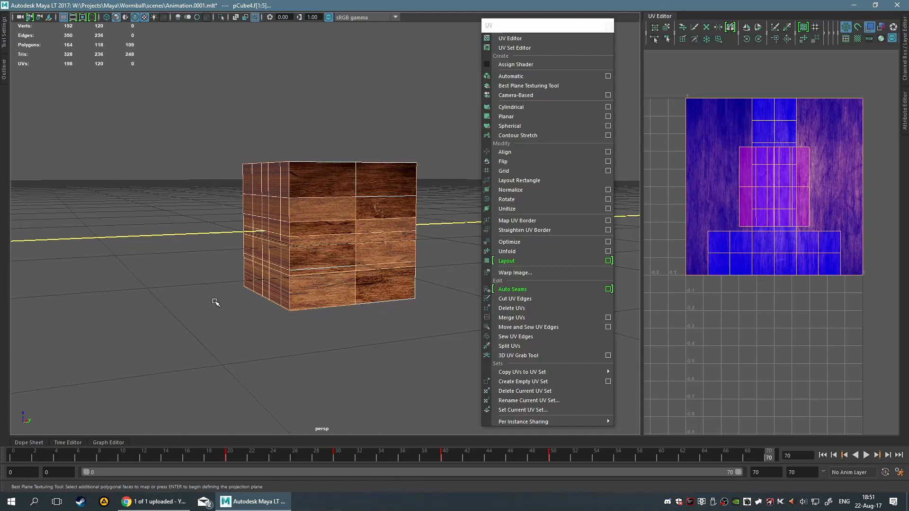
{"action": "left_click_drag", "start_coordinate": [273, 134], "coordinate": [361, 304]}
Reselect the wood cube as an object and retry the Best Plane Texturing Tool on its box-selected faces
{"action": "key", "text": "q"}
{"action": "left_click", "coordinate": [377, 374]}
{"action": "left_click", "coordinate": [380, 197]}
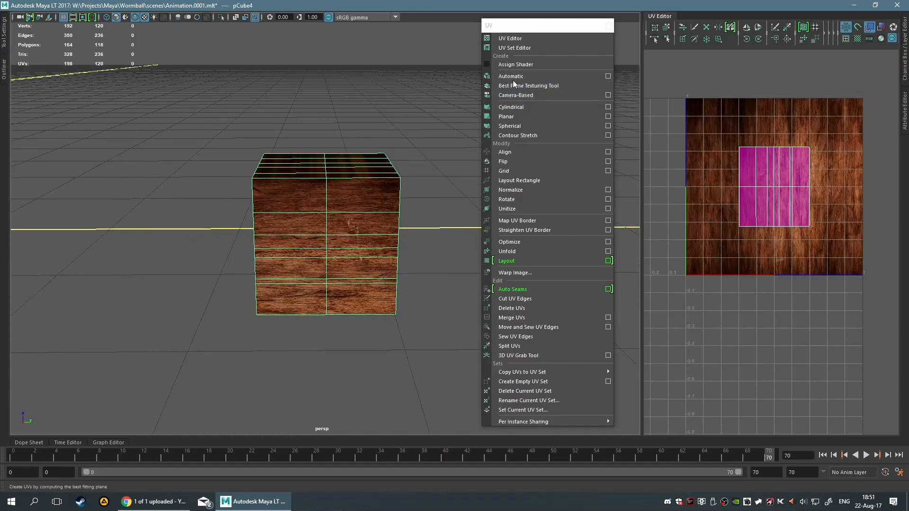
{"action": "left_click", "coordinate": [528, 86]}
{"action": "left_click_drag", "start_coordinate": [433, 227], "coordinate": [544, 221], "text": "alt"}
{"action": "left_click_drag", "start_coordinate": [278, 195], "coordinate": [457, 285]}
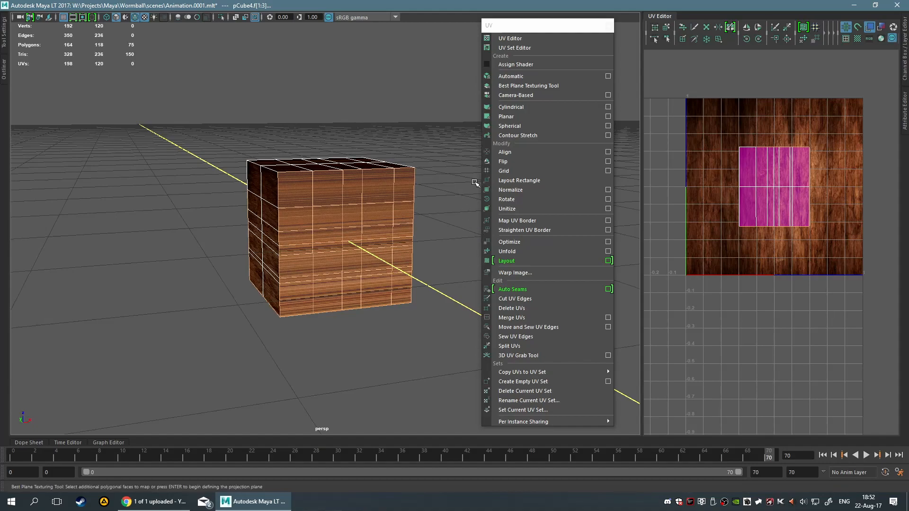
{"action": "key", "text": "Return"}
Switch the wood cube to component selection and compare its textured sides with the UV shell, picking single faces
{"action": "right_click_drag", "start_coordinate": [393, 233], "coordinate": [419, 209]}
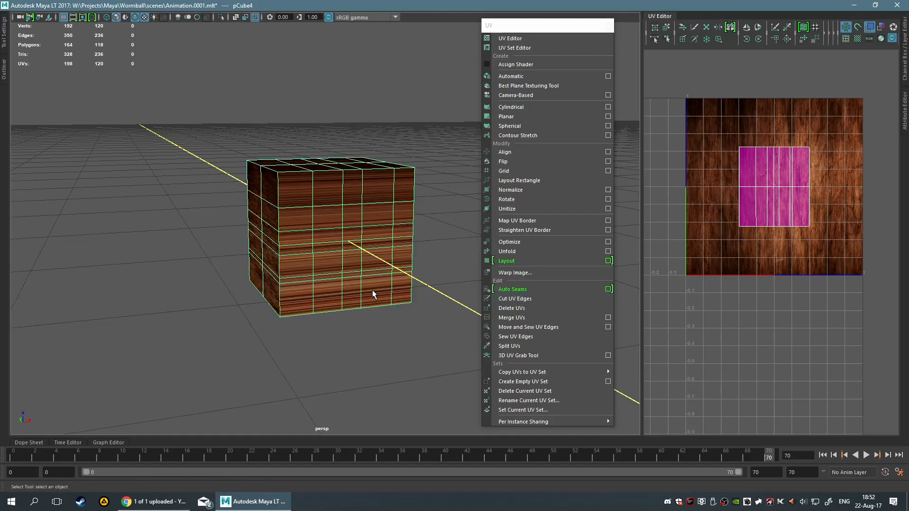
{"action": "scroll", "coordinate": [766, 224], "scroll_direction": "up", "scroll_amount": 5}
{"action": "middle_click_drag", "start_coordinate": [766, 223], "coordinate": [719, 304], "text": "alt"}
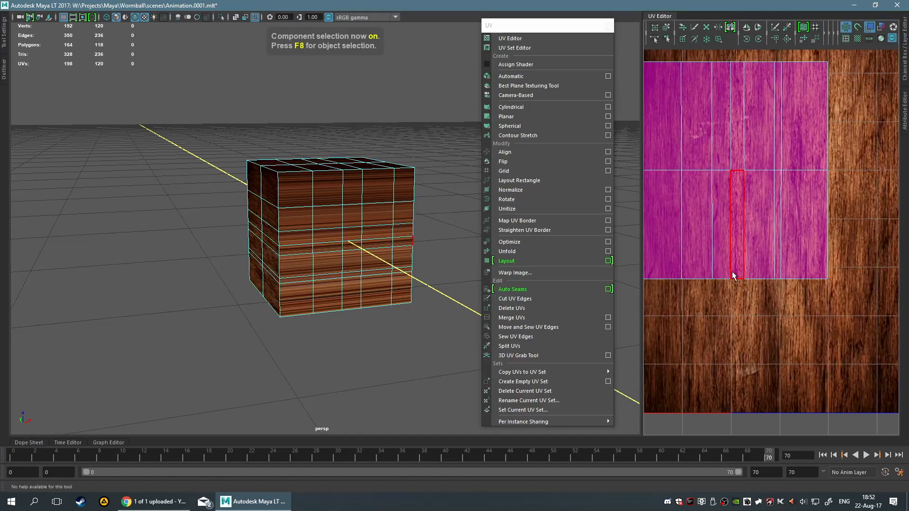
{"action": "left_click_drag", "start_coordinate": [292, 328], "coordinate": [308, 270], "text": "alt"}
{"action": "left_click_drag", "start_coordinate": [365, 299], "coordinate": [360, 245], "text": "alt"}
{"action": "scroll", "coordinate": [360, 245], "scroll_direction": "down", "scroll_amount": 2}
{"action": "scroll", "coordinate": [366, 244], "scroll_direction": "up", "scroll_amount": 4}
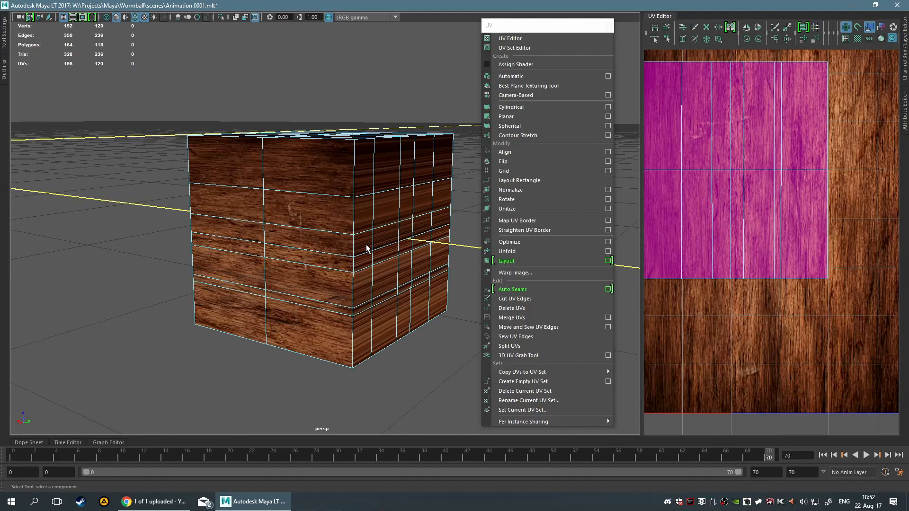
{"action": "left_click", "coordinate": [382, 214]}
{"action": "left_click", "coordinate": [408, 350]}
{"action": "scroll", "coordinate": [449, 357], "scroll_direction": "down", "scroll_amount": 3}
{"action": "left_click_drag", "start_coordinate": [428, 320], "coordinate": [376, 280], "text": "alt"}
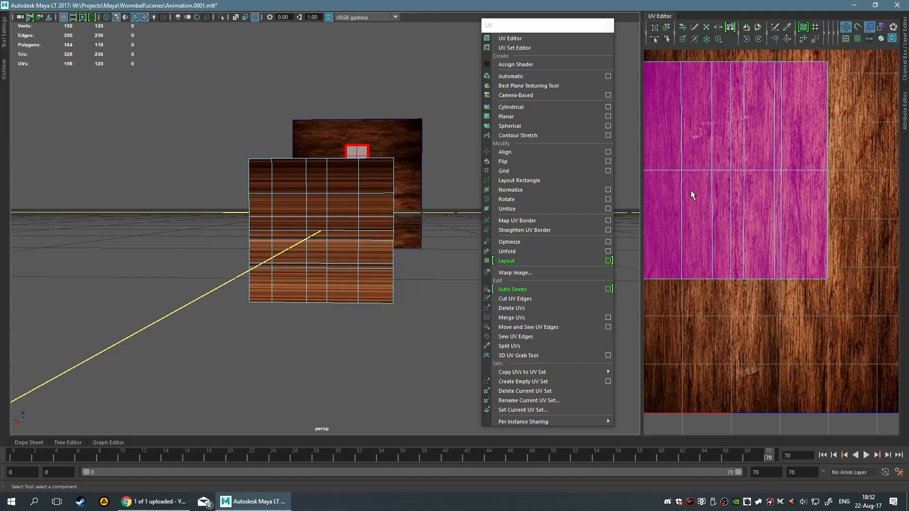
{"action": "left_click", "coordinate": [303, 190]}
{"action": "scroll", "coordinate": [749, 226], "scroll_direction": "down", "scroll_amount": 3}
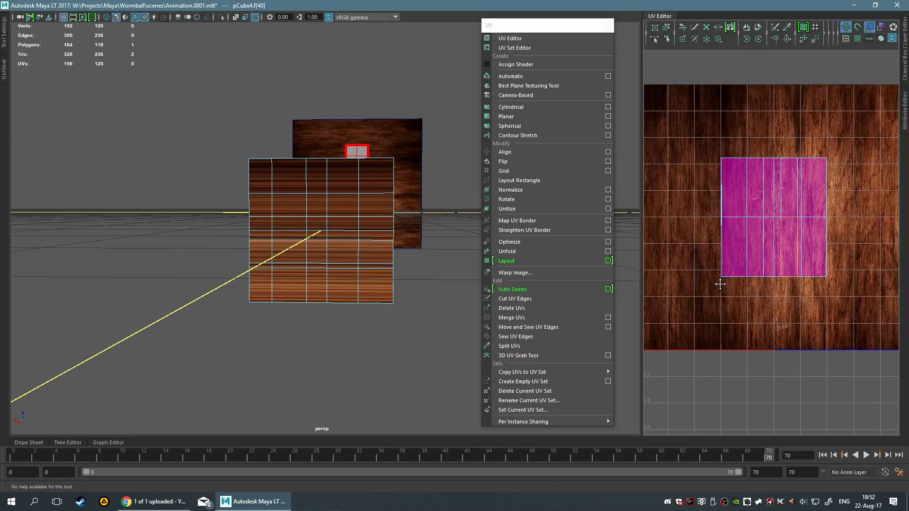
{"action": "left_click", "coordinate": [393, 279]}
{"action": "left_click", "coordinate": [391, 328]}
{"action": "scroll", "coordinate": [401, 328], "scroll_direction": "up", "scroll_amount": 5}
{"action": "scroll", "coordinate": [402, 327], "scroll_direction": "down", "scroll_amount": 8}
{"action": "scroll", "coordinate": [303, 310], "scroll_direction": "up", "scroll_amount": 5}
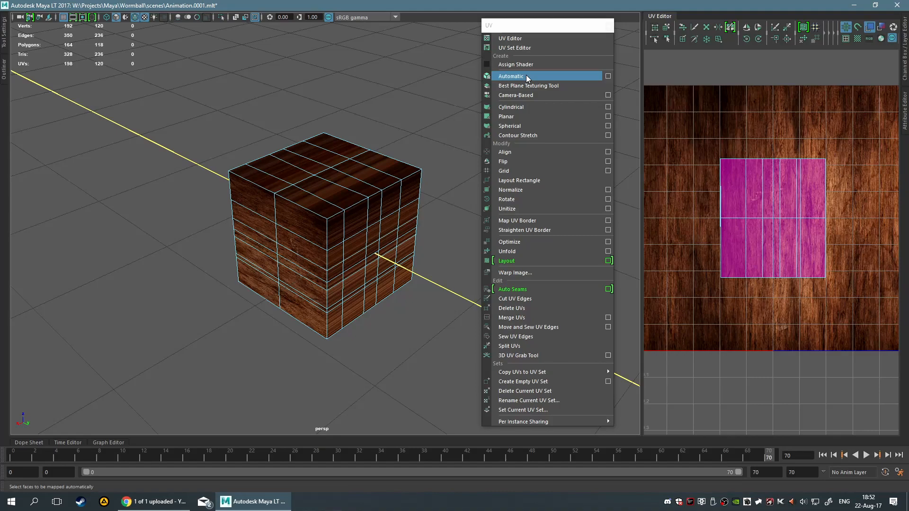
Close the floating UV menu and place a detached Bonus Tools menu beside the cube
{"action": "left_click", "coordinate": [610, 25]}
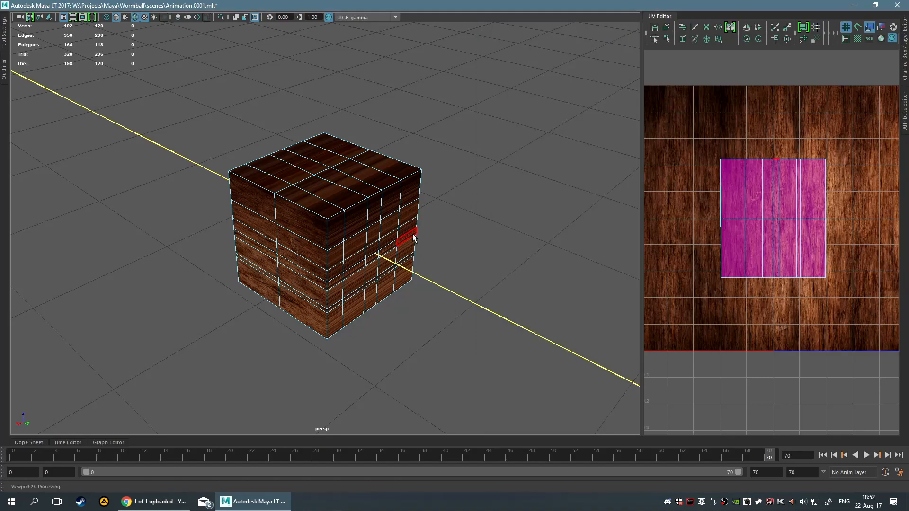
{"action": "left_click_drag", "start_coordinate": [413, 233], "coordinate": [399, 235], "text": "alt"}
{"action": "key", "text": "space"}
{"action": "left_click", "coordinate": [470, 201]}
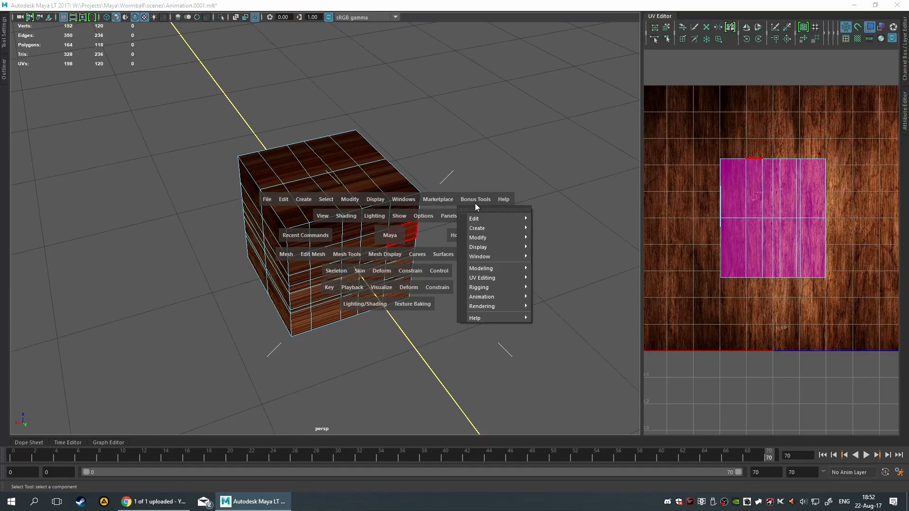
{"action": "left_click", "coordinate": [480, 208]}
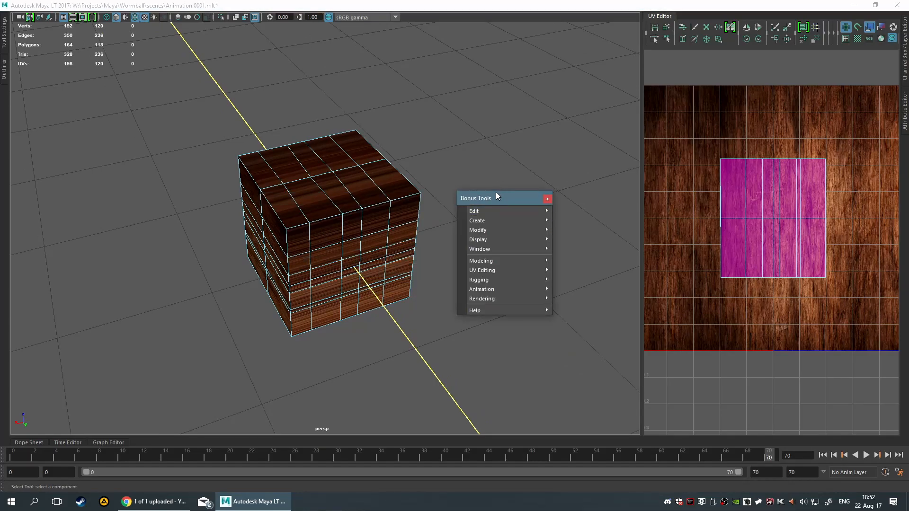
{"action": "left_click_drag", "start_coordinate": [496, 189], "coordinate": [517, 113]}
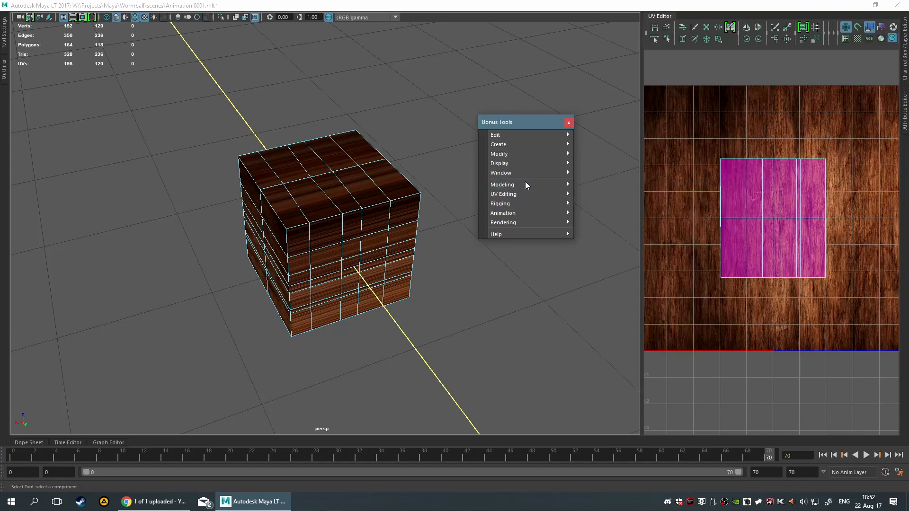
Open the Auto Unwrap UVs Tool options, close the Bonus Tools menu and move the options window clear of the UVs
{"action": "mouse_move", "coordinate": [550, 199]}
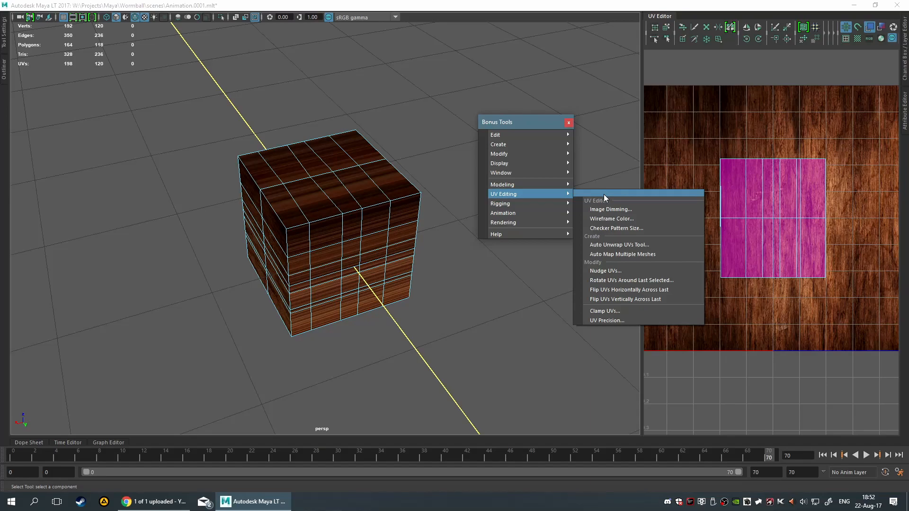
{"action": "left_click", "coordinate": [646, 246]}
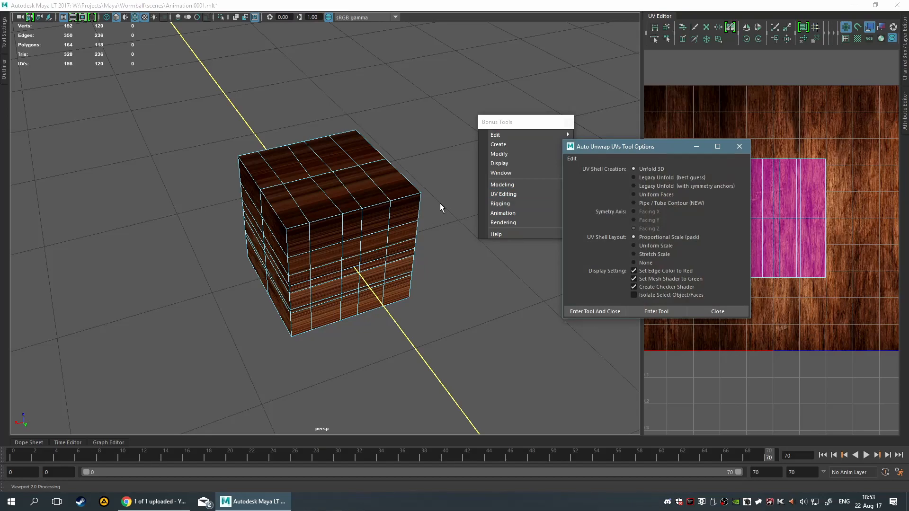
{"action": "left_click", "coordinate": [569, 122]}
{"action": "left_click_drag", "start_coordinate": [660, 144], "coordinate": [613, 121]}
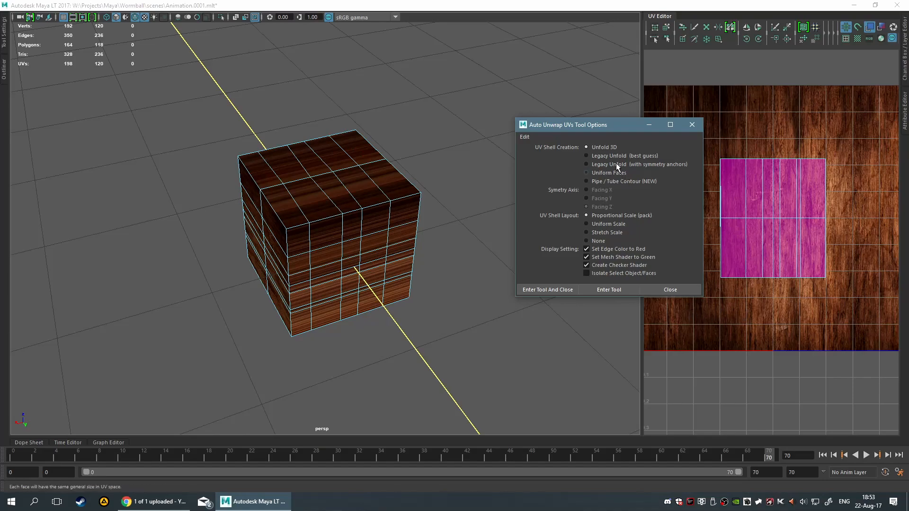
{"action": "left_click_drag", "start_coordinate": [581, 118], "coordinate": [553, 94]}
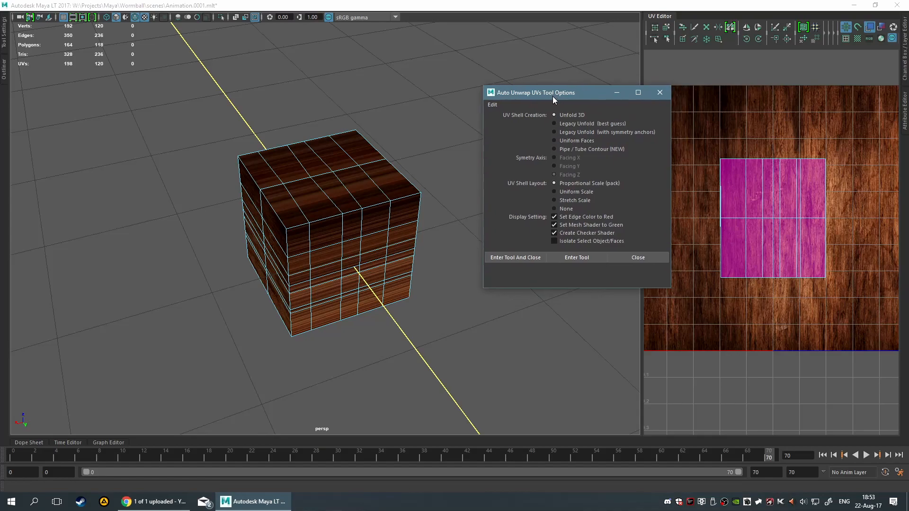
Enter the Auto Unwrap UVs Tool with Unfold 3D and Proportional Scale, choosing the whole wood cube as the mesh to unwrap
{"action": "left_click", "coordinate": [515, 257]}
{"action": "left_click_drag", "start_coordinate": [493, 278], "coordinate": [568, 257], "text": "alt"}
{"action": "scroll", "coordinate": [523, 288], "scroll_direction": "up", "scroll_amount": 3}
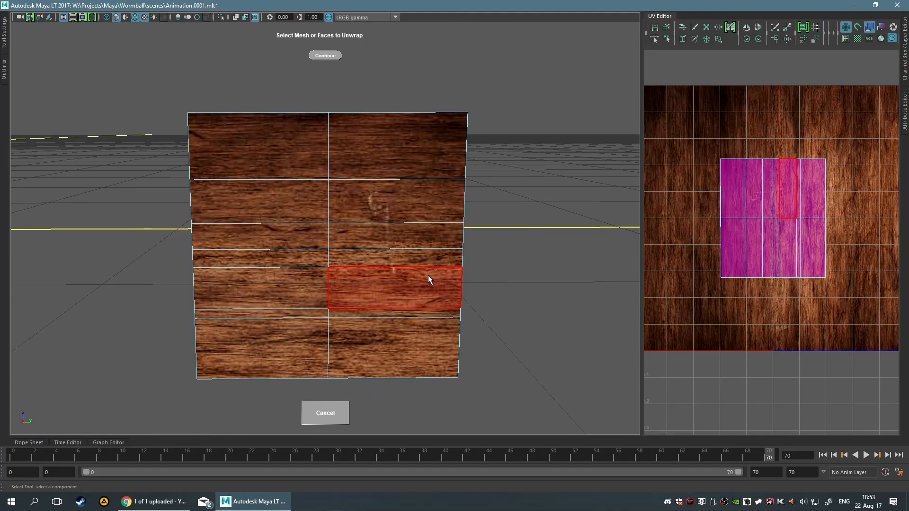
{"action": "scroll", "coordinate": [421, 273], "scroll_direction": "down", "scroll_amount": 5}
{"action": "left_click", "coordinate": [255, 246]}
{"action": "key", "text": "F8"}
{"action": "left_click", "coordinate": [325, 237]}
{"action": "scroll", "coordinate": [493, 241], "scroll_direction": "up", "scroll_amount": 3}
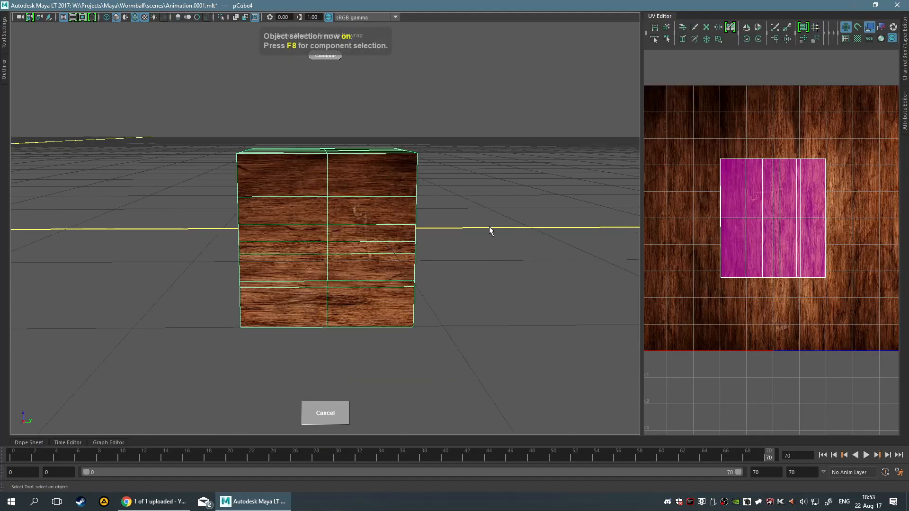
{"action": "left_click", "coordinate": [324, 55]}
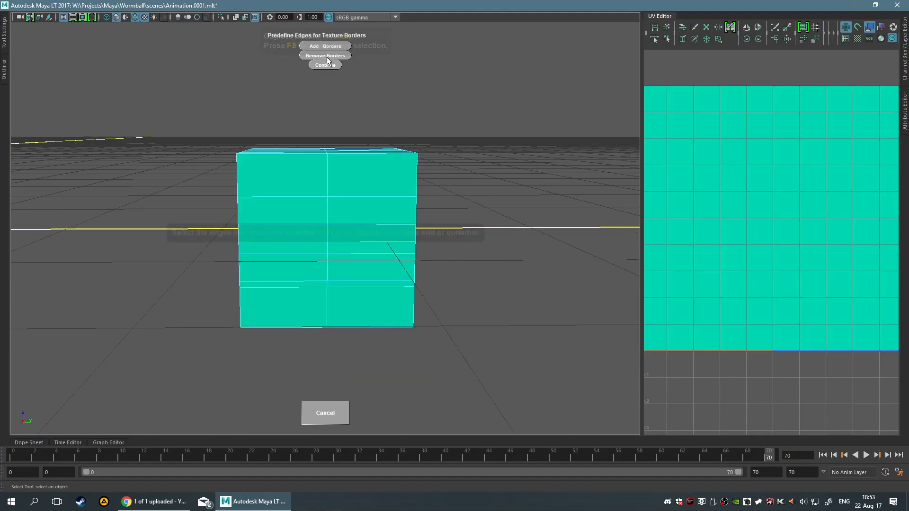
Select the edges around the cube's top face and add them as texture borders
{"action": "left_click_drag", "start_coordinate": [501, 174], "coordinate": [436, 171], "text": "alt"}
{"action": "scroll", "coordinate": [488, 183], "scroll_direction": "down", "scroll_amount": 3}
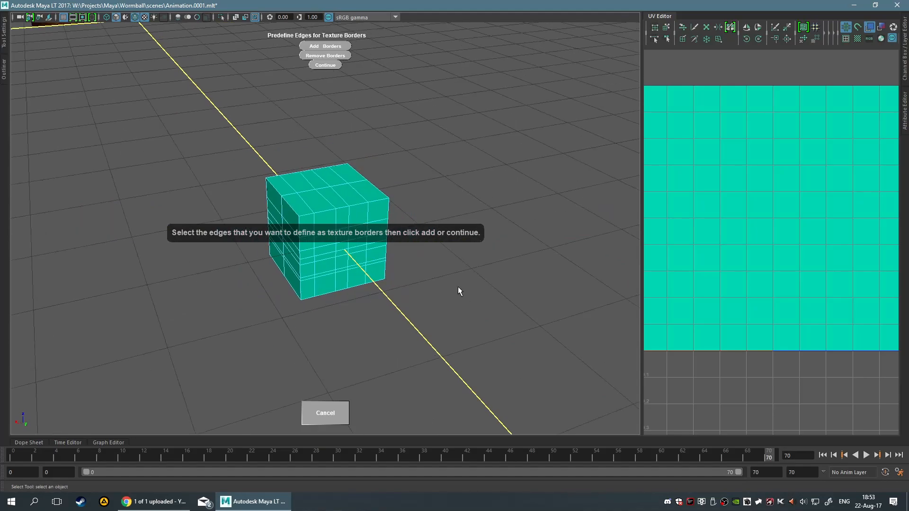
{"action": "scroll", "coordinate": [408, 233], "scroll_direction": "up", "scroll_amount": 4}
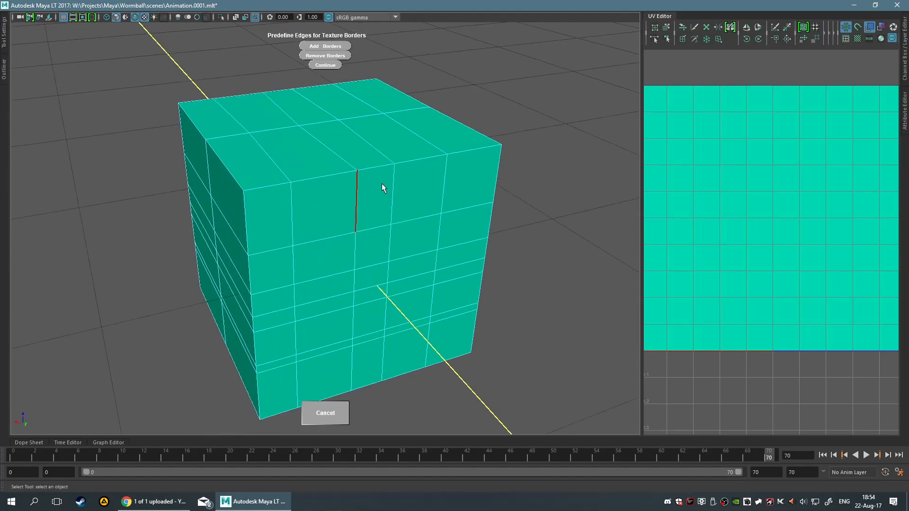
{"action": "left_click_drag", "start_coordinate": [382, 185], "coordinate": [351, 142], "text": "alt"}
{"action": "left_click", "coordinate": [330, 161]}
{"action": "left_click_drag", "start_coordinate": [338, 171], "coordinate": [508, 271], "text": "alt"}
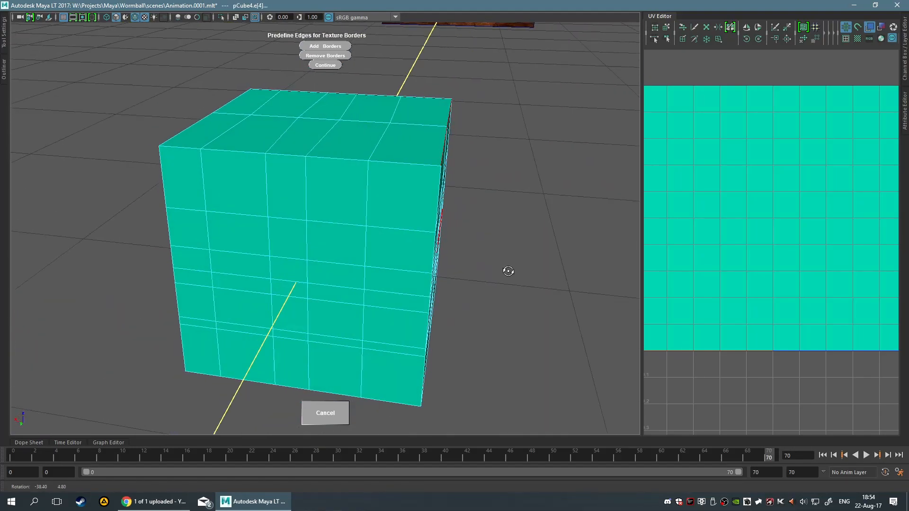
{"action": "left_click", "coordinate": [322, 158]}
{"action": "left_click_drag", "start_coordinate": [322, 157], "coordinate": [417, 197], "text": "alt"}
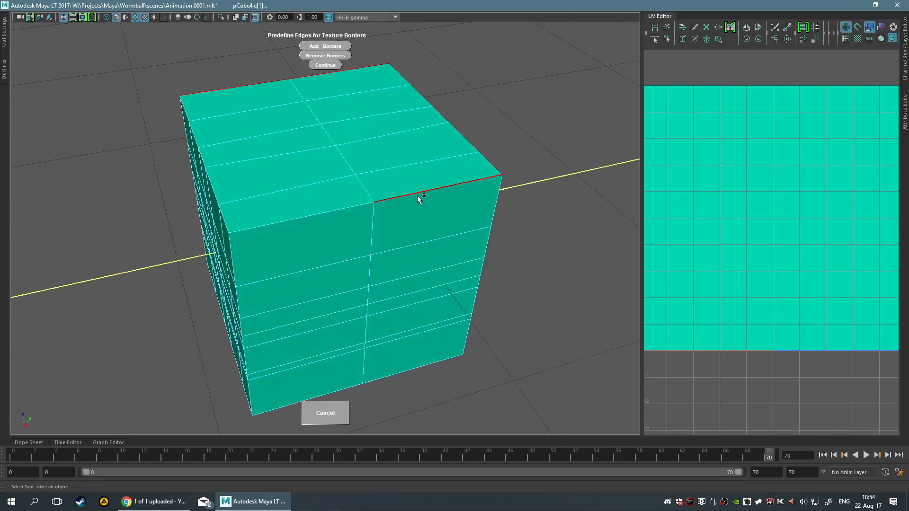
{"action": "left_click_drag", "start_coordinate": [341, 294], "coordinate": [473, 298], "text": "alt"}
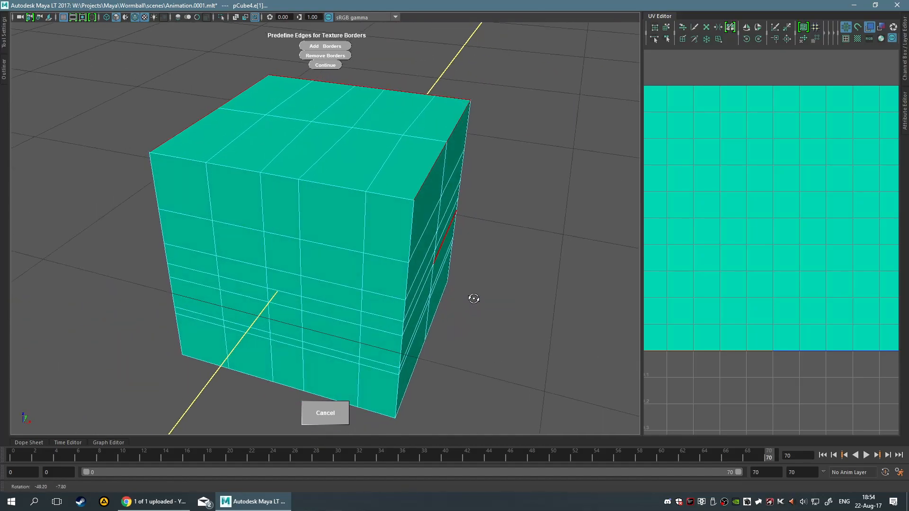
{"action": "left_click", "coordinate": [376, 198], "text": "shift"}
{"action": "left_click_drag", "start_coordinate": [376, 197], "coordinate": [415, 283], "text": "alt"}
{"action": "left_click", "coordinate": [325, 50]}
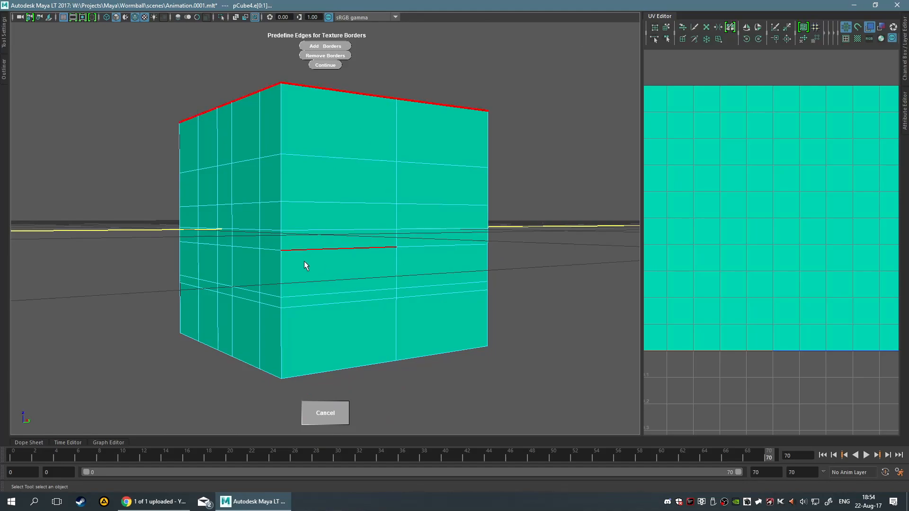
Add the edges around the cube's bottom face as texture borders and continue to unwrap the cube
{"action": "left_click_drag", "start_coordinate": [280, 138], "coordinate": [373, 263], "text": "alt"}
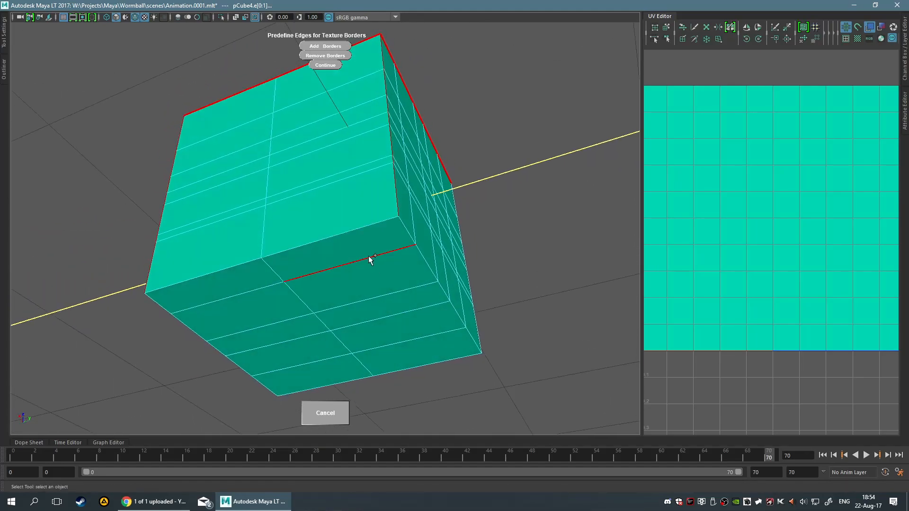
{"action": "mouse_move", "coordinate": [350, 231]}
{"action": "left_mouse_down", "text": "alt"}
{"action": "mouse_move", "coordinate": [341, 279]}
{"action": "mouse_move", "coordinate": [334, 230]}
{"action": "left_mouse_up", "text": "alt"}
{"action": "double_click", "coordinate": [315, 222], "text": "shift"}
{"action": "left_click_drag", "start_coordinate": [445, 290], "coordinate": [359, 296], "text": "alt"}
{"action": "double_click", "coordinate": [321, 259], "text": "shift"}
{"action": "left_click_drag", "start_coordinate": [435, 275], "coordinate": [327, 314], "text": "alt"}
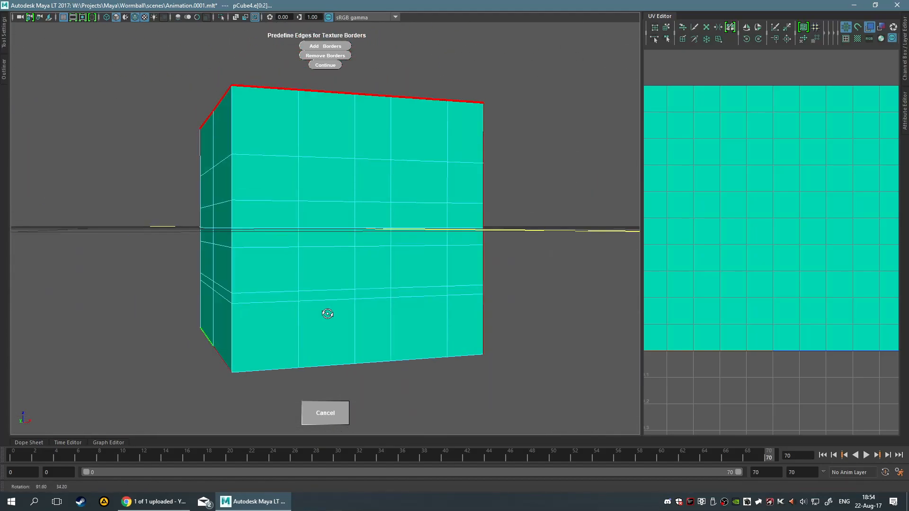
{"action": "left_click_drag", "start_coordinate": [241, 325], "coordinate": [344, 354], "text": "alt"}
{"action": "double_click", "coordinate": [316, 348], "text": "shift"}
{"action": "double_click", "coordinate": [310, 277], "text": "shift"}
{"action": "left_click", "coordinate": [336, 46]}
{"action": "left_click", "coordinate": [338, 67]}
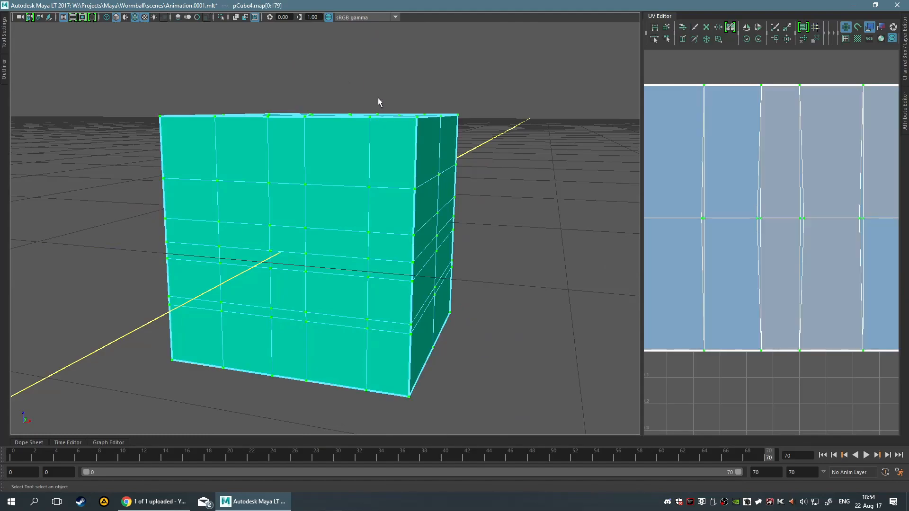
Examine the unwrapped UV layout and the texture borders on the cube
{"action": "scroll", "coordinate": [741, 224], "scroll_direction": "down", "scroll_amount": 4}
{"action": "scroll", "coordinate": [725, 236], "scroll_direction": "up", "scroll_amount": 4}
{"action": "scroll", "coordinate": [766, 236], "scroll_direction": "down", "scroll_amount": 2}
{"action": "mouse_move", "coordinate": [791, 256]}
{"action": "middle_mouse_down", "text": "alt"}
{"action": "mouse_move", "coordinate": [759, 292]}
{"action": "mouse_move", "coordinate": [784, 272]}
{"action": "middle_mouse_up", "text": "alt"}
{"action": "left_click_drag", "start_coordinate": [426, 213], "coordinate": [569, 225], "text": "alt"}
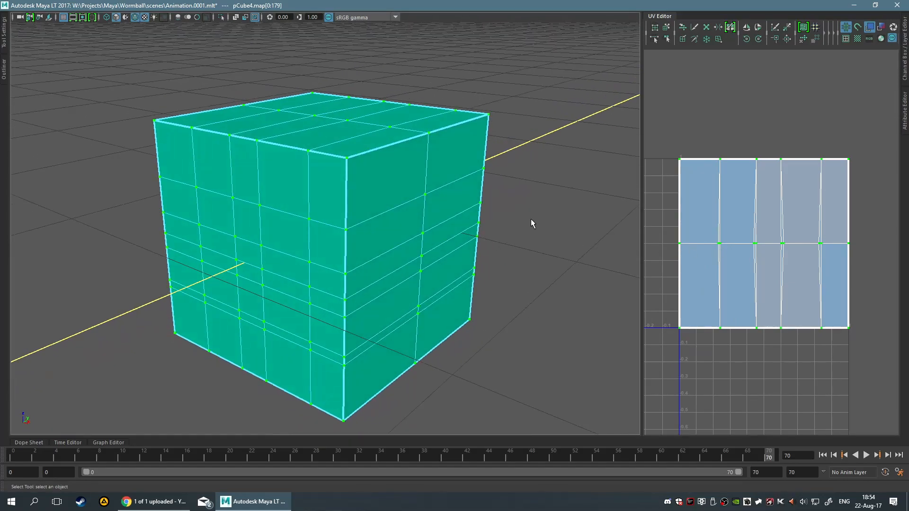
{"action": "right_click_drag", "start_coordinate": [705, 260], "coordinate": [655, 336], "text": "alt"}
Switch the cube to face selection, try shifting the UVs sideways in the UV Editor and undo the move
{"action": "right_click_drag", "start_coordinate": [352, 266], "coordinate": [465, 231]}
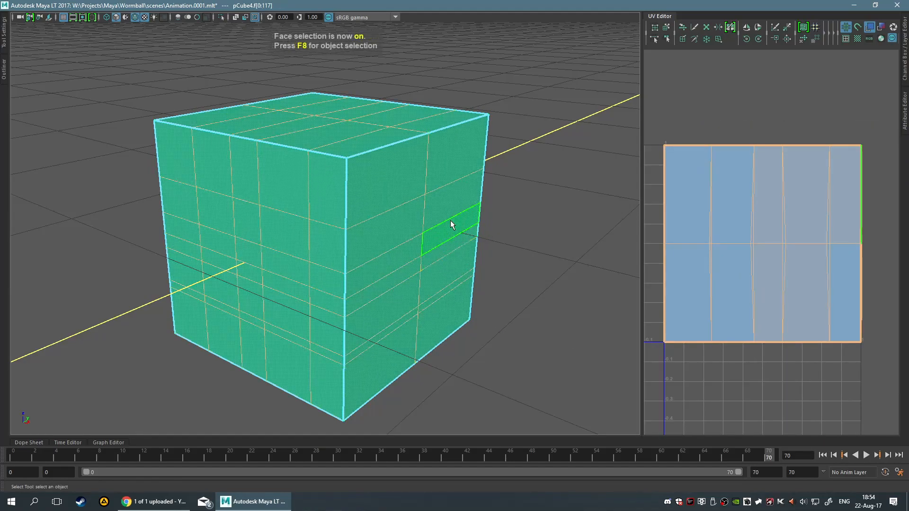
{"action": "right_click_drag", "start_coordinate": [450, 223], "coordinate": [498, 225]}
{"action": "key", "text": "w"}
{"action": "mouse_move", "coordinate": [445, 262]}
{"action": "left_mouse_down"}
{"action": "mouse_move", "coordinate": [473, 270]}
{"action": "mouse_move", "coordinate": [406, 254]}
{"action": "mouse_move", "coordinate": [448, 261]}
{"action": "left_mouse_up"}
{"action": "left_click_drag", "start_coordinate": [875, 250], "coordinate": [904, 249]}
{"action": "middle_click_drag", "start_coordinate": [848, 343], "coordinate": [667, 298], "text": "alt"}
{"action": "scroll", "coordinate": [781, 255], "scroll_direction": "up", "scroll_amount": 2}
{"action": "key", "text": "ctrl+z"}
Clear the selection, widen the UV Editor and box-select all of the cube's faces in it
{"action": "middle_click_drag", "start_coordinate": [702, 229], "coordinate": [828, 246], "text": "alt"}
{"action": "middle_click_drag", "start_coordinate": [671, 236], "coordinate": [742, 241], "text": "alt"}
{"action": "scroll", "coordinate": [742, 241], "scroll_direction": "down", "scroll_amount": 3}
{"action": "scroll", "coordinate": [742, 241], "scroll_direction": "down", "scroll_amount": 1}
{"action": "left_click", "coordinate": [728, 319]}
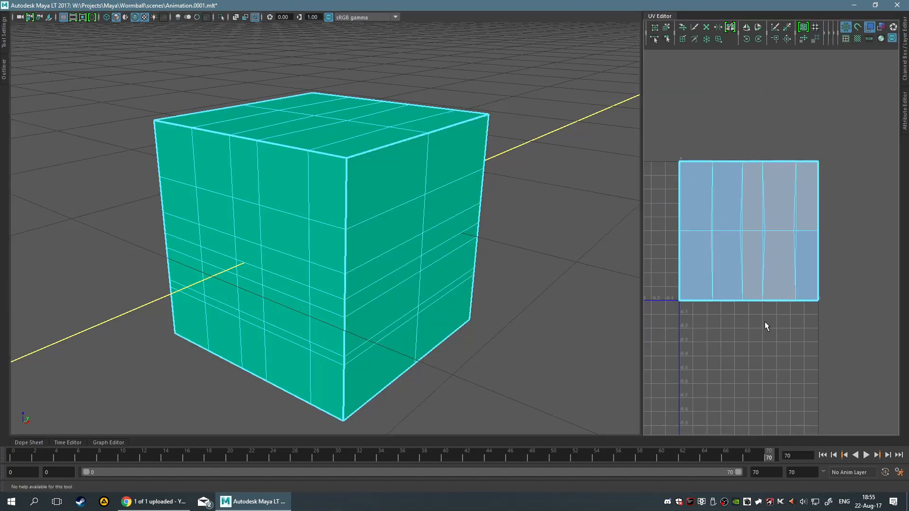
{"action": "left_click_drag", "start_coordinate": [642, 205], "coordinate": [536, 209]}
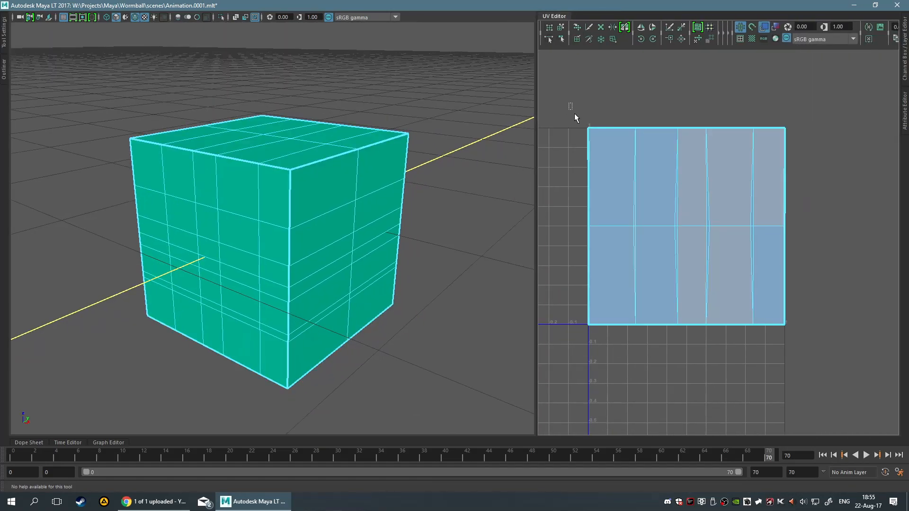
{"action": "left_click_drag", "start_coordinate": [568, 102], "coordinate": [805, 358]}
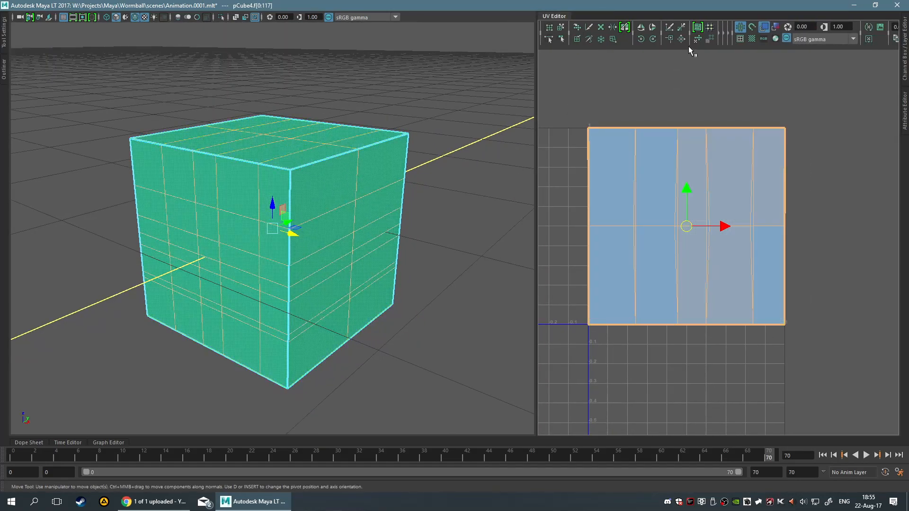
Lay out the cube's UV shells within the UV space, repeating the Layout after scaling the shells down
{"action": "left_click", "coordinate": [699, 39]}
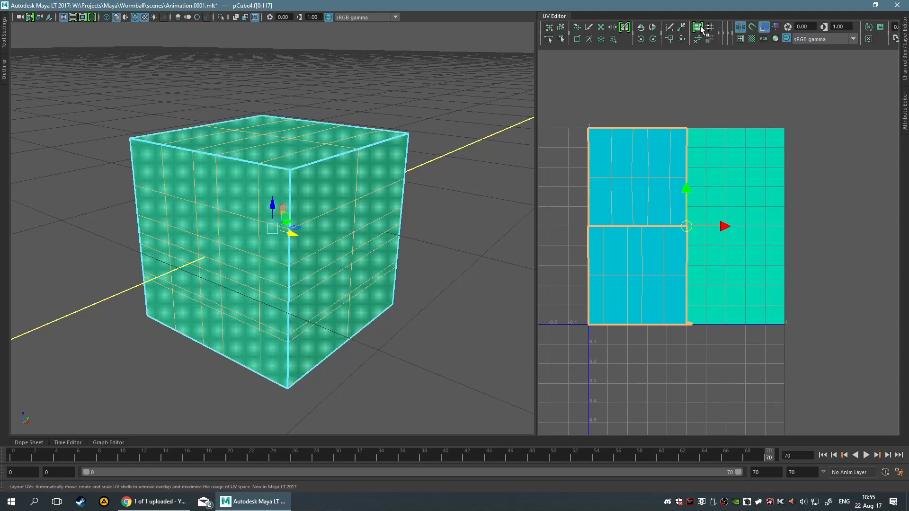
{"action": "left_click", "coordinate": [472, 256]}
{"action": "key", "text": "r"}
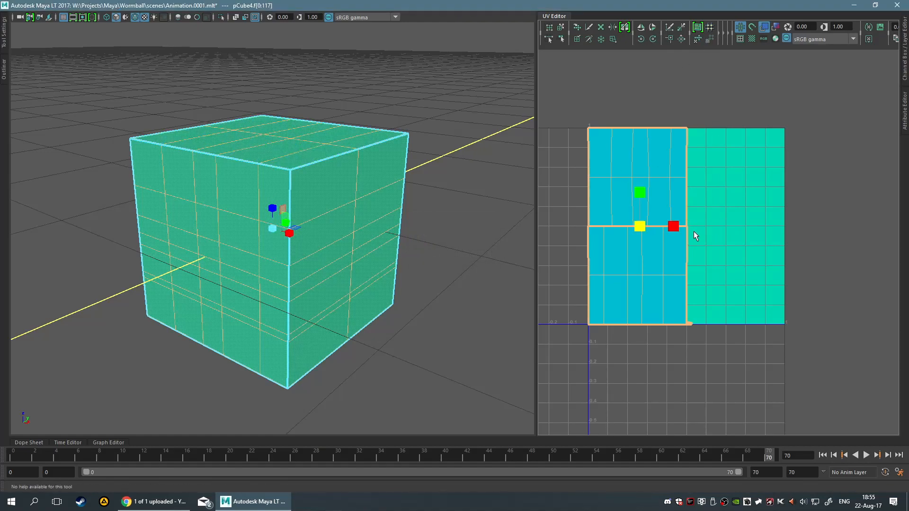
{"action": "left_click_drag", "start_coordinate": [648, 225], "coordinate": [612, 230]}
{"action": "scroll", "coordinate": [630, 239], "scroll_direction": "up", "scroll_amount": 4}
{"action": "scroll", "coordinate": [657, 244], "scroll_direction": "down", "scroll_amount": 2}
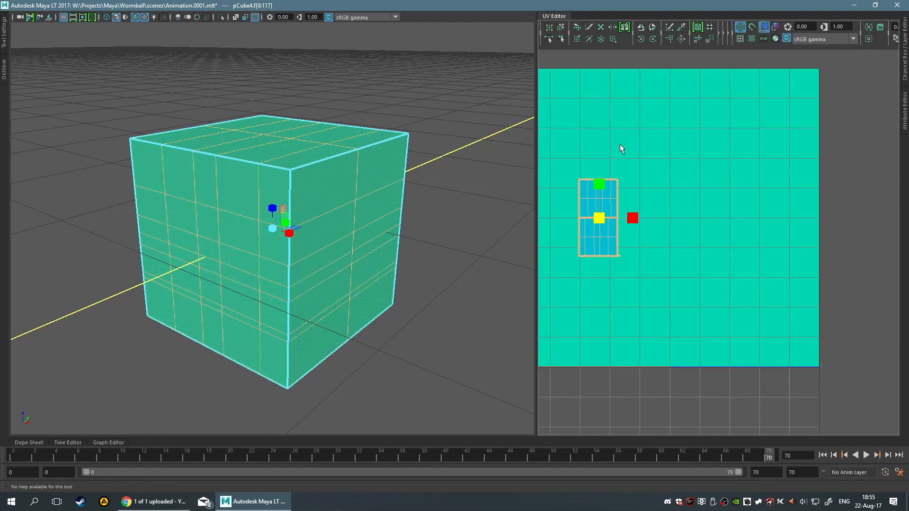
{"action": "left_click", "coordinate": [699, 27]}
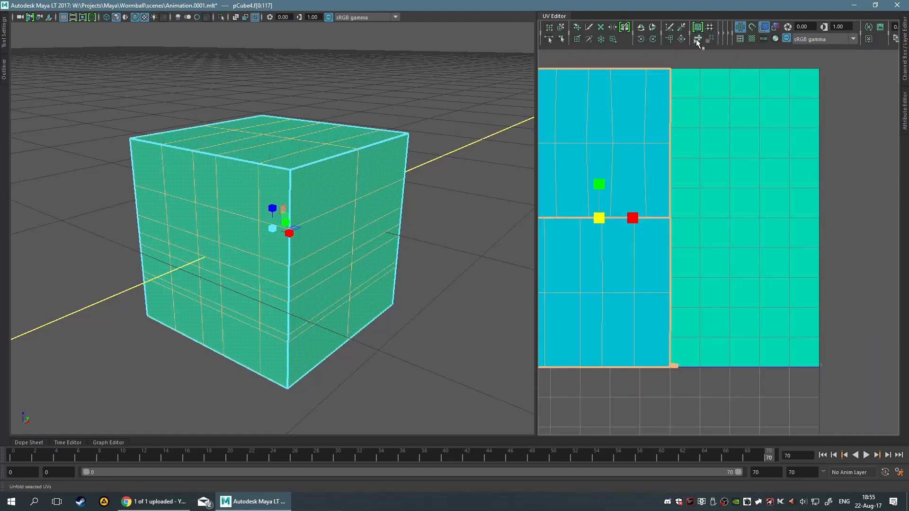
Select the lower UV shell and turn on the UV distortion display to examine the stretching across the cube
{"action": "left_click", "coordinate": [423, 269]}
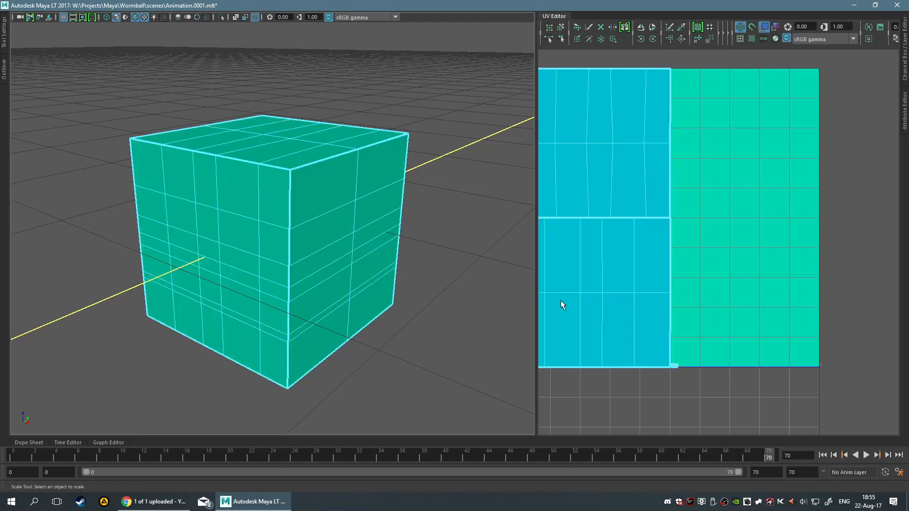
{"action": "left_click", "coordinate": [610, 303]}
{"action": "left_click", "coordinate": [768, 28]}
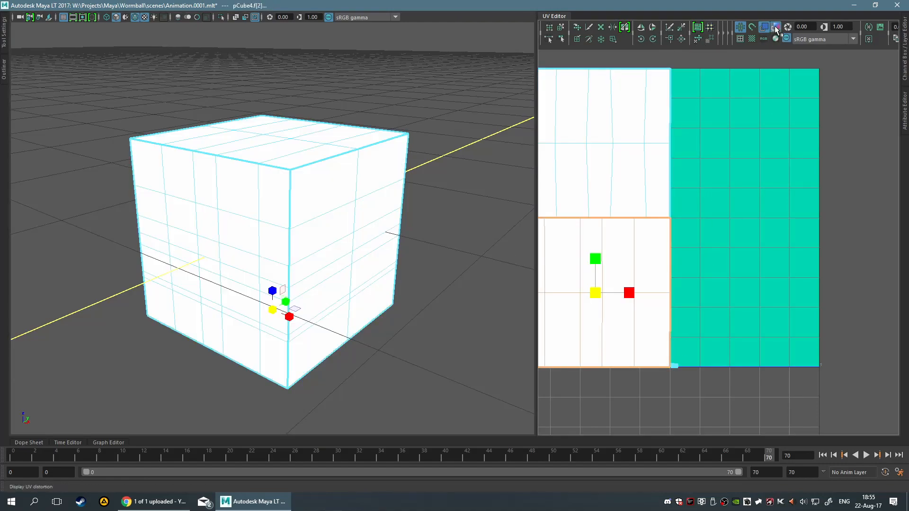
{"action": "left_click_drag", "start_coordinate": [432, 223], "coordinate": [372, 204], "text": "alt"}
{"action": "left_click", "coordinate": [740, 27]}
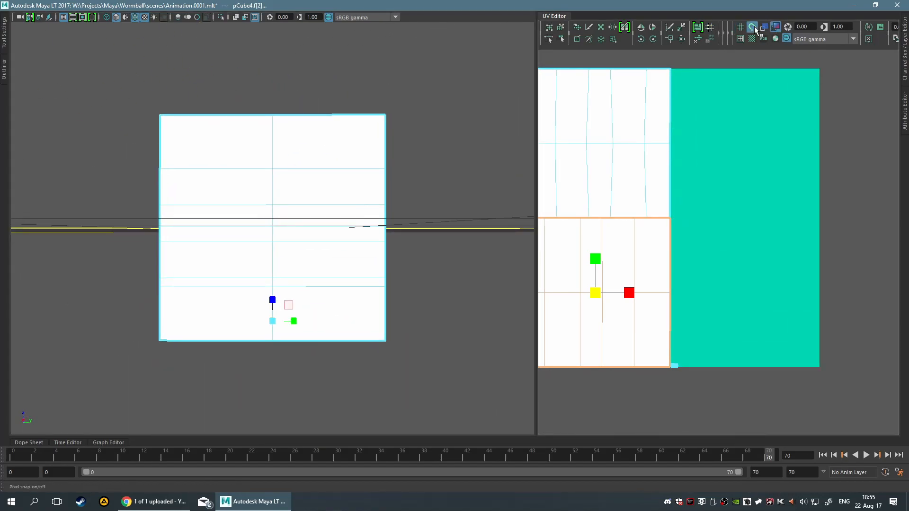
{"action": "left_click", "coordinate": [740, 27]}
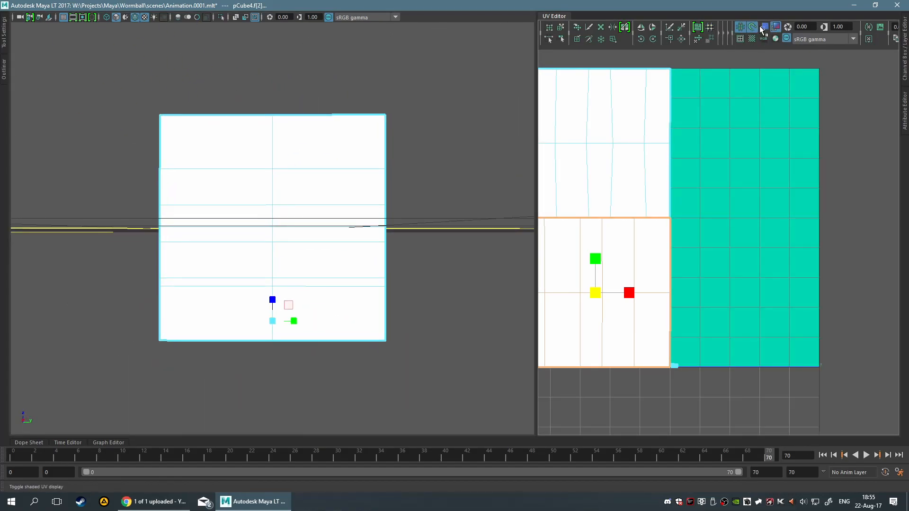
{"action": "left_click_drag", "start_coordinate": [379, 161], "coordinate": [453, 194], "text": "alt"}
Return to object selection and assign the existing wood-textured material to the whole cube
{"action": "key", "text": "F8"}
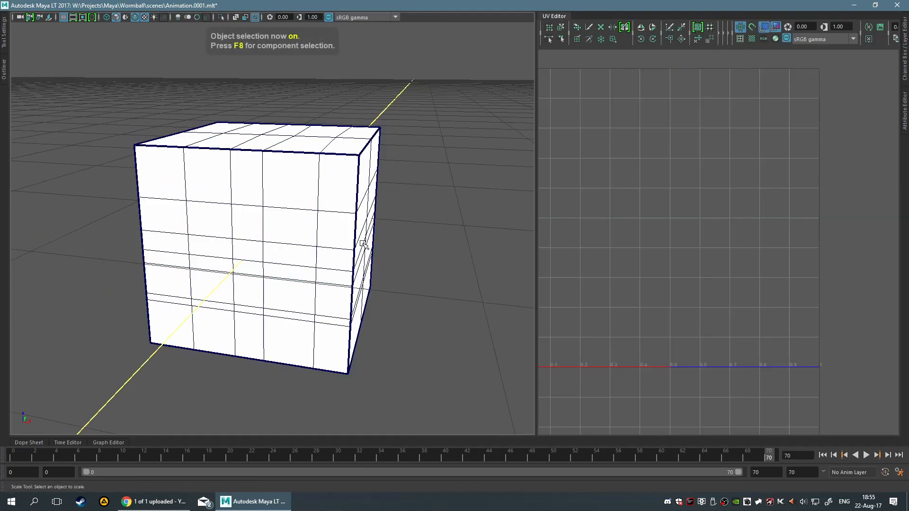
{"action": "left_click", "coordinate": [363, 244]}
{"action": "right_click_drag", "start_coordinate": [291, 237], "coordinate": [354, 492]}
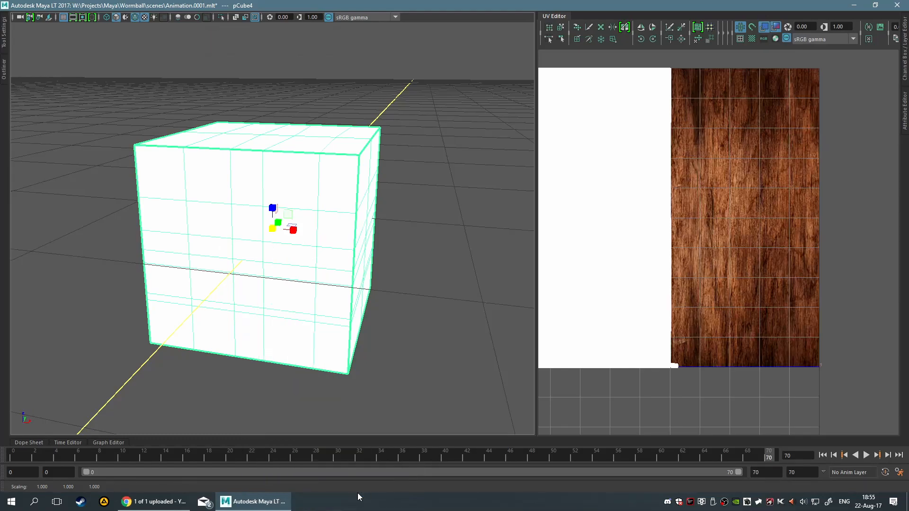
{"action": "left_click", "coordinate": [409, 304]}
{"action": "right_click_drag", "start_coordinate": [409, 302], "coordinate": [329, 278], "text": "alt"}
{"action": "left_click_drag", "start_coordinate": [389, 240], "coordinate": [563, 218], "text": "alt"}
{"action": "middle_click_drag", "start_coordinate": [562, 218], "coordinate": [547, 288], "text": "alt"}
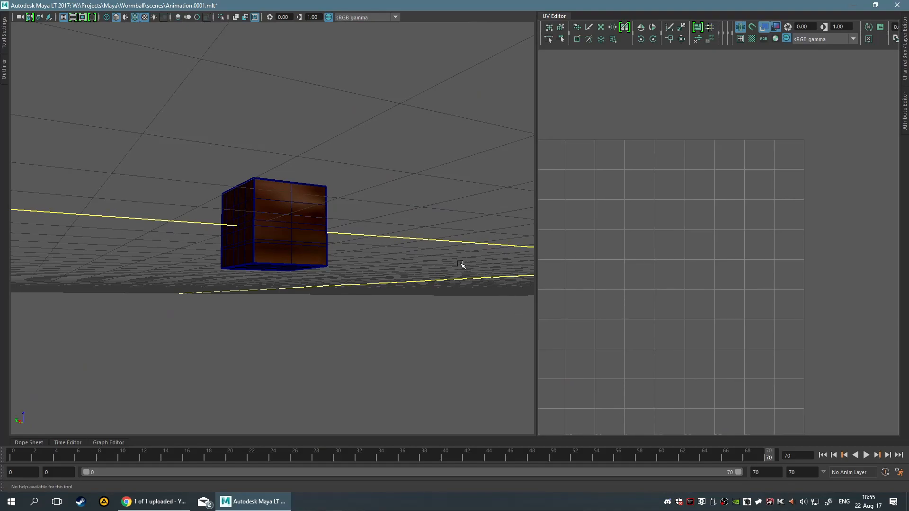
Reselect the wood-textured cube and turn off the UV distortion display
{"action": "key", "text": "ctrl+z"}
{"action": "key", "text": "ctrl+z"}
{"action": "left_click_drag", "start_coordinate": [373, 230], "coordinate": [424, 296], "text": "alt"}
{"action": "left_click_drag", "start_coordinate": [387, 236], "coordinate": [402, 208], "text": "alt"}
{"action": "key", "text": "Delete"}
{"action": "left_click", "coordinate": [299, 234]}
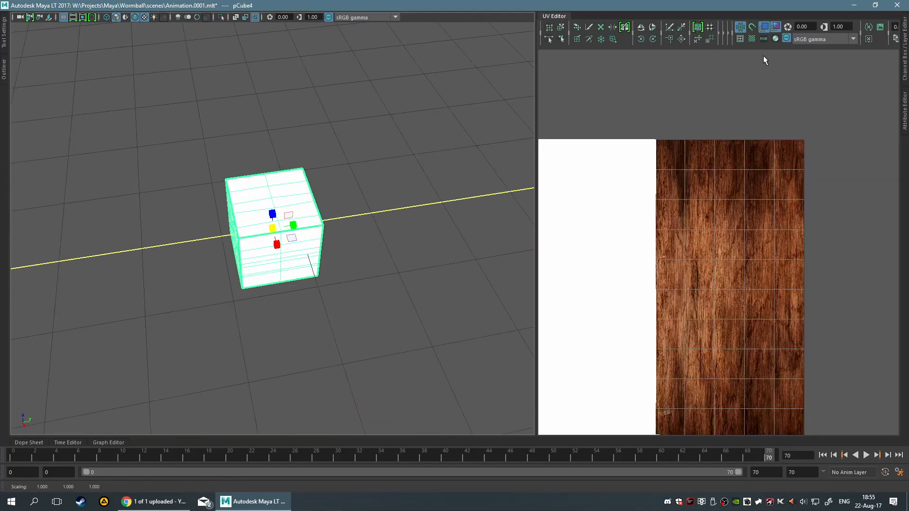
{"action": "left_click", "coordinate": [775, 24]}
{"action": "scroll", "coordinate": [732, 220], "scroll_direction": "up", "scroll_amount": 1}
{"action": "middle_click_drag", "start_coordinate": [732, 221], "coordinate": [774, 173], "text": "alt"}
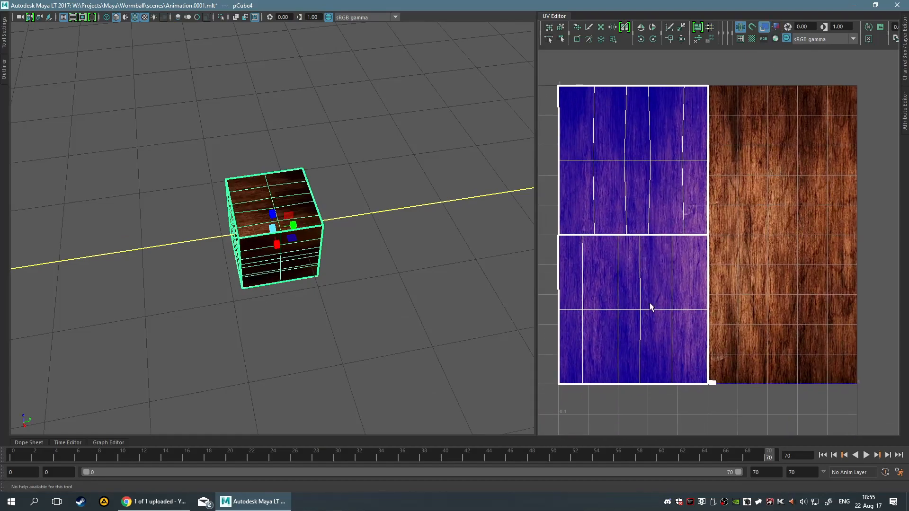
Select the cube's lower UV shell and move it about 0.33 in positive U across the wood texture
{"action": "left_click_drag", "start_coordinate": [398, 295], "coordinate": [355, 251], "text": "alt"}
{"action": "key", "text": "w"}
{"action": "right_click", "coordinate": [673, 275]}
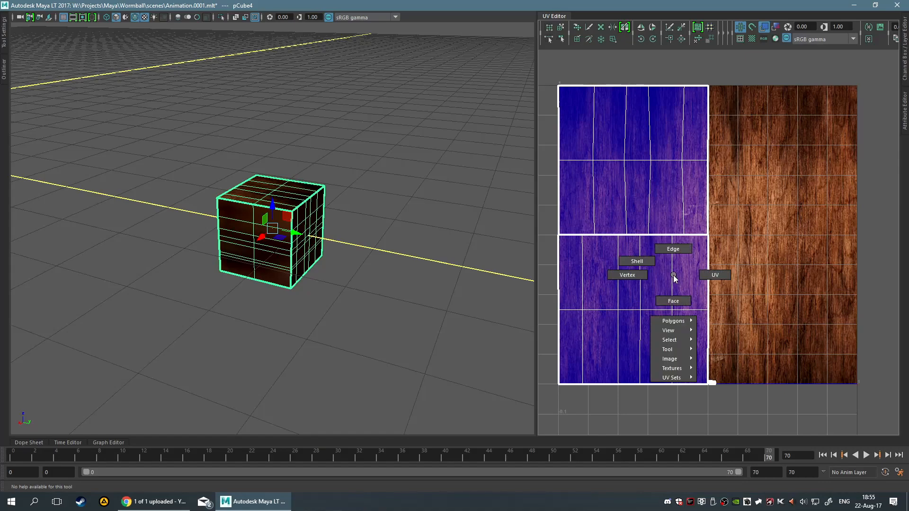
{"action": "right_click_drag", "start_coordinate": [689, 285], "coordinate": [660, 273]}
{"action": "left_click", "coordinate": [685, 312]}
{"action": "left_click", "coordinate": [685, 311]}
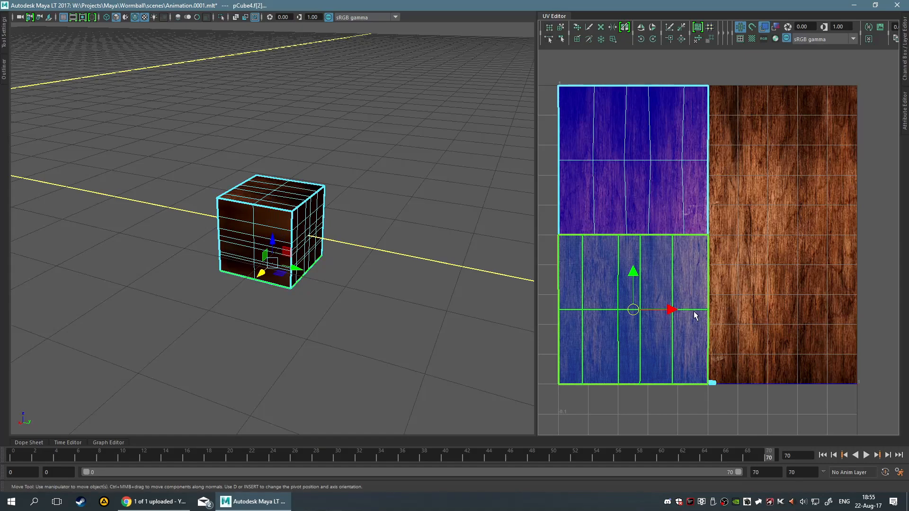
{"action": "left_click_drag", "start_coordinate": [668, 309], "coordinate": [768, 313]}
{"action": "left_click", "coordinate": [643, 350]}
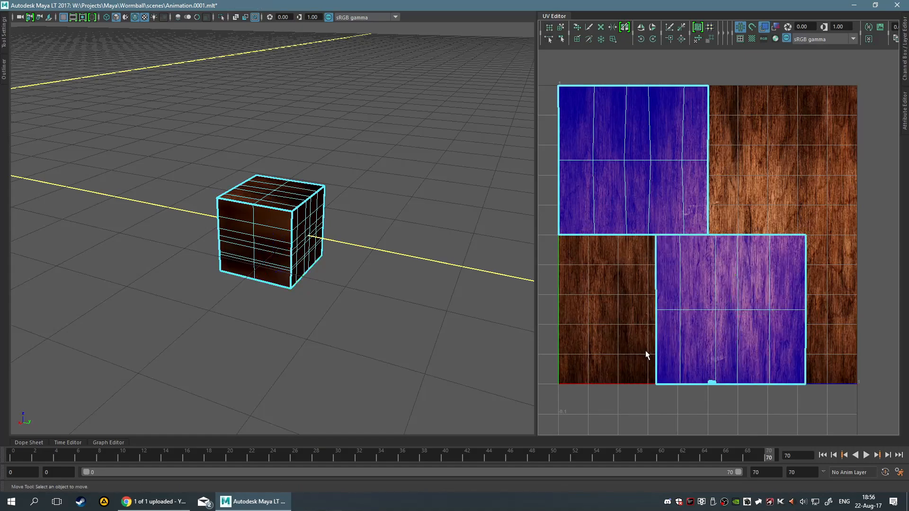
Select faces on one side of the cube and the vertical corner edges to examine how they correspond to the UV shells
{"action": "scroll", "coordinate": [611, 332], "scroll_direction": "up", "scroll_amount": 5}
{"action": "middle_click_drag", "start_coordinate": [577, 340], "coordinate": [662, 284], "text": "alt"}
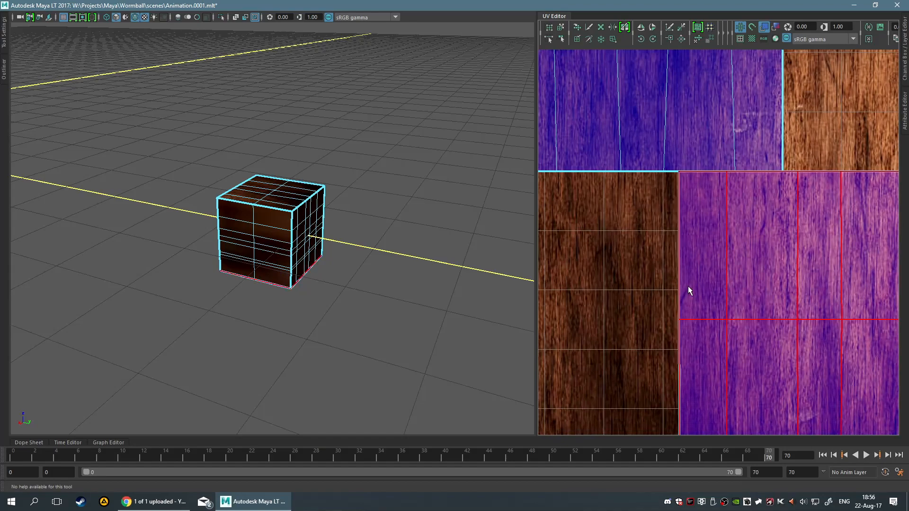
{"action": "key", "text": "w"}
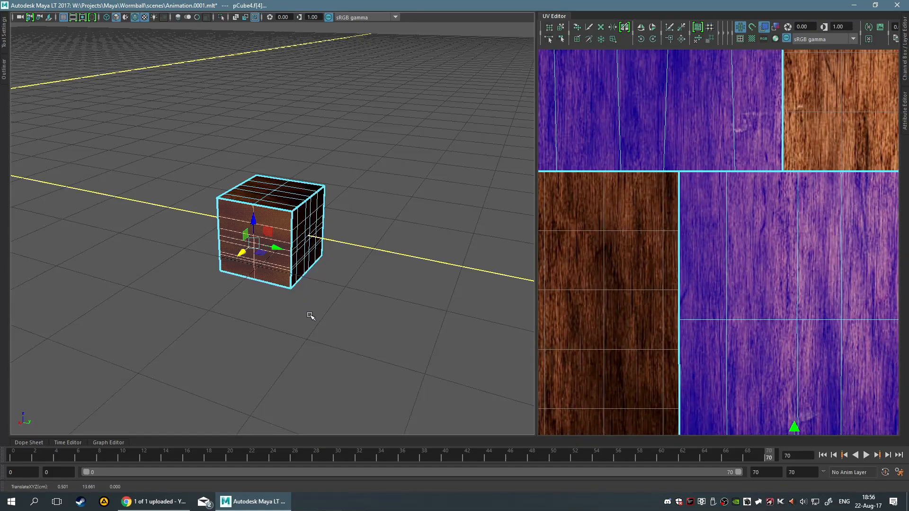
{"action": "right_click_drag", "start_coordinate": [293, 255], "coordinate": [369, 240]}
{"action": "right_click_drag", "start_coordinate": [658, 288], "coordinate": [658, 263]}
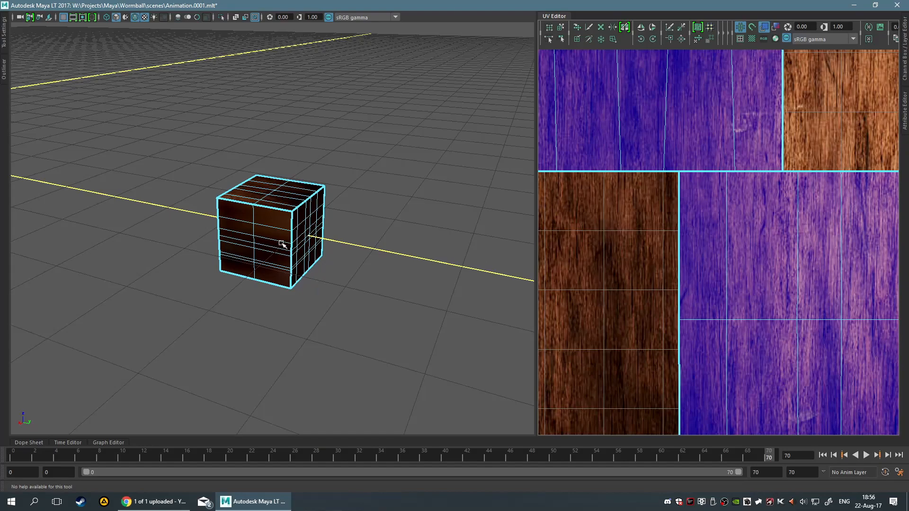
{"action": "key", "text": "F11"}
{"action": "scroll", "coordinate": [289, 248], "scroll_direction": "up", "scroll_amount": 3}
{"action": "key", "text": "F10"}
{"action": "left_click", "coordinate": [311, 242]}
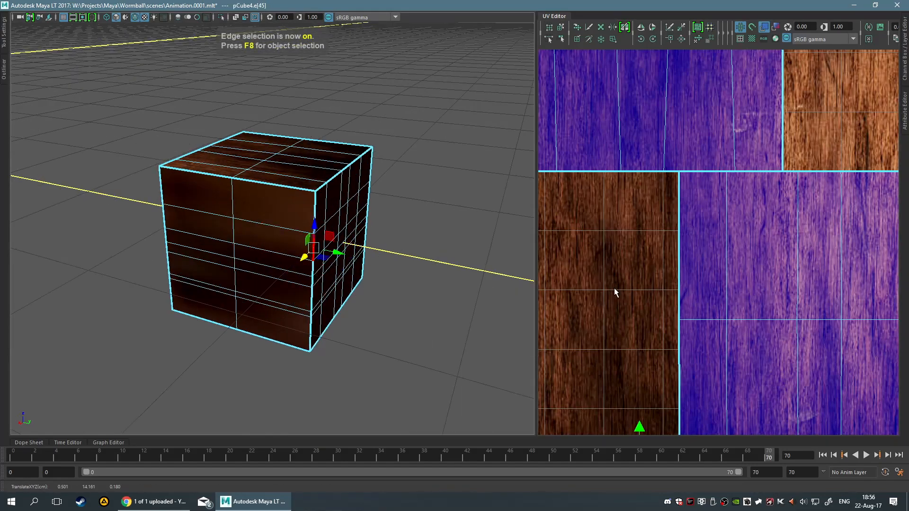
{"action": "scroll", "coordinate": [614, 292], "scroll_direction": "down", "scroll_amount": 3}
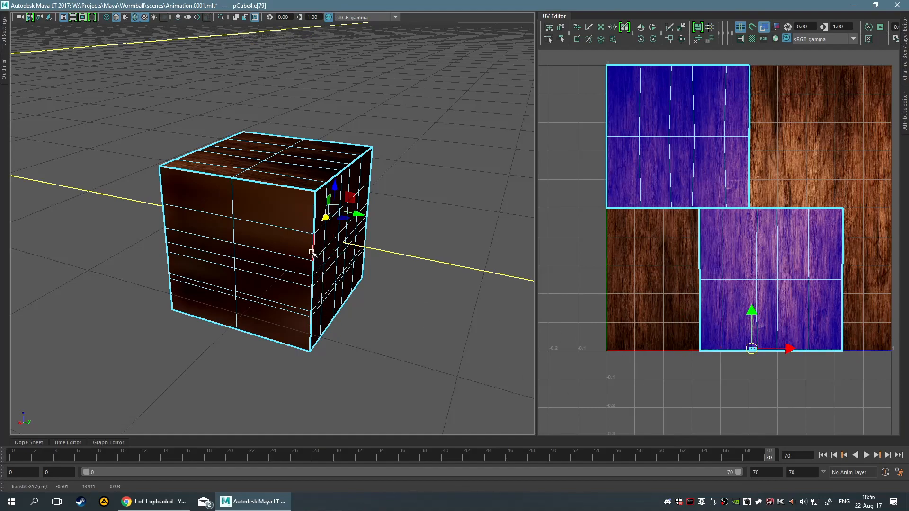
{"action": "double_click", "coordinate": [312, 253]}
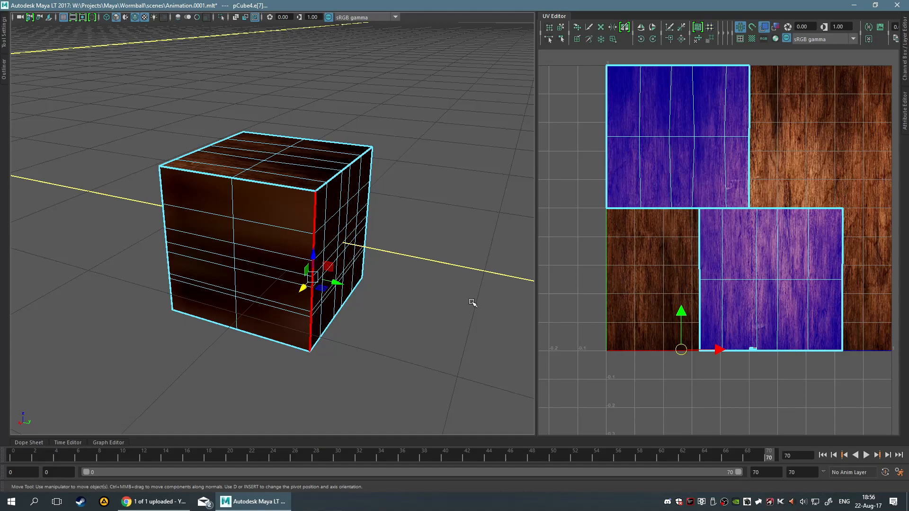
{"action": "left_click", "coordinate": [441, 290]}
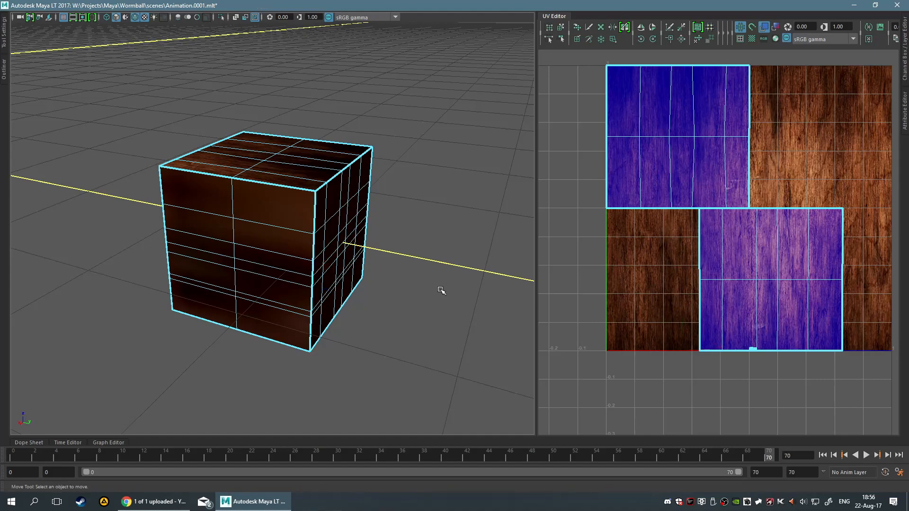
Apply Automatic UV mapping to the cube so each of its sides gets a separate shell
{"action": "scroll", "coordinate": [320, 217], "scroll_direction": "down", "scroll_amount": 3}
{"action": "key", "text": "space"}
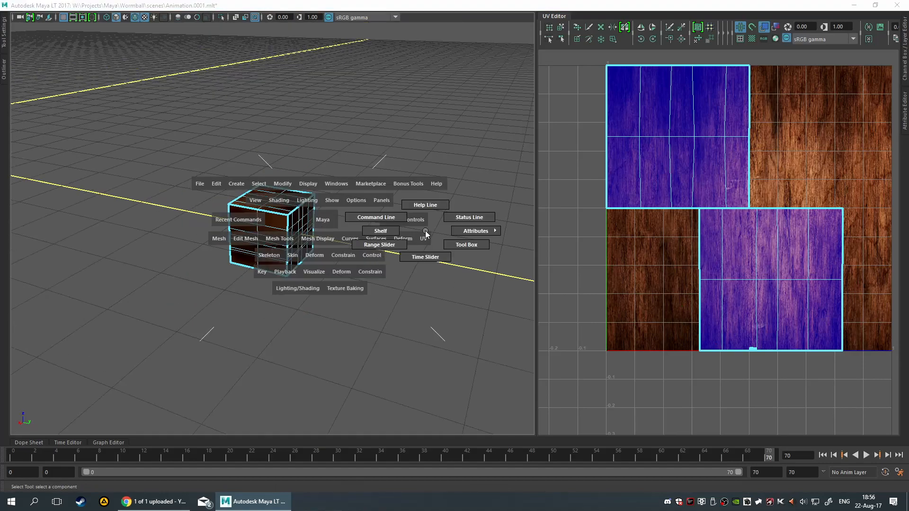
{"action": "left_click", "coordinate": [424, 238]}
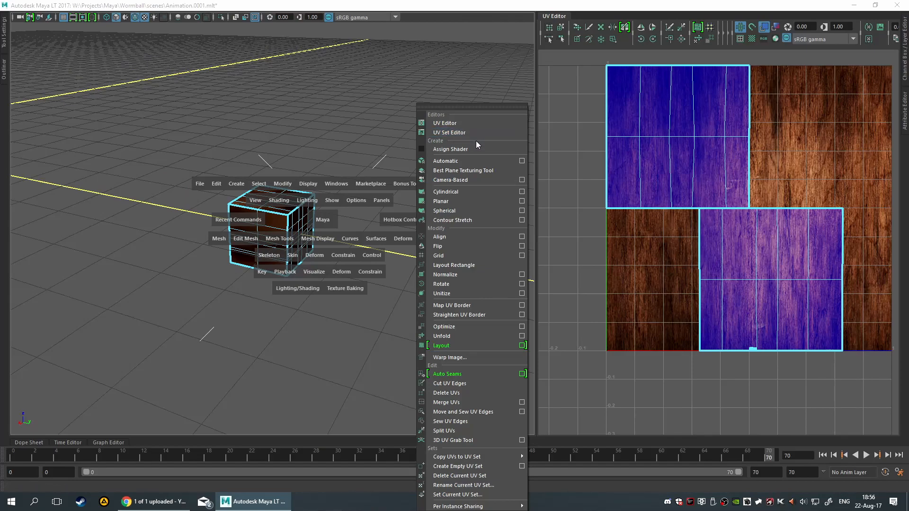
{"action": "left_click", "coordinate": [270, 236]}
{"action": "double_click", "coordinate": [330, 201]}
{"action": "left_click", "coordinate": [291, 220]}
{"action": "key", "text": "space"}
{"action": "left_click", "coordinate": [445, 239]}
{"action": "left_click", "coordinate": [481, 160]}
{"action": "scroll", "coordinate": [693, 186], "scroll_direction": "up", "scroll_amount": 2}
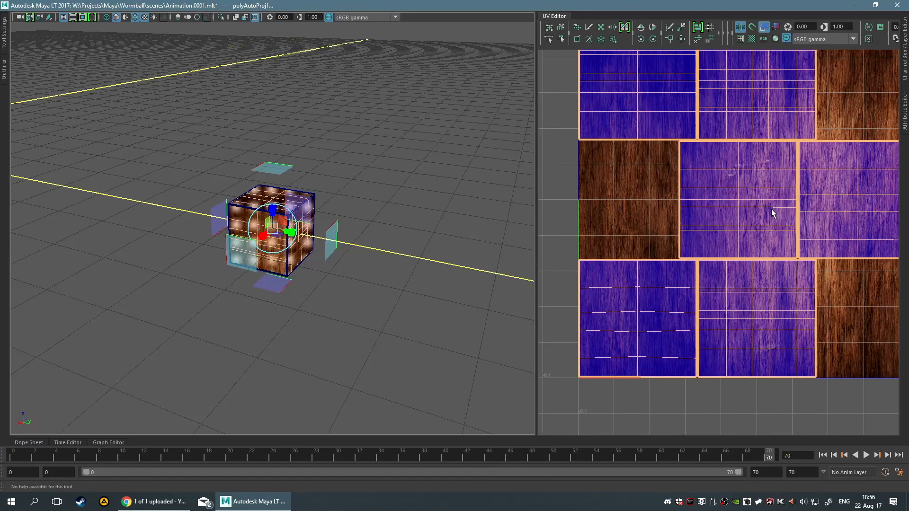
{"action": "scroll", "coordinate": [765, 209], "scroll_direction": "up", "scroll_amount": 4}
{"action": "scroll", "coordinate": [761, 195], "scroll_direction": "down", "scroll_amount": 3}
{"action": "scroll", "coordinate": [757, 209], "scroll_direction": "down", "scroll_amount": 3}
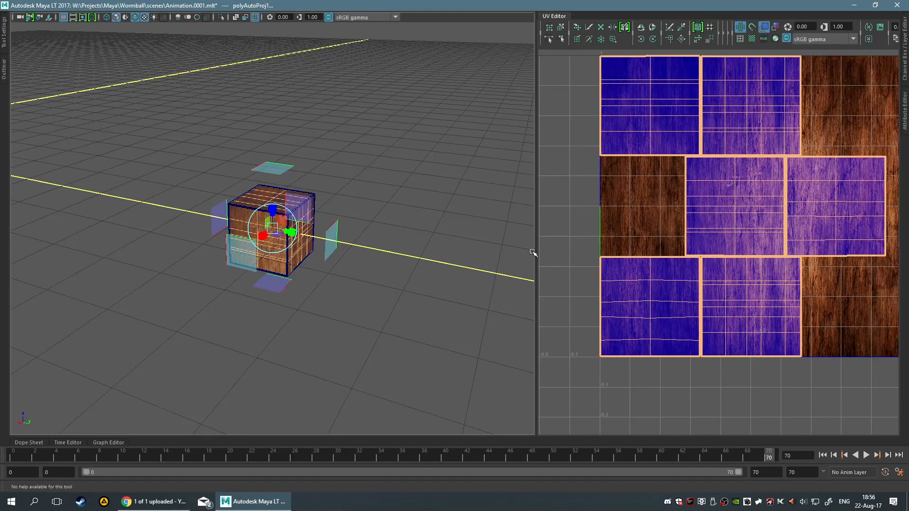
Delete the wood-textured cube and collapse the UV Editor to enlarge the perspective view
{"action": "left_click", "coordinate": [458, 271]}
{"action": "scroll", "coordinate": [432, 226], "scroll_direction": "down", "scroll_amount": 3}
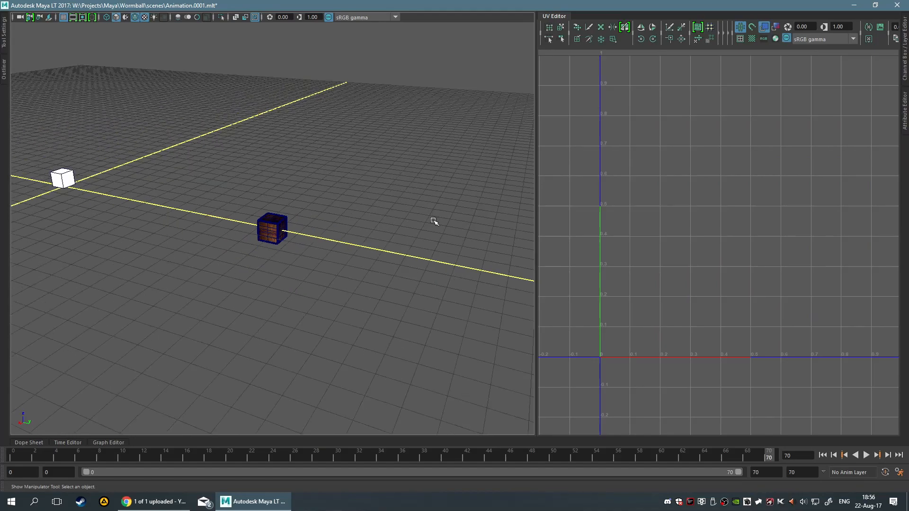
{"action": "left_click", "coordinate": [272, 228]}
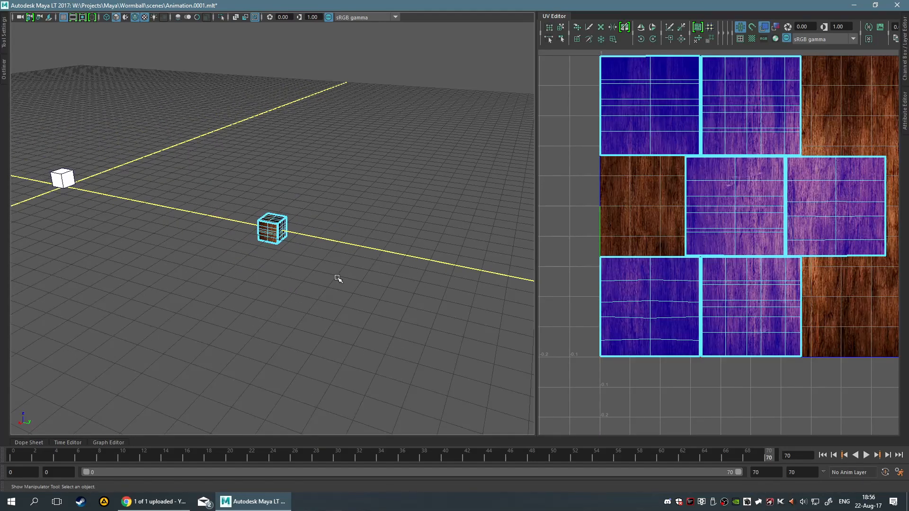
{"action": "left_click", "coordinate": [337, 277]}
{"action": "key", "text": "F8"}
{"action": "key", "text": "Delete"}
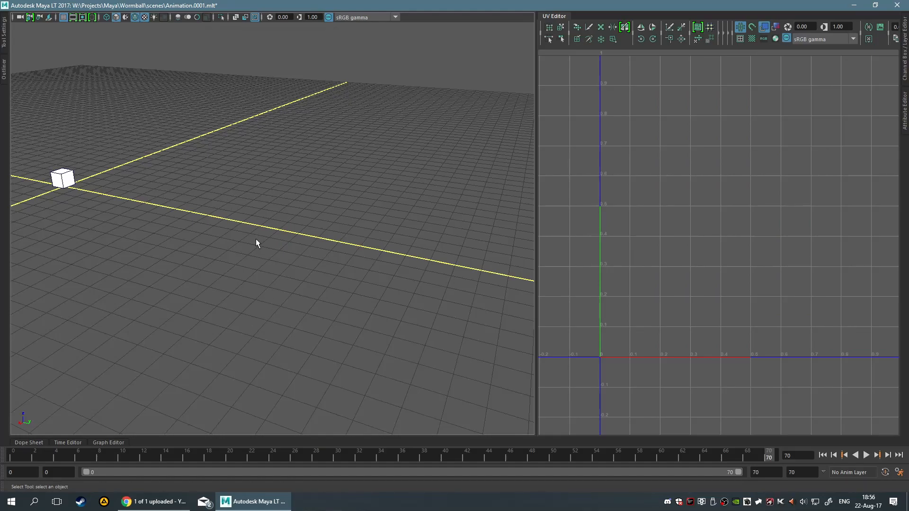
{"action": "left_click_drag", "start_coordinate": [252, 240], "coordinate": [311, 240], "text": "alt"}
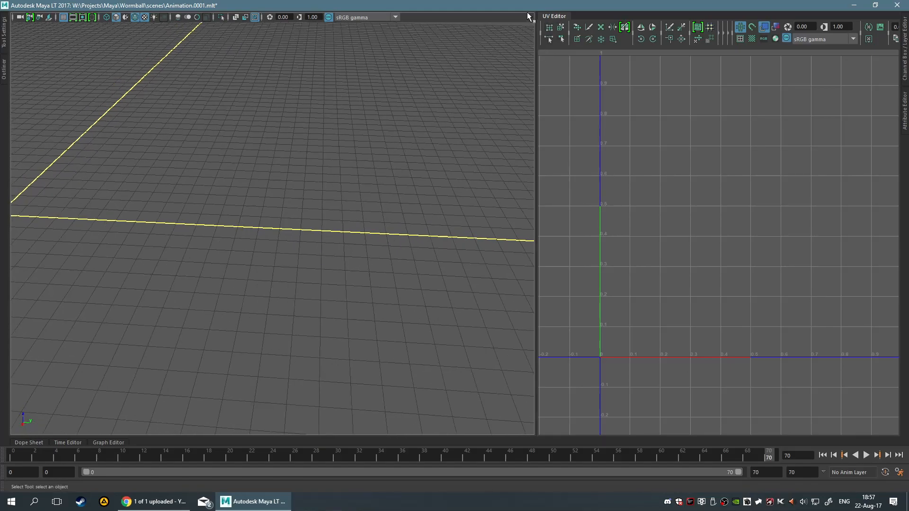
{"action": "left_click", "coordinate": [563, 15]}
Create a polygon cylinder and move it along the Y axis into the empty area of the grid
{"action": "right_click_drag", "start_coordinate": [319, 215], "coordinate": [250, 217], "text": "shift"}
{"action": "key", "text": "e"}
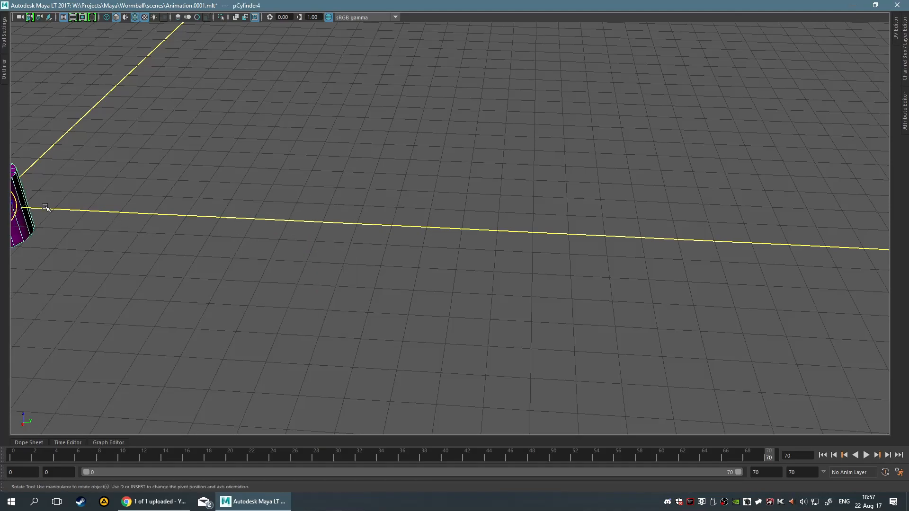
{"action": "scroll", "coordinate": [57, 209], "scroll_direction": "down", "scroll_amount": 5}
{"action": "key", "text": "w"}
{"action": "left_click_drag", "start_coordinate": [257, 219], "coordinate": [489, 231]}
{"action": "scroll", "coordinate": [592, 266], "scroll_direction": "up", "scroll_amount": 2}
{"action": "left_click_drag", "start_coordinate": [592, 237], "coordinate": [682, 195], "text": "alt"}
{"action": "scroll", "coordinate": [629, 233], "scroll_direction": "up", "scroll_amount": 5}
Isolate the new polygon cylinder in the front view, with empty grid space around it
{"action": "key", "text": "space"}
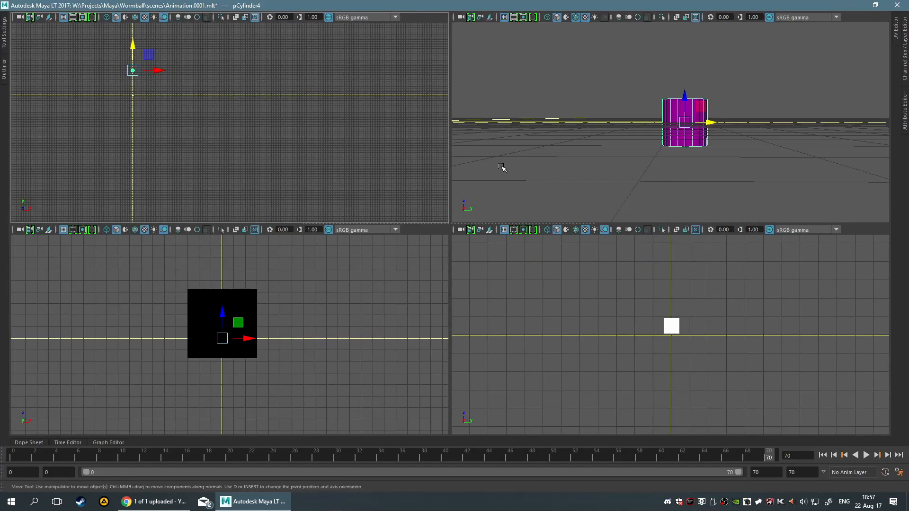
{"action": "key", "text": "space"}
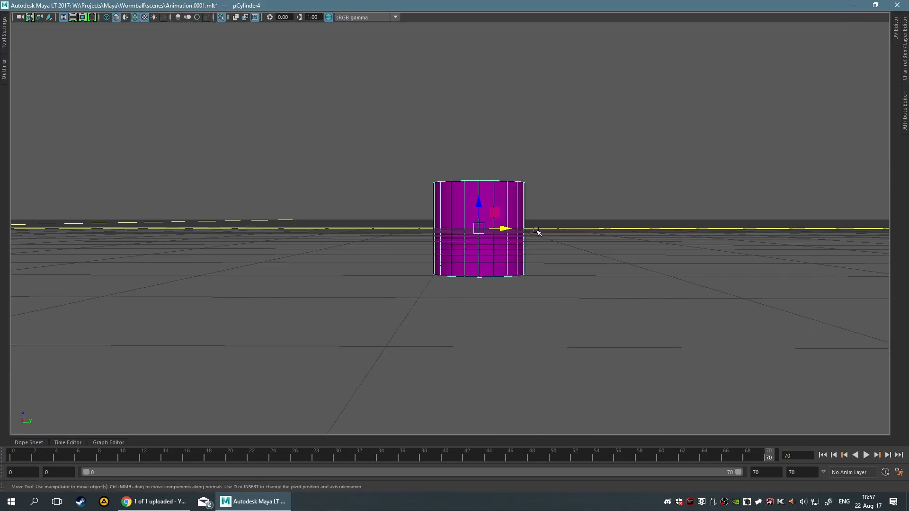
{"action": "key", "text": "space"}
{"action": "key", "text": "space"}
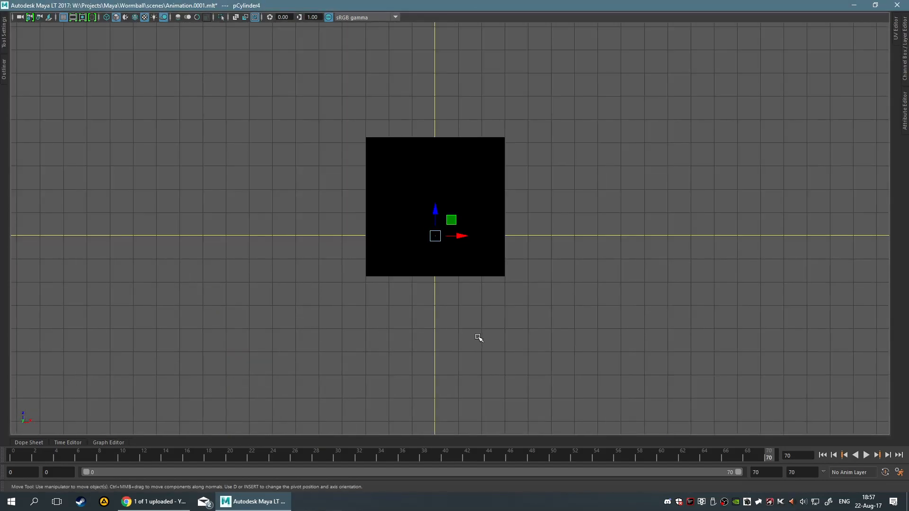
{"action": "key", "text": "f"}
{"action": "key", "text": "ctrl+1"}
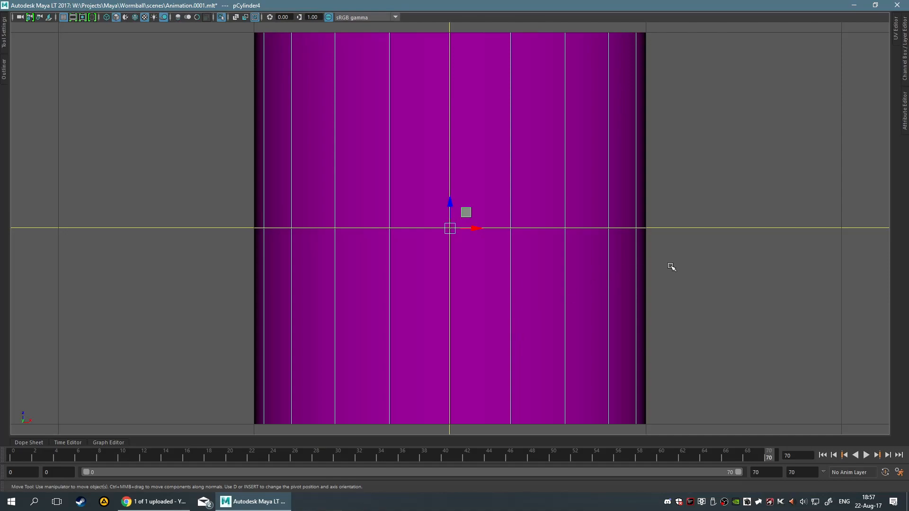
{"action": "right_click_drag", "start_coordinate": [669, 265], "coordinate": [626, 226], "text": "alt"}
{"action": "left_click", "coordinate": [605, 211]}
{"action": "middle_click_drag", "start_coordinate": [605, 211], "coordinate": [522, 210], "text": "alt"}
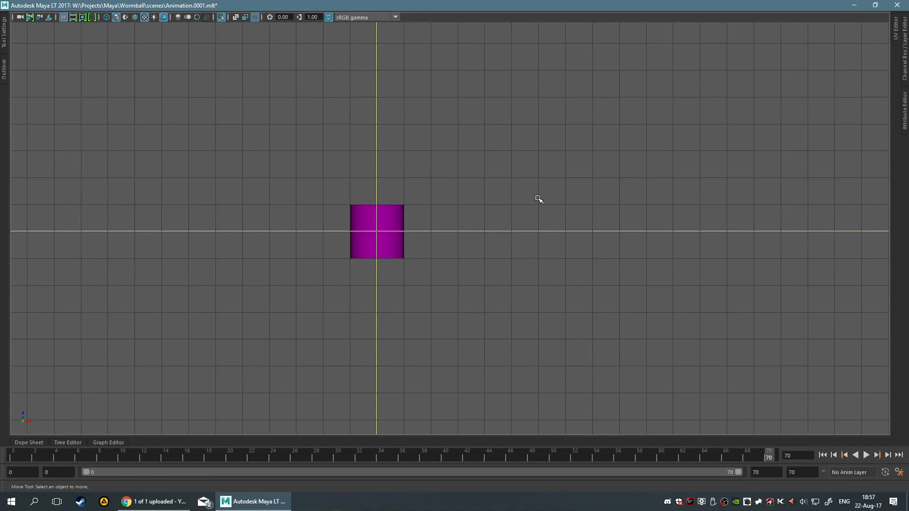
Try to draw an EP curve in the front view, rising from above the cylinder and bending toward positive X
{"action": "key", "text": "g"}
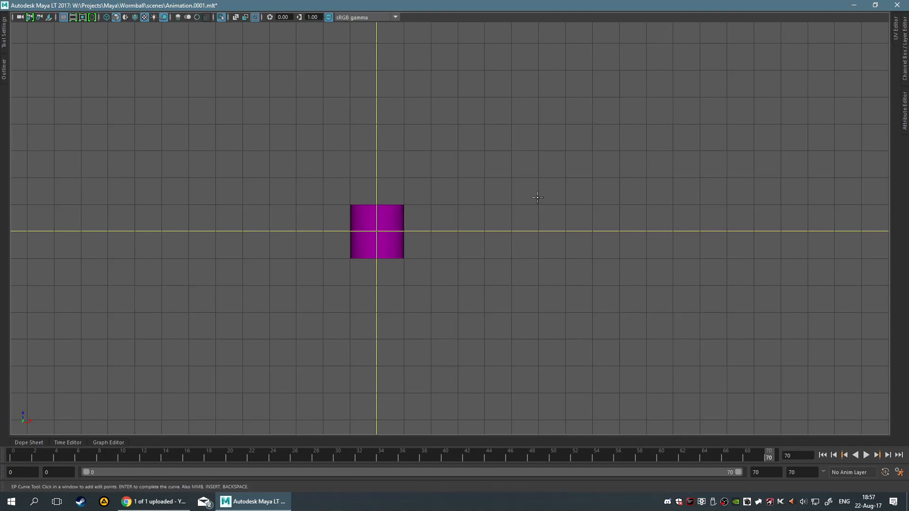
{"action": "middle_click_drag", "start_coordinate": [423, 192], "coordinate": [450, 256], "text": "alt"}
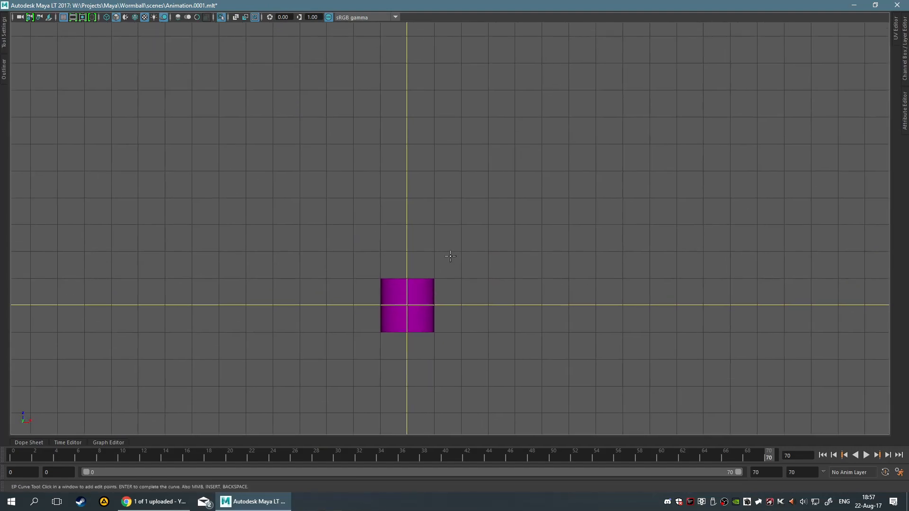
{"action": "left_click", "coordinate": [407, 271]}
{"action": "middle_click_drag", "start_coordinate": [465, 233], "coordinate": [456, 284], "text": "alt"}
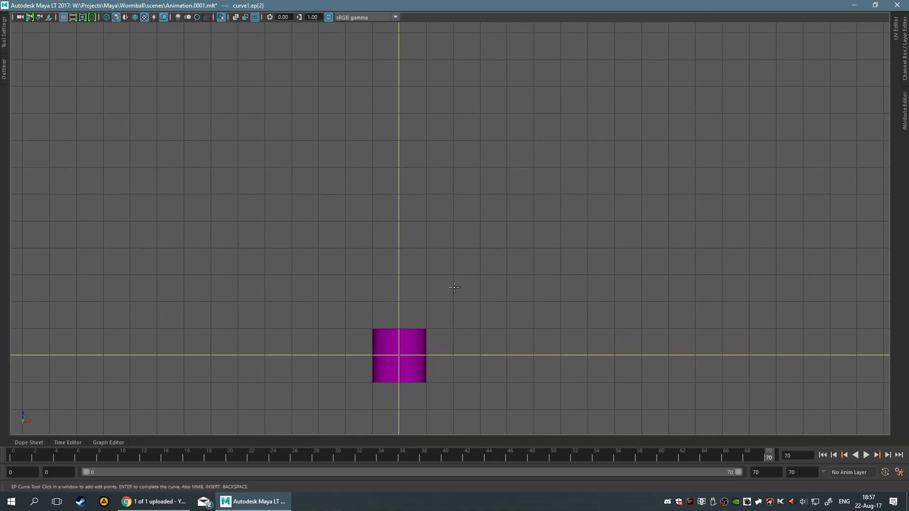
{"action": "left_click", "coordinate": [401, 244]}
{"action": "left_click", "coordinate": [408, 191]}
{"action": "left_click", "coordinate": [697, 106]}
{"action": "key", "text": "w"}
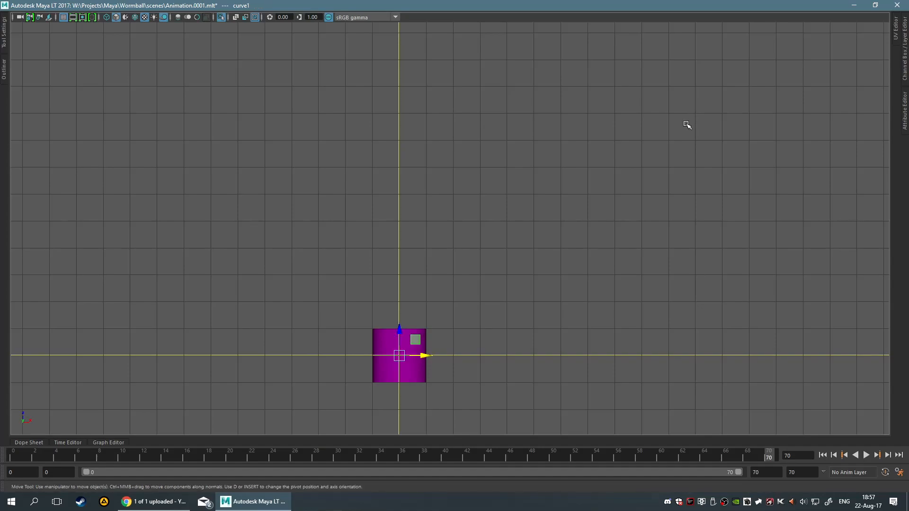
Select curve1 in the perspective view, move it along the Y axis toward the cylinder, and delete it
{"action": "left_click", "coordinate": [423, 376]}
{"action": "key", "text": "space"}
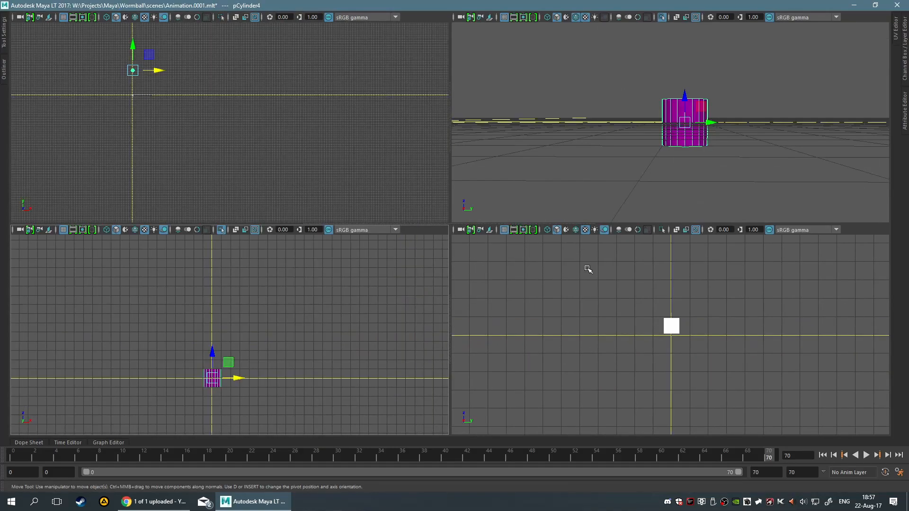
{"action": "key", "text": "space"}
{"action": "left_click_drag", "start_coordinate": [687, 160], "coordinate": [617, 234], "text": "alt"}
{"action": "left_click", "coordinate": [2, 70]}
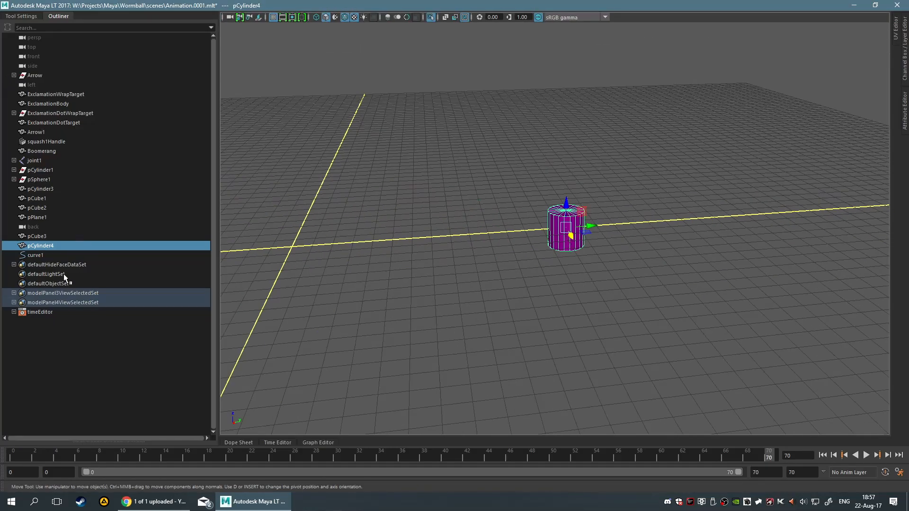
{"action": "left_click", "coordinate": [58, 255]}
{"action": "key", "text": "f"}
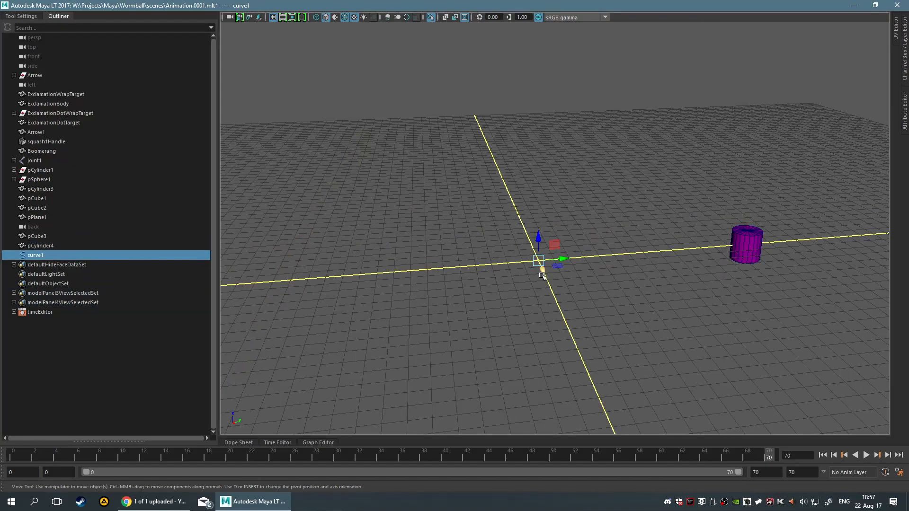
{"action": "left_click_drag", "start_coordinate": [562, 261], "coordinate": [726, 248]}
{"action": "key", "text": "f"}
{"action": "scroll", "coordinate": [663, 294], "scroll_direction": "up", "scroll_amount": 6}
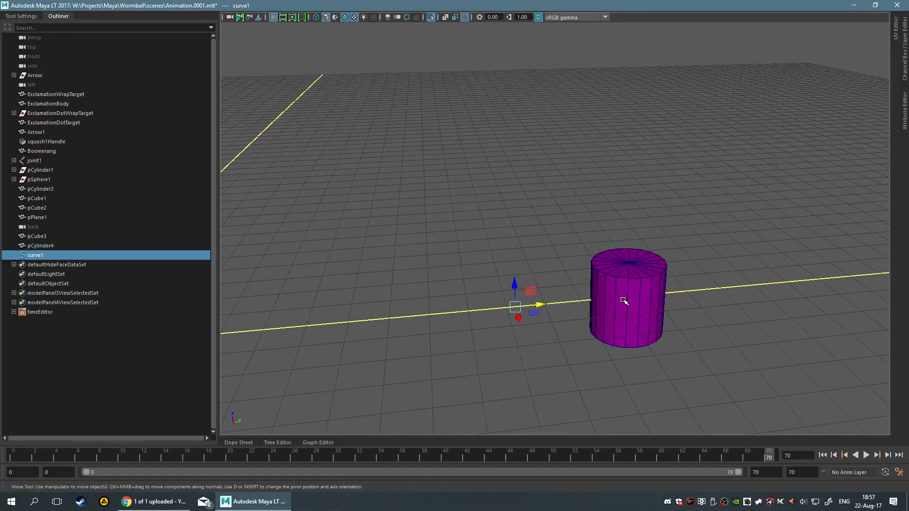
{"action": "scroll", "coordinate": [541, 322], "scroll_direction": "down", "scroll_amount": 8}
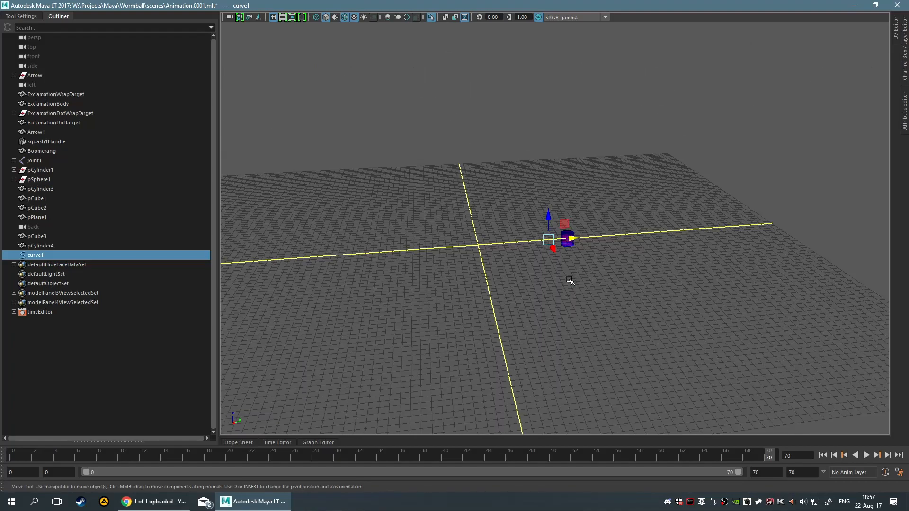
{"action": "key", "text": "Delete"}
{"action": "scroll", "coordinate": [571, 261], "scroll_direction": "up", "scroll_amount": 3}
Draw a CV curve in the front view, starting just above the cylinder and winding upward toward positive X
{"action": "key", "text": "space"}
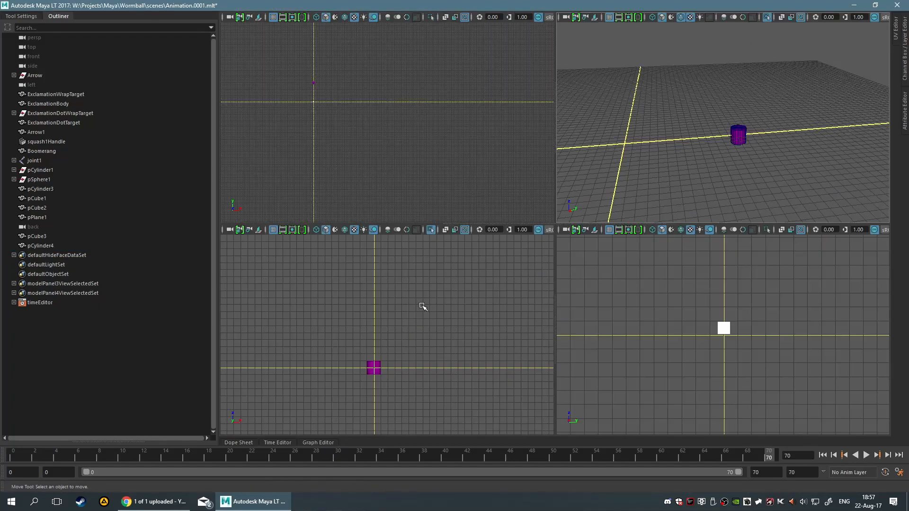
{"action": "key", "text": "space"}
{"action": "key", "text": "space"}
{"action": "left_click", "coordinate": [406, 195]}
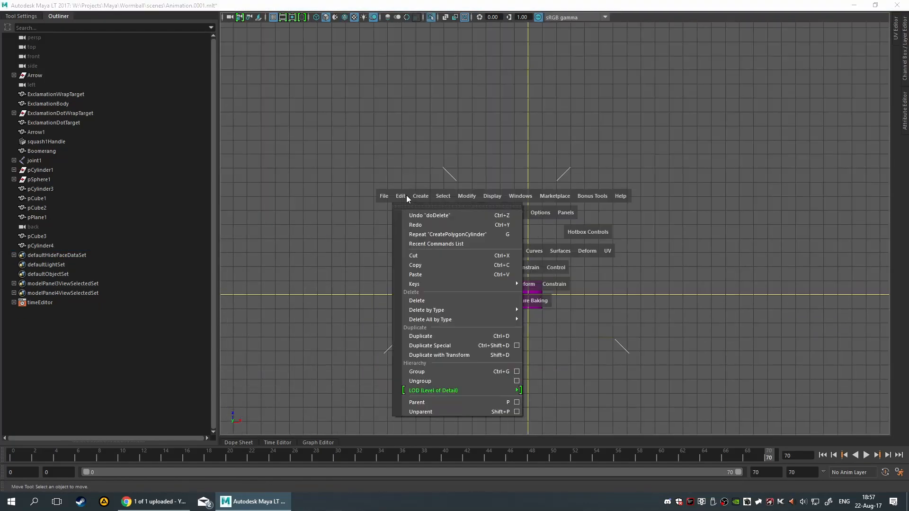
{"action": "left_click_drag", "start_coordinate": [423, 192], "coordinate": [433, 202]}
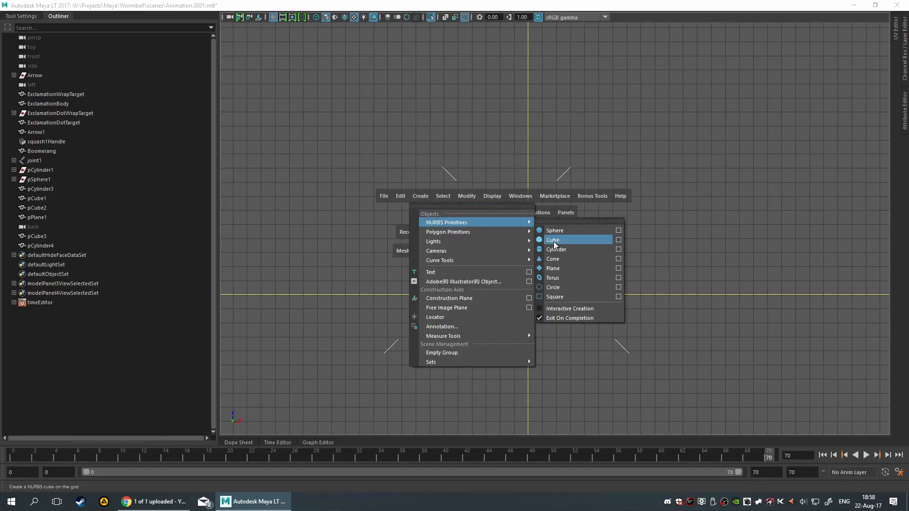
{"action": "mouse_move", "coordinate": [469, 235]}
{"action": "mouse_move", "coordinate": [484, 262]}
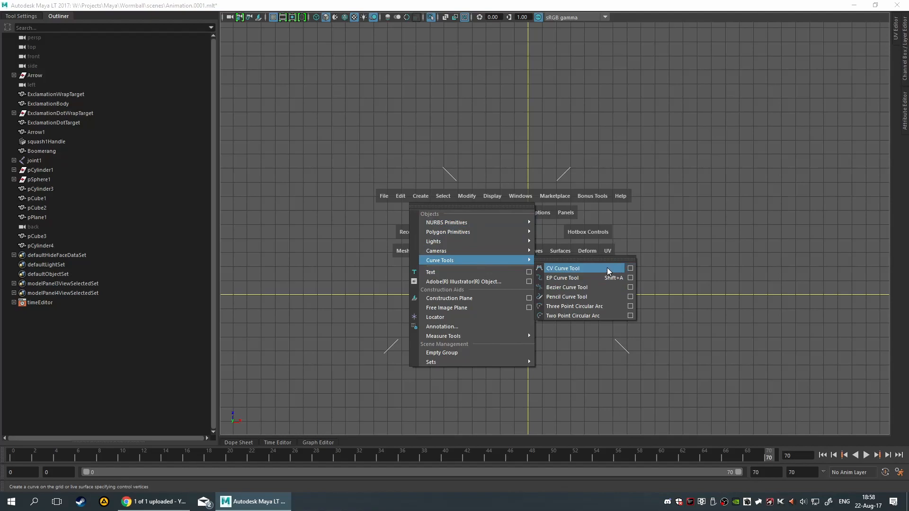
{"action": "left_click", "coordinate": [609, 269]}
{"action": "scroll", "coordinate": [492, 258], "scroll_direction": "up", "scroll_amount": 5}
{"action": "left_click", "coordinate": [492, 258]}
{"action": "left_click", "coordinate": [531, 159]}
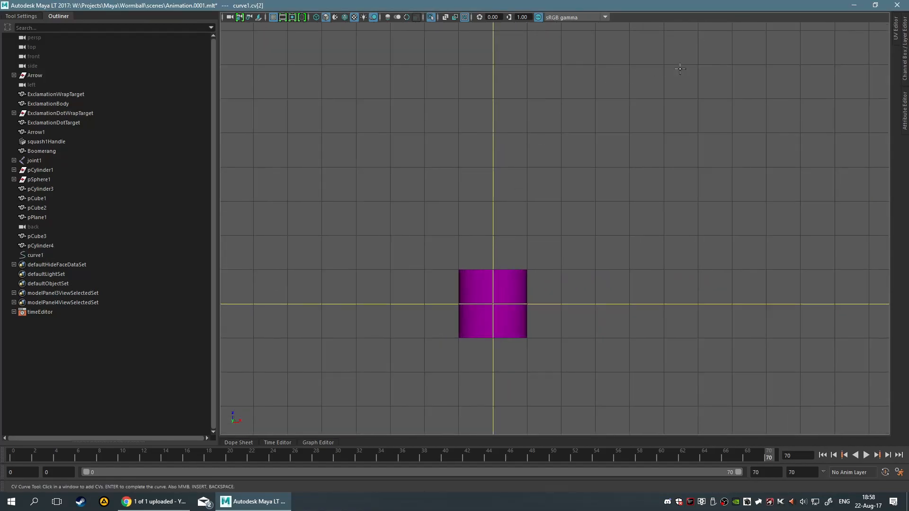
{"action": "scroll", "coordinate": [673, 67], "scroll_direction": "down", "scroll_amount": 5}
{"action": "left_click", "coordinate": [674, 66]}
{"action": "left_click", "coordinate": [803, 52]}
{"action": "scroll", "coordinate": [803, 52], "scroll_direction": "down", "scroll_amount": 3}
{"action": "middle_click_drag", "start_coordinate": [803, 52], "coordinate": [727, 134], "text": "alt"}
{"action": "left_click", "coordinate": [748, 90]}
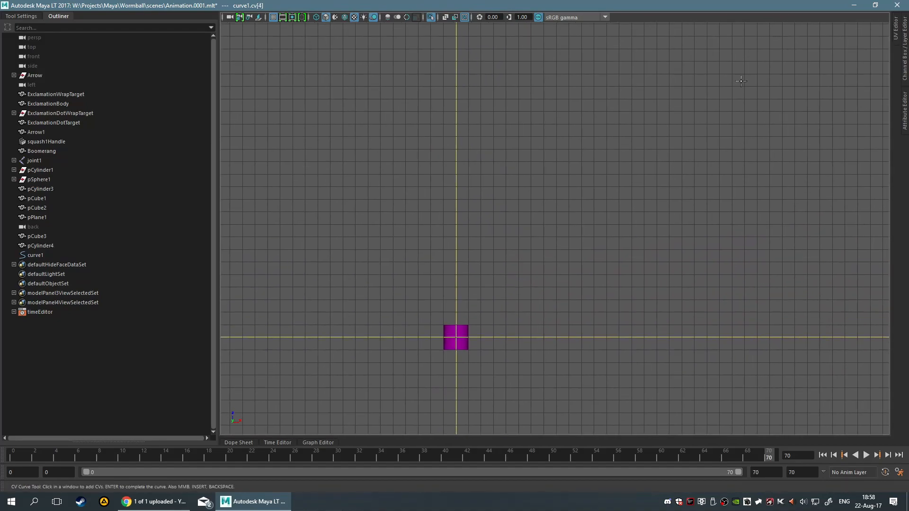
{"action": "key", "text": "Return"}
{"action": "key", "text": "w"}
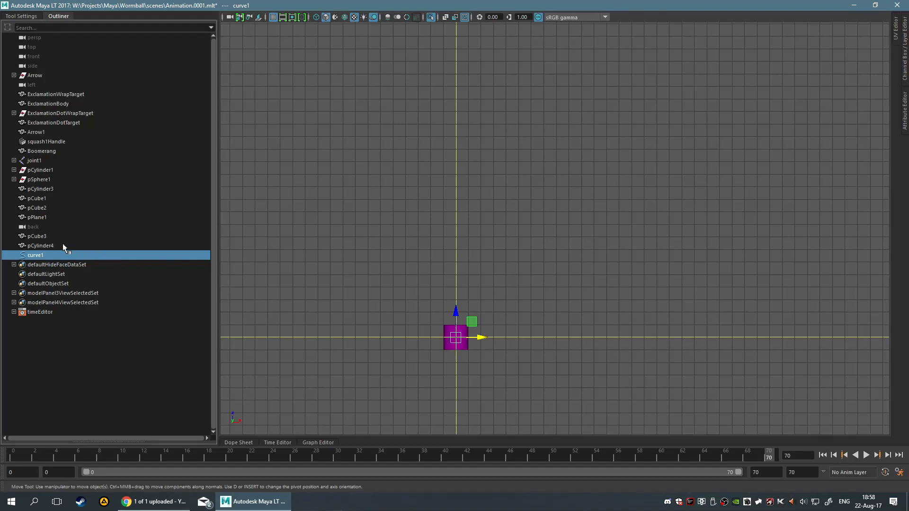
Try to extrude the whole cylinder along curve1, then undo the extrusion
{"action": "left_click", "coordinate": [445, 342], "text": "shift"}
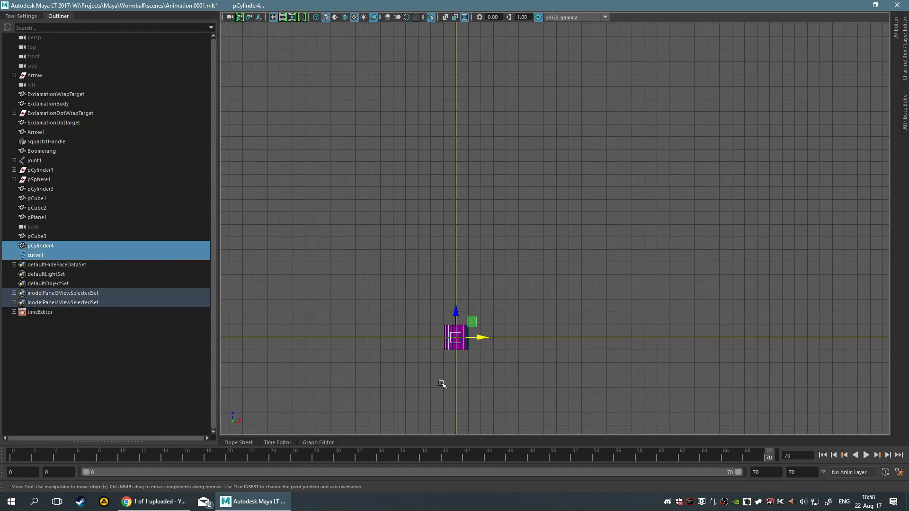
{"action": "key", "text": "ctrl+e"}
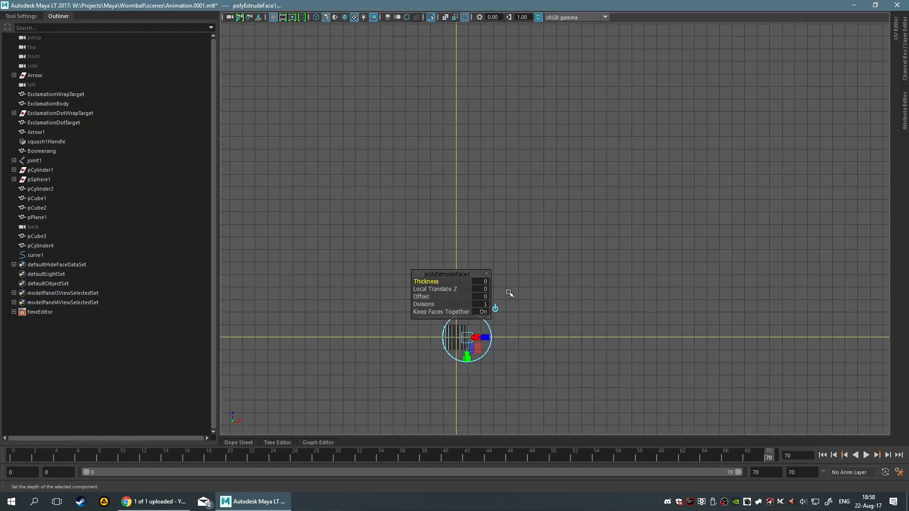
{"action": "key", "text": "space"}
{"action": "key", "text": "space"}
{"action": "left_click_drag", "start_coordinate": [702, 203], "coordinate": [594, 78], "text": "alt"}
{"action": "left_click", "coordinate": [649, 270]}
{"action": "key", "text": "ctrl+z"}
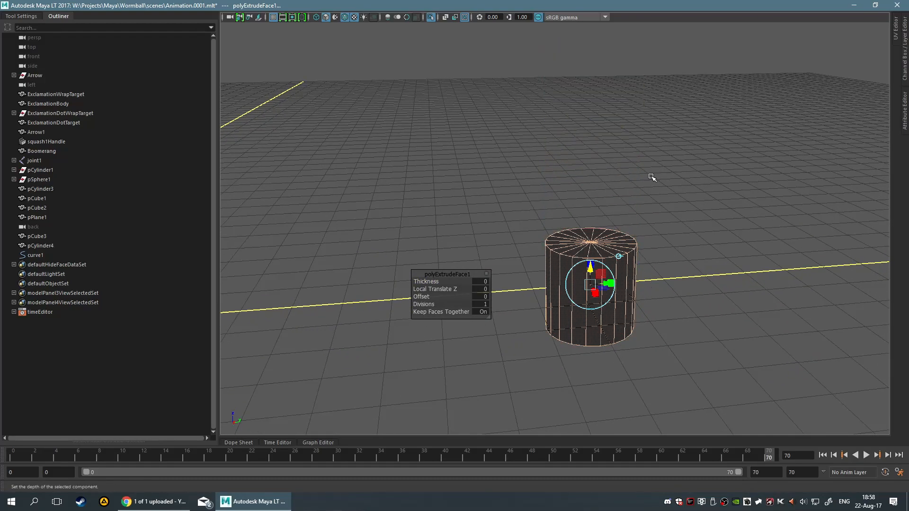
{"action": "key", "text": "ctrl+z"}
{"action": "left_click", "coordinate": [661, 203]}
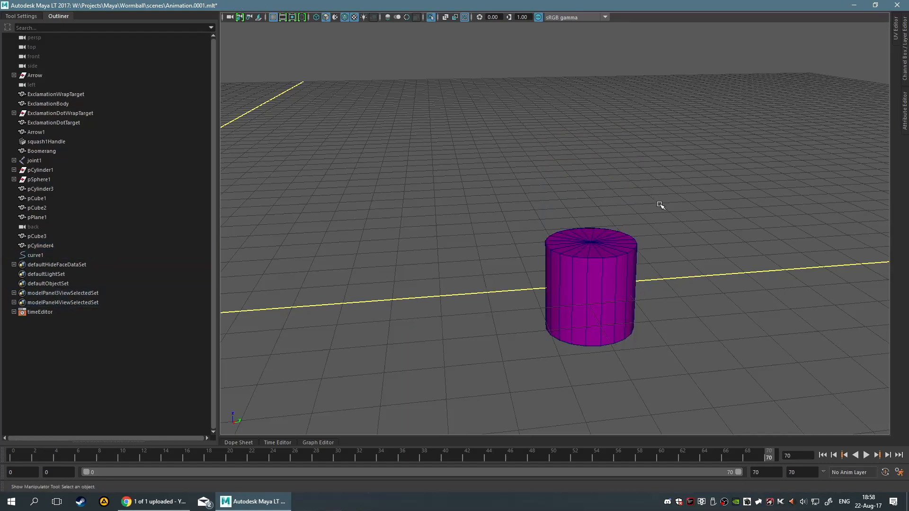
Select all the top cap faces of the cylinder and add curve1 to the selection
{"action": "left_click_drag", "start_coordinate": [451, 205], "coordinate": [365, 251], "text": "alt"}
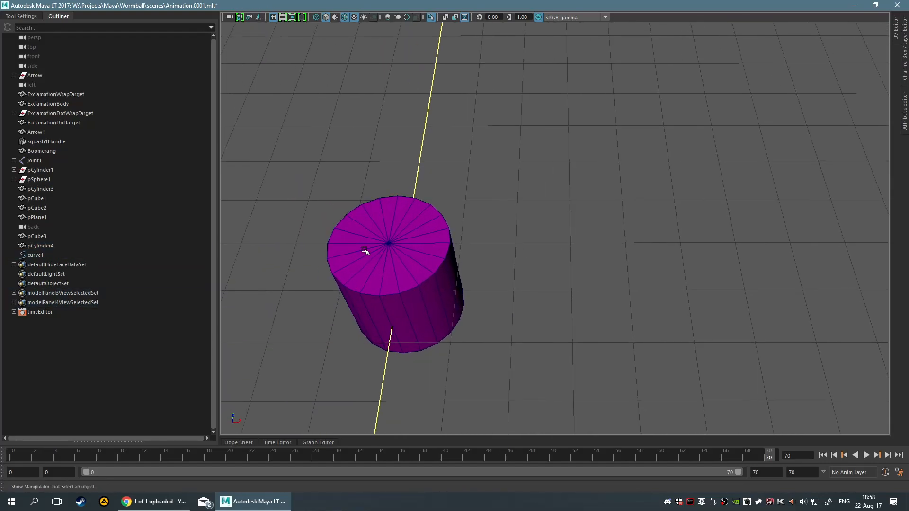
{"action": "left_click", "coordinate": [373, 249]}
{"action": "left_click", "coordinate": [299, 208]}
{"action": "middle_click_drag", "start_coordinate": [303, 203], "coordinate": [344, 209], "text": "alt"}
{"action": "left_click", "coordinate": [408, 246]}
{"action": "key", "text": "F11"}
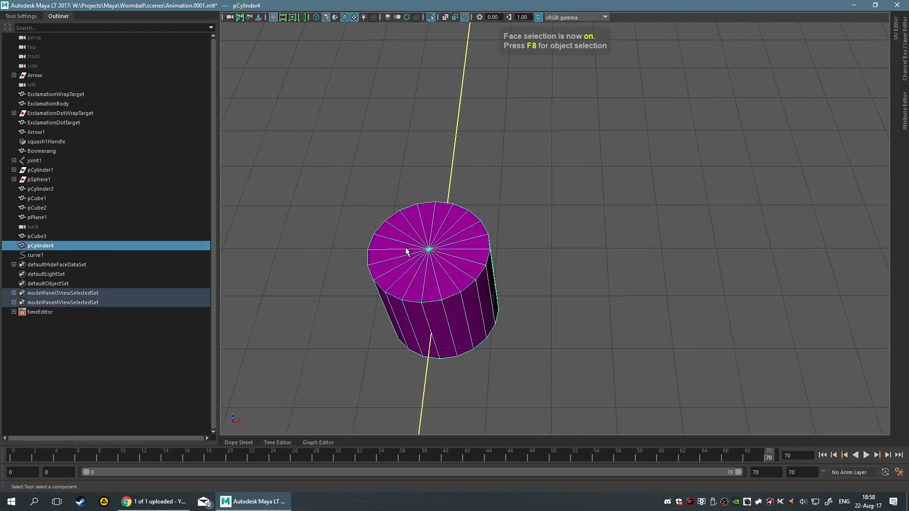
{"action": "left_click", "coordinate": [572, 254]}
{"action": "mouse_move", "coordinate": [396, 246]}
{"action": "left_mouse_down"}
{"action": "mouse_move", "coordinate": [390, 226]}
{"action": "mouse_move", "coordinate": [454, 258]}
{"action": "mouse_move", "coordinate": [381, 262]}
{"action": "left_mouse_up"}
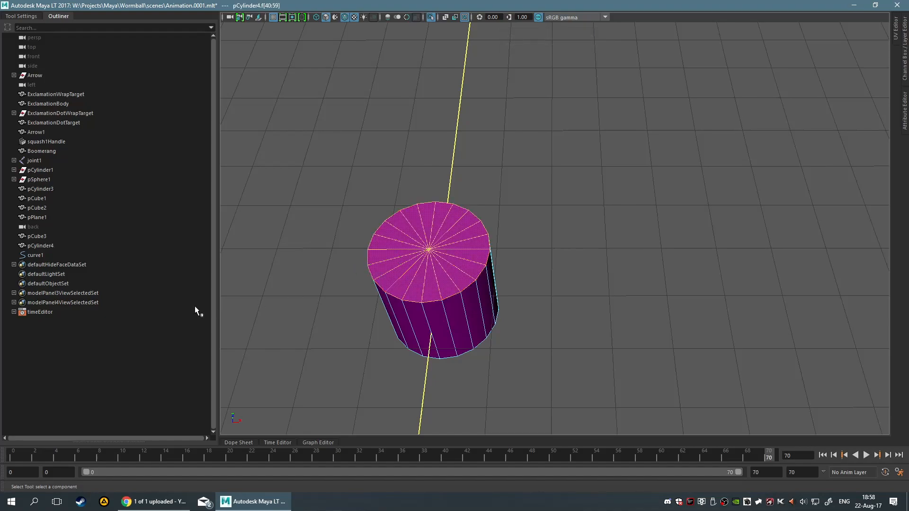
{"action": "left_click", "coordinate": [32, 256]}
Extrude the cylinder's top cap faces along curve1 with 25 divisions
{"action": "right_click_drag", "start_coordinate": [433, 263], "coordinate": [436, 280]}
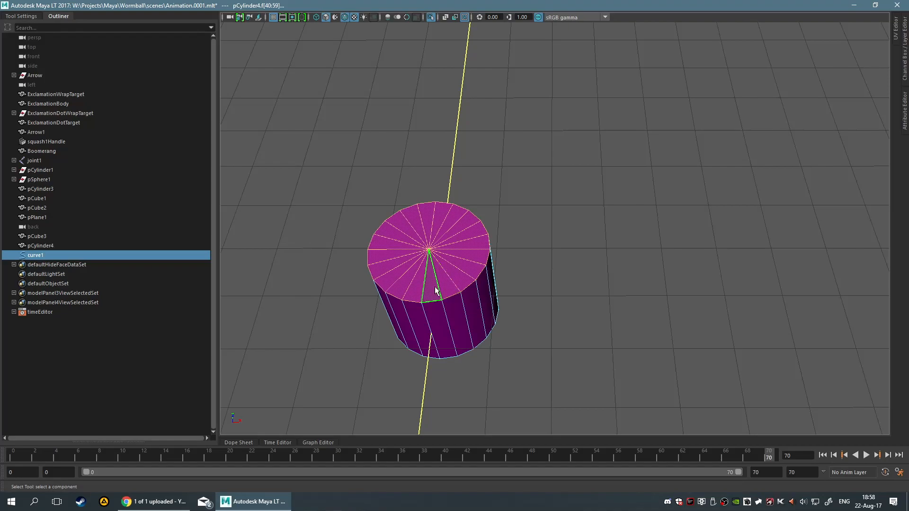
{"action": "scroll", "coordinate": [561, 203], "scroll_direction": "down", "scroll_amount": 2}
{"action": "key", "text": "ctrl+e"}
{"action": "left_click_drag", "start_coordinate": [575, 263], "coordinate": [492, 221], "text": "alt"}
{"action": "scroll", "coordinate": [493, 221], "scroll_direction": "down", "scroll_amount": 12}
{"action": "middle_click_drag", "start_coordinate": [463, 223], "coordinate": [470, 253], "text": "alt"}
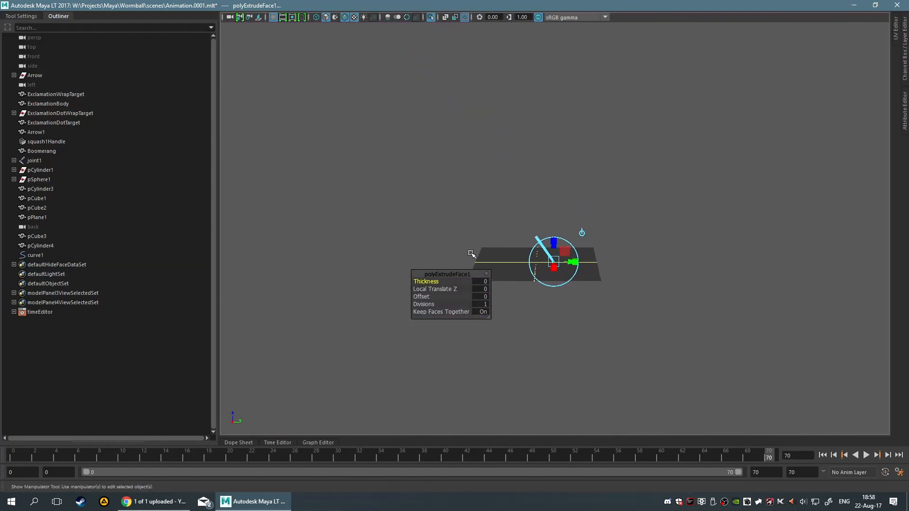
{"action": "scroll", "coordinate": [580, 262], "scroll_direction": "up", "scroll_amount": 8}
{"action": "middle_click_drag", "start_coordinate": [538, 254], "coordinate": [525, 189], "text": "alt"}
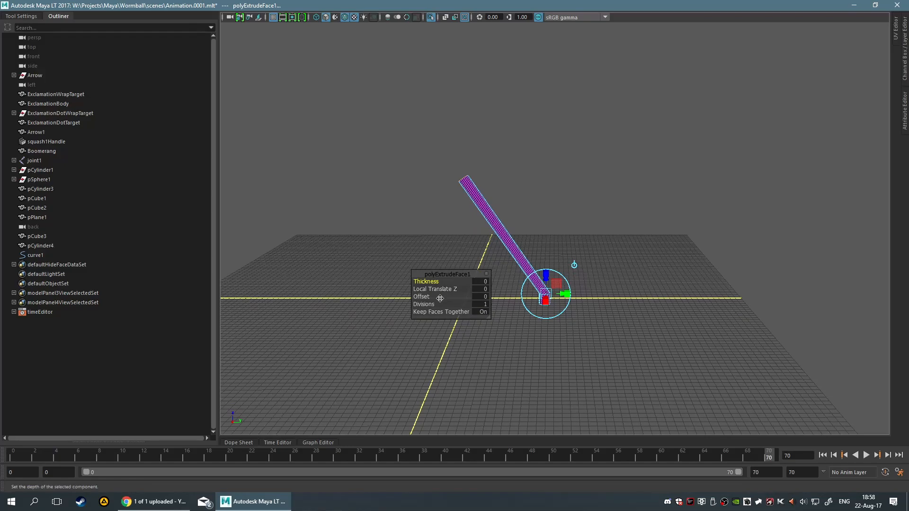
{"action": "left_click_drag", "start_coordinate": [426, 305], "coordinate": [547, 301]}
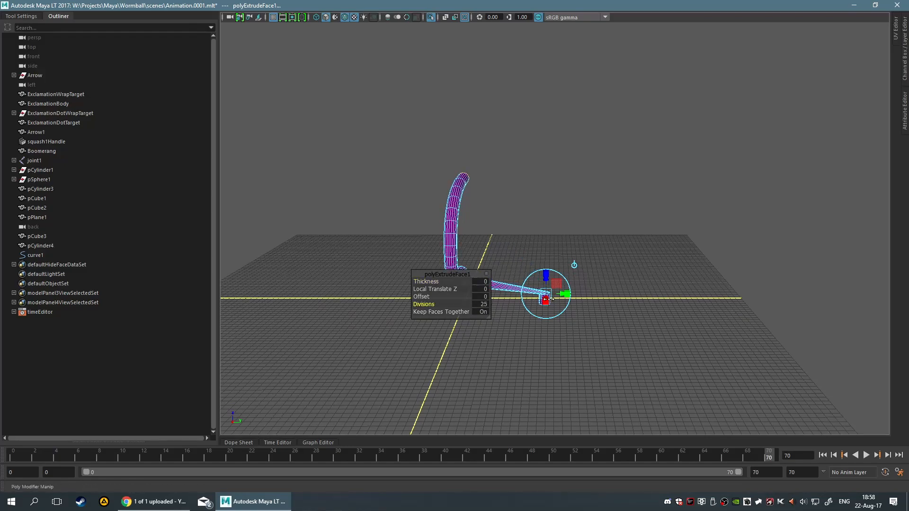
Examine the bends of the extruded tube and its junction with the cylinder from several angles
{"action": "left_click_drag", "start_coordinate": [576, 214], "coordinate": [478, 219], "text": "alt"}
{"action": "scroll", "coordinate": [613, 217], "scroll_direction": "up", "scroll_amount": 7}
{"action": "left_click_drag", "start_coordinate": [545, 218], "coordinate": [625, 212], "text": "alt"}
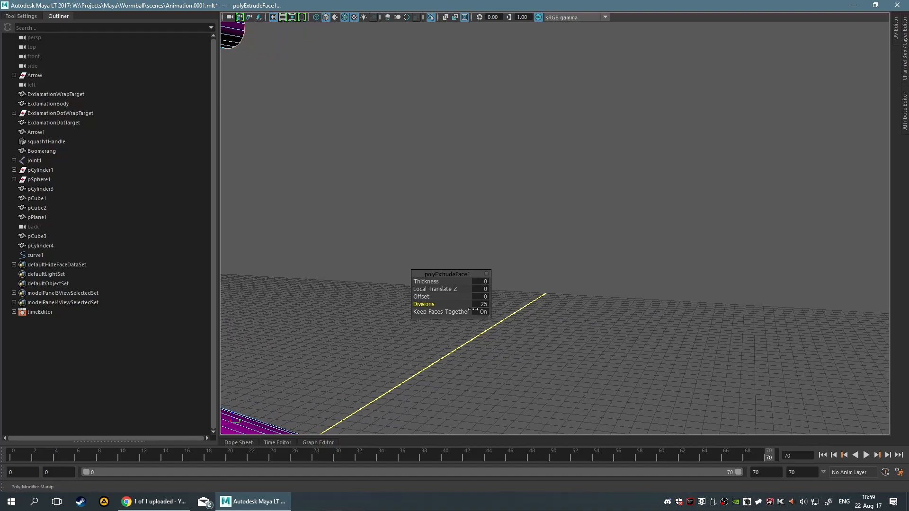
{"action": "scroll", "coordinate": [581, 294], "scroll_direction": "down", "scroll_amount": 8}
{"action": "scroll", "coordinate": [603, 248], "scroll_direction": "up", "scroll_amount": 6}
{"action": "middle_click_drag", "start_coordinate": [579, 290], "coordinate": [684, 192], "text": "alt"}
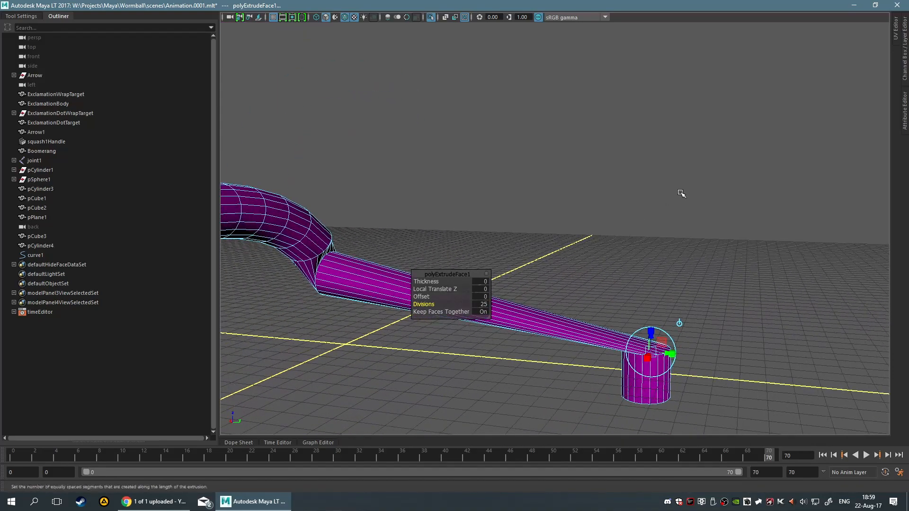
{"action": "left_click_drag", "start_coordinate": [670, 352], "coordinate": [351, 256]}
{"action": "key", "text": "q"}
{"action": "left_click_drag", "start_coordinate": [438, 230], "coordinate": [360, 203], "text": "alt"}
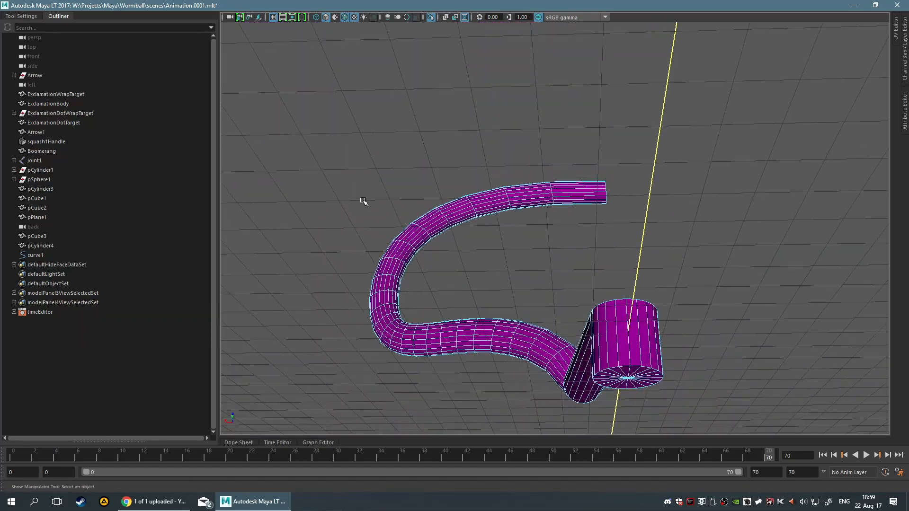
Return to object selection and select the extruded tube
{"action": "middle_click_drag", "start_coordinate": [393, 203], "coordinate": [511, 340], "text": "alt"}
{"action": "left_click_drag", "start_coordinate": [512, 341], "coordinate": [555, 376], "text": "alt"}
{"action": "middle_click_drag", "start_coordinate": [531, 283], "coordinate": [566, 318], "text": "alt"}
{"action": "scroll", "coordinate": [500, 270], "scroll_direction": "up", "scroll_amount": 4}
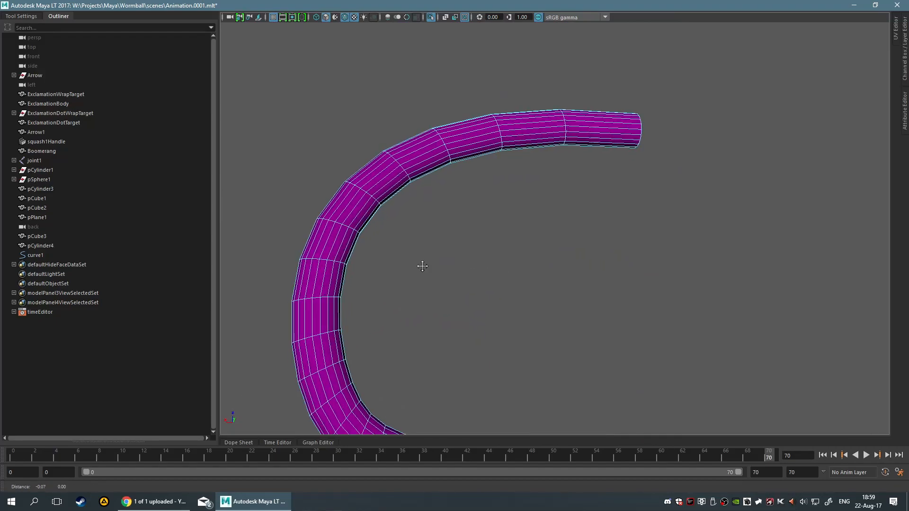
{"action": "middle_click_drag", "start_coordinate": [413, 266], "coordinate": [434, 251], "text": "alt"}
{"action": "scroll", "coordinate": [432, 268], "scroll_direction": "up", "scroll_amount": 1}
{"action": "middle_click_drag", "start_coordinate": [584, 177], "coordinate": [600, 169], "text": "alt"}
{"action": "key", "text": "F8"}
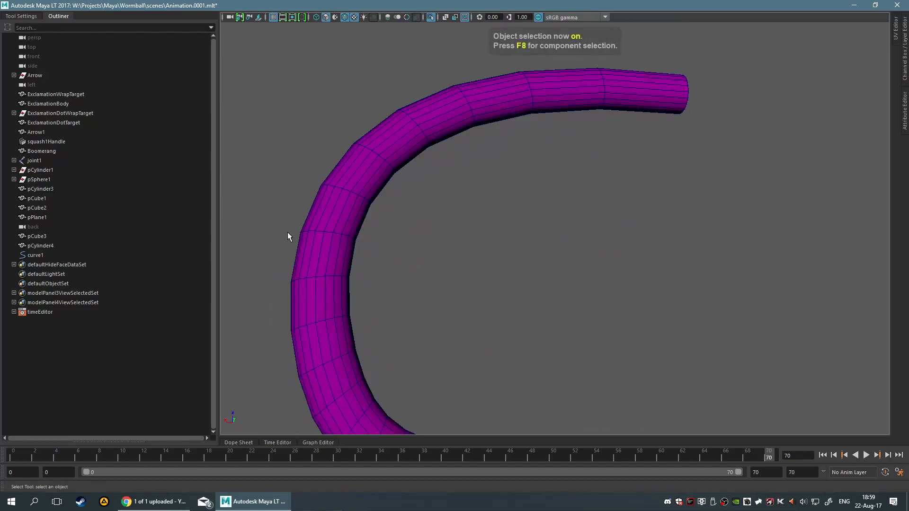
{"action": "left_click_drag", "start_coordinate": [288, 232], "coordinate": [388, 274]}
{"action": "scroll", "coordinate": [417, 280], "scroll_direction": "down", "scroll_amount": 6}
{"action": "left_click_drag", "start_coordinate": [379, 206], "coordinate": [483, 204], "text": "alt"}
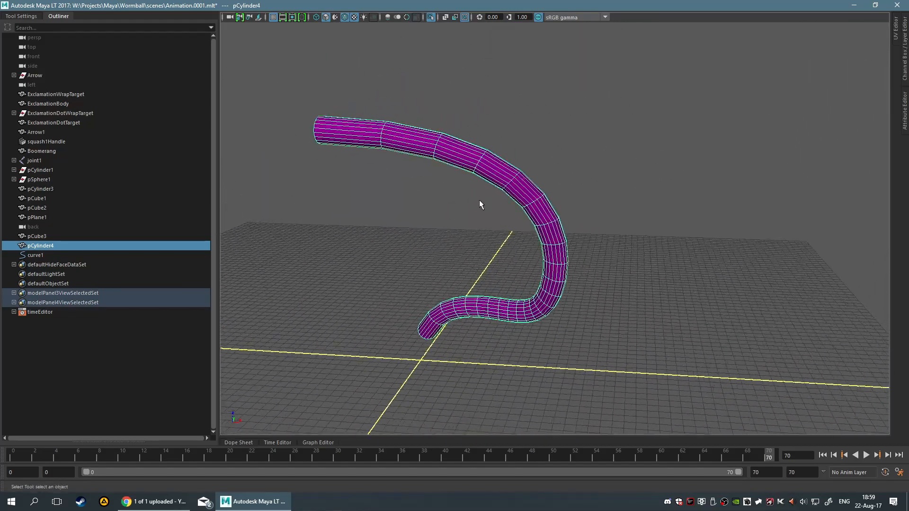
Try moving curve1 to see its effect on the extruded tube, and undo the moves
{"action": "left_click", "coordinate": [37, 258]}
{"action": "key", "text": "w"}
{"action": "left_click_drag", "start_coordinate": [422, 335], "coordinate": [432, 219]}
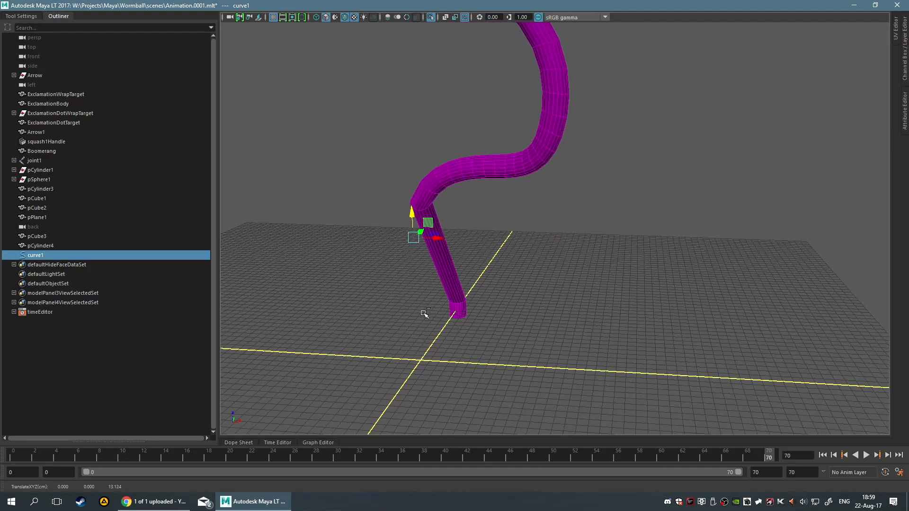
{"action": "key", "text": "ctrl+z"}
{"action": "mouse_move", "coordinate": [442, 364]}
{"action": "left_mouse_down"}
{"action": "mouse_move", "coordinate": [407, 361]}
{"action": "mouse_move", "coordinate": [469, 364]}
{"action": "mouse_move", "coordinate": [446, 363]}
{"action": "left_mouse_up"}
{"action": "key", "text": "ctrl+z"}
{"action": "left_click_drag", "start_coordinate": [560, 339], "coordinate": [530, 322], "text": "alt"}
{"action": "left_click_drag", "start_coordinate": [550, 287], "coordinate": [487, 234]}
{"action": "left_click", "coordinate": [623, 248]}
{"action": "left_click_drag", "start_coordinate": [646, 243], "coordinate": [410, 232], "text": "alt"}
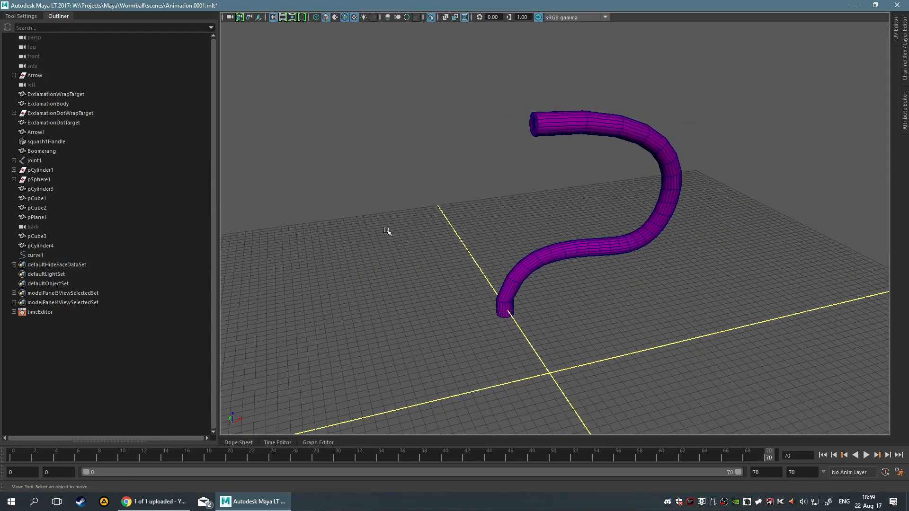
Turn off isolation and compare curve1 with the tube from another angle
{"action": "left_click", "coordinate": [34, 255]}
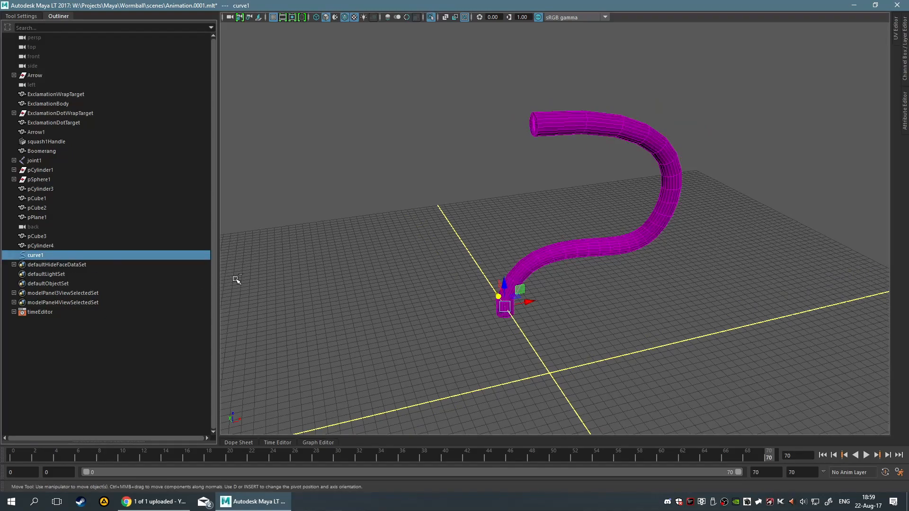
{"action": "key", "text": "ctrl+1"}
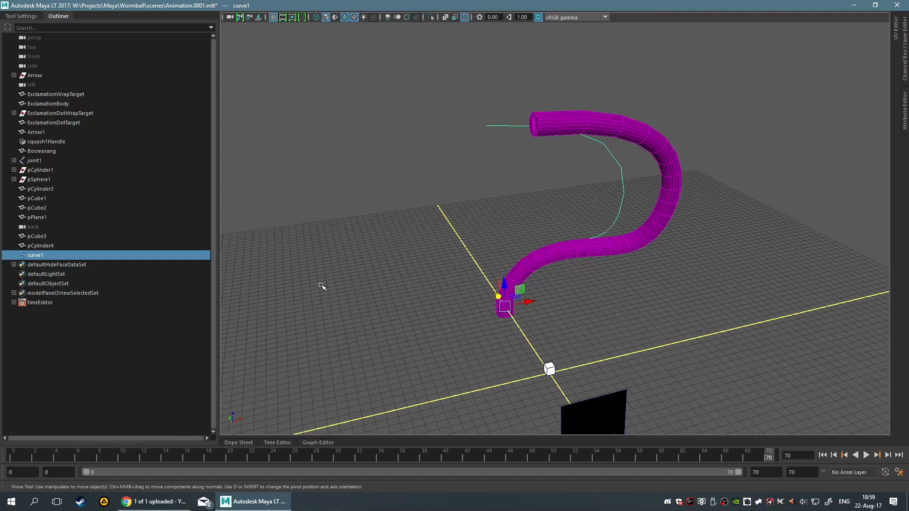
{"action": "left_click_drag", "start_coordinate": [322, 286], "coordinate": [512, 290], "text": "alt"}
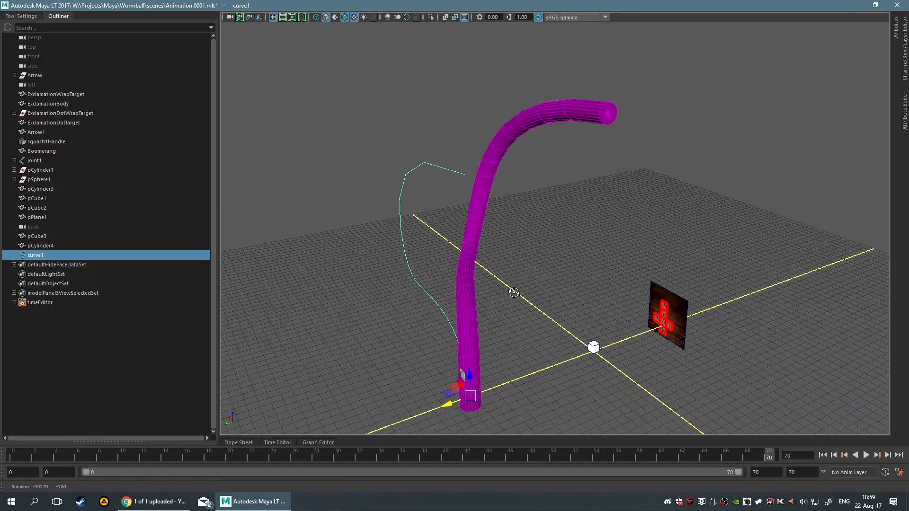
{"action": "left_click", "coordinate": [548, 325]}
{"action": "left_click_drag", "start_coordinate": [547, 321], "coordinate": [585, 322], "text": "alt"}
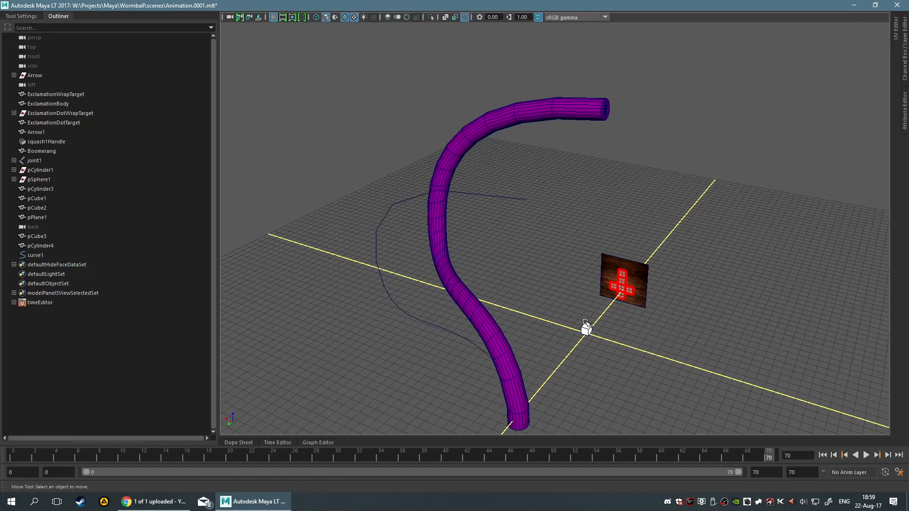
Isolate the tube in the view again
{"action": "left_click", "coordinate": [528, 398]}
{"action": "key", "text": "ctrl+1"}
{"action": "scroll", "coordinate": [524, 303], "scroll_direction": "up", "scroll_amount": 3}
{"action": "left_click_drag", "start_coordinate": [509, 268], "coordinate": [526, 251], "text": "alt"}
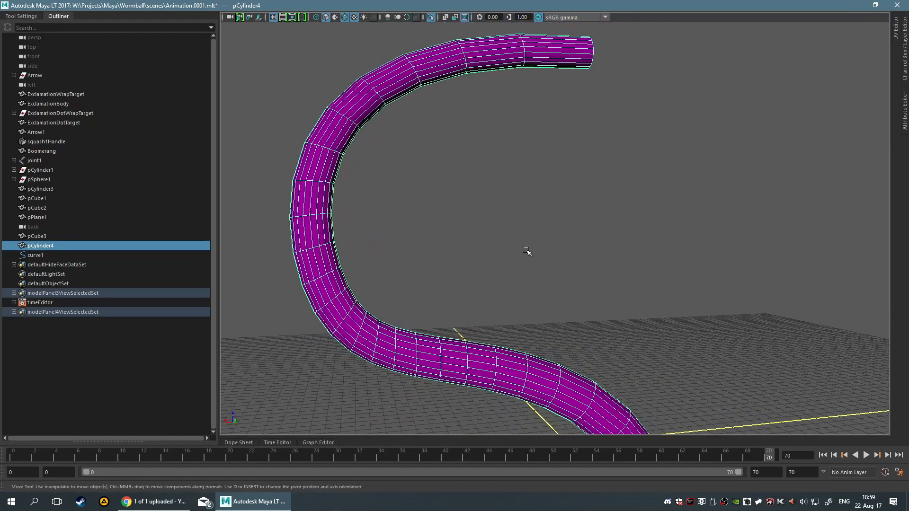
Show the UV Editor beside the 3D view, widen it and frame the 0 to 1 UV tile
{"action": "key", "text": "space"}
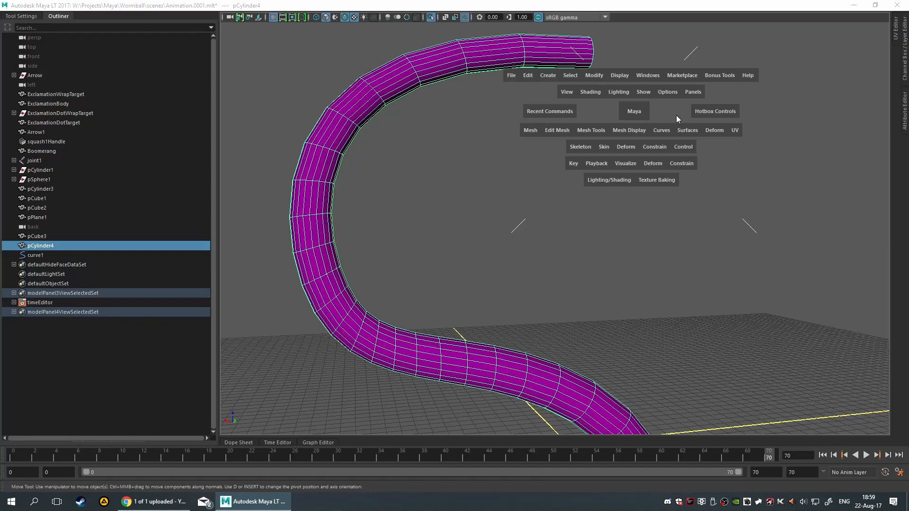
{"action": "left_click", "coordinate": [897, 35]}
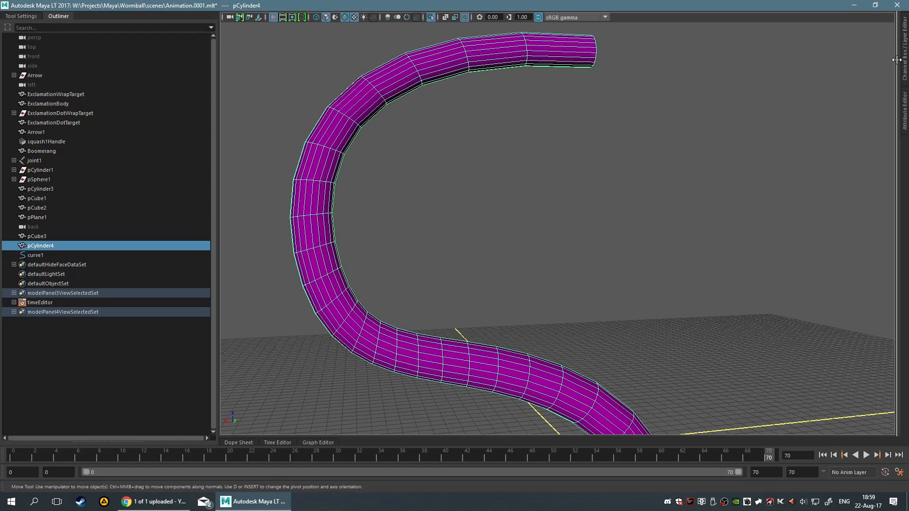
{"action": "left_click_drag", "start_coordinate": [896, 63], "coordinate": [534, 56]}
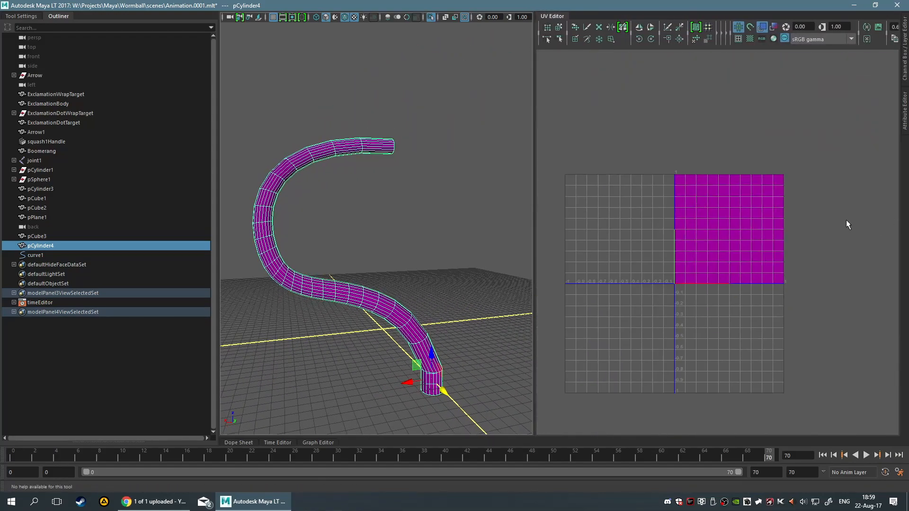
{"action": "scroll", "coordinate": [846, 221], "scroll_direction": "up", "scroll_amount": 4}
{"action": "middle_click_drag", "start_coordinate": [817, 232], "coordinate": [767, 248], "text": "alt"}
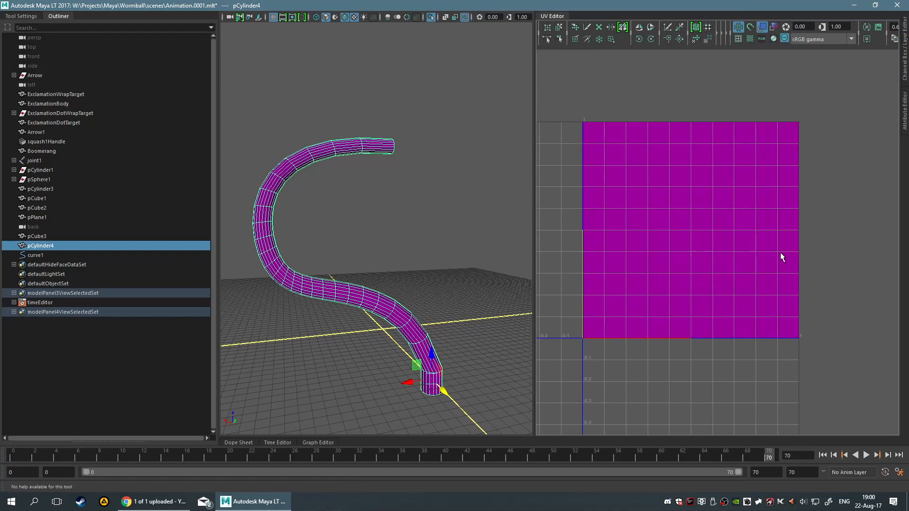
Assign the existing Wood material to the tube
{"action": "left_click", "coordinate": [509, 386]}
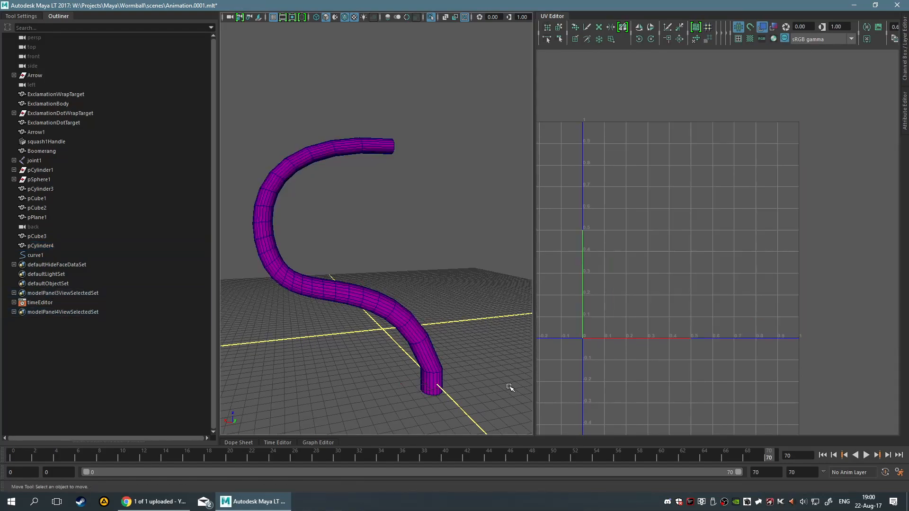
{"action": "left_click", "coordinate": [433, 392]}
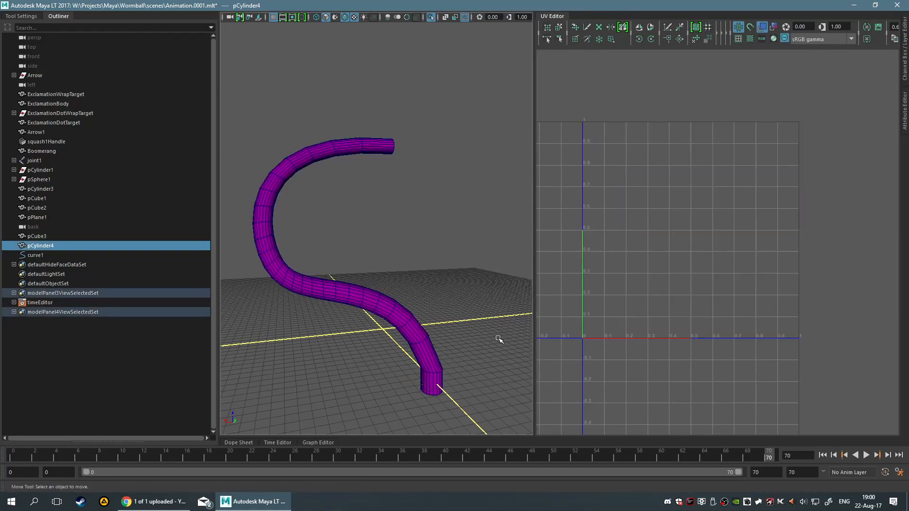
{"action": "right_click", "coordinate": [400, 330]}
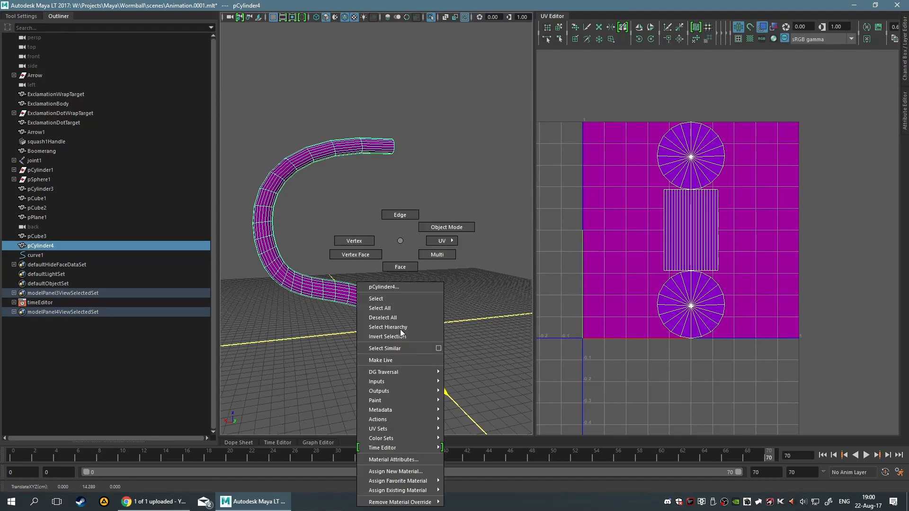
{"action": "mouse_move", "coordinate": [426, 491]}
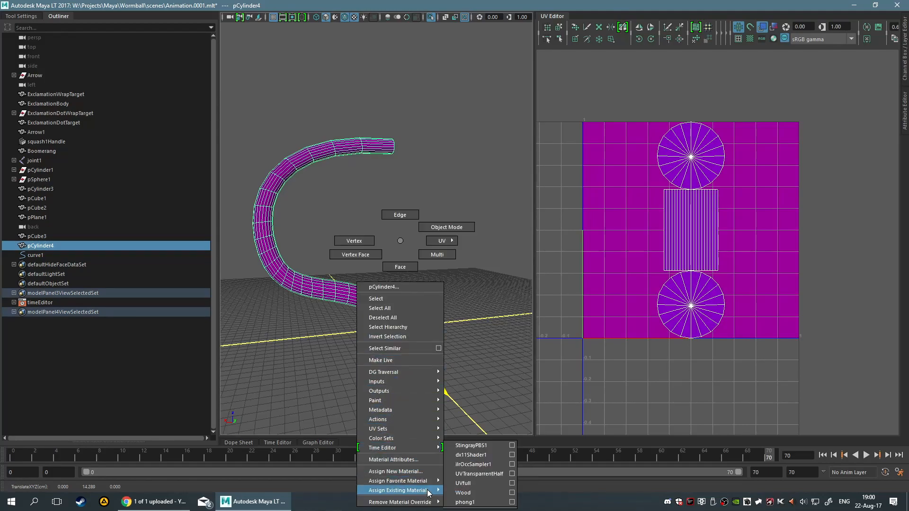
{"action": "left_click", "coordinate": [544, 491]}
{"action": "left_click", "coordinate": [437, 313]}
Examine how the wood texture runs along the tube and around its base from several angles
{"action": "scroll", "coordinate": [374, 254], "scroll_direction": "up", "scroll_amount": 5}
{"action": "scroll", "coordinate": [345, 298], "scroll_direction": "down", "scroll_amount": 2}
{"action": "scroll", "coordinate": [399, 262], "scroll_direction": "down", "scroll_amount": 2}
{"action": "middle_click_drag", "start_coordinate": [345, 298], "coordinate": [360, 184], "text": "alt"}
{"action": "left_click", "coordinate": [430, 262]}
{"action": "left_click_drag", "start_coordinate": [384, 341], "coordinate": [361, 347], "text": "alt"}
{"action": "scroll", "coordinate": [371, 350], "scroll_direction": "up", "scroll_amount": 4}
{"action": "middle_click_drag", "start_coordinate": [388, 350], "coordinate": [414, 215], "text": "alt"}
{"action": "mouse_move", "coordinate": [415, 215]}
{"action": "left_mouse_down", "text": "alt"}
{"action": "mouse_move", "coordinate": [419, 236]}
{"action": "mouse_move", "coordinate": [364, 216]}
{"action": "mouse_move", "coordinate": [414, 215]}
{"action": "left_mouse_up", "text": "alt"}
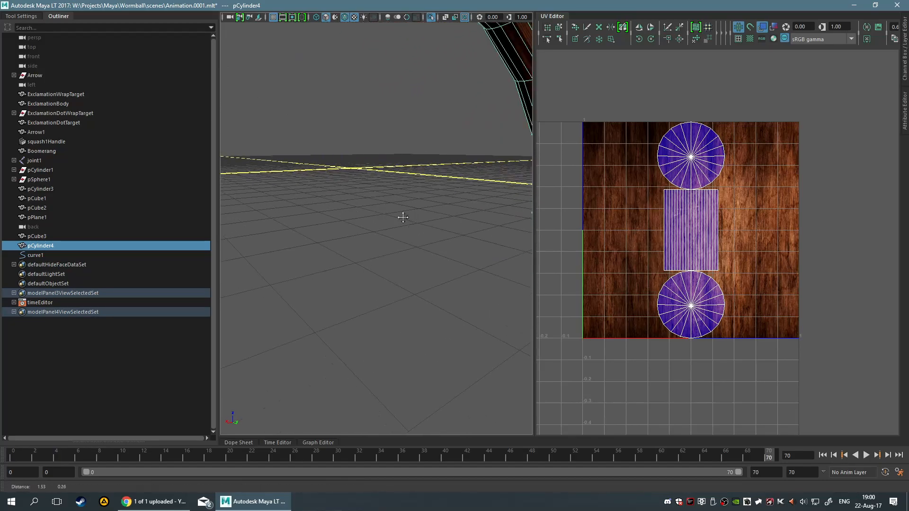
{"action": "scroll", "coordinate": [375, 233], "scroll_direction": "down", "scroll_amount": 8}
{"action": "scroll", "coordinate": [490, 302], "scroll_direction": "up", "scroll_amount": 5}
{"action": "scroll", "coordinate": [461, 280], "scroll_direction": "down", "scroll_amount": 4}
{"action": "left_click_drag", "start_coordinate": [334, 193], "coordinate": [458, 221], "text": "alt"}
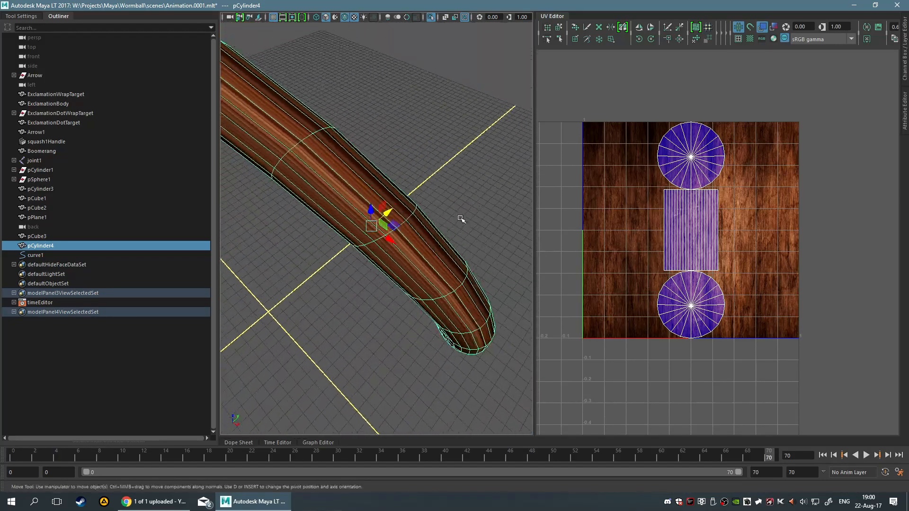
{"action": "mouse_move", "coordinate": [463, 154]}
{"action": "left_mouse_down", "text": "alt"}
{"action": "mouse_move", "coordinate": [443, 124]}
{"action": "mouse_move", "coordinate": [454, 135]}
{"action": "mouse_move", "coordinate": [401, 126]}
{"action": "left_mouse_up", "text": "alt"}
Preview the UV distortion shading on the tube, and replace it with the checker map display
{"action": "left_click", "coordinate": [772, 27]}
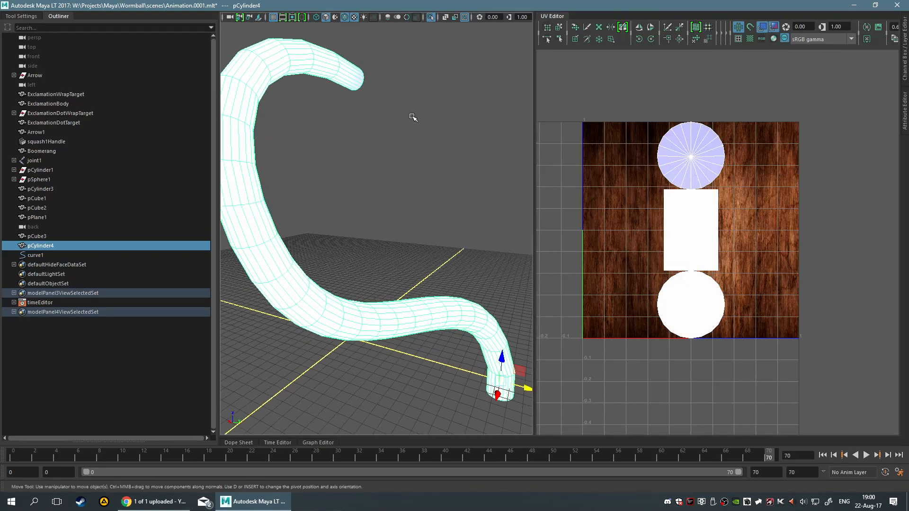
{"action": "left_click", "coordinate": [762, 28]}
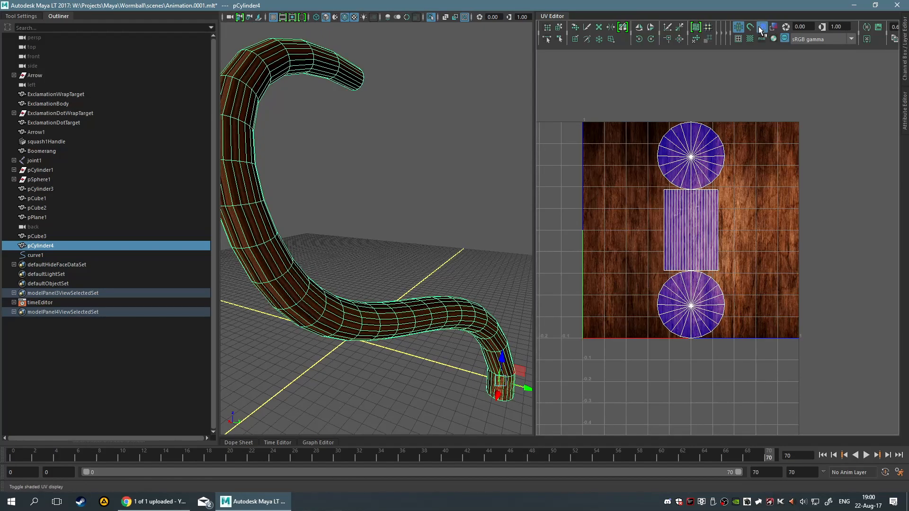
{"action": "left_click", "coordinate": [750, 37]}
{"action": "left_click_drag", "start_coordinate": [432, 151], "coordinate": [316, 132], "text": "alt"}
{"action": "left_click_drag", "start_coordinate": [623, 116], "coordinate": [661, 168]}
Select the tube's UV layout, flip it in the V direction and rotate it 90 degrees counterclockwise
{"action": "right_click", "coordinate": [711, 196]}
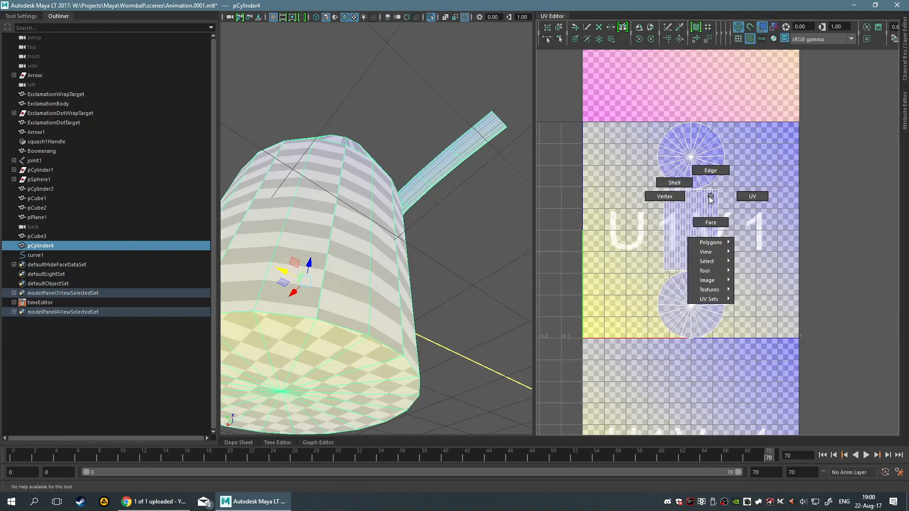
{"action": "left_click", "coordinate": [675, 188]}
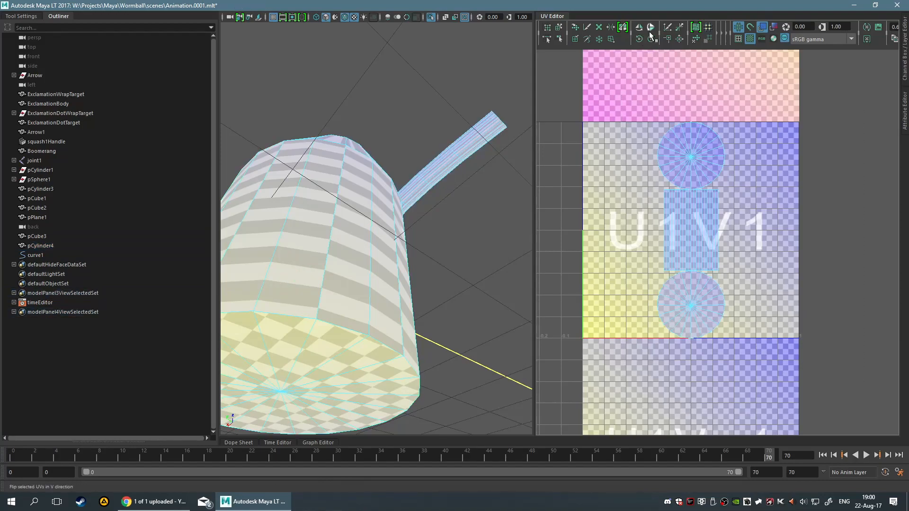
{"action": "left_click", "coordinate": [663, 152]}
{"action": "left_click", "coordinate": [703, 244]}
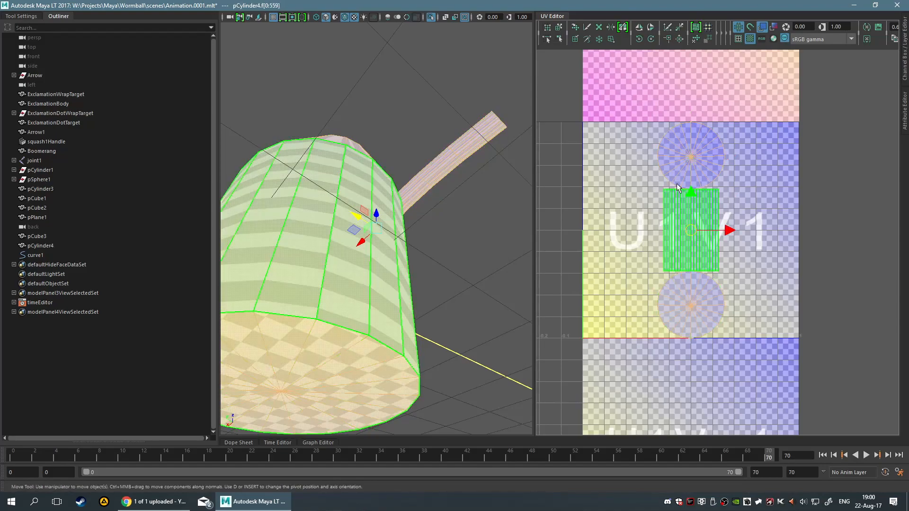
{"action": "left_click", "coordinate": [639, 26]}
{"action": "left_click", "coordinate": [639, 25]}
{"action": "left_click", "coordinate": [649, 28]}
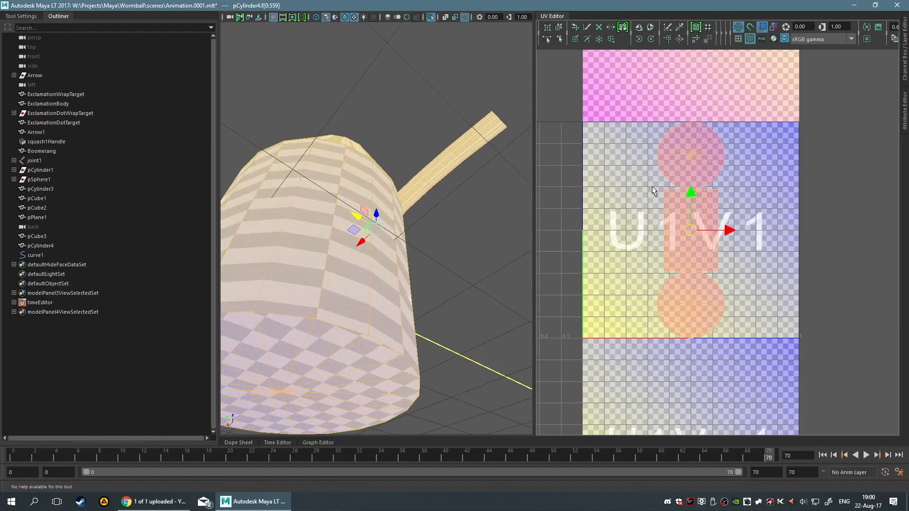
{"action": "left_click", "coordinate": [639, 40]}
{"action": "left_click", "coordinate": [639, 40]}
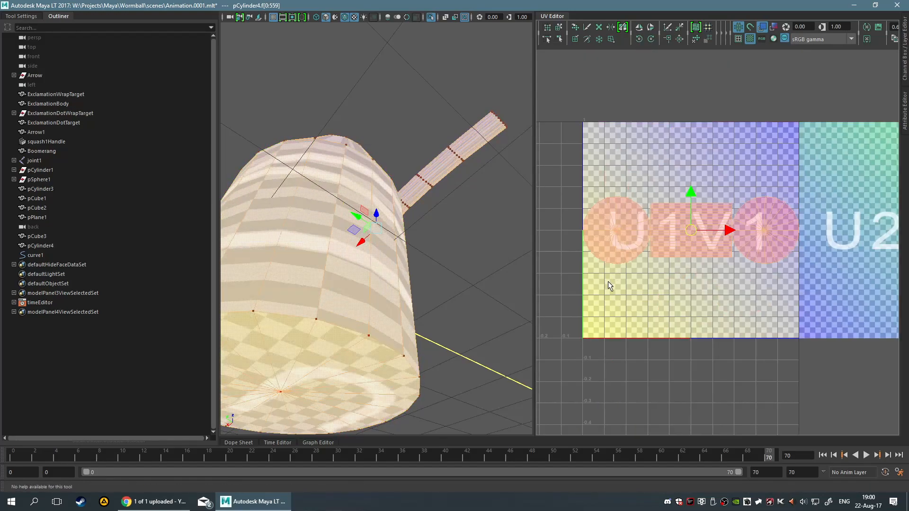
Examine the stretching of the checker pattern along the tube and preview its UV distortion shading
{"action": "left_click_drag", "start_coordinate": [463, 229], "coordinate": [484, 225], "text": "alt"}
{"action": "left_click_drag", "start_coordinate": [314, 297], "coordinate": [426, 272], "text": "alt"}
{"action": "left_click", "coordinate": [773, 26]}
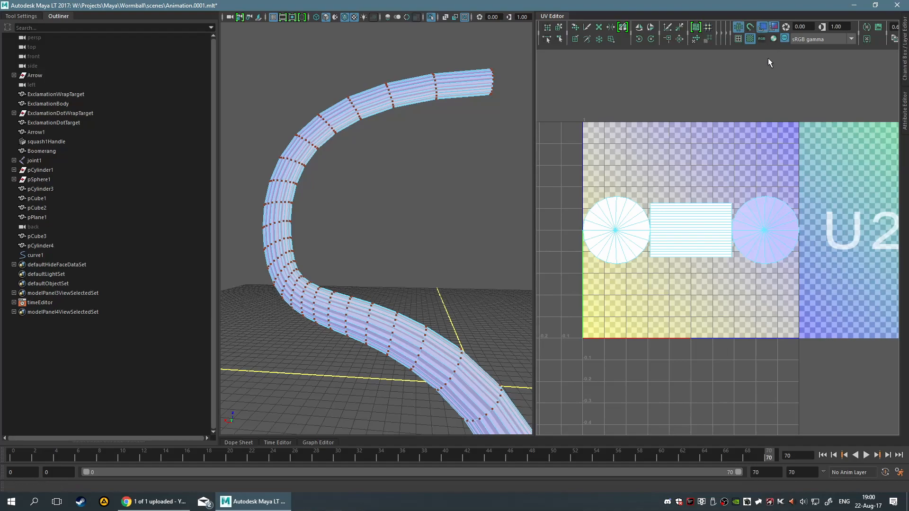
{"action": "left_click", "coordinate": [771, 27]}
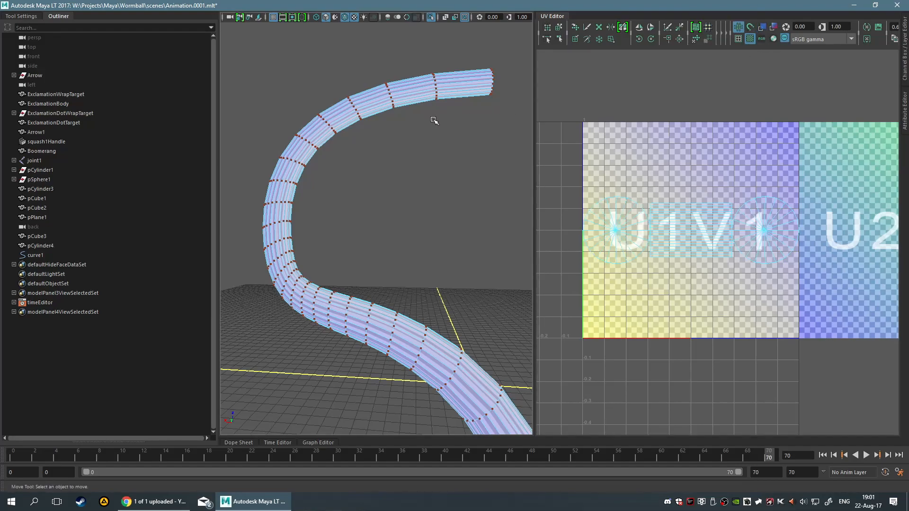
Collapse the Outliner and open the Auto Unwrap UVs Tool options from the UV editing Bonus Tools
{"action": "key", "text": "q"}
{"action": "left_click", "coordinate": [55, 16]}
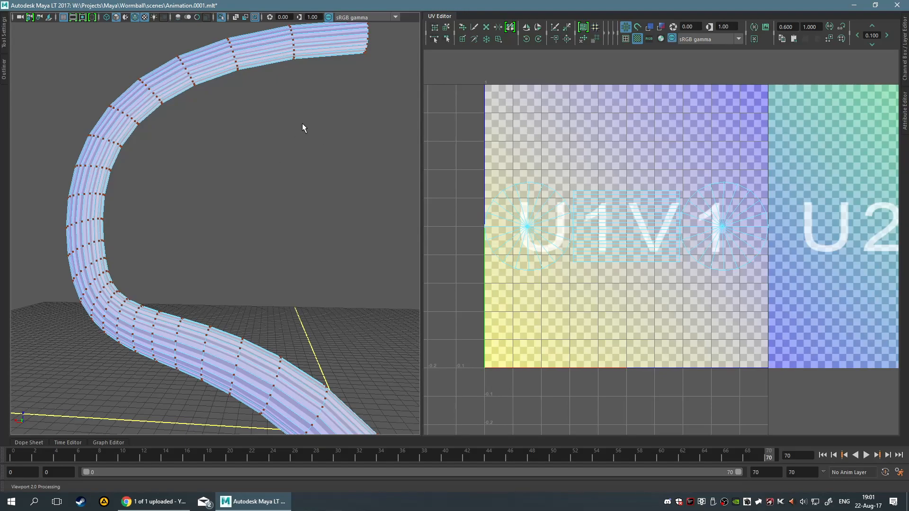
{"action": "key", "text": "space"}
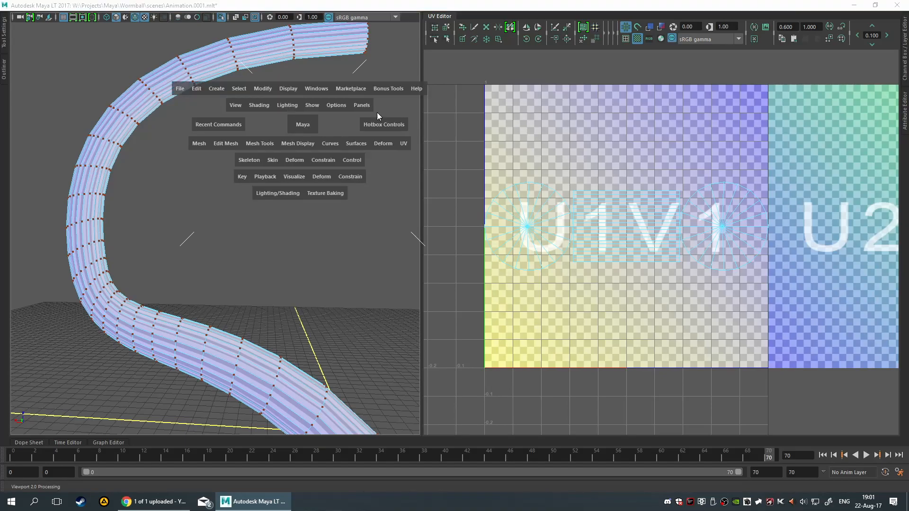
{"action": "left_click", "coordinate": [389, 89]}
{"action": "mouse_move", "coordinate": [402, 158]}
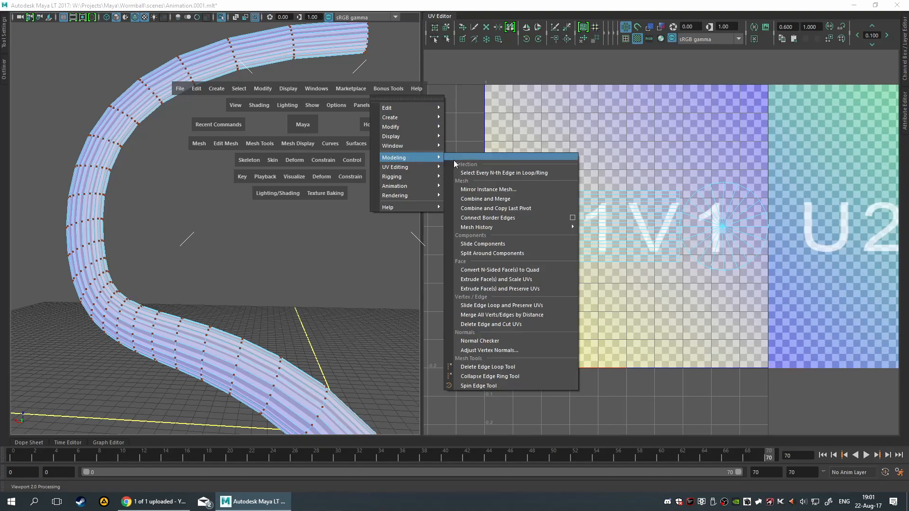
{"action": "mouse_move", "coordinate": [409, 180]}
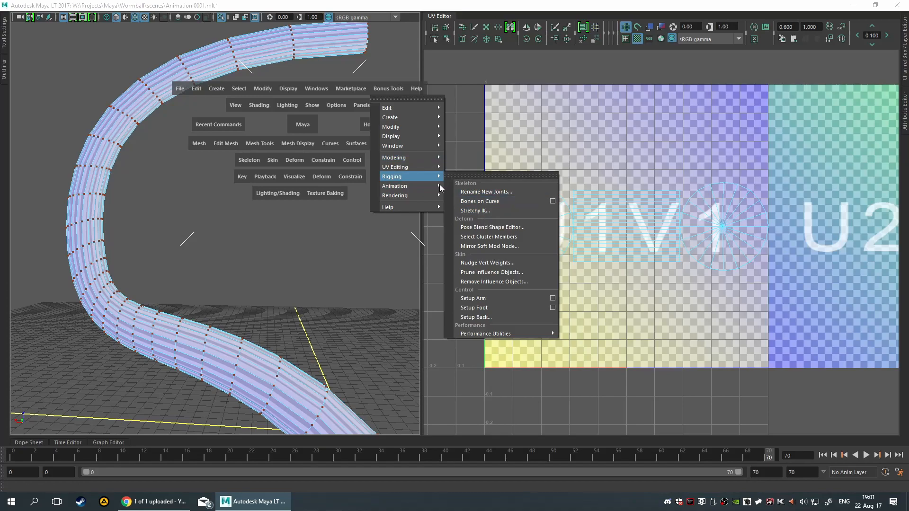
{"action": "mouse_move", "coordinate": [490, 229]}
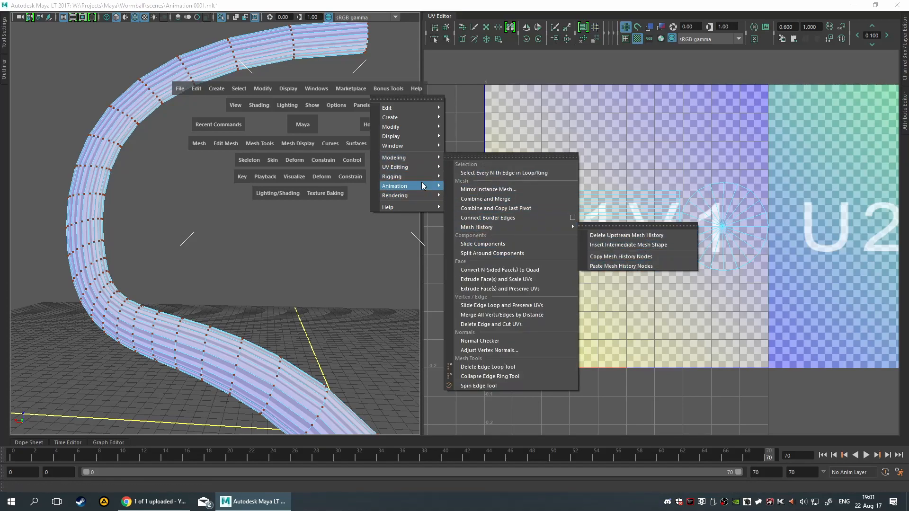
{"action": "mouse_move", "coordinate": [402, 170]}
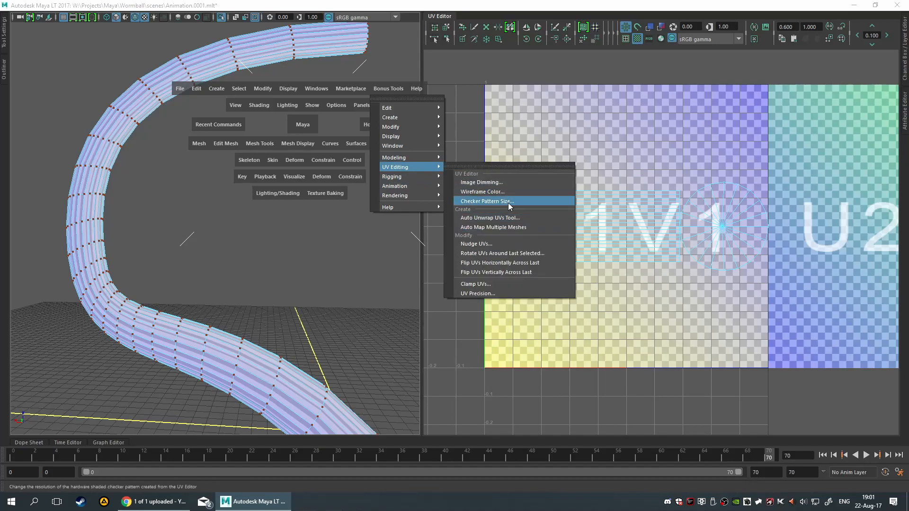
{"action": "left_click", "coordinate": [530, 217]}
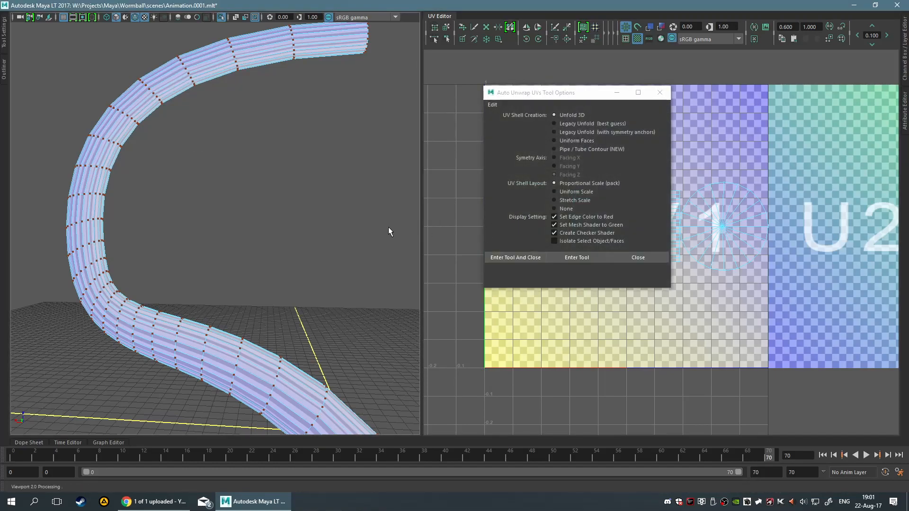
Set the UV shell creation to Pipe / Tube Contour (NEW) and enter the tool, closing its options
{"action": "left_click_drag", "start_coordinate": [224, 188], "coordinate": [346, 175], "text": "alt"}
{"action": "left_click", "coordinate": [598, 150]}
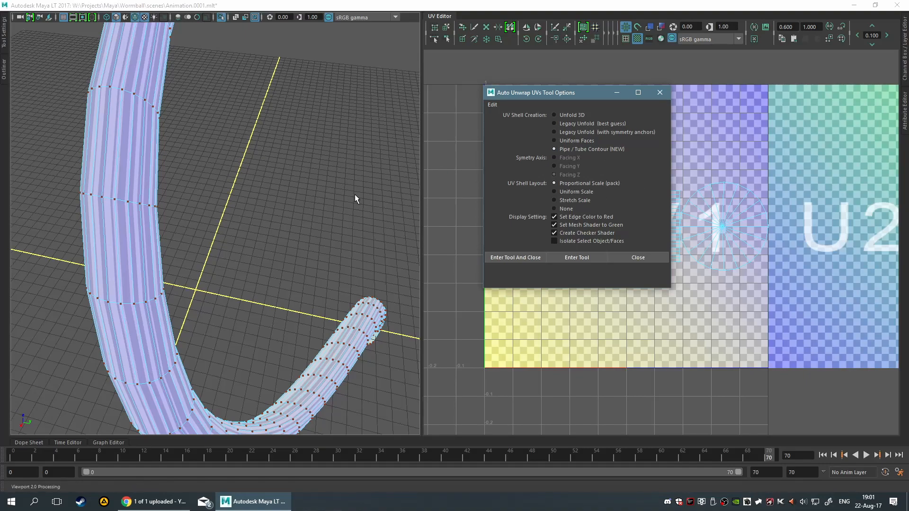
{"action": "left_click_drag", "start_coordinate": [355, 196], "coordinate": [170, 208], "text": "alt"}
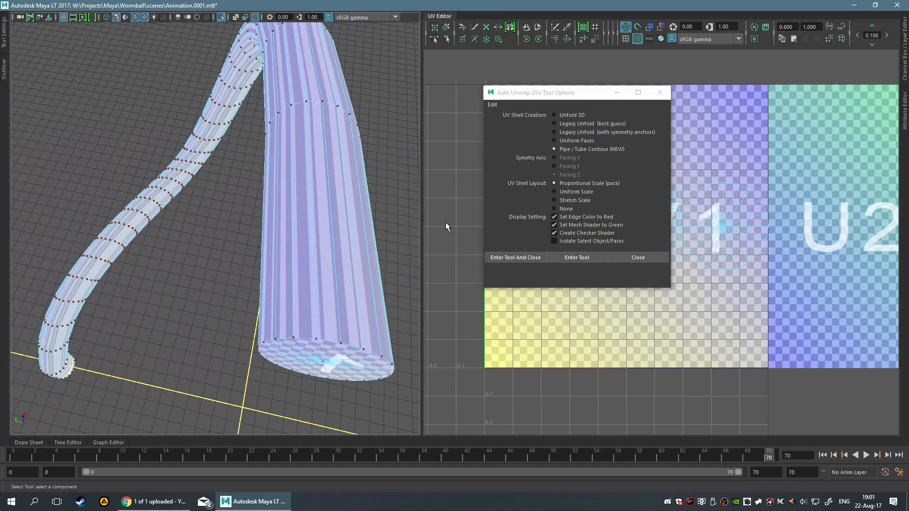
{"action": "left_click", "coordinate": [525, 257]}
Switch to object selection, select the whole curved tube as the mesh to map, and continue
{"action": "left_click_drag", "start_coordinate": [254, 243], "coordinate": [288, 217], "text": "alt"}
{"action": "scroll", "coordinate": [279, 229], "scroll_direction": "down", "scroll_amount": 10}
{"action": "scroll", "coordinate": [227, 264], "scroll_direction": "up", "scroll_amount": 7}
{"action": "key", "text": "F8"}
{"action": "left_click", "coordinate": [145, 261]}
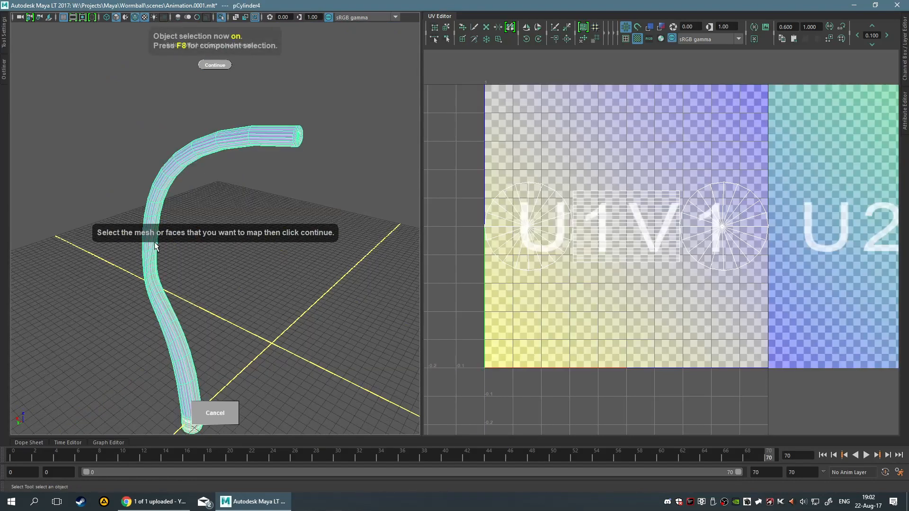
{"action": "left_click", "coordinate": [218, 64]}
Select a single edge loop running along the tube's length and add it as the border loop
{"action": "scroll", "coordinate": [238, 285], "scroll_direction": "up", "scroll_amount": 3}
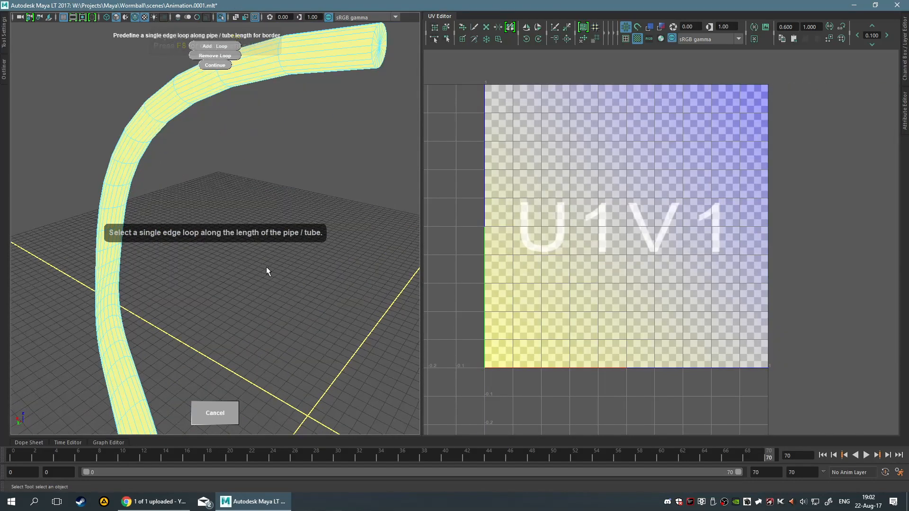
{"action": "middle_click_drag", "start_coordinate": [334, 137], "coordinate": [302, 253], "text": "alt"}
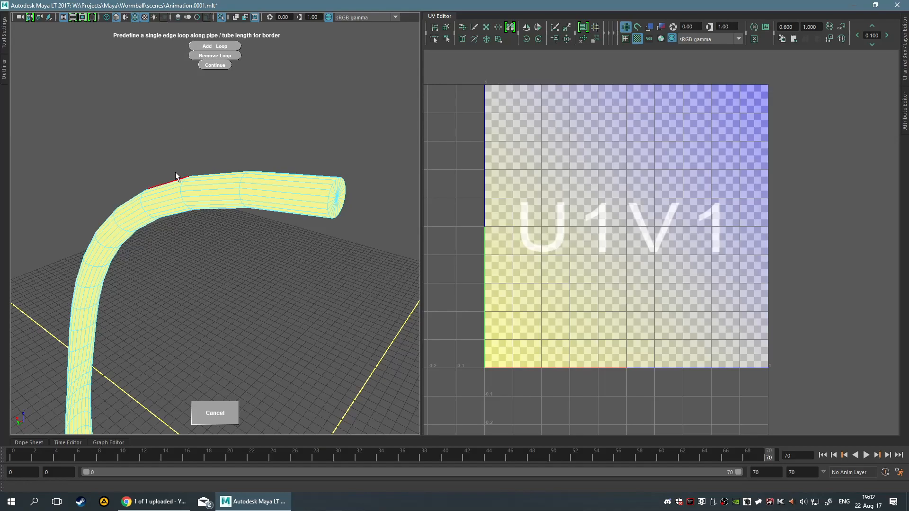
{"action": "left_click_drag", "start_coordinate": [175, 173], "coordinate": [188, 175], "text": "alt"}
{"action": "scroll", "coordinate": [293, 270], "scroll_direction": "up", "scroll_amount": 3}
{"action": "double_click", "coordinate": [319, 177]}
{"action": "middle_click_drag", "start_coordinate": [242, 311], "coordinate": [244, 308], "text": "alt"}
{"action": "left_click_drag", "start_coordinate": [244, 308], "coordinate": [281, 270], "text": "alt"}
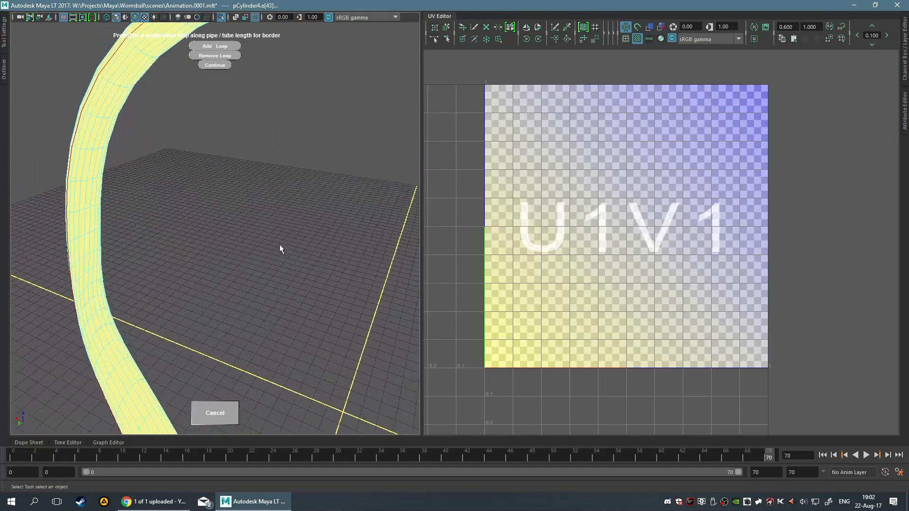
{"action": "left_click", "coordinate": [221, 44]}
Check the border loop along the tube and continue to complete the pipe unwrap
{"action": "scroll", "coordinate": [339, 134], "scroll_direction": "down", "scroll_amount": 5}
{"action": "left_click_drag", "start_coordinate": [339, 135], "coordinate": [275, 135], "text": "alt"}
{"action": "scroll", "coordinate": [298, 163], "scroll_direction": "up", "scroll_amount": 5}
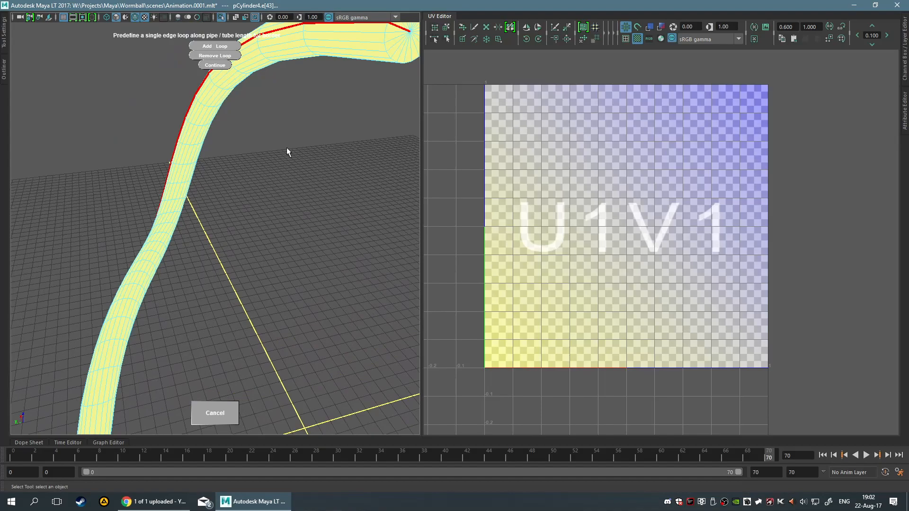
{"action": "left_click", "coordinate": [215, 64]}
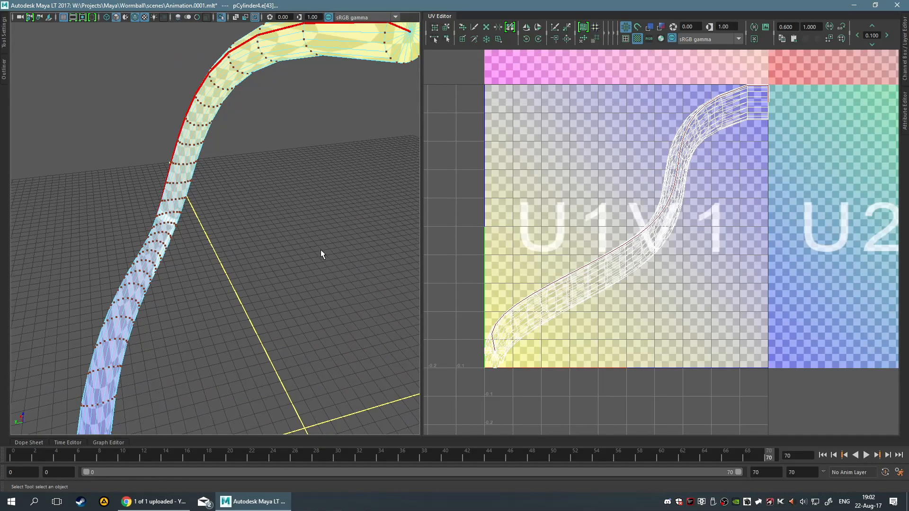
Examine how the checker pattern follows the unwrapped tube from several angles
{"action": "scroll", "coordinate": [320, 251], "scroll_direction": "down", "scroll_amount": 5}
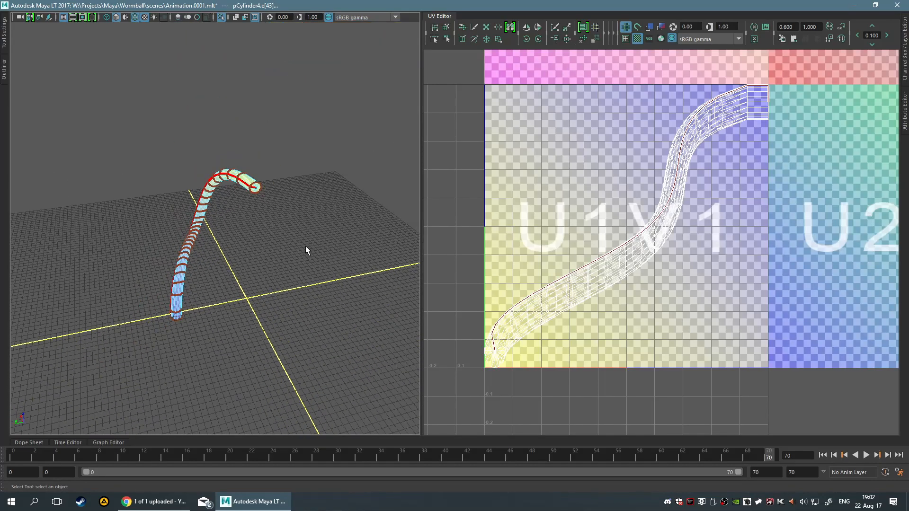
{"action": "left_click_drag", "start_coordinate": [308, 250], "coordinate": [344, 214], "text": "alt"}
{"action": "scroll", "coordinate": [304, 254], "scroll_direction": "up", "scroll_amount": 5}
{"action": "left_click_drag", "start_coordinate": [217, 251], "coordinate": [382, 237], "text": "alt"}
{"action": "left_click_drag", "start_coordinate": [270, 217], "coordinate": [279, 244], "text": "alt"}
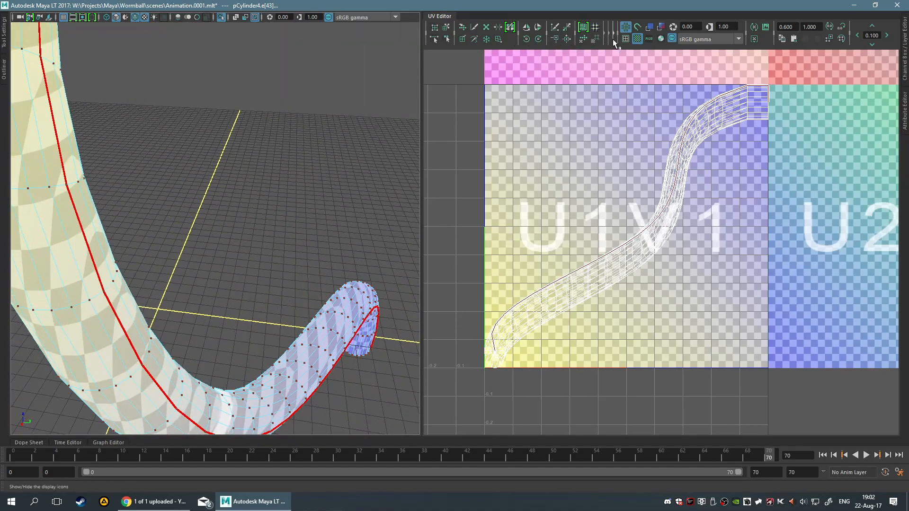
Try an automatic re-layout of the tube's UV shell, and undo it
{"action": "left_click", "coordinate": [585, 40]}
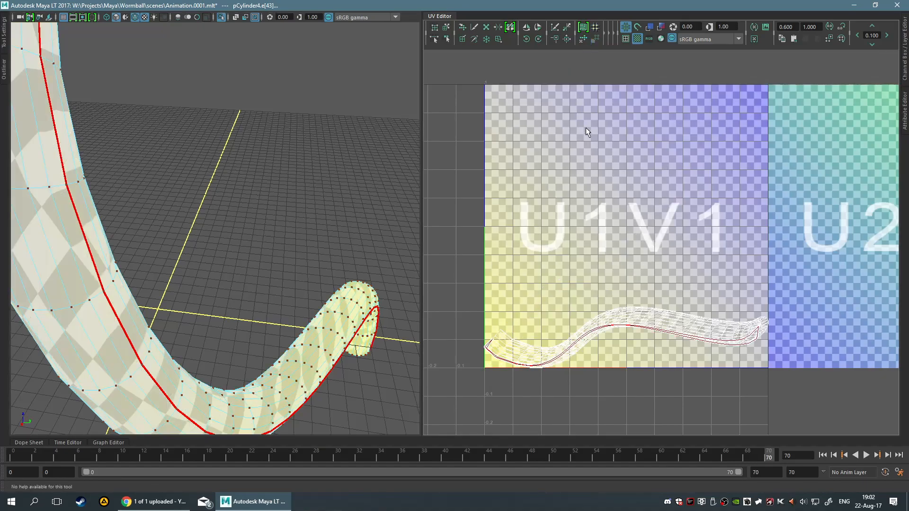
{"action": "left_click_drag", "start_coordinate": [264, 189], "coordinate": [373, 162], "text": "alt"}
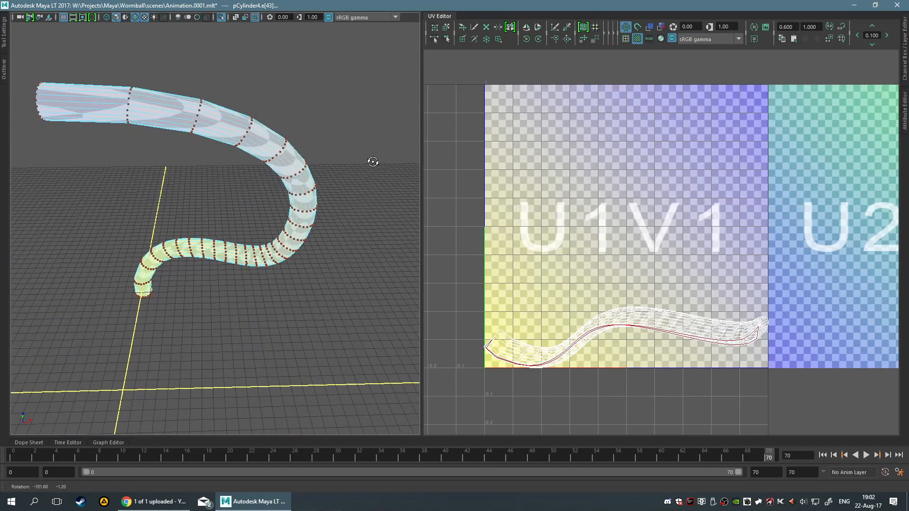
{"action": "key", "text": "ctrl+z"}
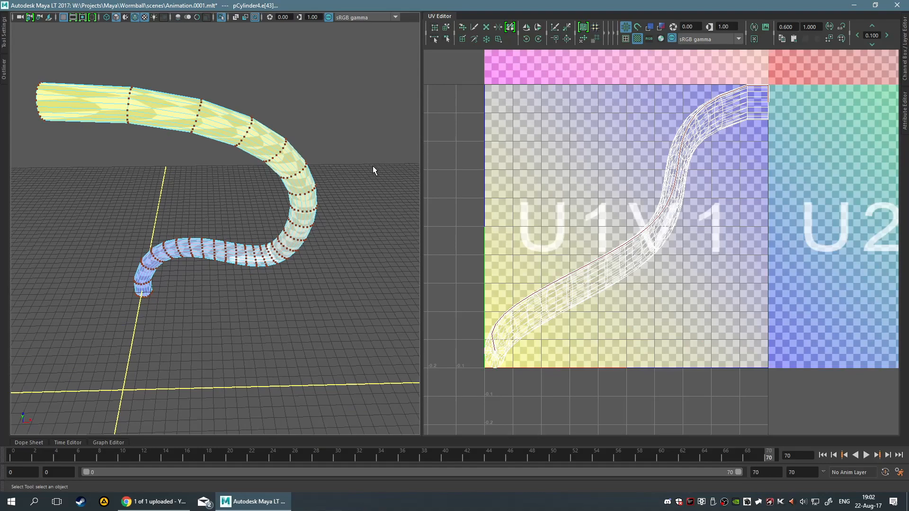
Preview the UV distortion shading on the tube from several angles with the checker map hidden
{"action": "left_click_drag", "start_coordinate": [373, 170], "coordinate": [393, 174], "text": "alt"}
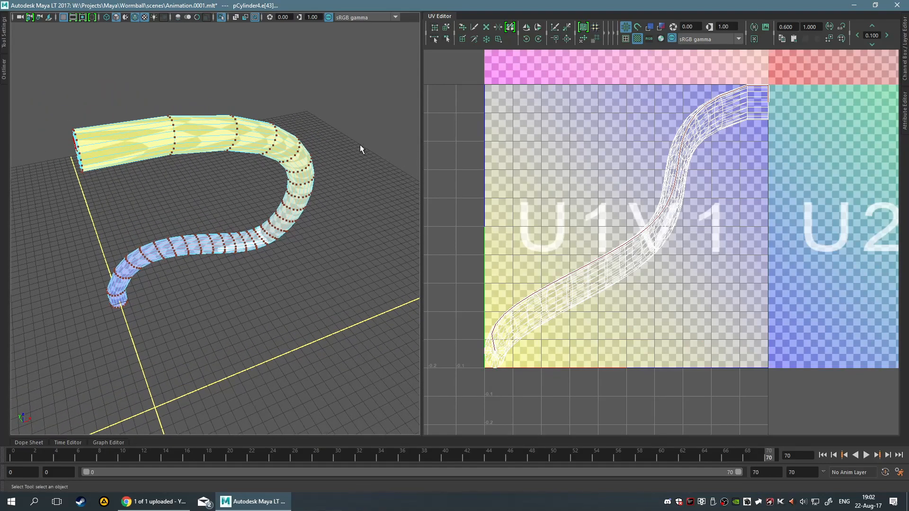
{"action": "left_click", "coordinate": [583, 28]}
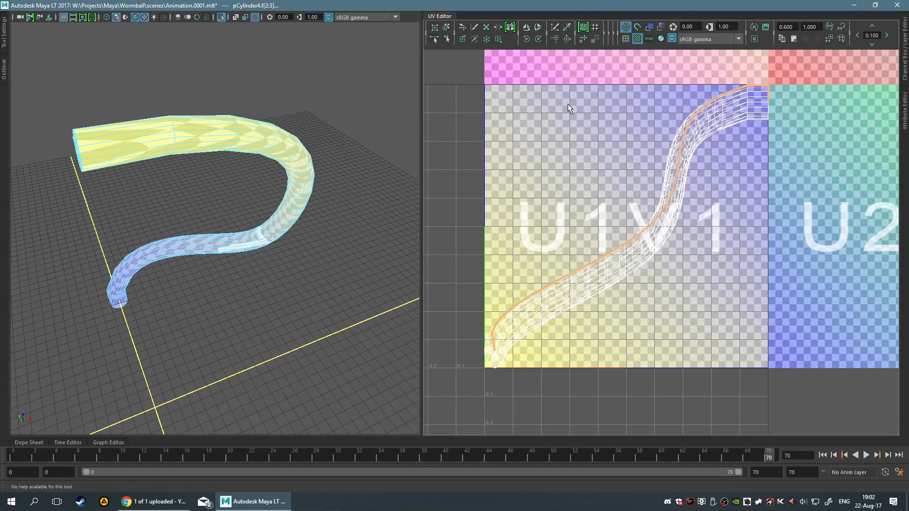
{"action": "left_click_drag", "start_coordinate": [340, 209], "coordinate": [321, 165], "text": "alt"}
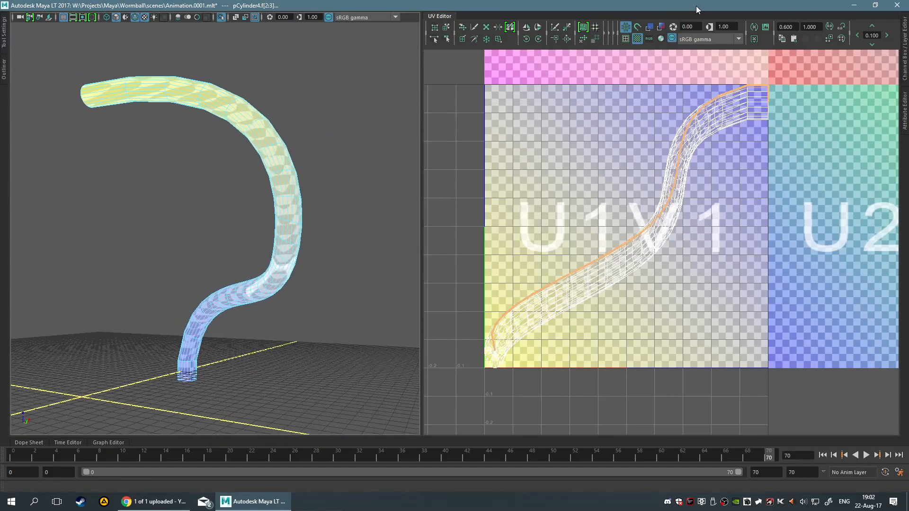
{"action": "left_click", "coordinate": [661, 28]}
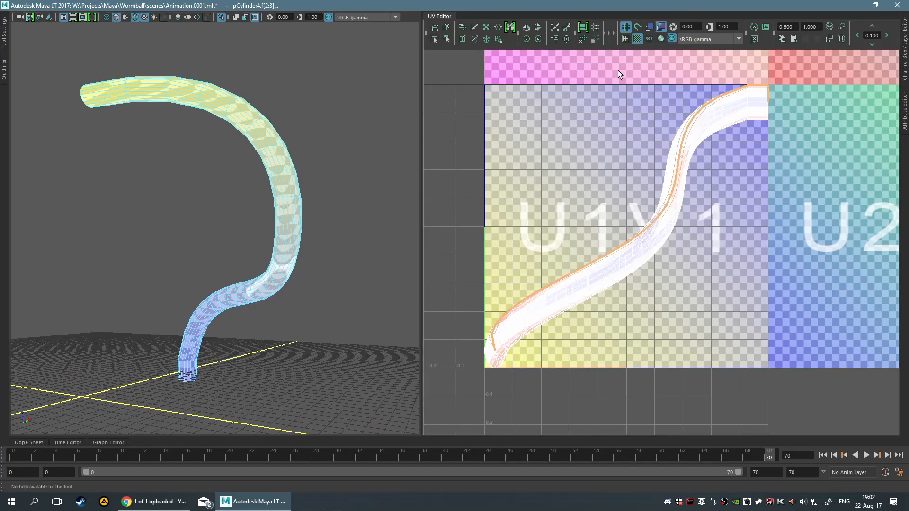
{"action": "left_click_drag", "start_coordinate": [321, 178], "coordinate": [142, 194], "text": "alt"}
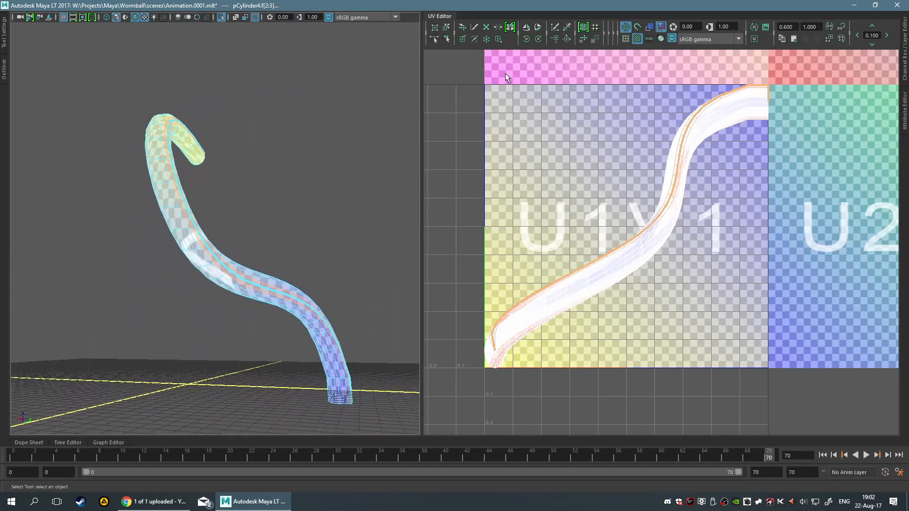
{"action": "left_click", "coordinate": [640, 37]}
{"action": "left_click_drag", "start_coordinate": [296, 142], "coordinate": [217, 170], "text": "alt"}
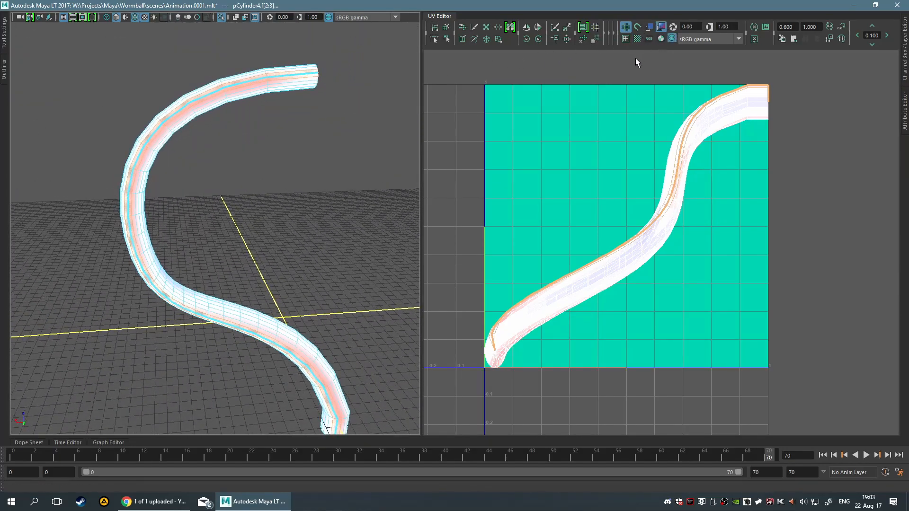
{"action": "left_click_drag", "start_coordinate": [258, 144], "coordinate": [329, 239], "text": "alt"}
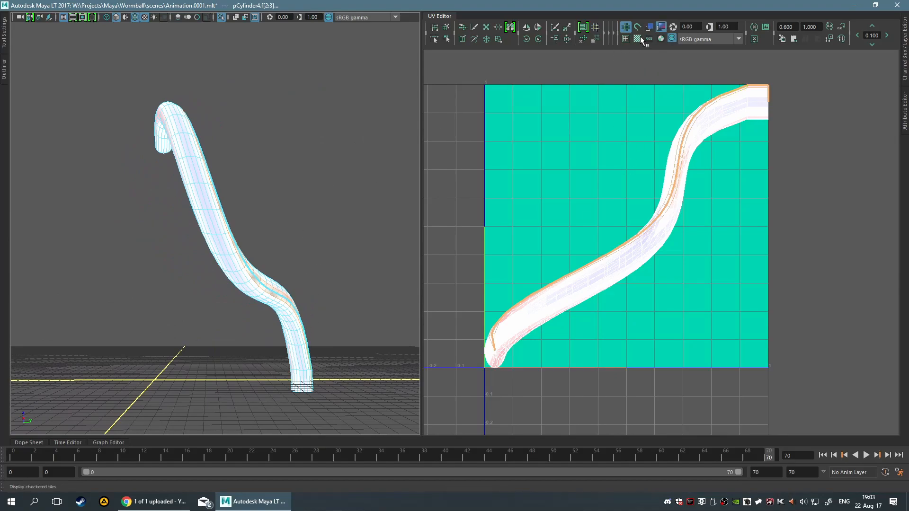
{"action": "left_click", "coordinate": [661, 26]}
{"action": "left_click", "coordinate": [627, 27]}
{"action": "left_click", "coordinate": [626, 29]}
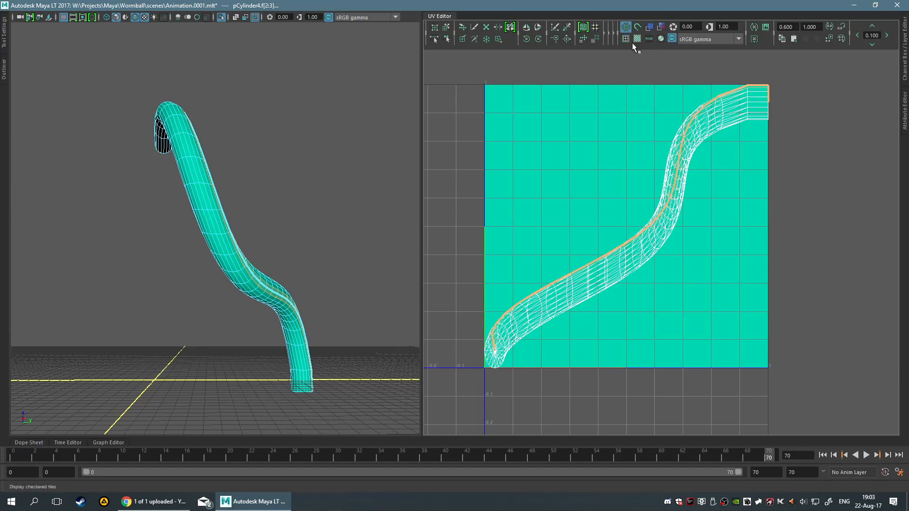
{"action": "left_click", "coordinate": [668, 41]}
{"action": "left_click", "coordinate": [671, 38]}
{"action": "left_click", "coordinate": [633, 39]}
{"action": "left_click", "coordinate": [633, 39]}
{"action": "left_click", "coordinate": [618, 40]}
{"action": "left_click", "coordinate": [623, 38]}
{"action": "left_click", "coordinate": [618, 37]}
{"action": "left_click", "coordinate": [613, 37]}
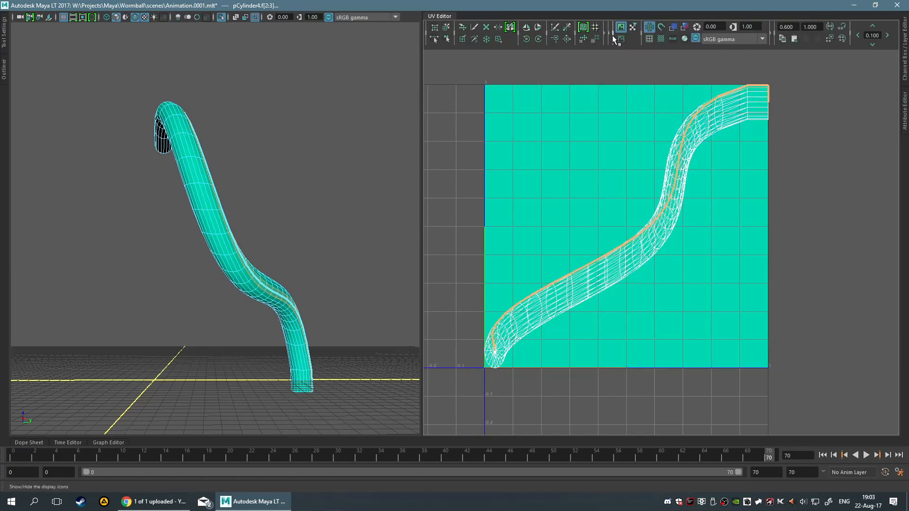
{"action": "left_click", "coordinate": [621, 28]}
{"action": "left_click", "coordinate": [620, 28]}
{"action": "left_click", "coordinate": [621, 39]}
{"action": "left_click", "coordinate": [621, 39]}
Bring back the checker map display and examine its pattern along the tube from several angles
{"action": "left_click", "coordinate": [310, 107]}
{"action": "left_click_drag", "start_coordinate": [311, 108], "coordinate": [233, 197], "text": "alt"}
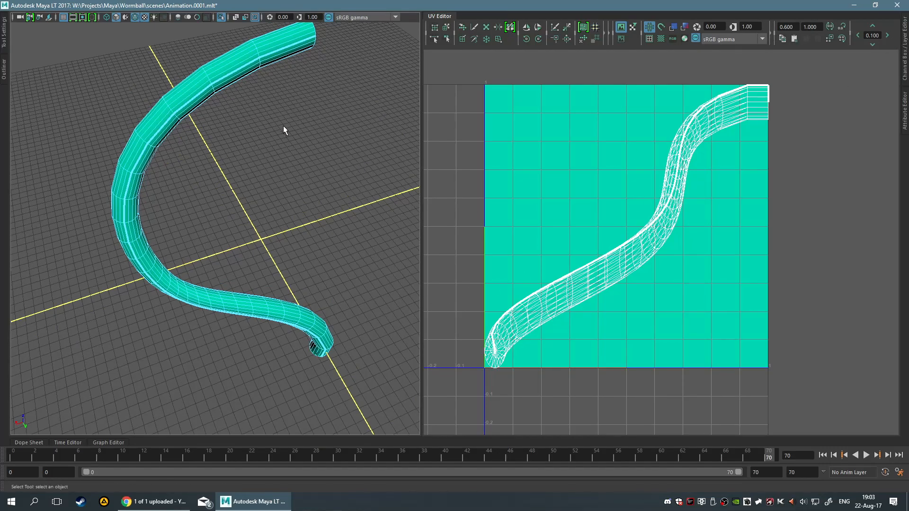
{"action": "left_click_drag", "start_coordinate": [283, 126], "coordinate": [406, 117], "text": "alt"}
{"action": "left_click_drag", "start_coordinate": [142, 145], "coordinate": [192, 142], "text": "alt"}
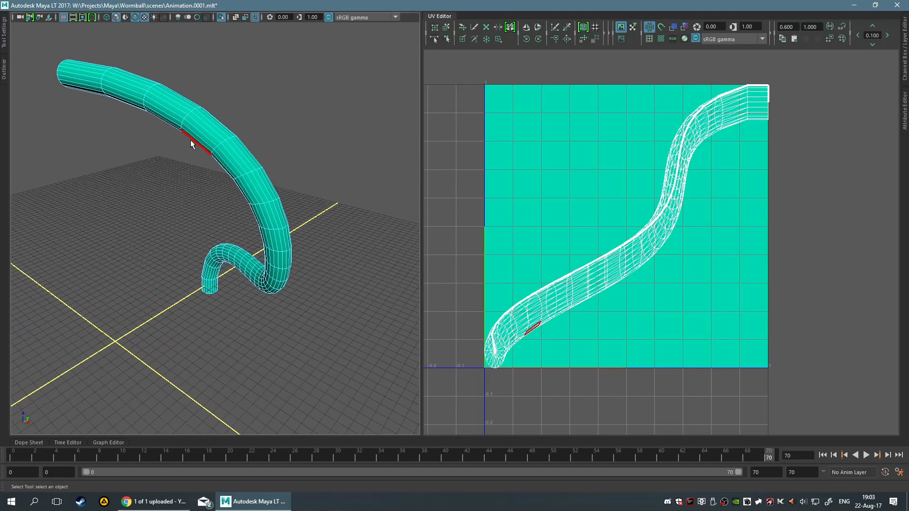
{"action": "left_click", "coordinate": [661, 38]}
{"action": "left_click_drag", "start_coordinate": [377, 136], "coordinate": [384, 199], "text": "alt"}
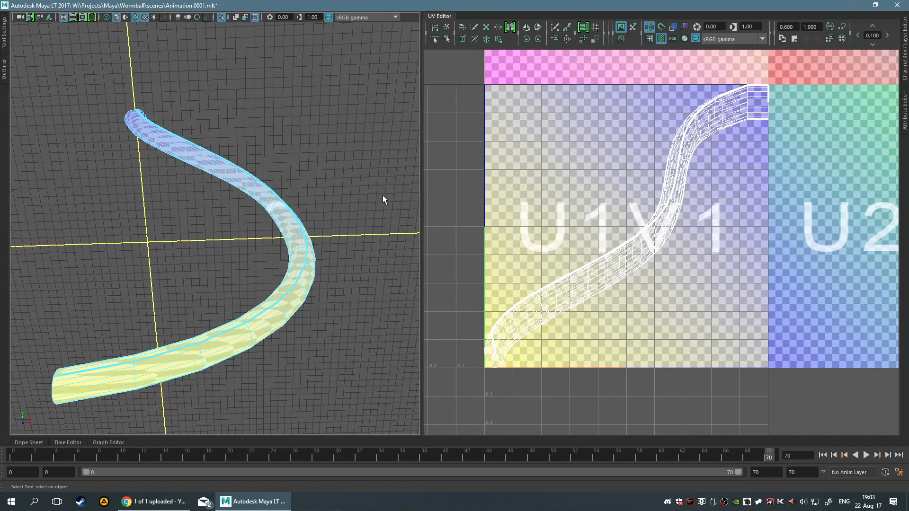
{"action": "left_click_drag", "start_coordinate": [332, 303], "coordinate": [233, 166], "text": "alt"}
{"action": "left_click_drag", "start_coordinate": [234, 213], "coordinate": [161, 213], "text": "alt"}
Start the Auto Unwrap UVs Tool with Pipe / Tube Contour and Proportional Scale (pack), and accept the whole tube as the mesh to map
{"action": "key", "text": "space"}
{"action": "key", "text": "space"}
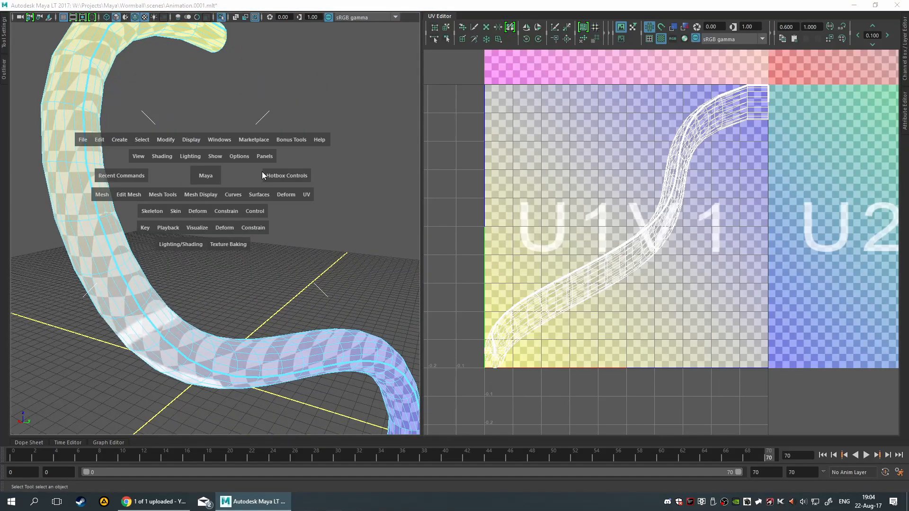
{"action": "left_click", "coordinate": [281, 144]}
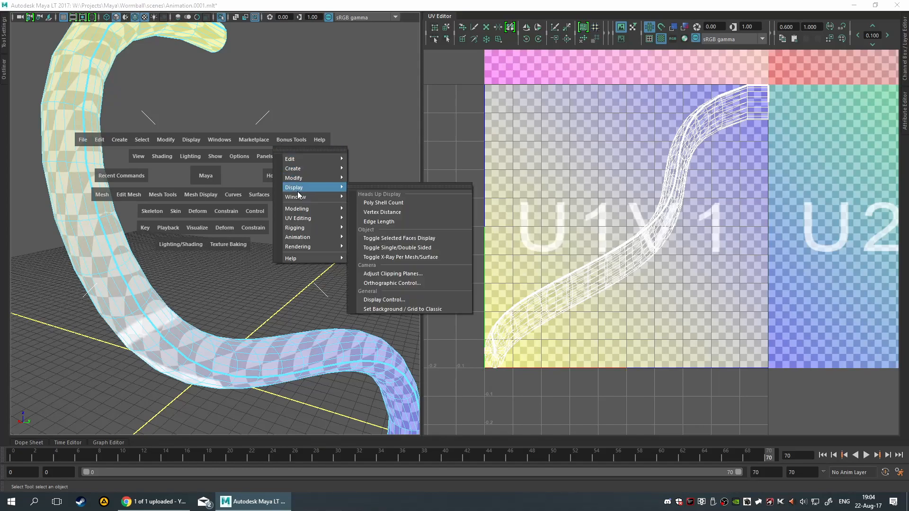
{"action": "mouse_move", "coordinate": [315, 217]}
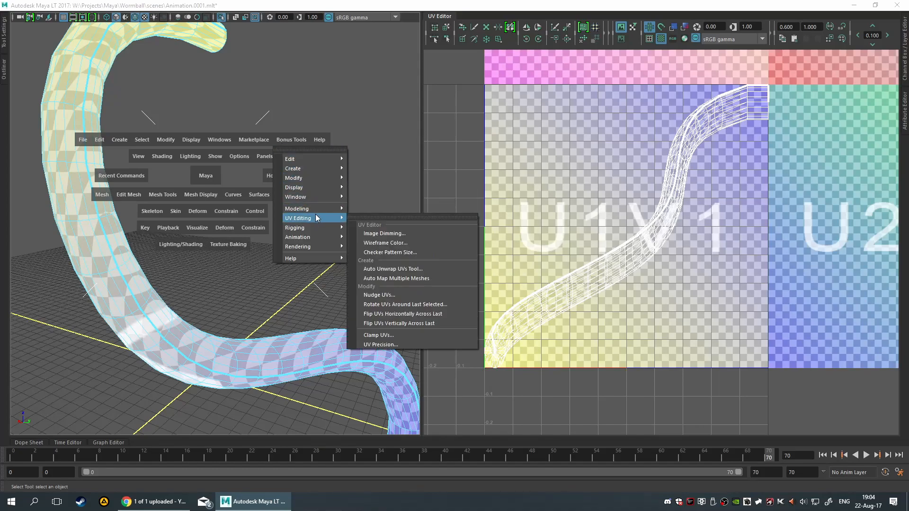
{"action": "left_click", "coordinate": [405, 269]}
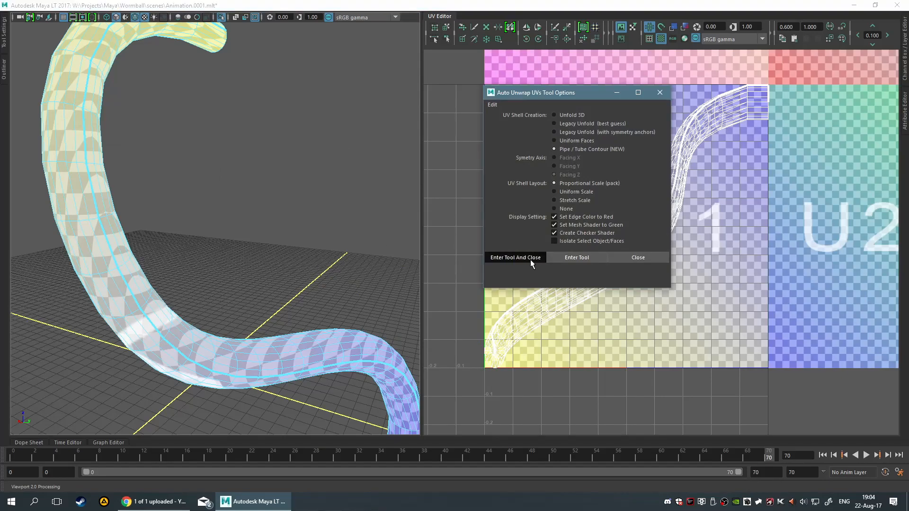
{"action": "left_click", "coordinate": [525, 258]}
{"action": "left_click_drag", "start_coordinate": [246, 226], "coordinate": [344, 213], "text": "alt"}
{"action": "left_click", "coordinate": [194, 146]}
{"action": "key", "text": "F8"}
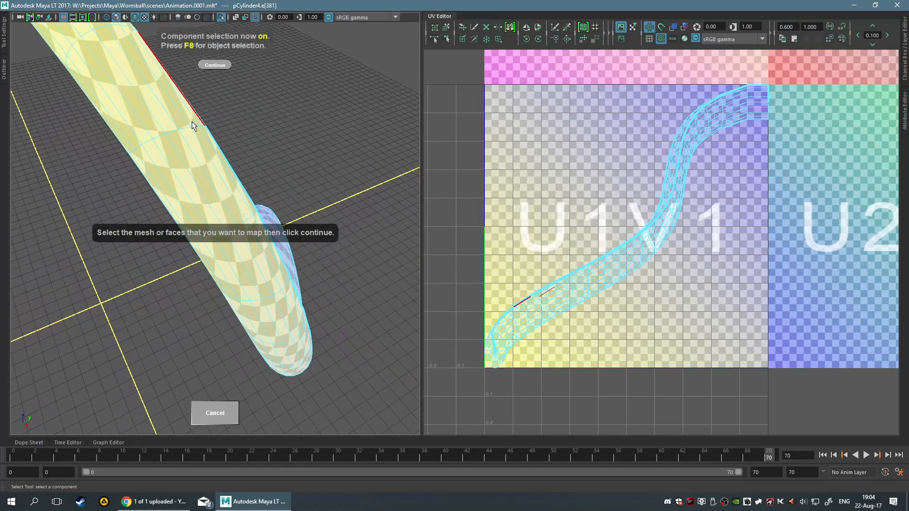
{"action": "left_click", "coordinate": [186, 137]}
{"action": "left_click", "coordinate": [186, 158]}
{"action": "left_click", "coordinate": [217, 65]}
Add a full edge loop running along the tube's length as a seam border
{"action": "scroll", "coordinate": [242, 98], "scroll_direction": "down", "scroll_amount": 5}
{"action": "left_click_drag", "start_coordinate": [256, 102], "coordinate": [344, 128], "text": "alt"}
{"action": "scroll", "coordinate": [344, 129], "scroll_direction": "up", "scroll_amount": 5}
{"action": "left_click_drag", "start_coordinate": [282, 136], "coordinate": [303, 147], "text": "alt"}
{"action": "left_click", "coordinate": [212, 201]}
{"action": "double_click", "coordinate": [212, 201]}
{"action": "scroll", "coordinate": [219, 188], "scroll_direction": "down", "scroll_amount": 8}
{"action": "left_click_drag", "start_coordinate": [220, 190], "coordinate": [218, 101], "text": "alt"}
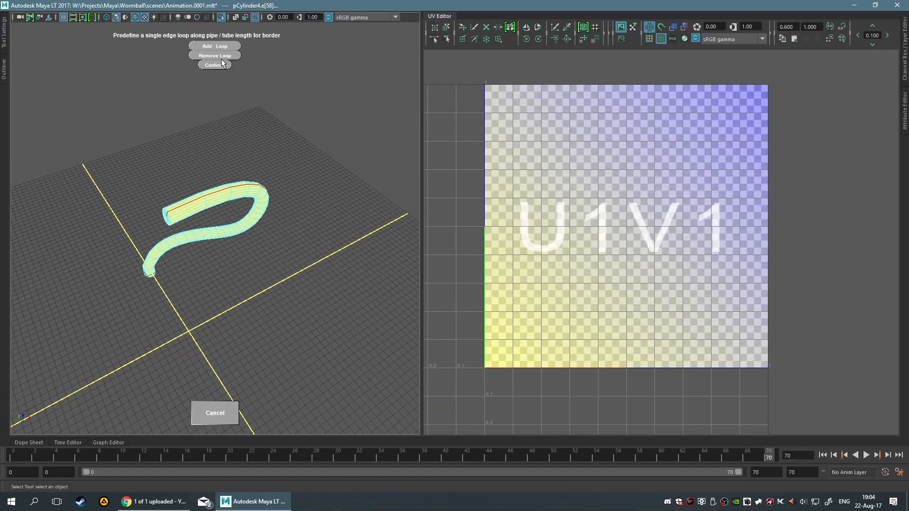
{"action": "left_click", "coordinate": [225, 47]}
Add further lengthwise edge loops on other sides of the tube as borders and complete the pipe unwrap
{"action": "mouse_move", "coordinate": [285, 168]}
{"action": "left_mouse_down", "text": "alt"}
{"action": "mouse_move", "coordinate": [357, 156]}
{"action": "mouse_move", "coordinate": [317, 168]}
{"action": "mouse_move", "coordinate": [408, 134]}
{"action": "mouse_move", "coordinate": [442, 85]}
{"action": "mouse_move", "coordinate": [367, 84]}
{"action": "mouse_move", "coordinate": [285, 177]}
{"action": "left_mouse_up", "text": "alt"}
{"action": "scroll", "coordinate": [336, 163], "scroll_direction": "up", "scroll_amount": 5}
{"action": "scroll", "coordinate": [325, 161], "scroll_direction": "down", "scroll_amount": 5}
{"action": "left_click", "coordinate": [215, 47]}
{"action": "left_click_drag", "start_coordinate": [323, 233], "coordinate": [344, 190], "text": "alt"}
{"action": "scroll", "coordinate": [312, 192], "scroll_direction": "up", "scroll_amount": 5}
{"action": "double_click", "coordinate": [317, 87]}
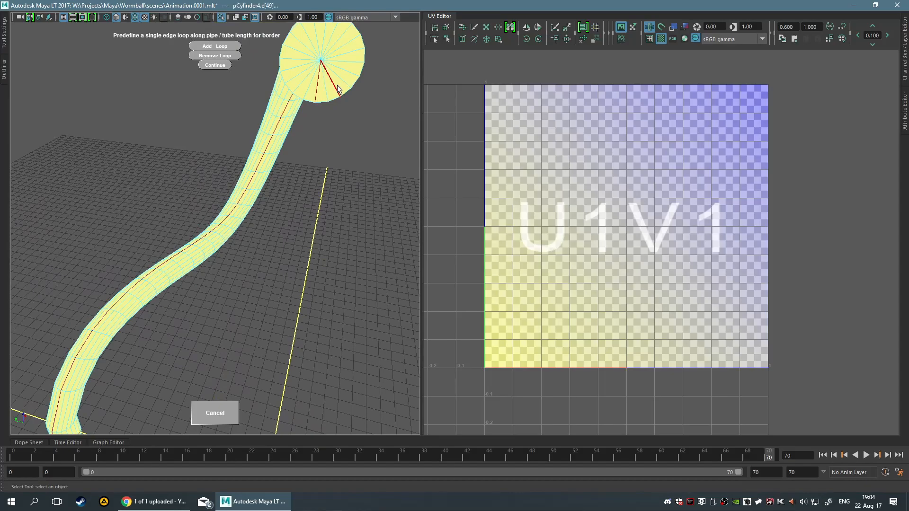
{"action": "left_click_drag", "start_coordinate": [322, 49], "coordinate": [246, 70], "text": "alt"}
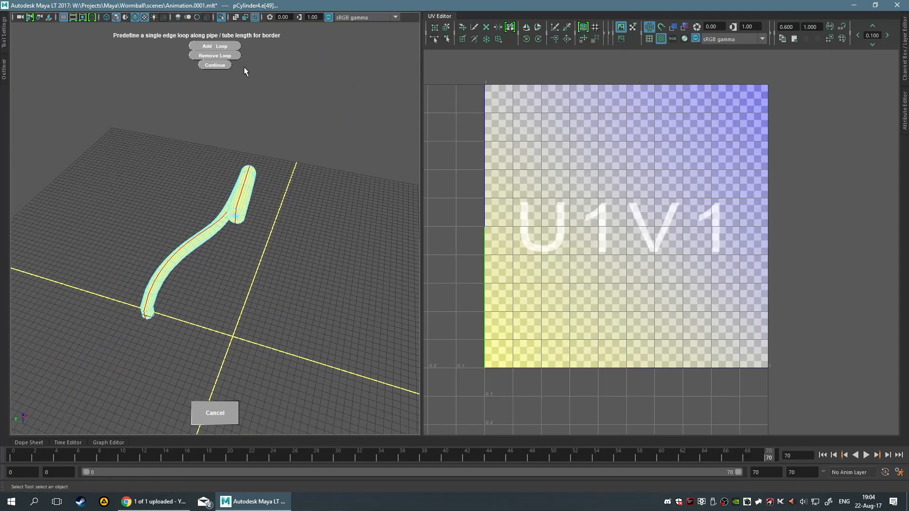
{"action": "left_click", "coordinate": [231, 46]}
{"action": "mouse_move", "coordinate": [308, 151]}
{"action": "left_mouse_down", "text": "alt"}
{"action": "mouse_move", "coordinate": [381, 132]}
{"action": "mouse_move", "coordinate": [284, 148]}
{"action": "mouse_move", "coordinate": [310, 139]}
{"action": "left_mouse_up", "text": "alt"}
{"action": "left_click", "coordinate": [228, 65]}
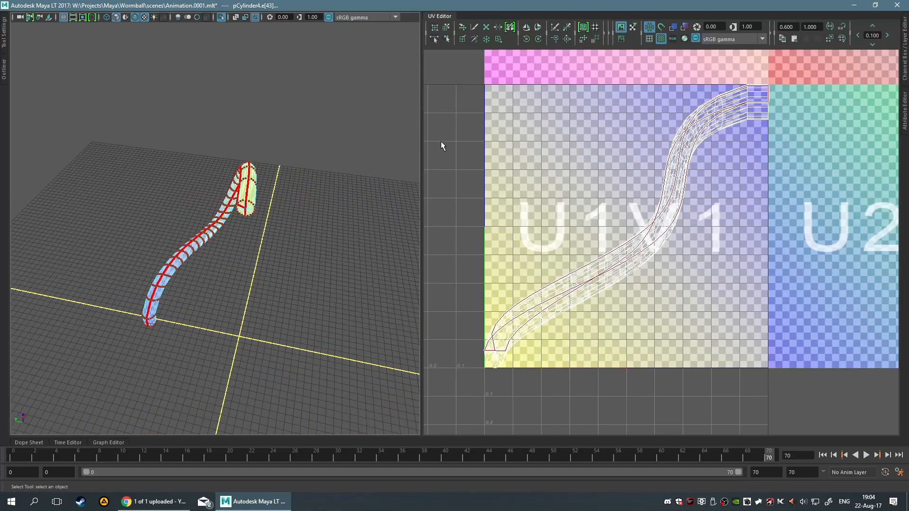
Try pulling one of the tube's overlapping UV shells away from the others, and undo the move
{"action": "left_click", "coordinate": [328, 152]}
{"action": "left_click_drag", "start_coordinate": [359, 172], "coordinate": [125, 176], "text": "alt"}
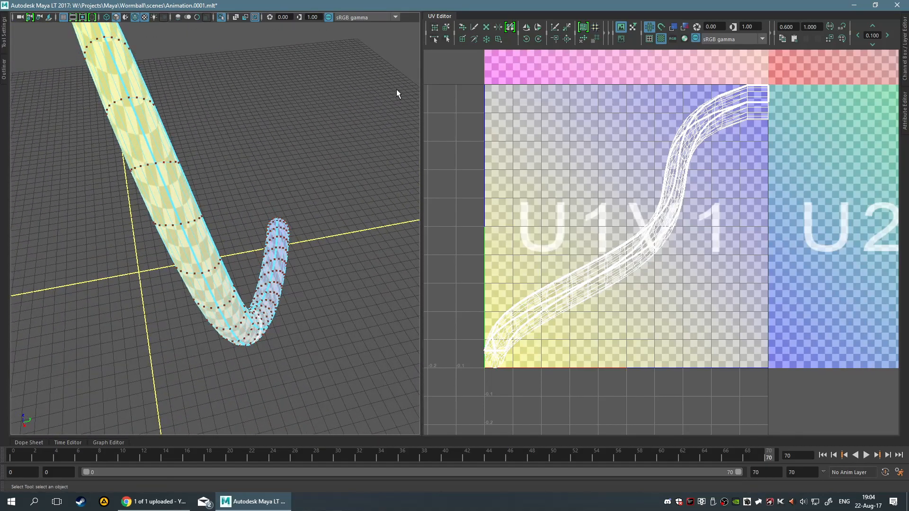
{"action": "key", "text": "F8"}
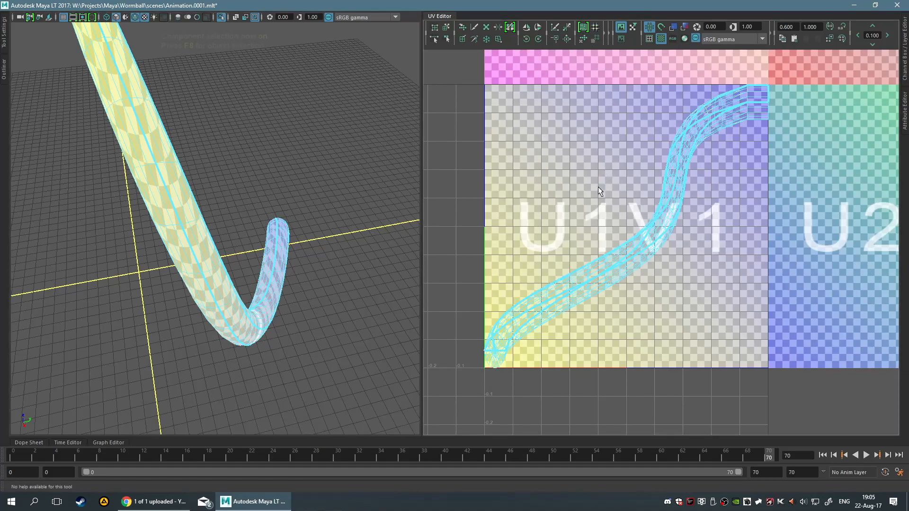
{"action": "right_click_drag", "start_coordinate": [617, 171], "coordinate": [581, 157]}
{"action": "left_click", "coordinate": [665, 211]}
{"action": "key", "text": "w"}
{"action": "left_click_drag", "start_coordinate": [634, 219], "coordinate": [702, 241]}
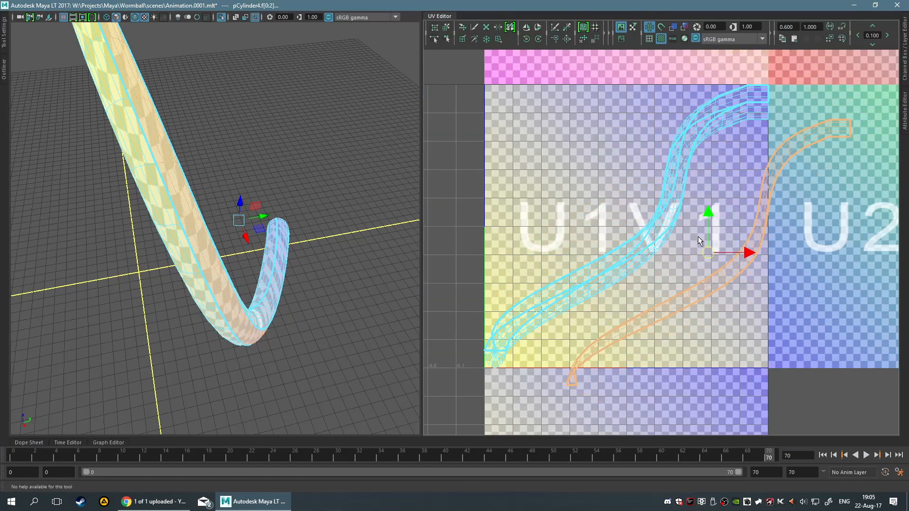
{"action": "key", "text": "ctrl+z"}
Select all of the tube's UV shells, lay them out automatically, and check the checker pattern on the tube from several angles
{"action": "left_click", "coordinate": [720, 258]}
{"action": "left_click_drag", "start_coordinate": [703, 285], "coordinate": [629, 146]}
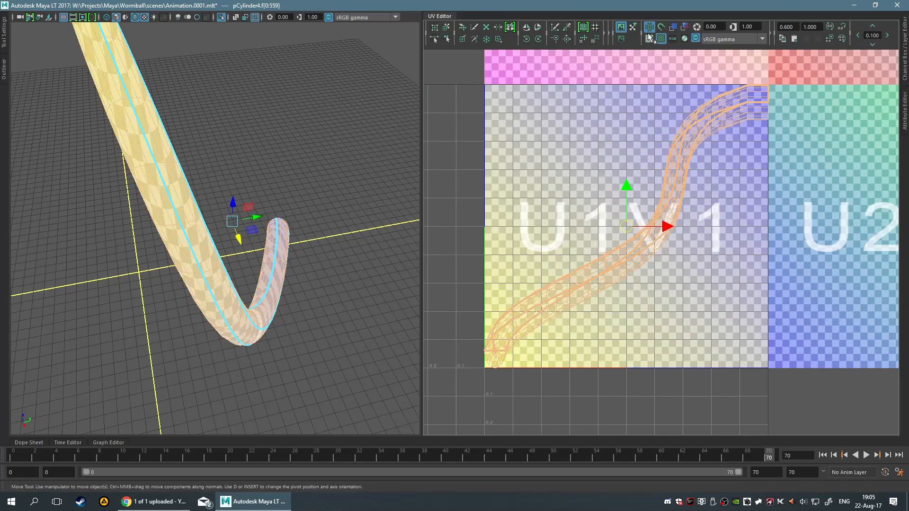
{"action": "left_click", "coordinate": [584, 39]}
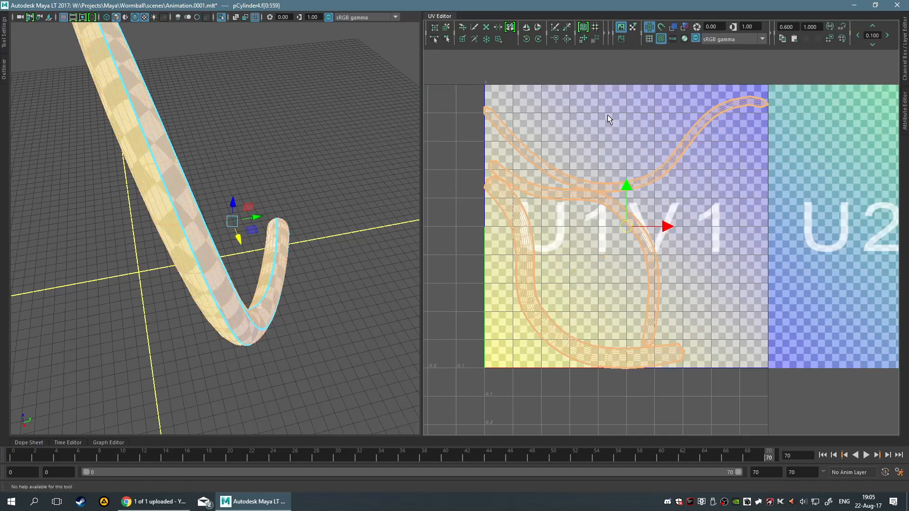
{"action": "left_click_drag", "start_coordinate": [328, 116], "coordinate": [597, 175], "text": "alt"}
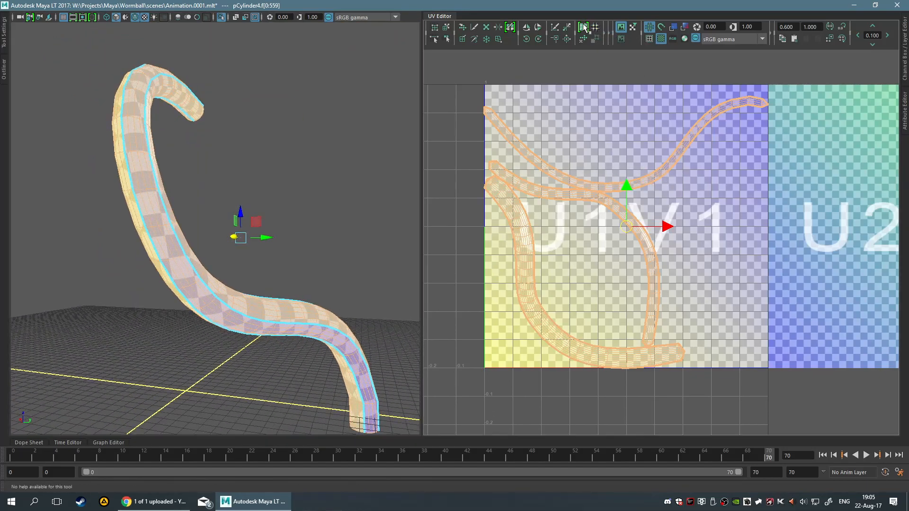
{"action": "left_click", "coordinate": [443, 161]}
{"action": "left_click_drag", "start_coordinate": [375, 176], "coordinate": [151, 190], "text": "alt"}
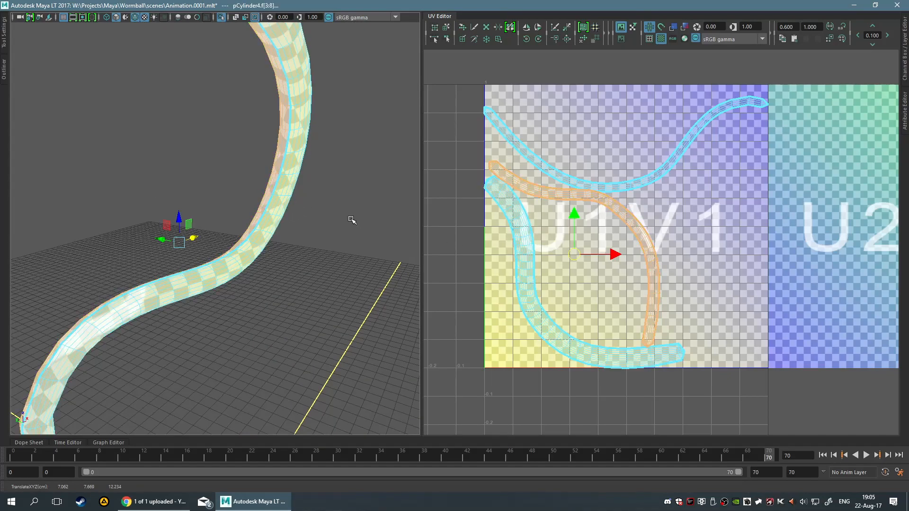
Assign the existing Wood material to the whole tube and view the textured result
{"action": "key", "text": "F8"}
{"action": "left_click", "coordinate": [273, 197]}
{"action": "left_click_drag", "start_coordinate": [321, 229], "coordinate": [270, 194], "text": "alt"}
{"action": "left_click", "coordinate": [162, 115]}
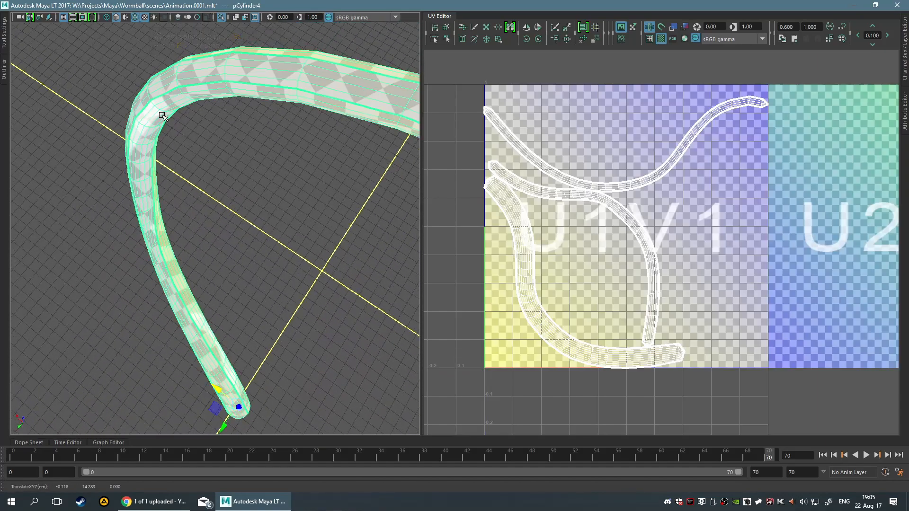
{"action": "right_click", "coordinate": [162, 116]}
{"action": "mouse_move", "coordinate": [190, 356]}
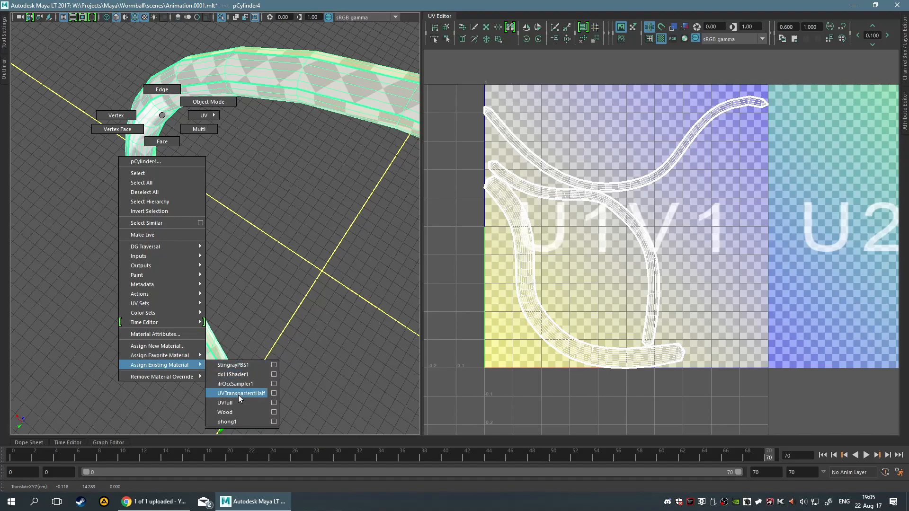
{"action": "left_click", "coordinate": [241, 413]}
{"action": "left_click", "coordinate": [285, 246]}
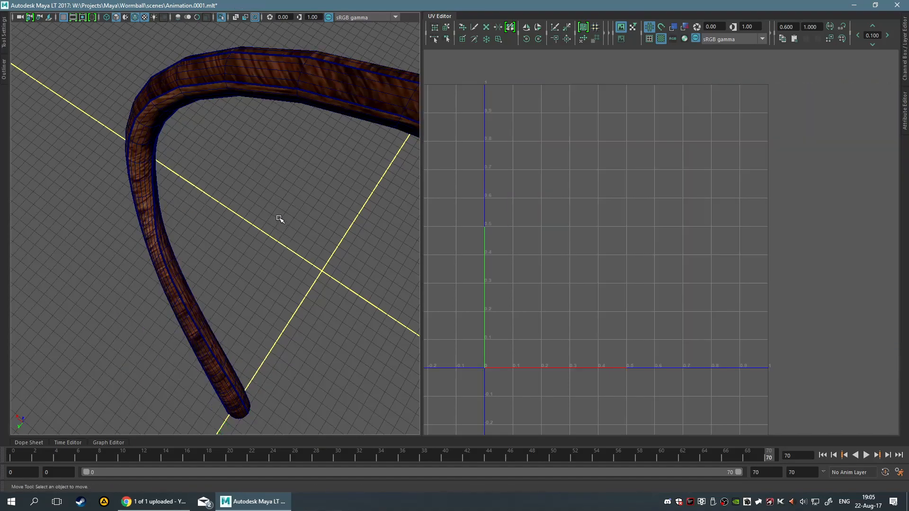
{"action": "left_click_drag", "start_coordinate": [275, 183], "coordinate": [285, 164], "text": "alt"}
{"action": "scroll", "coordinate": [274, 143], "scroll_direction": "down", "scroll_amount": 8}
{"action": "scroll", "coordinate": [261, 131], "scroll_direction": "up", "scroll_amount": 4}
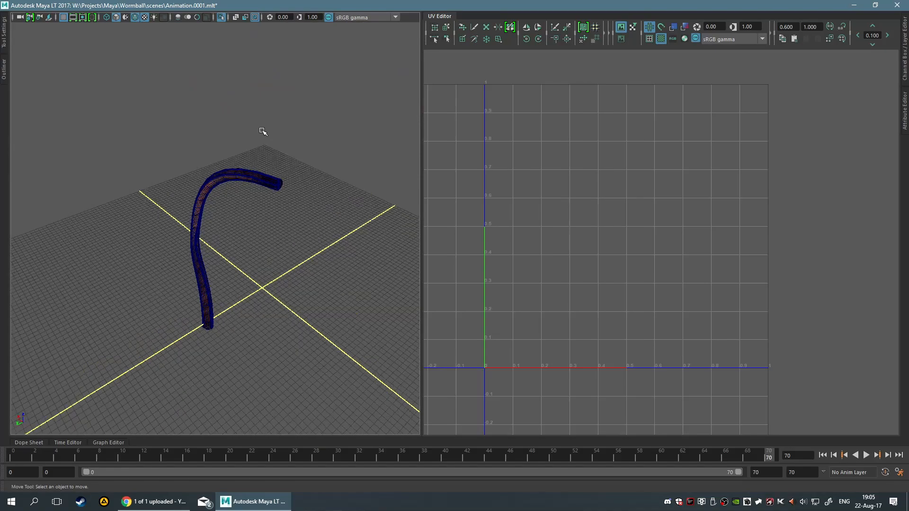
{"action": "scroll", "coordinate": [262, 130], "scroll_direction": "up", "scroll_amount": 3}
Preview the UV distortion shading on the wood tube with the checker map hidden
{"action": "left_click", "coordinate": [184, 197]}
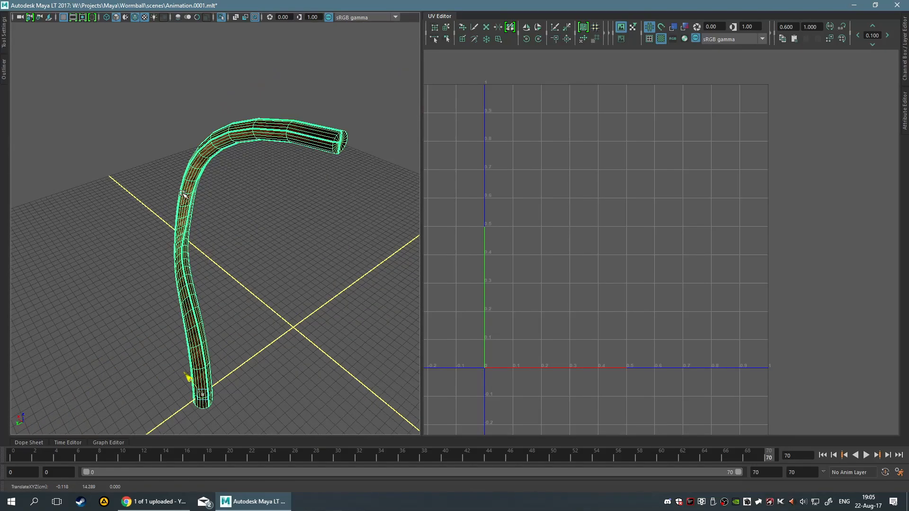
{"action": "left_click", "coordinate": [685, 27]}
{"action": "left_click", "coordinate": [661, 38]}
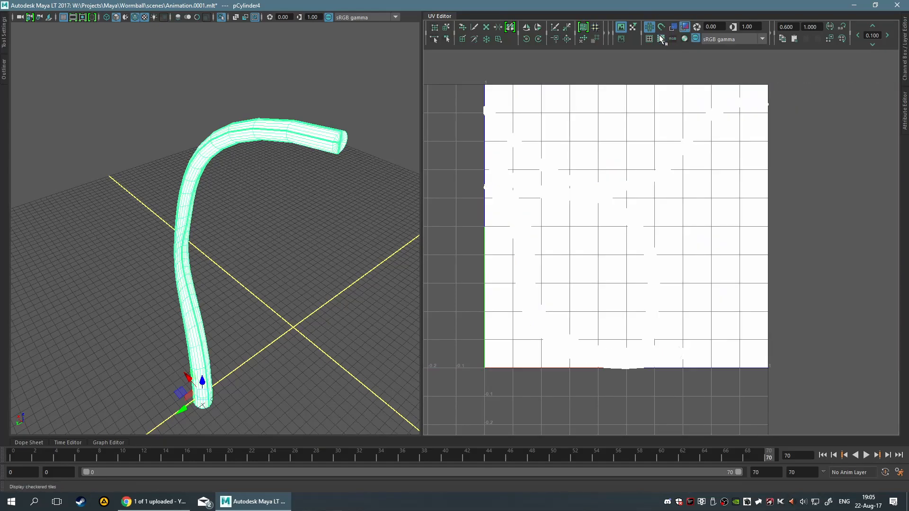
{"action": "left_click_drag", "start_coordinate": [279, 252], "coordinate": [229, 158], "text": "alt"}
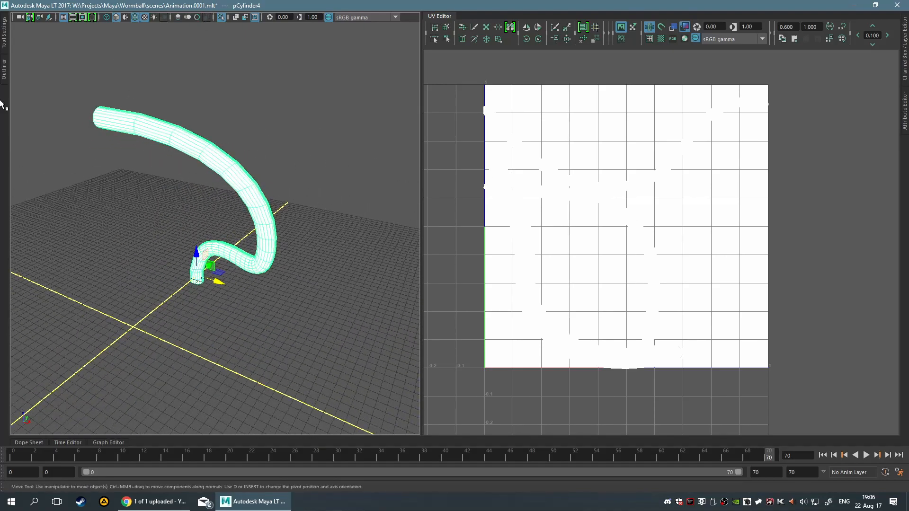
Bring back the checker map display and compare the tube's checker pattern and UV shells with its wood texture
{"action": "left_click", "coordinate": [661, 38]}
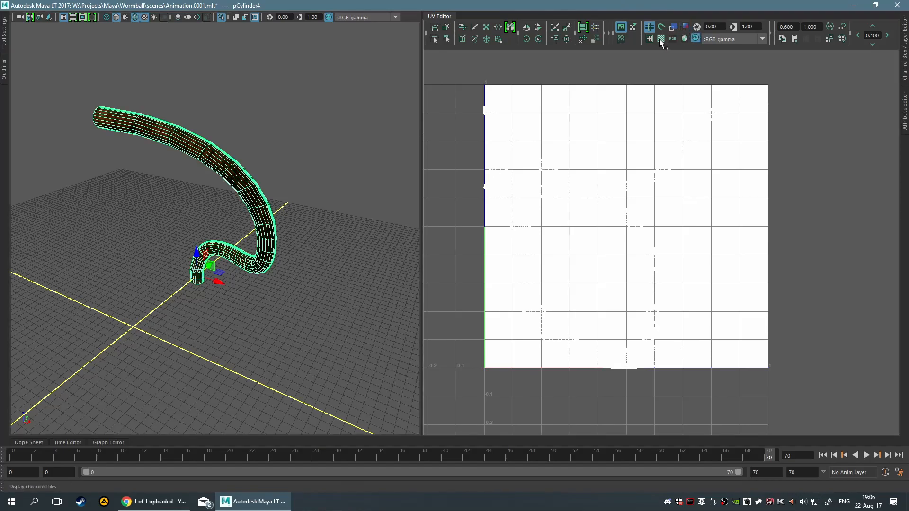
{"action": "left_click_drag", "start_coordinate": [384, 122], "coordinate": [397, 149], "text": "alt"}
{"action": "scroll", "coordinate": [327, 150], "scroll_direction": "up", "scroll_amount": 4}
{"action": "left_click_drag", "start_coordinate": [354, 198], "coordinate": [142, 280], "text": "alt"}
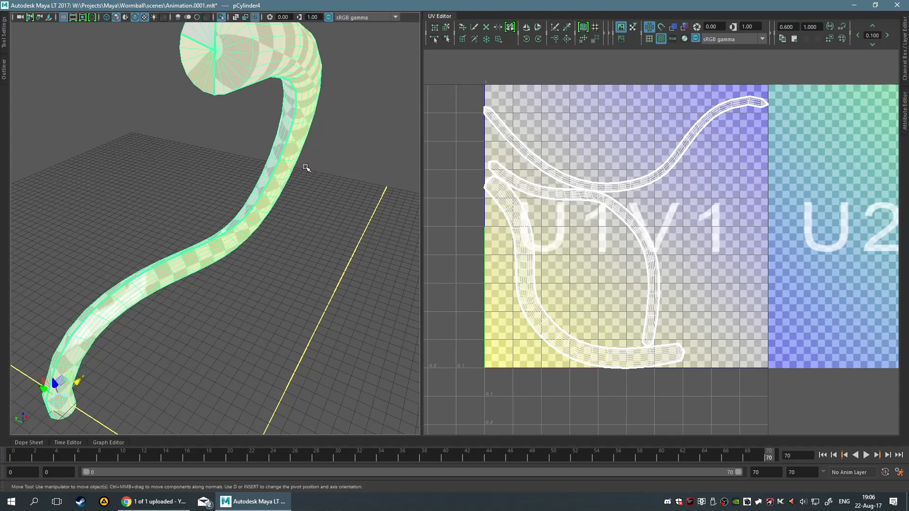
{"action": "key", "text": "q"}
{"action": "left_click", "coordinate": [334, 174]}
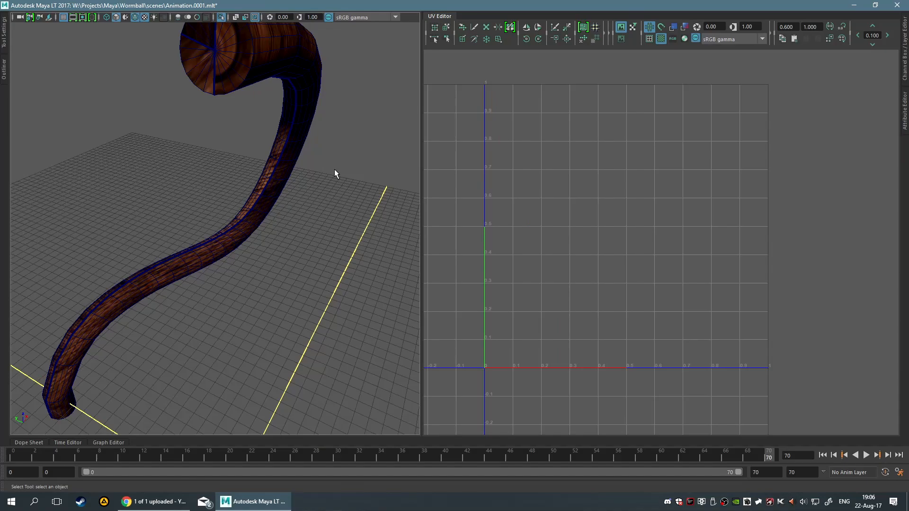
{"action": "left_click", "coordinate": [283, 157]}
{"action": "scroll", "coordinate": [646, 200], "scroll_direction": "up", "scroll_amount": 3}
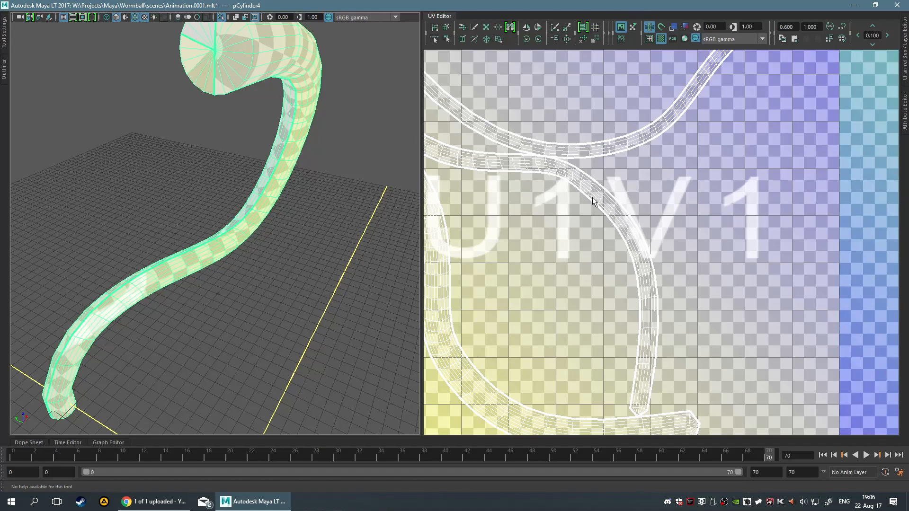
{"action": "left_click", "coordinate": [357, 208]}
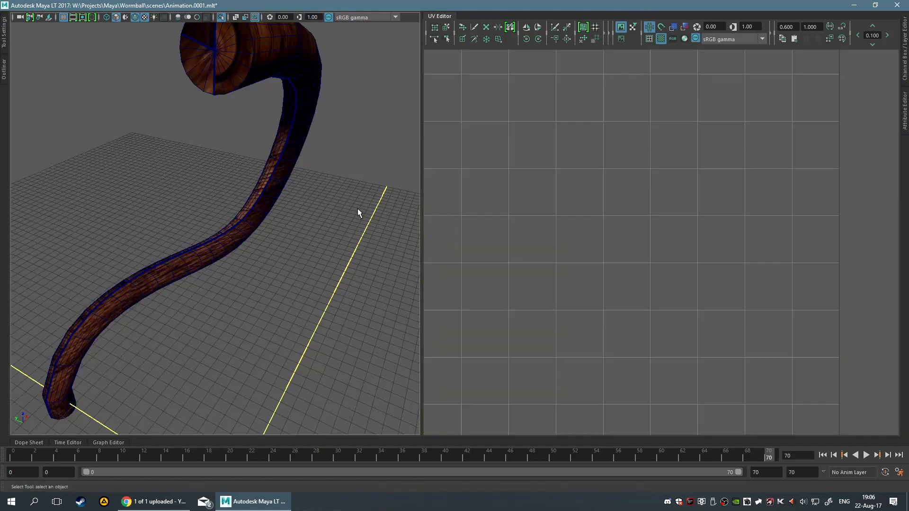
Hide the tube and collapse the UV Editor so the viewport takes the full width
{"action": "scroll", "coordinate": [310, 122], "scroll_direction": "down", "scroll_amount": 10}
{"action": "mouse_move", "coordinate": [157, 153]}
{"action": "left_mouse_down"}
{"action": "mouse_move", "coordinate": [346, 353]}
{"action": "mouse_move", "coordinate": [335, 285]}
{"action": "left_mouse_up"}
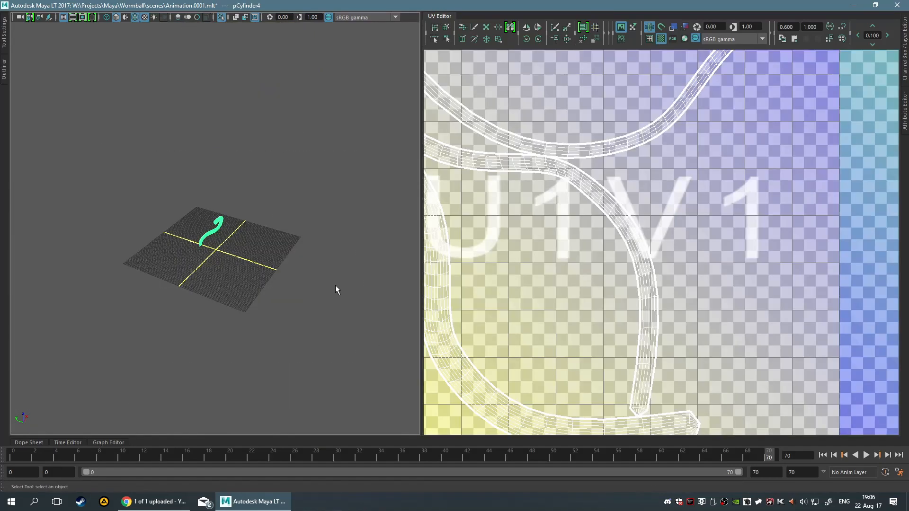
{"action": "key", "text": "ctrl+h"}
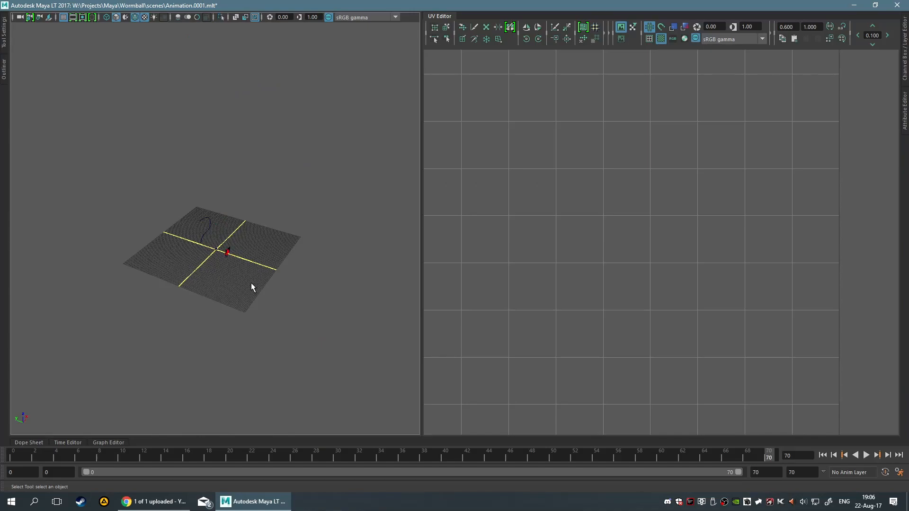
{"action": "scroll", "coordinate": [251, 283], "scroll_direction": "up", "scroll_amount": 8}
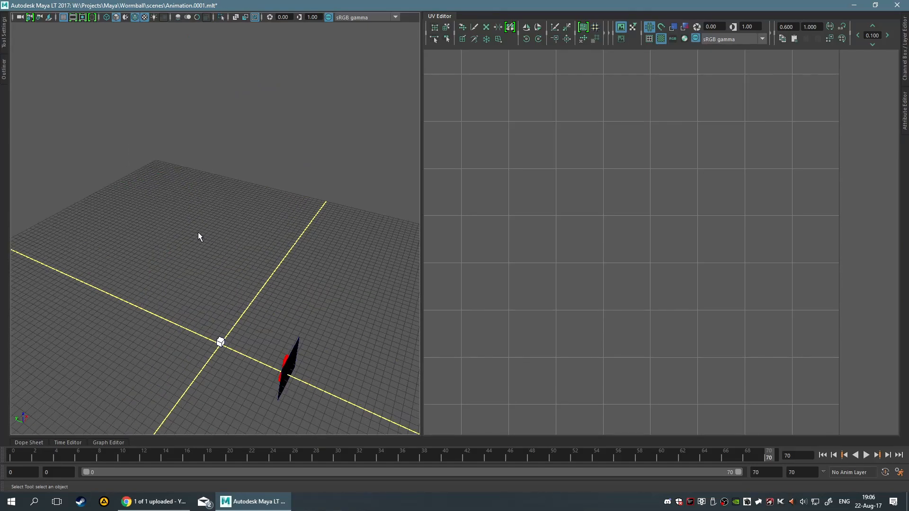
{"action": "left_click_drag", "start_coordinate": [199, 235], "coordinate": [371, 245], "text": "alt"}
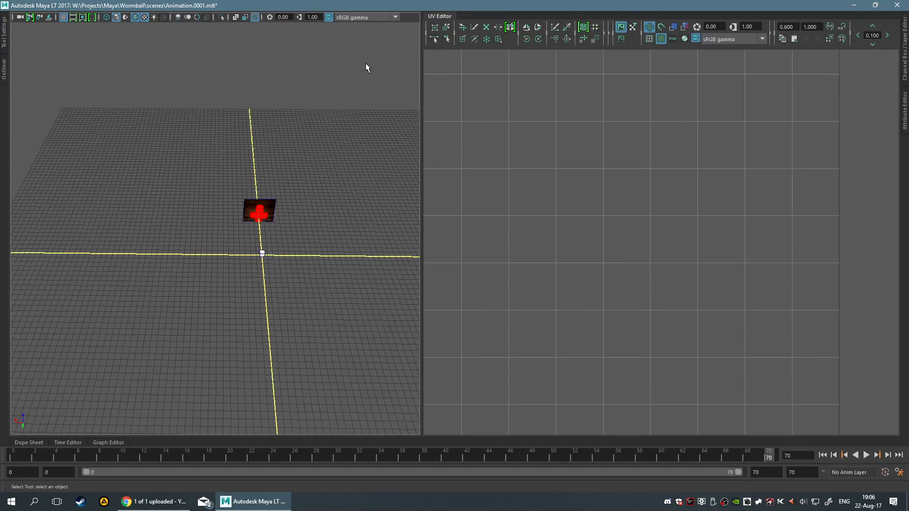
{"action": "left_click", "coordinate": [435, 15]}
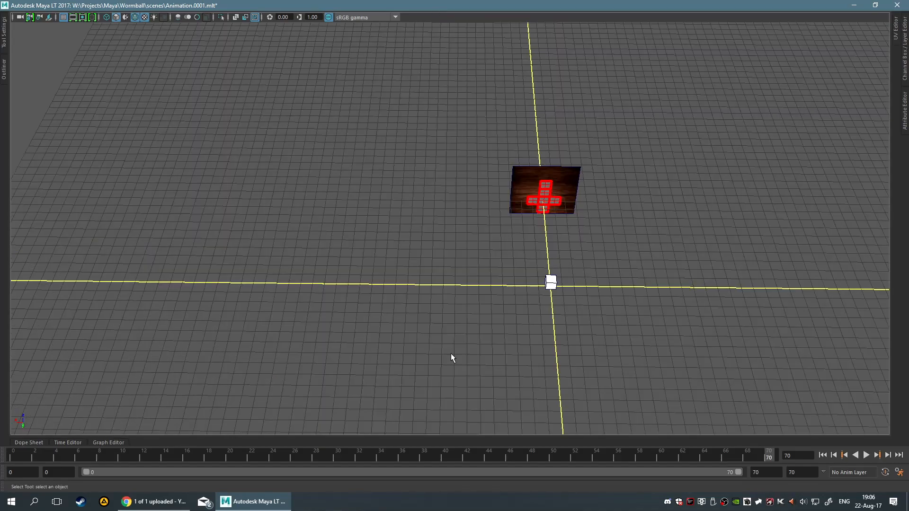
Switch to Chrome in a new incognito window and search YouTube for Allegorithmic
{"action": "right_click", "coordinate": [128, 501]}
{"action": "left_click", "coordinate": [164, 428]}
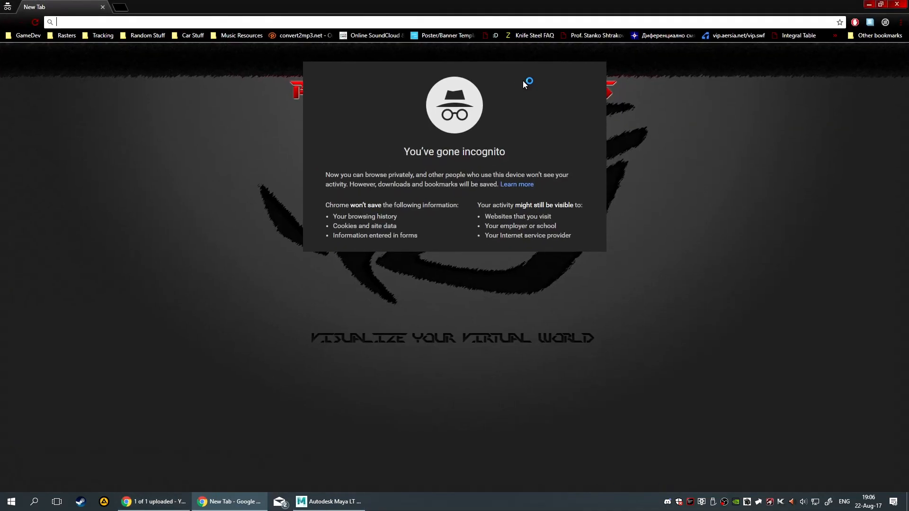
{"action": "type", "text": "alle"}
{"action": "type", "text": "gorithmic yo"}
{"action": "key", "text": "ctrl+a"}
{"action": "type", "text": "youtube.com"}
{"action": "key", "text": "Tab"}
{"action": "type", "text": "allegorithhmic"}
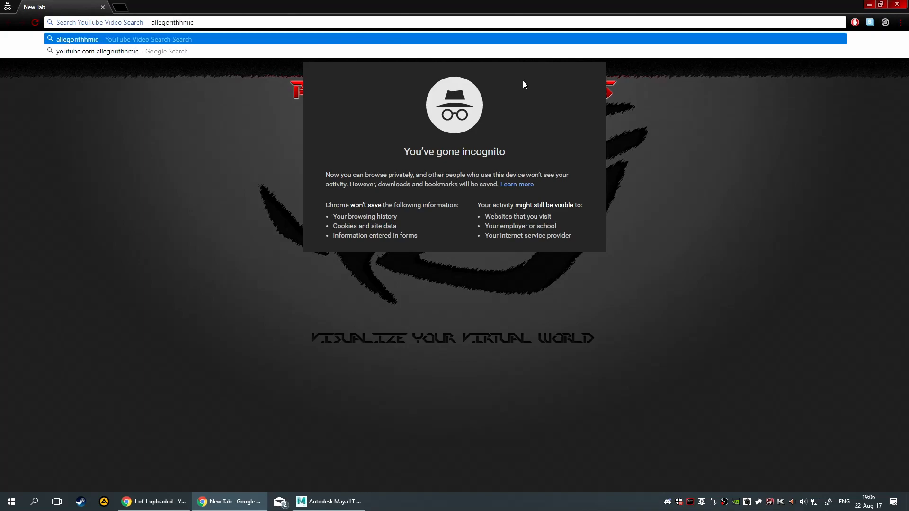
{"action": "key", "text": "Return"}
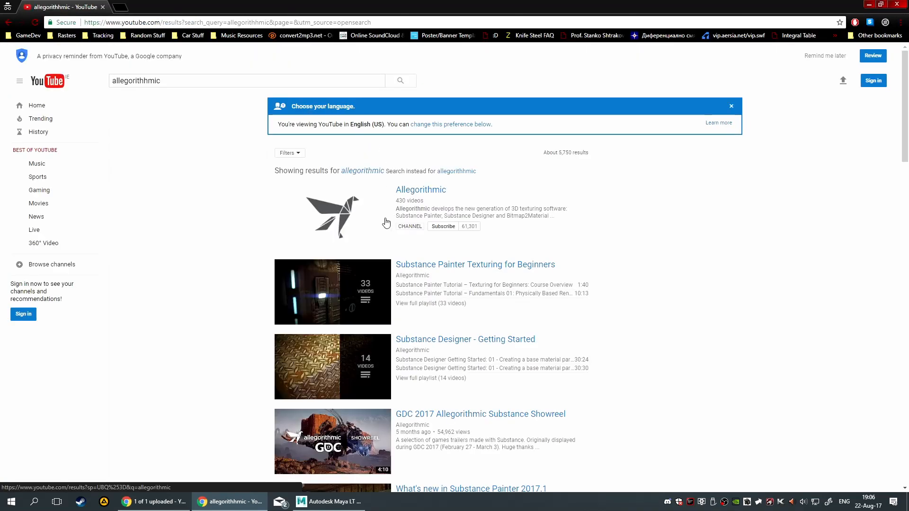
Show the Allegorithmic channel's playlists and open the Substance in UE4 playlist in a separate browser tab
{"action": "left_click", "coordinate": [353, 216]}
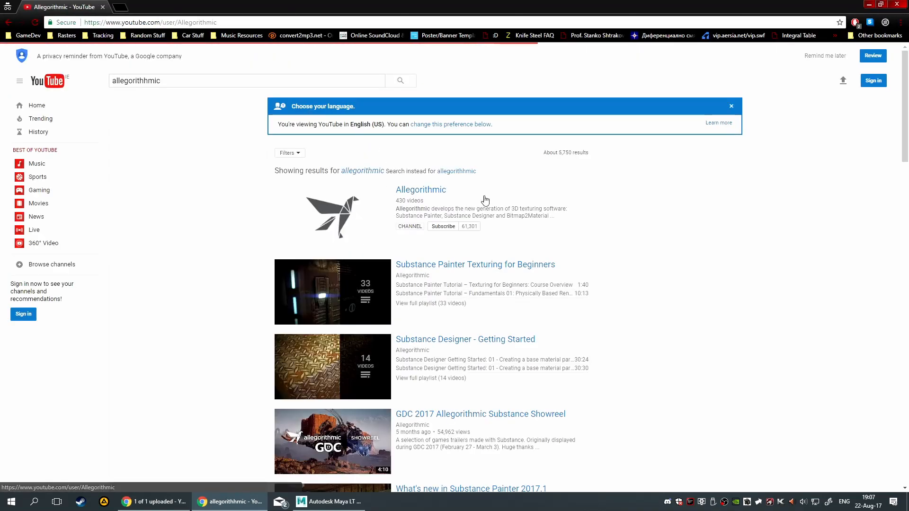
{"action": "left_click", "coordinate": [249, 210]}
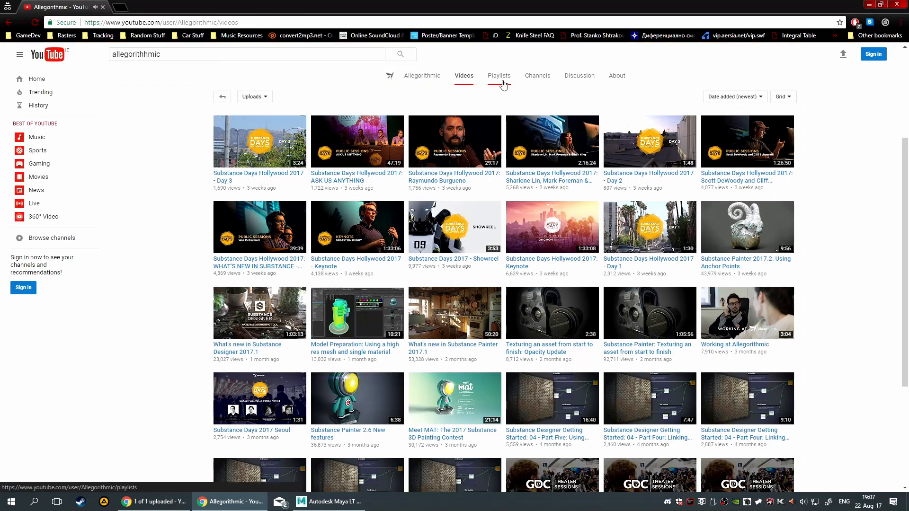
{"action": "left_click", "coordinate": [505, 76]}
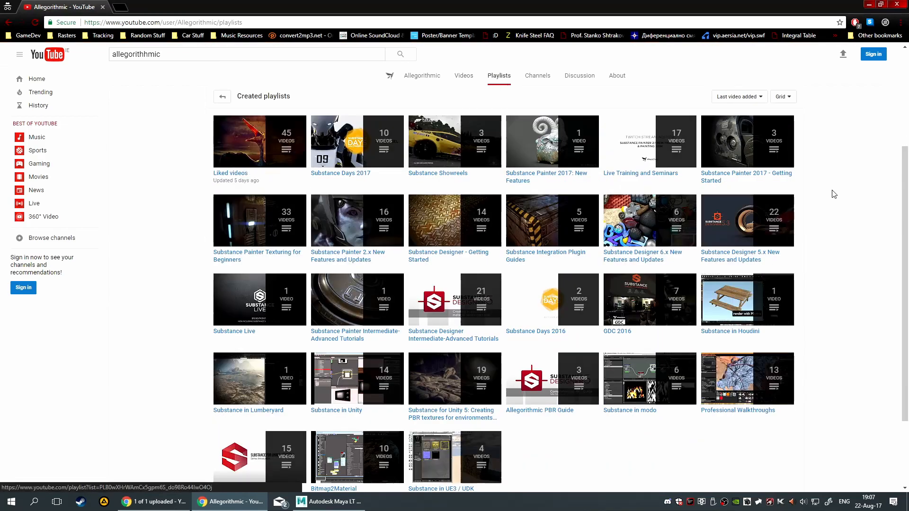
{"action": "scroll", "coordinate": [583, 283], "scroll_direction": "down", "scroll_amount": 1}
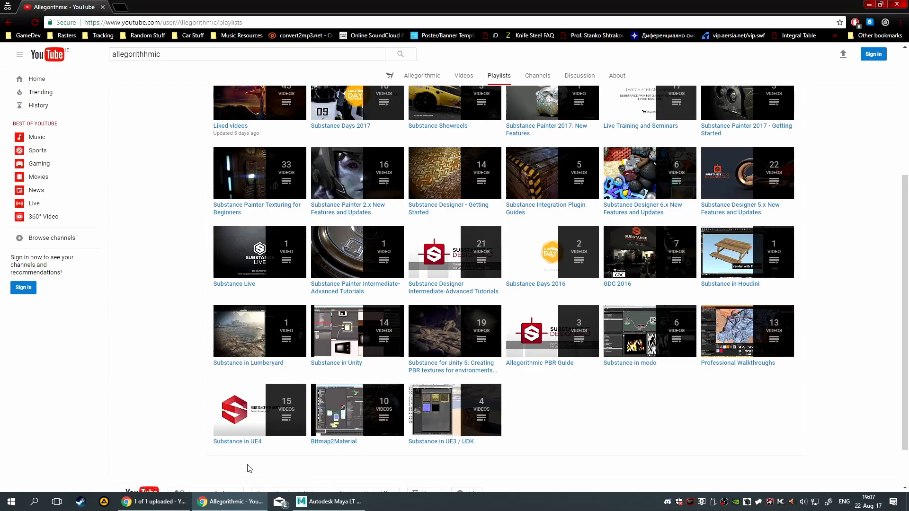
{"action": "middle_click", "coordinate": [254, 441]}
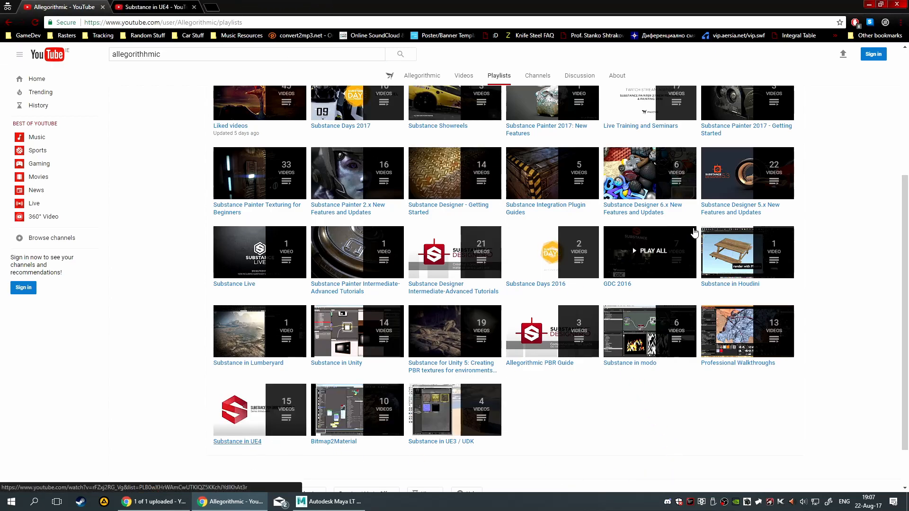
Find "begin" on the playlists page and open the Substance Painter Texturing for Beginners playlist
{"action": "key", "text": "ctrl+f"}
{"action": "type", "text": "begin"}
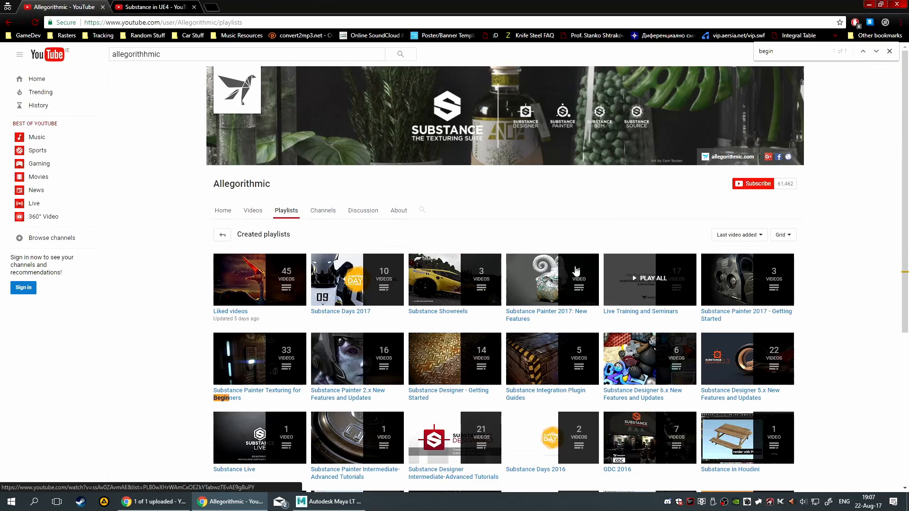
{"action": "left_click", "coordinate": [253, 396]}
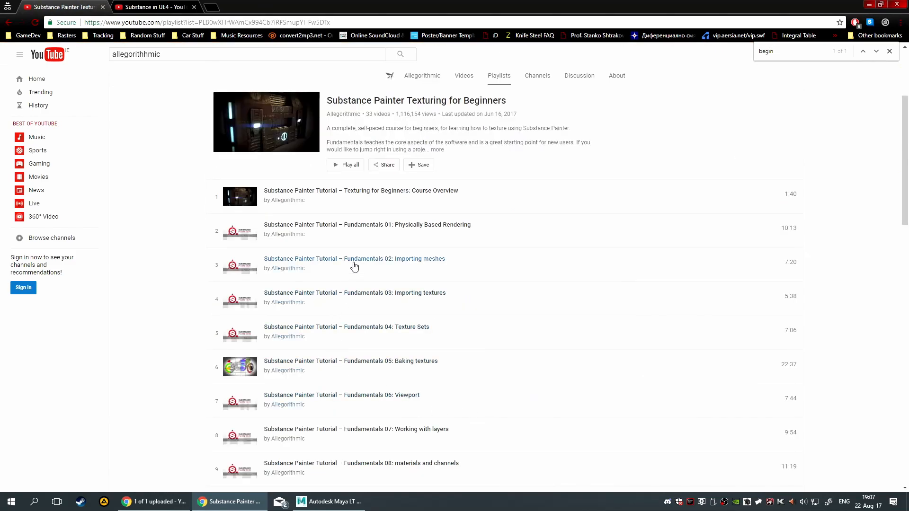
Look through the tutorial titles in the Substance Painter Texturing for Beginners playlist
{"action": "scroll", "coordinate": [377, 238], "scroll_direction": "down", "scroll_amount": 1}
{"action": "scroll", "coordinate": [375, 255], "scroll_direction": "up", "scroll_amount": 4}
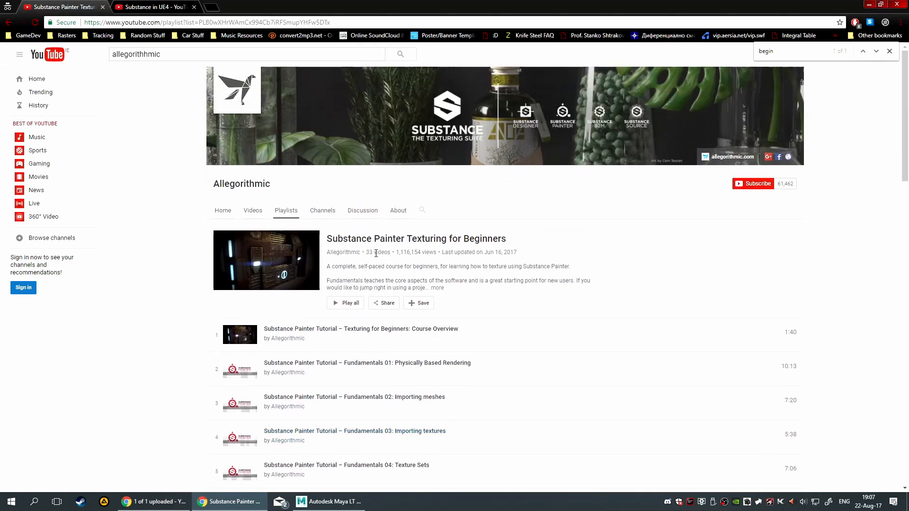
{"action": "scroll", "coordinate": [372, 258], "scroll_direction": "down", "scroll_amount": 10}
{"action": "scroll", "coordinate": [365, 279], "scroll_direction": "down", "scroll_amount": 12}
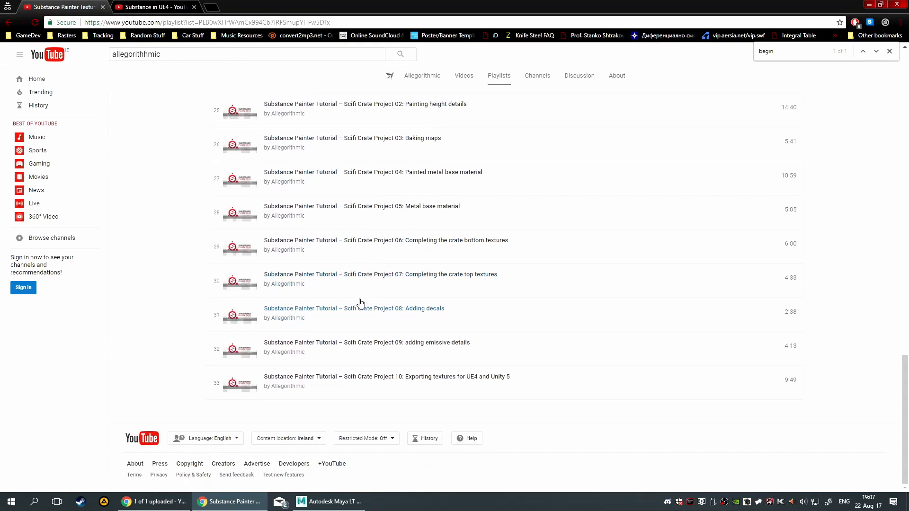
{"action": "scroll", "coordinate": [360, 295], "scroll_direction": "up", "scroll_amount": 20}
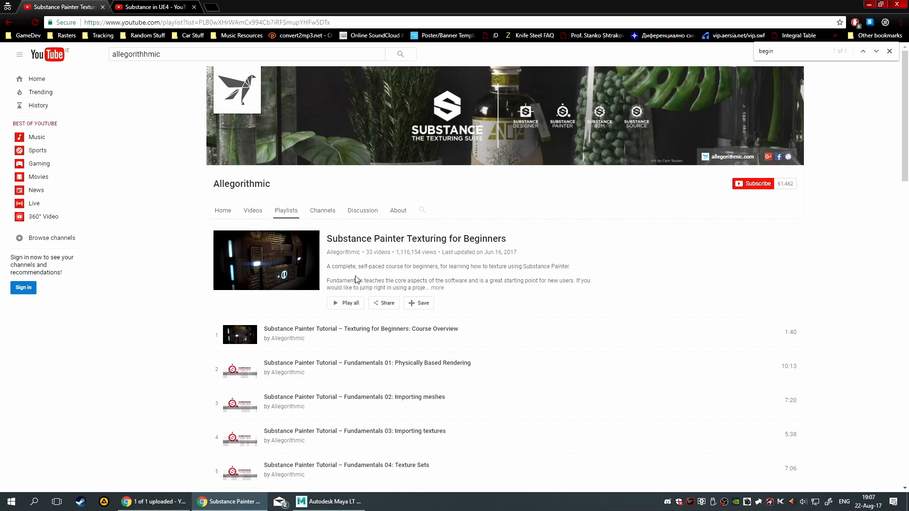
{"action": "scroll", "coordinate": [464, 378], "scroll_direction": "down", "scroll_amount": 2}
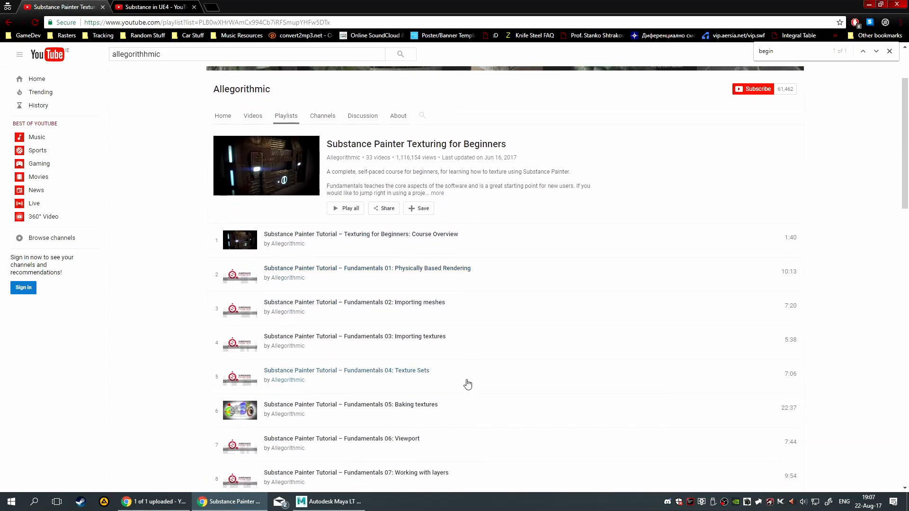
{"action": "scroll", "coordinate": [467, 382], "scroll_direction": "down", "scroll_amount": 1}
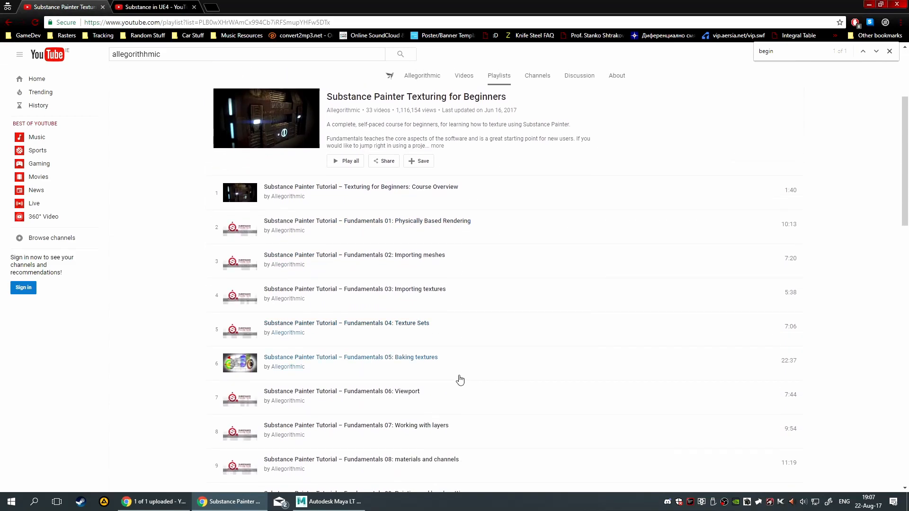
{"action": "scroll", "coordinate": [454, 382], "scroll_direction": "down", "scroll_amount": 2}
{"action": "scroll", "coordinate": [426, 377], "scroll_direction": "down", "scroll_amount": 2}
{"action": "scroll", "coordinate": [183, 146], "scroll_direction": "up", "scroll_amount": 7}
Search YouTube for "painter model preparation", open the Model Preparation 01: UV Mapping and Texel Density video, and pause it
{"action": "double_click", "coordinate": [187, 59]}
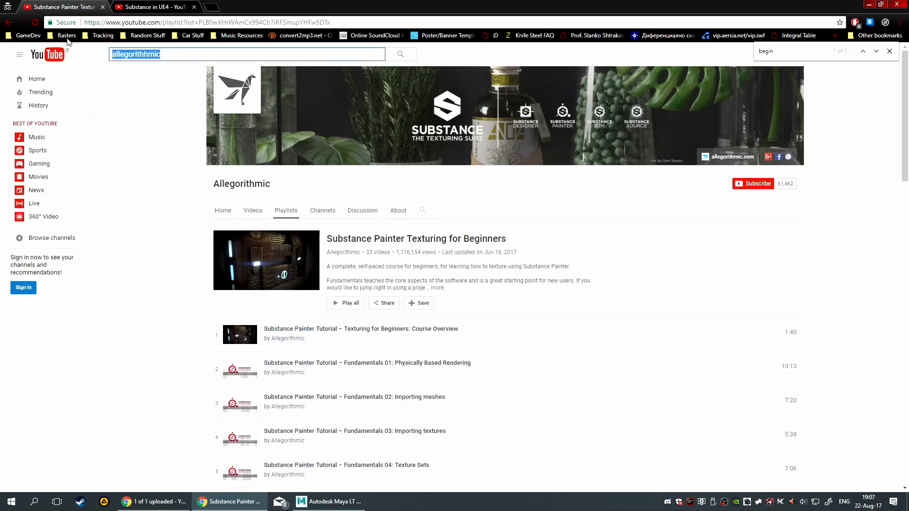
{"action": "type", "text": "paint"}
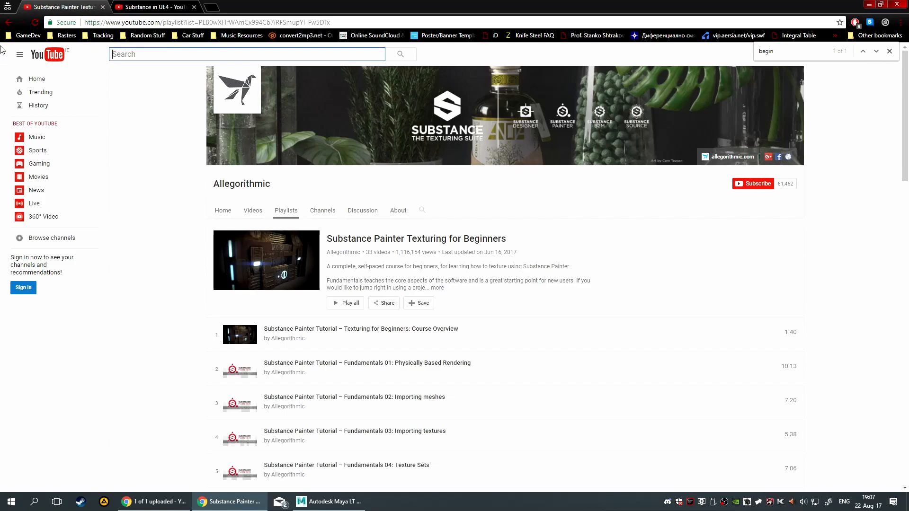
{"action": "type", "text": "er mode"}
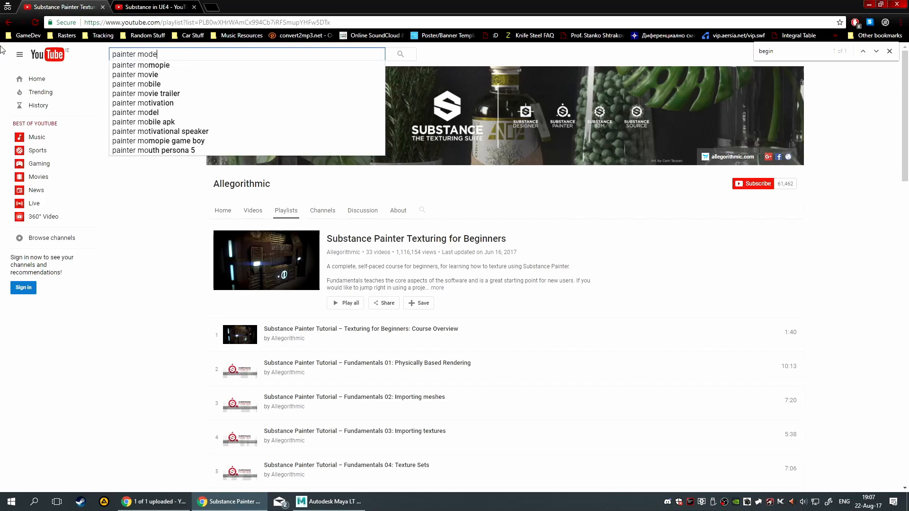
{"action": "type", "text": "l preparation"}
{"action": "key", "text": "Return"}
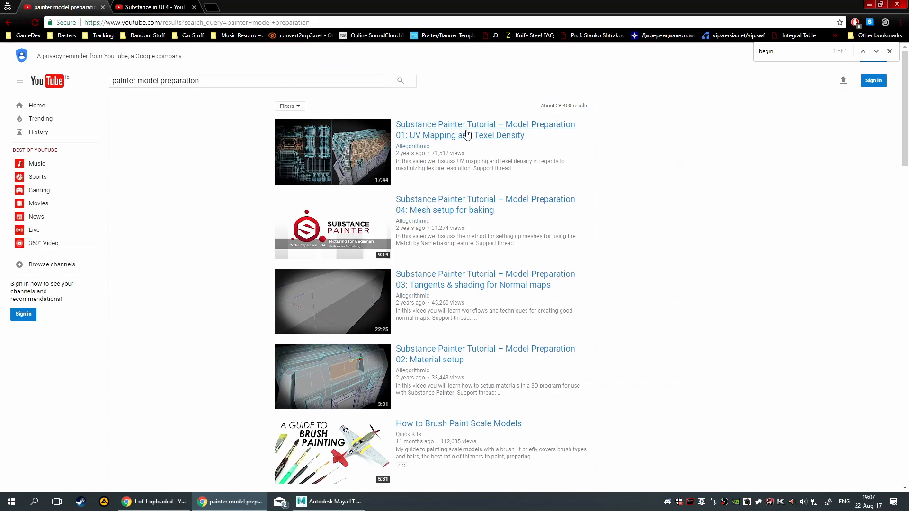
{"action": "left_click", "coordinate": [466, 137]}
{"action": "left_click", "coordinate": [332, 219]}
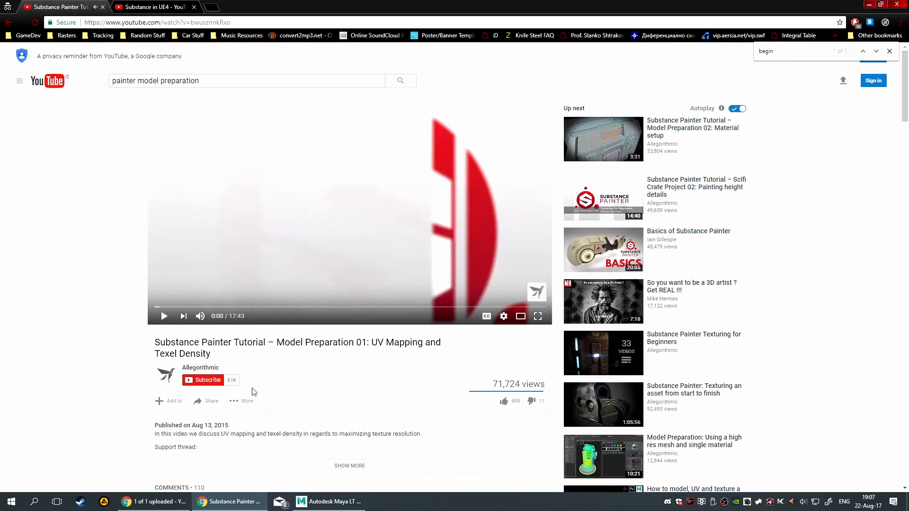
Close the Substance in UE4 tab and return to the Allegorithmic channel's playlists
{"action": "left_click", "coordinate": [152, 8]}
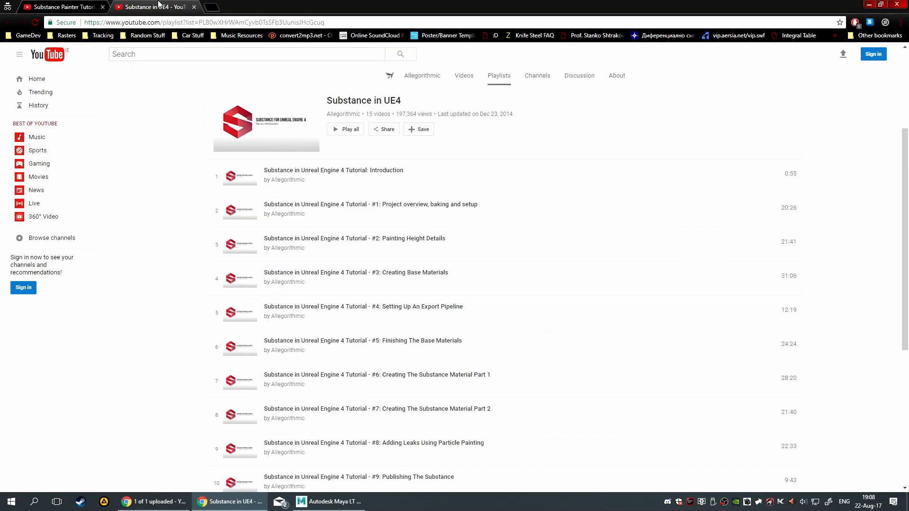
{"action": "left_click", "coordinate": [194, 7]}
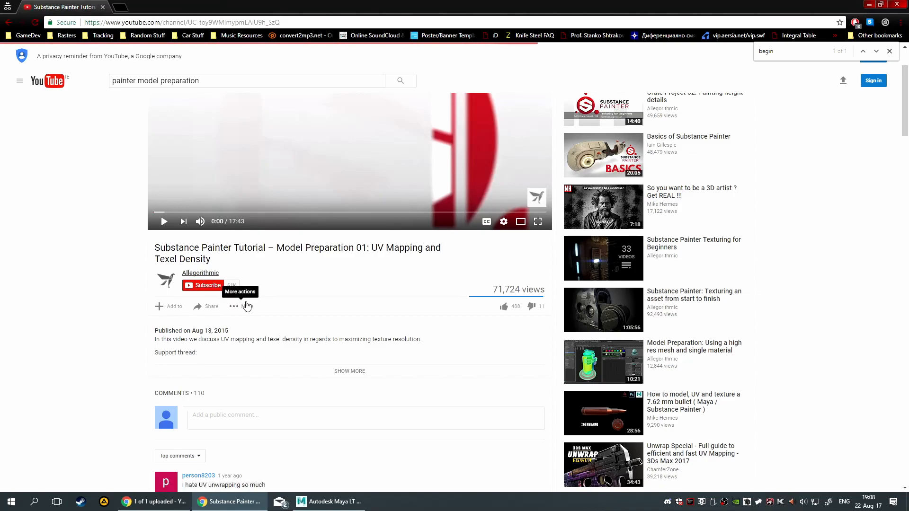
{"action": "left_click", "coordinate": [254, 211]}
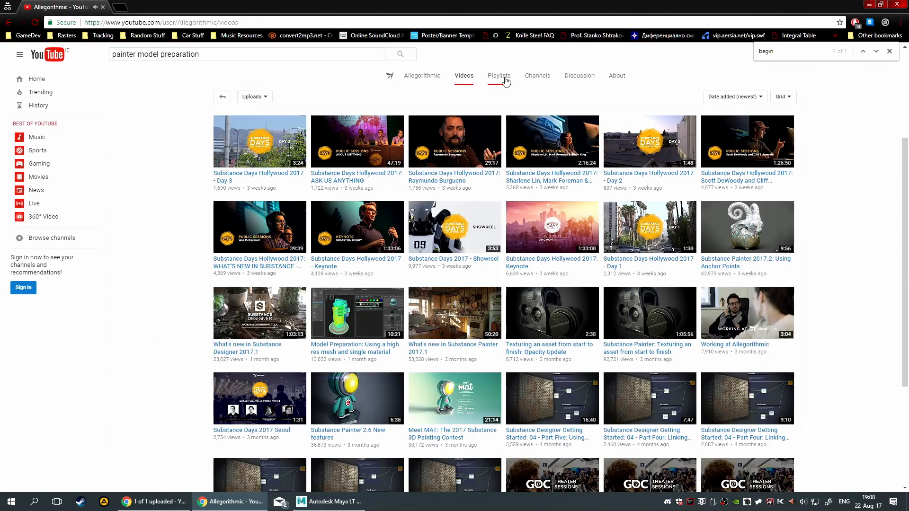
{"action": "left_click", "coordinate": [506, 82]}
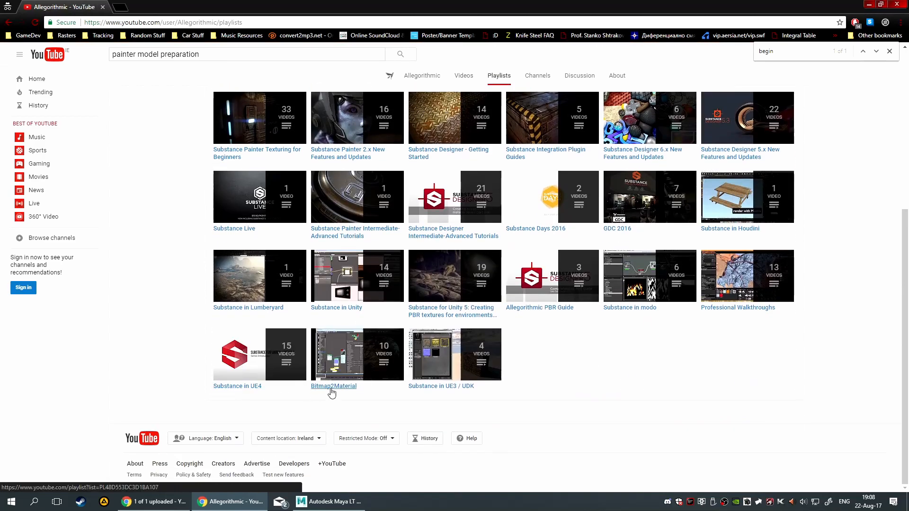
Find "painter" among the Allegorithmic channel's created playlists
{"action": "scroll", "coordinate": [419, 331], "scroll_direction": "up", "scroll_amount": 1}
{"action": "scroll", "coordinate": [419, 330], "scroll_direction": "up", "scroll_amount": 3}
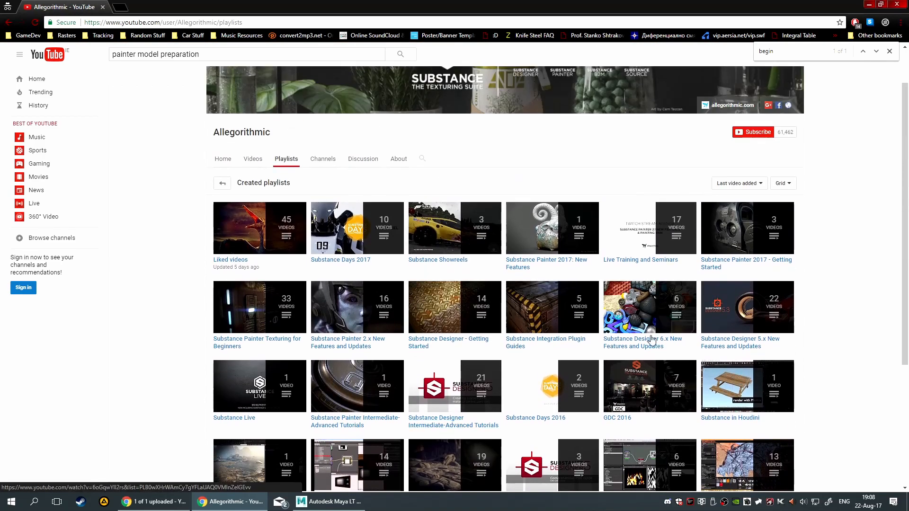
{"action": "scroll", "coordinate": [433, 394], "scroll_direction": "down", "scroll_amount": 4}
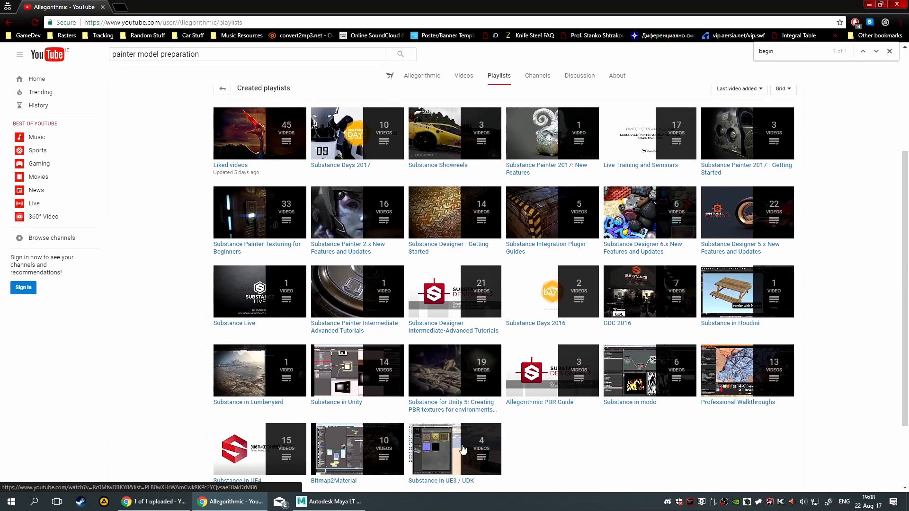
{"action": "key", "text": "ctrl+f"}
{"action": "type", "text": "painter"}
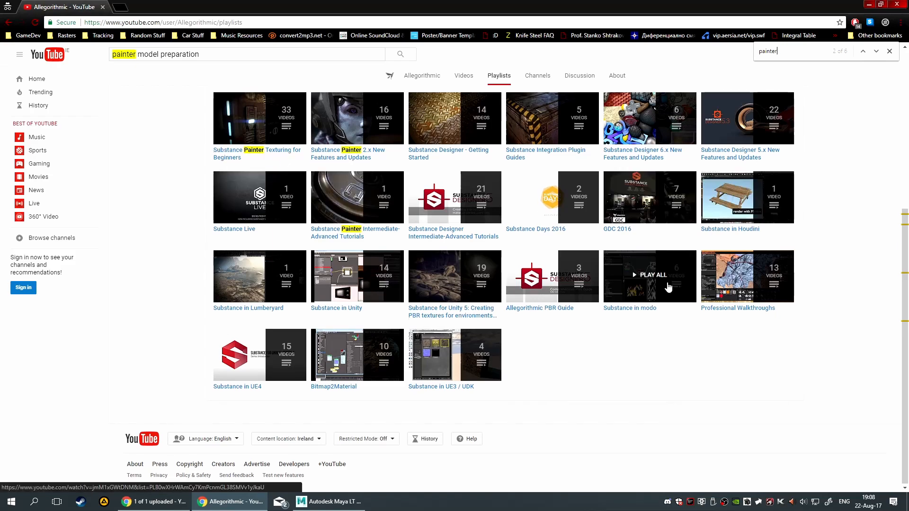
{"action": "scroll", "coordinate": [665, 284], "scroll_direction": "up", "scroll_amount": 5}
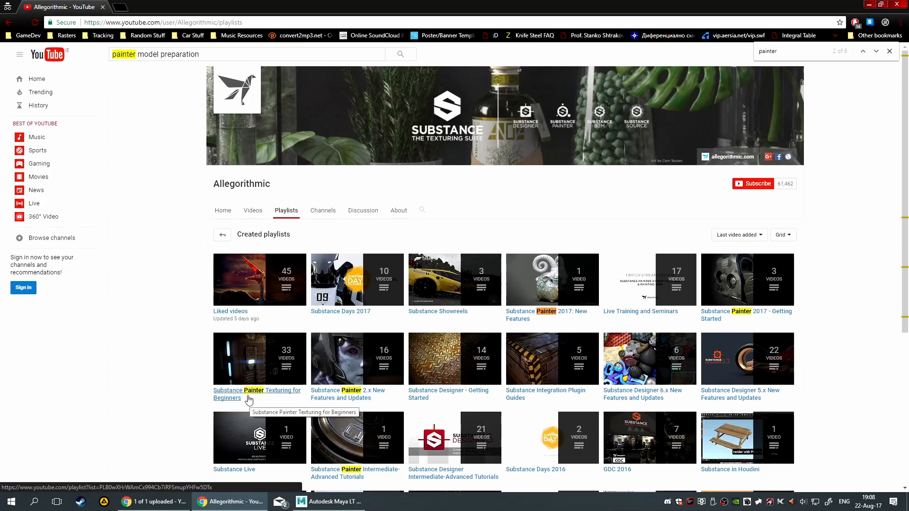
Reopen the Substance Painter Texturing for Beginners playlist and find "model" in its video titles
{"action": "scroll", "coordinate": [428, 408], "scroll_direction": "down", "scroll_amount": 3}
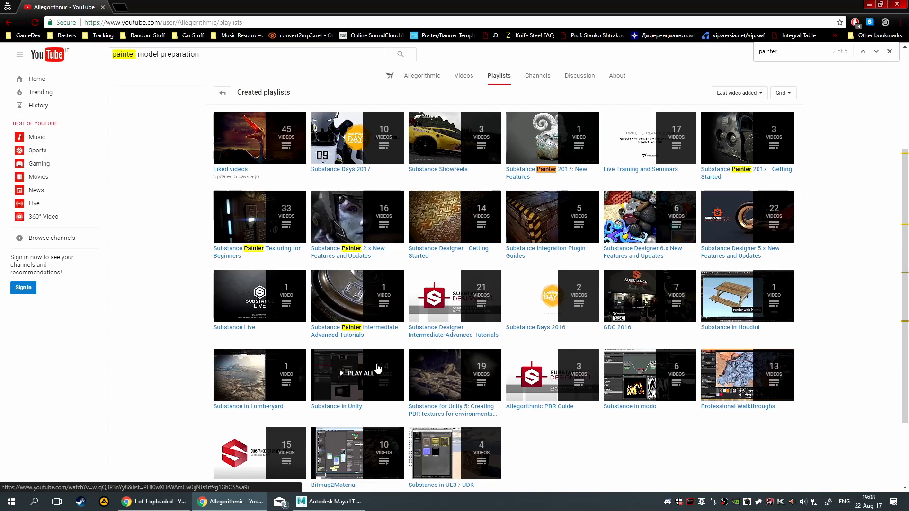
{"action": "left_click", "coordinate": [274, 252]}
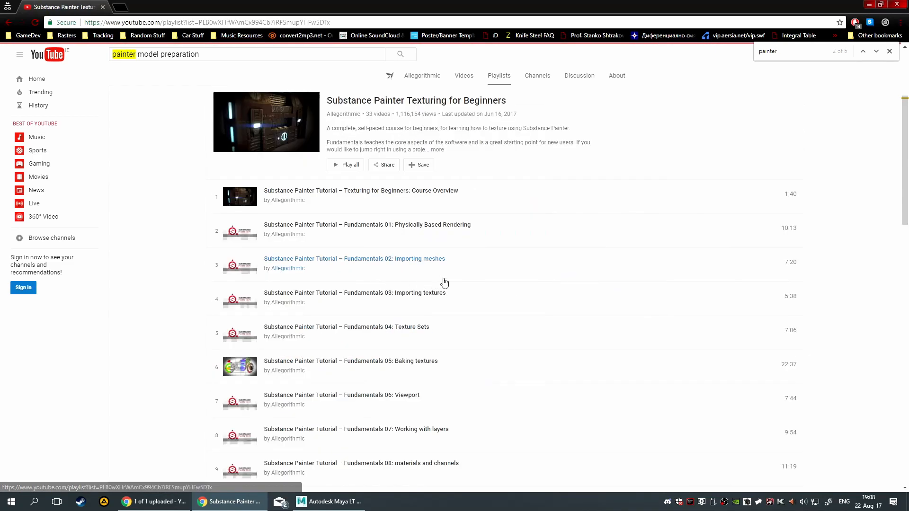
{"action": "key", "text": "ctrl+f"}
{"action": "type", "text": "model"}
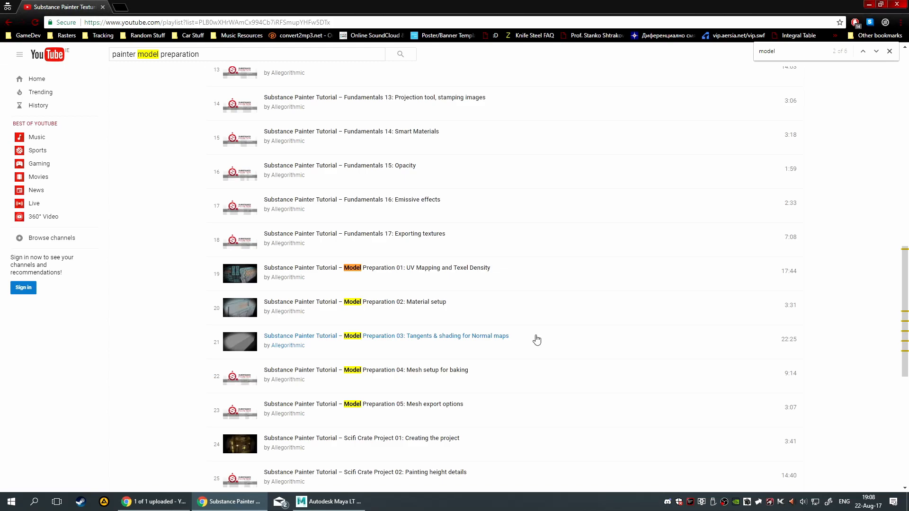
Switch back to Maya LT and maximize the front view, centring it around the origin
{"action": "left_click", "coordinate": [330, 503]}
{"action": "key", "text": "space"}
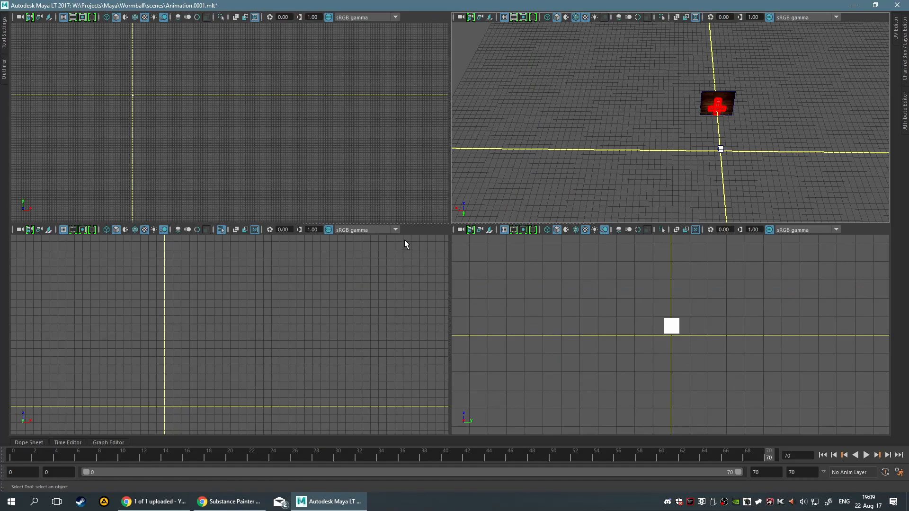
{"action": "key", "text": "space"}
{"action": "middle_click_drag", "start_coordinate": [362, 357], "coordinate": [446, 240], "text": "alt"}
{"action": "scroll", "coordinate": [446, 240], "scroll_direction": "up", "scroll_amount": 1}
Draw an EP curve that hooks upward at its start and runs above the black square, and frame it in the view
{"action": "key", "text": "g"}
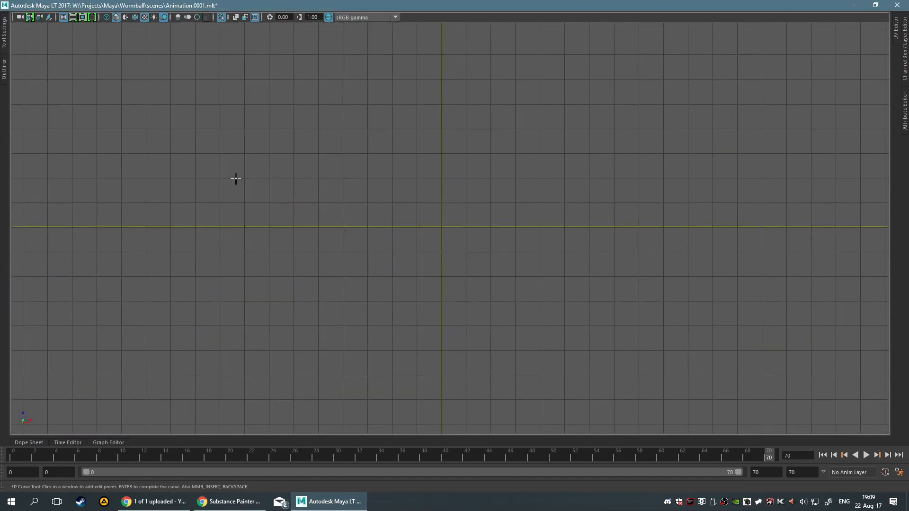
{"action": "left_click", "coordinate": [231, 216]}
{"action": "left_click", "coordinate": [314, 120]}
{"action": "left_click", "coordinate": [558, 205]}
{"action": "left_click", "coordinate": [715, 140]}
{"action": "key", "text": "q"}
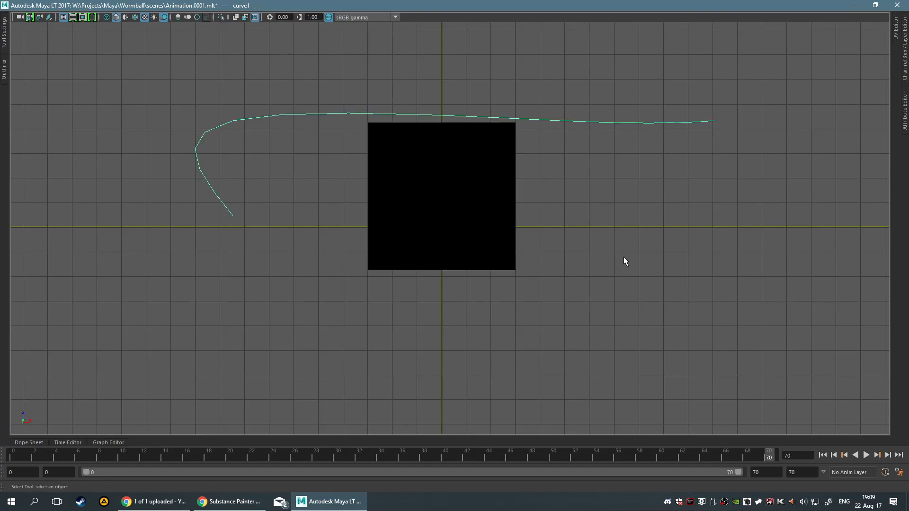
{"action": "scroll", "coordinate": [492, 247], "scroll_direction": "down", "scroll_amount": 2}
{"action": "left_click_drag", "start_coordinate": [492, 247], "coordinate": [597, 266], "text": "alt"}
{"action": "key", "text": "f"}
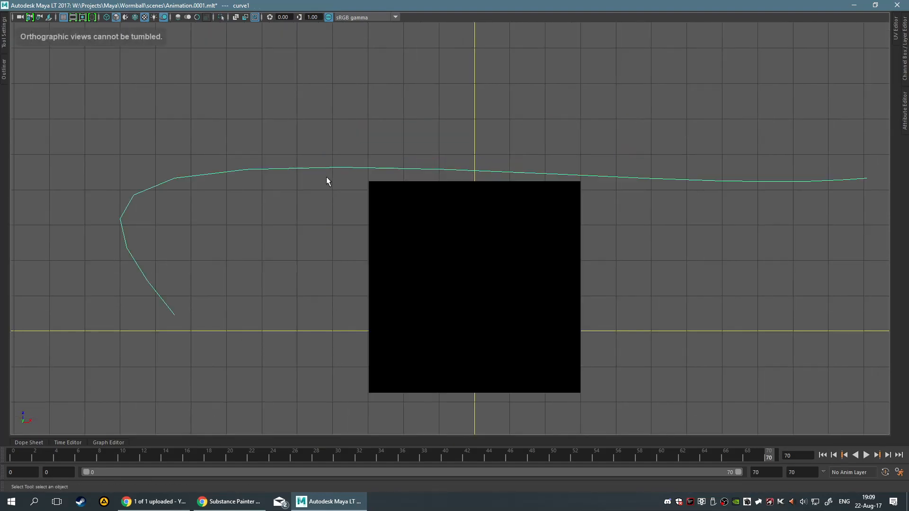
Isolate the hooked curve in the front view and bring its hooked end into close view
{"action": "key", "text": "ctrl+1"}
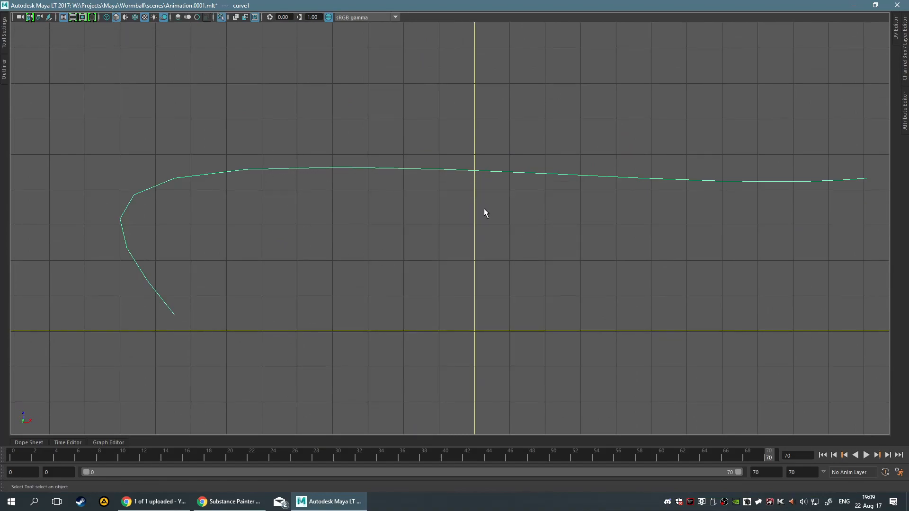
{"action": "key", "text": "alt+space"}
{"action": "middle_click_drag", "start_coordinate": [370, 191], "coordinate": [558, 175], "text": "alt"}
{"action": "left_click", "coordinate": [394, 181]}
{"action": "scroll", "coordinate": [364, 186], "scroll_direction": "up", "scroll_amount": 1}
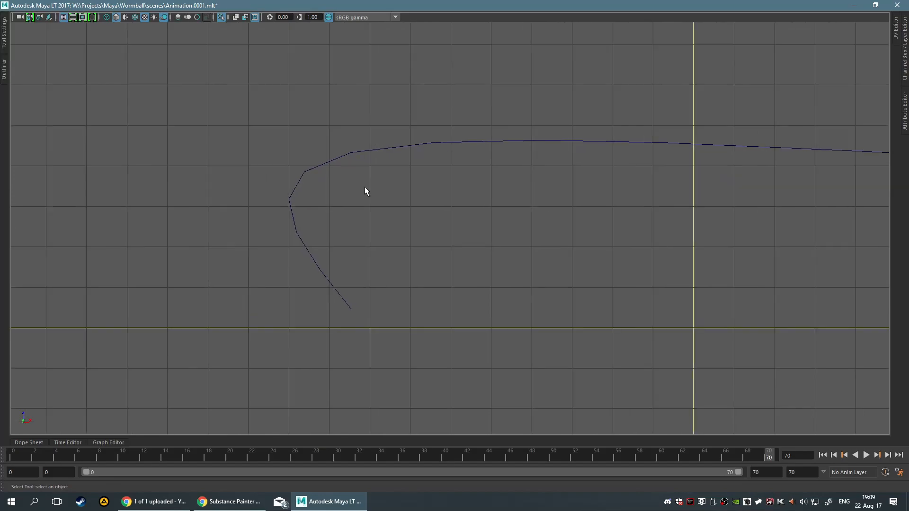
Switch to the browser to review the Model Preparation videos in the Substance Painter playlist, and return to Maya LT
{"action": "left_click", "coordinate": [228, 501]}
{"action": "scroll", "coordinate": [396, 166], "scroll_direction": "up", "scroll_amount": 3}
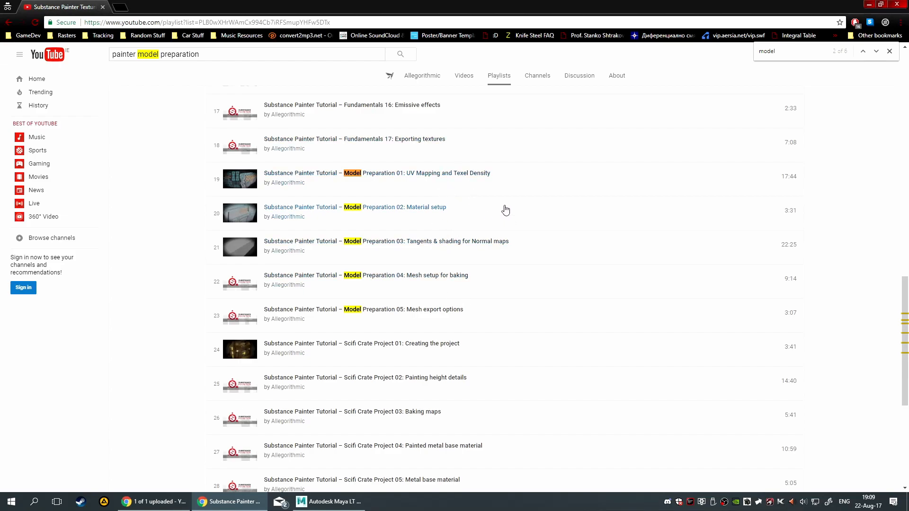
{"action": "left_click", "coordinate": [310, 502]}
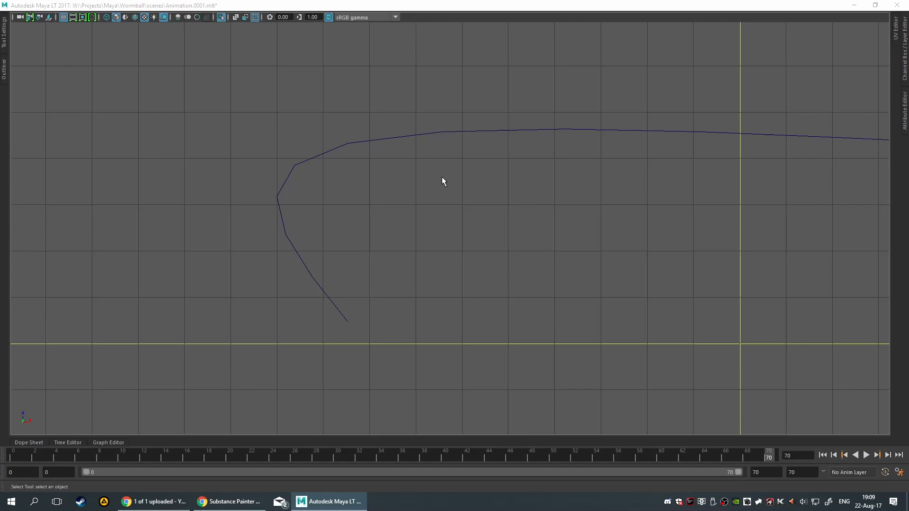
Draw a short straight EP curve sloping down and outward from the hook's upper bend, and decline the autosave
{"action": "key", "text": "g"}
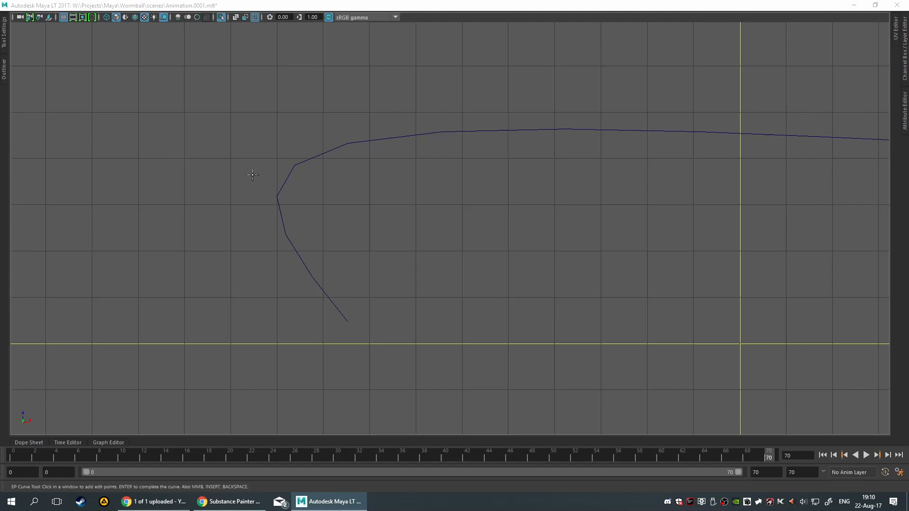
{"action": "left_click", "coordinate": [294, 164]}
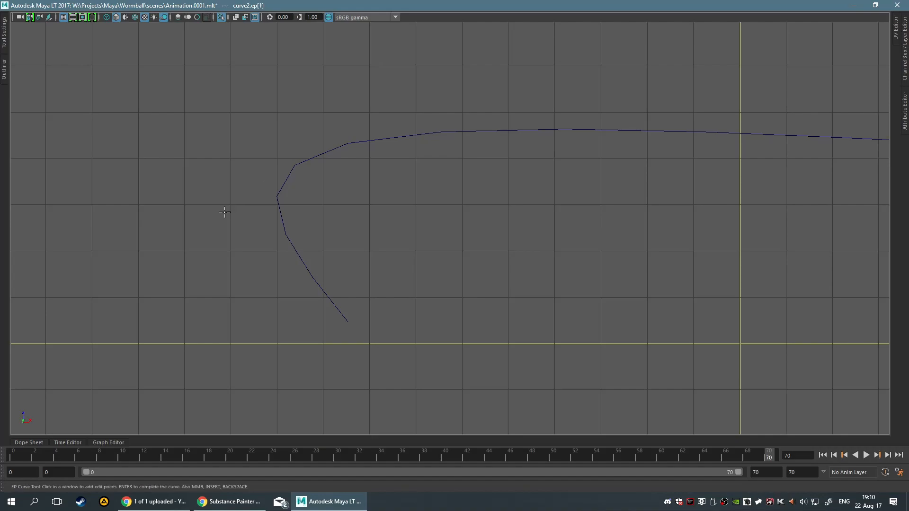
{"action": "left_click", "coordinate": [231, 211]}
{"action": "key", "text": "q"}
{"action": "left_click", "coordinate": [319, 313]}
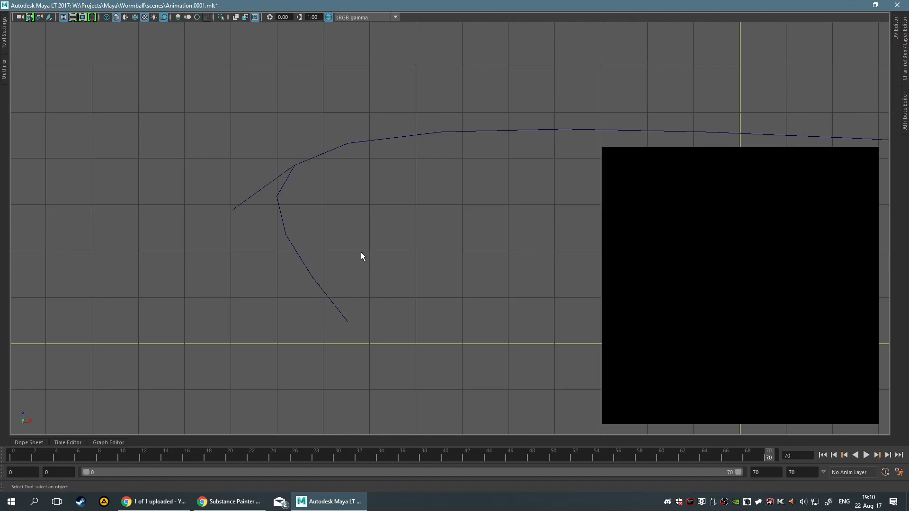
{"action": "scroll", "coordinate": [361, 255], "scroll_direction": "up", "scroll_amount": 5}
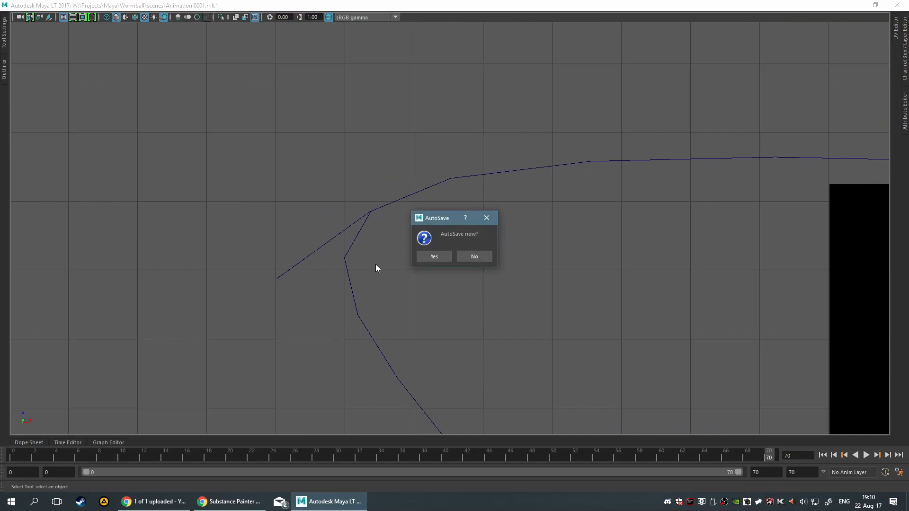
{"action": "left_click", "coordinate": [474, 257]}
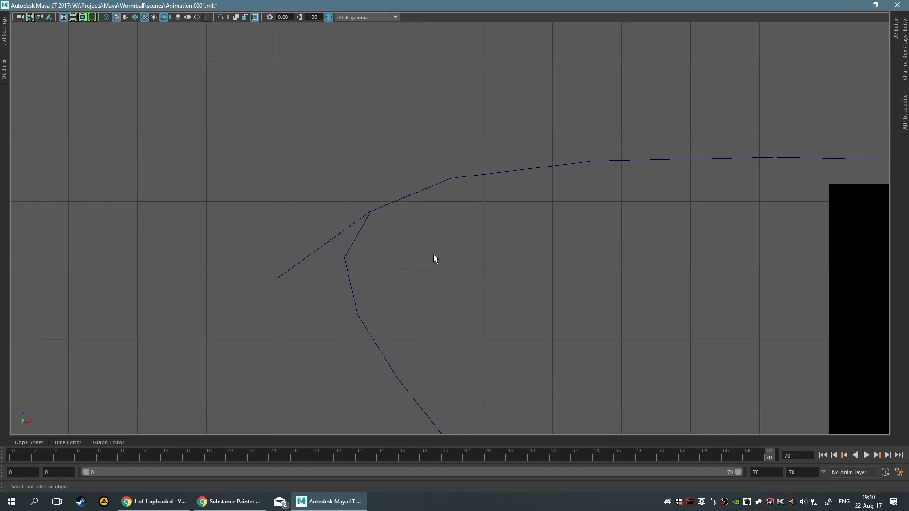
{"action": "scroll", "coordinate": [421, 234], "scroll_direction": "up", "scroll_amount": 3}
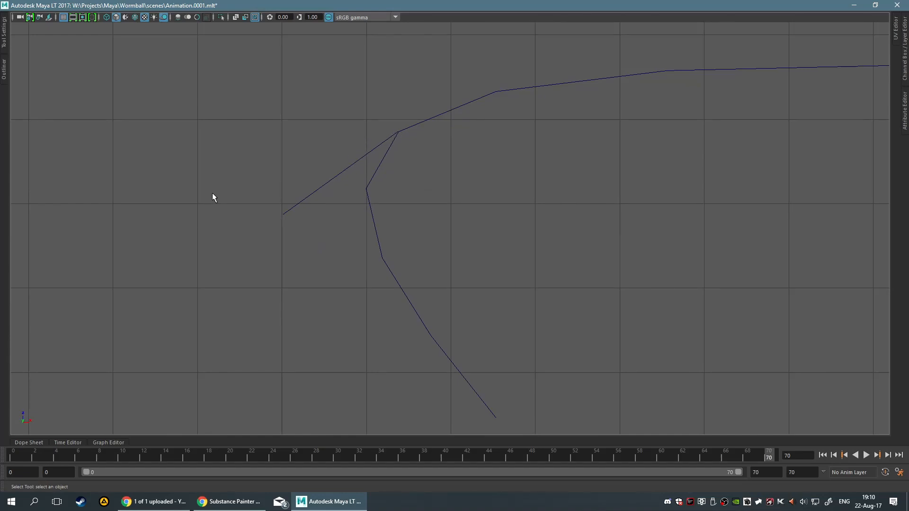
Select the short branch curve and examine up close where it meets the hooked curve
{"action": "left_click", "coordinate": [283, 214]}
{"action": "left_click", "coordinate": [305, 271]}
{"action": "key", "text": "ctrl+z"}
{"action": "key", "text": "w"}
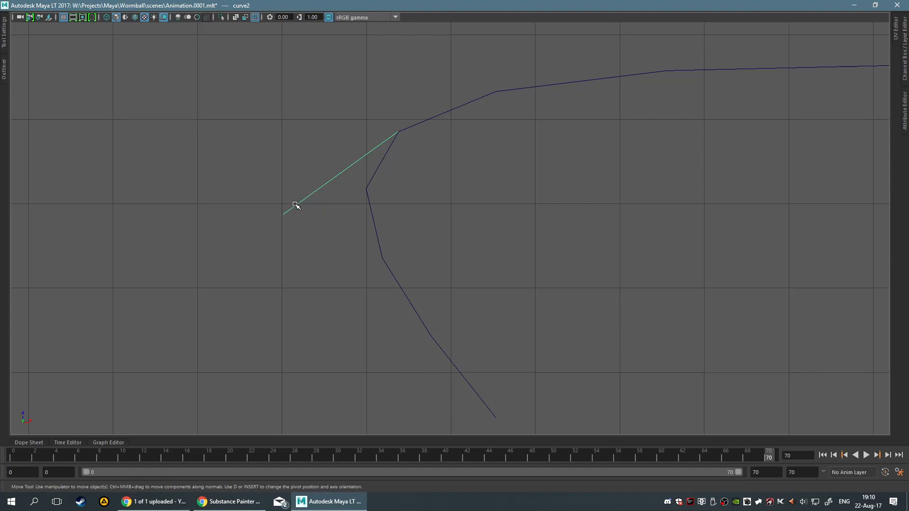
{"action": "scroll", "coordinate": [293, 204], "scroll_direction": "down", "scroll_amount": 6}
{"action": "left_click", "coordinate": [380, 270]}
{"action": "scroll", "coordinate": [389, 263], "scroll_direction": "up", "scroll_amount": 3}
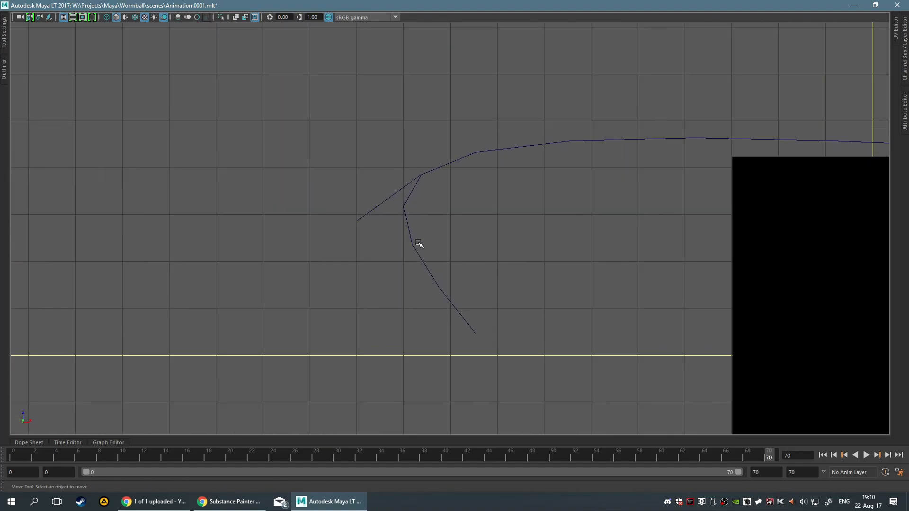
{"action": "scroll", "coordinate": [440, 197], "scroll_direction": "up", "scroll_amount": 3}
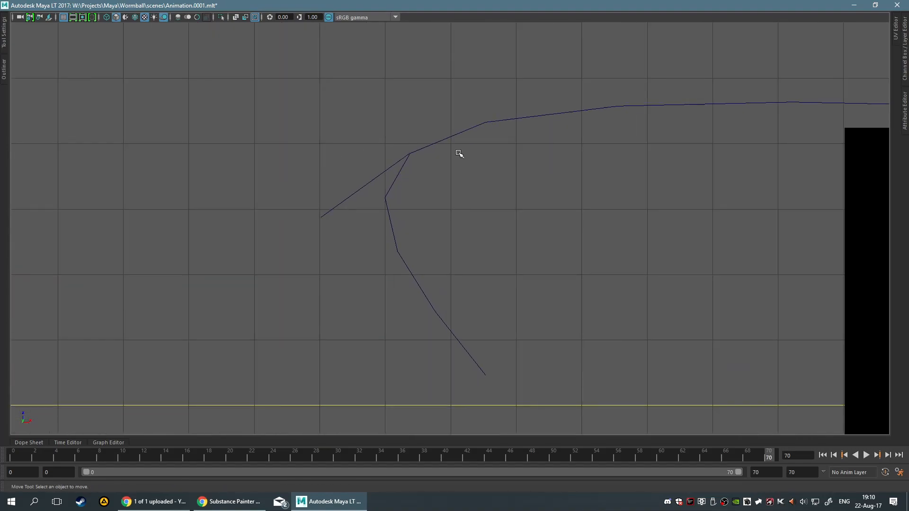
{"action": "scroll", "coordinate": [454, 152], "scroll_direction": "up", "scroll_amount": 2}
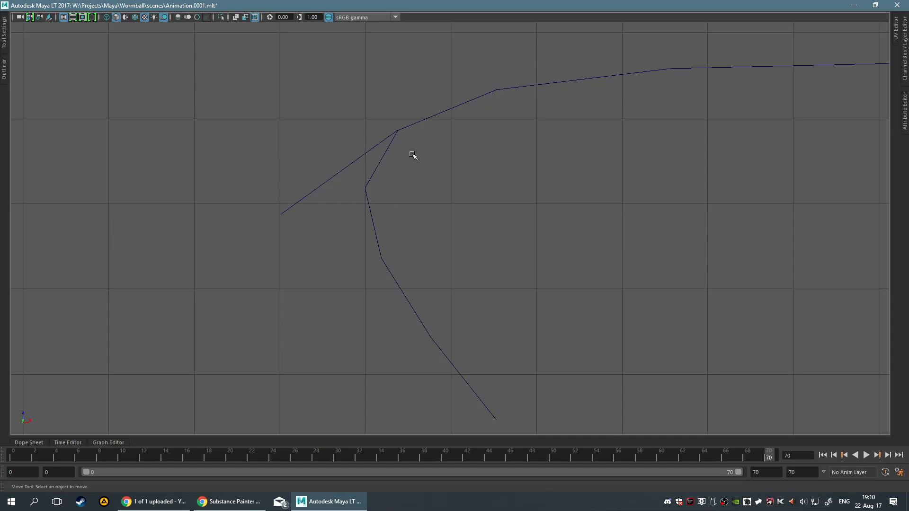
Draw a second short straight EP curve from the same junction, sloping down toward the inside of the hook
{"action": "key", "text": "g"}
{"action": "left_click", "coordinate": [398, 129]}
{"action": "left_click", "coordinate": [459, 185]}
{"action": "key", "text": "w"}
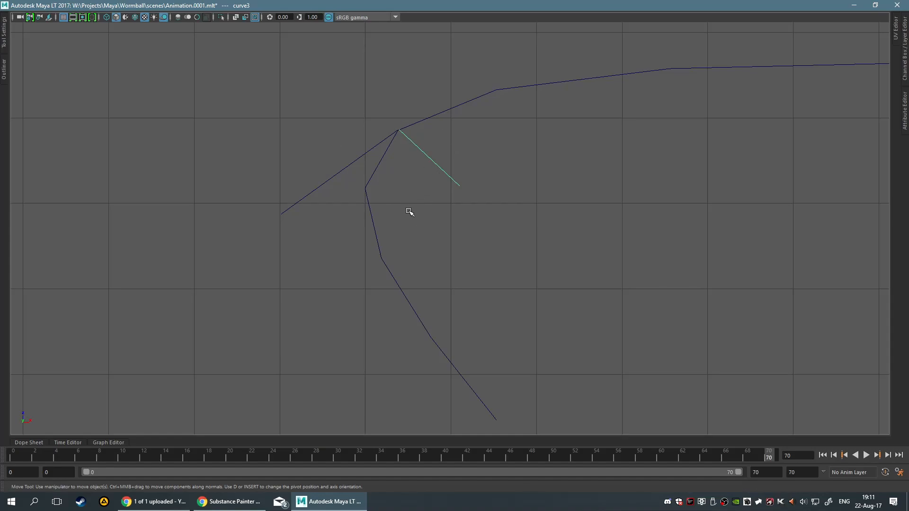
Examine the curve junction and its two branches from several angles in the perspective view
{"action": "key", "text": "space"}
{"action": "key", "text": "space"}
{"action": "key", "text": "f"}
{"action": "left_click_drag", "start_coordinate": [768, 197], "coordinate": [377, 174], "text": "alt"}
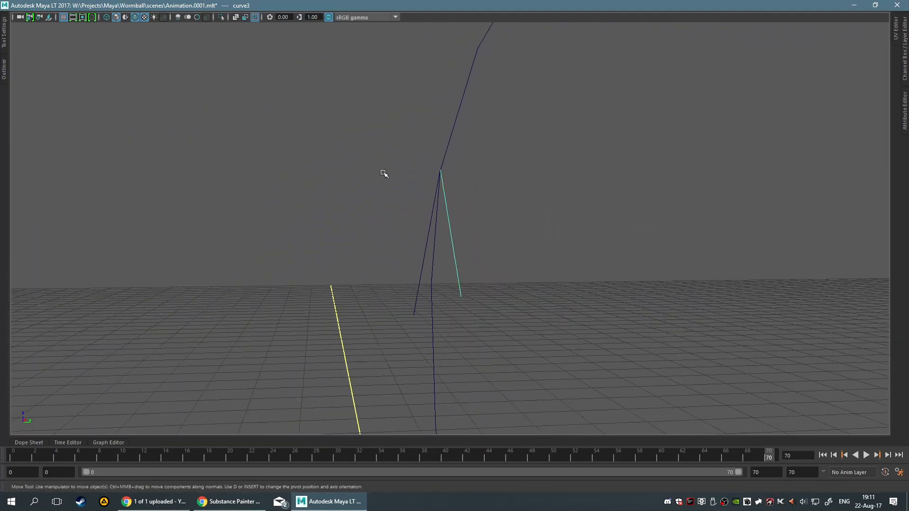
{"action": "left_click", "coordinate": [438, 170]}
{"action": "left_click", "coordinate": [570, 188]}
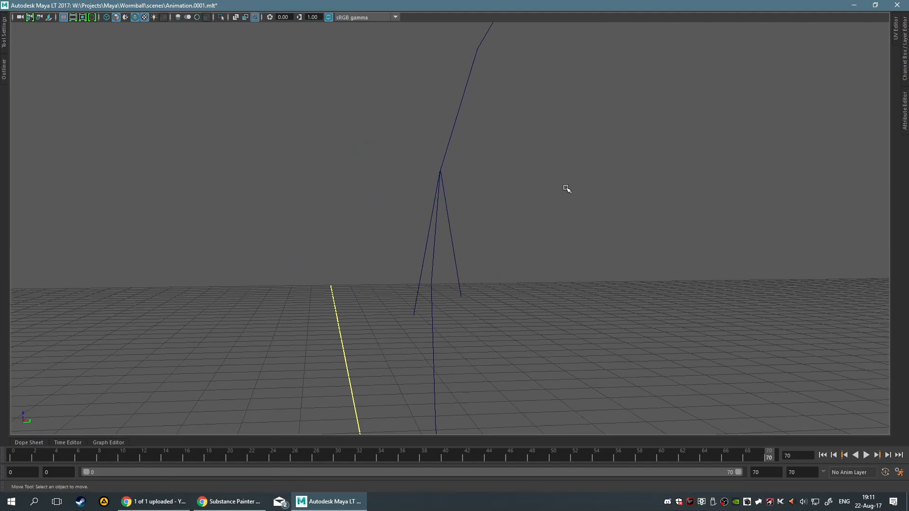
{"action": "key", "text": "g"}
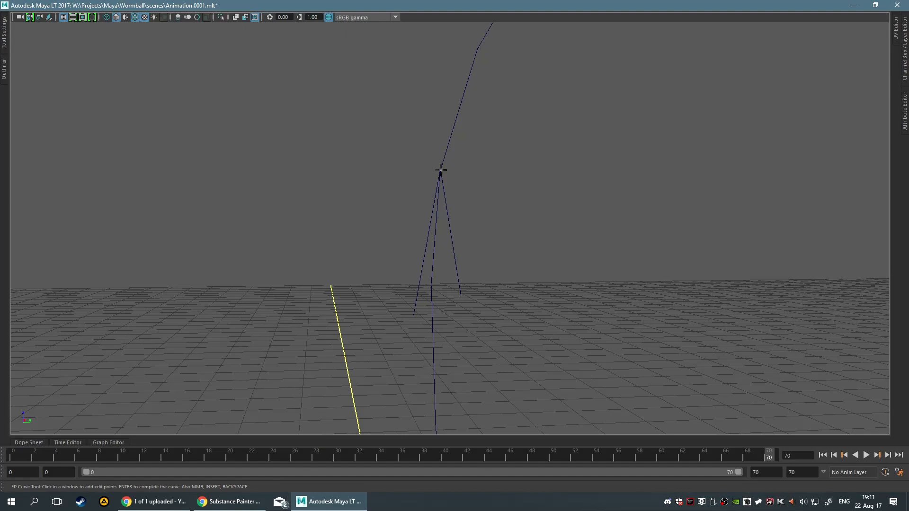
{"action": "key", "text": "w"}
{"action": "left_click_drag", "start_coordinate": [500, 197], "coordinate": [481, 197], "text": "alt"}
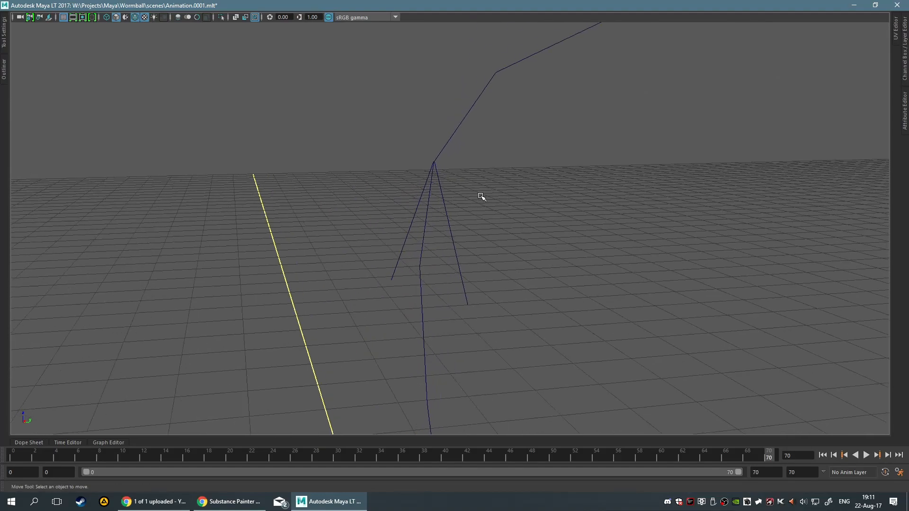
Open the Outliner and highlight the curve entries in turn to identify each curve in the scene
{"action": "left_click", "coordinate": [5, 72]}
{"action": "left_click", "coordinate": [47, 257]}
{"action": "left_click", "coordinate": [47, 266]}
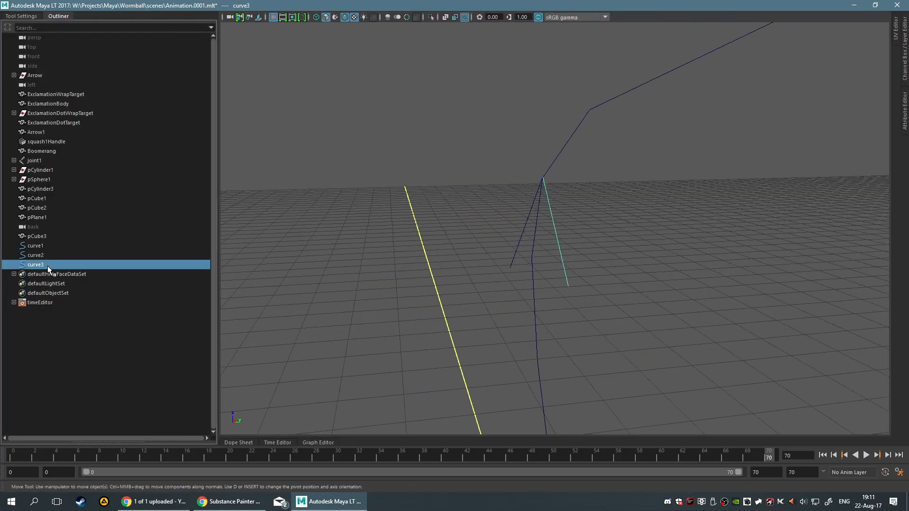
{"action": "left_click", "coordinate": [45, 244]}
{"action": "left_click", "coordinate": [46, 261]}
{"action": "left_click", "coordinate": [337, 212]}
{"action": "mouse_move", "coordinate": [462, 206]}
{"action": "left_mouse_down", "text": "alt"}
{"action": "mouse_move", "coordinate": [434, 213]}
{"action": "mouse_move", "coordinate": [465, 219]}
{"action": "left_mouse_up", "text": "alt"}
Draw a straight two-point EP curve sideways from the apparent junction point in the perspective view
{"action": "key", "text": "g"}
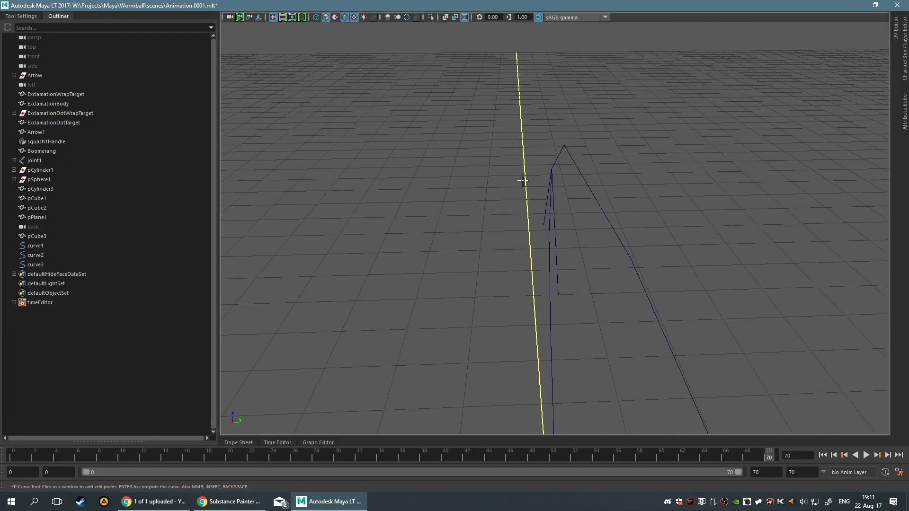
{"action": "left_click", "coordinate": [551, 169]}
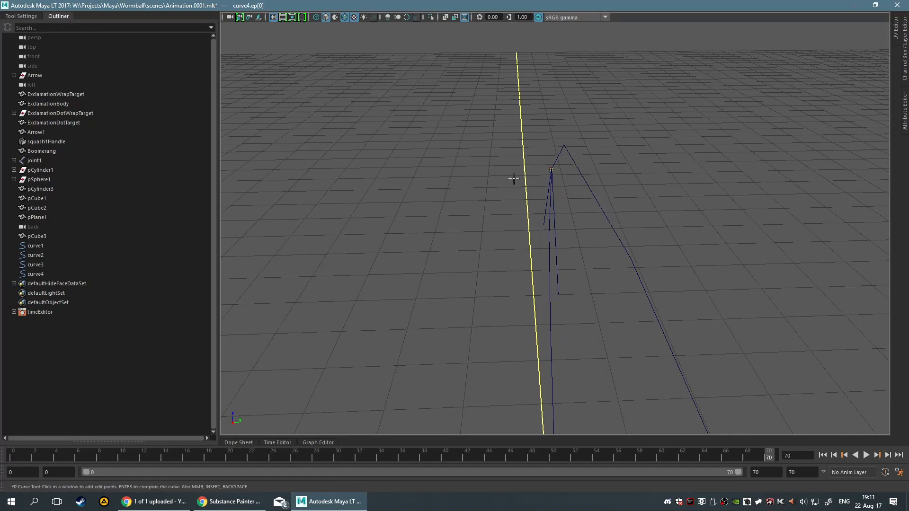
{"action": "left_click", "coordinate": [422, 176]}
{"action": "key", "text": "Return"}
{"action": "left_click_drag", "start_coordinate": [440, 183], "coordinate": [553, 211], "text": "alt"}
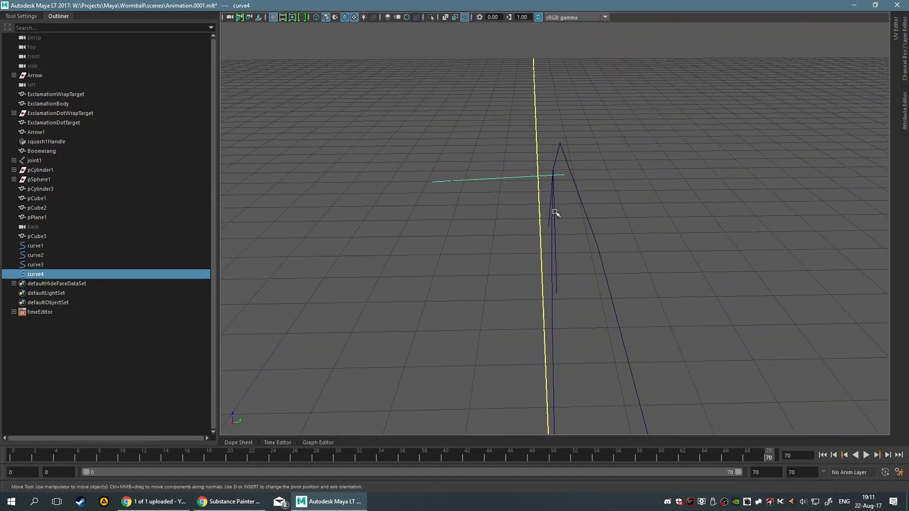
Close the Outliner and examine where the perspective-drawn curve lies in relation to the junction
{"action": "left_click", "coordinate": [46, 17]}
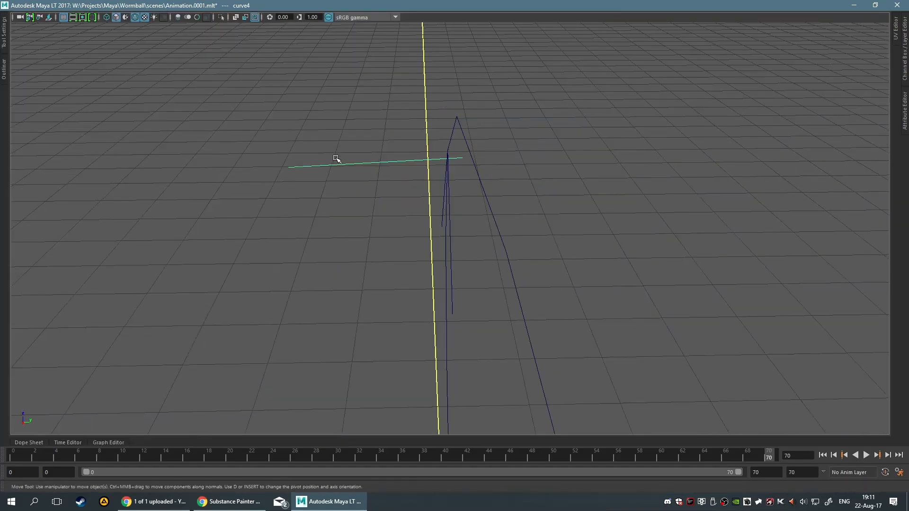
{"action": "left_click_drag", "start_coordinate": [558, 244], "coordinate": [361, 217], "text": "alt"}
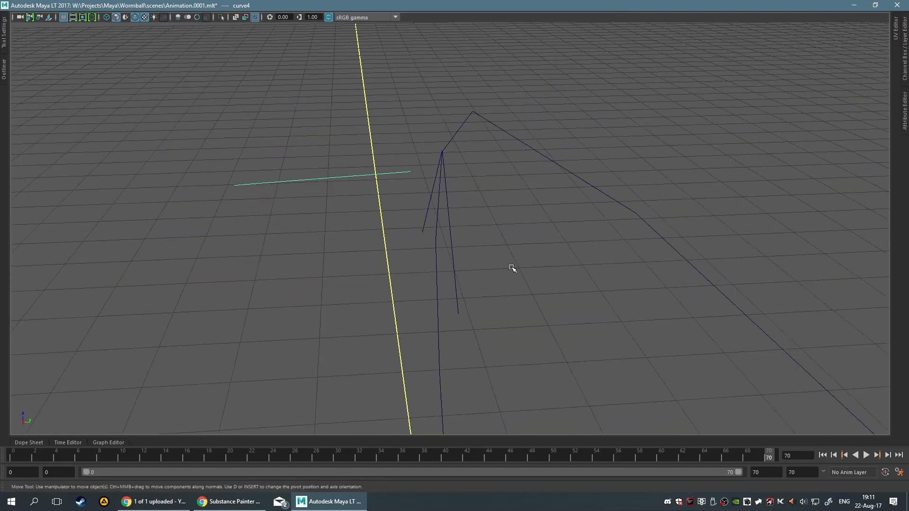
{"action": "left_click_drag", "start_coordinate": [590, 225], "coordinate": [301, 295], "text": "alt"}
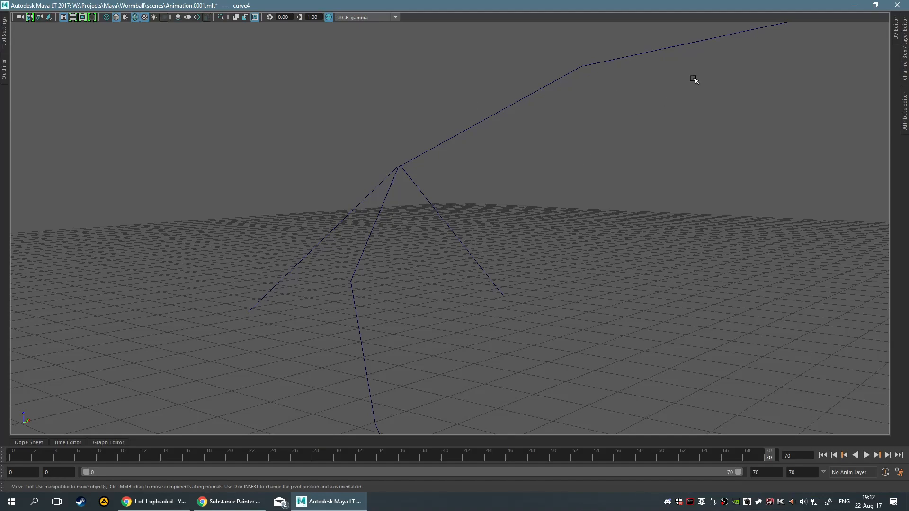
{"action": "left_click_drag", "start_coordinate": [563, 182], "coordinate": [797, 92], "text": "alt"}
Open the UV Editor beside the perspective view and delete all the curves from the scene
{"action": "left_click_drag", "start_coordinate": [896, 43], "coordinate": [531, 43]}
{"action": "key", "text": "w"}
{"action": "left_click_drag", "start_coordinate": [409, 226], "coordinate": [333, 200], "text": "alt"}
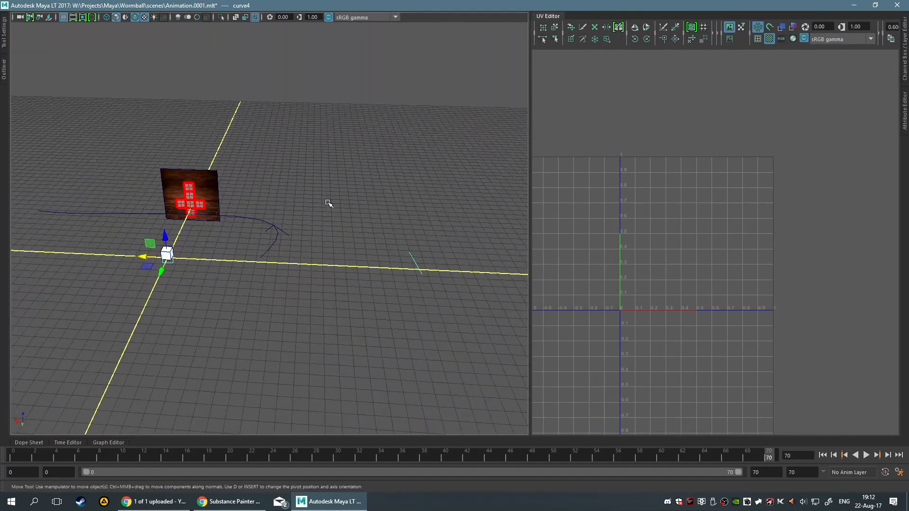
{"action": "left_click", "coordinate": [258, 220]}
{"action": "key", "text": "Delete"}
{"action": "left_click_drag", "start_coordinate": [376, 201], "coordinate": [437, 351]}
{"action": "key", "text": "Delete"}
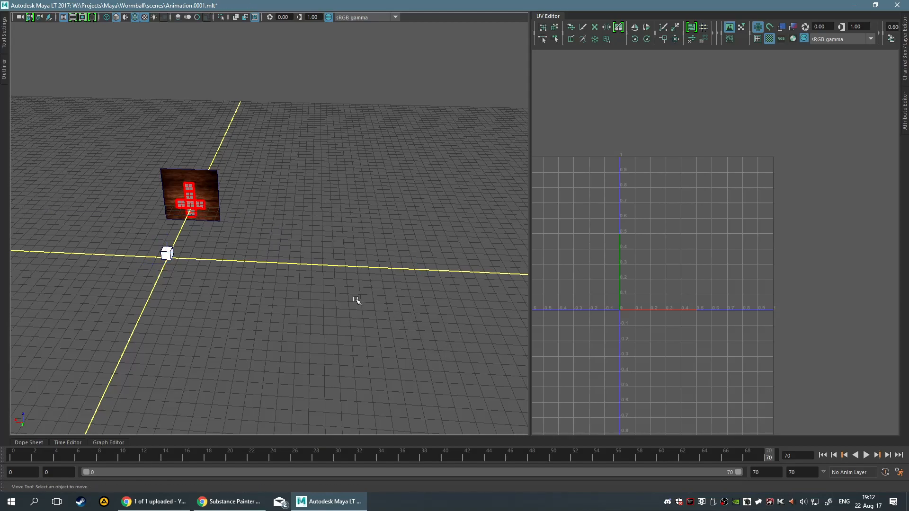
Select the cube at the origin, view it up close and turn off its UV checker pattern
{"action": "left_click", "coordinate": [166, 253]}
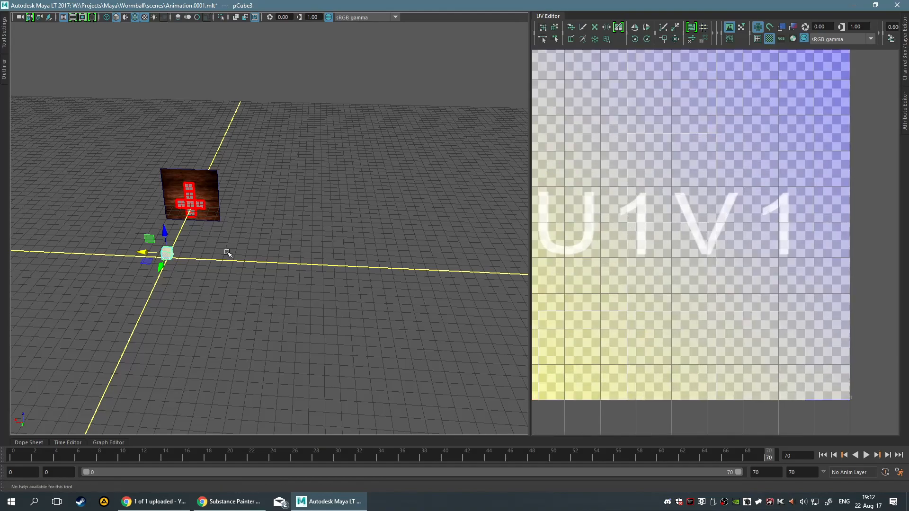
{"action": "middle_click_drag", "start_coordinate": [227, 254], "coordinate": [375, 249], "text": "alt"}
{"action": "scroll", "coordinate": [375, 249], "scroll_direction": "up", "scroll_amount": 5}
{"action": "middle_click_drag", "start_coordinate": [369, 213], "coordinate": [219, 215], "text": "alt"}
{"action": "scroll", "coordinate": [218, 215], "scroll_direction": "up", "scroll_amount": 4}
{"action": "scroll", "coordinate": [218, 215], "scroll_direction": "up", "scroll_amount": 2}
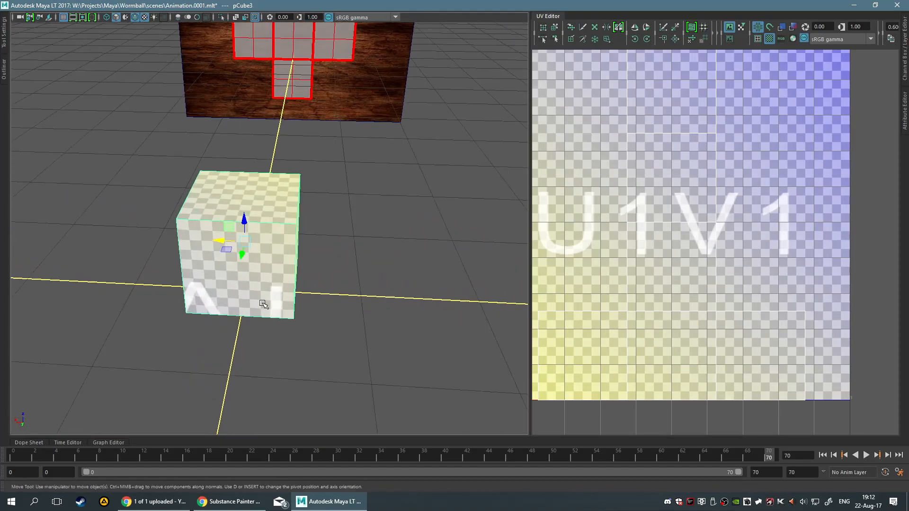
{"action": "scroll", "coordinate": [302, 237], "scroll_direction": "up", "scroll_amount": 5}
{"action": "scroll", "coordinate": [306, 226], "scroll_direction": "down", "scroll_amount": 4}
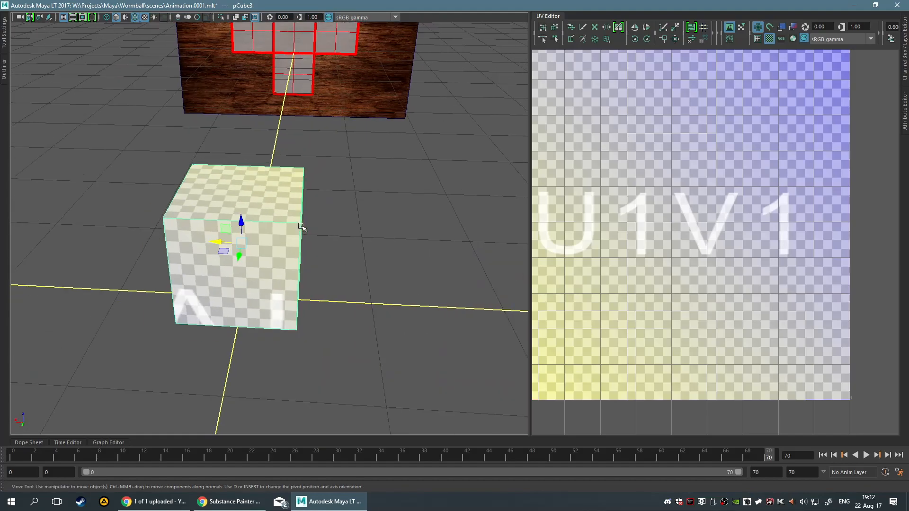
{"action": "left_click", "coordinate": [769, 39]}
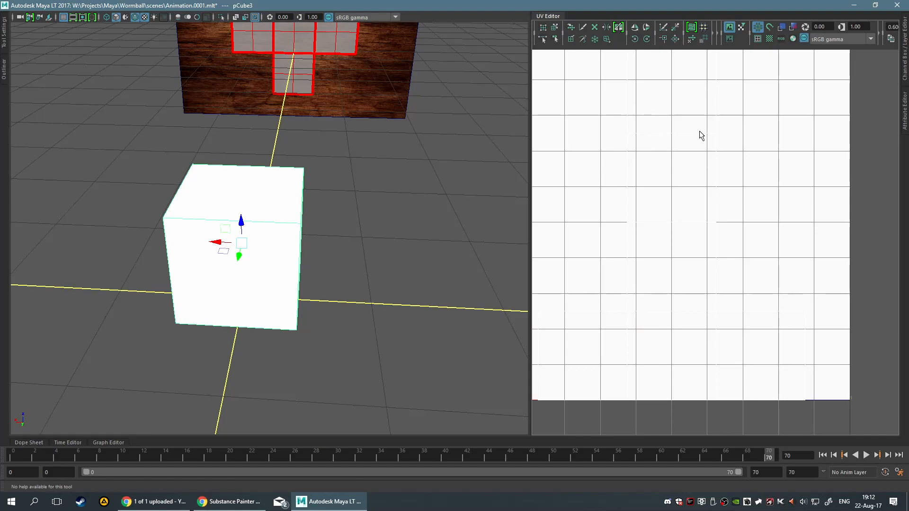
Turn on shaded display of the cube's UV shell in the UV Editor
{"action": "left_click", "coordinate": [792, 28]}
{"action": "left_click", "coordinate": [792, 28]}
{"action": "left_click", "coordinate": [786, 26]}
{"action": "left_click", "coordinate": [791, 27]}
{"action": "left_click", "coordinate": [791, 27]}
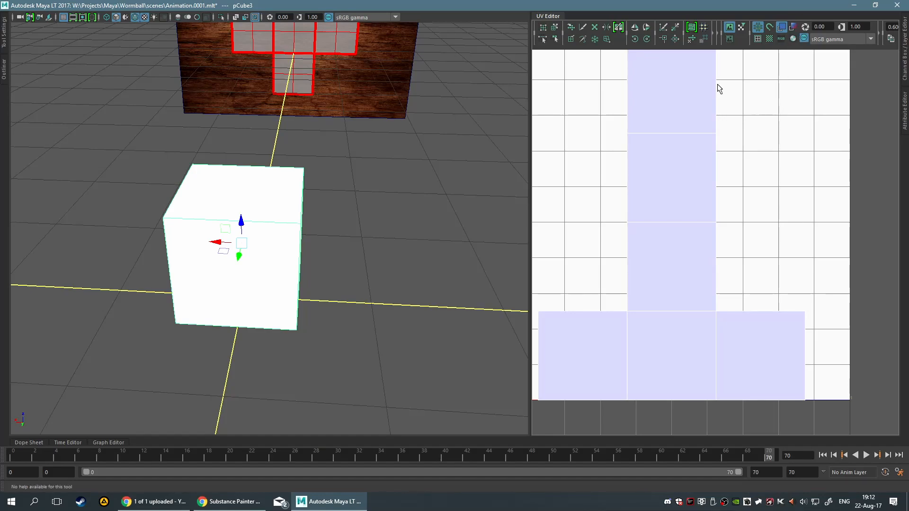
Reselect the cube and examine its sides from another angle
{"action": "left_click", "coordinate": [334, 300]}
{"action": "left_click", "coordinate": [237, 260]}
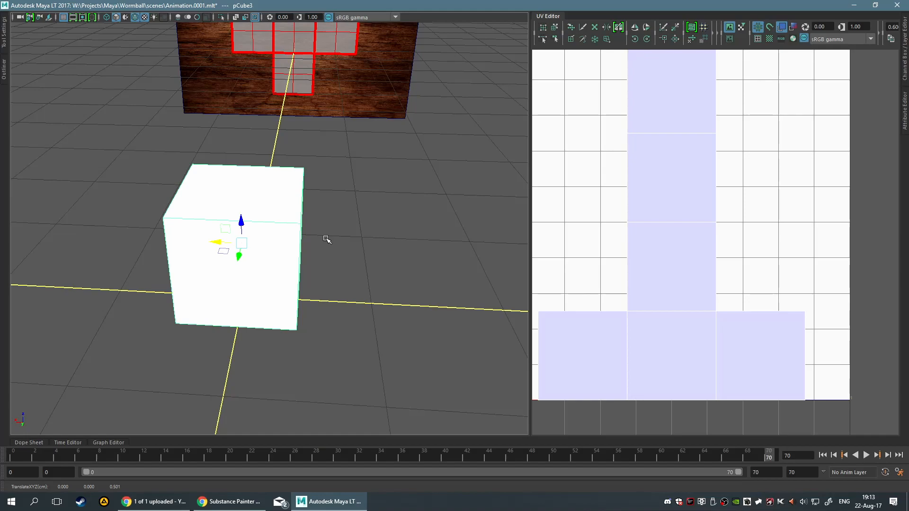
{"action": "left_click_drag", "start_coordinate": [322, 236], "coordinate": [255, 279], "text": "alt"}
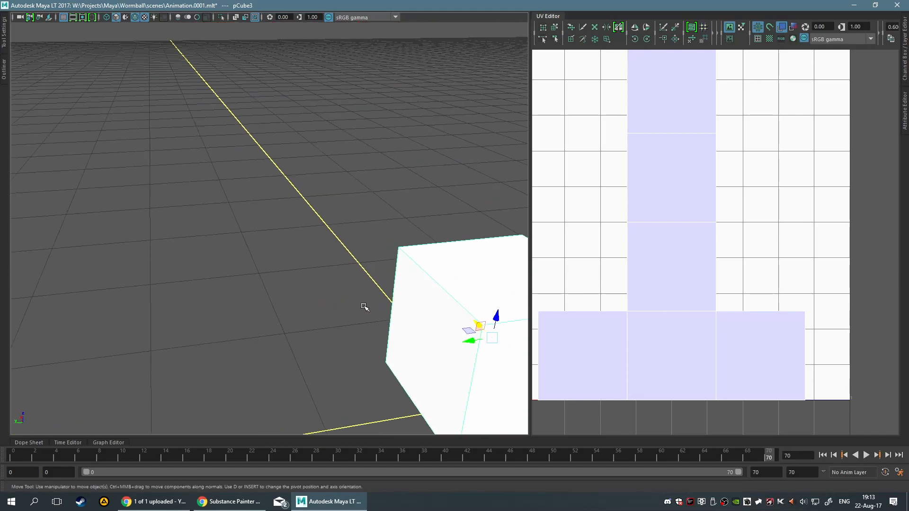
Enter edge selection on the cube and assign the existing wood material to it
{"action": "middle_click_drag", "start_coordinate": [490, 340], "coordinate": [369, 304], "text": "alt"}
{"action": "right_click_drag", "start_coordinate": [369, 305], "coordinate": [353, 264], "text": "alt"}
{"action": "key", "text": "F10"}
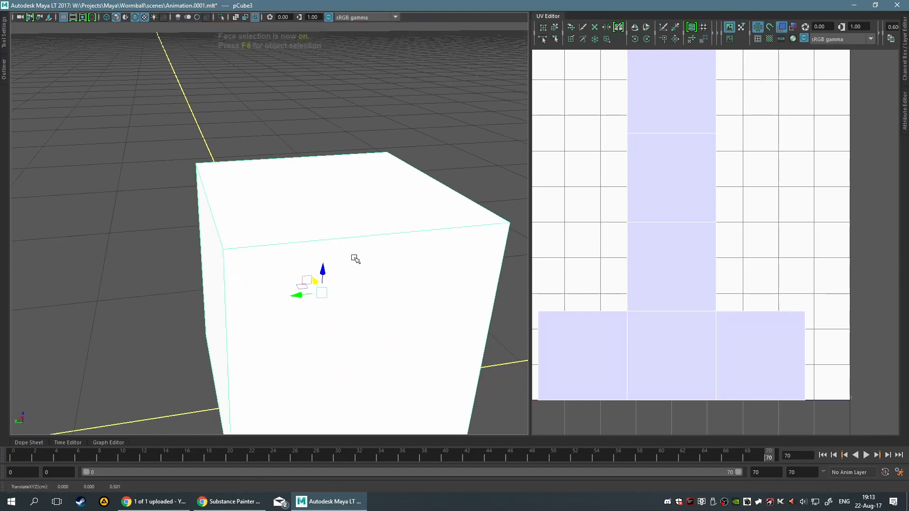
{"action": "right_click", "coordinate": [357, 241]}
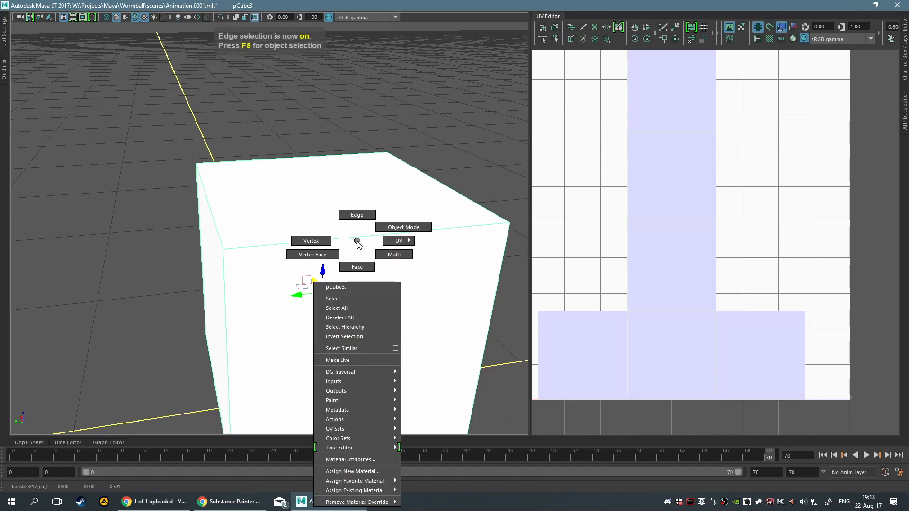
{"action": "mouse_move", "coordinate": [350, 490]}
{"action": "left_click", "coordinate": [415, 494]}
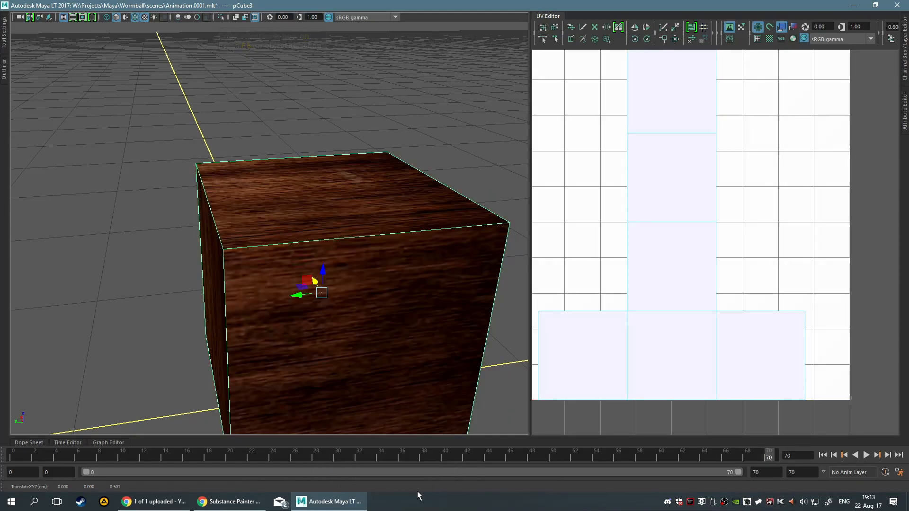
Bevel one of the cube's upper edges with 7 segments
{"action": "left_click", "coordinate": [349, 246]}
{"action": "left_click_drag", "start_coordinate": [367, 320], "coordinate": [411, 329], "text": "alt"}
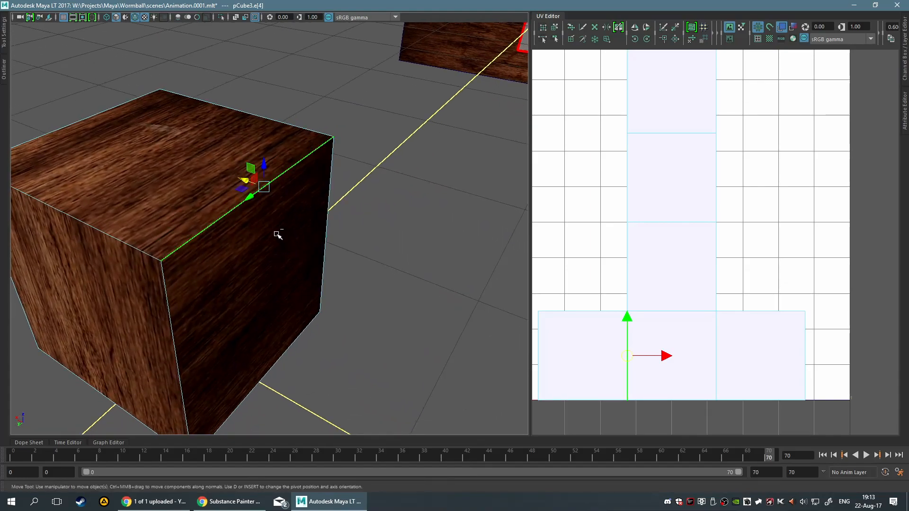
{"action": "right_click_drag", "start_coordinate": [268, 213], "coordinate": [334, 223], "text": "shift"}
{"action": "left_click_drag", "start_coordinate": [165, 290], "coordinate": [185, 291]}
{"action": "left_click_drag", "start_coordinate": [397, 275], "coordinate": [450, 259], "text": "alt"}
{"action": "scroll", "coordinate": [440, 269], "scroll_direction": "down", "scroll_amount": 1}
{"action": "left_click_drag", "start_coordinate": [388, 279], "coordinate": [391, 274], "text": "alt"}
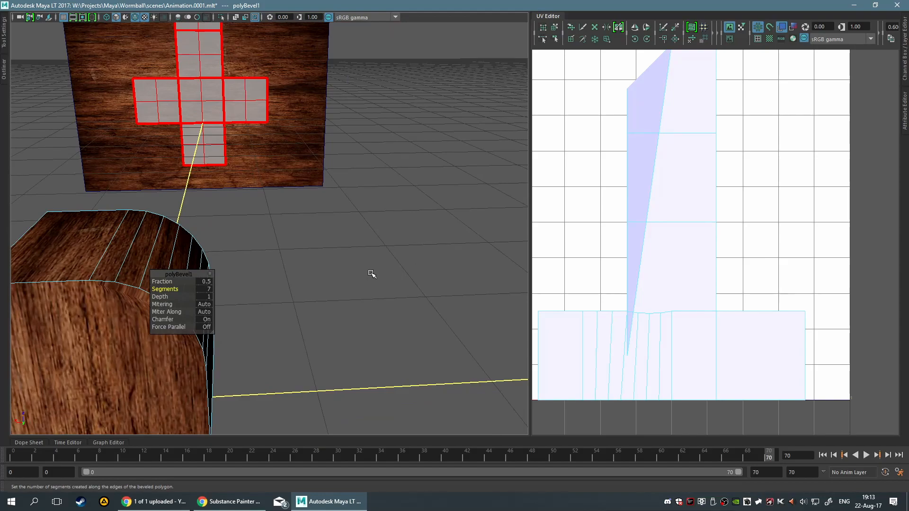
Examine the beveled cube's UV layout and how the wood texture runs over the rounded edge
{"action": "scroll", "coordinate": [712, 268], "scroll_direction": "down", "scroll_amount": 2}
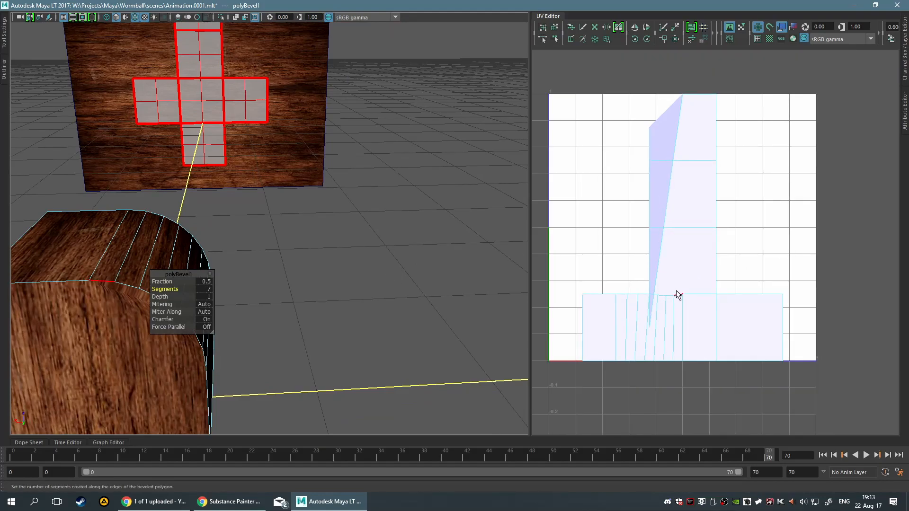
{"action": "scroll", "coordinate": [700, 306], "scroll_direction": "up", "scroll_amount": 3}
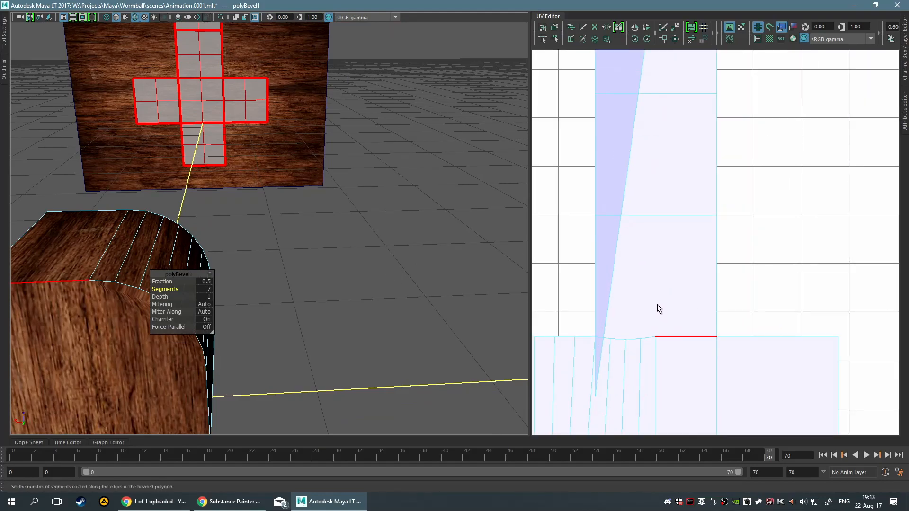
{"action": "left_click_drag", "start_coordinate": [373, 270], "coordinate": [349, 264], "text": "alt"}
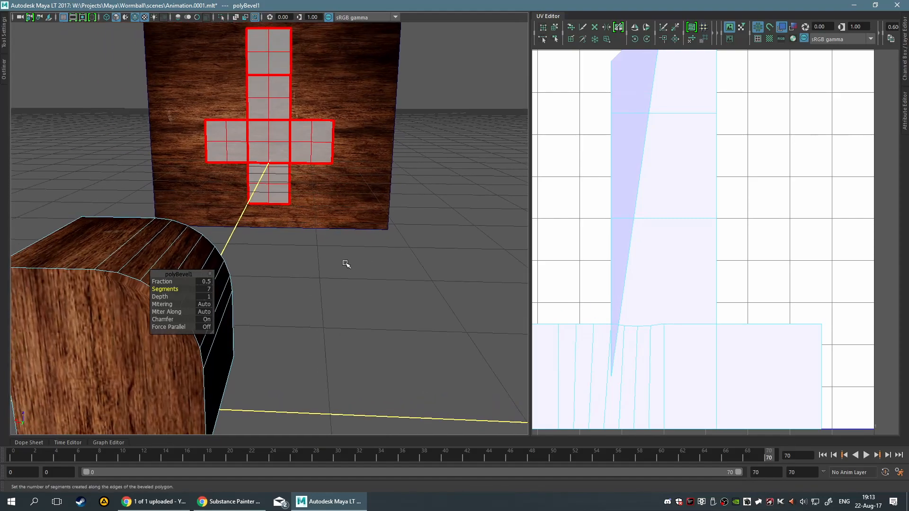
{"action": "scroll", "coordinate": [304, 263], "scroll_direction": "down", "scroll_amount": 2}
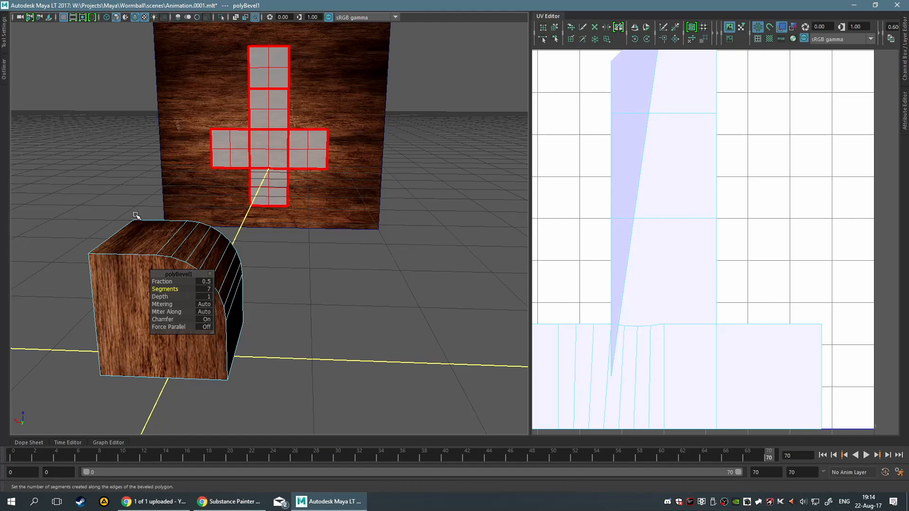
{"action": "left_click", "coordinate": [4, 43]}
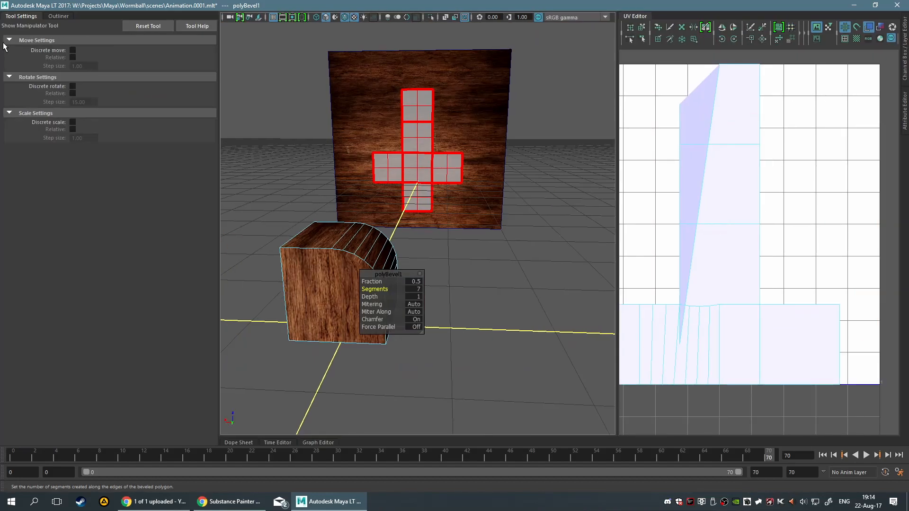
{"action": "left_click", "coordinate": [21, 16]}
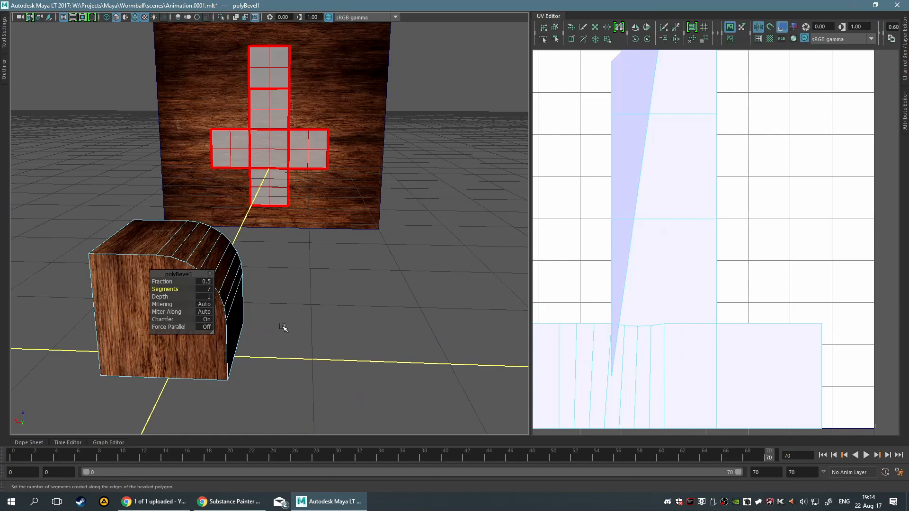
{"action": "scroll", "coordinate": [283, 326], "scroll_direction": "up", "scroll_amount": 2}
{"action": "scroll", "coordinate": [324, 296], "scroll_direction": "up", "scroll_amount": 2}
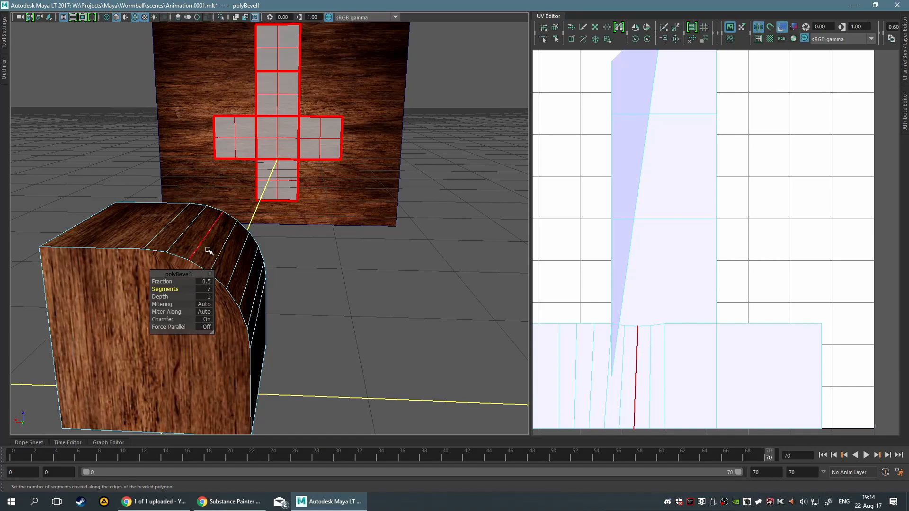
Set the bevel's depth to -1 and inspect the cube's concave edge alongside its UV layout
{"action": "left_click_drag", "start_coordinate": [160, 297], "coordinate": [140, 307]}
{"action": "left_click_drag", "start_coordinate": [323, 301], "coordinate": [304, 299], "text": "alt"}
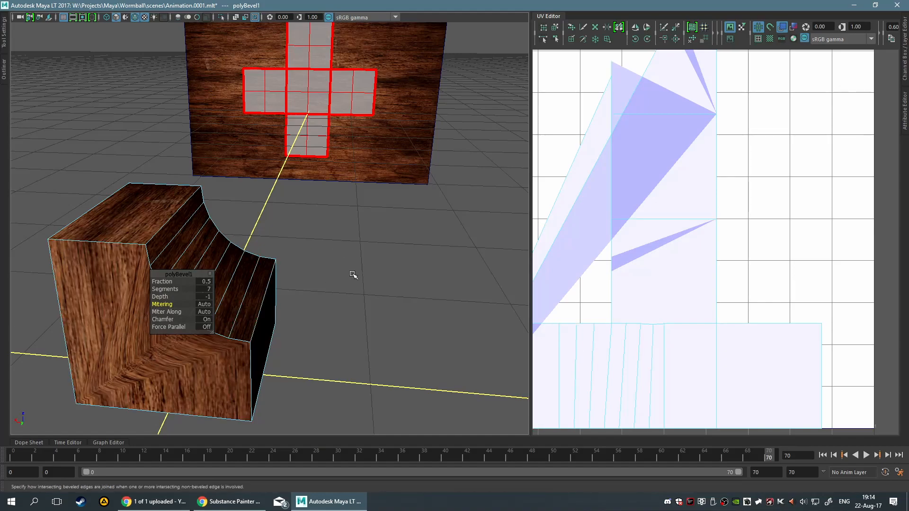
{"action": "scroll", "coordinate": [728, 223], "scroll_direction": "down", "scroll_amount": 2}
{"action": "scroll", "coordinate": [707, 279], "scroll_direction": "down", "scroll_amount": 3}
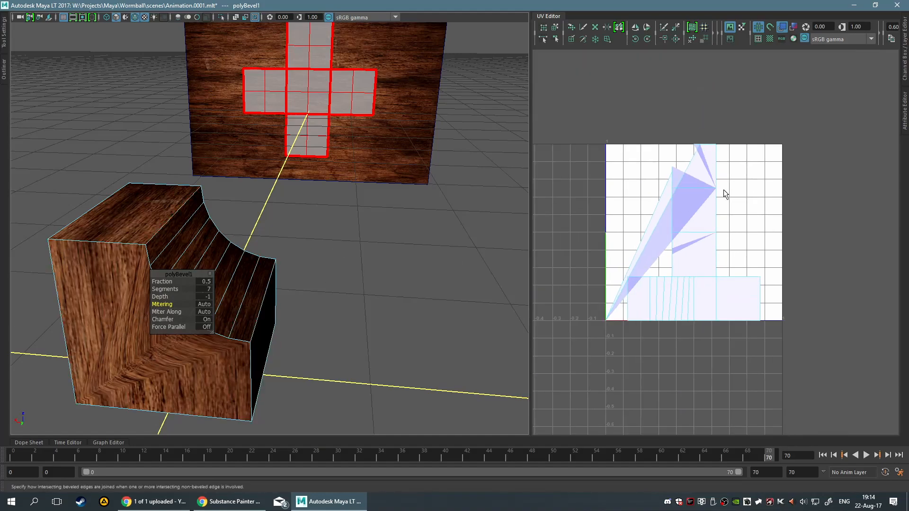
{"action": "scroll", "coordinate": [303, 339], "scroll_direction": "up", "scroll_amount": 2}
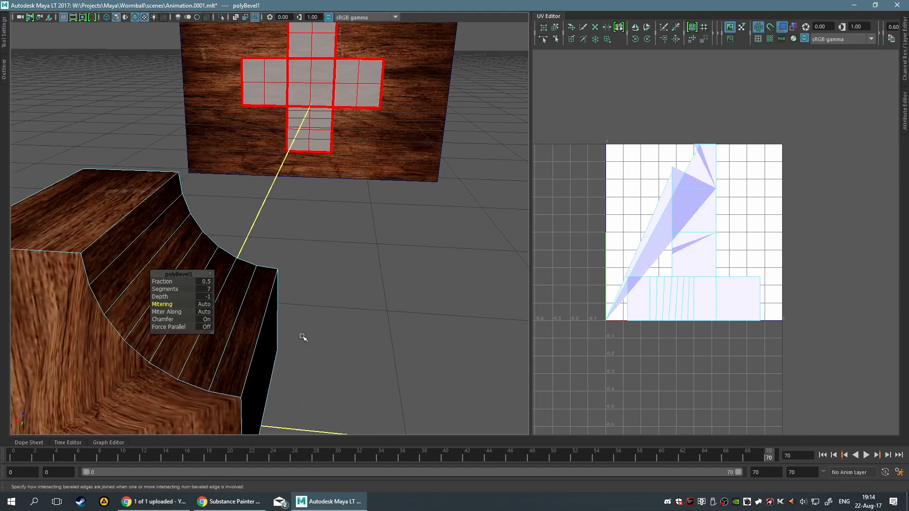
{"action": "scroll", "coordinate": [312, 327], "scroll_direction": "down", "scroll_amount": 2}
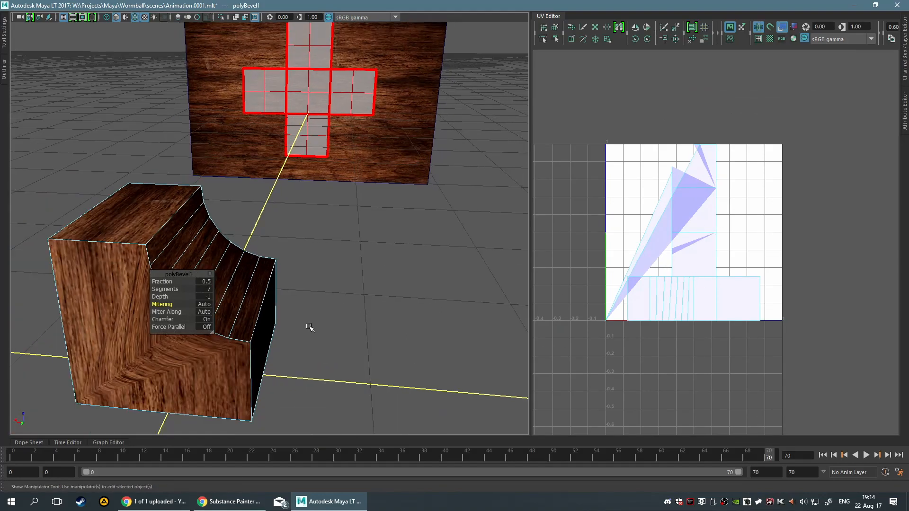
Bevel the edge between the cube's top face and the concave curve at fraction 0.5 with 2 segments
{"action": "key", "text": "q"}
{"action": "middle_click_drag", "start_coordinate": [104, 206], "coordinate": [226, 222], "text": "alt"}
{"action": "scroll", "coordinate": [227, 222], "scroll_direction": "up", "scroll_amount": 4}
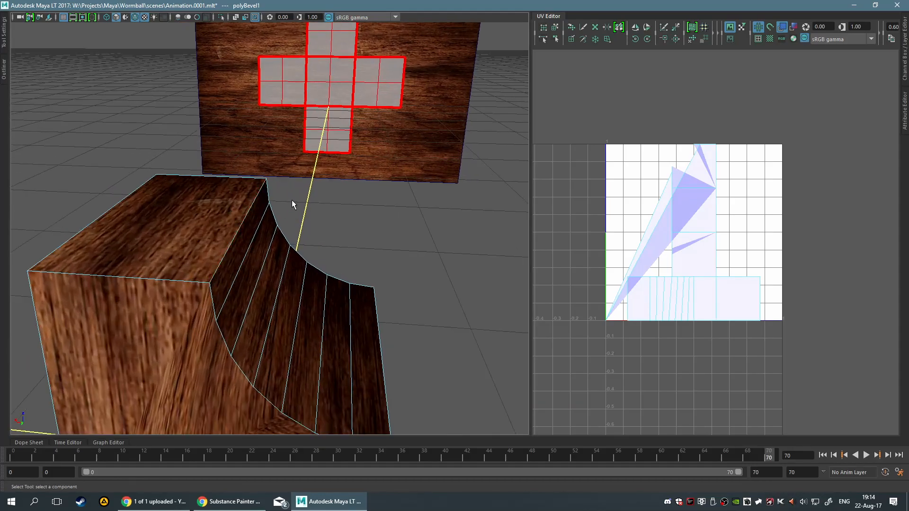
{"action": "left_click", "coordinate": [289, 200]}
{"action": "scroll", "coordinate": [255, 217], "scroll_direction": "up", "scroll_amount": 1}
{"action": "left_click", "coordinate": [219, 234]}
{"action": "scroll", "coordinate": [247, 225], "scroll_direction": "up", "scroll_amount": 4}
{"action": "left_click_drag", "start_coordinate": [246, 225], "coordinate": [338, 258], "text": "alt"}
{"action": "scroll", "coordinate": [207, 232], "scroll_direction": "down", "scroll_amount": 5}
{"action": "key", "text": "ctrl+b"}
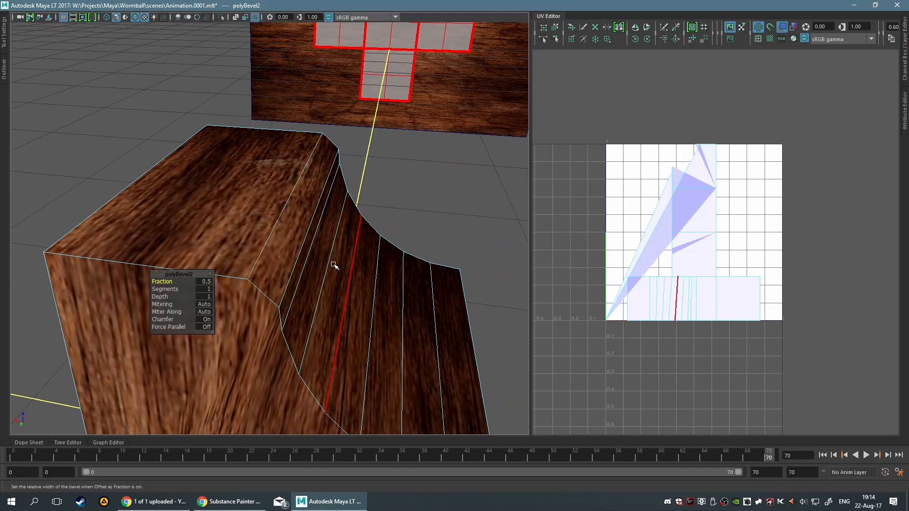
{"action": "left_click", "coordinate": [166, 289]}
{"action": "left_click_drag", "start_coordinate": [165, 289], "coordinate": [171, 289]}
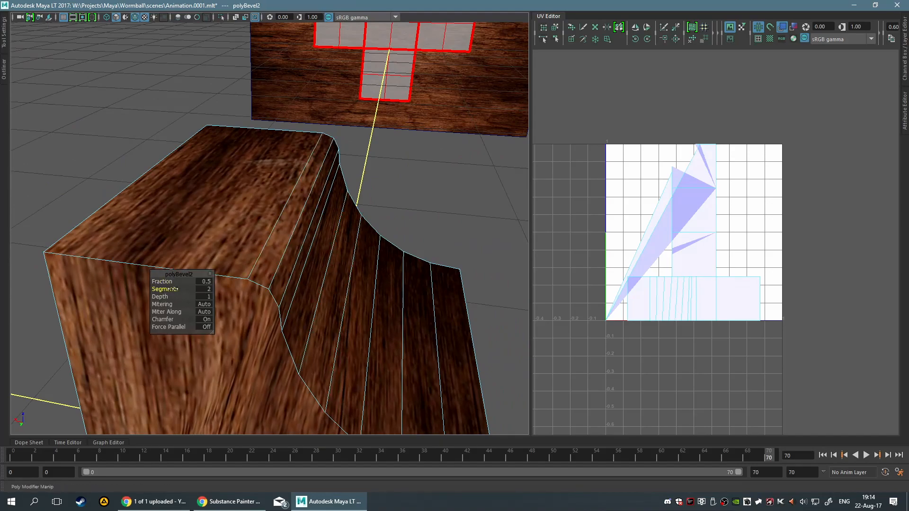
Select the middle vertex on the newly beveled edge's front profile and examine it from several angles
{"action": "left_click_drag", "start_coordinate": [392, 205], "coordinate": [406, 187], "text": "alt"}
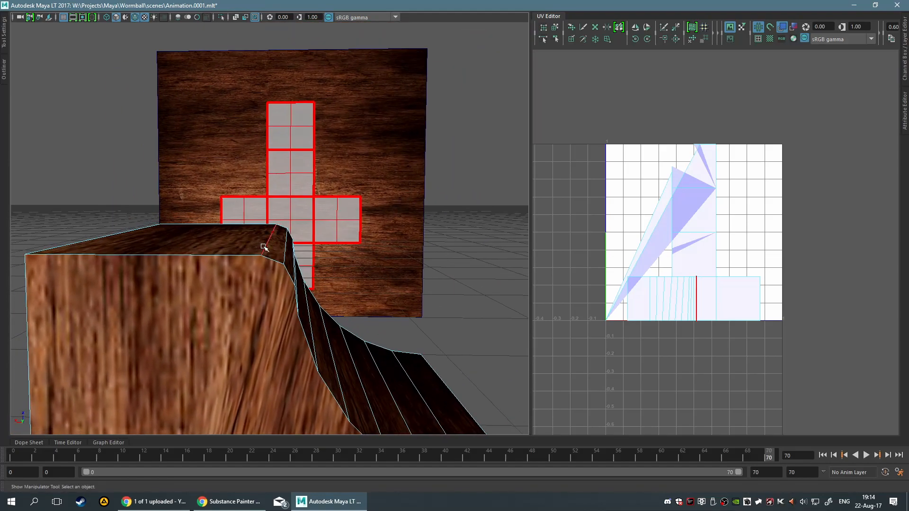
{"action": "left_click_drag", "start_coordinate": [374, 264], "coordinate": [273, 204], "text": "alt"}
{"action": "scroll", "coordinate": [366, 264], "scroll_direction": "up", "scroll_amount": 1}
{"action": "key", "text": "F9"}
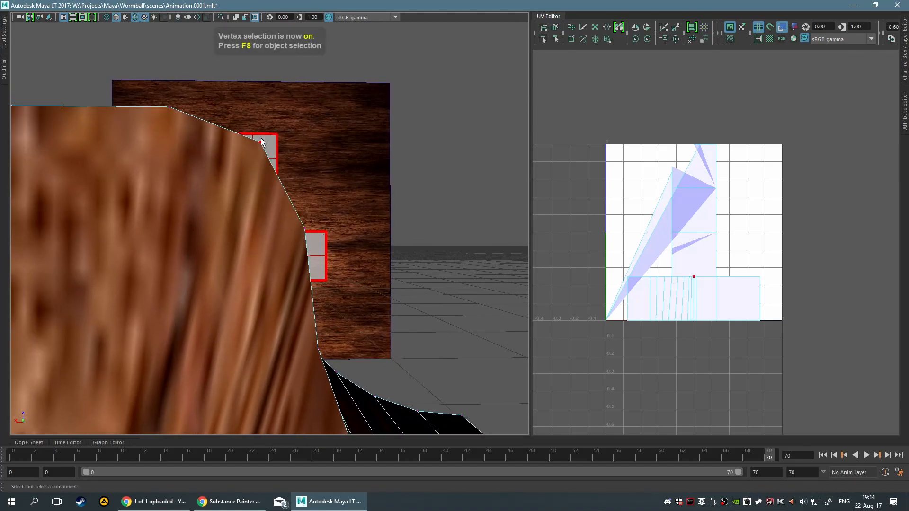
{"action": "left_click_drag", "start_coordinate": [261, 138], "coordinate": [276, 161], "text": "alt"}
{"action": "left_click_drag", "start_coordinate": [295, 215], "coordinate": [292, 260], "text": "alt"}
{"action": "scroll", "coordinate": [259, 281], "scroll_direction": "up", "scroll_amount": 5}
{"action": "scroll", "coordinate": [263, 277], "scroll_direction": "down", "scroll_amount": 2}
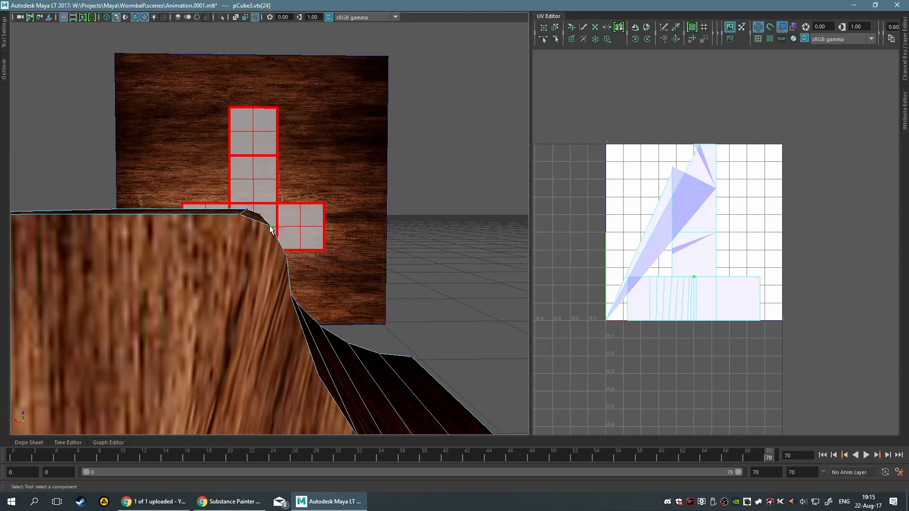
{"action": "left_click_drag", "start_coordinate": [238, 280], "coordinate": [228, 243], "text": "alt"}
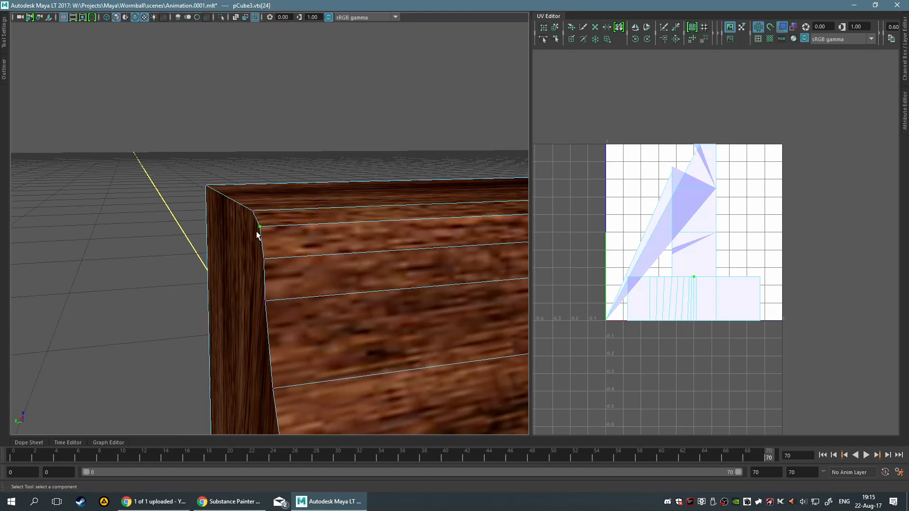
{"action": "left_click_drag", "start_coordinate": [174, 283], "coordinate": [284, 299], "text": "alt"}
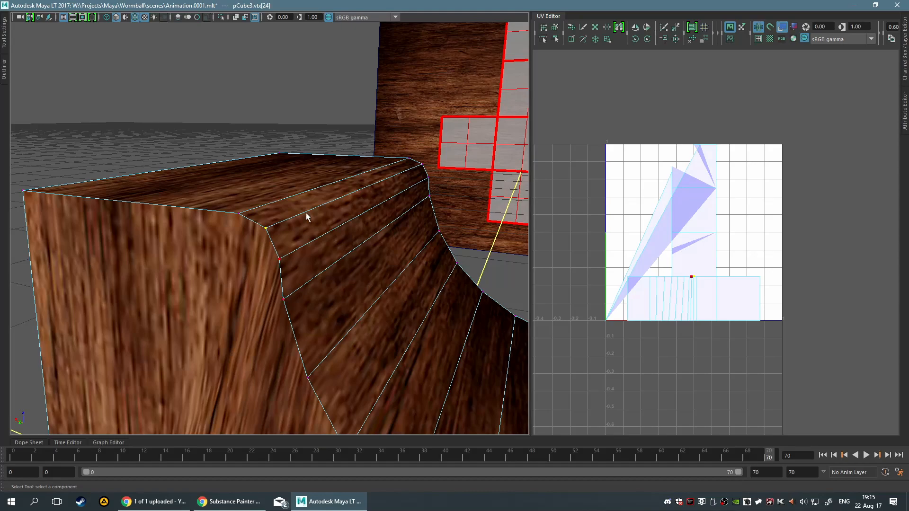
{"action": "key", "text": "space"}
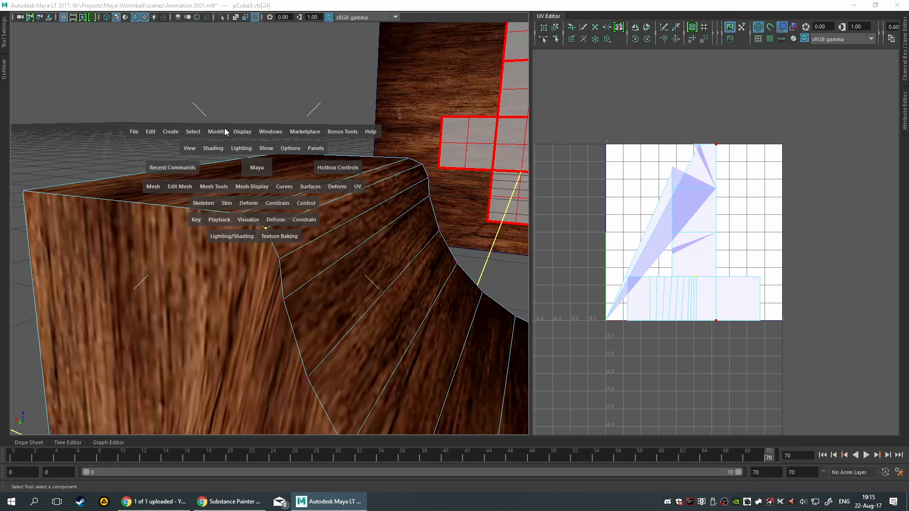
{"action": "left_click", "coordinate": [259, 146]}
{"action": "left_click", "coordinate": [243, 143]}
{"action": "left_click", "coordinate": [262, 130]}
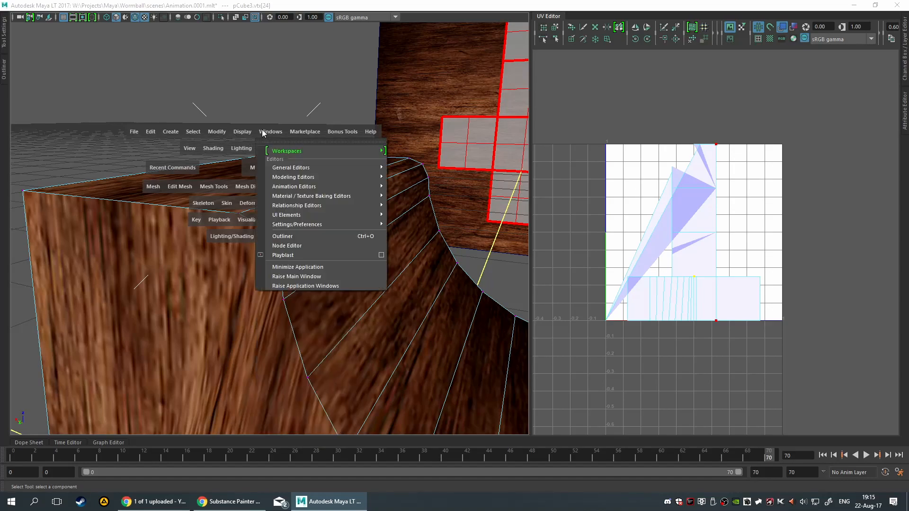
{"action": "left_click", "coordinate": [221, 132]}
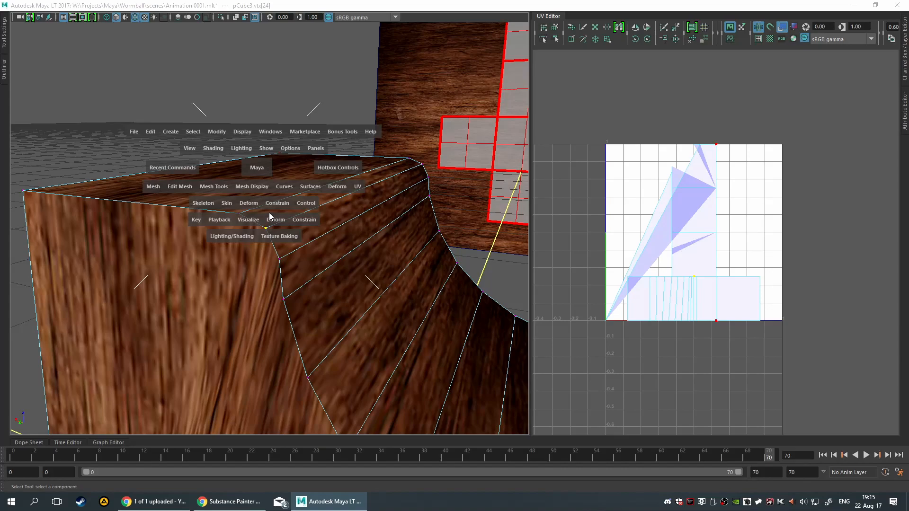
{"action": "left_click", "coordinate": [250, 187]}
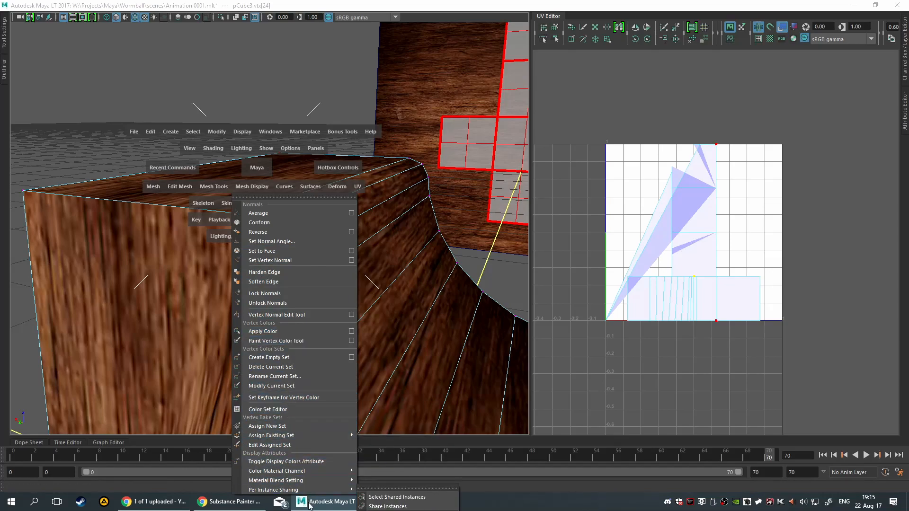
{"action": "mouse_move", "coordinate": [320, 472]}
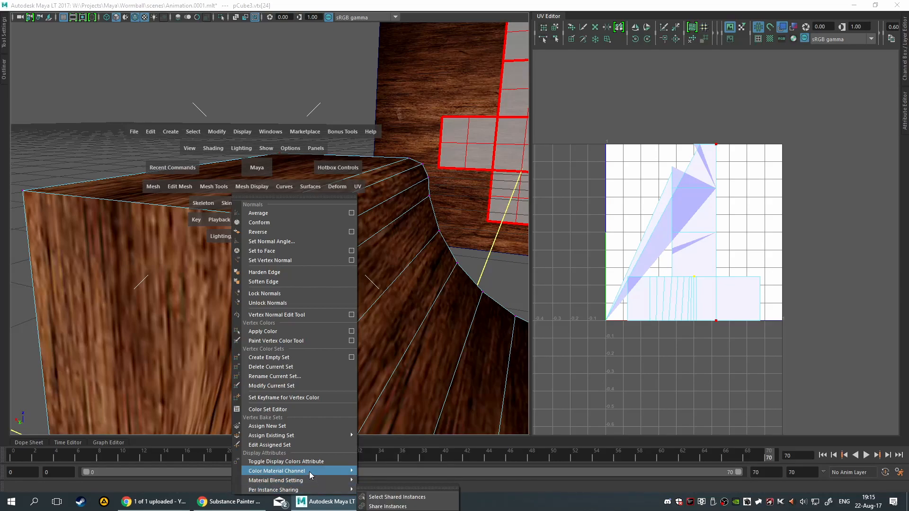
{"action": "left_click", "coordinate": [190, 126]}
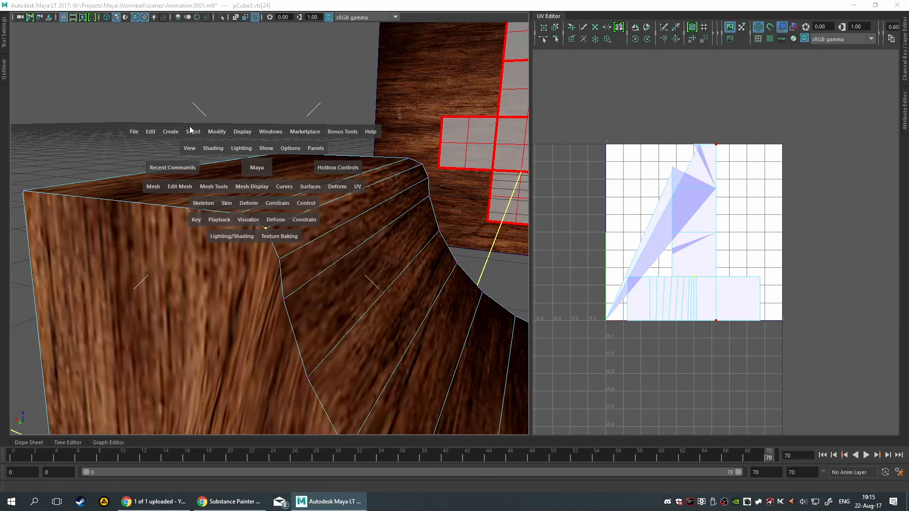
{"action": "left_click", "coordinate": [153, 130]}
{"action": "left_click", "coordinate": [167, 131]}
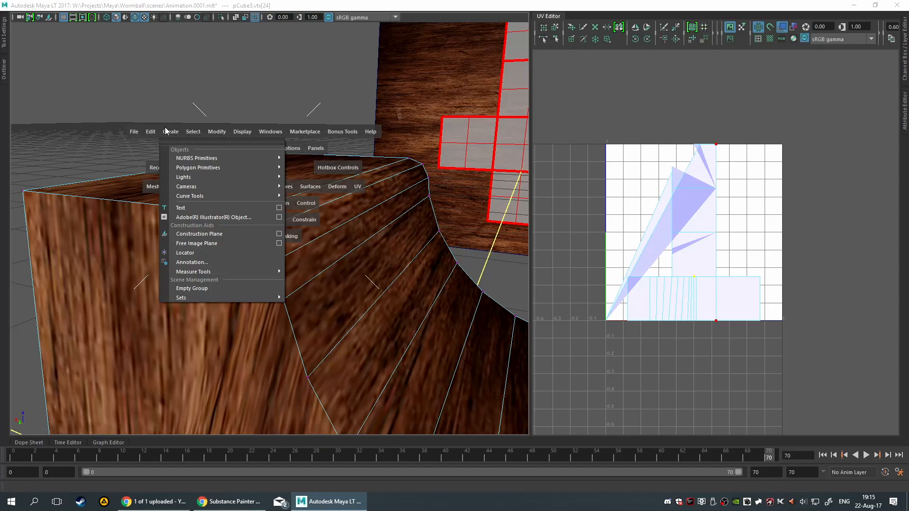
{"action": "left_click", "coordinate": [168, 131]}
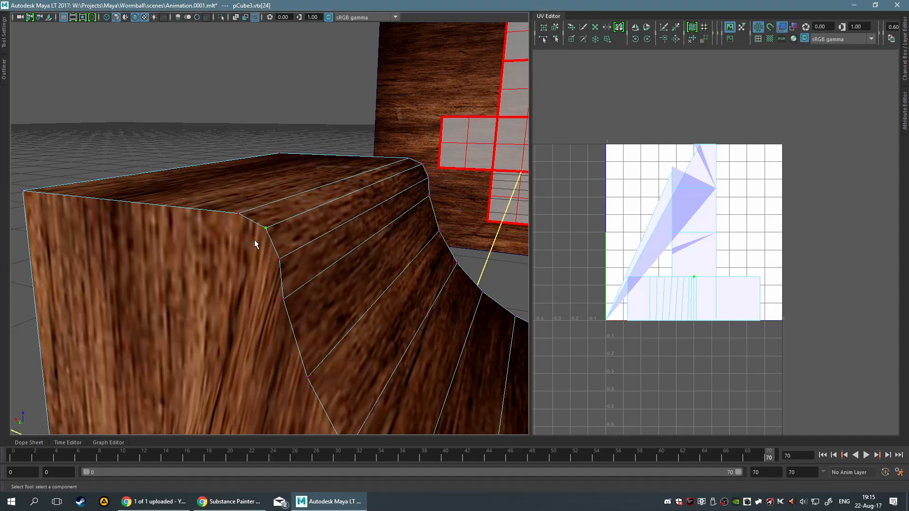
Frame the selected vertex and examine the rounded edge from both sides
{"action": "left_click_drag", "start_coordinate": [297, 224], "coordinate": [379, 208], "text": "alt"}
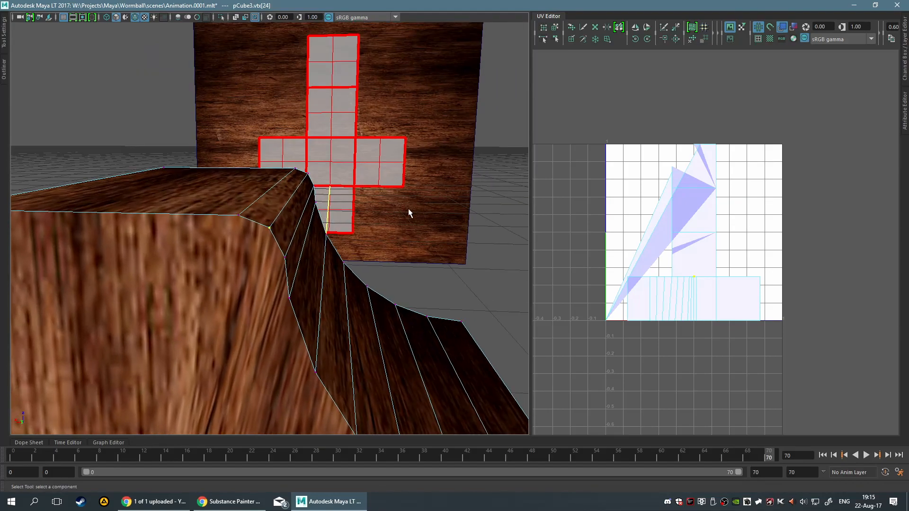
{"action": "key", "text": "f"}
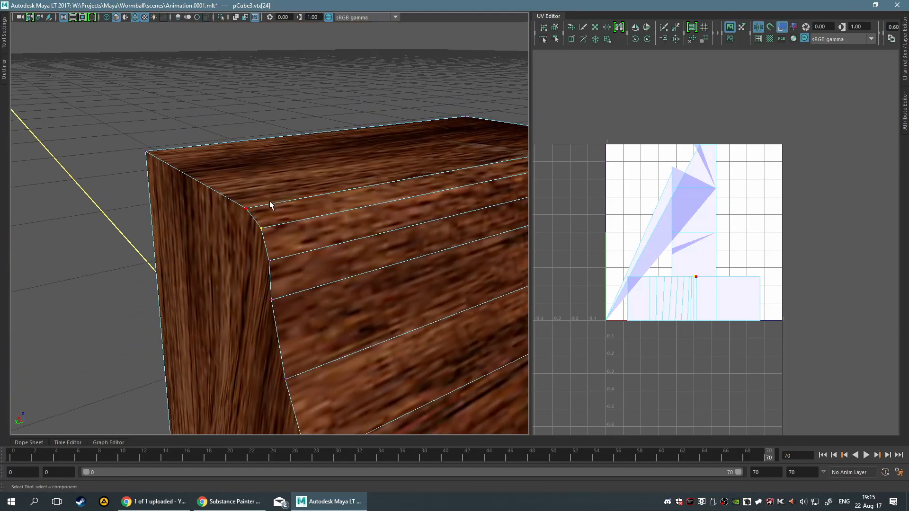
{"action": "left_click_drag", "start_coordinate": [300, 205], "coordinate": [330, 189], "text": "alt"}
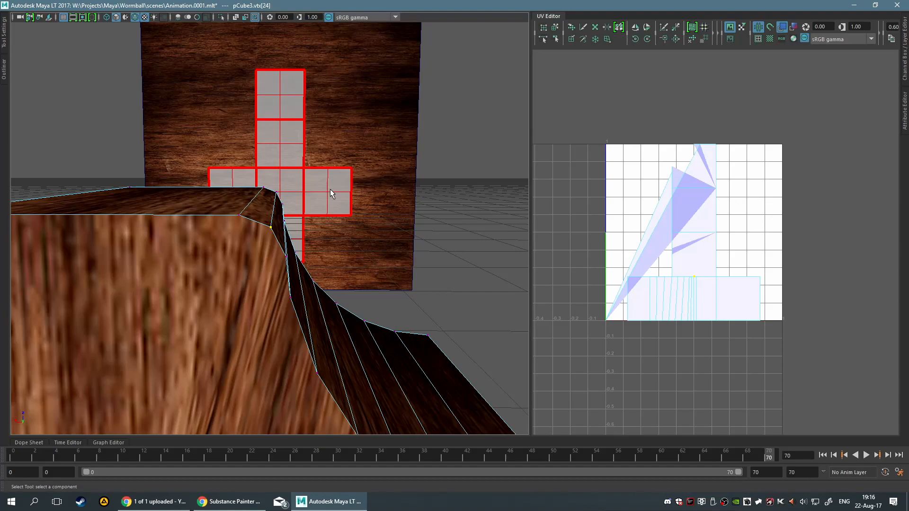
Return to object selection and delete the beveled wood-textured cube from the scene
{"action": "left_click_drag", "start_coordinate": [340, 217], "coordinate": [310, 296]}
{"action": "scroll", "coordinate": [331, 298], "scroll_direction": "down", "scroll_amount": 5}
{"action": "scroll", "coordinate": [364, 301], "scroll_direction": "down", "scroll_amount": 5}
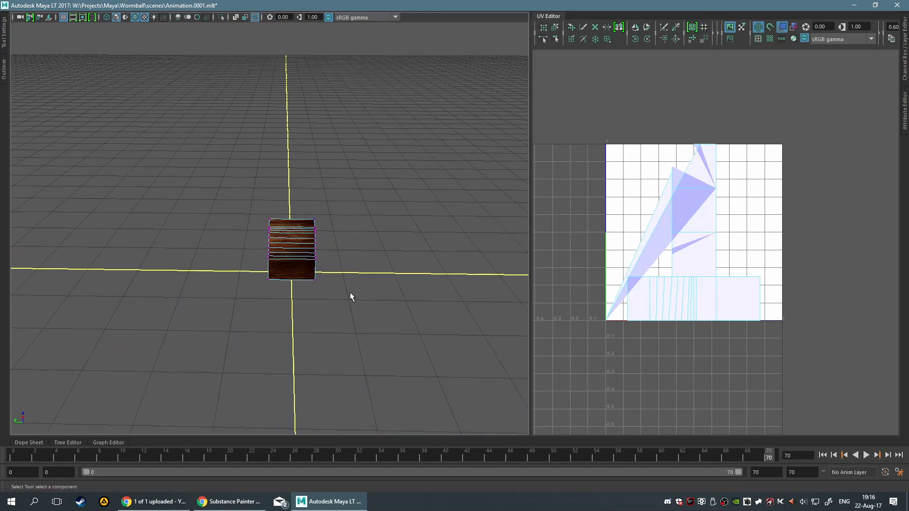
{"action": "key", "text": "F8"}
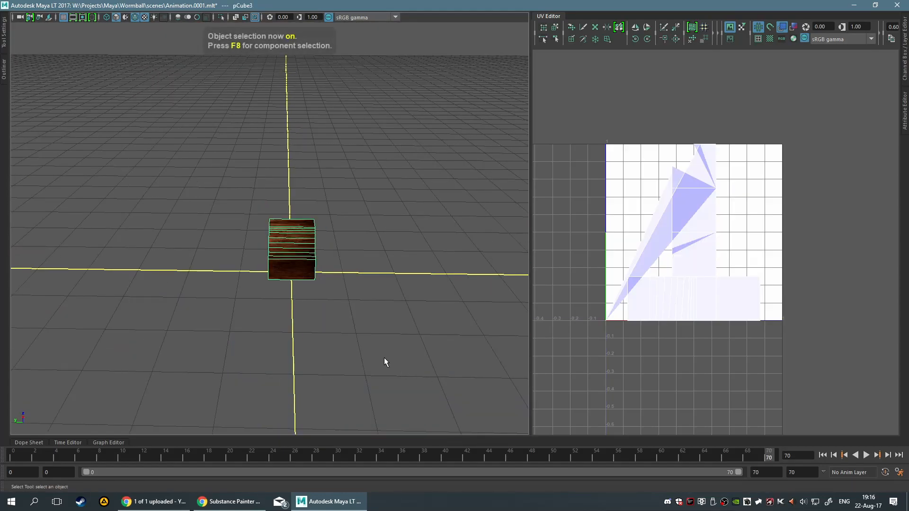
{"action": "key", "text": "Delete"}
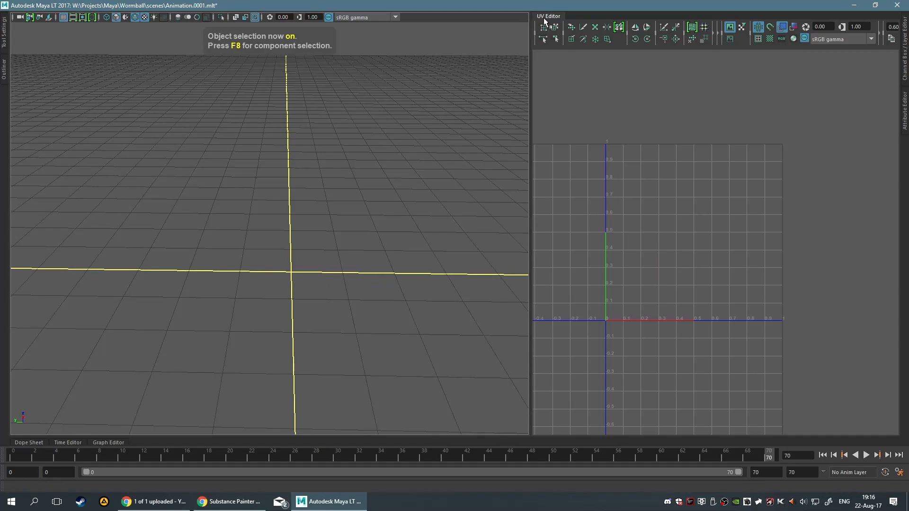
Undock the UV Editor from the workspace and close it
{"action": "left_click_drag", "start_coordinate": [529, 22], "coordinate": [208, 86]}
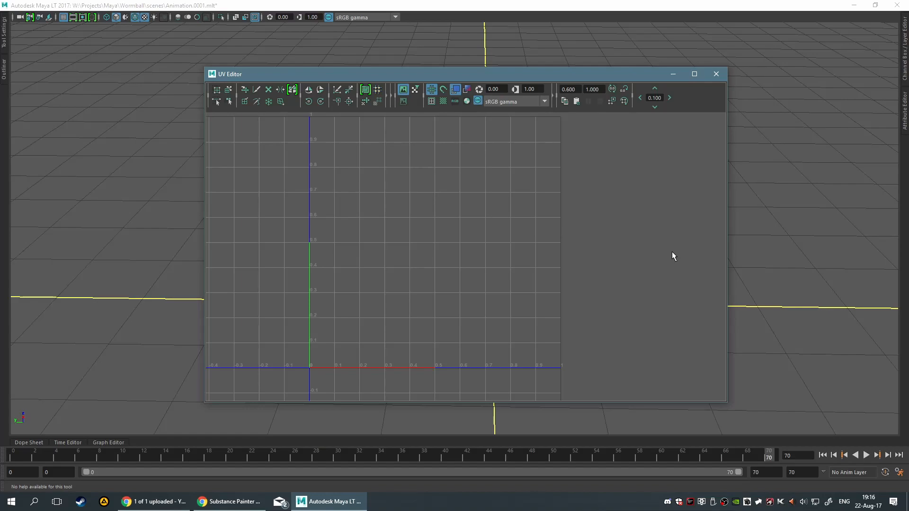
{"action": "left_click", "coordinate": [716, 74]}
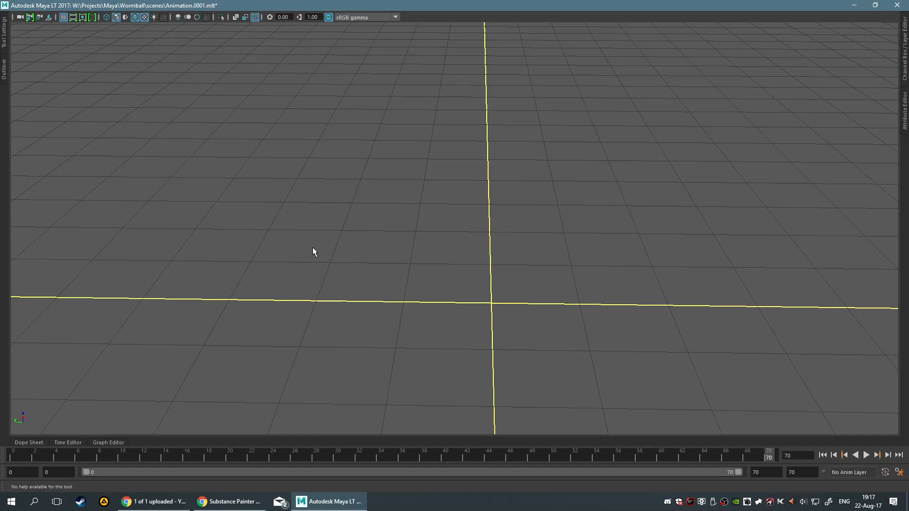
Switch to Chrome to look through the Substance Painter Texturing for Beginners playlist, including its Model Preparation videos, and return to Maya LT
{"action": "left_click", "coordinate": [229, 501]}
{"action": "scroll", "coordinate": [429, 421], "scroll_direction": "down", "scroll_amount": 4}
{"action": "scroll", "coordinate": [429, 415], "scroll_direction": "up", "scroll_amount": 5}
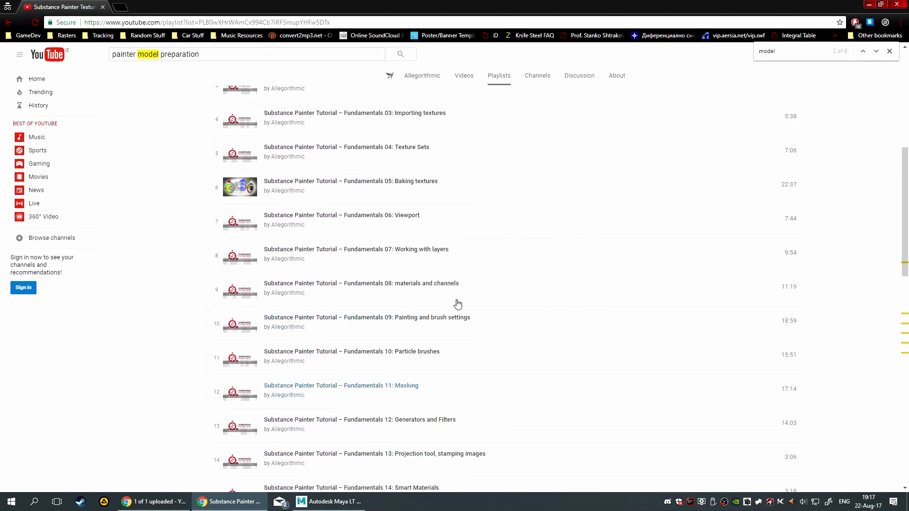
{"action": "scroll", "coordinate": [458, 304], "scroll_direction": "down", "scroll_amount": 8}
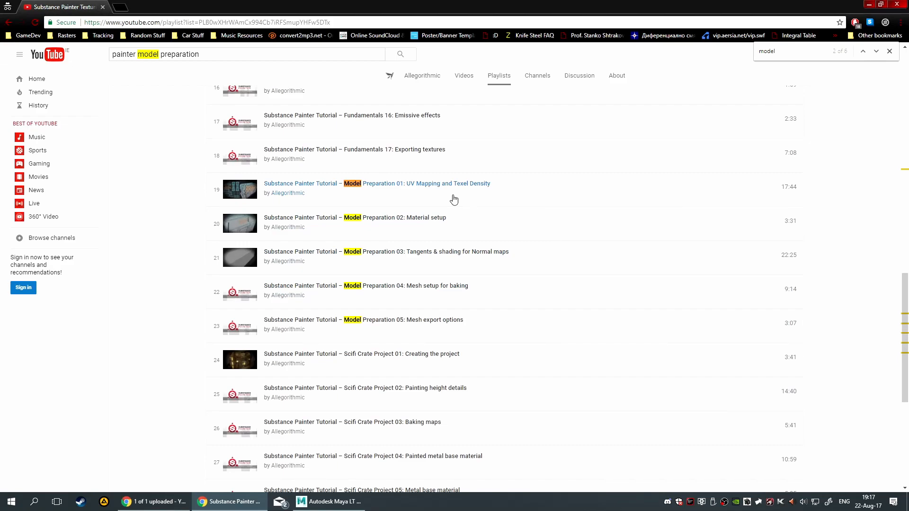
{"action": "scroll", "coordinate": [618, 282], "scroll_direction": "up", "scroll_amount": 20}
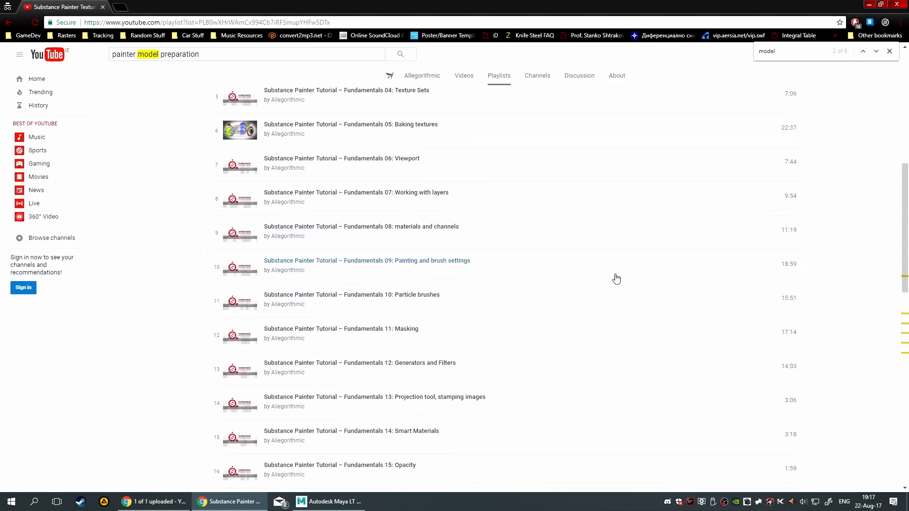
{"action": "scroll", "coordinate": [513, 260], "scroll_direction": "down", "scroll_amount": 4}
{"action": "scroll", "coordinate": [514, 260], "scroll_direction": "up", "scroll_amount": 4}
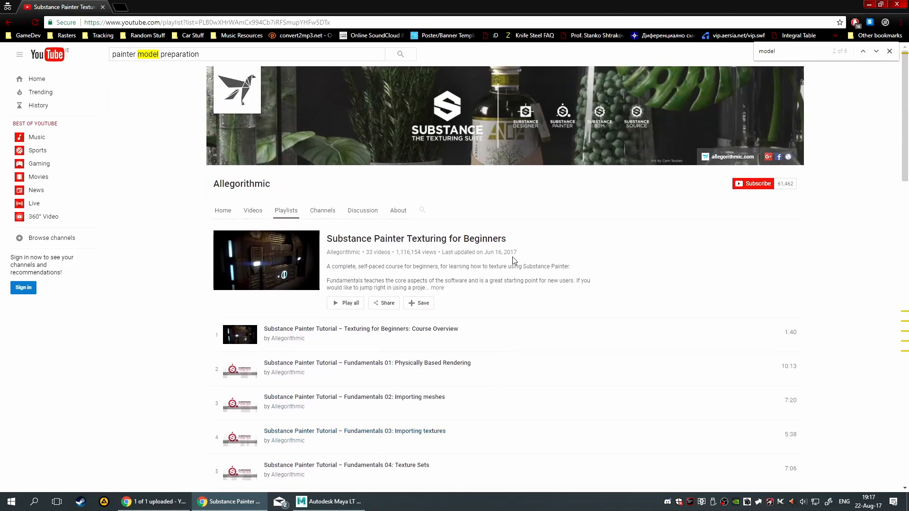
{"action": "key", "text": "alt+Tab"}
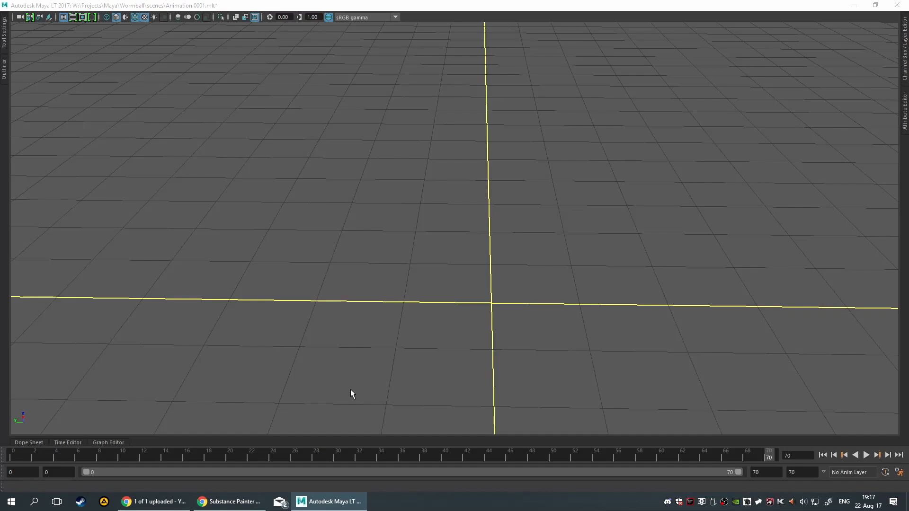
{"action": "left_click", "coordinate": [351, 393]}
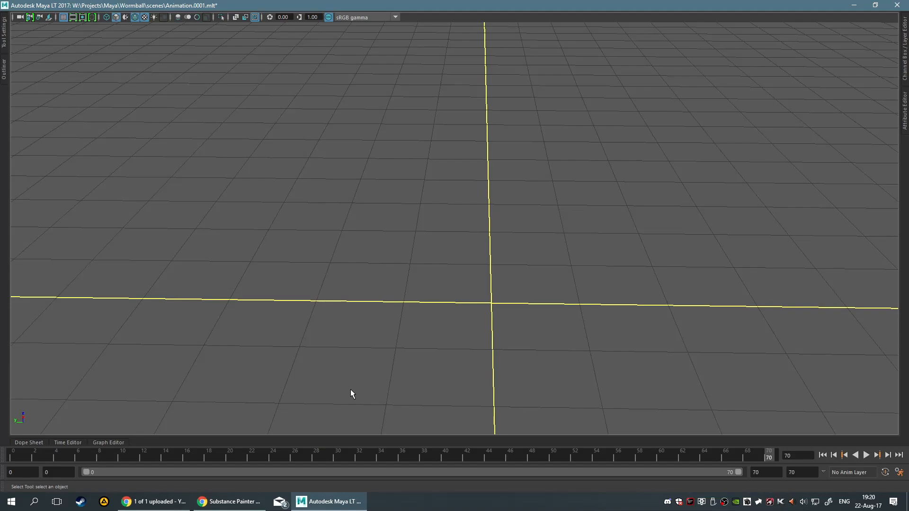
{"action": "scroll", "coordinate": [519, 388], "scroll_direction": "down", "scroll_amount": 5}
{"action": "scroll", "coordinate": [490, 330], "scroll_direction": "up", "scroll_amount": 3}
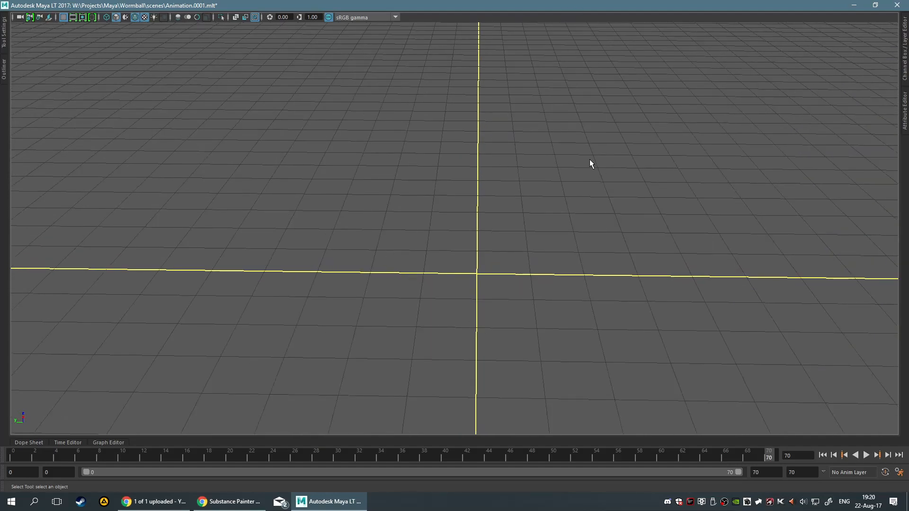
{"action": "left_click_drag", "start_coordinate": [547, 284], "coordinate": [568, 268], "text": "alt"}
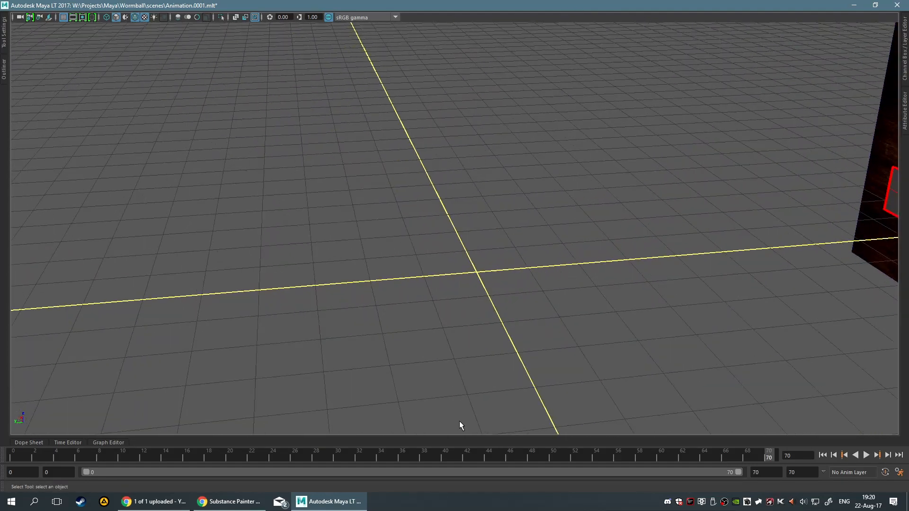